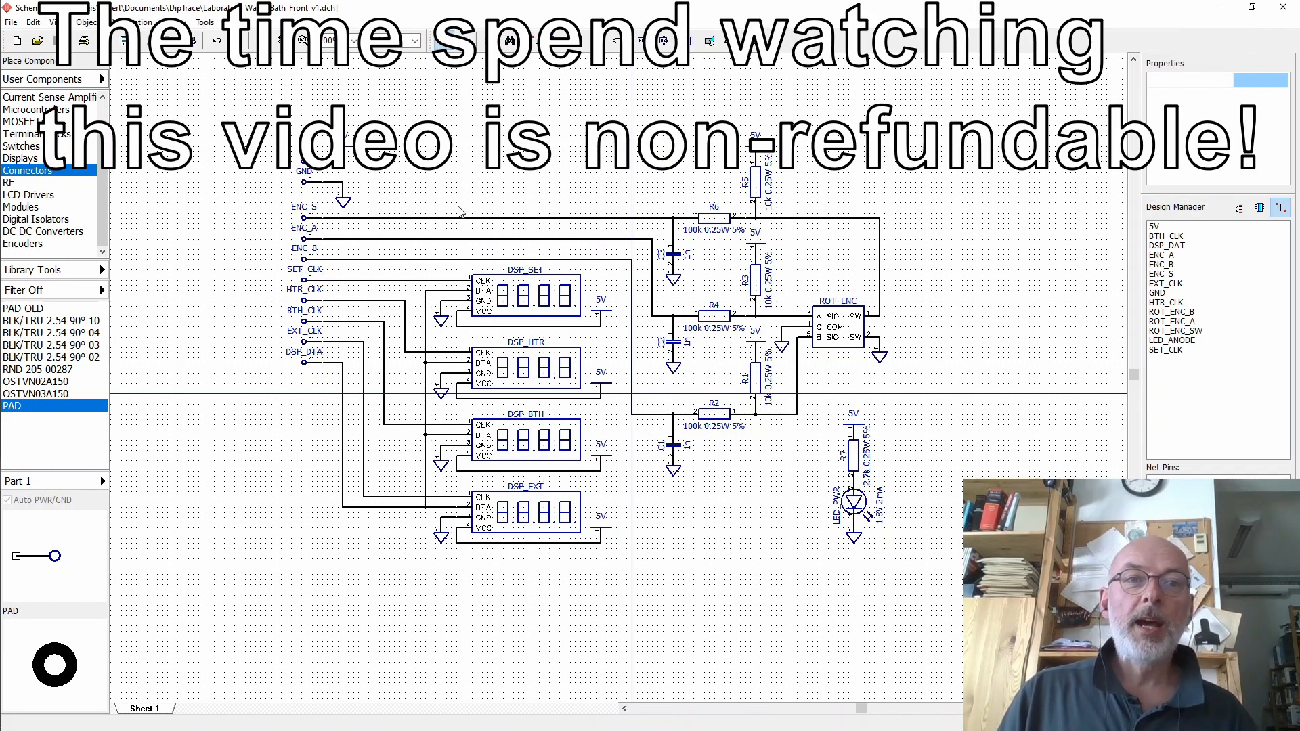
- Run the electrical rule check on the water bath front schematic and dismiss its report
left_click(134, 22)
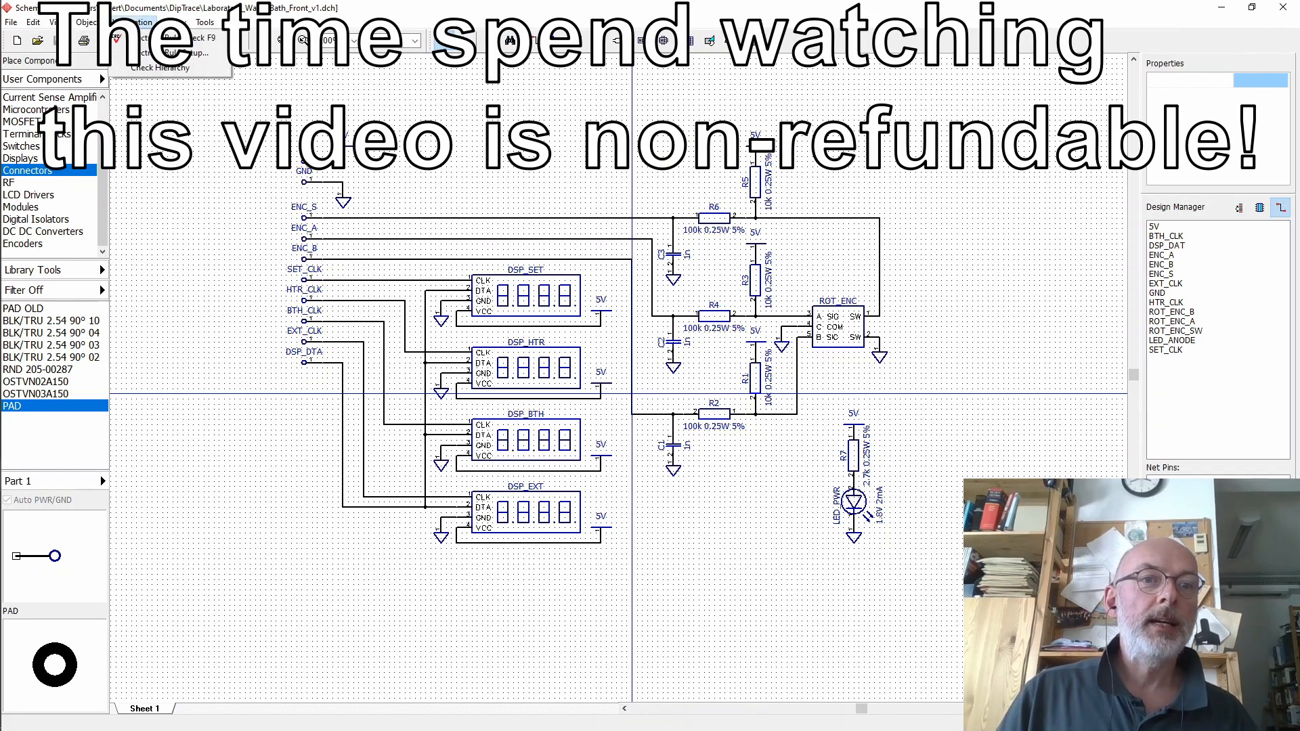
left_click(150, 39)
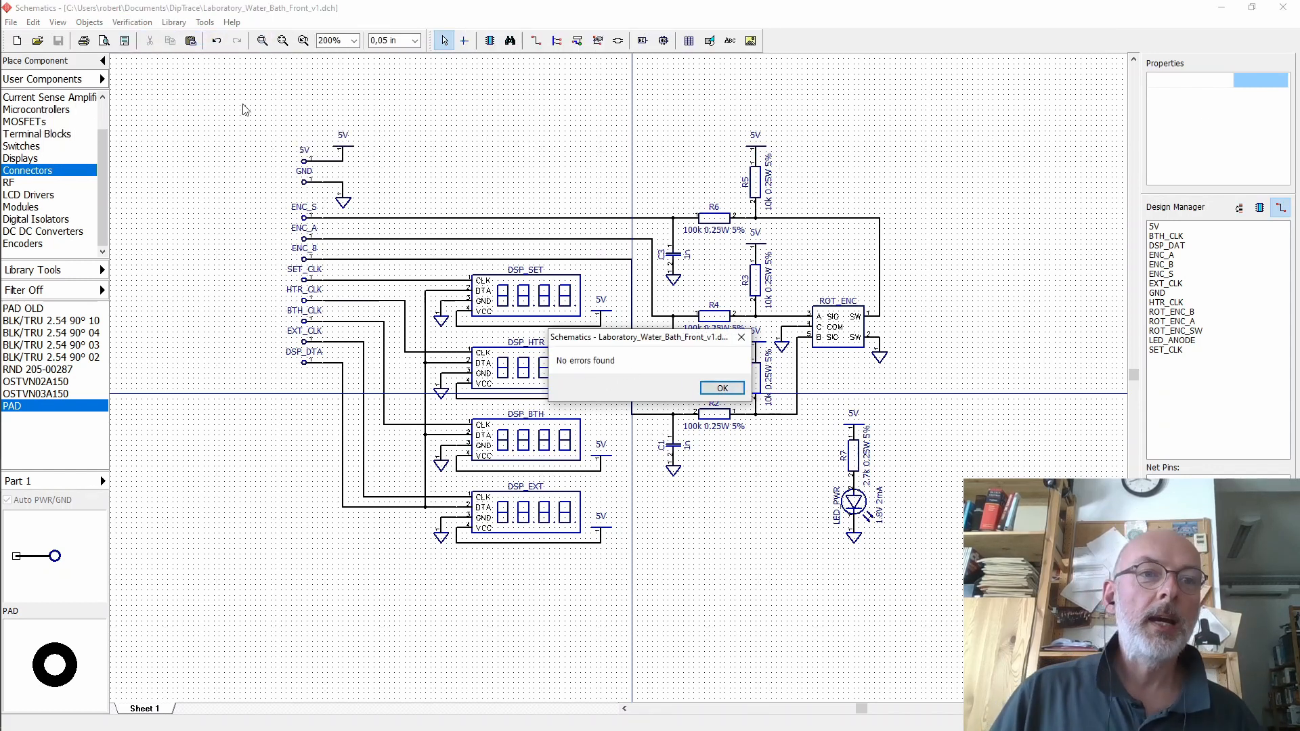
left_click(722, 388)
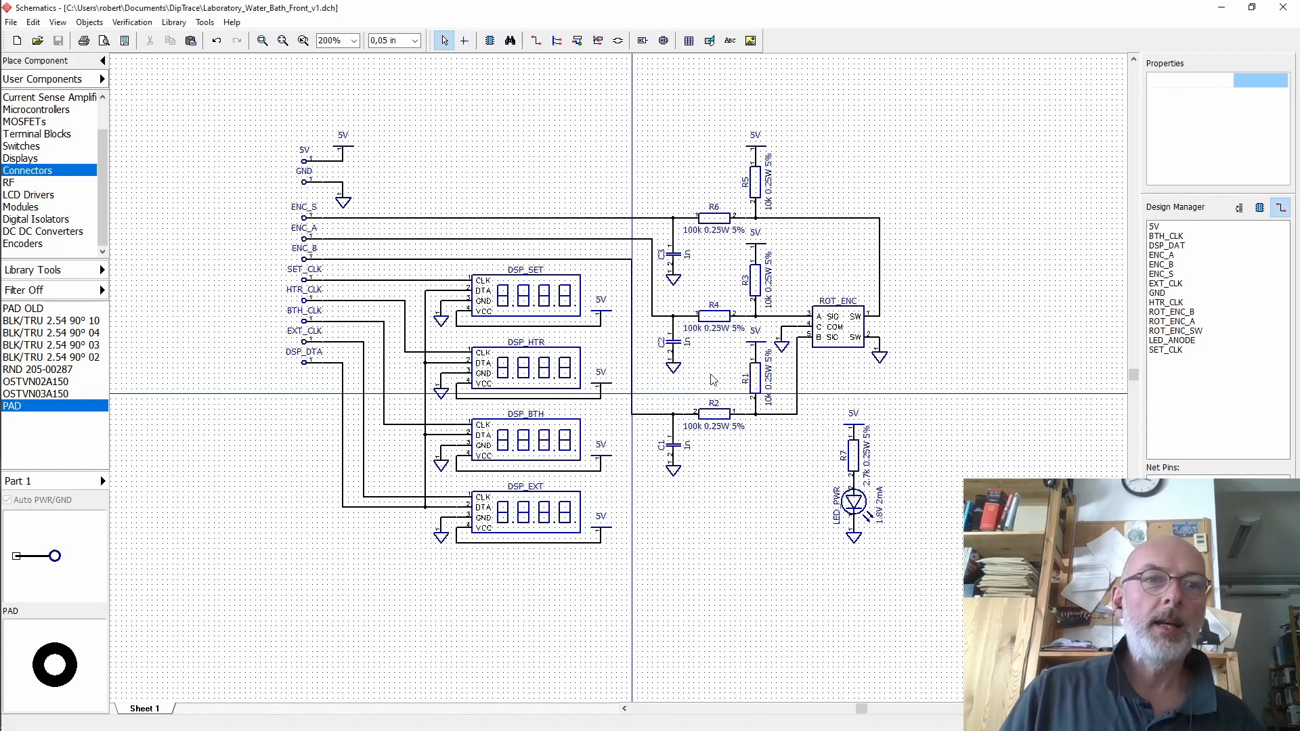
left_click(132, 24)
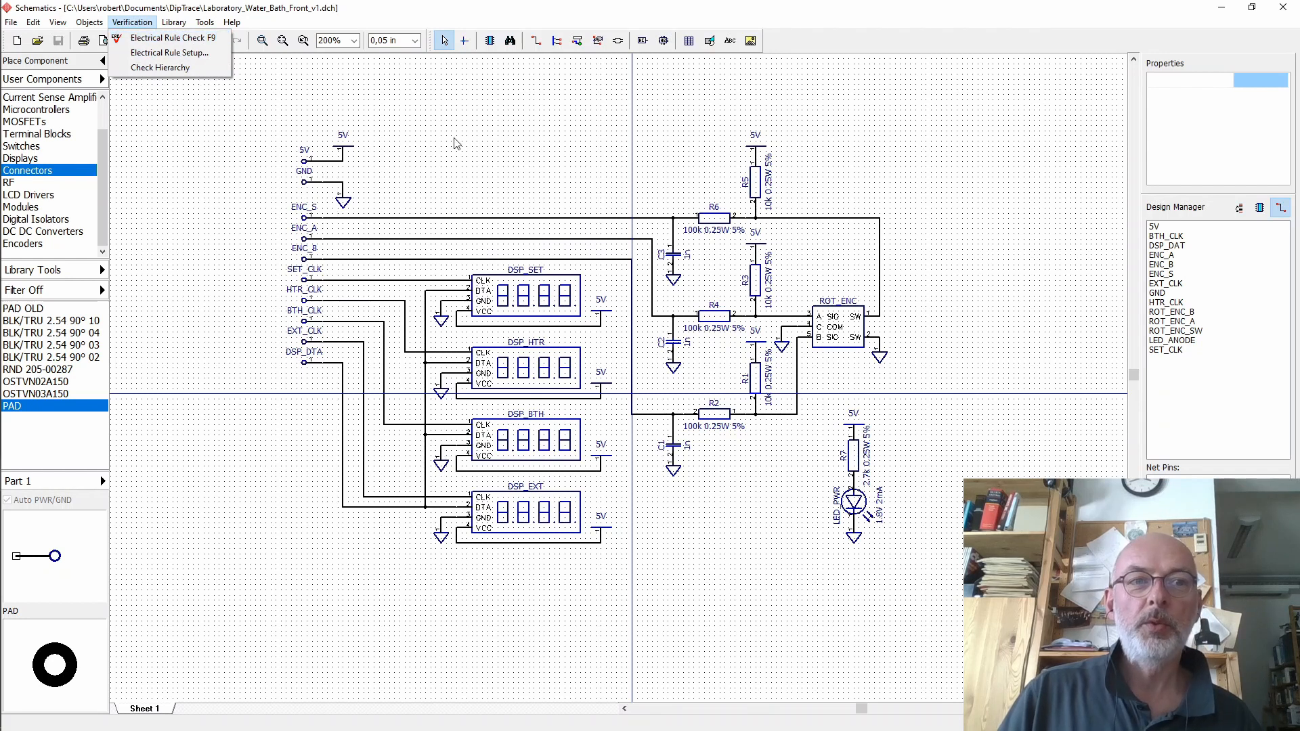
left_click(481, 146)
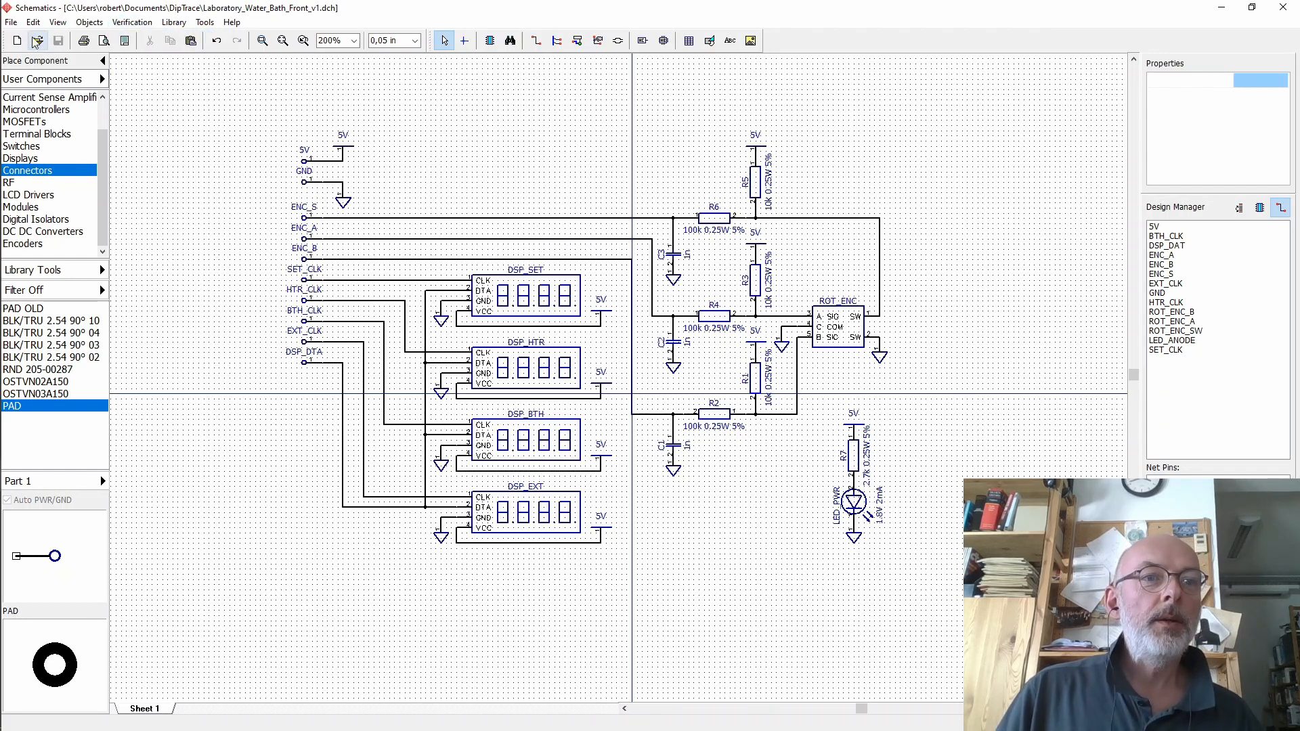
- Convert the schematic to a PCB layout using the schematic rules
left_click(12, 22)
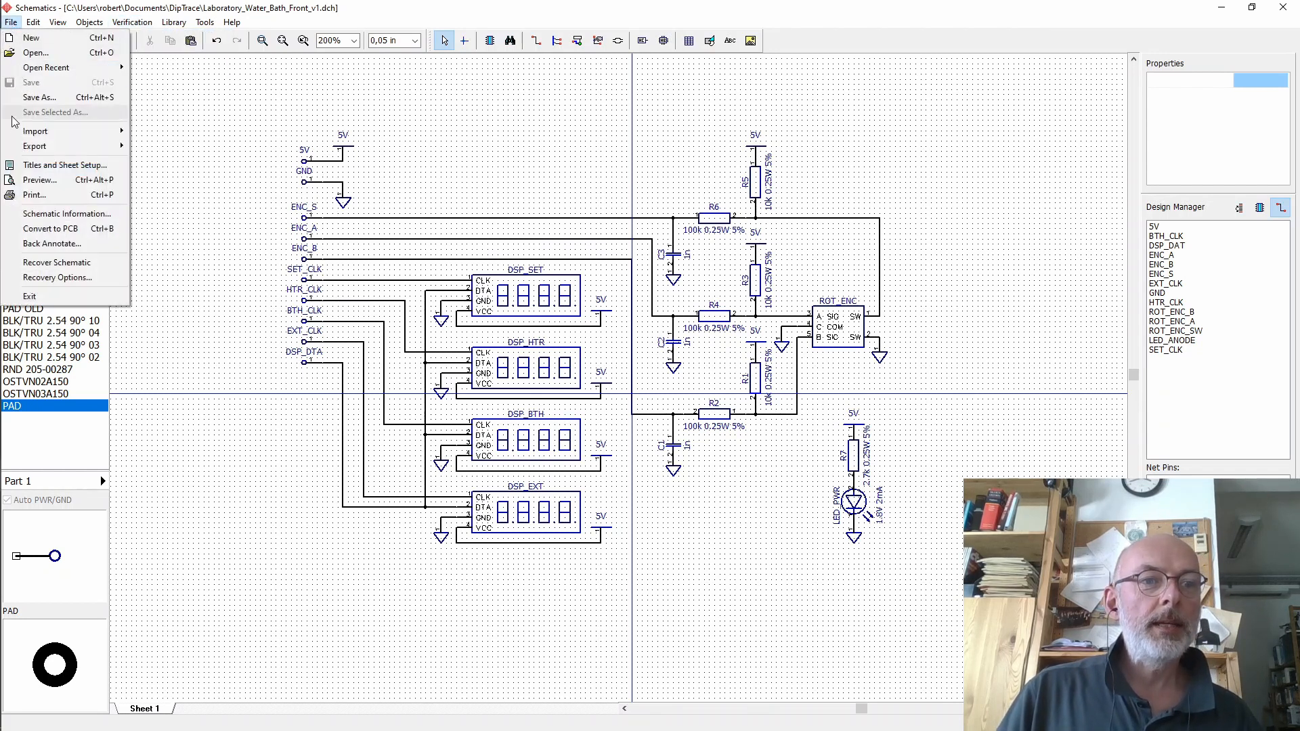
left_click(59, 231)
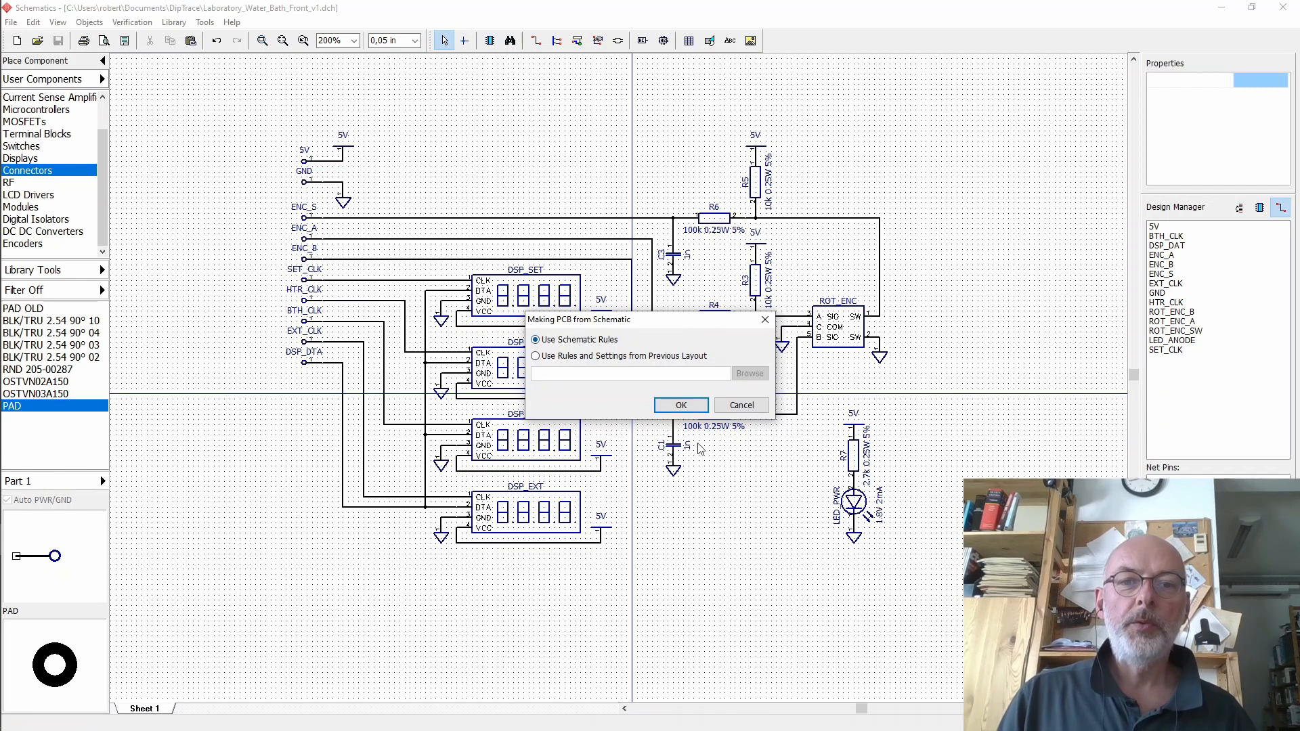
left_click(684, 407)
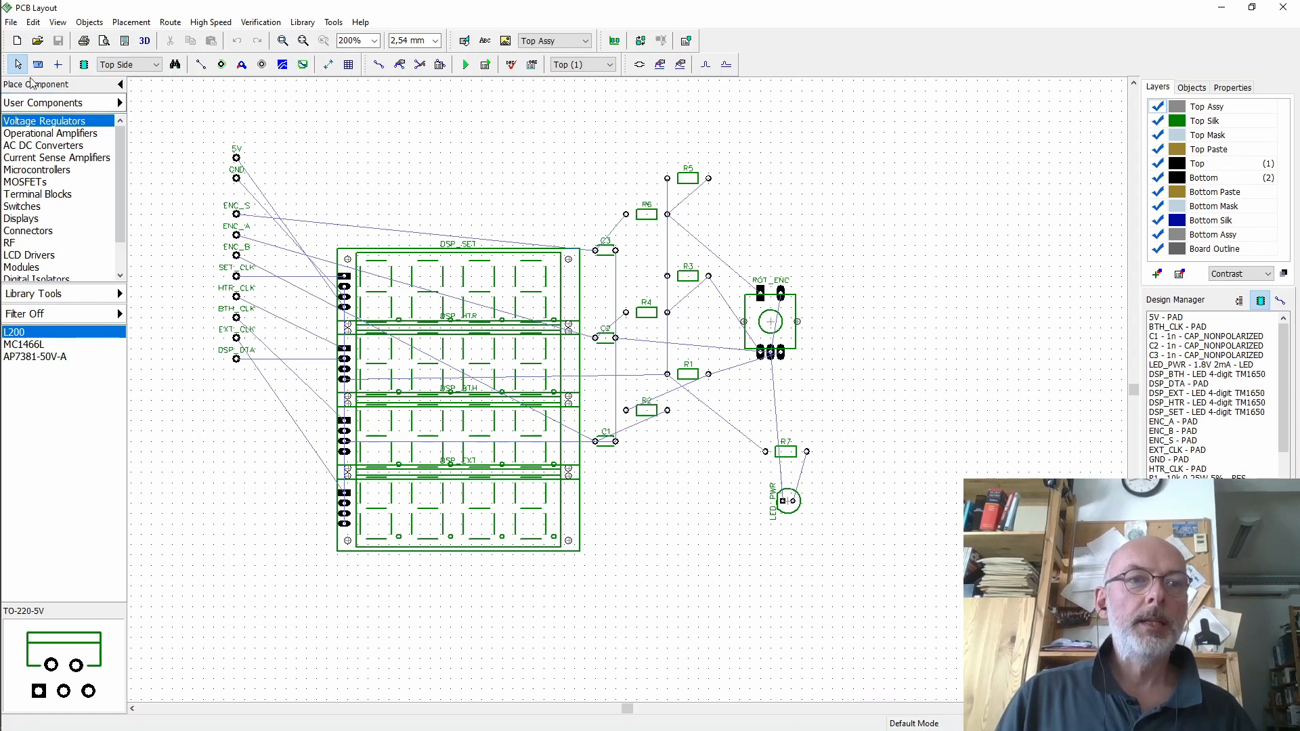
- Save the new PCB layout in the DipTrace folder as Laboratory_Water_Bath_Front_v1
left_click(10, 22)
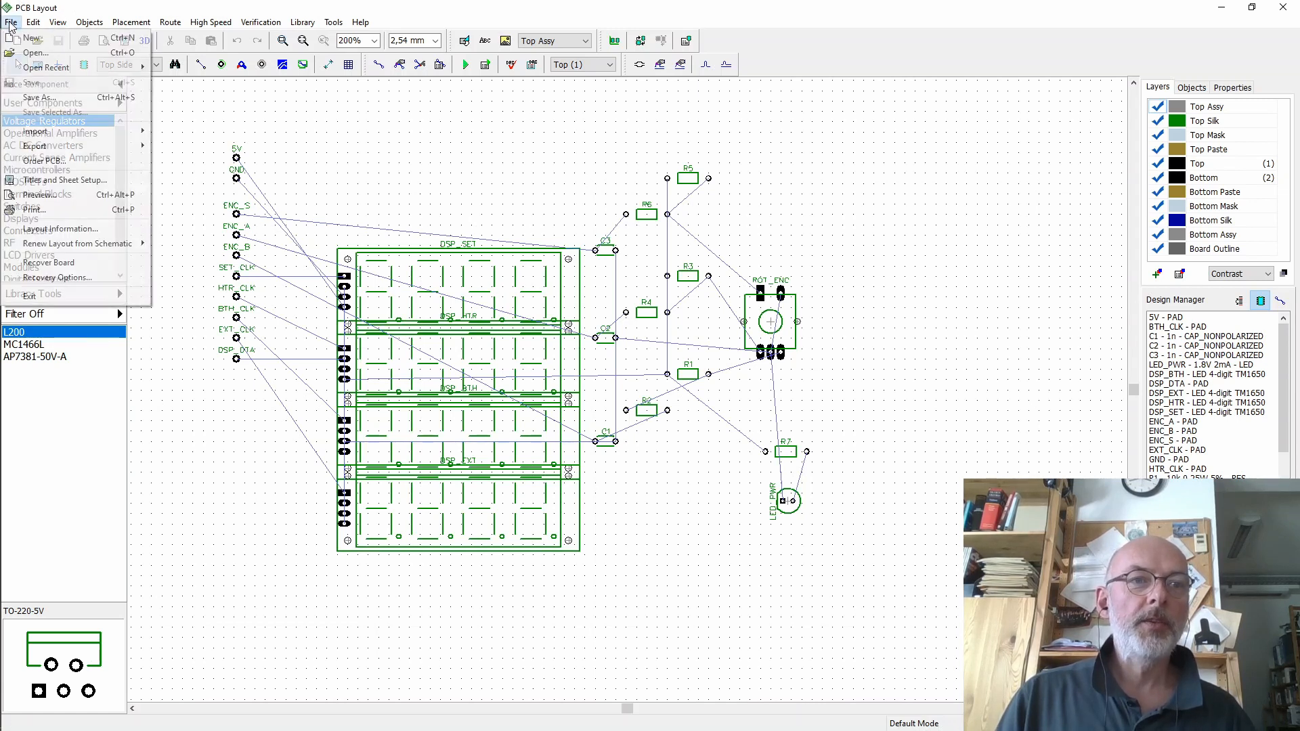
left_click(39, 97)
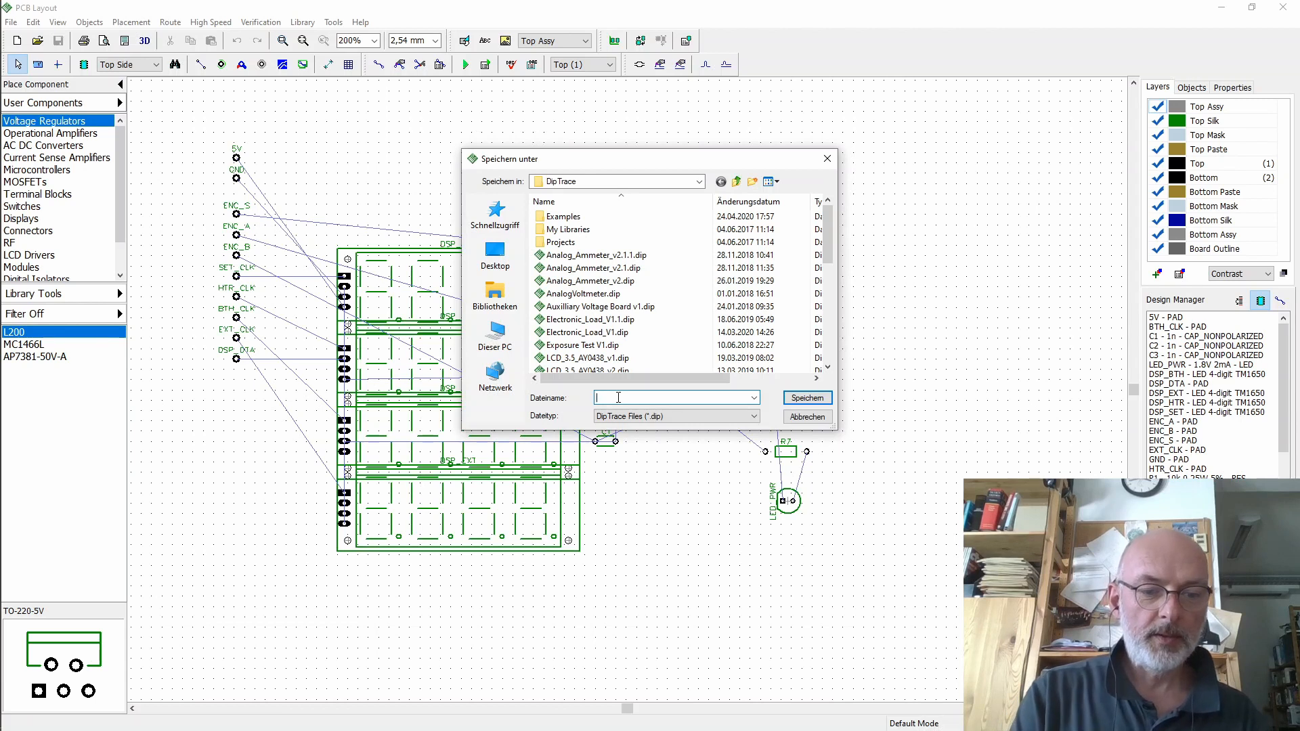
type("Labor")
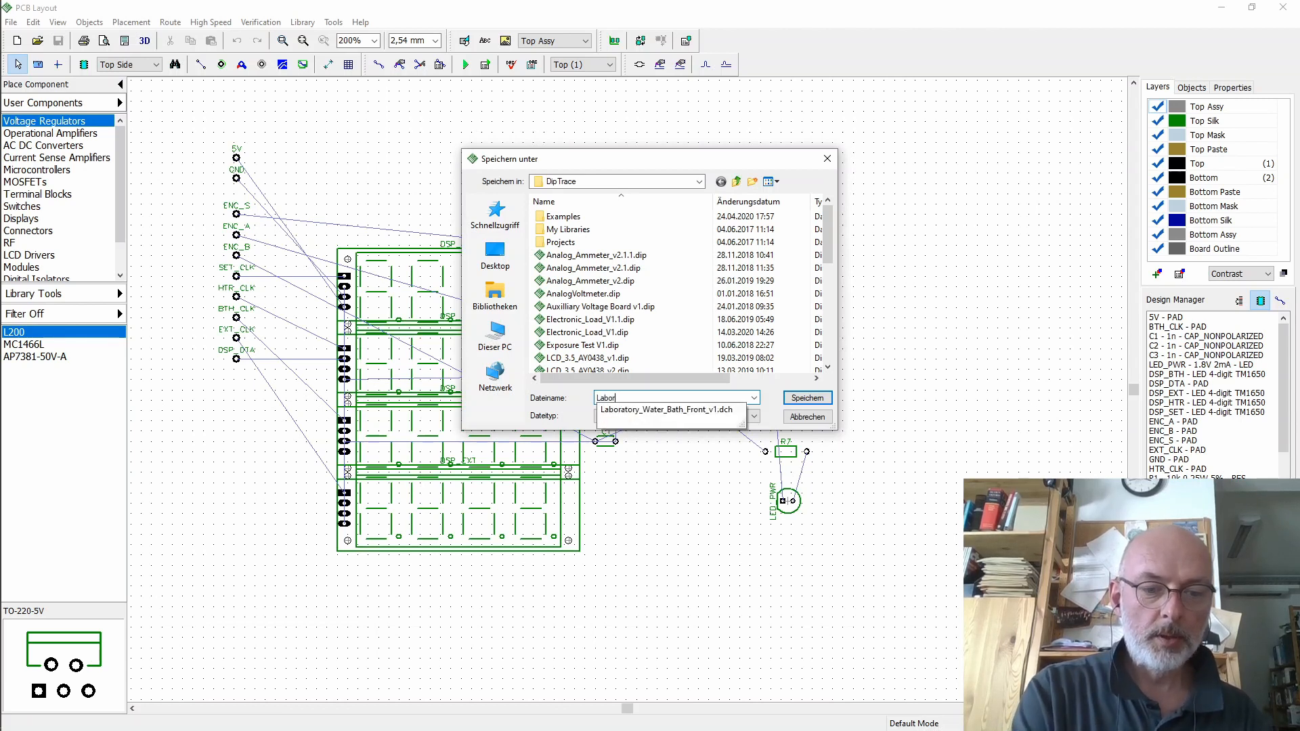
type("atory_W")
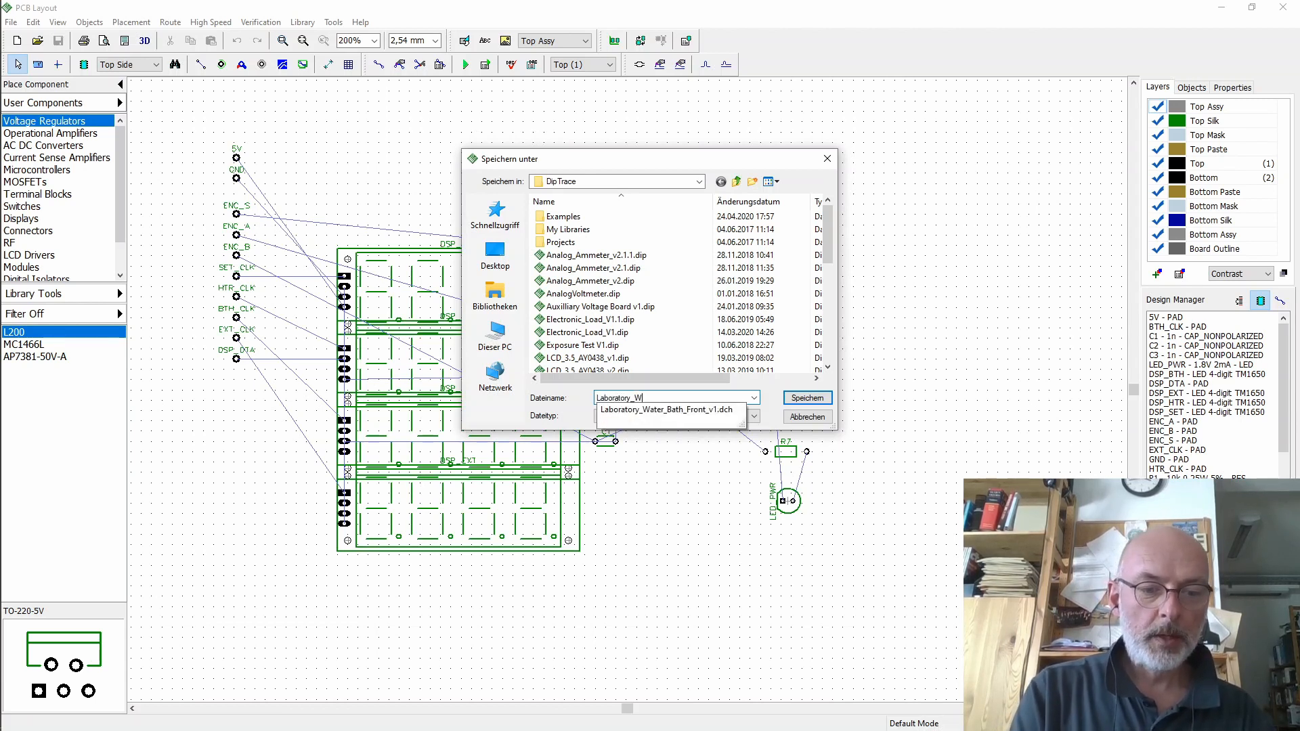
type("ater_Bath")
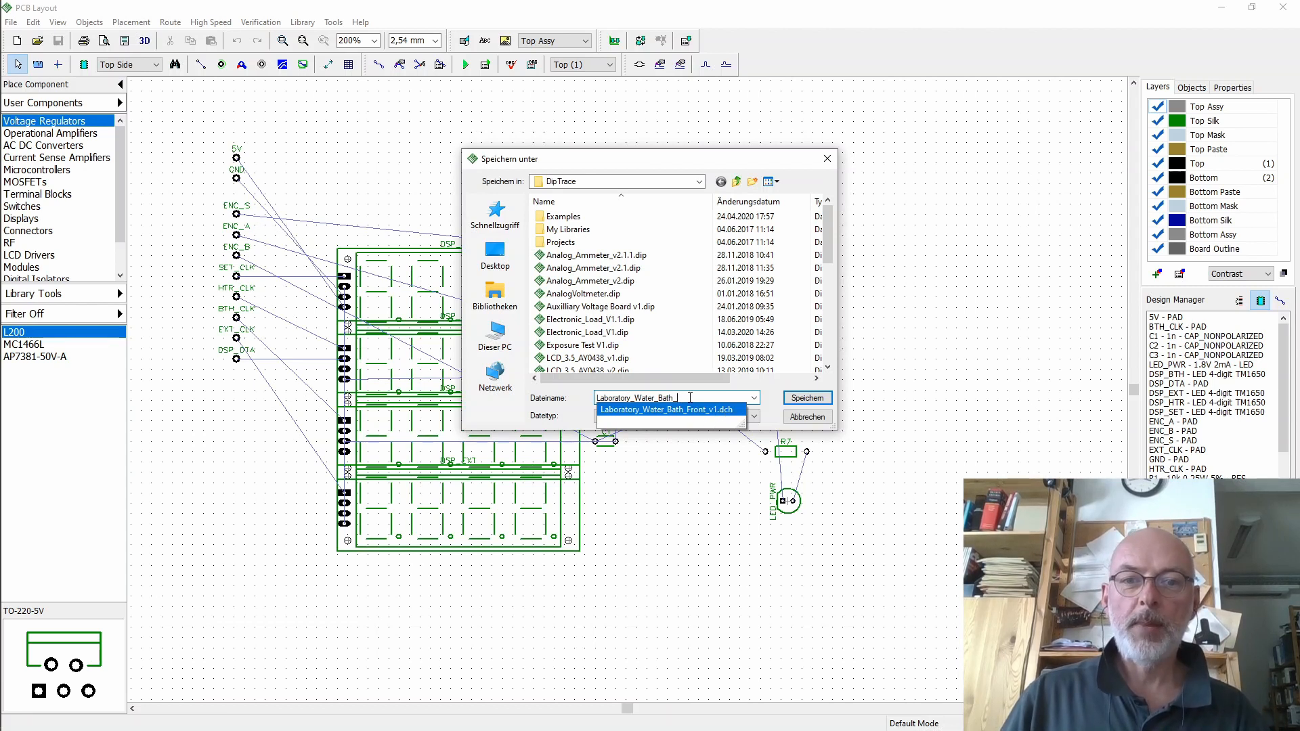
type("_Front")
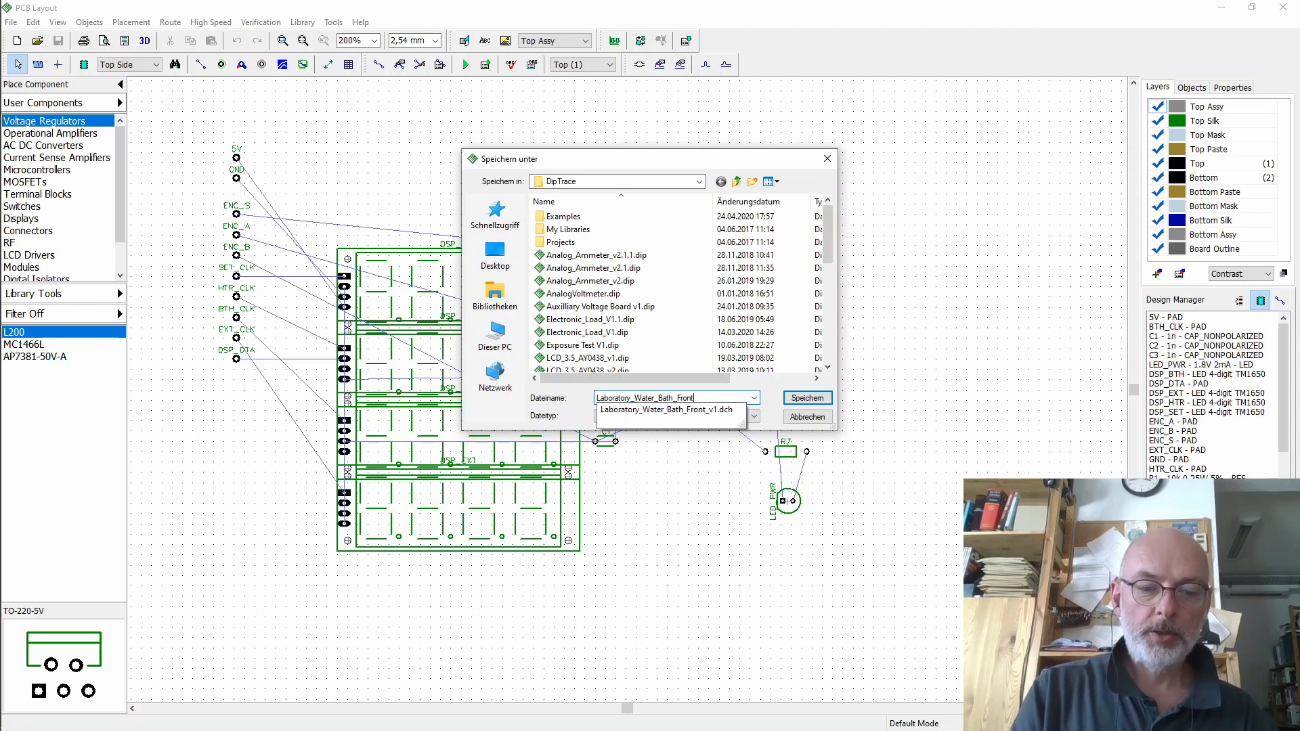
type("_v1")
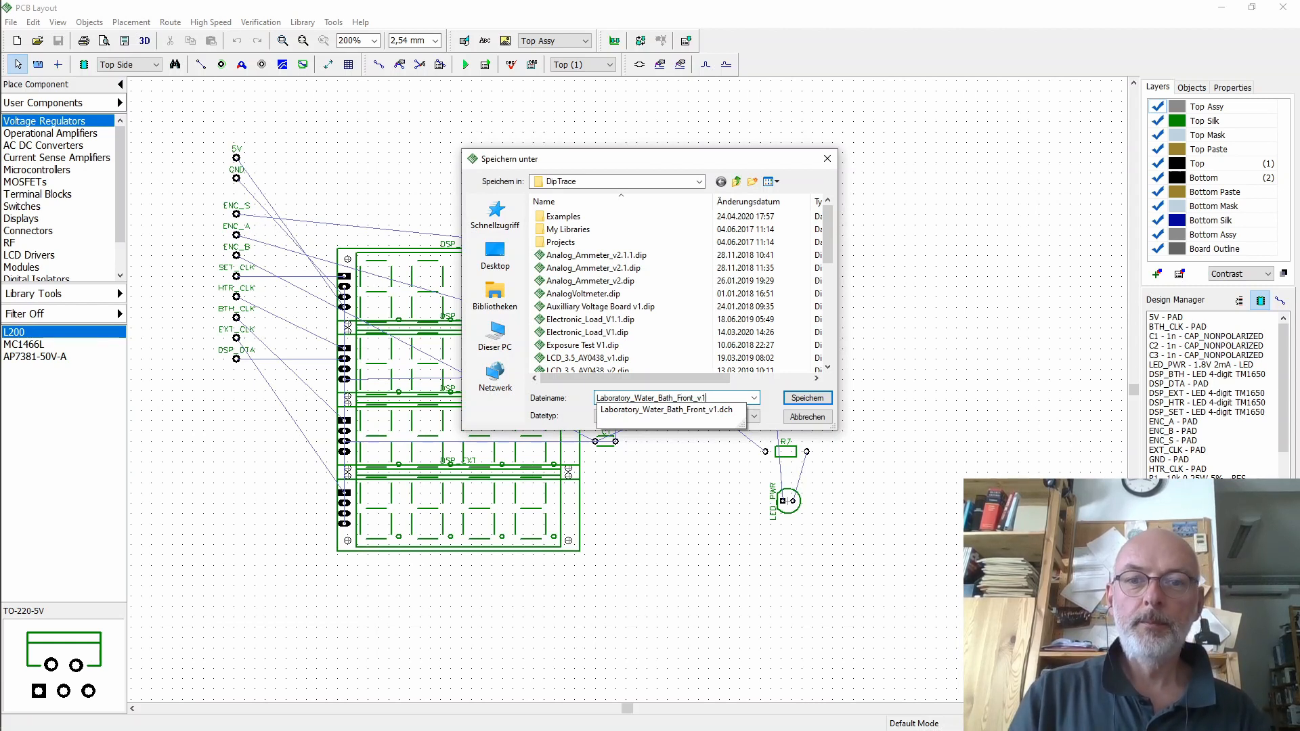
key("Return")
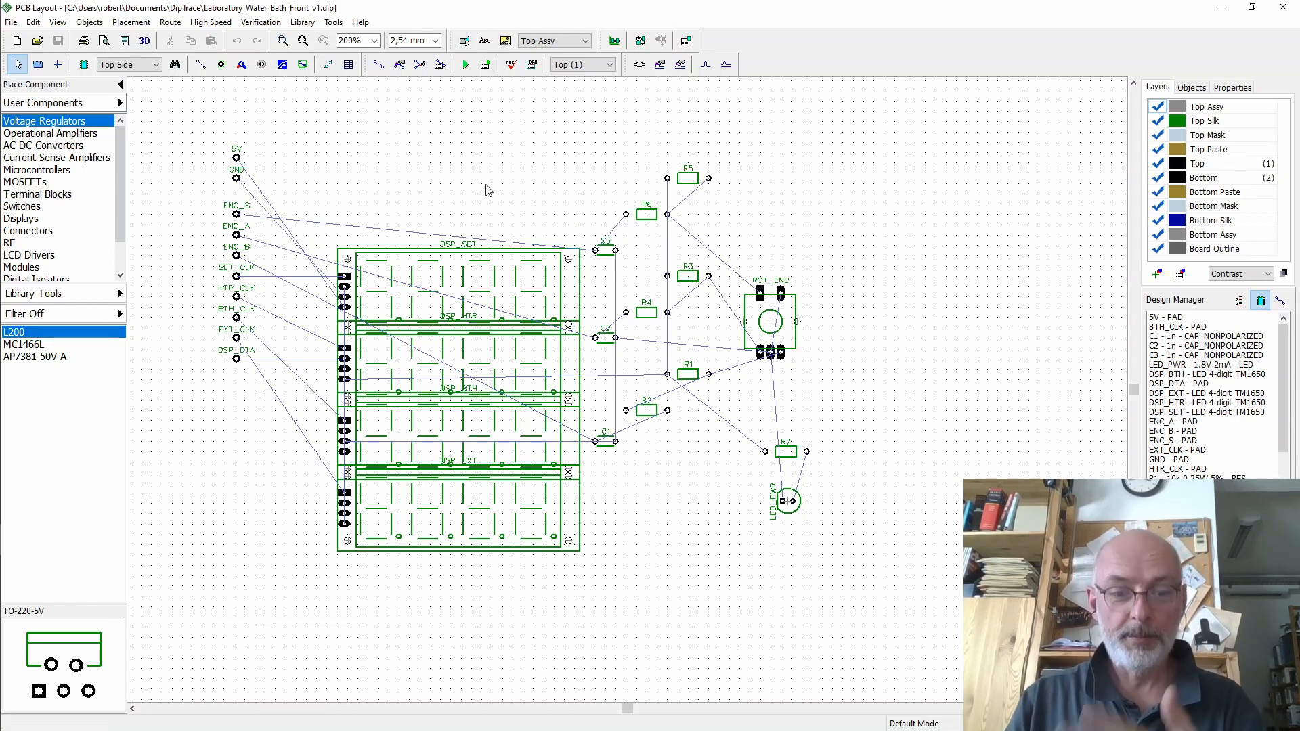
- Draw a closed rectangular board outline of about 185 by 109 mm around all components
left_click(303, 67)
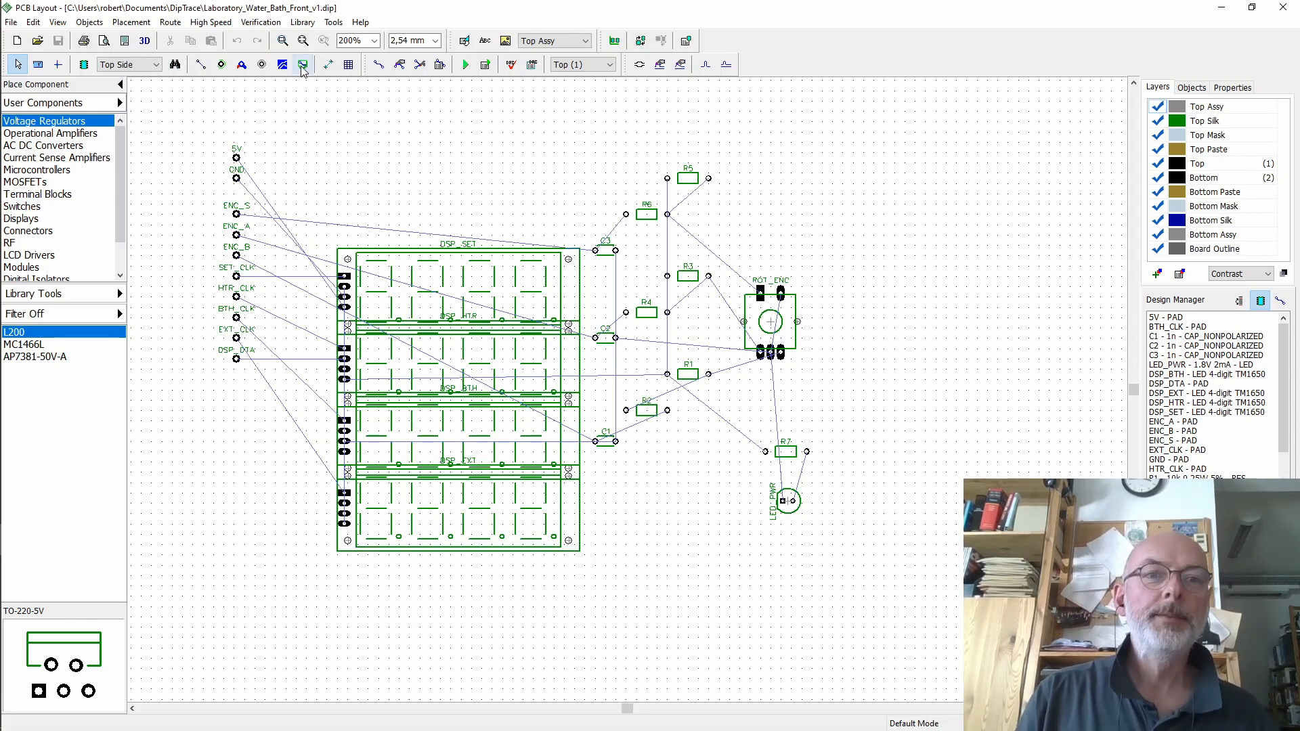
left_click(183, 132)
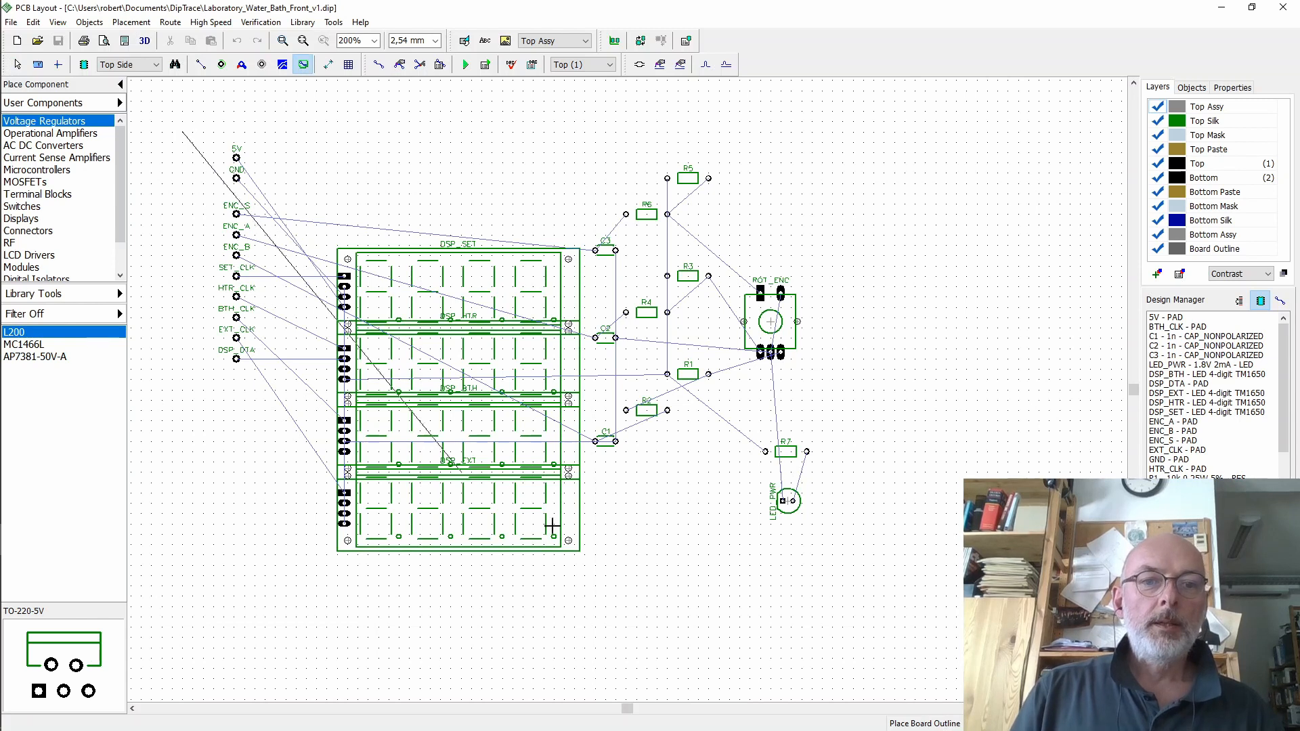
left_click(182, 578)
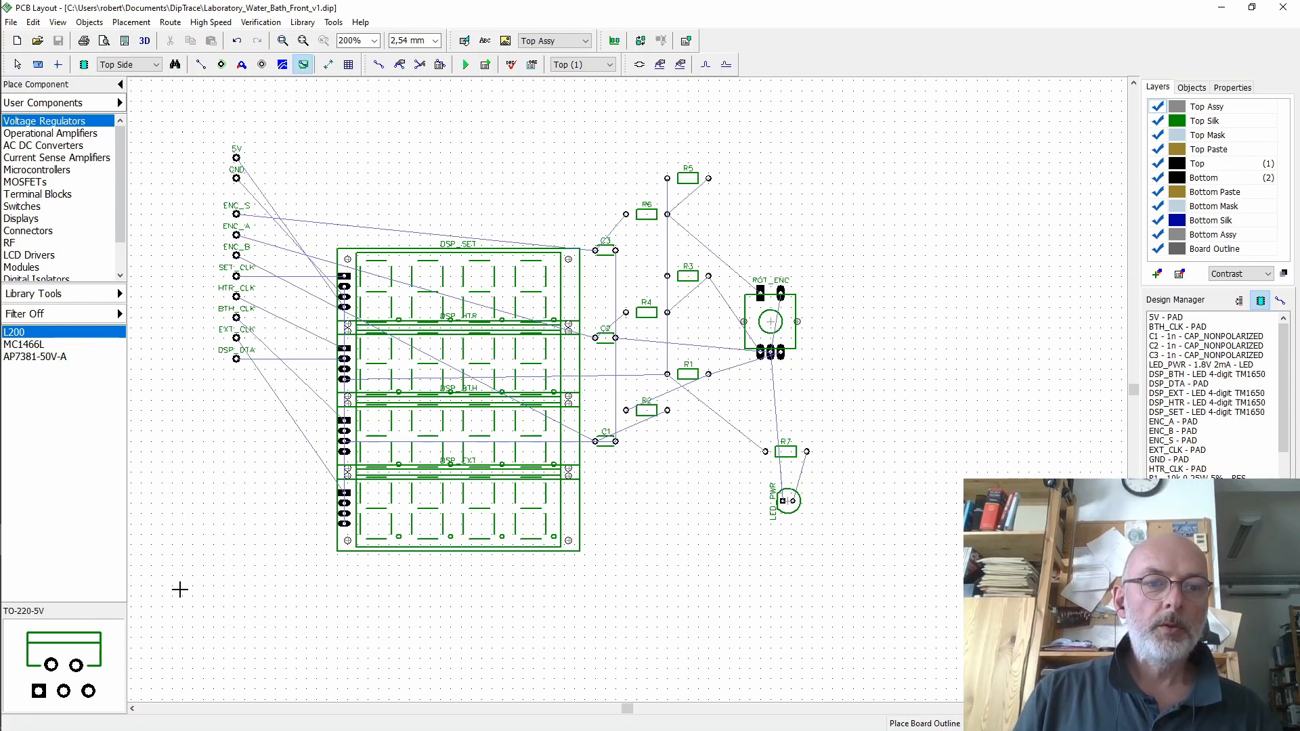
left_click(937, 575)
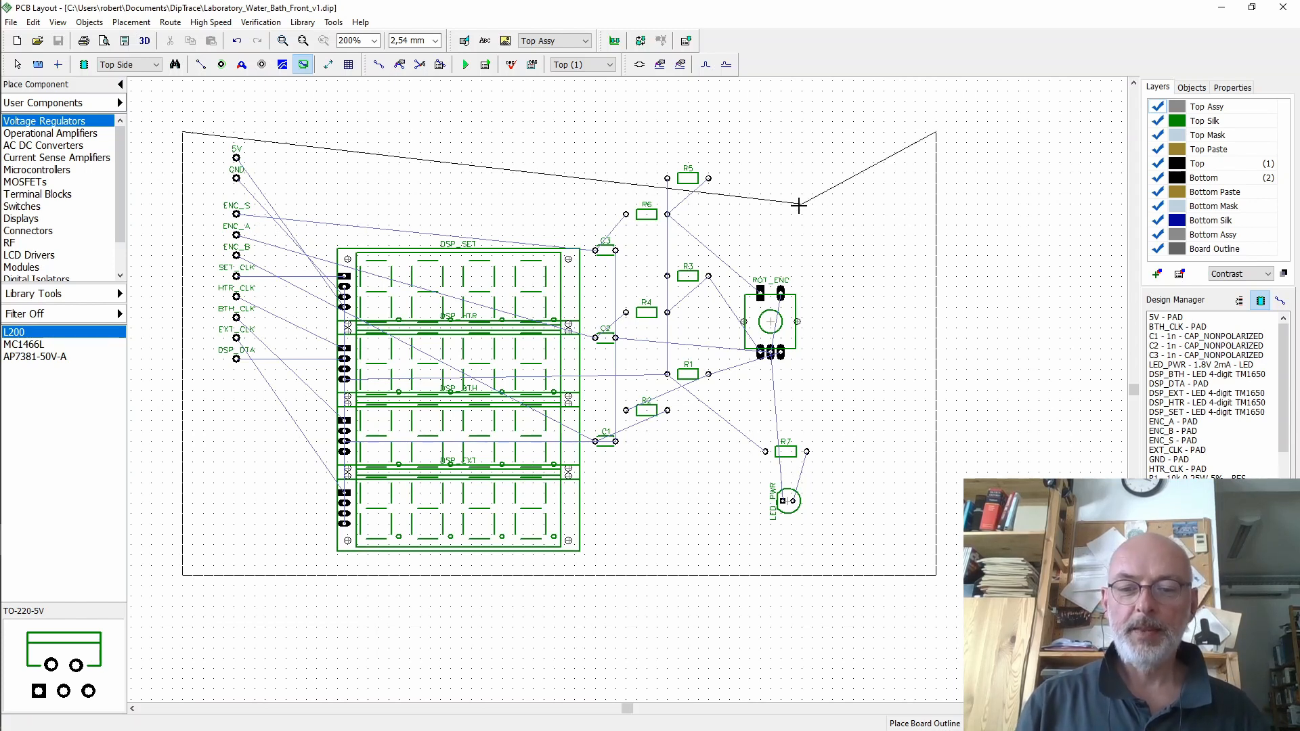
left_click(935, 129)
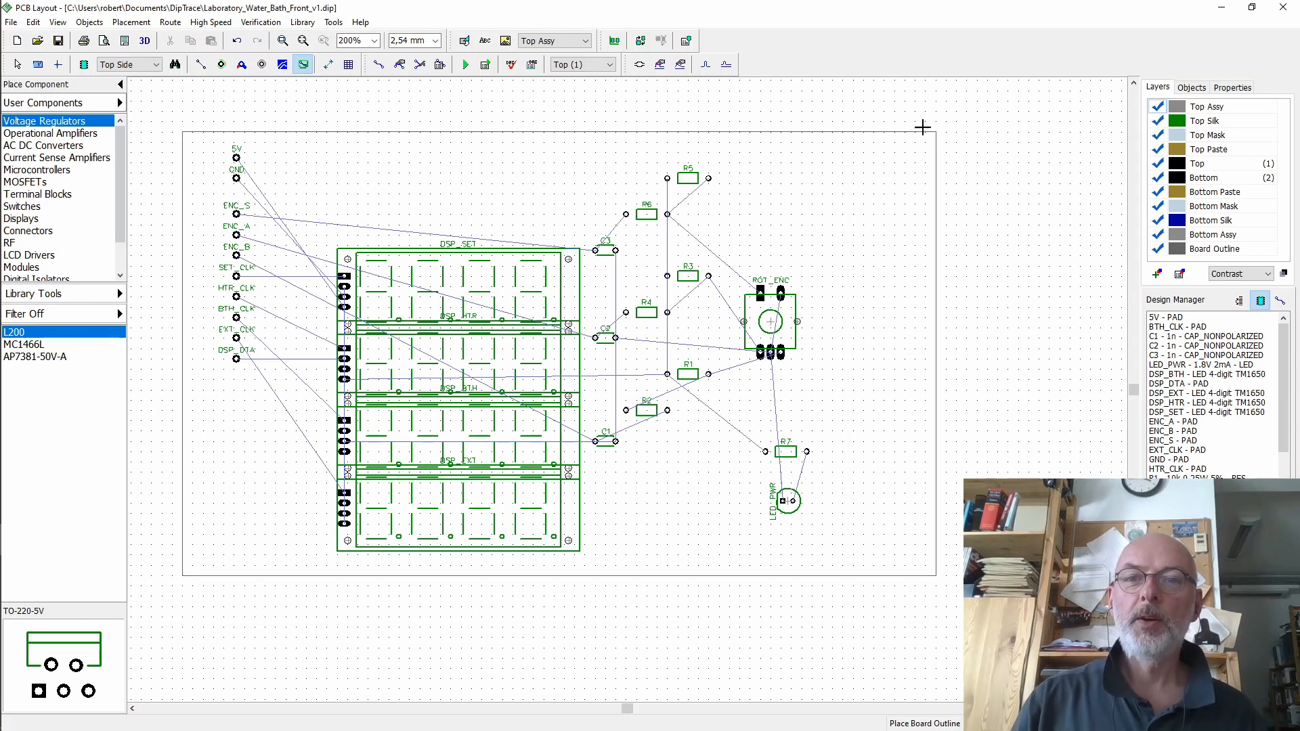
right_click(1023, 117)
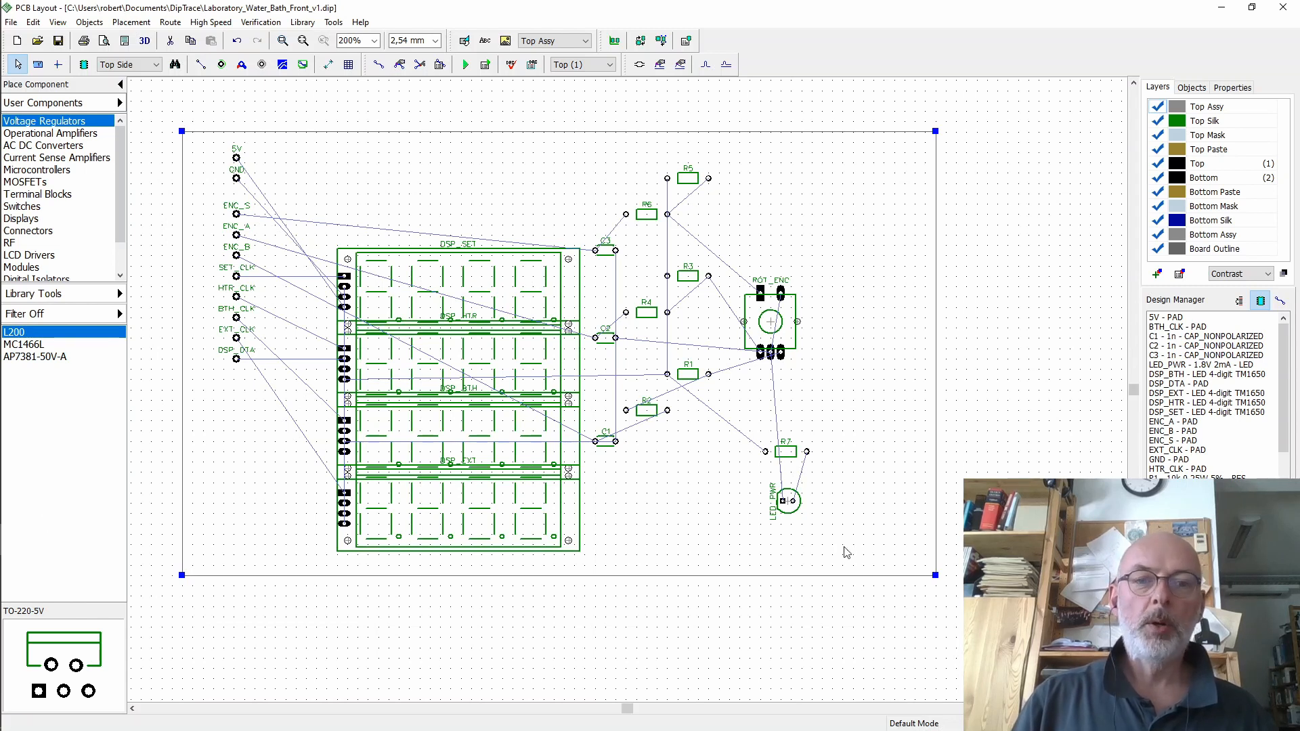
- Open the board outline's point coordinates, calculate 143 ÷ 2 in the Windows calculator, and return to the Board dialog
right_click(187, 136)
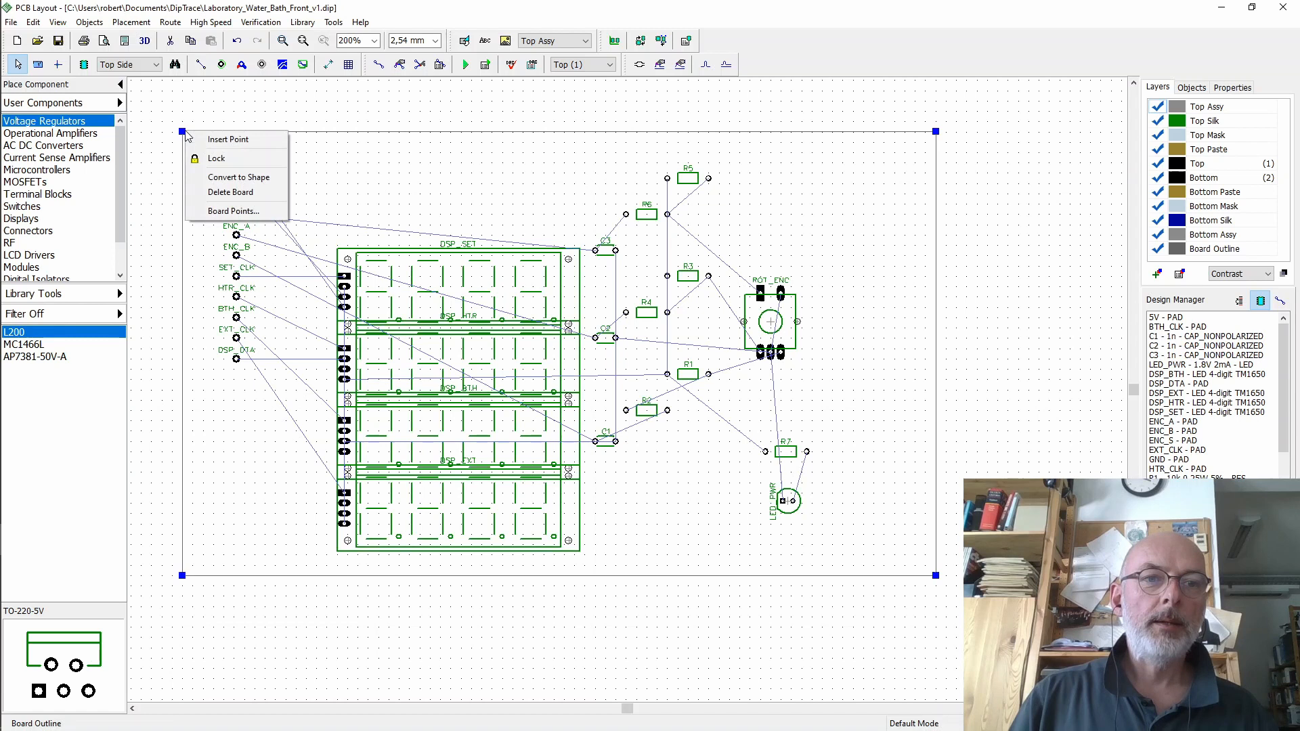
left_click(235, 214)
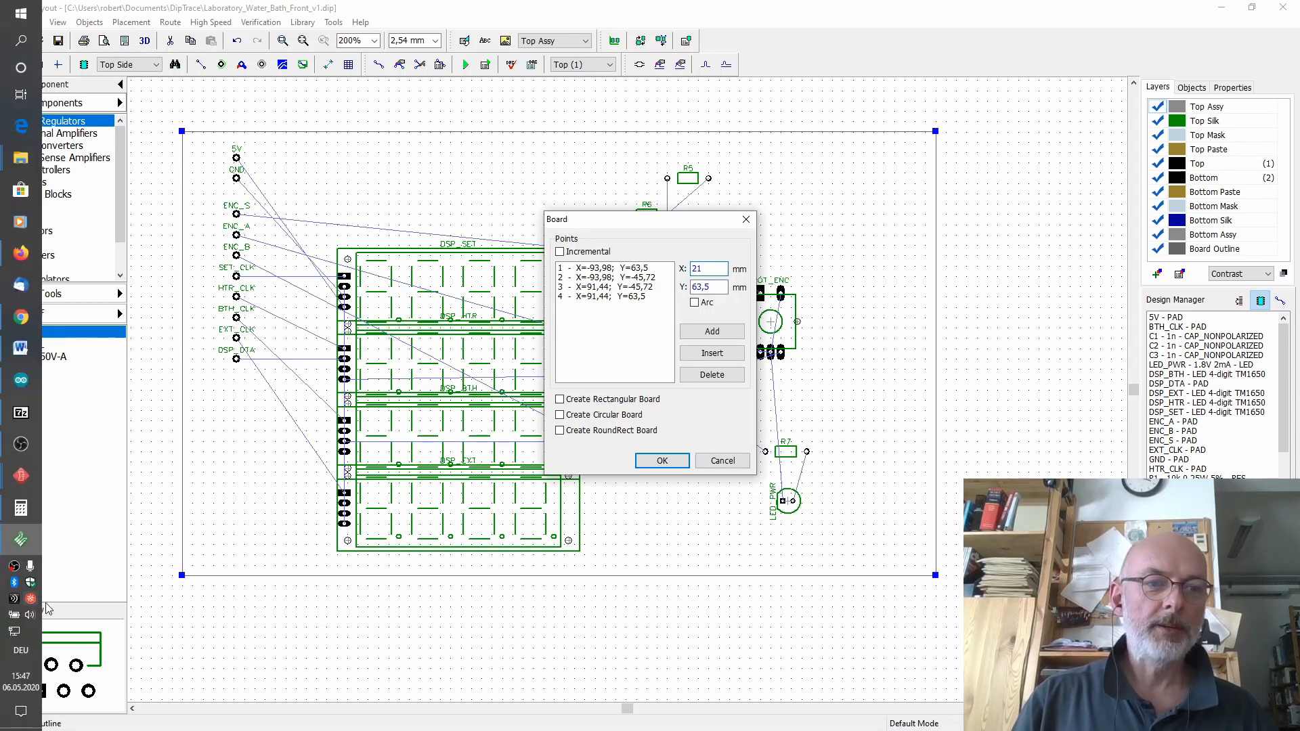
left_click(21, 508)
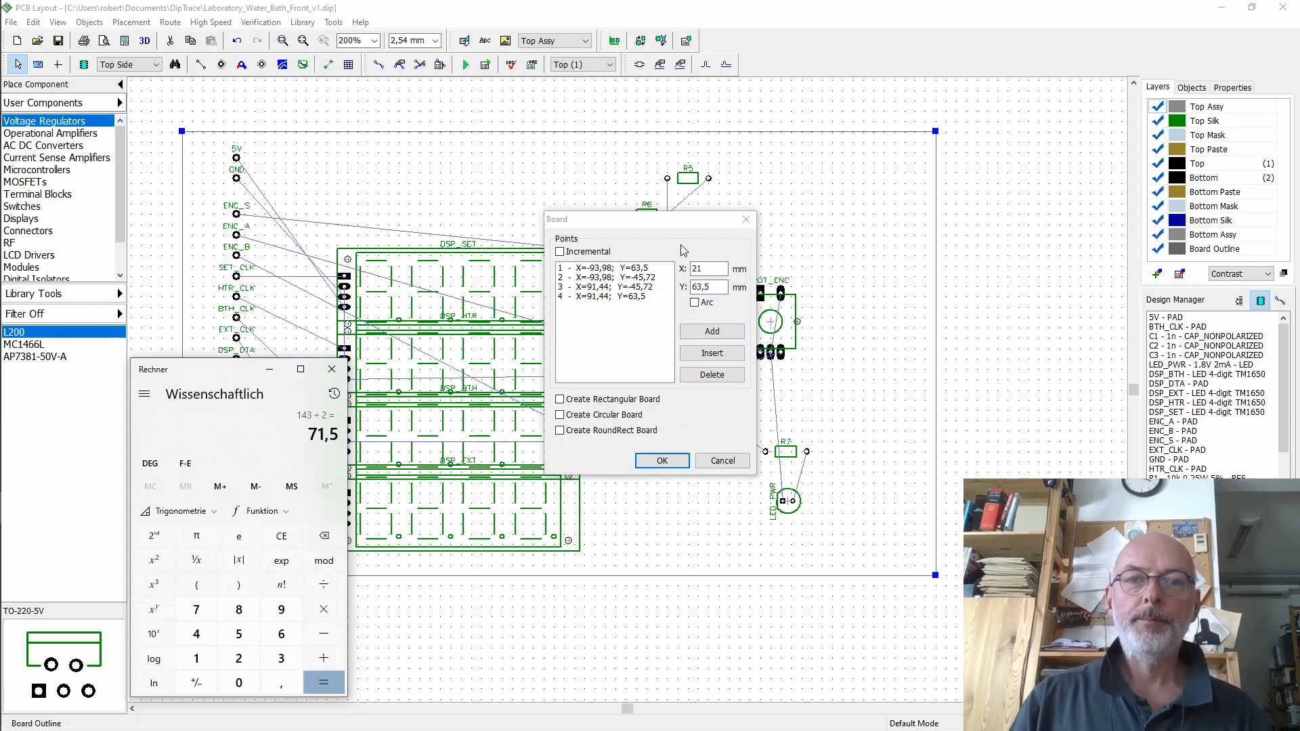
left_click(680, 228)
- Set the X coordinate of board outline points 2 and 1 to -71,5 mm
left_click(632, 277)
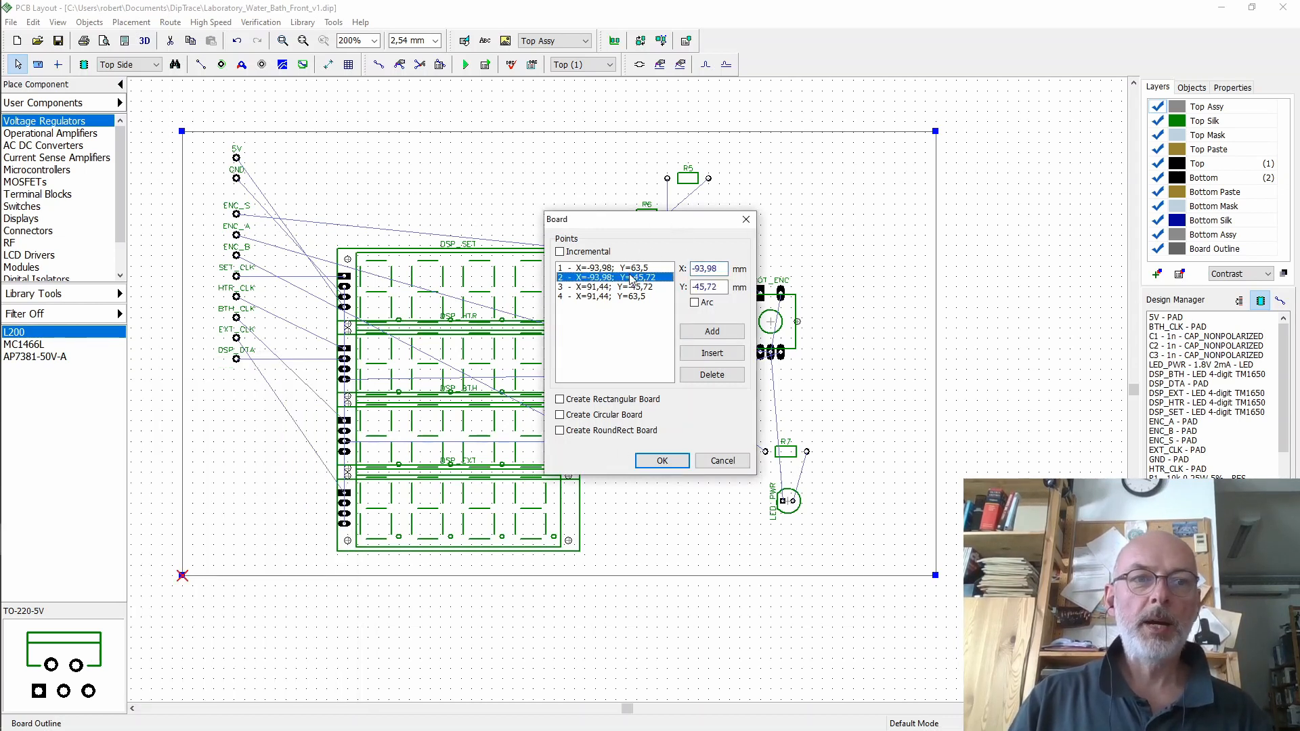
left_click(697, 269)
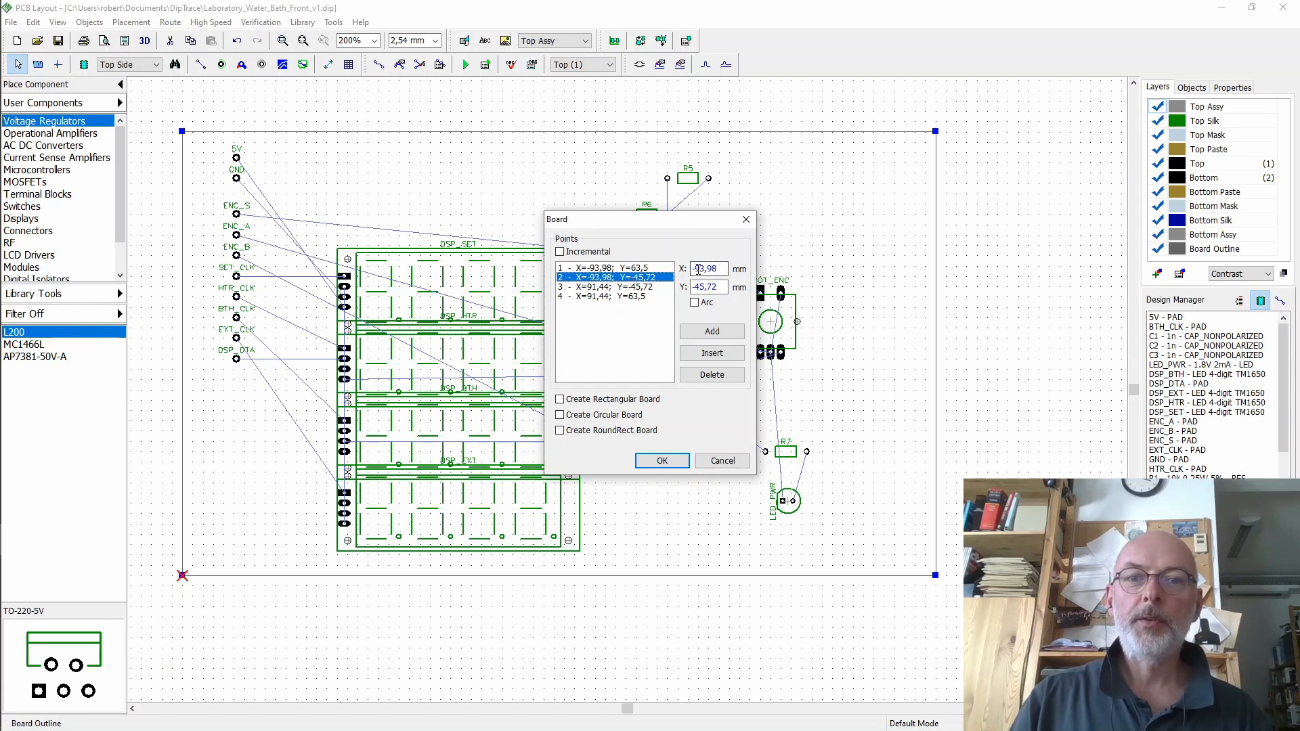
double_click(697, 269)
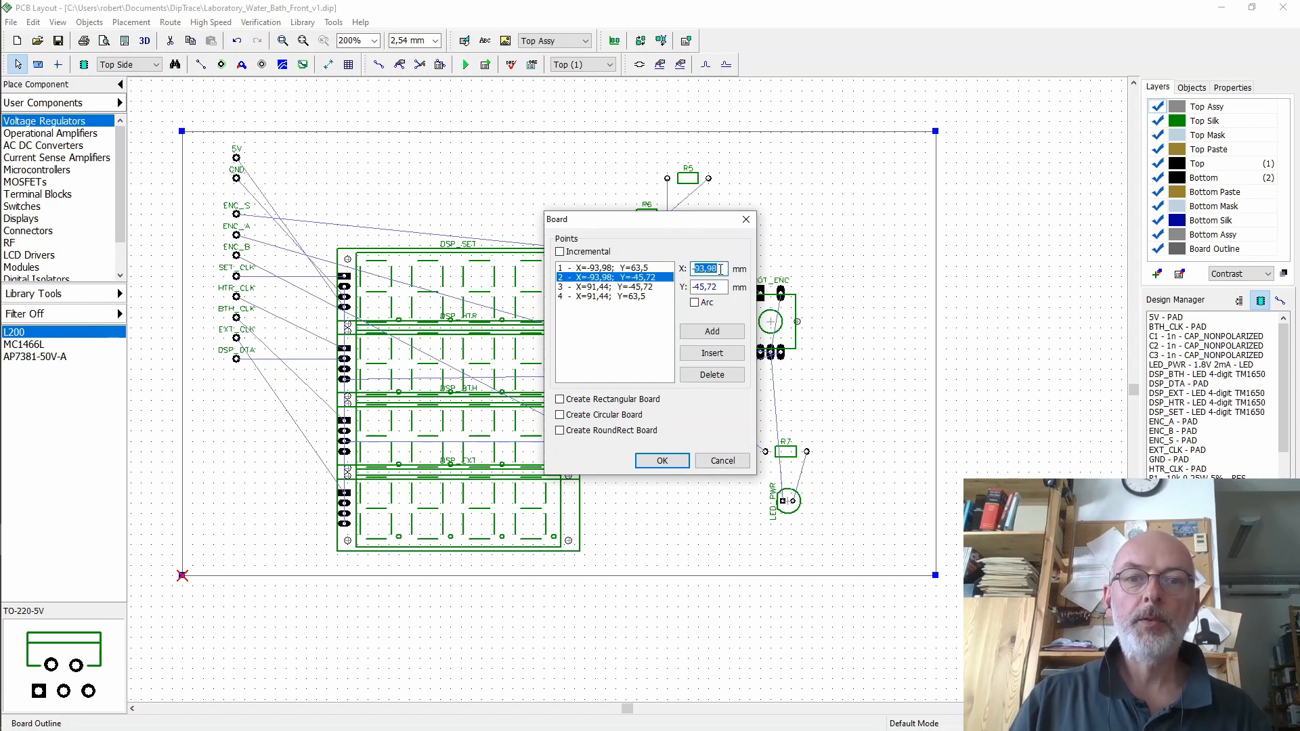
type("-71,5")
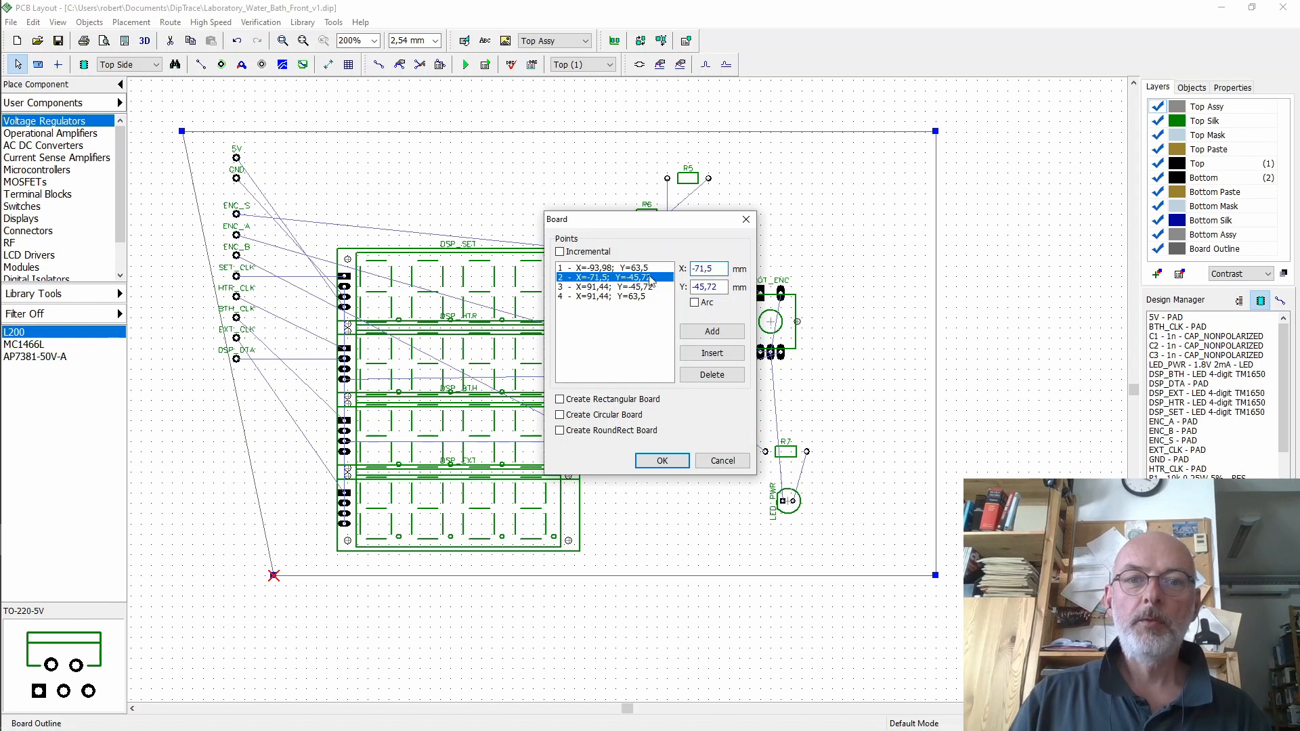
left_click(629, 270)
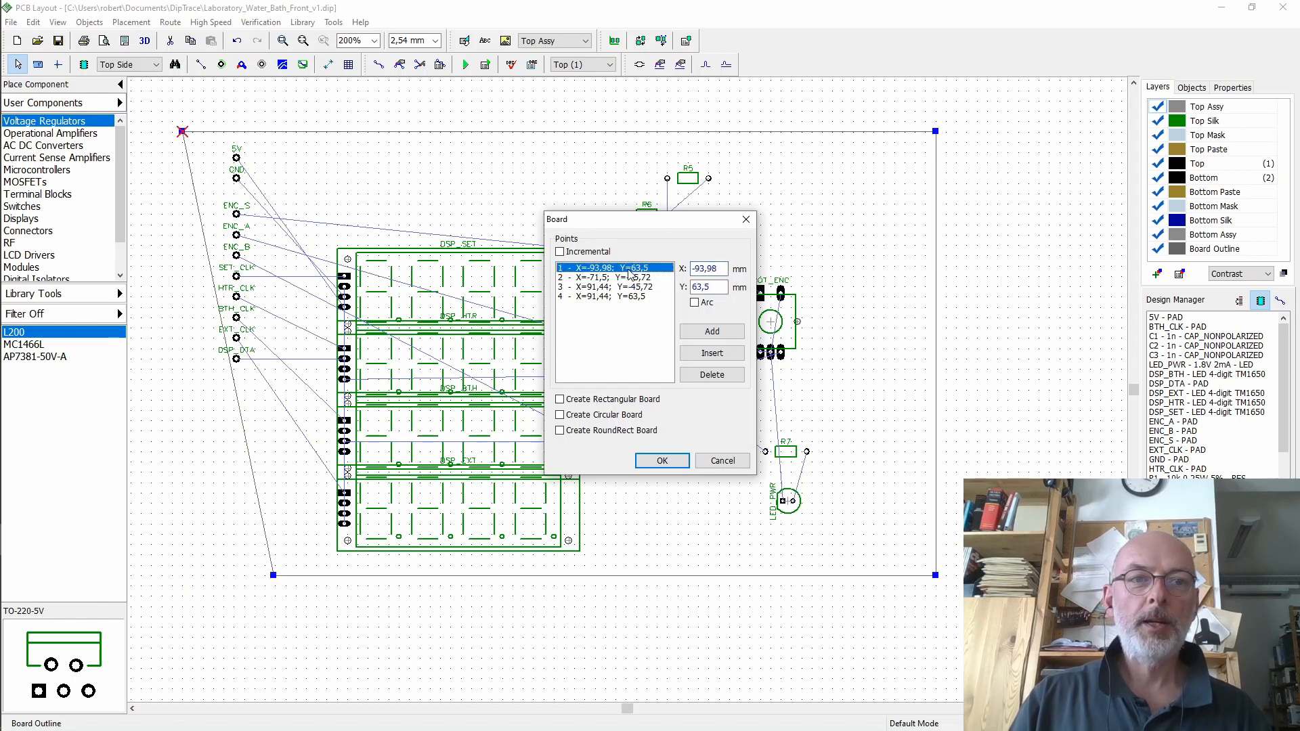
double_click(715, 269)
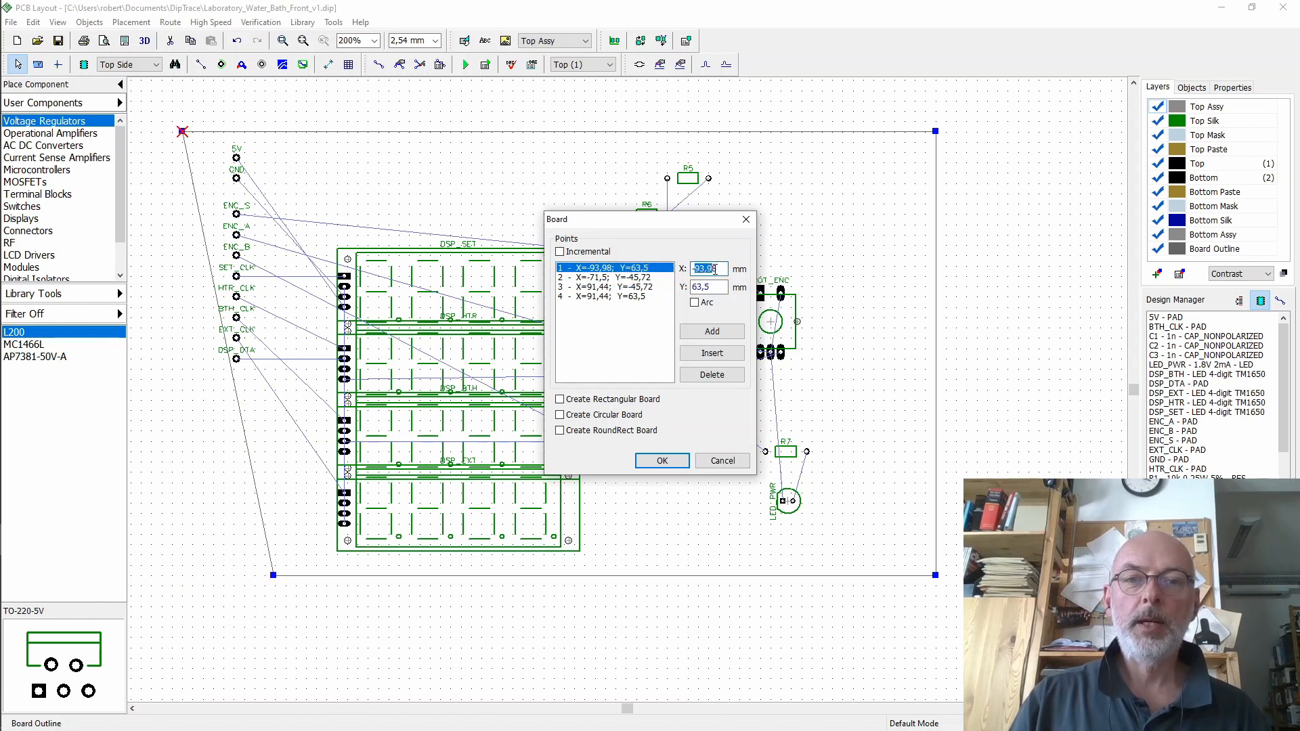
type("-71,5")
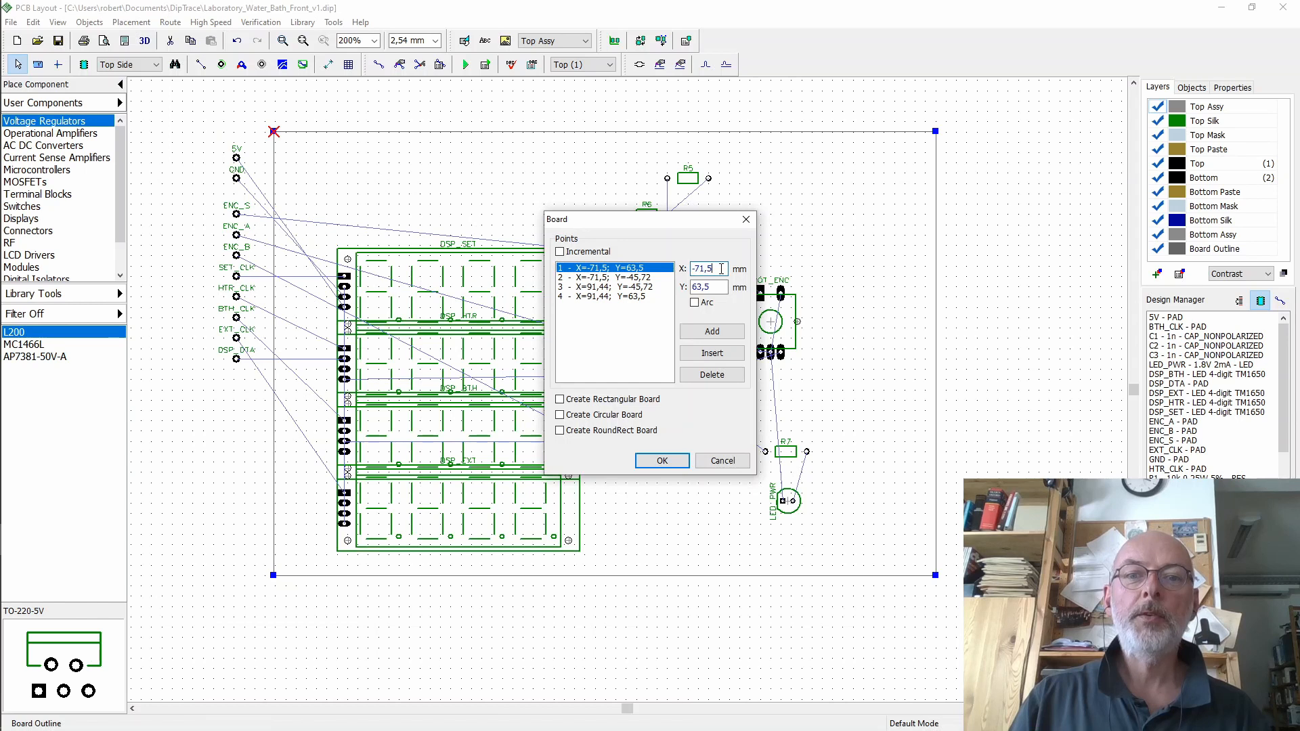
- Set the X coordinate of board outline points 3 and 4 to 71,5 mm
left_click(602, 287)
double_click(708, 269)
type("71,5")
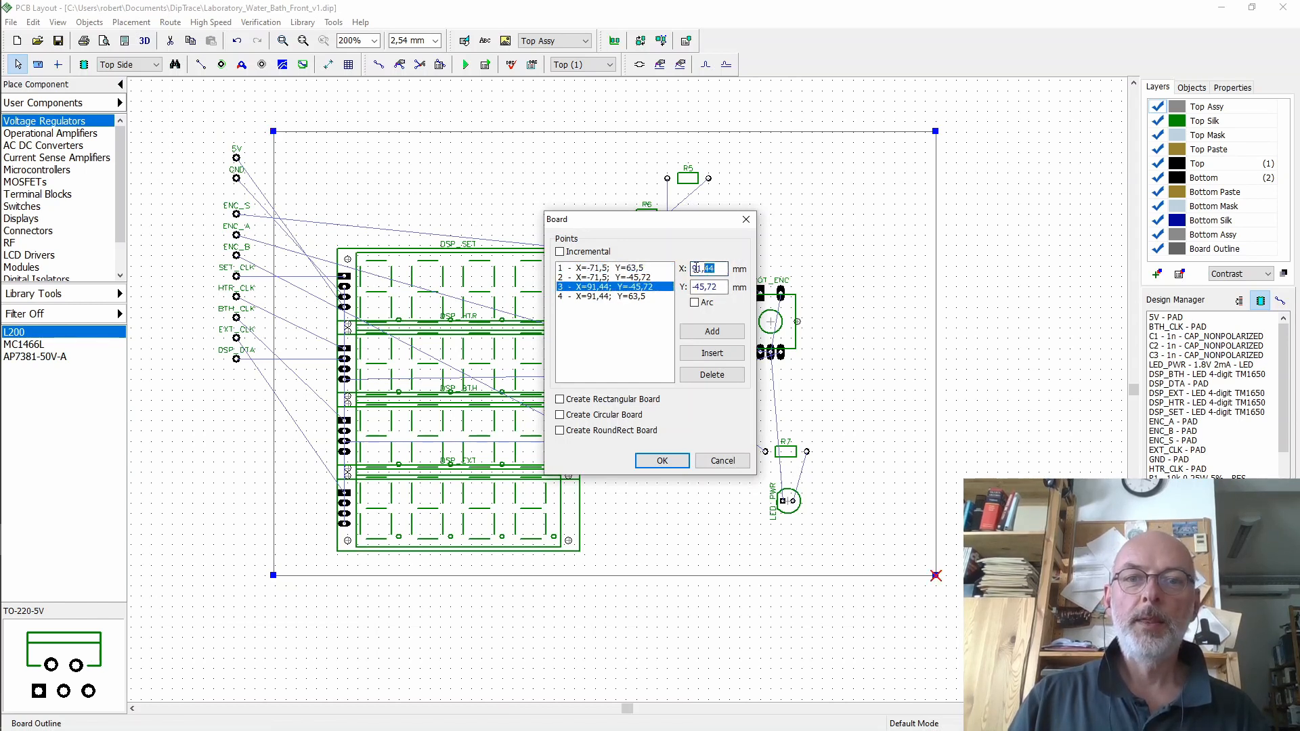
left_click(623, 298)
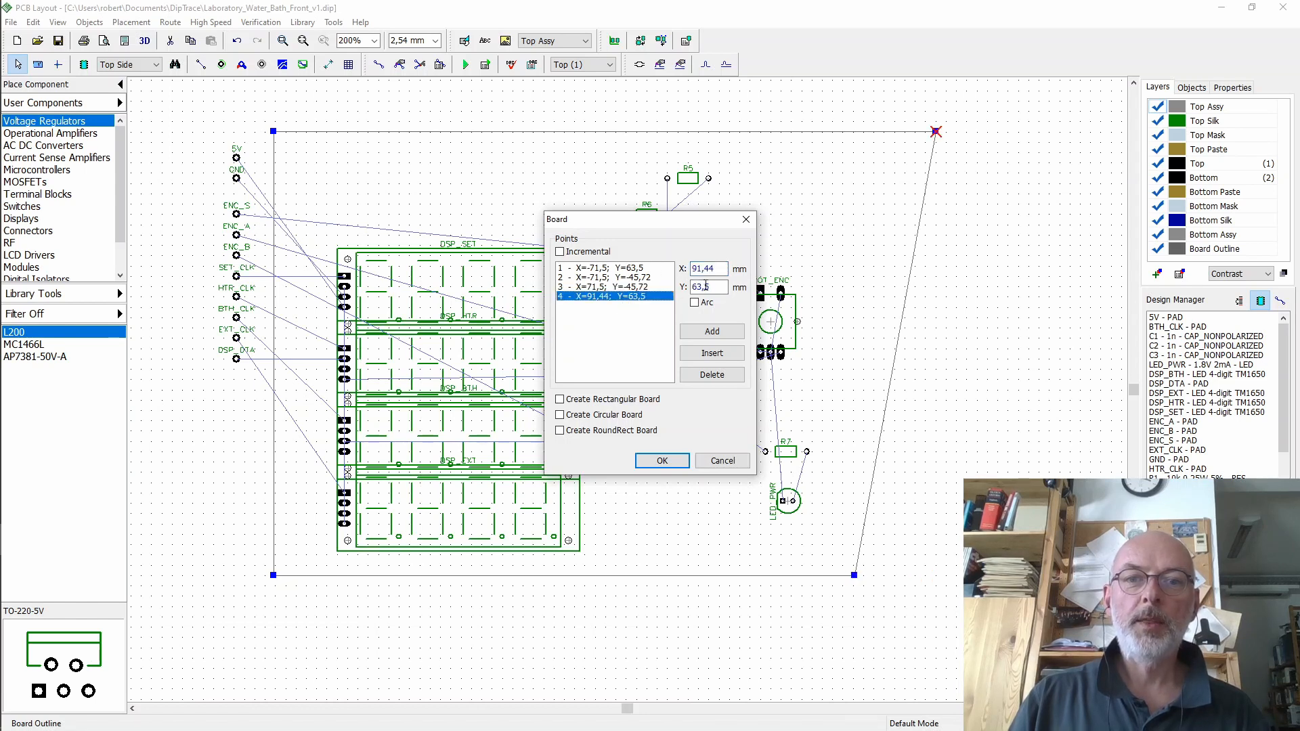
left_click(720, 286)
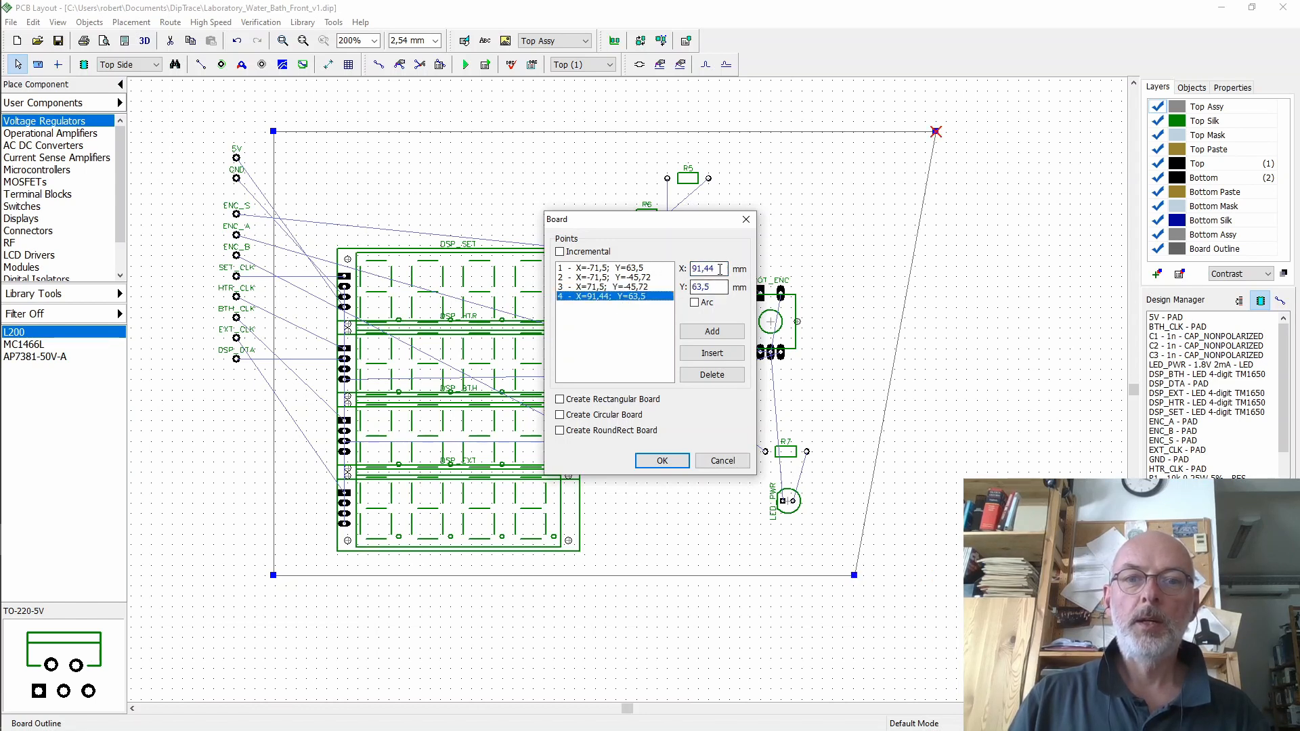
left_click_drag(718, 269, 680, 269)
type("71,5")
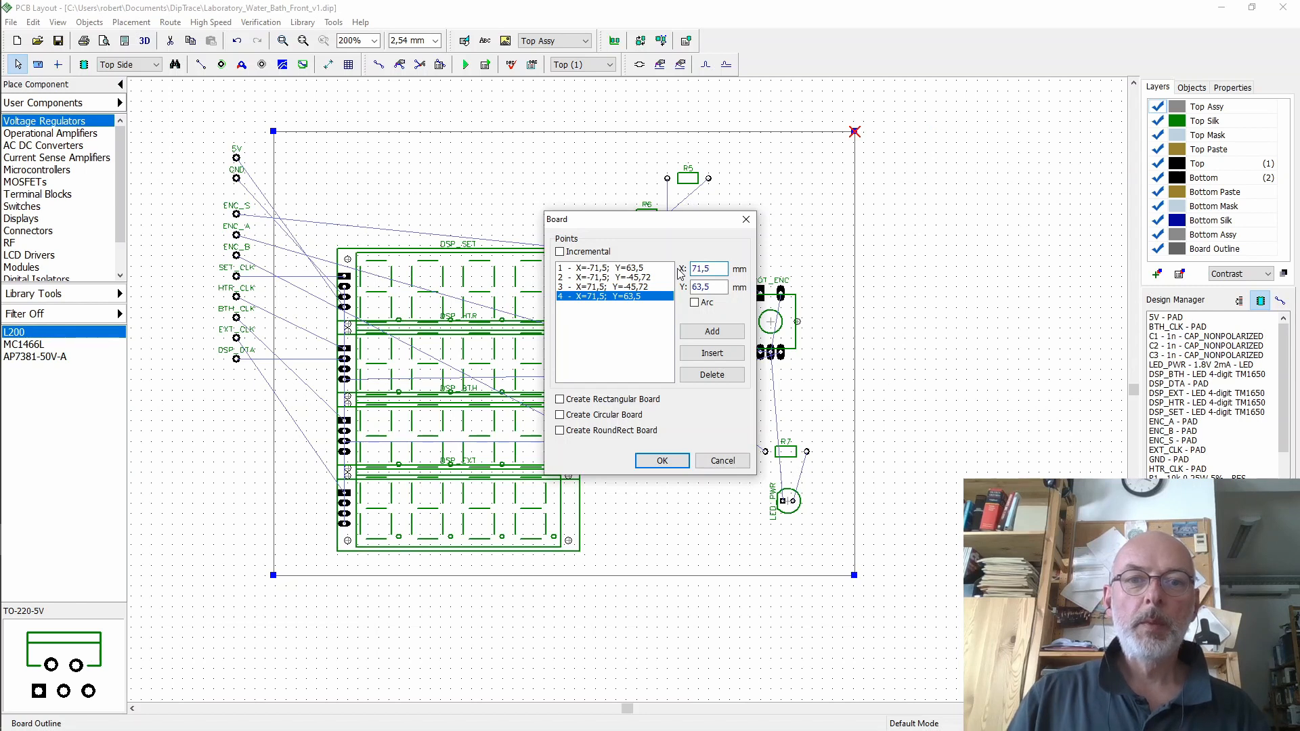
- Set the Y coordinate of outline points 1 and 4 to 21 mm and of points 2 and 3 to -21 mm, and apply
left_click(581, 269)
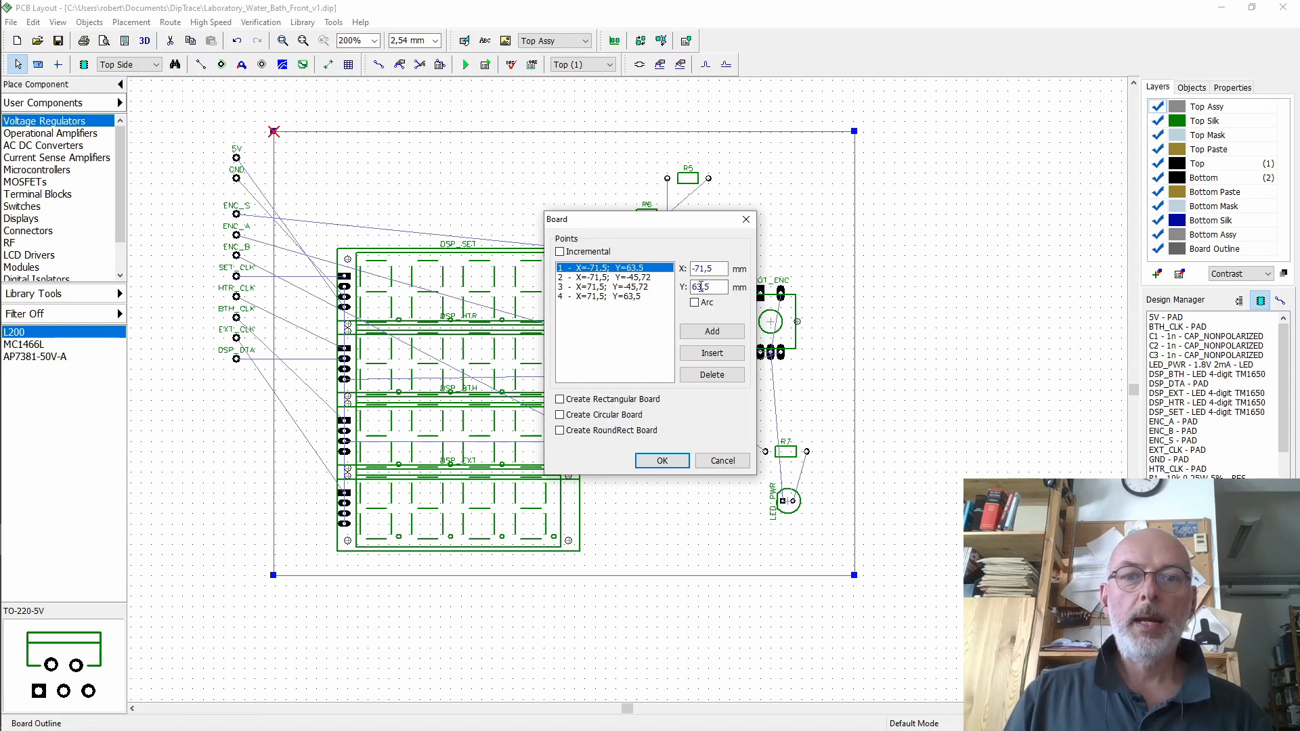
left_click_drag(716, 286, 686, 287)
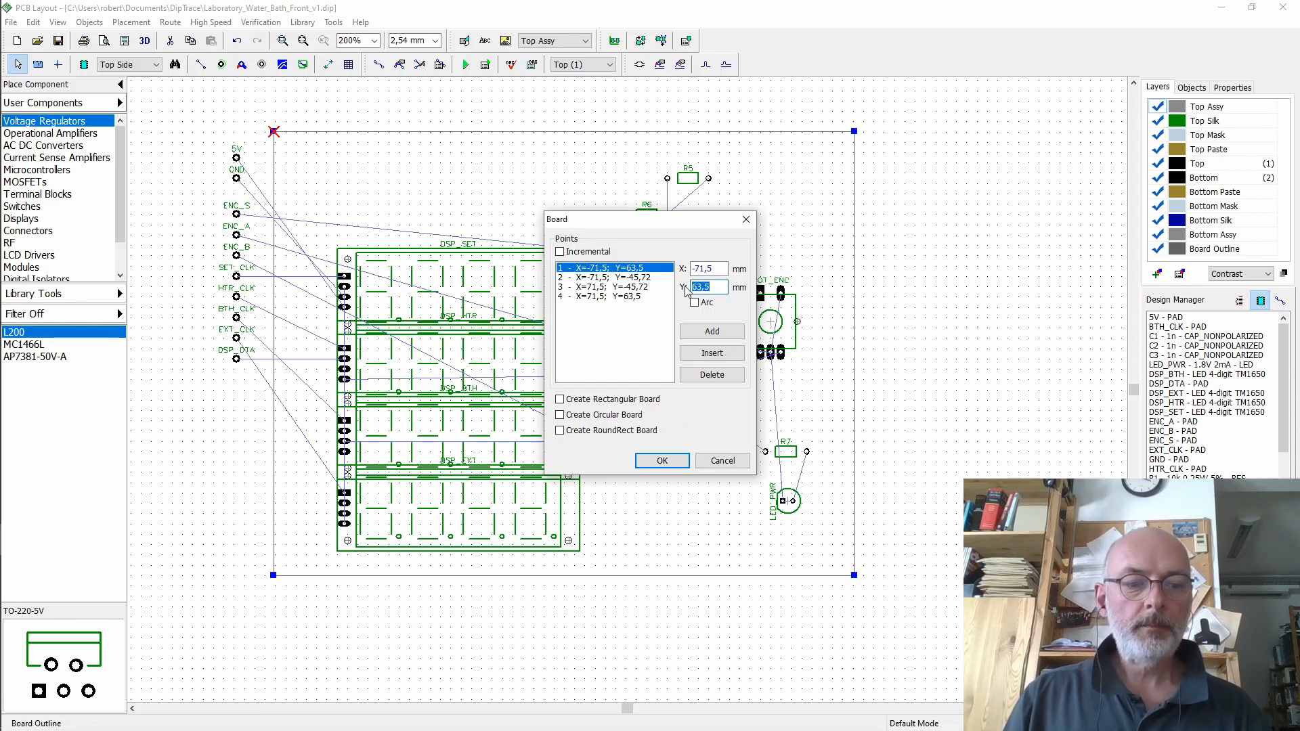
type("21")
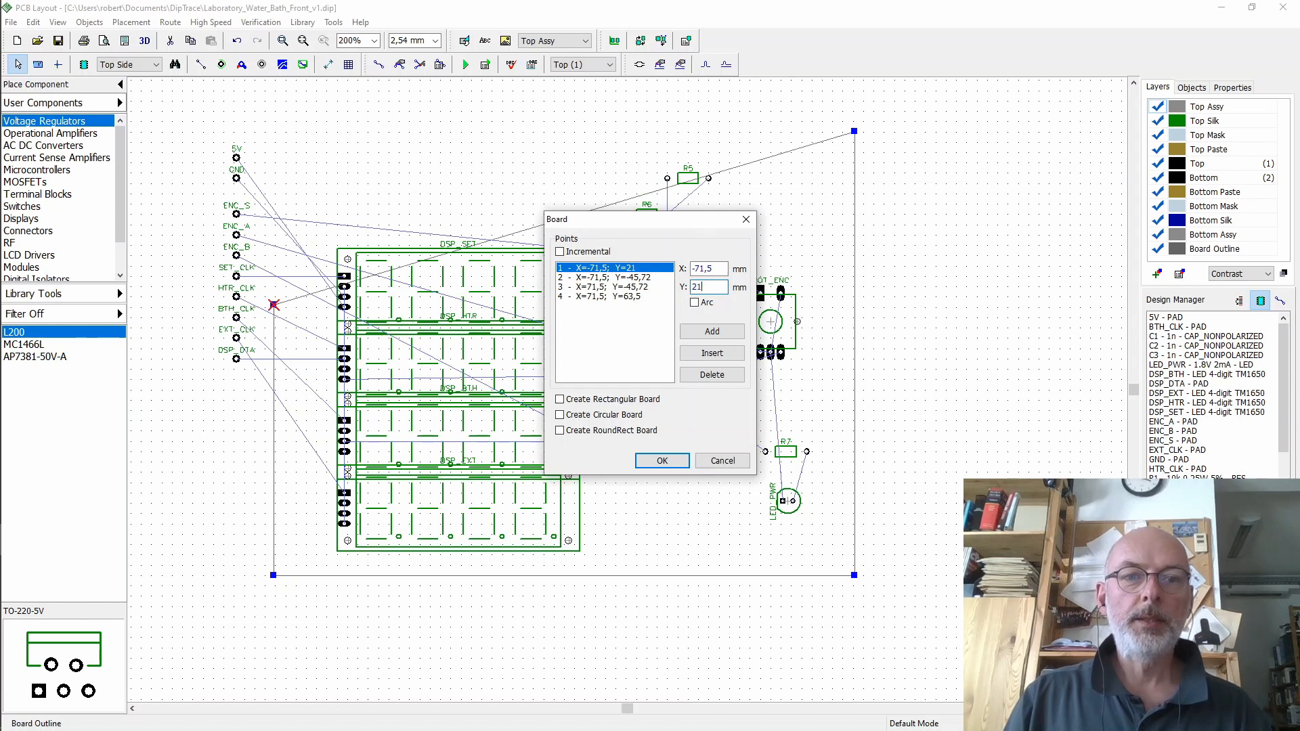
left_click(637, 278)
left_click_drag(722, 287, 688, 287)
type("-21")
left_click(633, 287)
type("-21")
left_click(624, 297)
type("21")
left_click(687, 463)
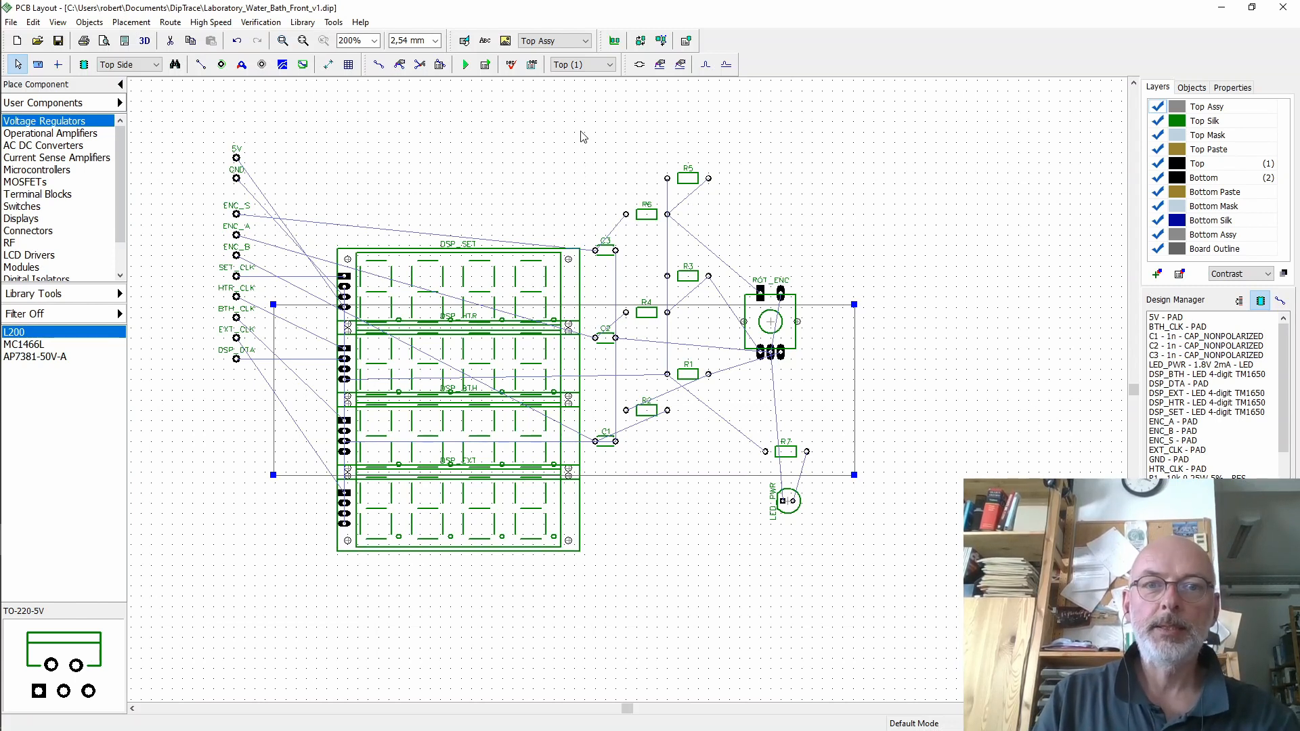
- Move all resistors and capacitors, including R7, out of the board outline to the free area beyond its right edge
left_click_drag(586, 127, 722, 481)
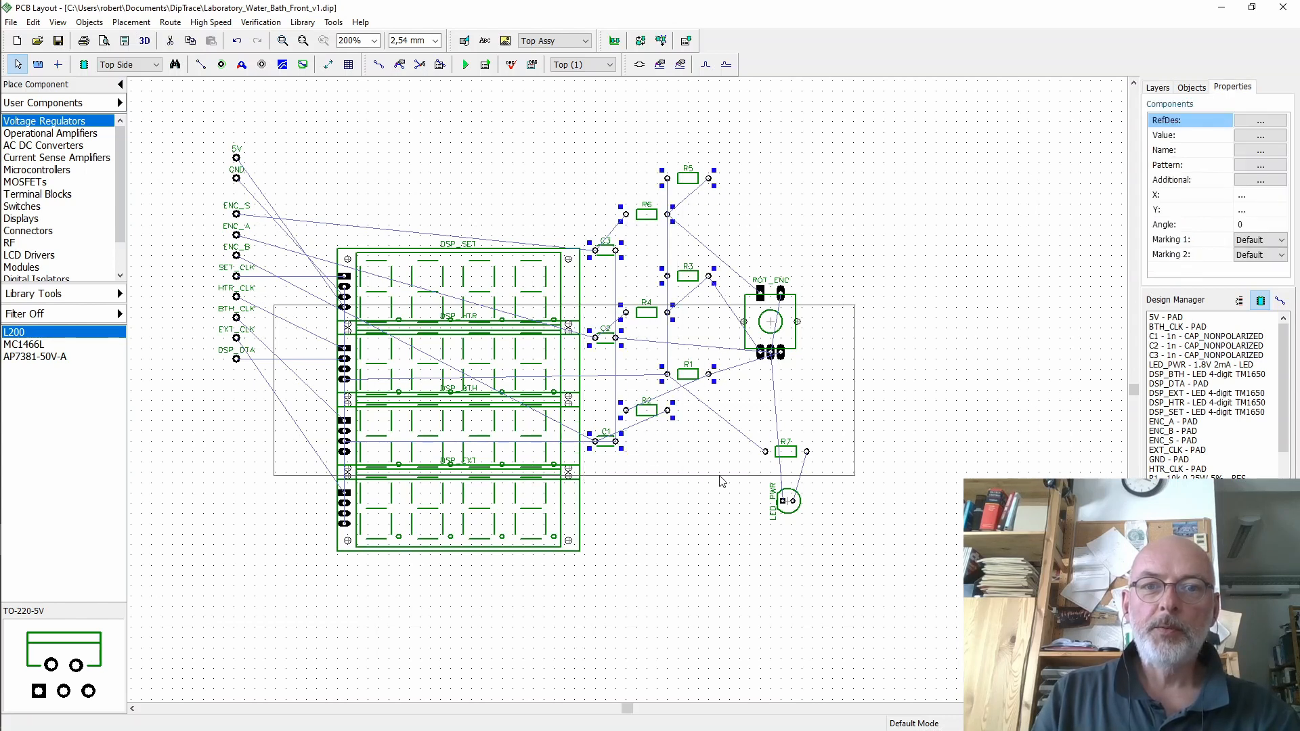
left_click_drag(608, 258, 957, 178)
left_click_drag(785, 452, 1008, 452)
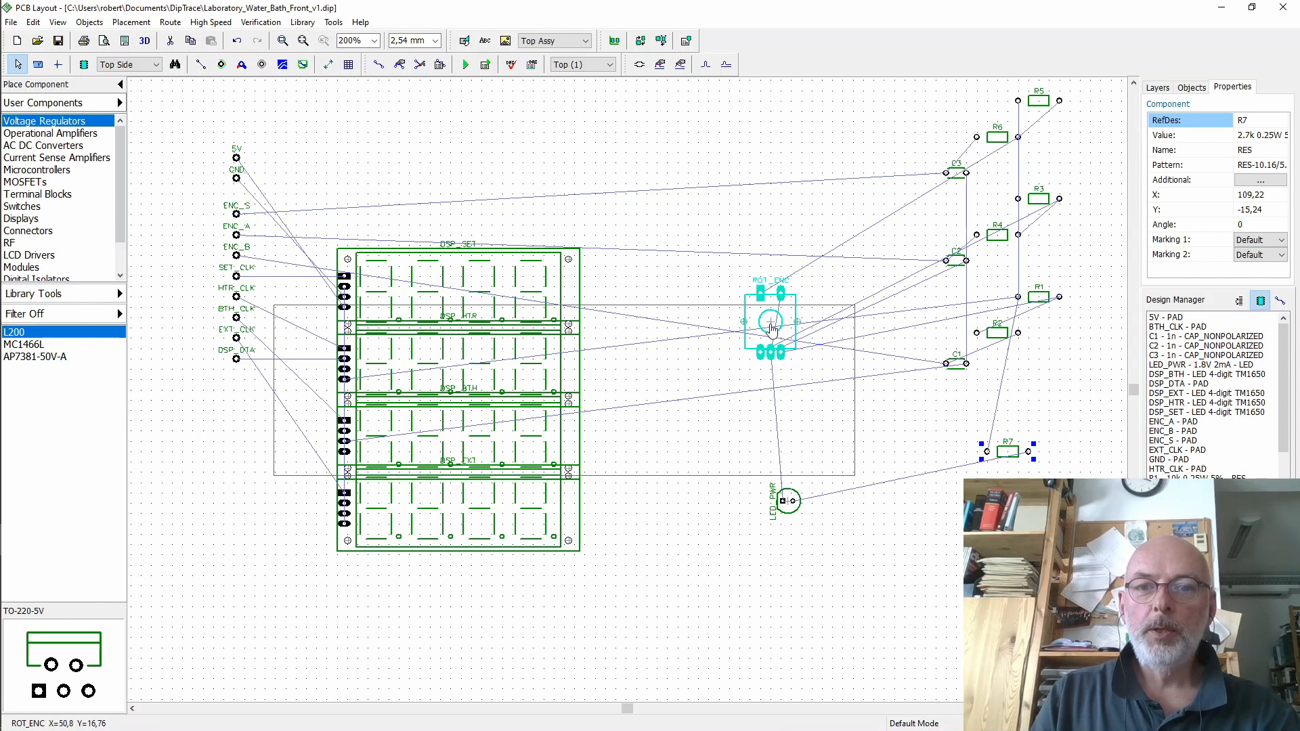
- Place ROT_ENC in the board's lower right corner and DSP_SET directly to its left, at X 25,51 and Y -11,43 mm
left_click_drag(772, 328, 822, 443)
left_click(906, 547)
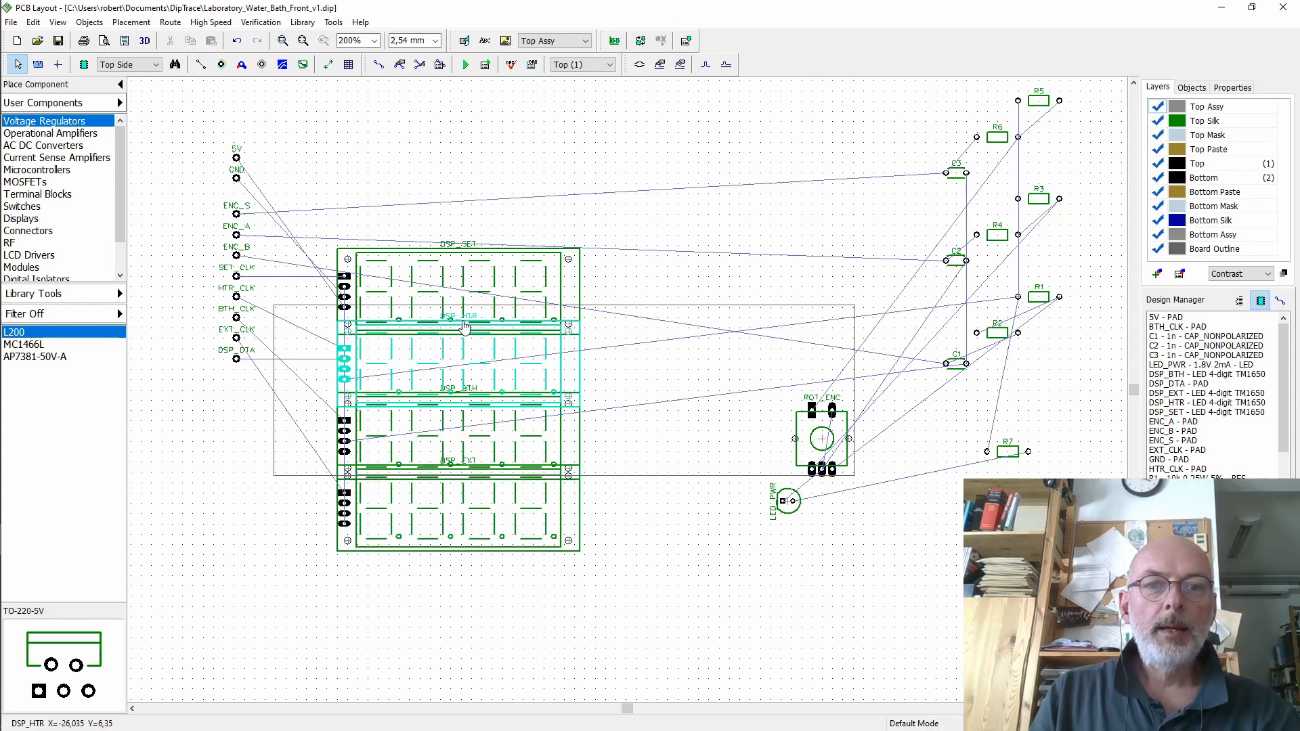
left_click_drag(464, 290, 667, 427)
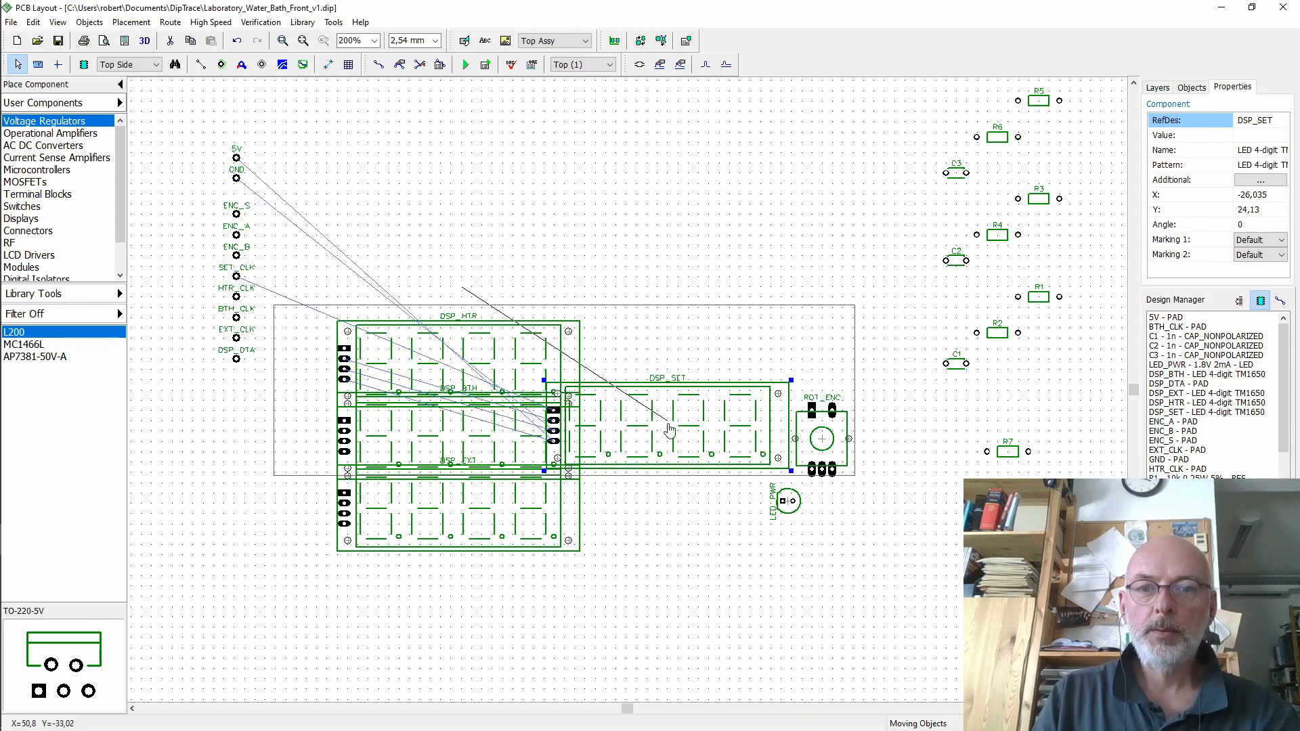
left_click_drag(669, 430, 670, 440)
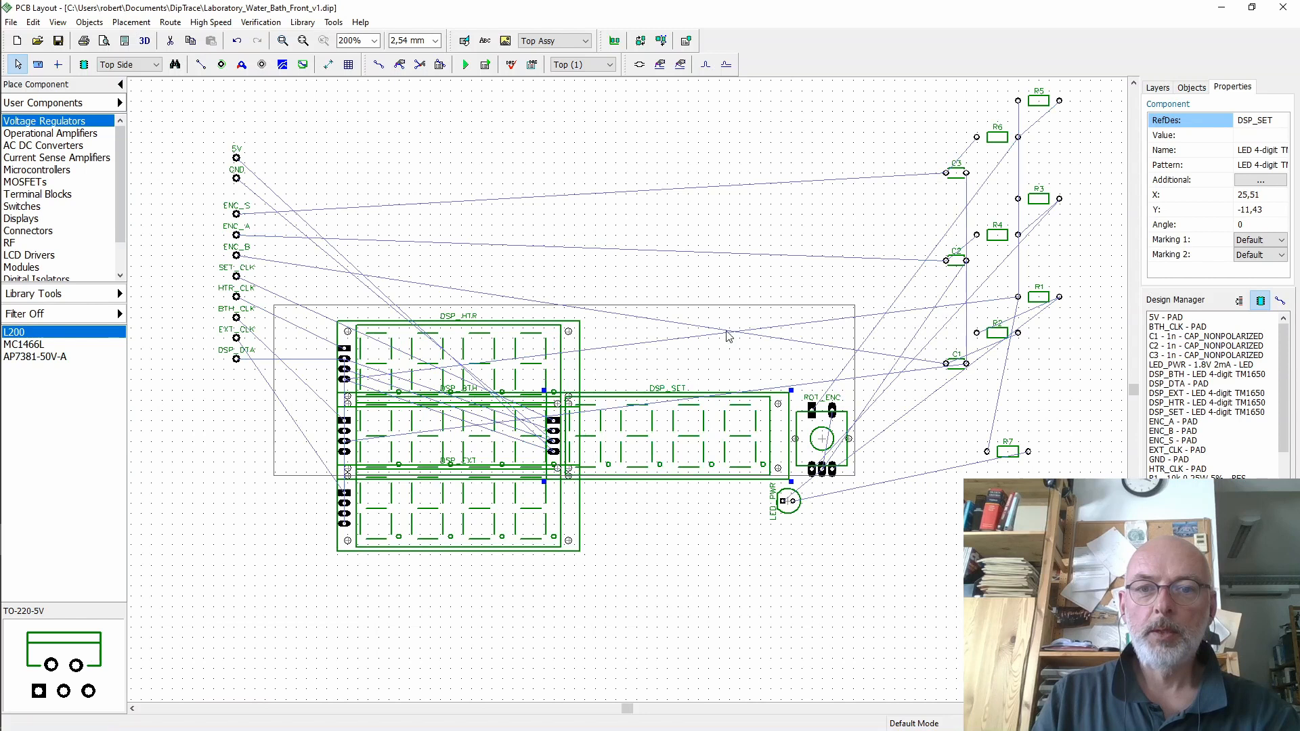
left_click(739, 273)
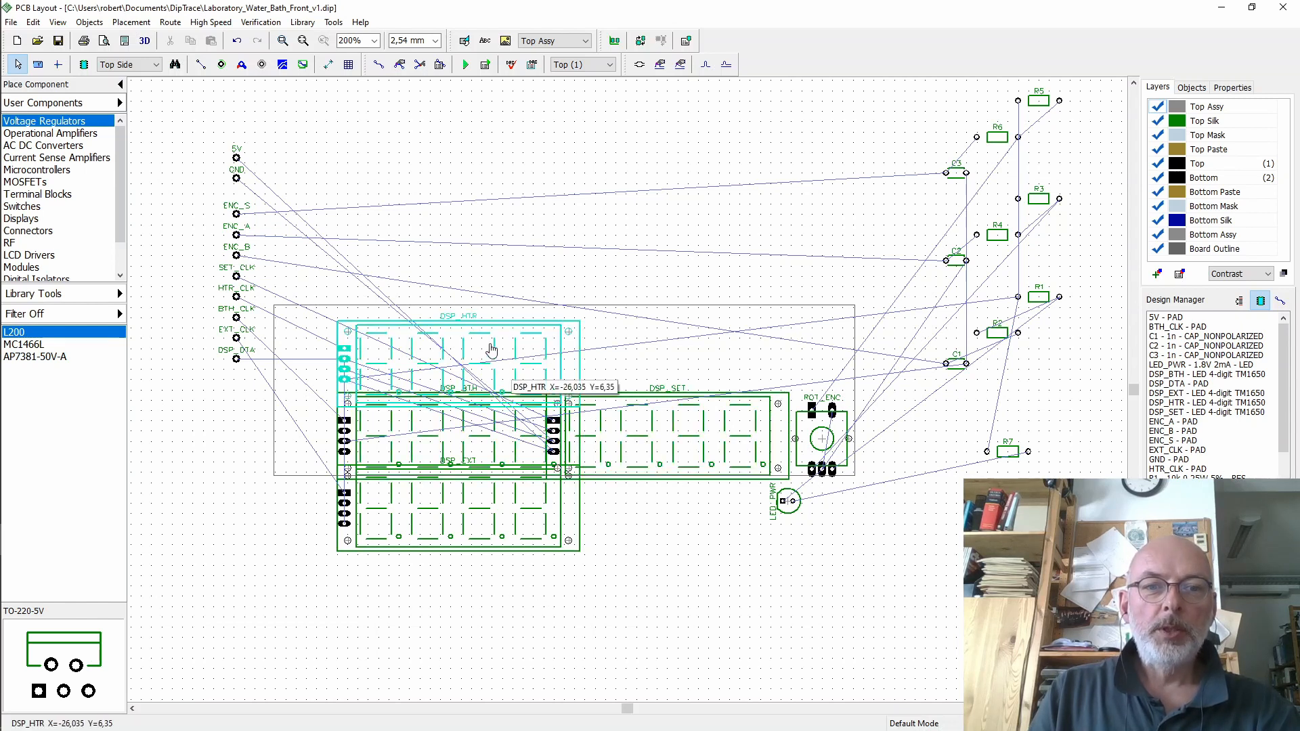
- Arrange DSP_BTH upper left, DSP_EXT upper right and DSP_HTR lower left around DSP_SET, and move LED_PWR to the board's left end
left_click(487, 349)
left_click_drag(487, 350, 696, 348)
left_click_drag(481, 437, 453, 356)
left_click_drag(481, 516, 452, 452)
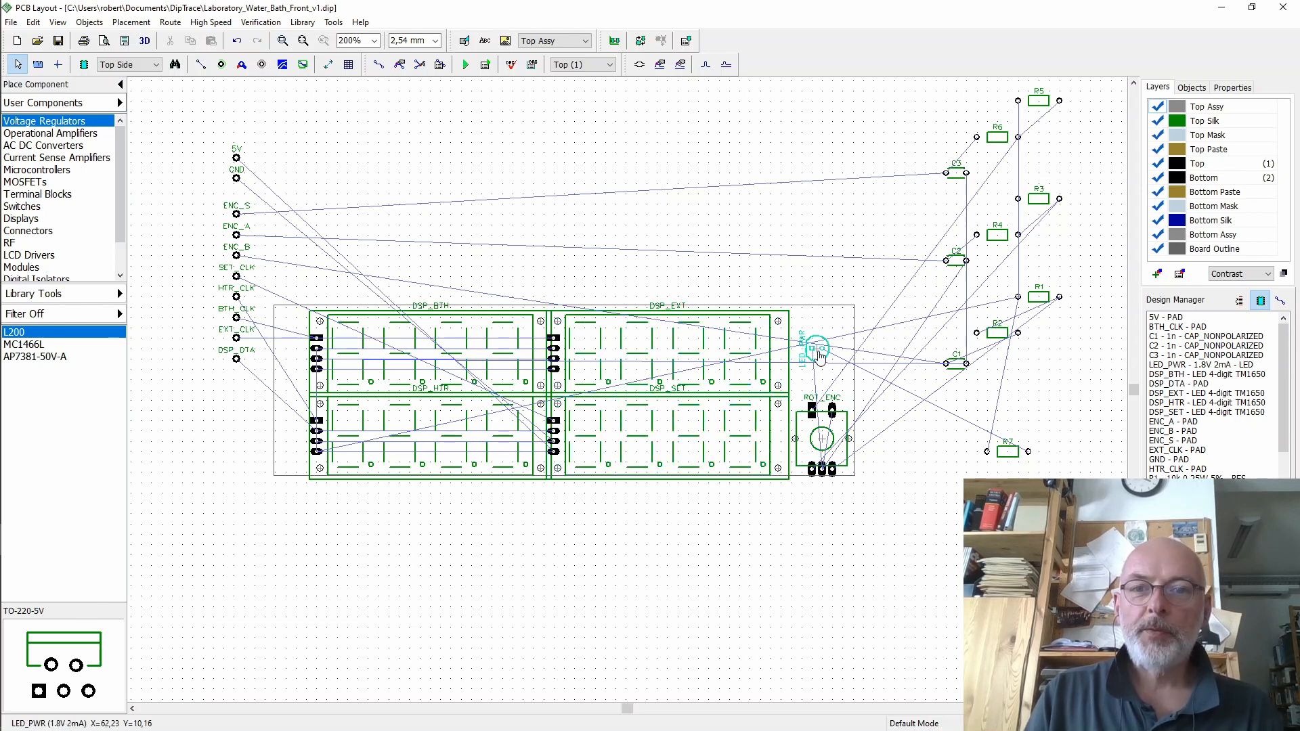
left_click_drag(822, 362, 296, 366)
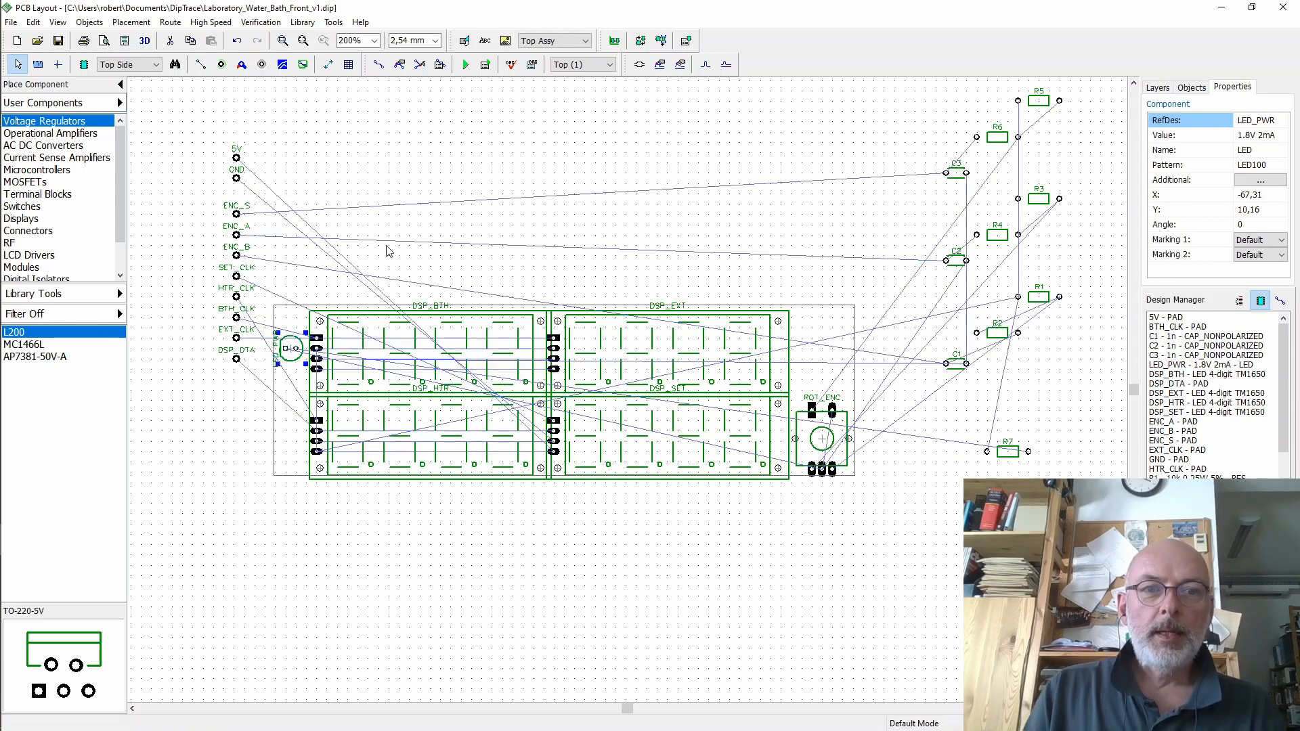
left_click(389, 252)
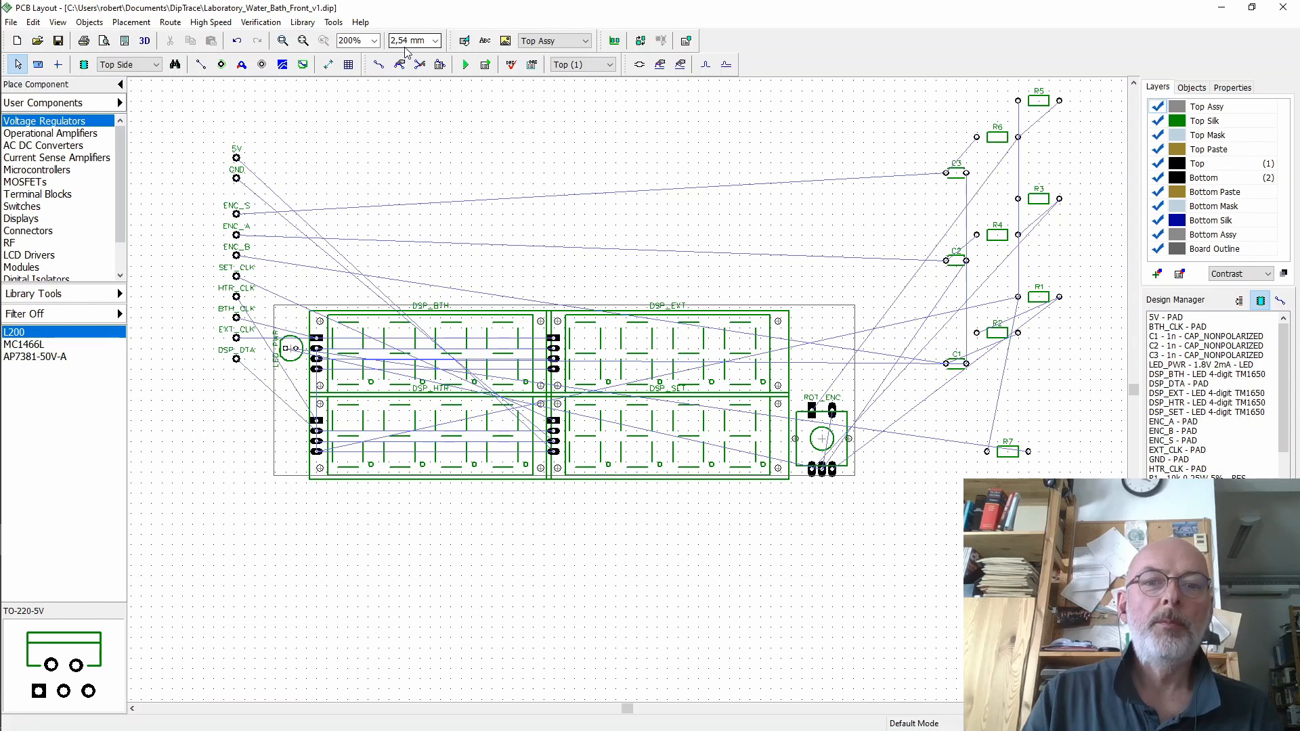
- Change the layout units to inches and set the grid size to 0,05 in
left_click(58, 23)
mouse_move(120, 330)
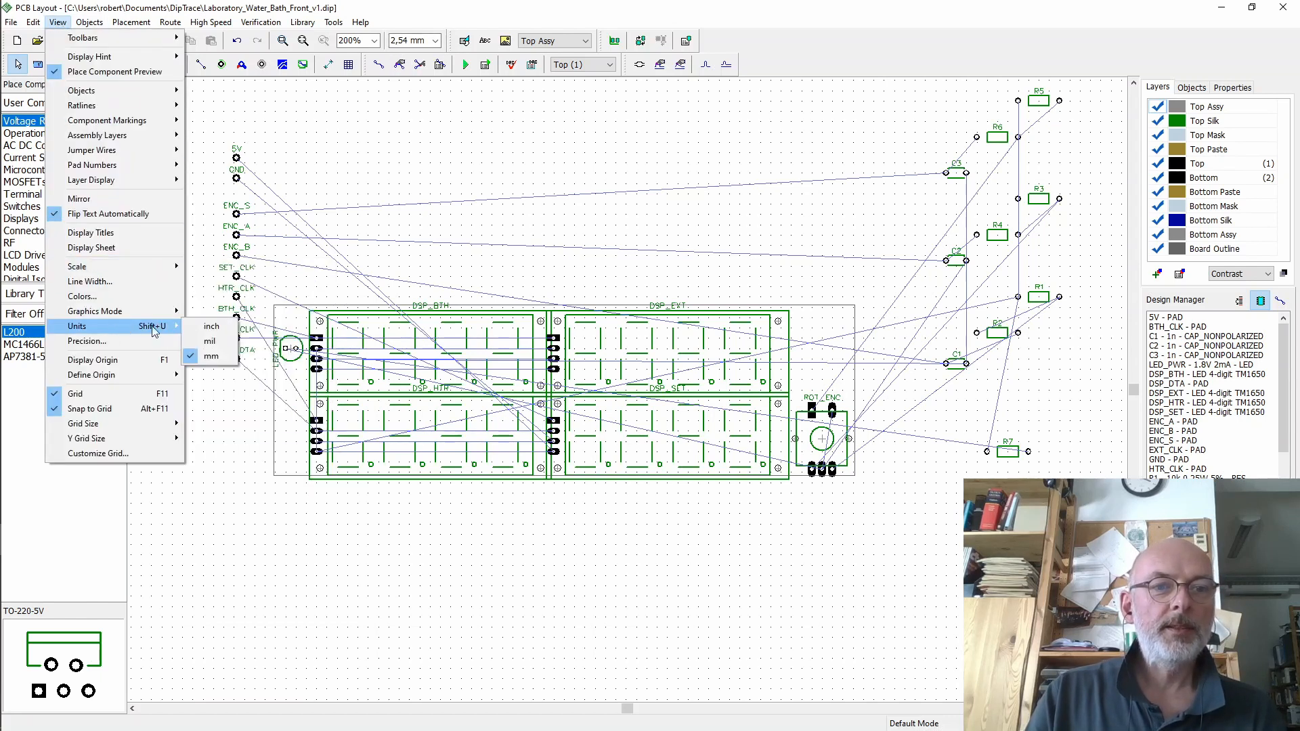
left_click(233, 329)
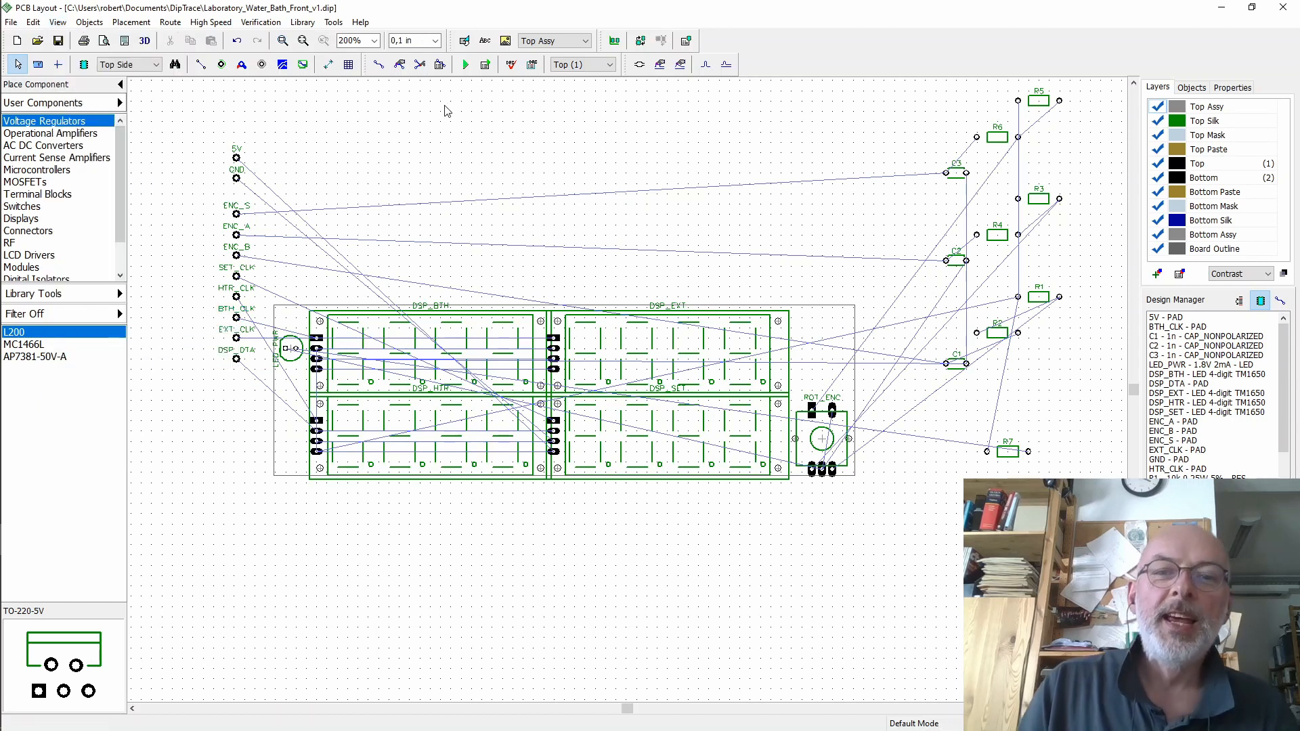
left_click(437, 41)
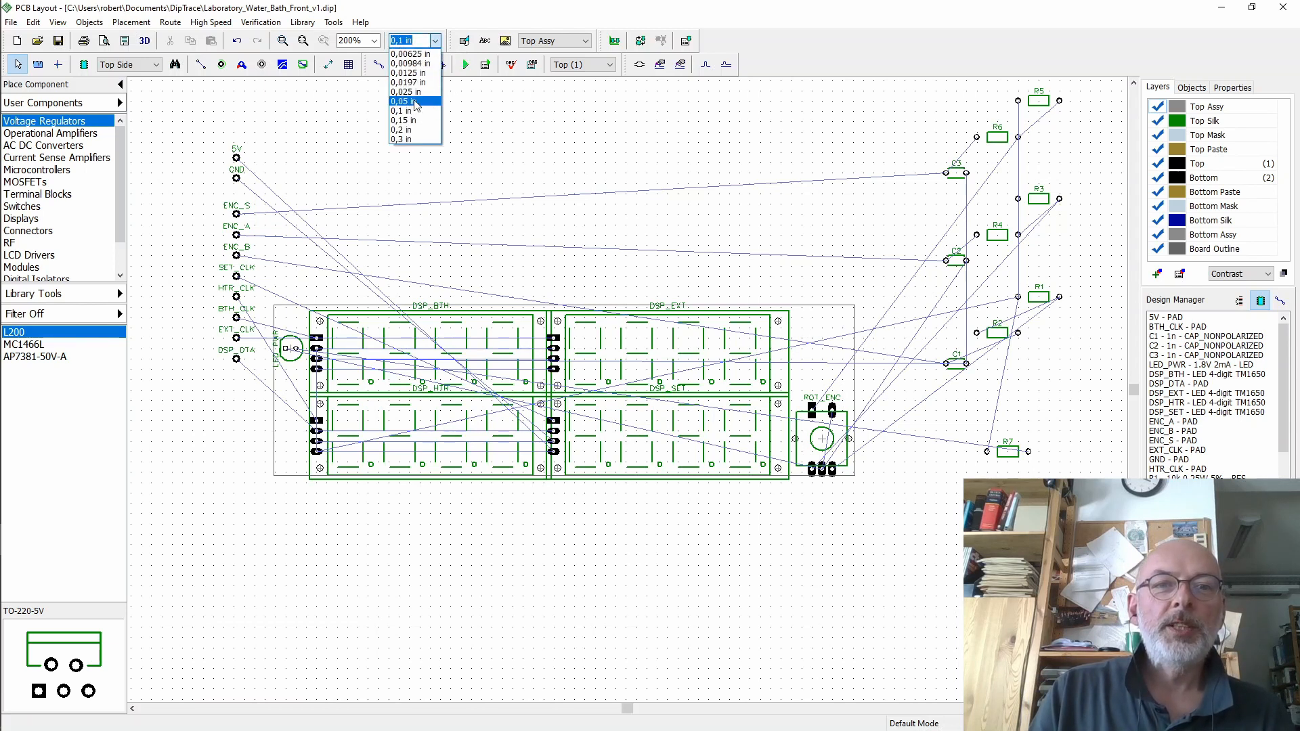
left_click(404, 102)
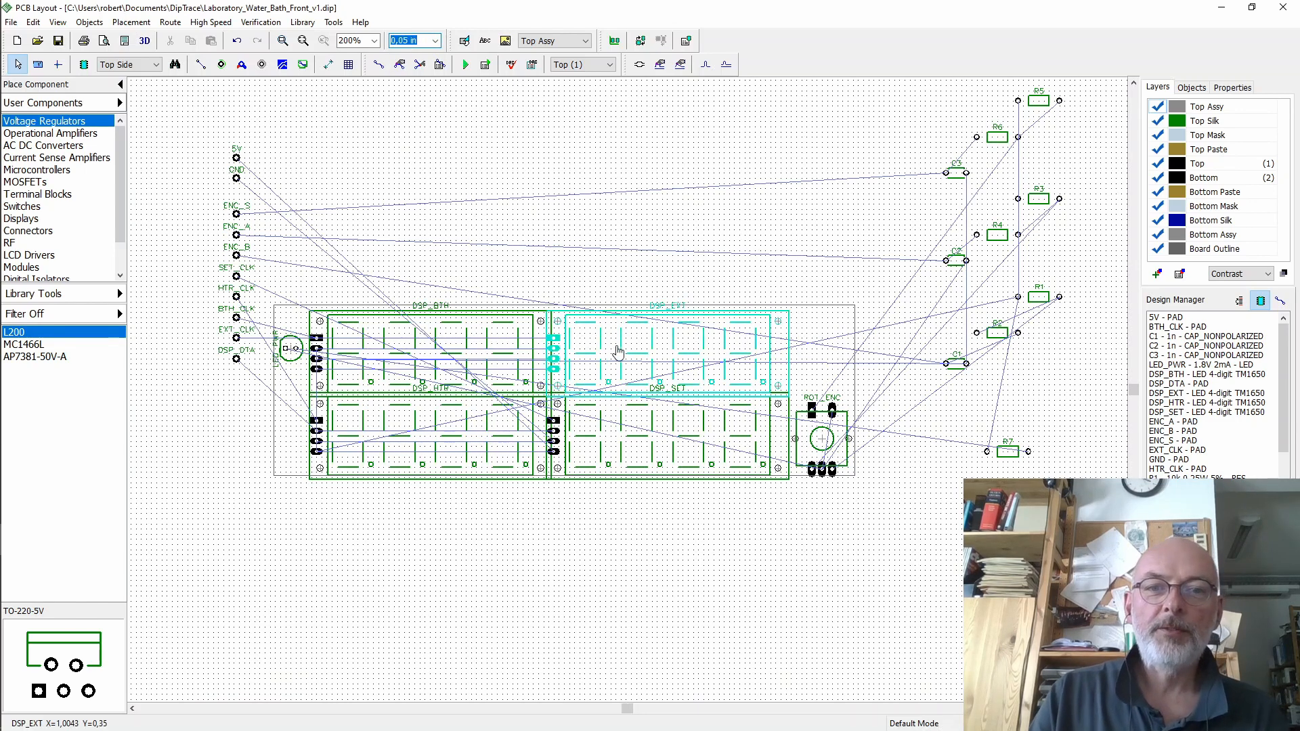
- Move DSP_EXT up and right, DSP_BTH up, and DSP_SET right to X 1,1043 in, opening gaps between the four displays
left_click_drag(624, 352, 643, 347)
left_click_drag(490, 347, 491, 341)
left_click(668, 562)
left_click_drag(684, 453, 694, 454)
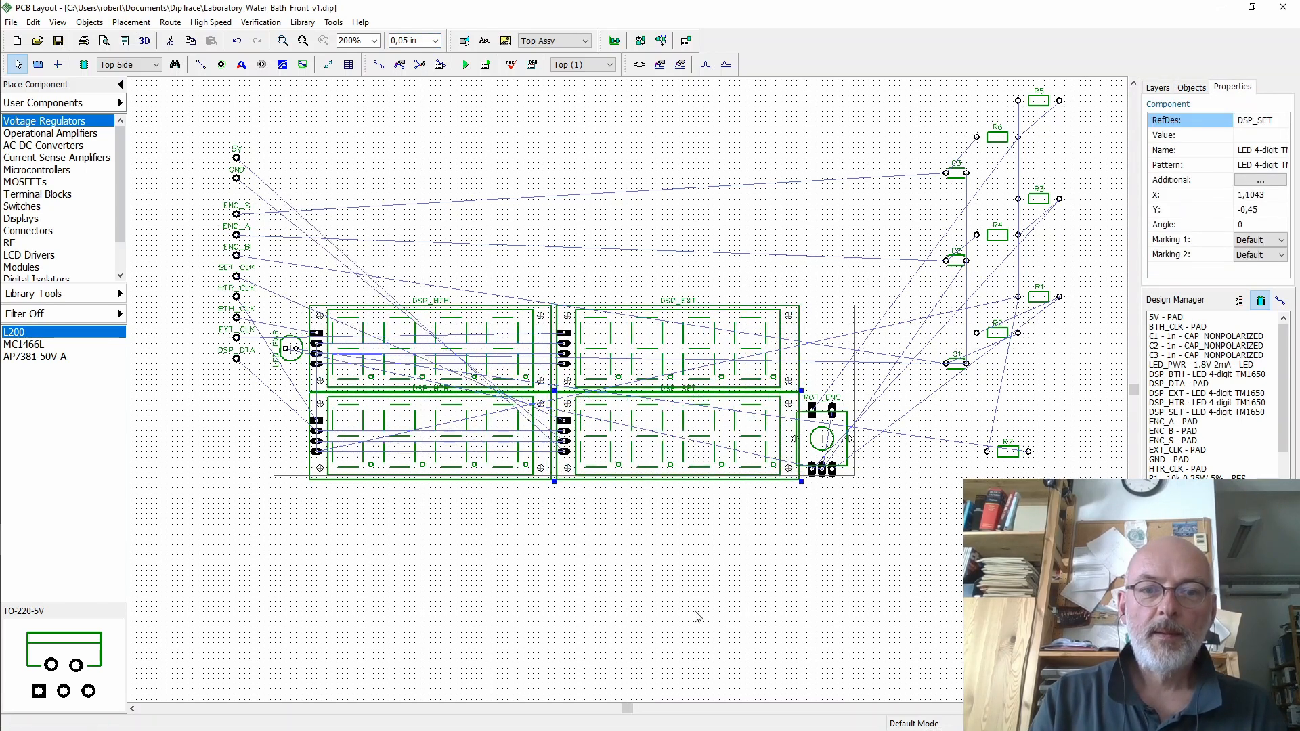
left_click(697, 615)
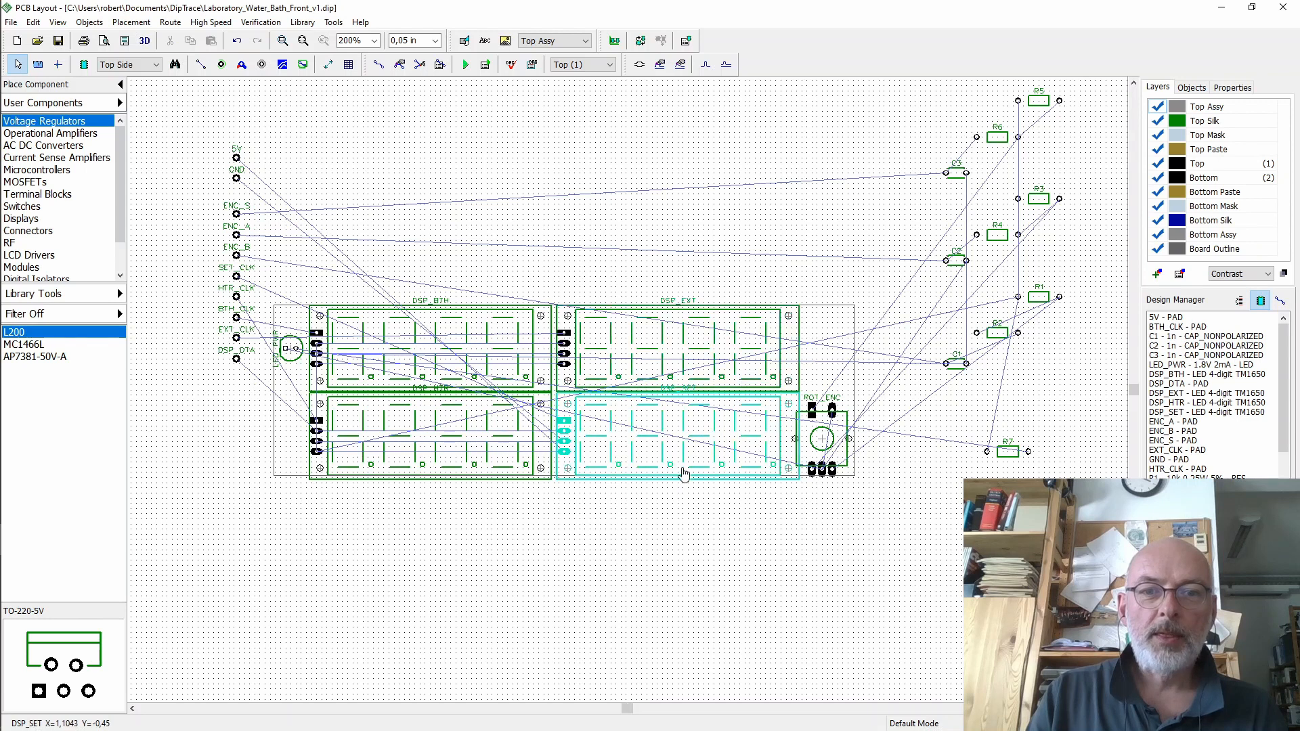
left_click(467, 422)
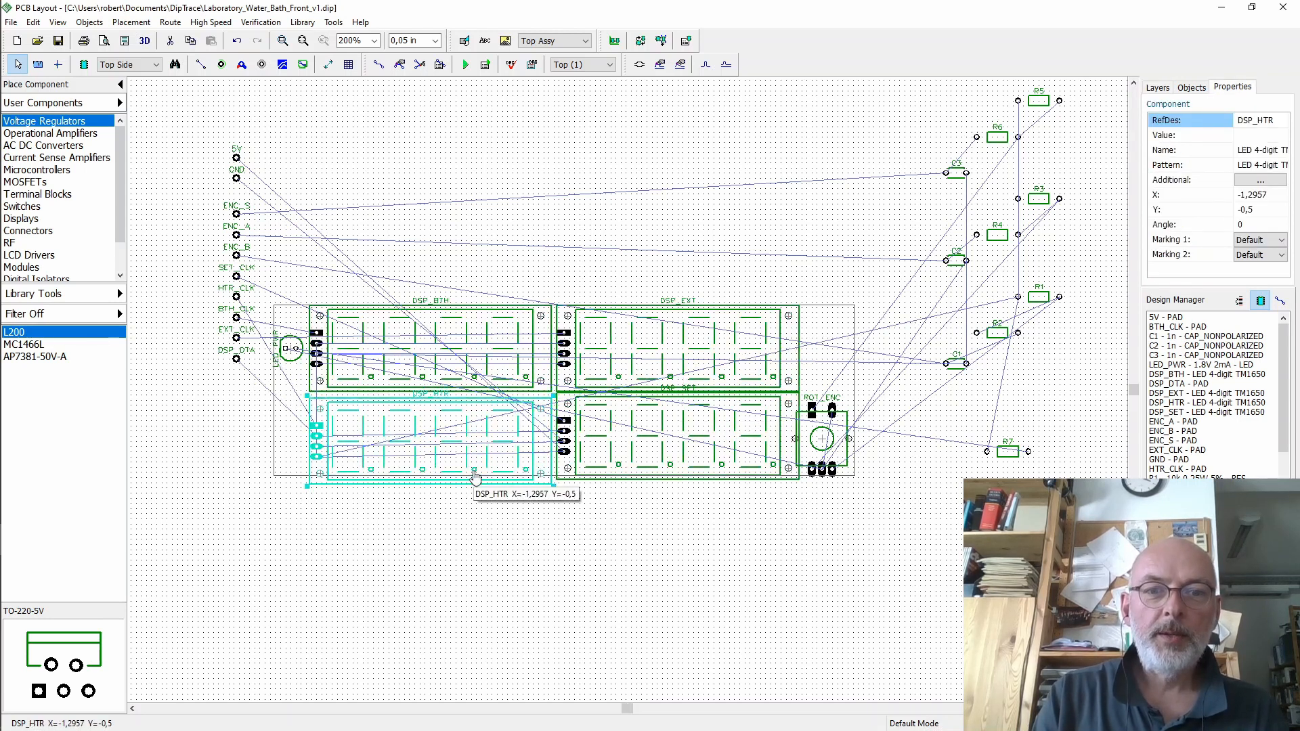
left_click(532, 276)
- Measure the board outline's height with a vertical dimension at its right edge, with the layout units changed to mm
left_click(374, 41)
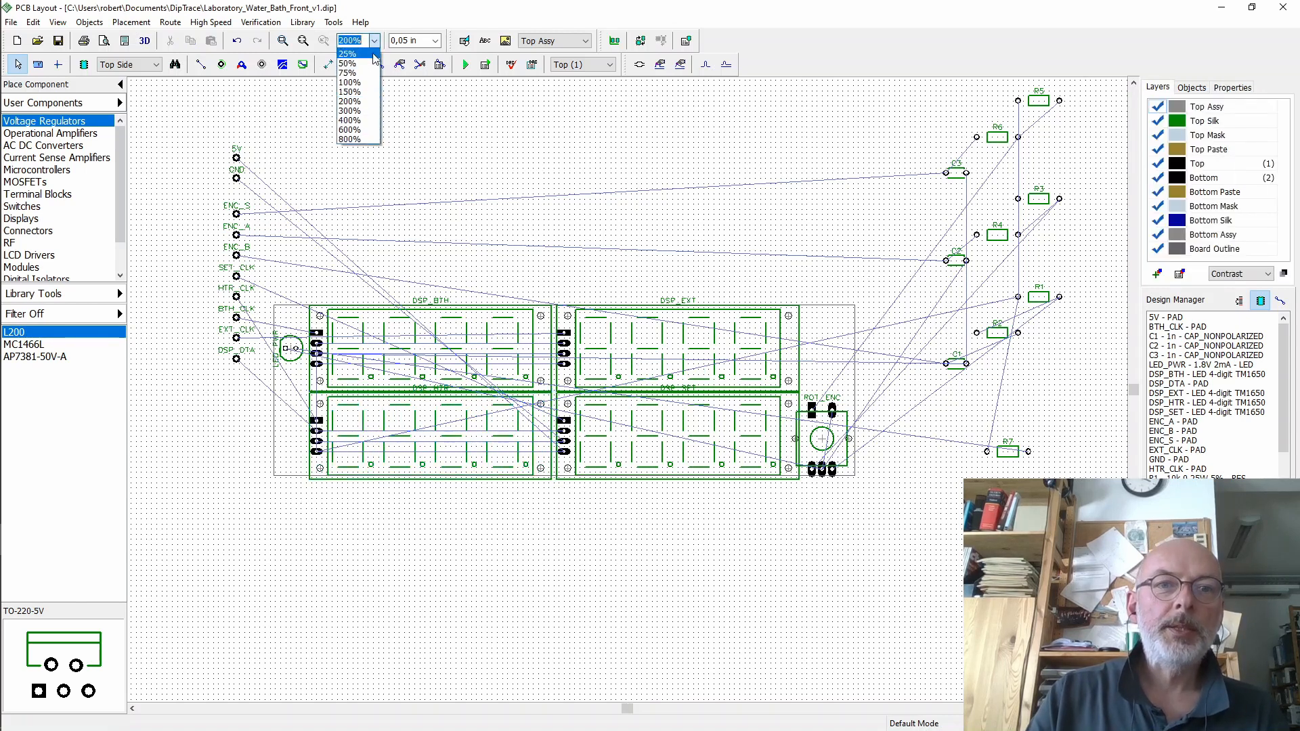
left_click(350, 121)
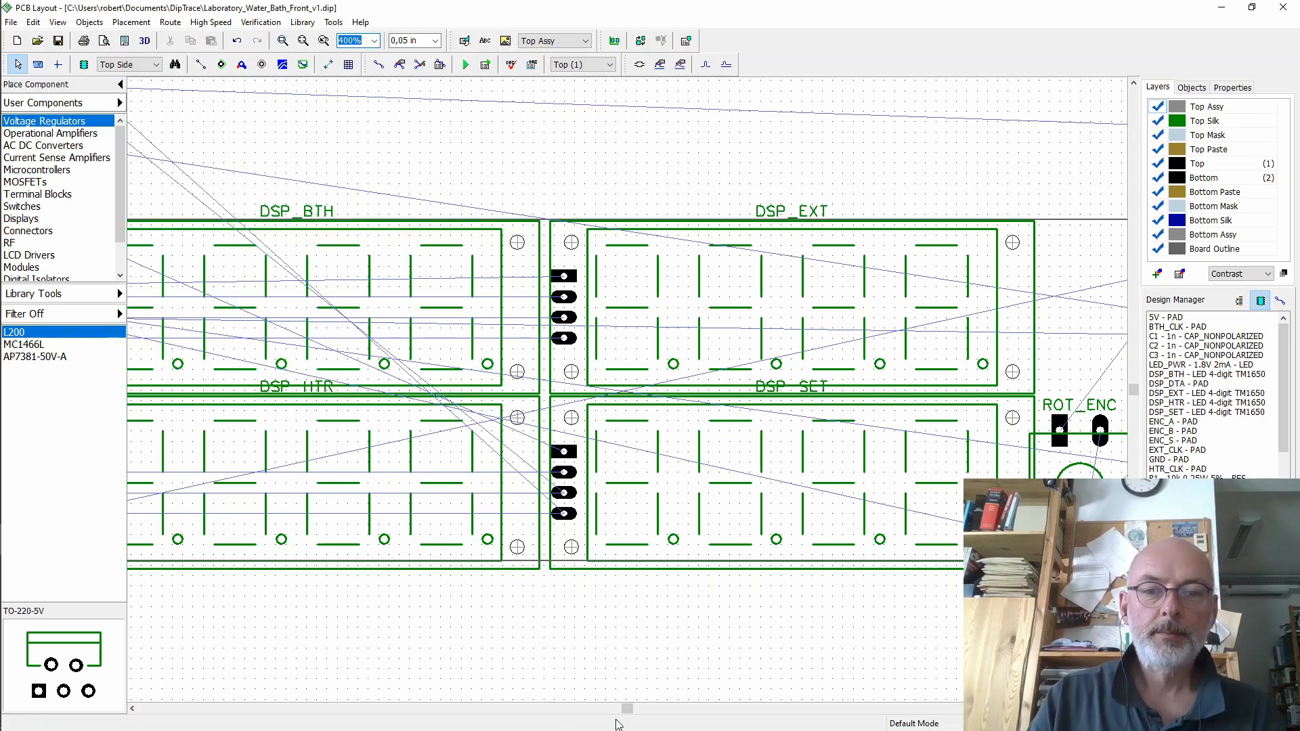
left_click_drag(626, 709, 602, 709)
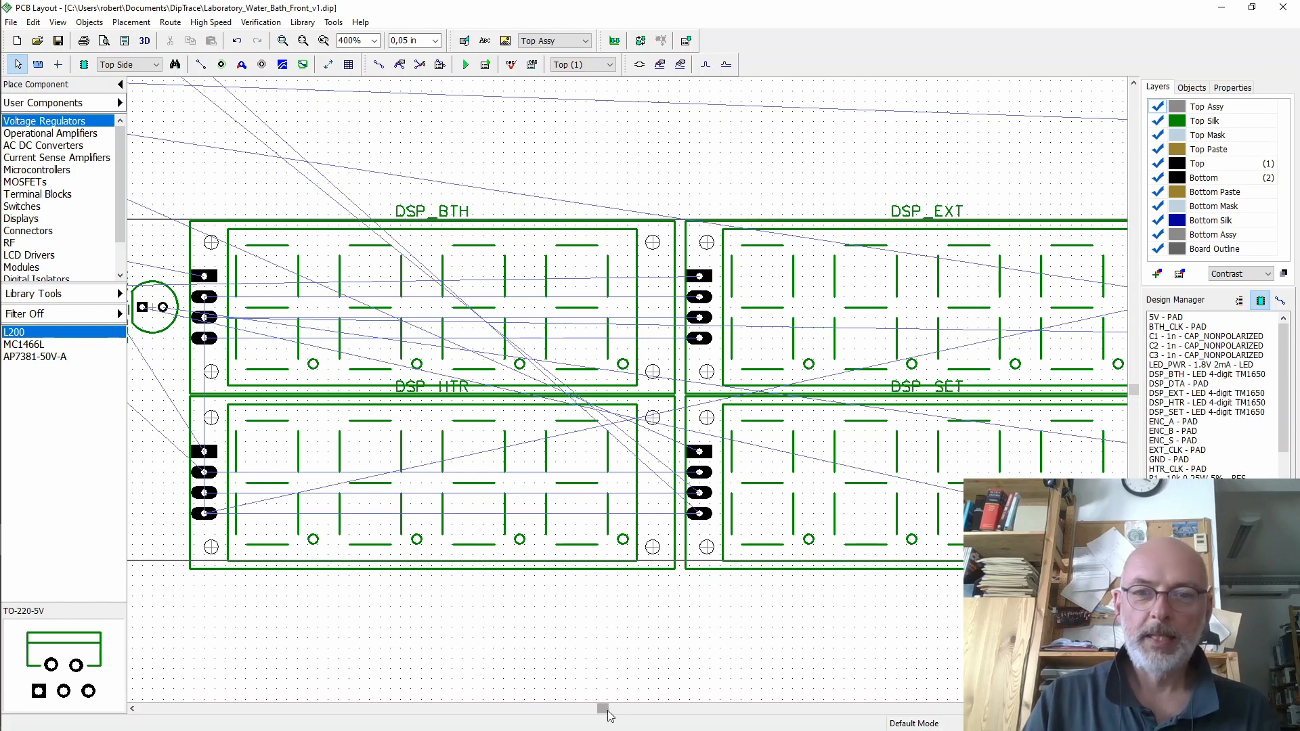
left_click_drag(608, 716, 644, 719)
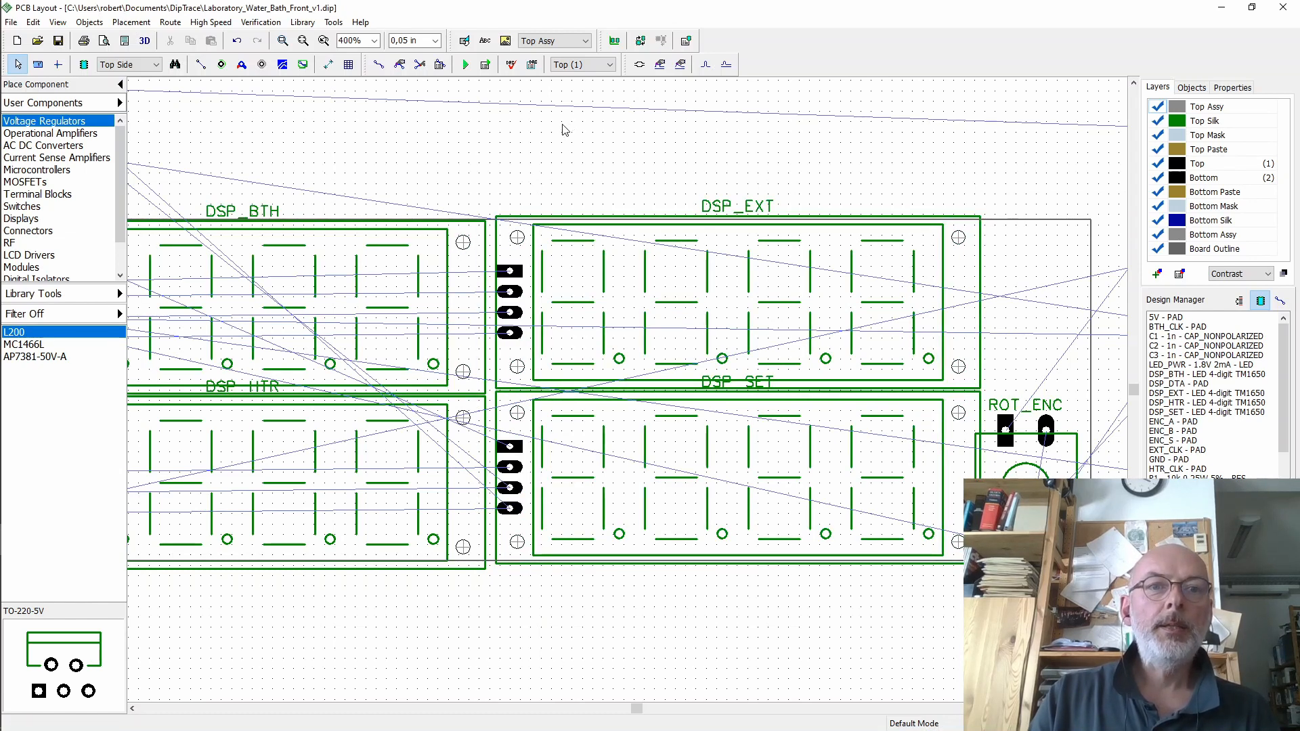
left_click(328, 64)
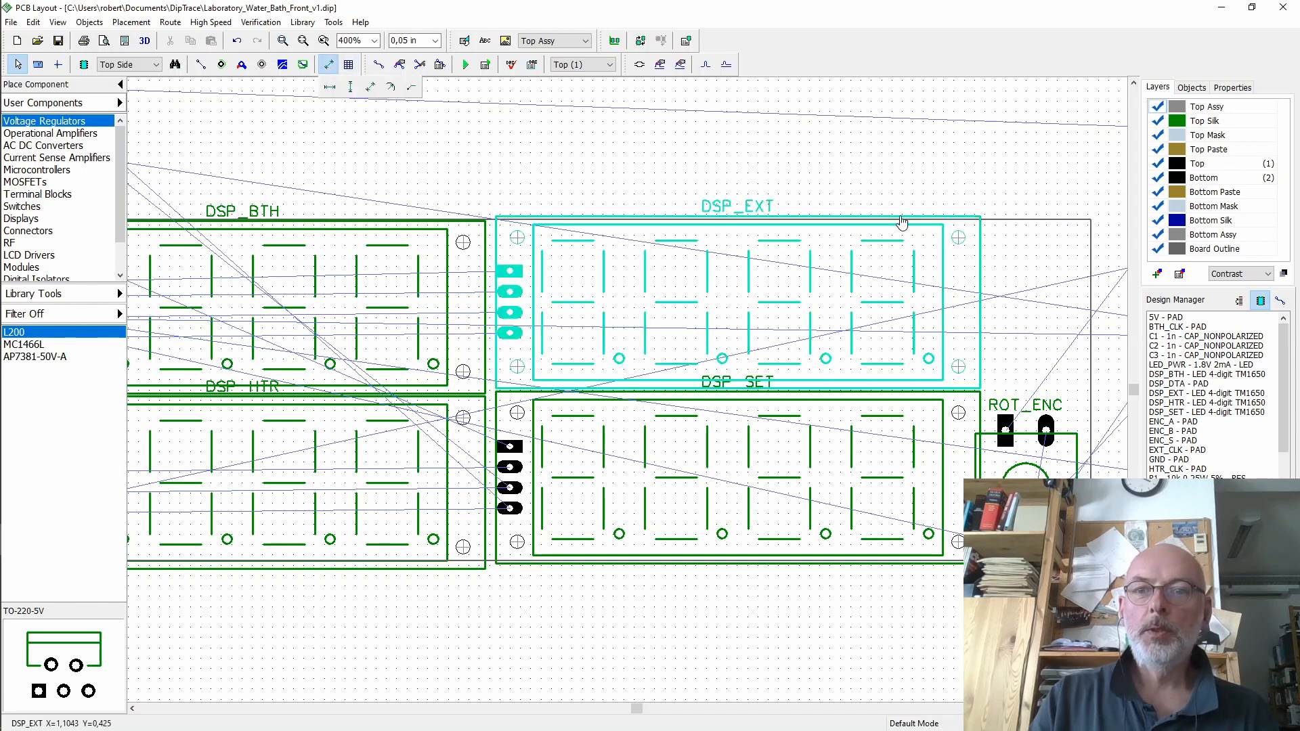
left_click(351, 88)
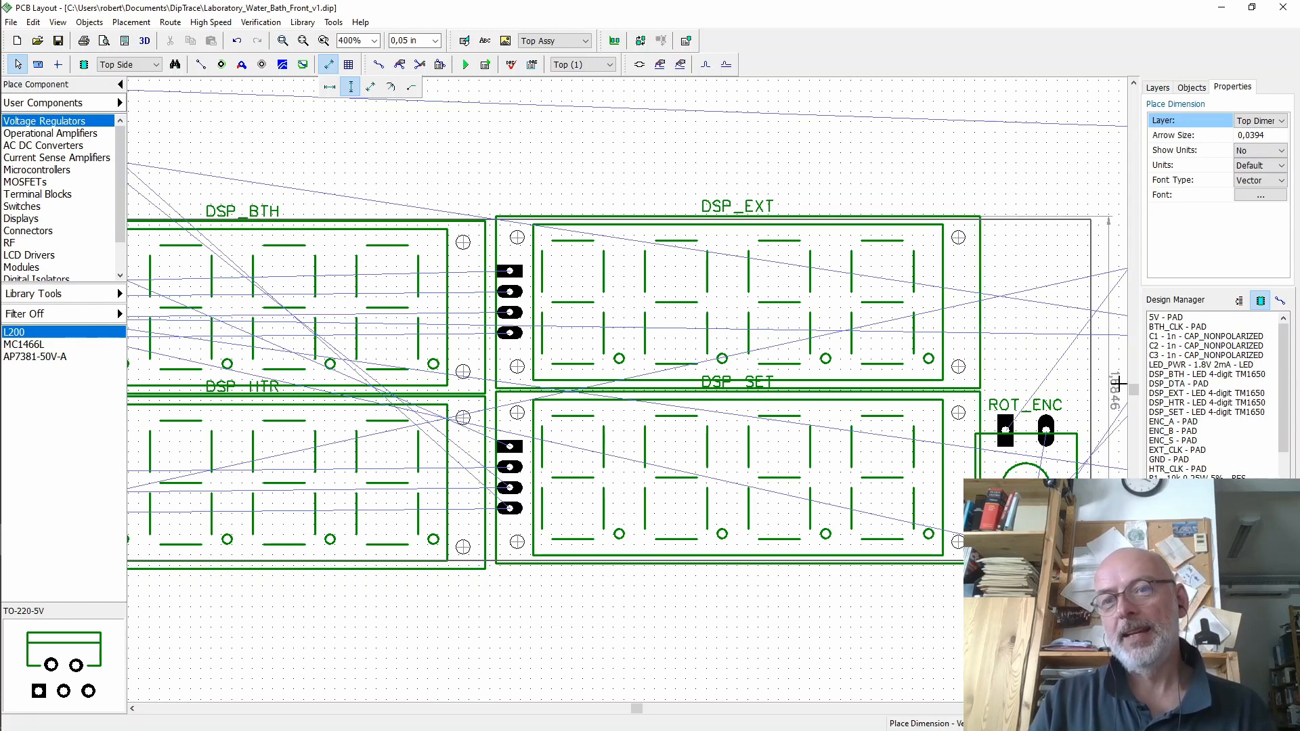
left_click(58, 23)
mouse_move(135, 328)
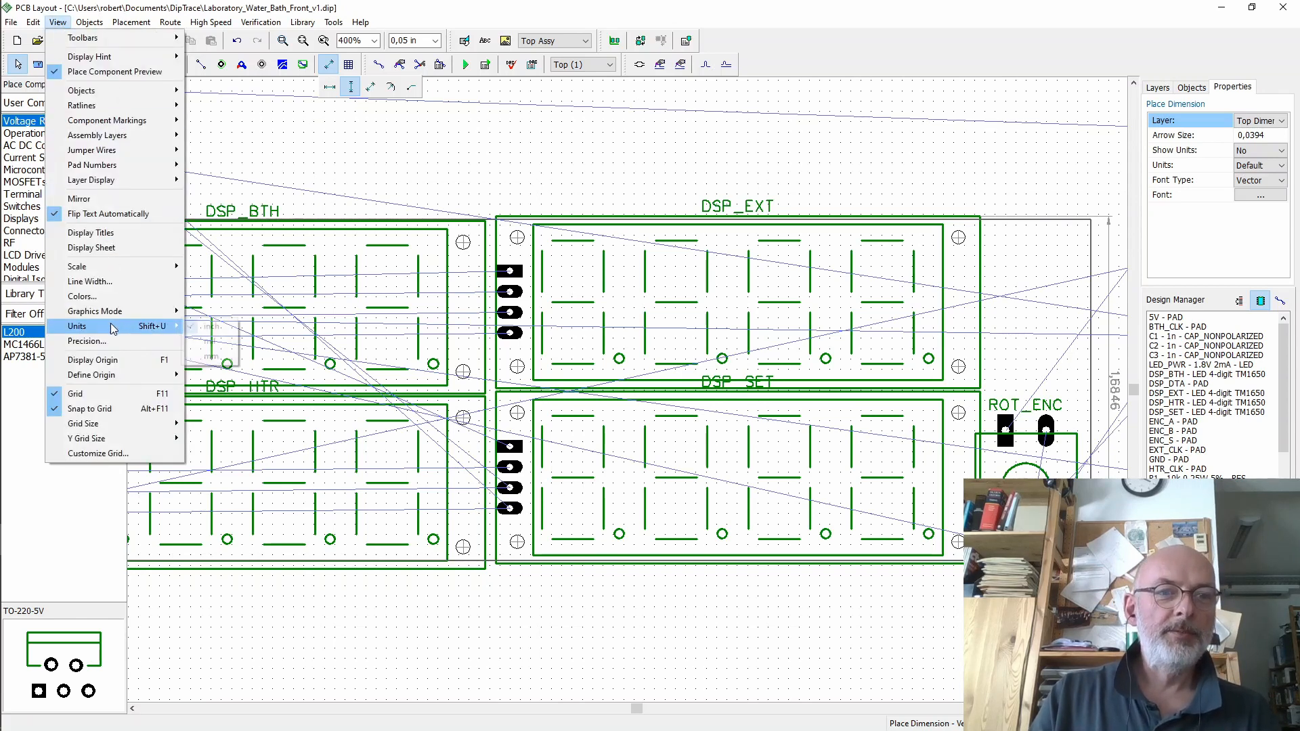
left_click(212, 356)
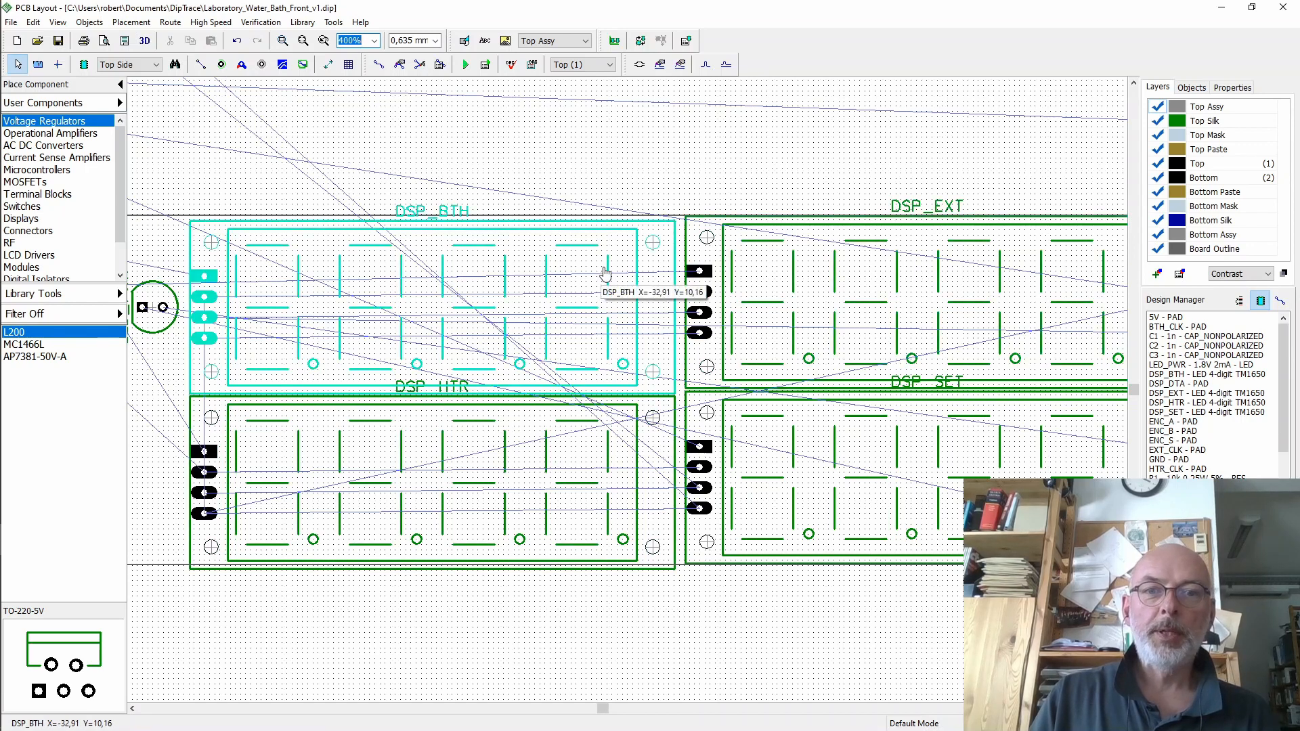
- Select DSP_BTH and change the layout units back to inches
left_click(605, 274)
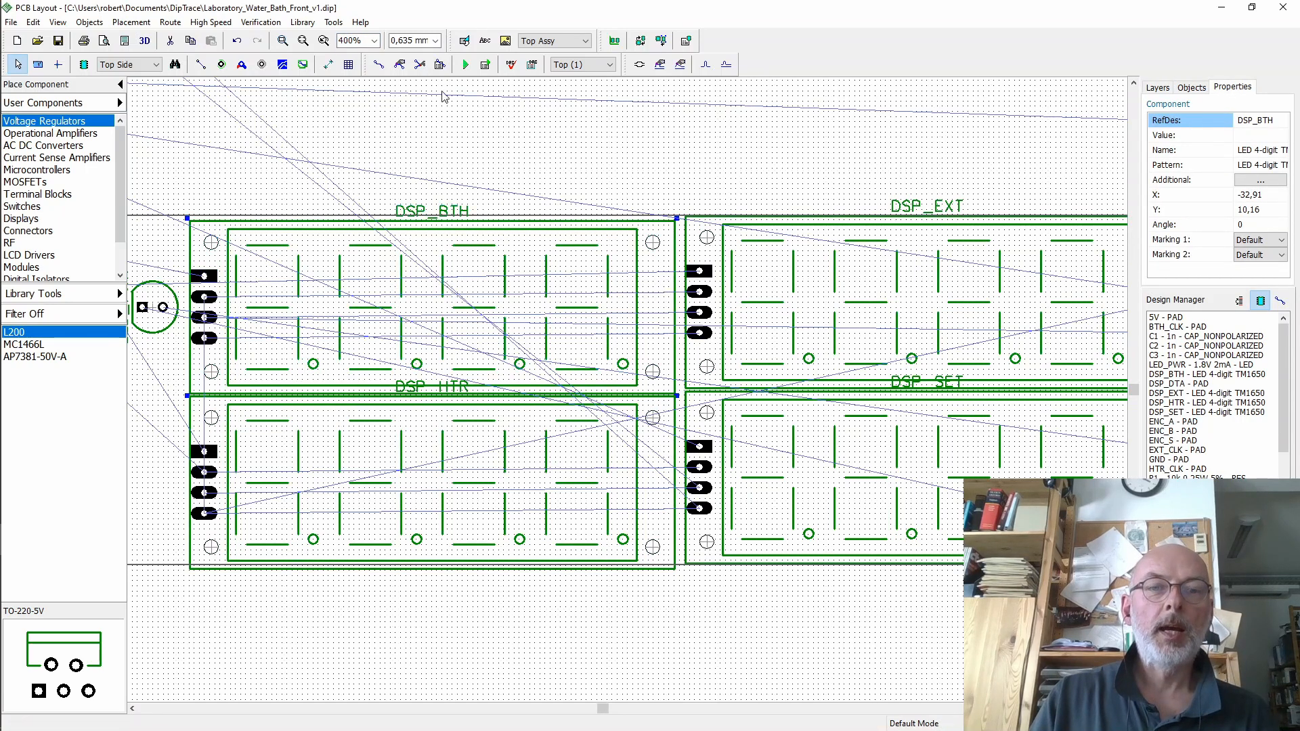
left_click(57, 23)
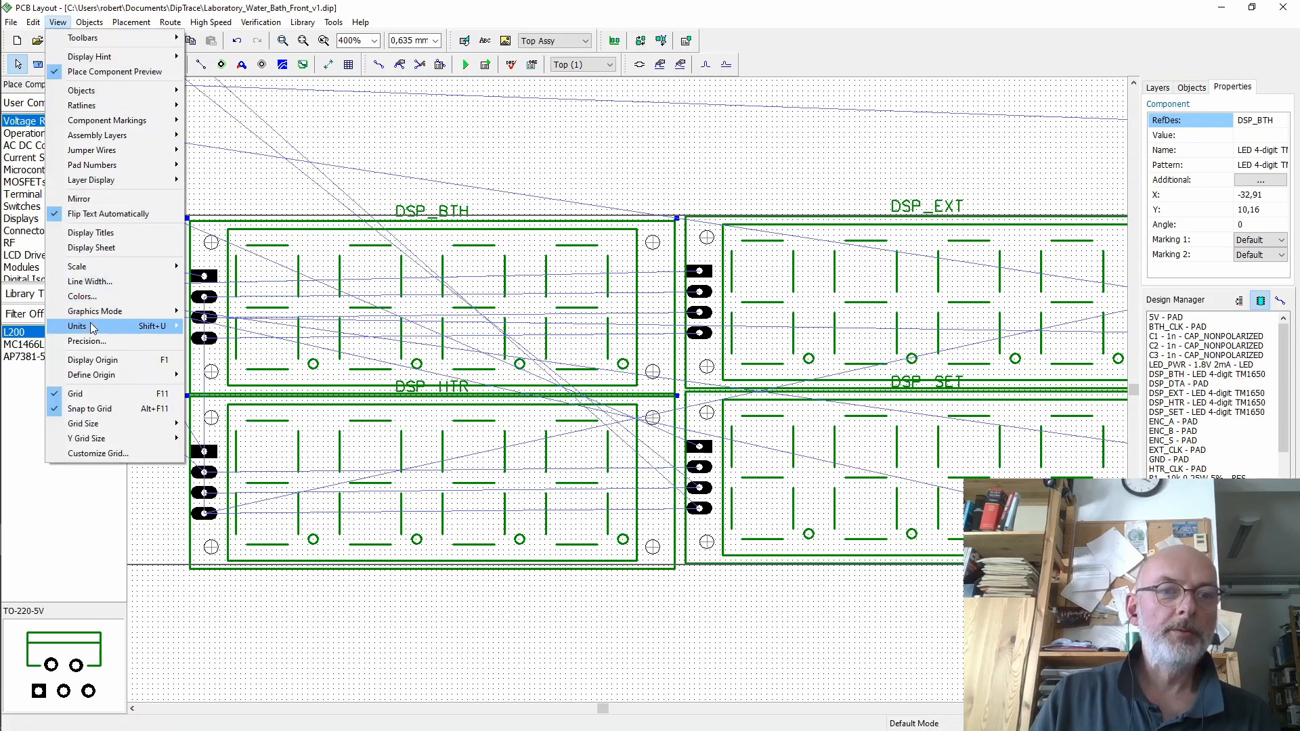
mouse_move(149, 327)
left_click(228, 327)
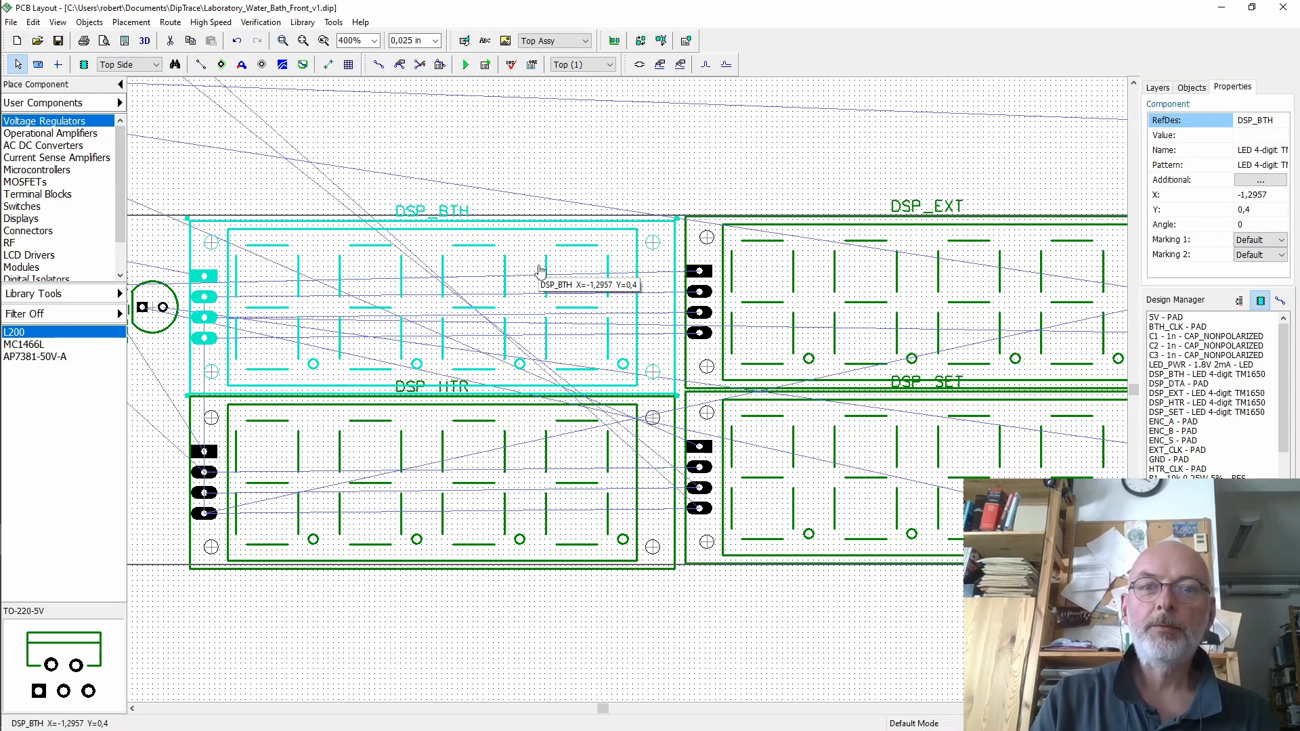
- Move DSP_BTH up to Y 0,425 in and DSP_HTR up to Y -0,425 in
key("Up")
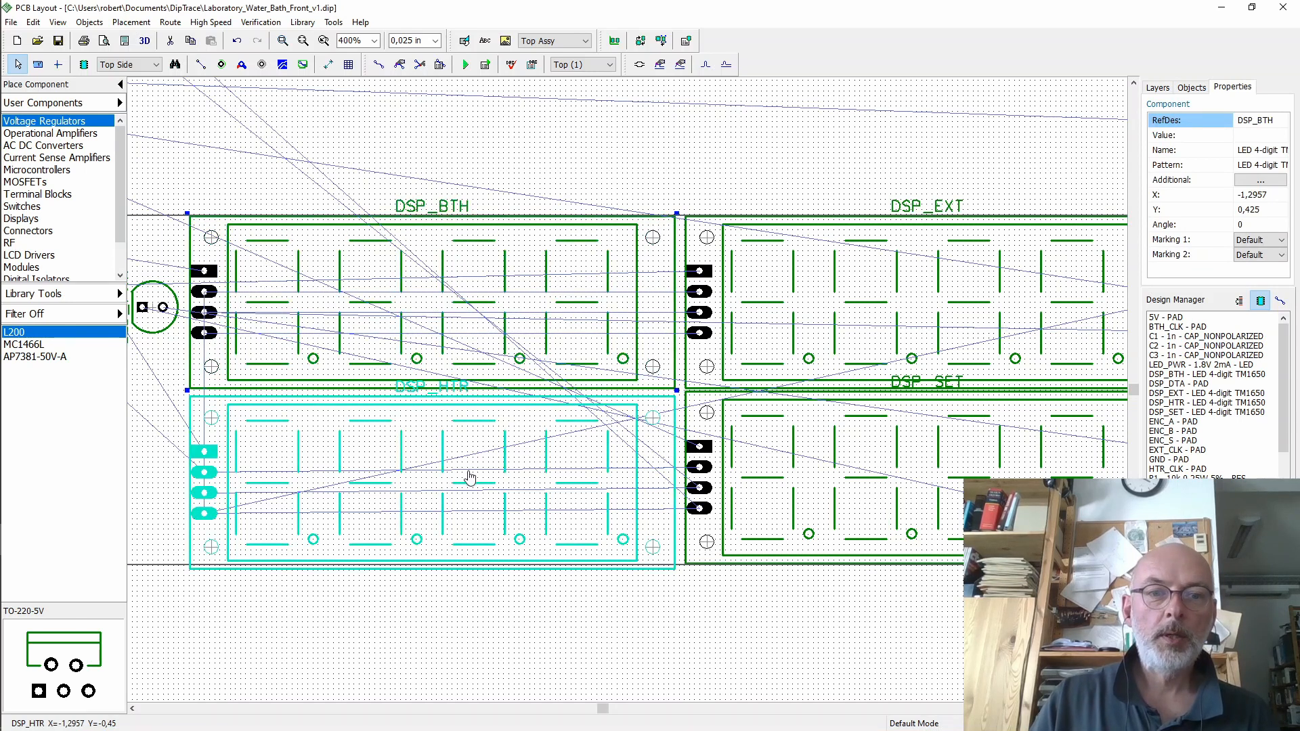
left_click(430, 448)
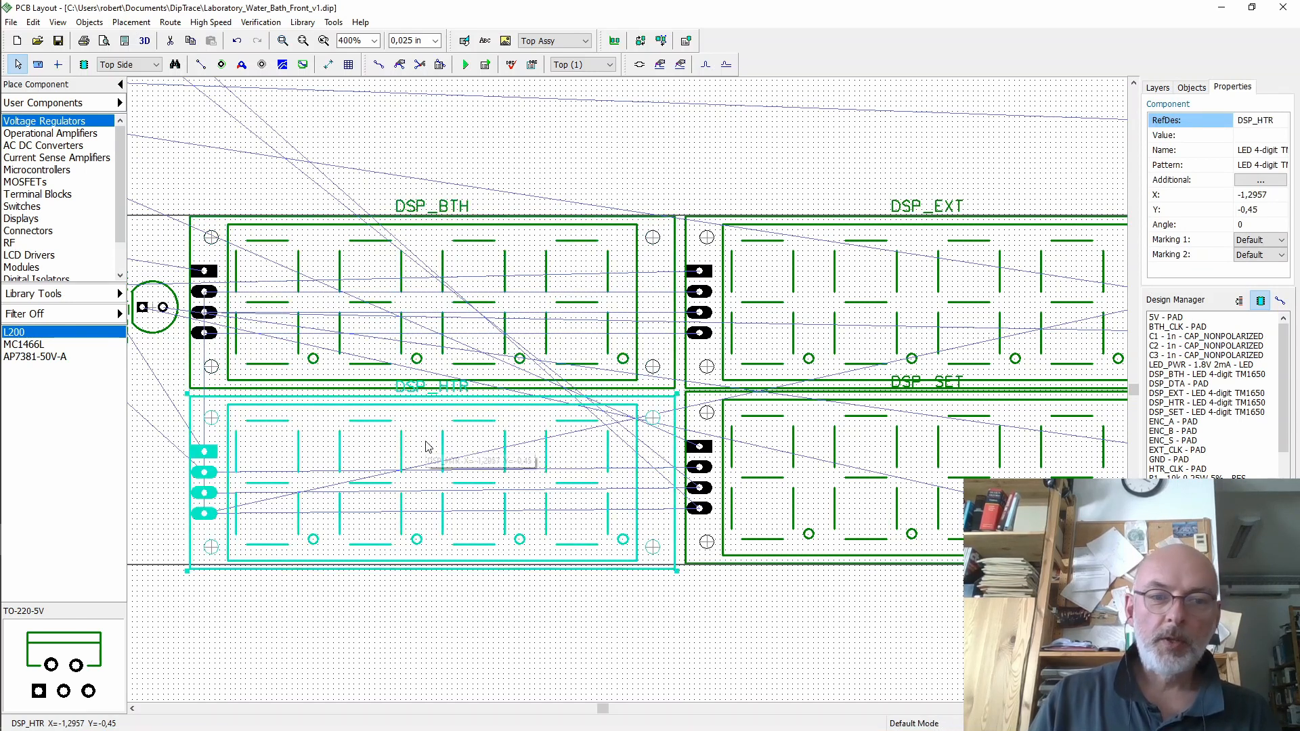
key("Up")
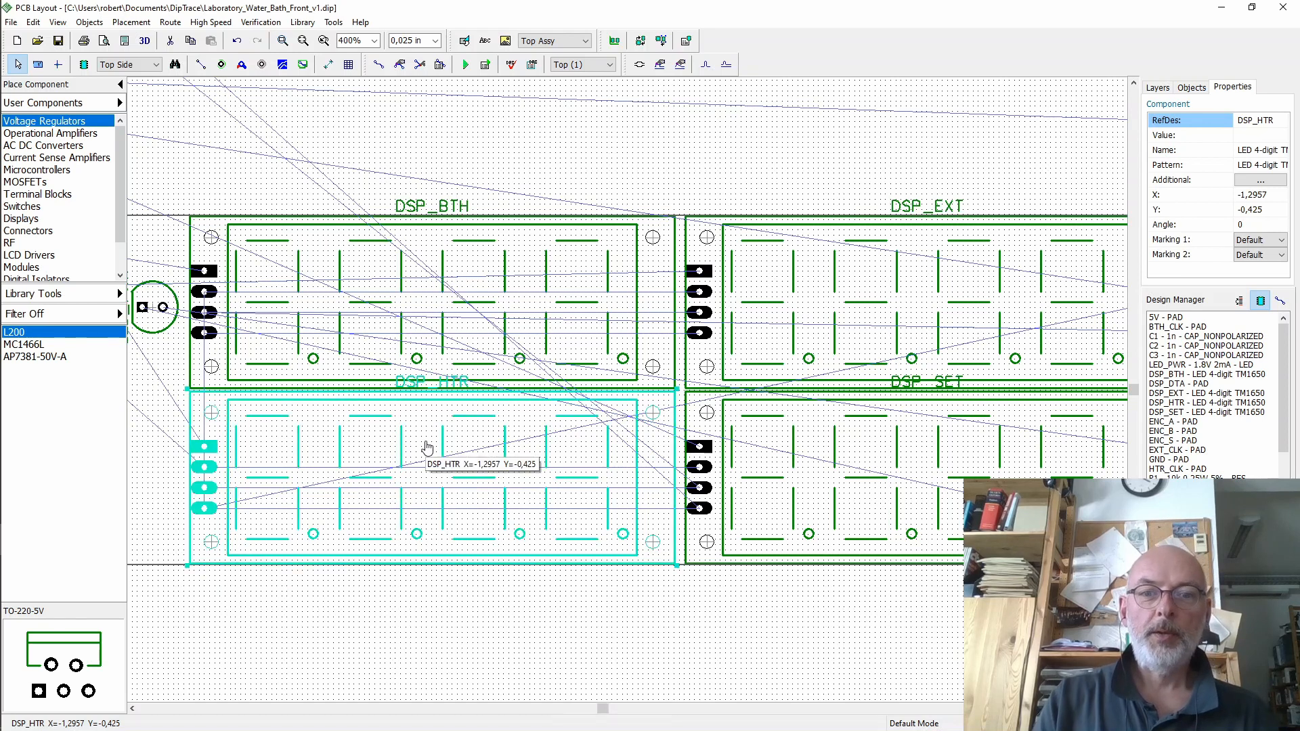
key("Escape")
left_click(374, 41)
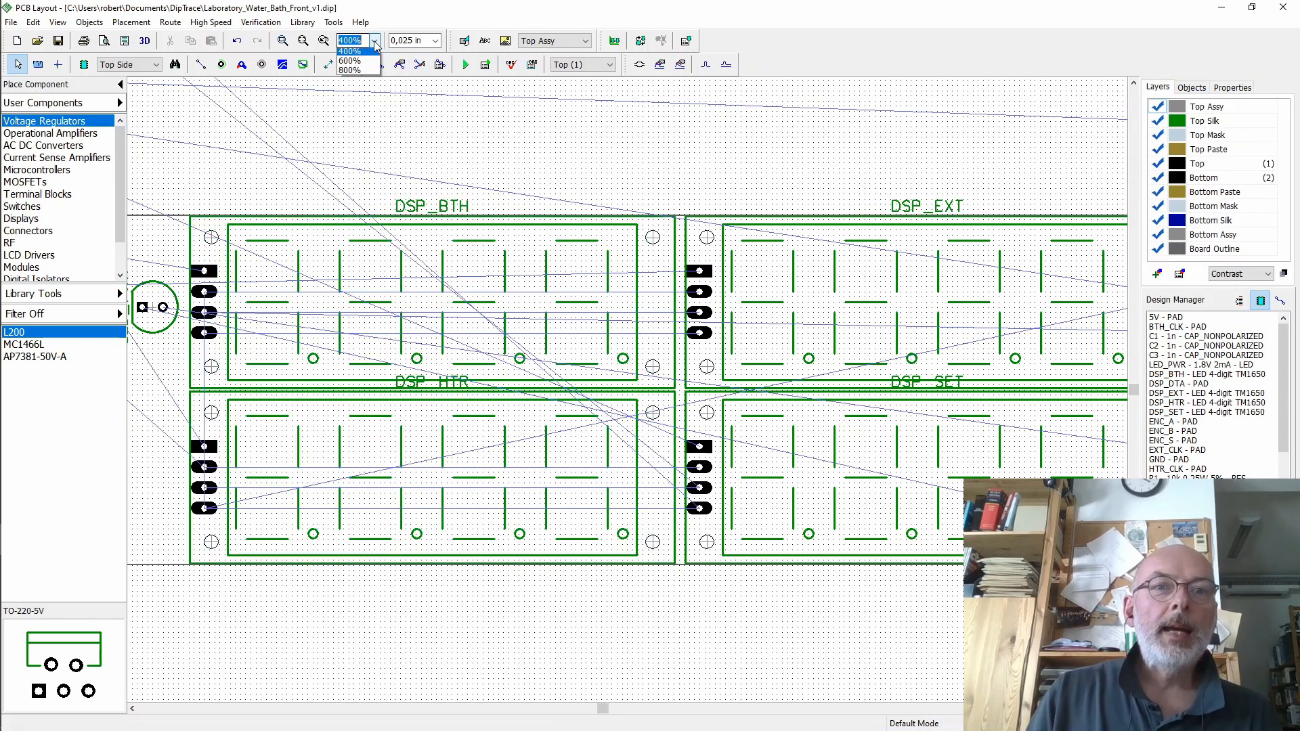
left_click(367, 102)
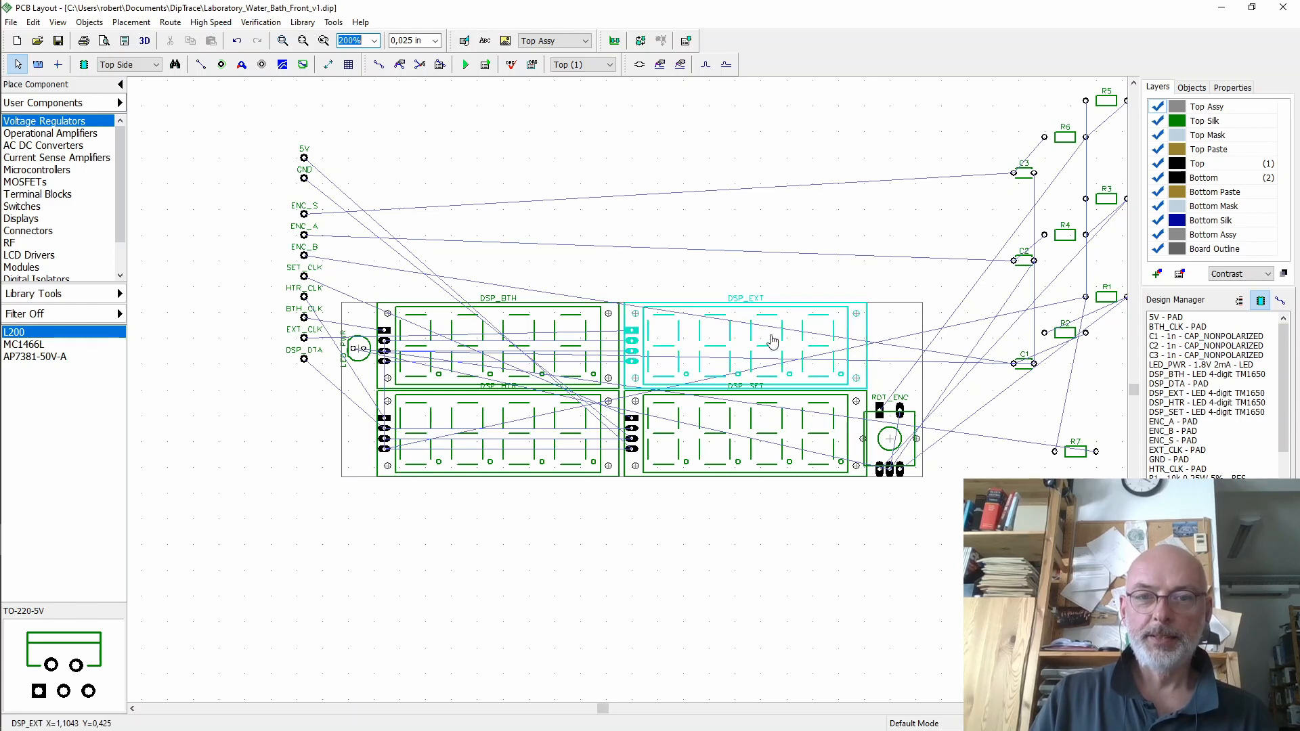
right_click(716, 336)
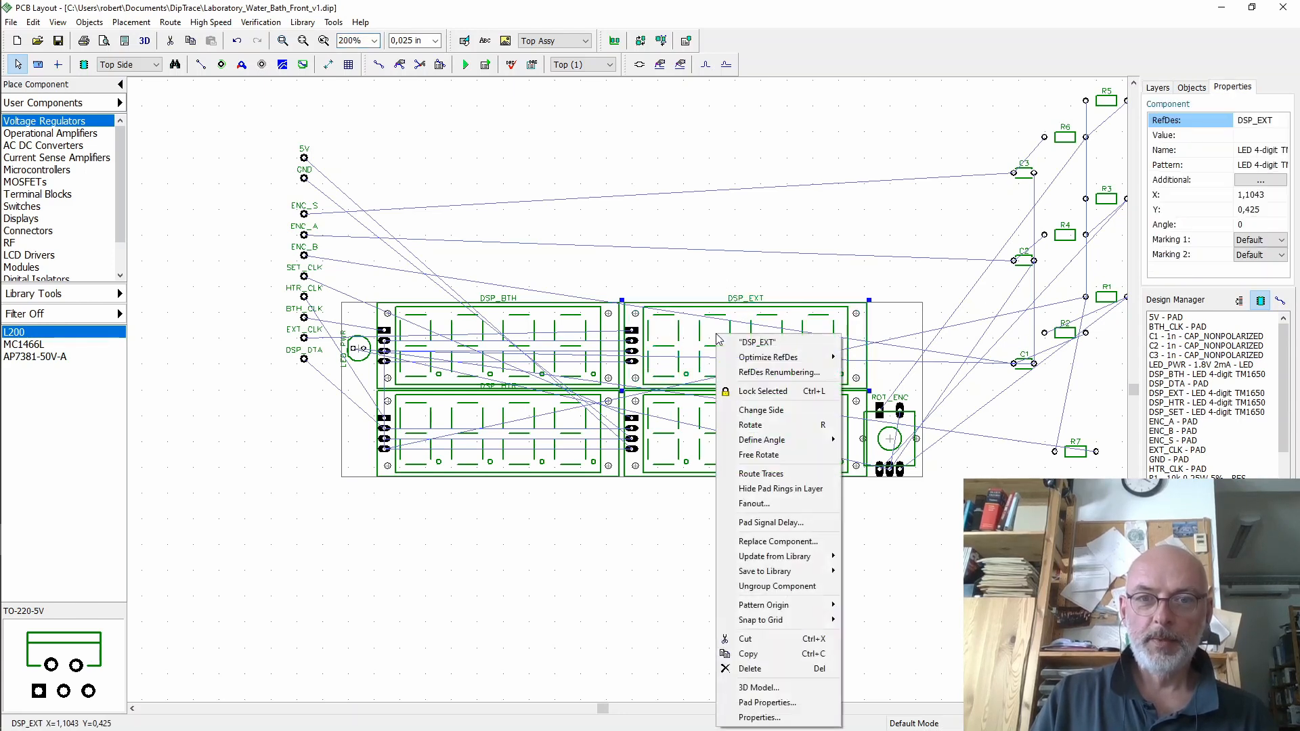
left_click(757, 718)
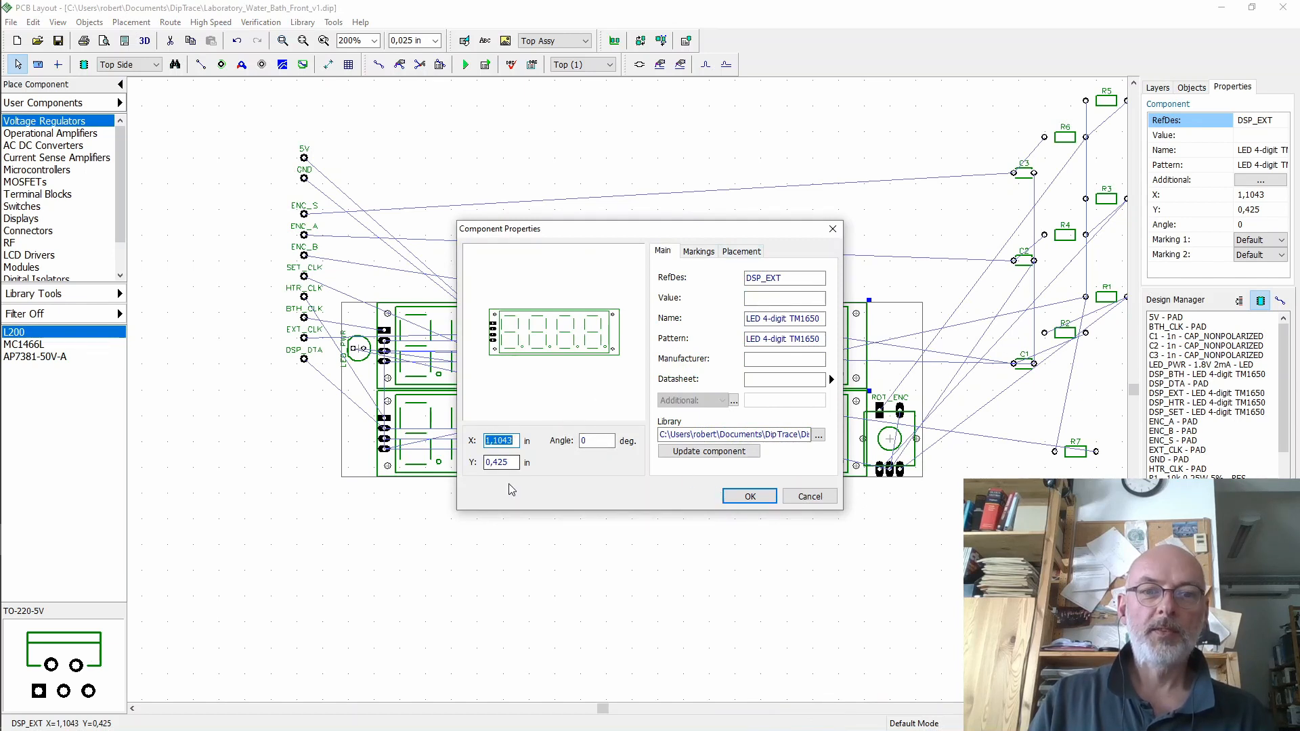
left_click(802, 497)
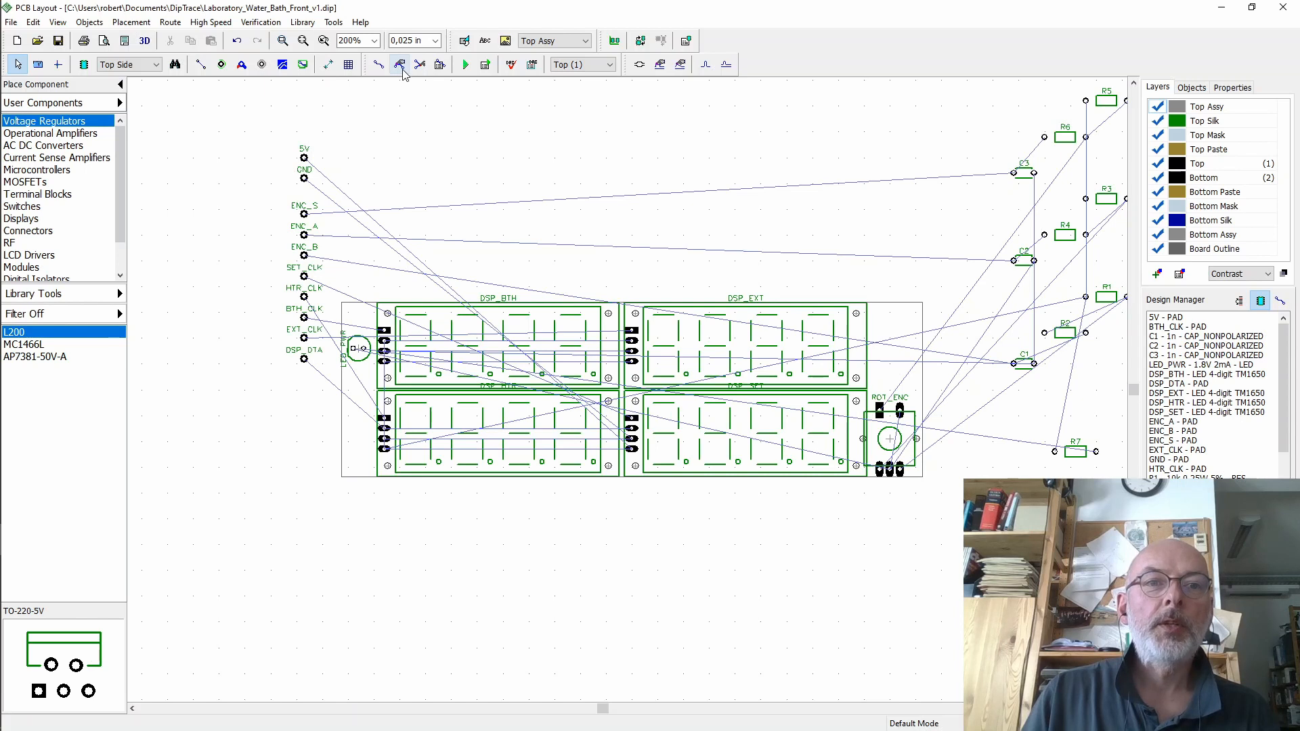
- Place horizontal dimensions above the board from DSP_EXT's outer edge and DSP_BTH's outer edge to the nearest board edges
left_click(329, 64)
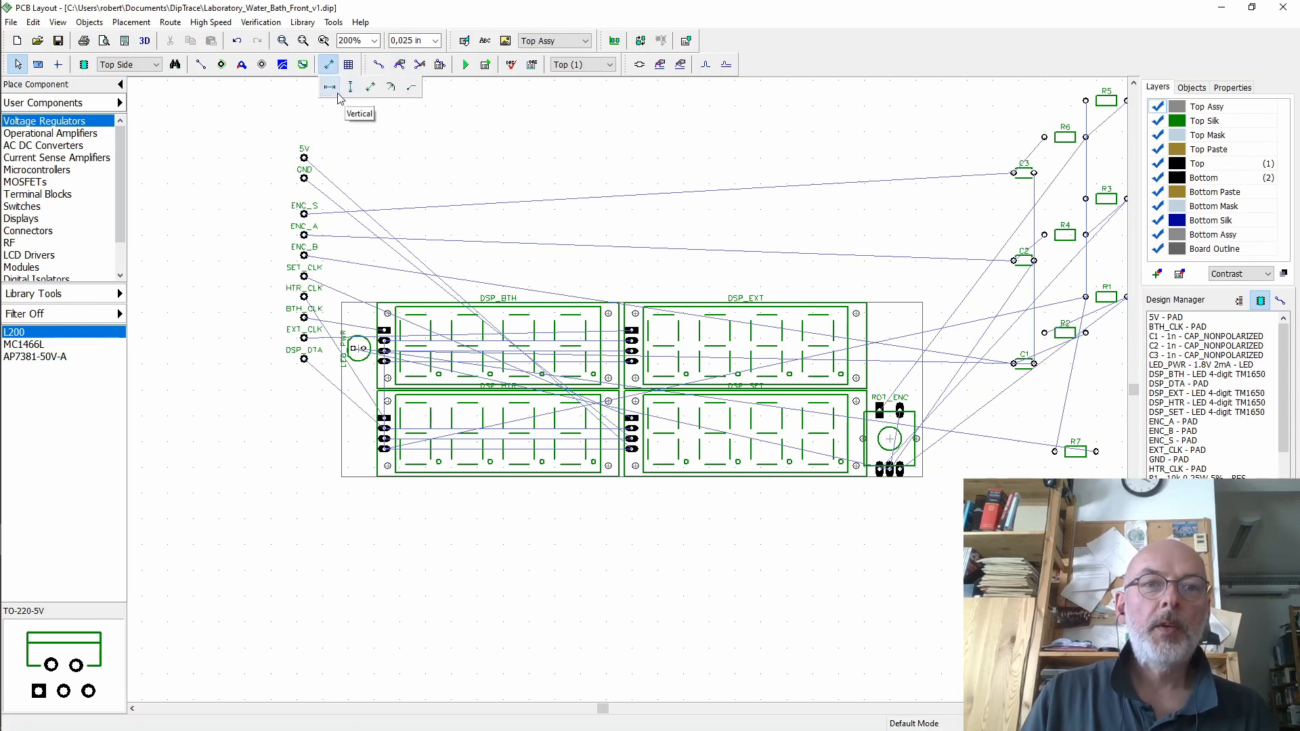
left_click(330, 87)
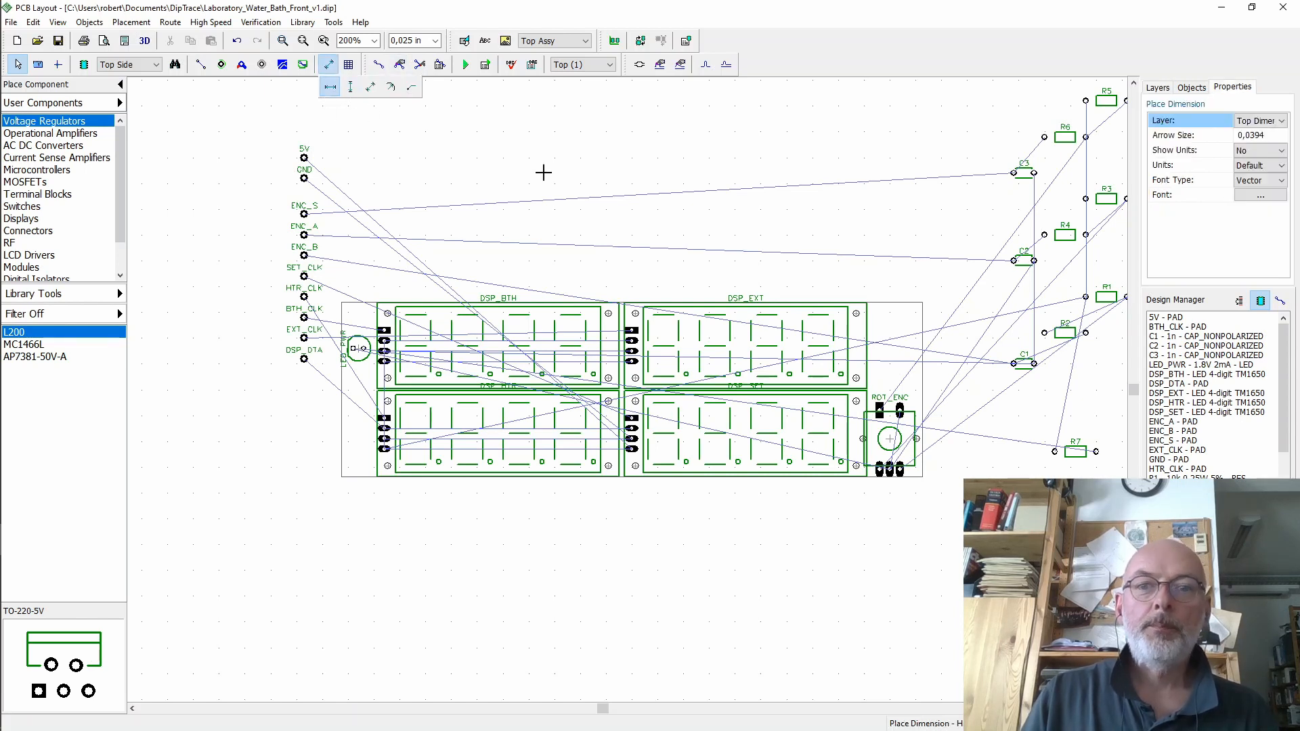
left_click(866, 302)
left_click(922, 303)
left_click(923, 276)
left_click(377, 303)
left_click(342, 303)
left_click(344, 273)
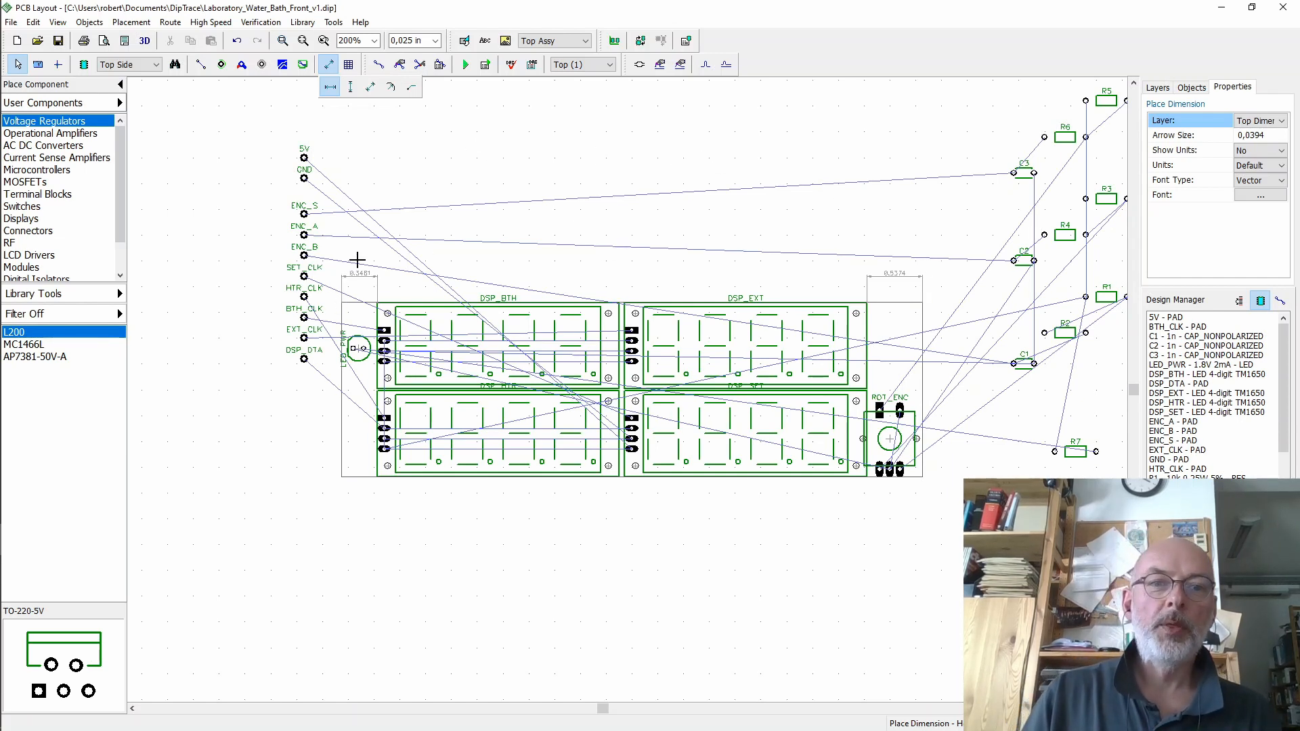
right_click(384, 107)
- Shift DSP_BTH and DSP_HTR one grid step to the right, to X -1,2707 in, closing the gap to the neighbouring displays
left_click(737, 341)
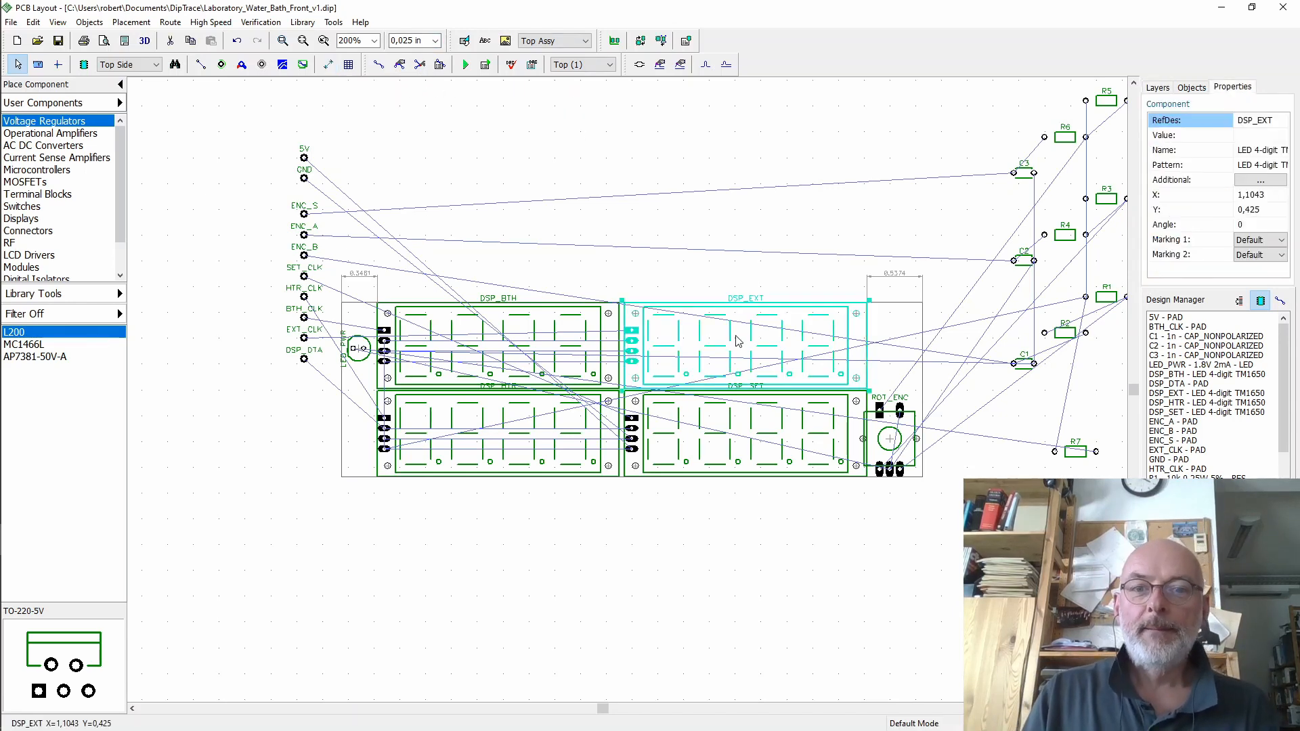
left_click(376, 44)
left_click(353, 129)
left_click_drag(531, 304, 536, 302)
left_click_drag(408, 440, 412, 440)
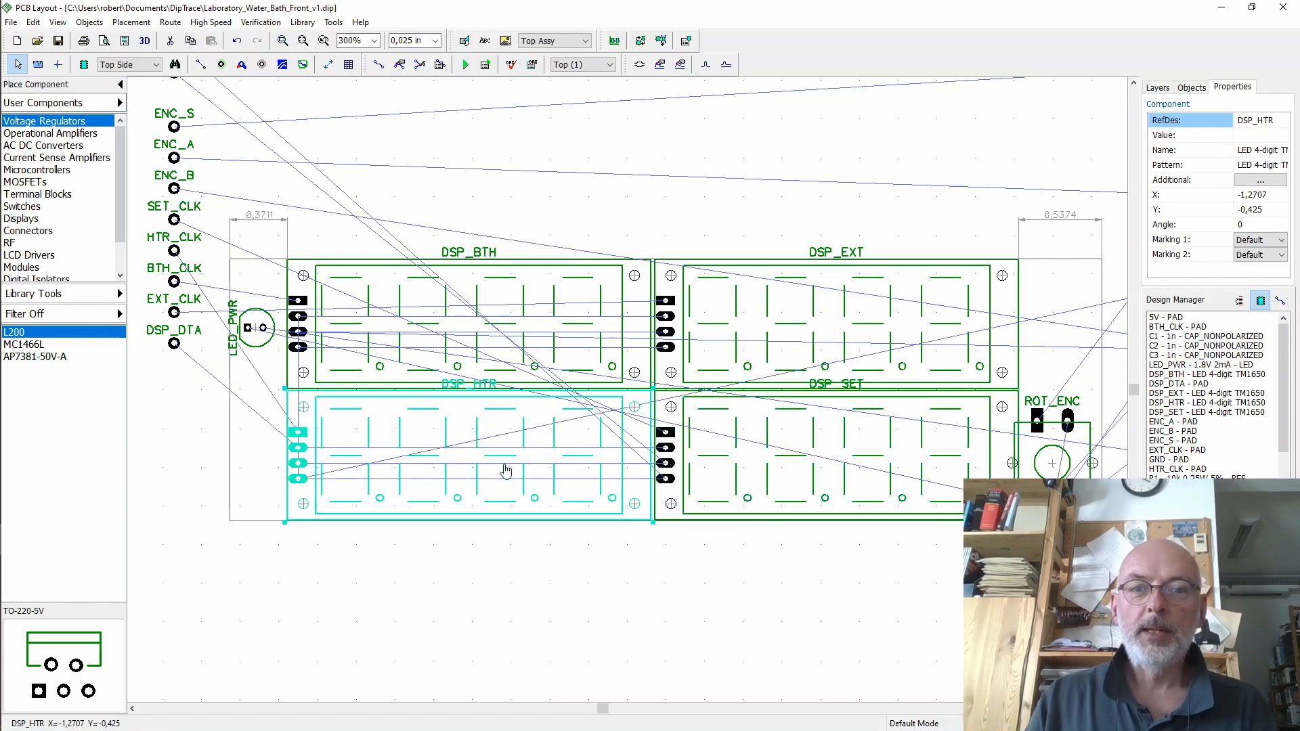
- Move the upper displays DSP_EXT and DSP_BTH 0,075 in to the right, putting DSP_BTH at X -1,1957 in
left_click(753, 321)
key("Right")
key("Right")
key("Right")
left_click(437, 310)
key("Right")
key("Right")
key("Right")
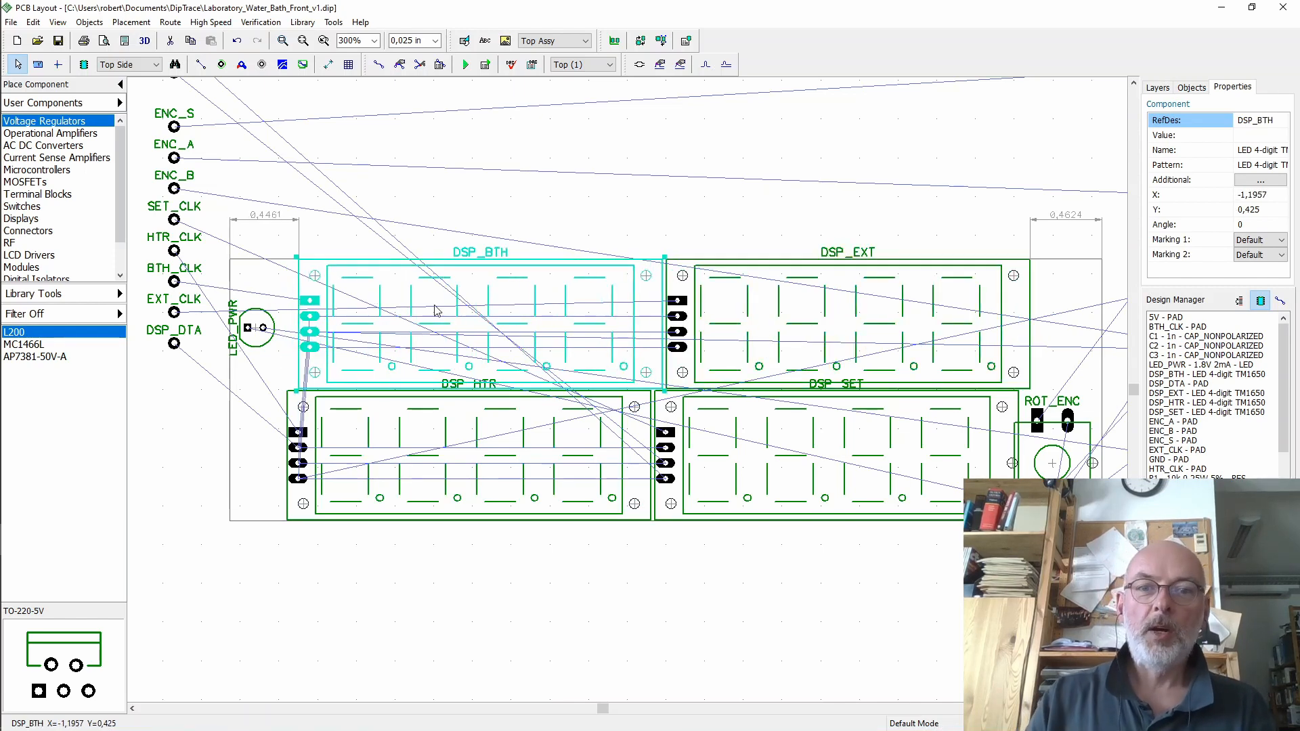
- Move the lower displays DSP_SET and DSP_HTR 0,075 in to the right, putting DSP_HTR at X -1,1957 in
left_click(752, 434)
key("Right")
key("Right")
key("Right")
left_click(458, 422)
key("Right")
key("Right")
key("Right")
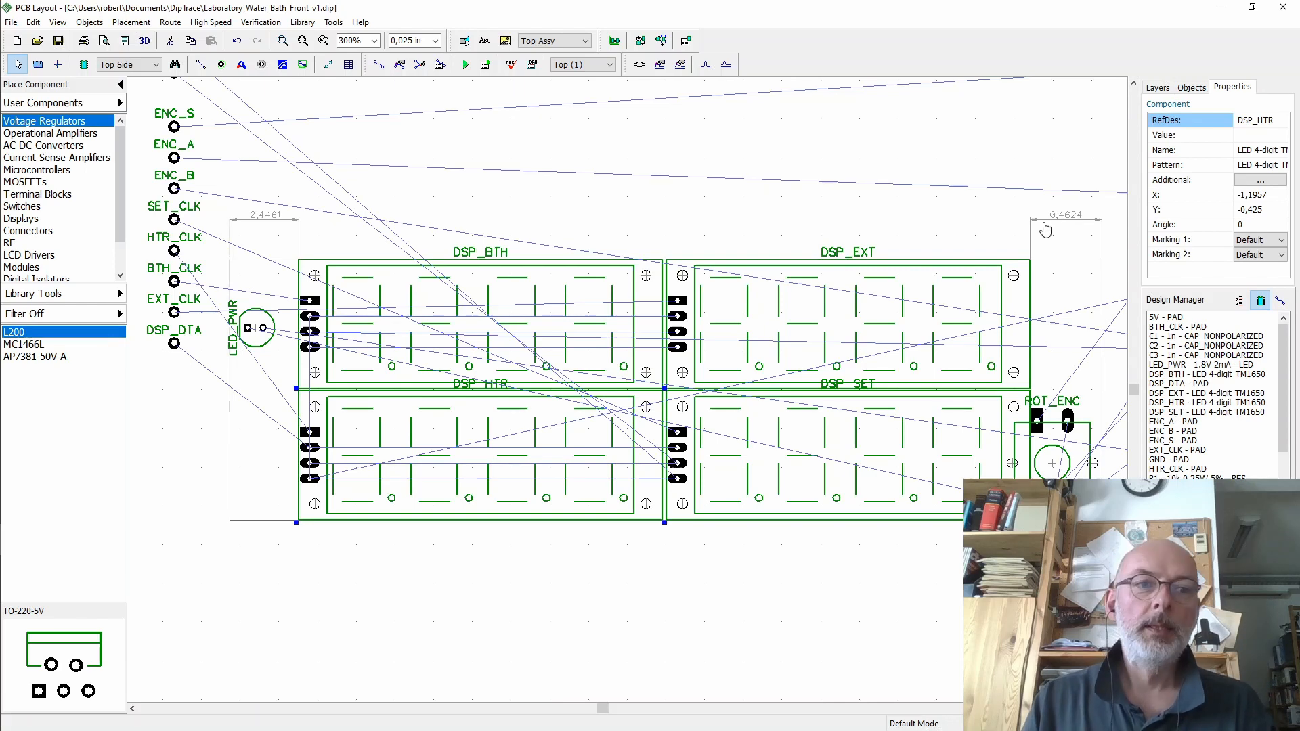
- Reposition the rotary encoder ROT_ENC beside DSP_SET at X 2,5234 in, Y -0,4256 in
key("alt+Tab")
left_click(331, 369)
left_click_drag(1053, 489, 1053, 481)
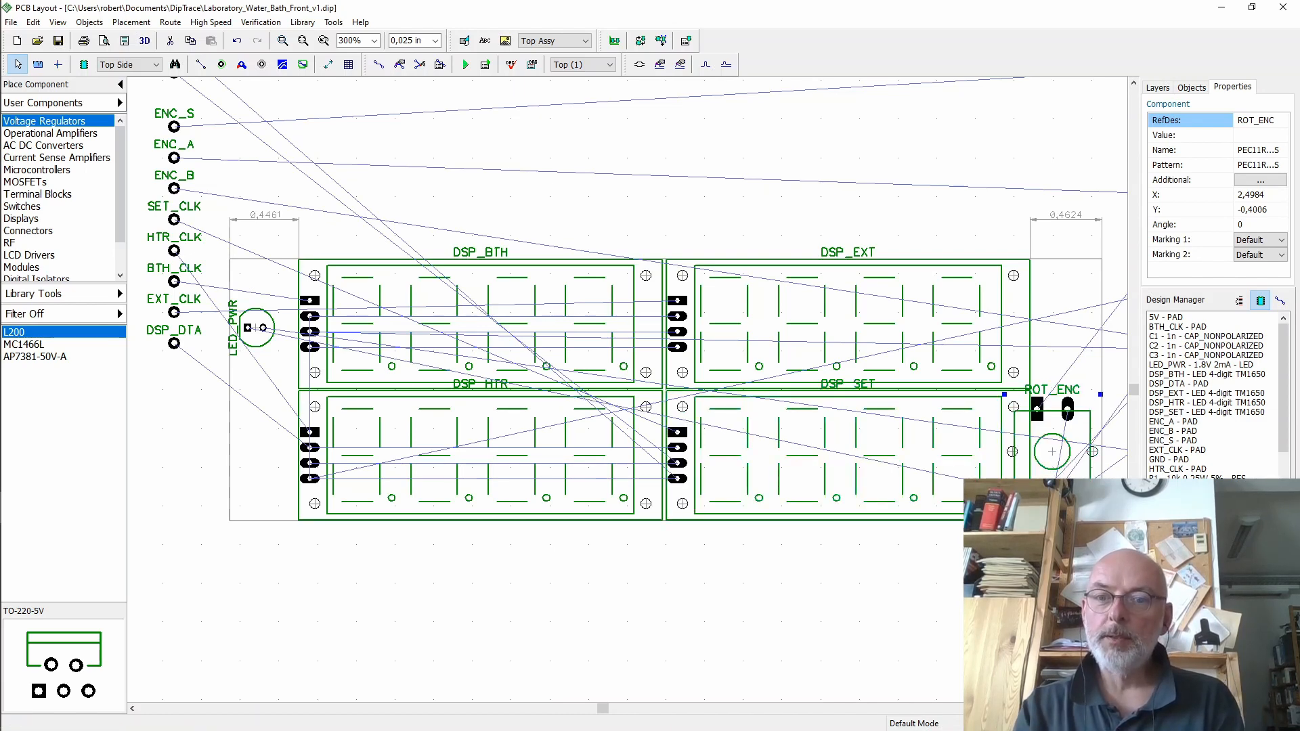
key("Right")
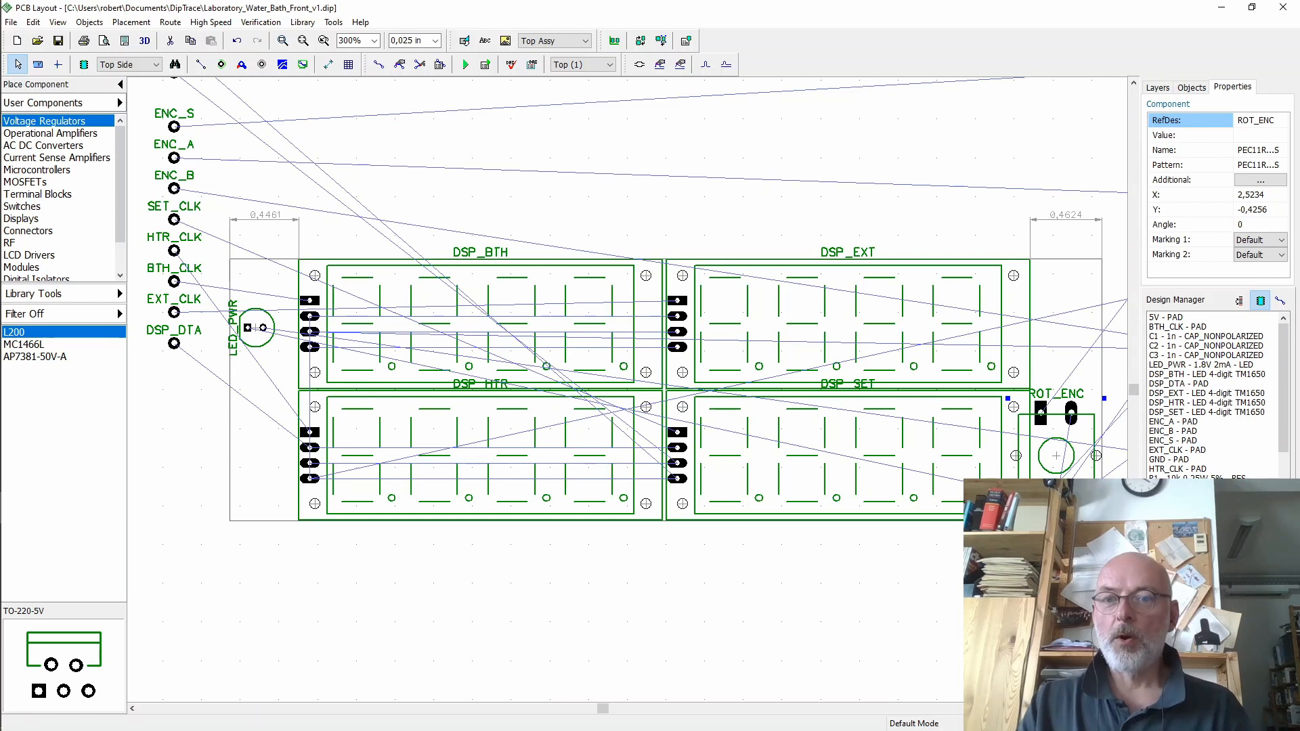
- Change the layout units to mm and open DSP_BTH's component properties, moving the dialog clear of the board-edge dimensions
left_click(328, 64)
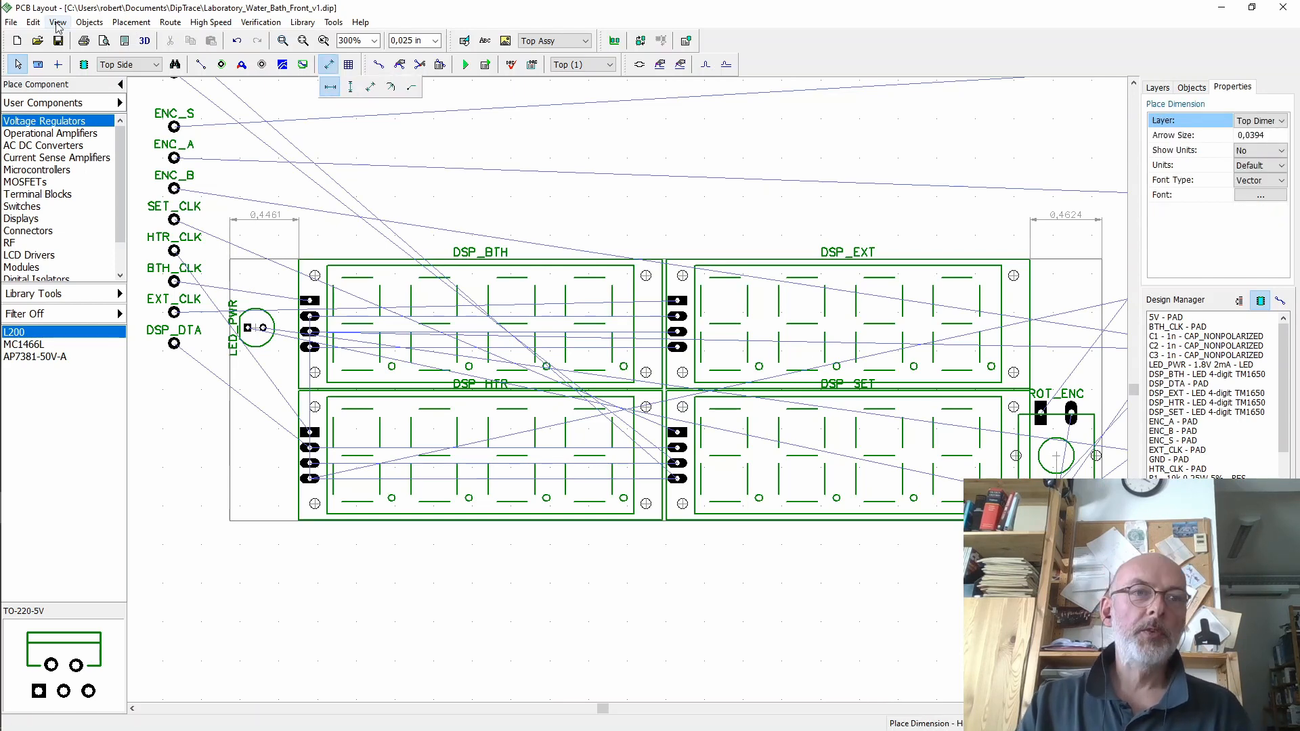
left_click(215, 357)
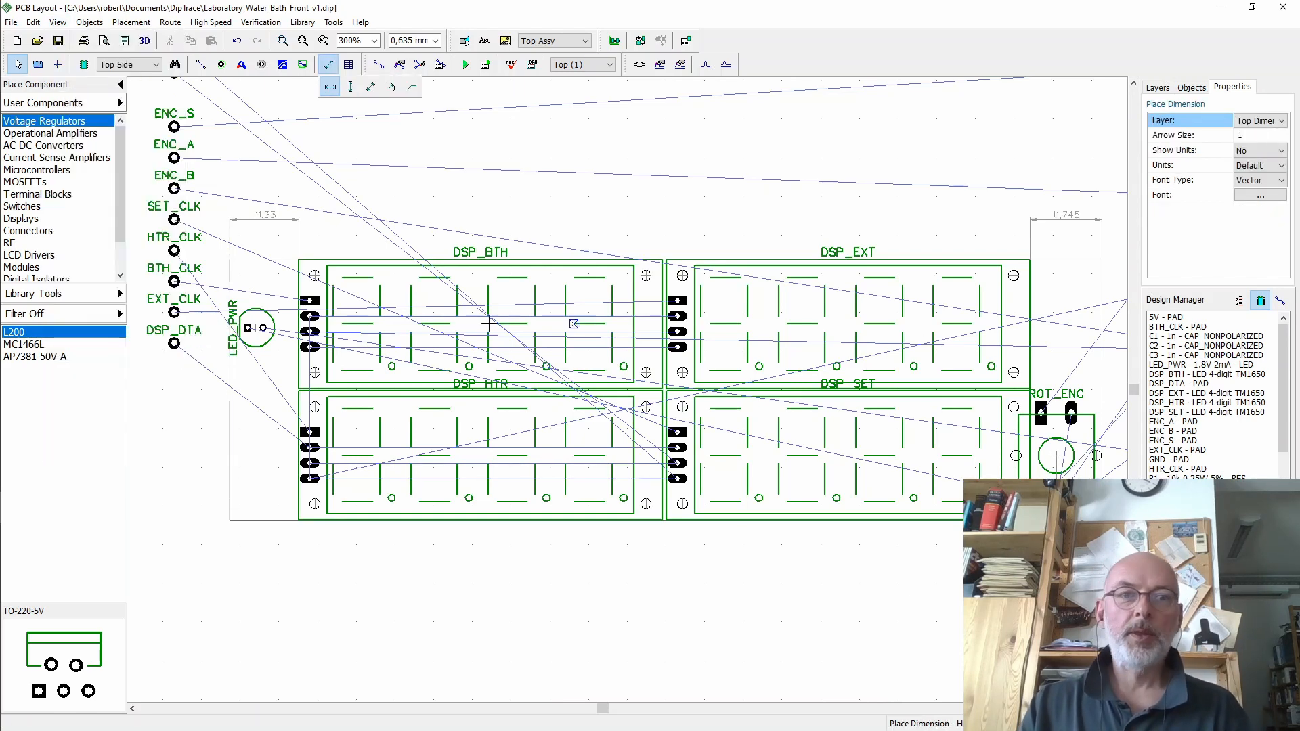
left_click(18, 65)
left_click(528, 298)
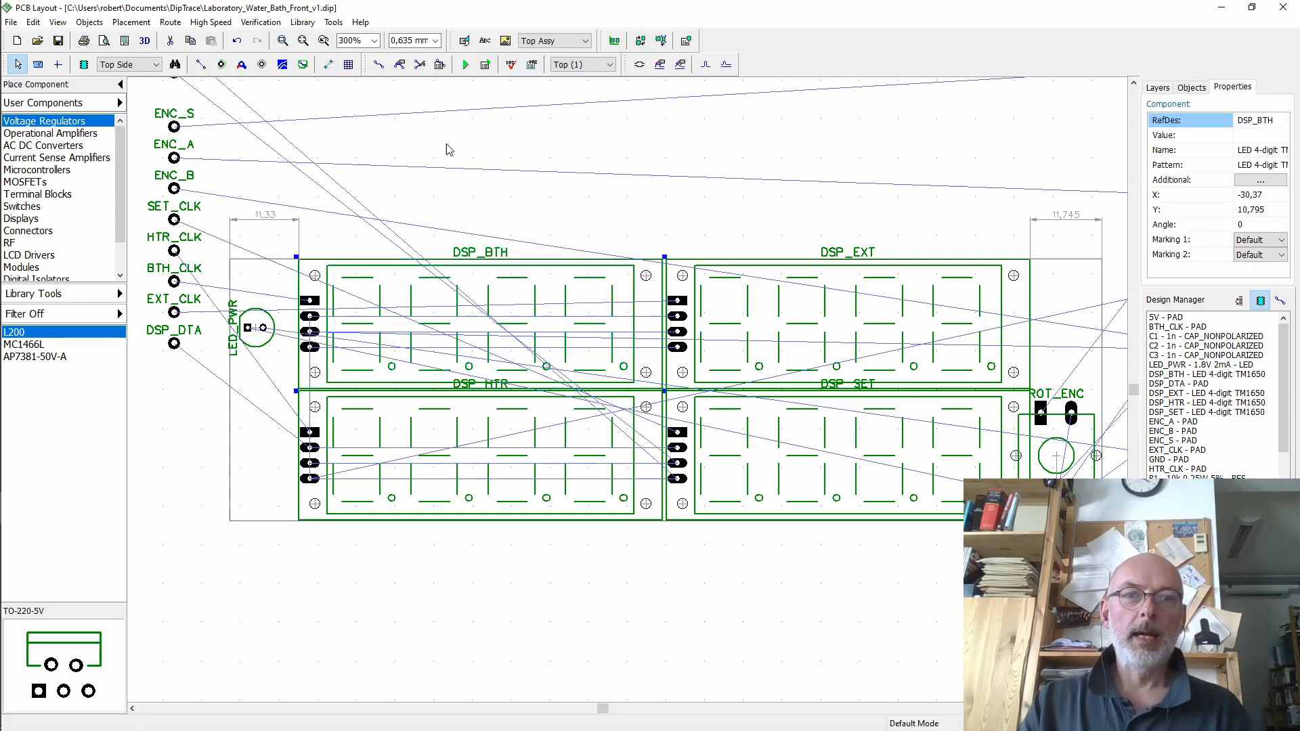
right_click(550, 301)
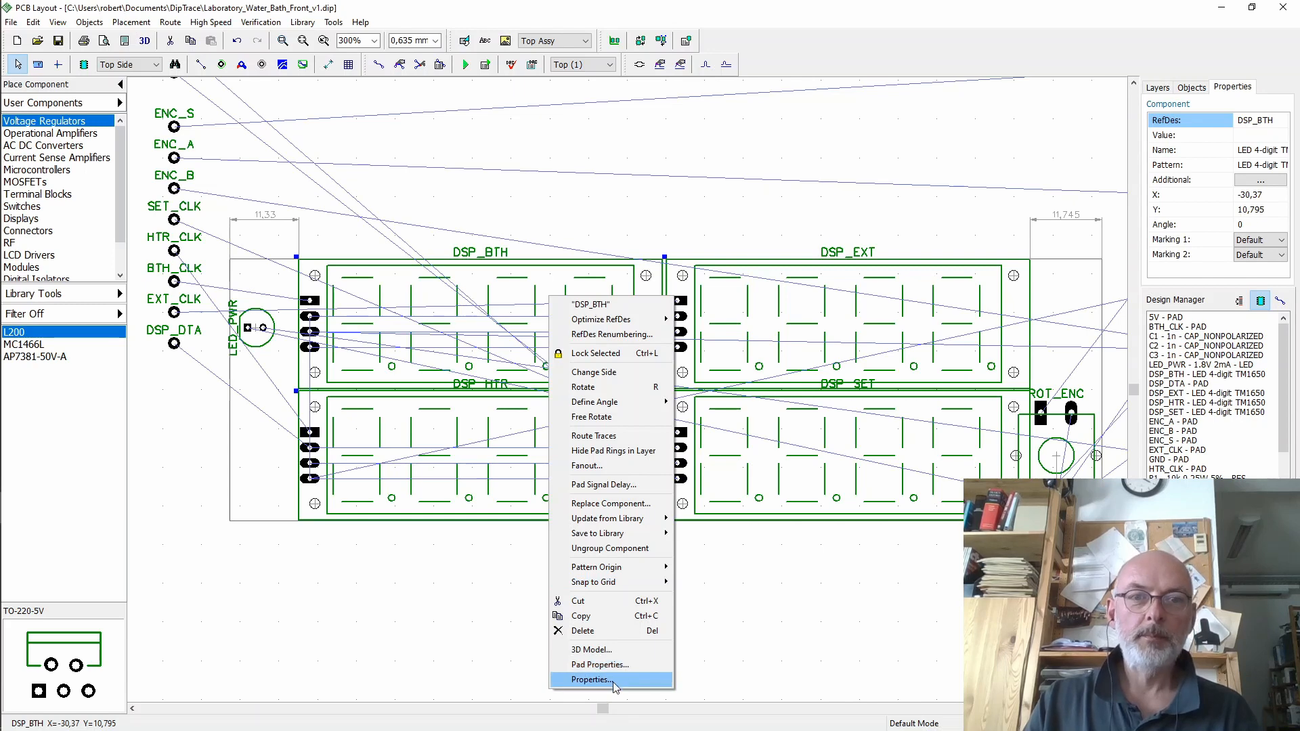
left_click(590, 680)
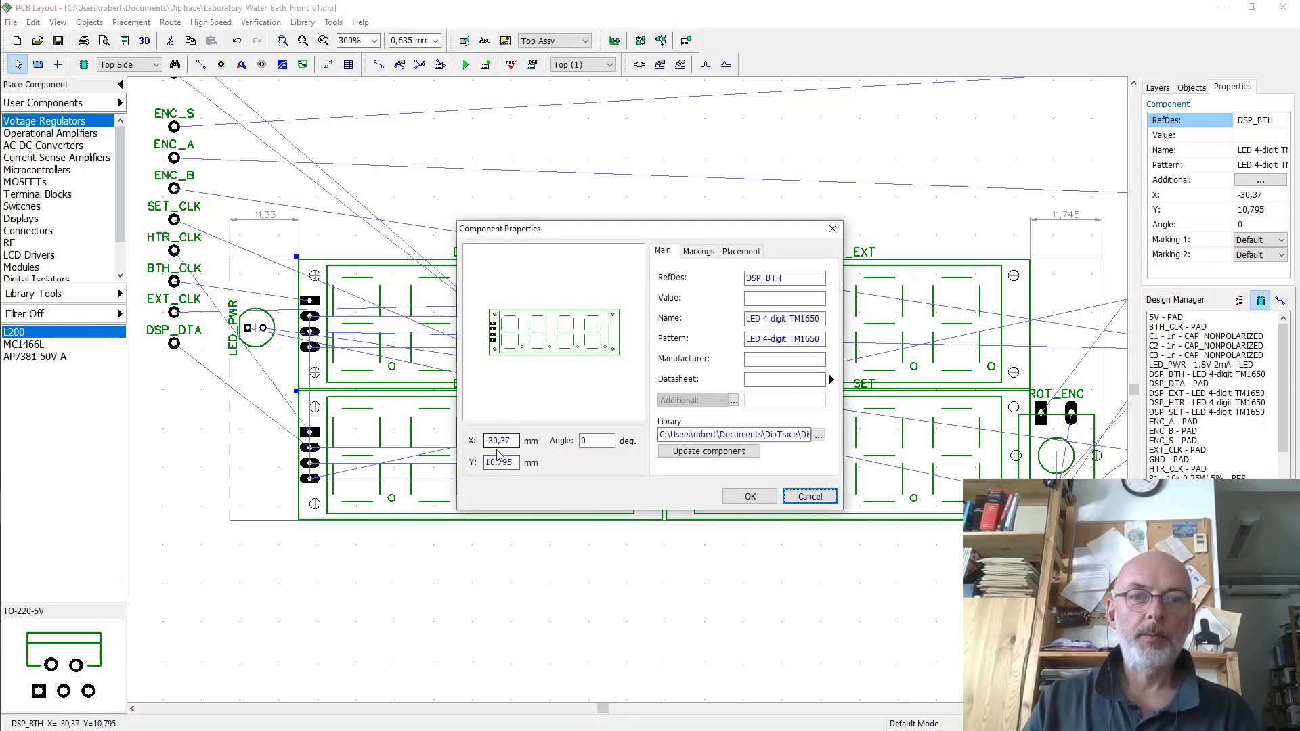
left_click_drag(633, 232, 783, 402)
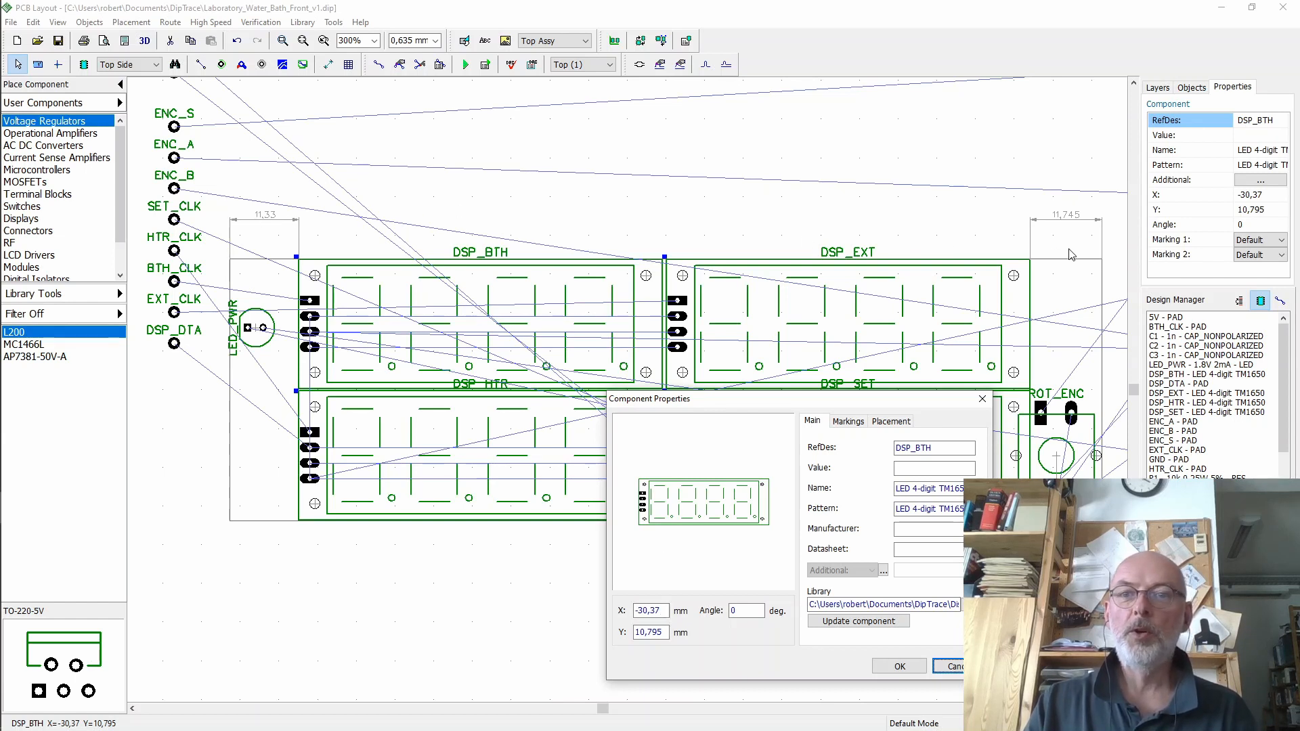
- Switch to the calculator (Rechner) and compute 0,745 - 0,33 from the decimals of the two edge dimensions
key("super")
type("rech")
key("Return")
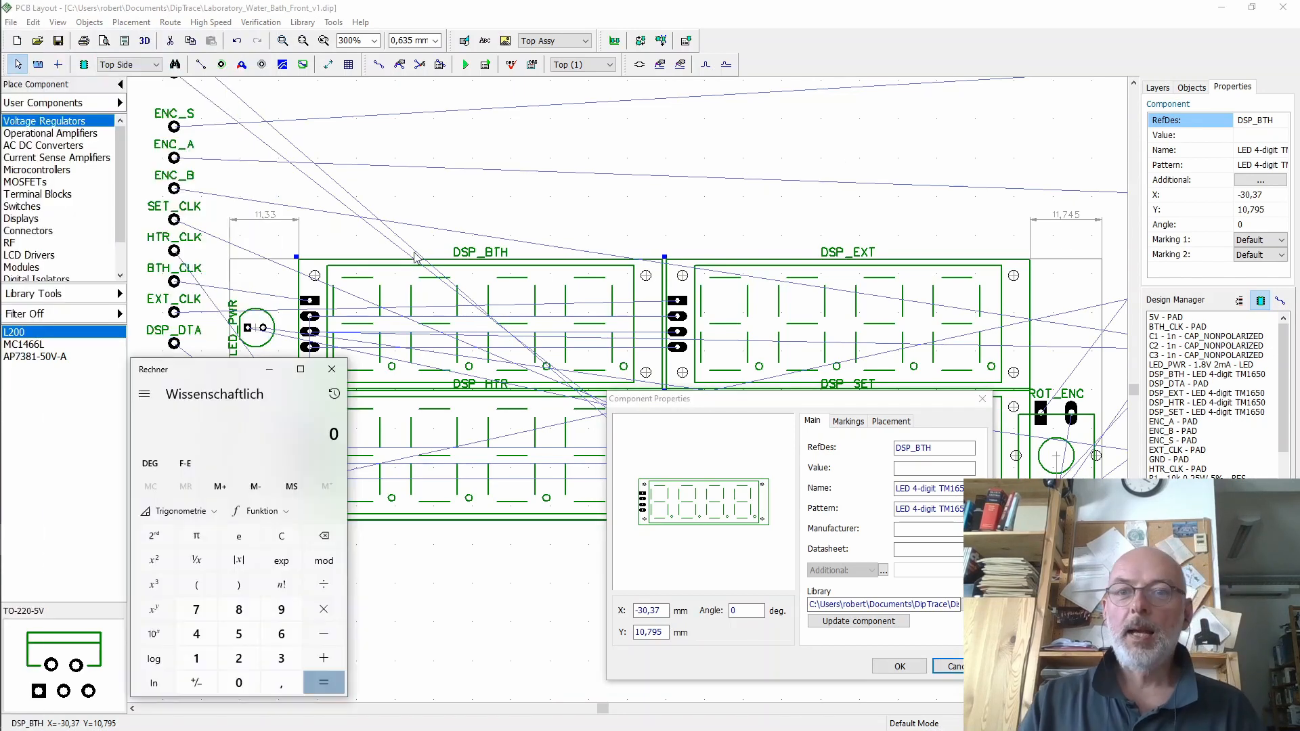
left_click(281, 683)
left_click(196, 610)
left_click(197, 634)
left_click(239, 634)
left_click(324, 634)
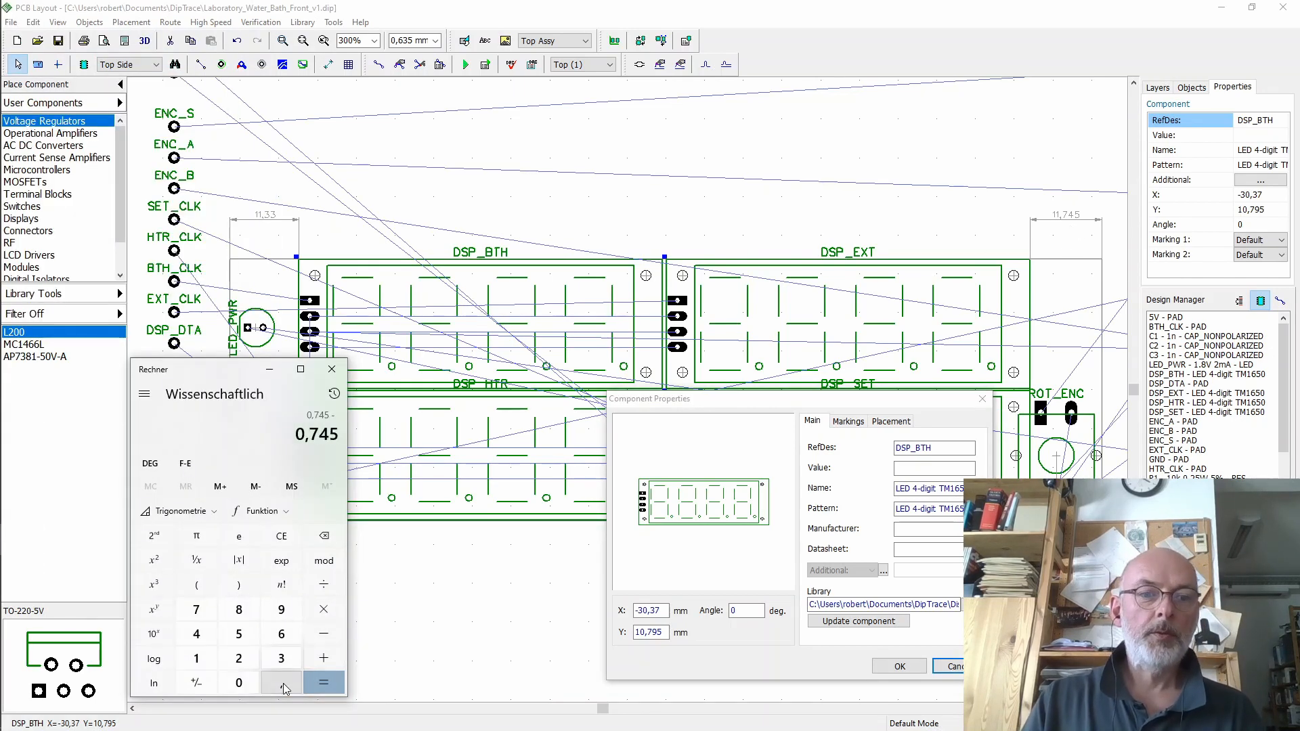
left_click(281, 684)
double_click(281, 659)
left_click(327, 689)
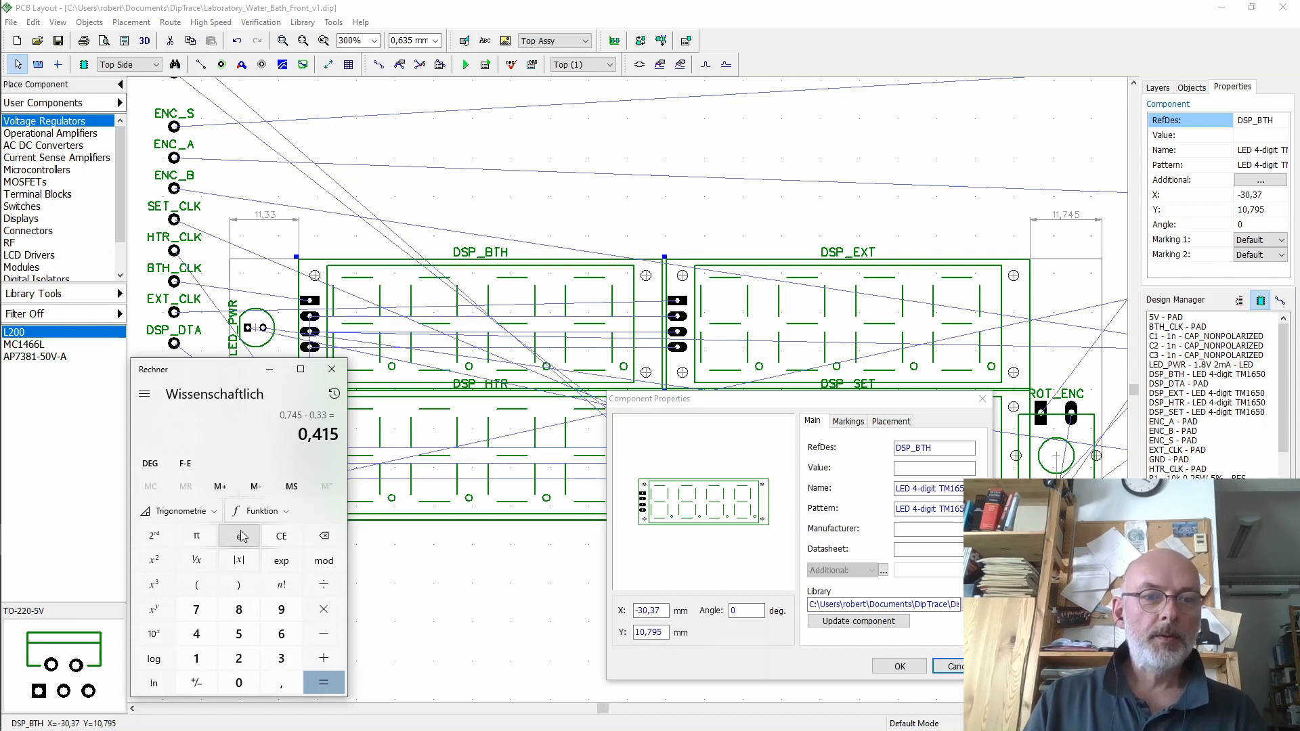
- Store the calculator result in memory and subtract it from DSP_BTH's X distance of 30,37
left_click(290, 487)
left_click(281, 659)
left_click(240, 683)
left_click(282, 684)
left_click(282, 660)
left_click(197, 611)
left_click(325, 637)
left_click(184, 489)
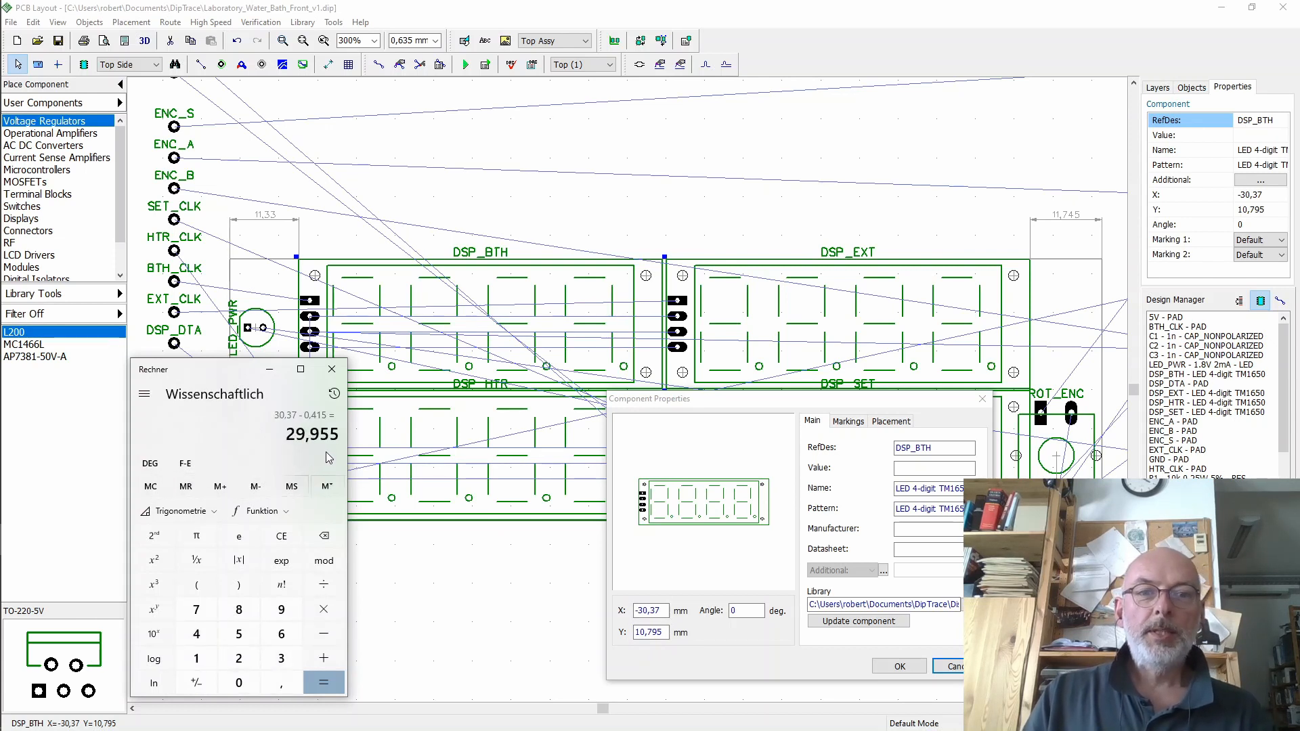
- Set DSP_BTH's X position to -29,995 mm in its component properties
left_click(665, 612)
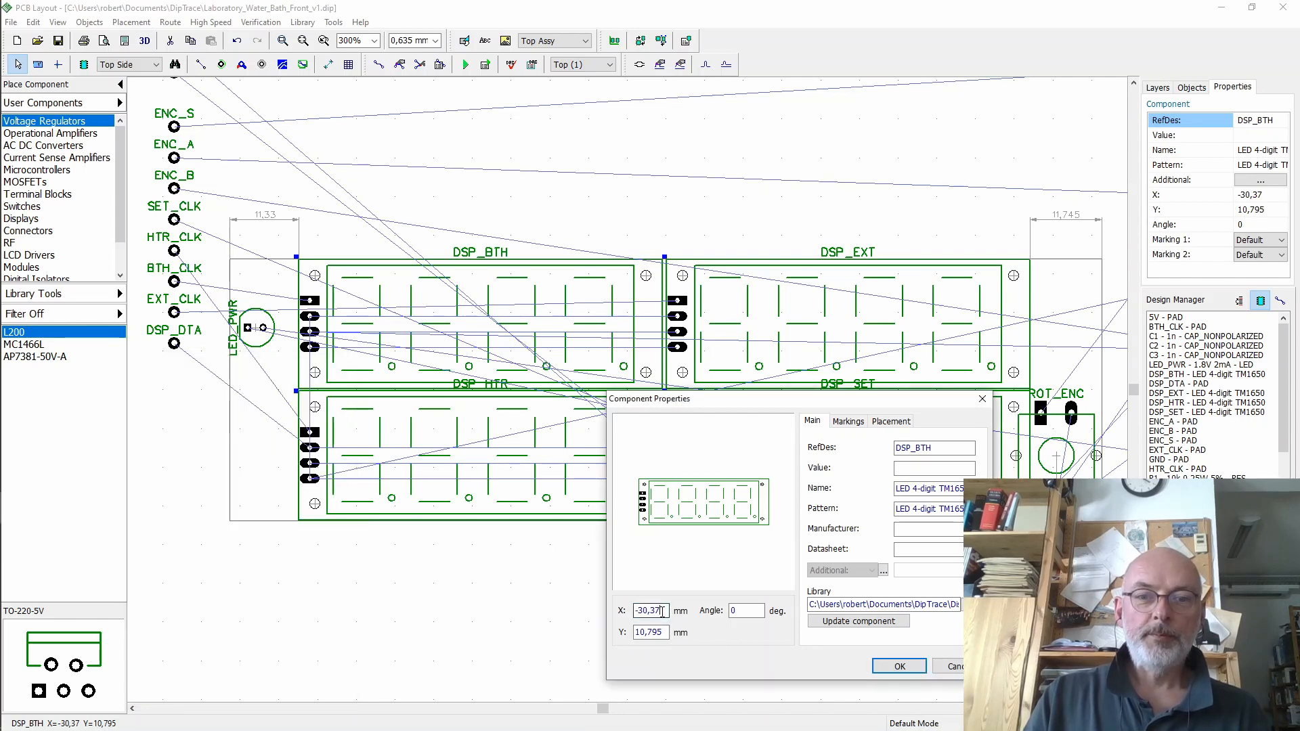
left_click_drag(664, 611, 132, 604)
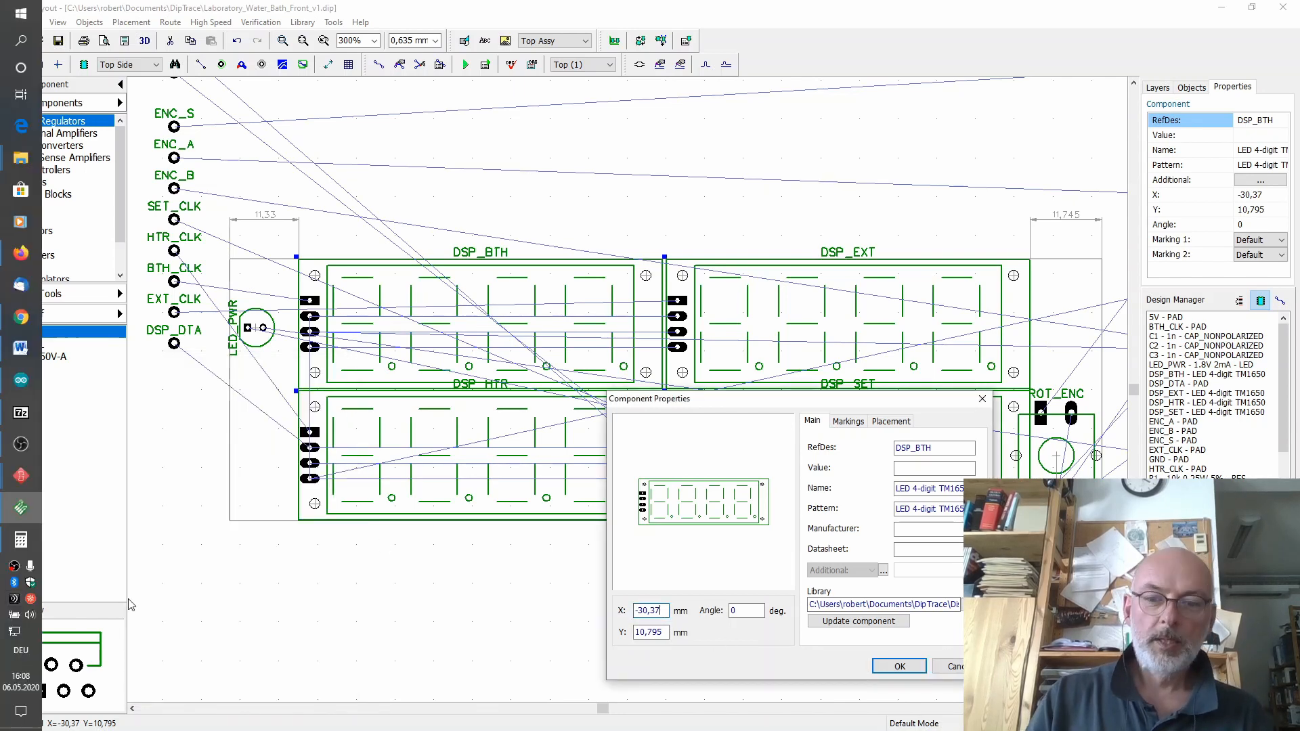
type("-29,995")
left_click(900, 667)
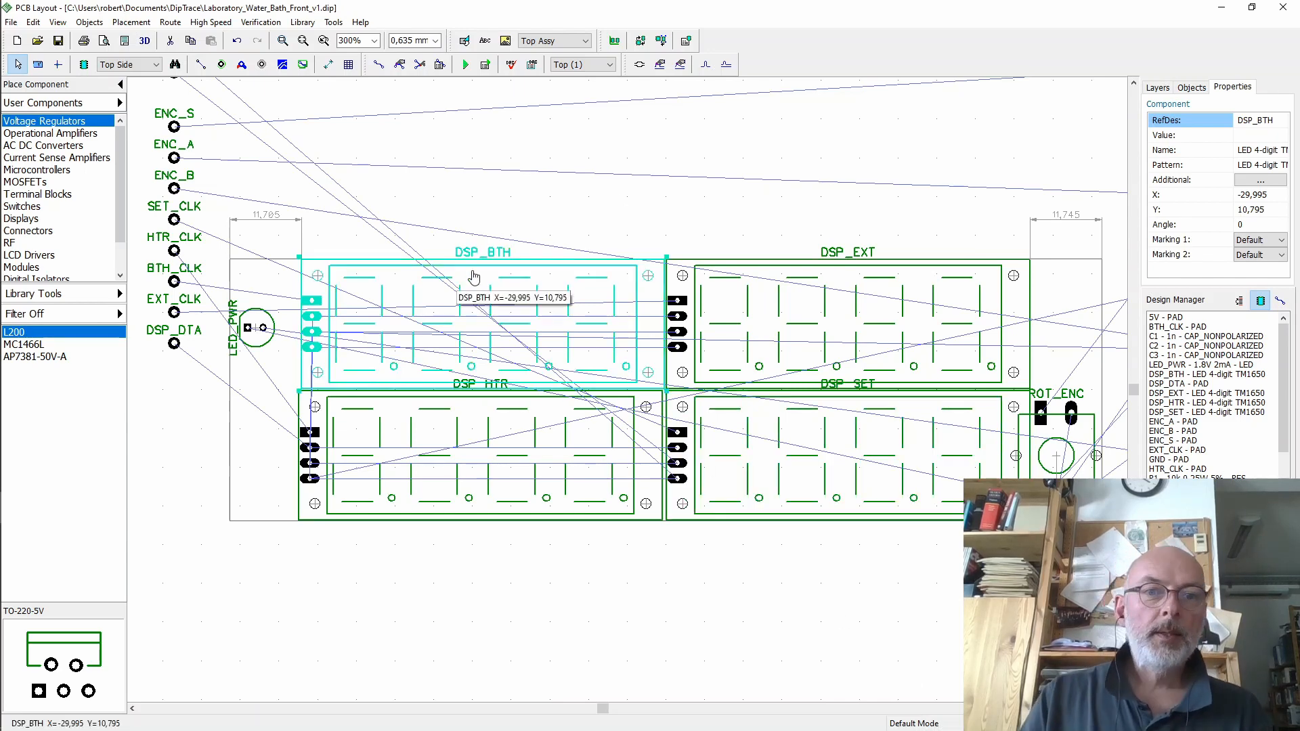
- Correct DSP_BTH's X position to -29,955 mm in its component properties
double_click(511, 263)
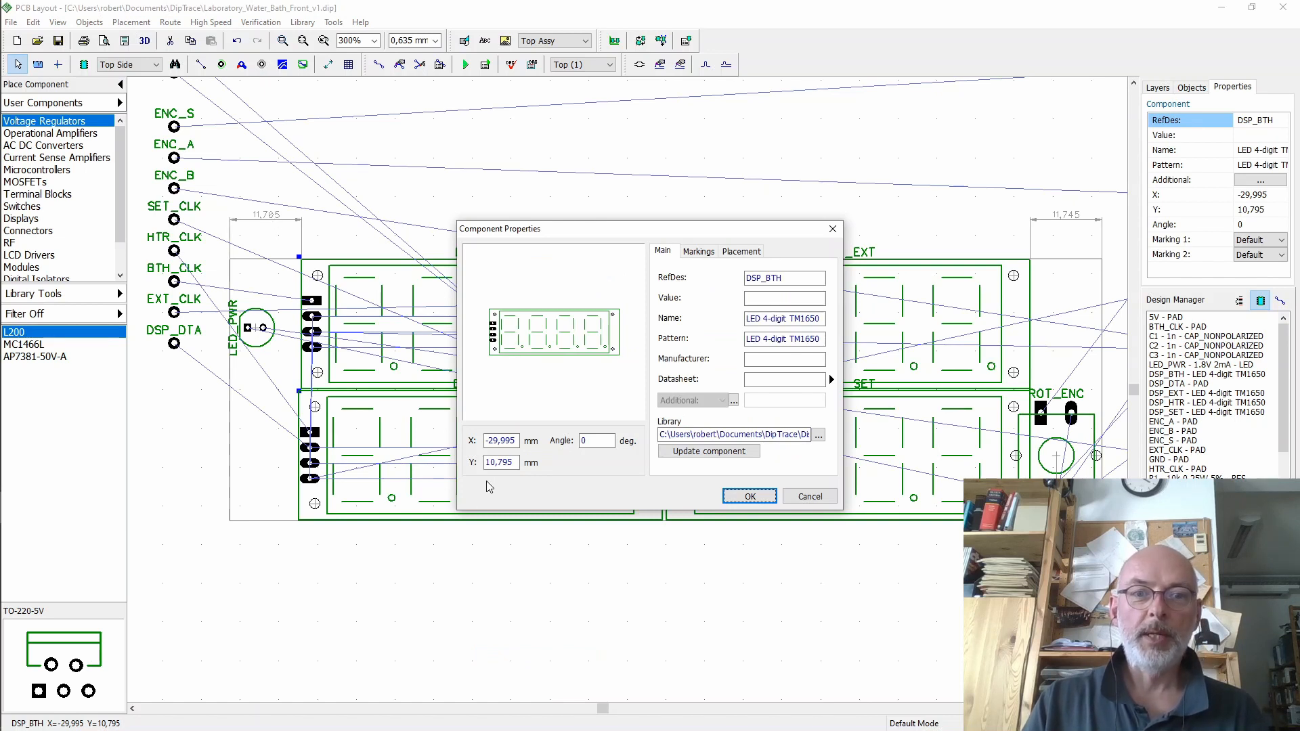
left_click(511, 441)
key("BackSpace")
type("5")
left_click(755, 498)
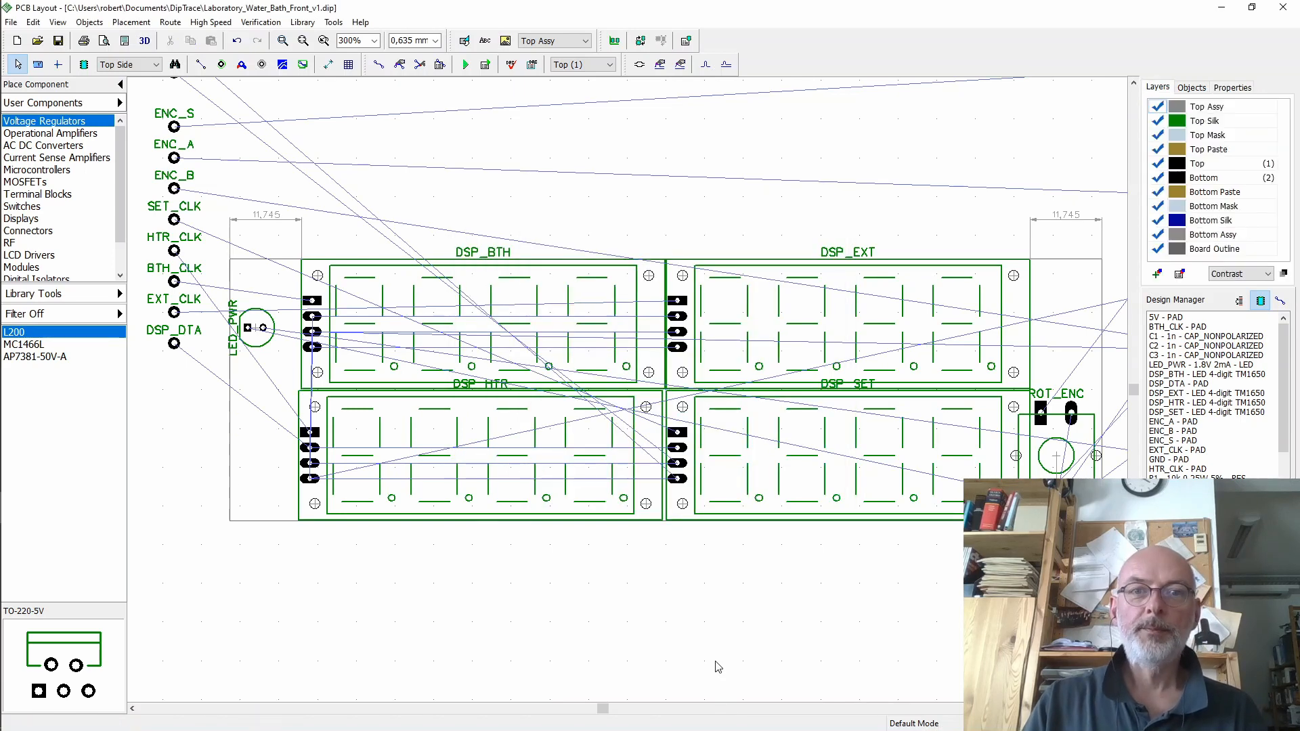
left_click(373, 40)
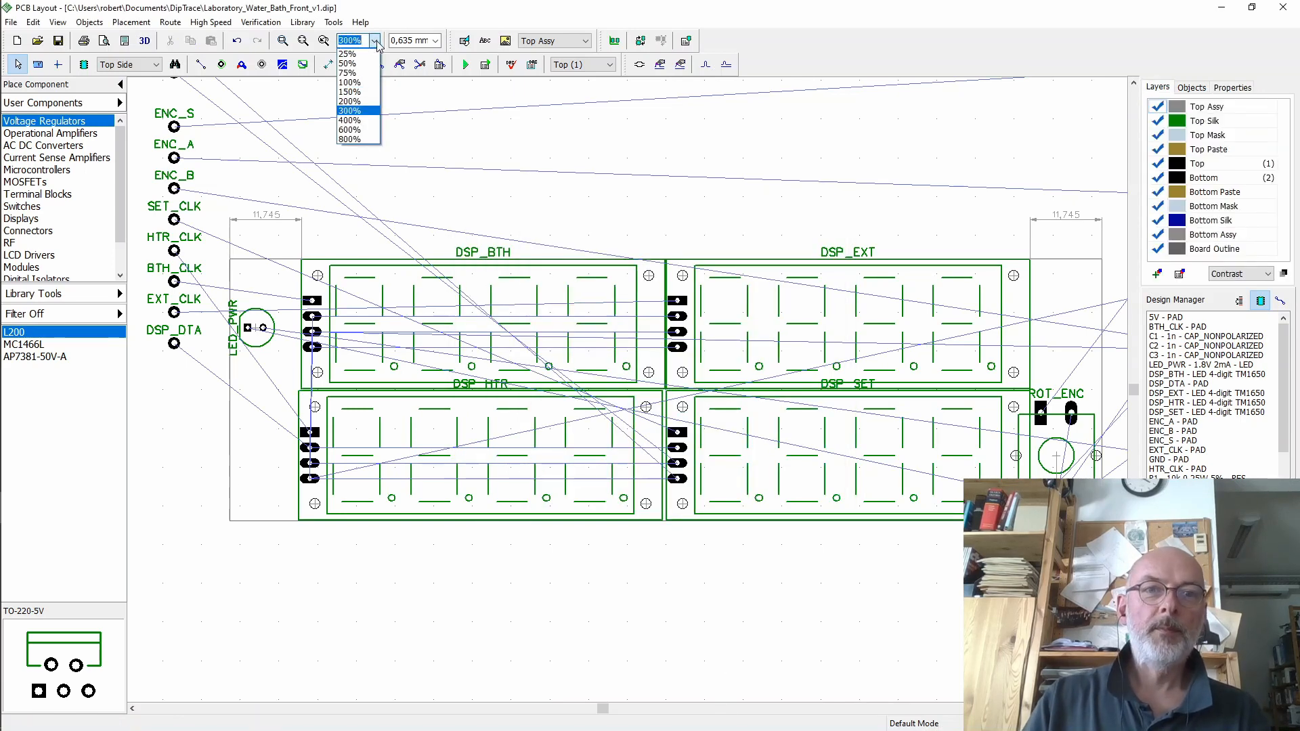
left_click(363, 140)
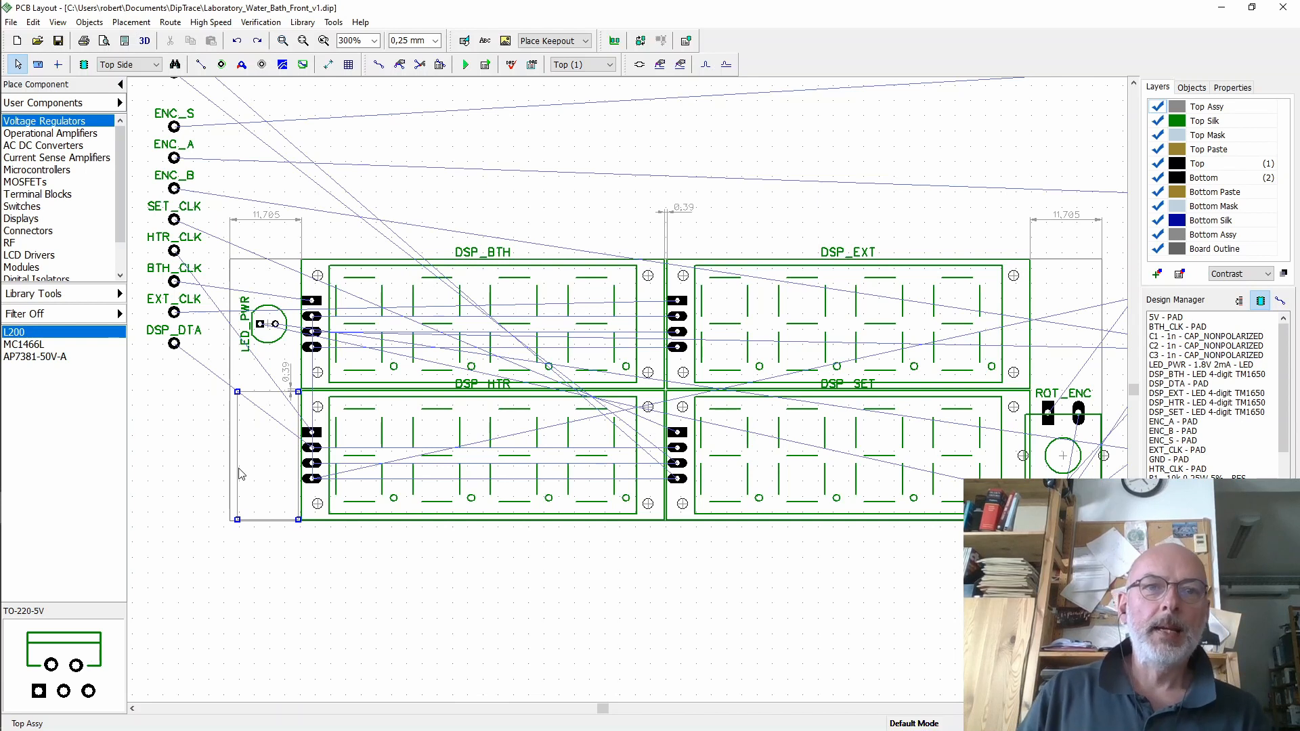
- Draw a Place Keepout rectangle about 12 by 16.5 mm in the empty area below DSP_HTR
left_click(464, 40)
left_click(505, 64)
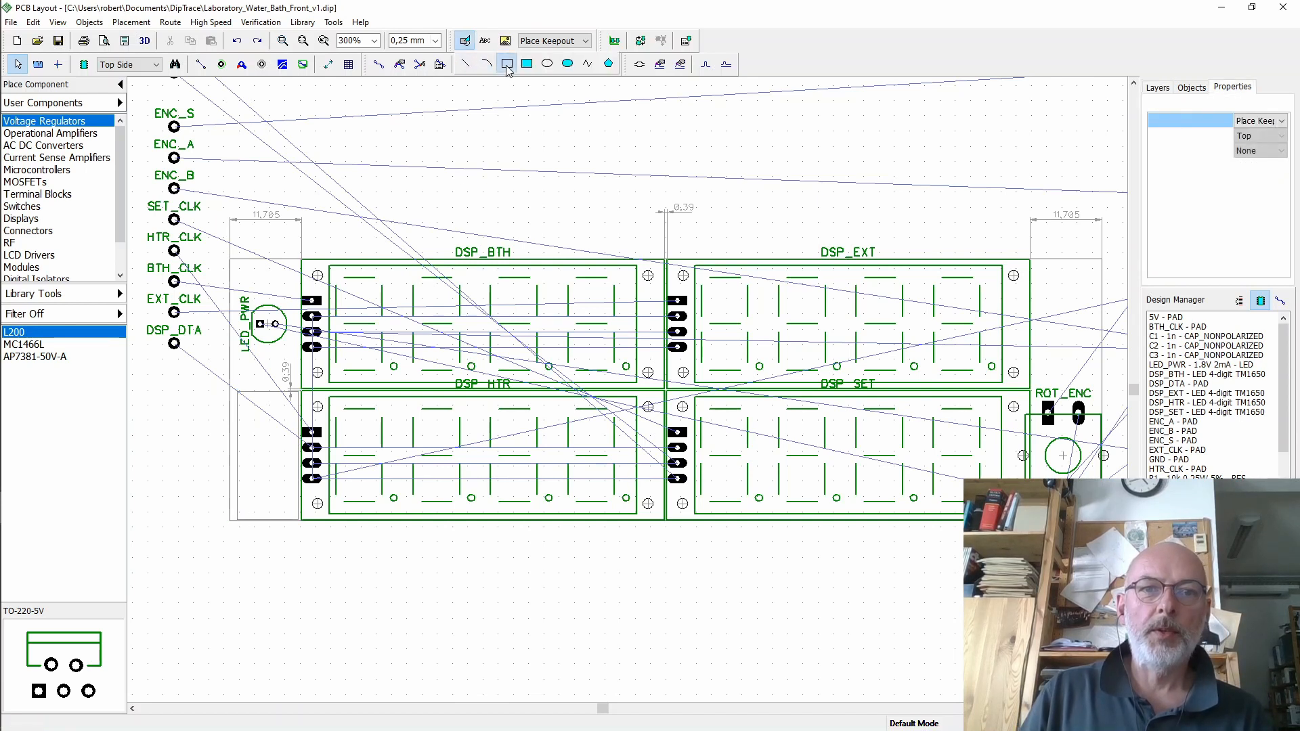
left_click(313, 562)
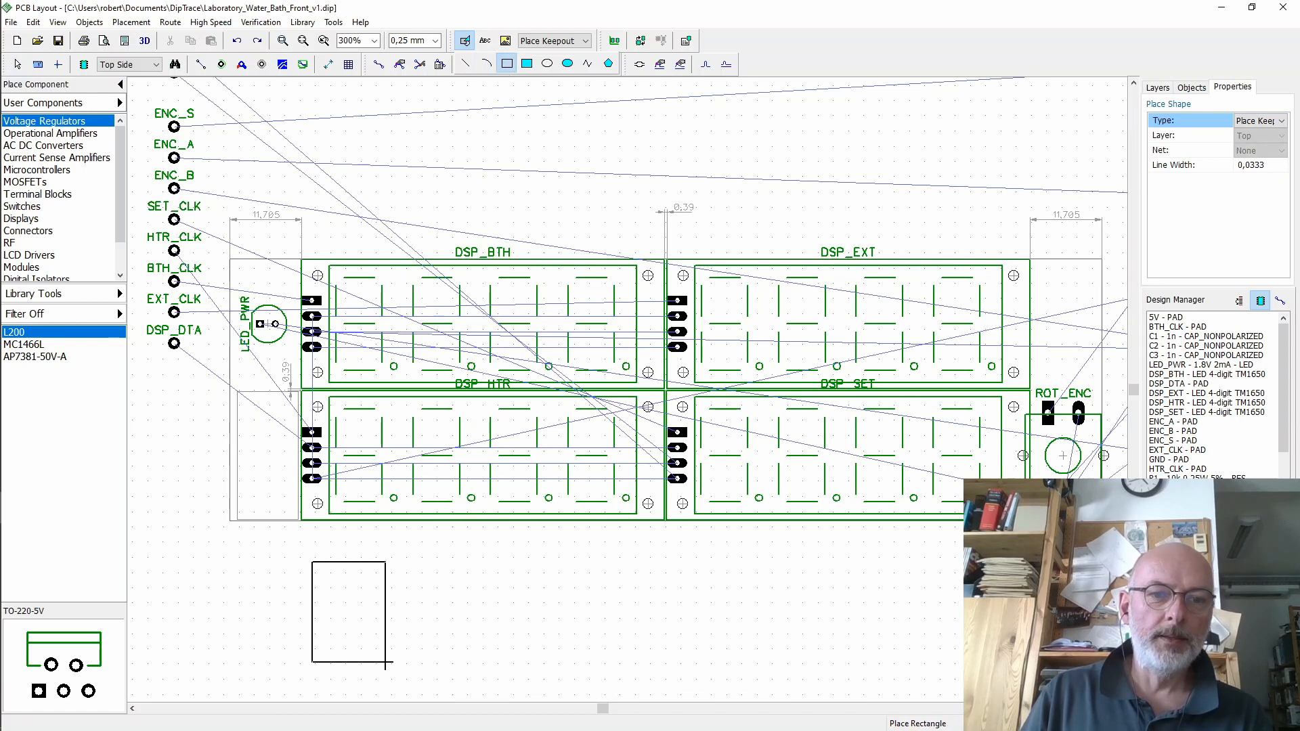
left_click(386, 662)
left_click(18, 63)
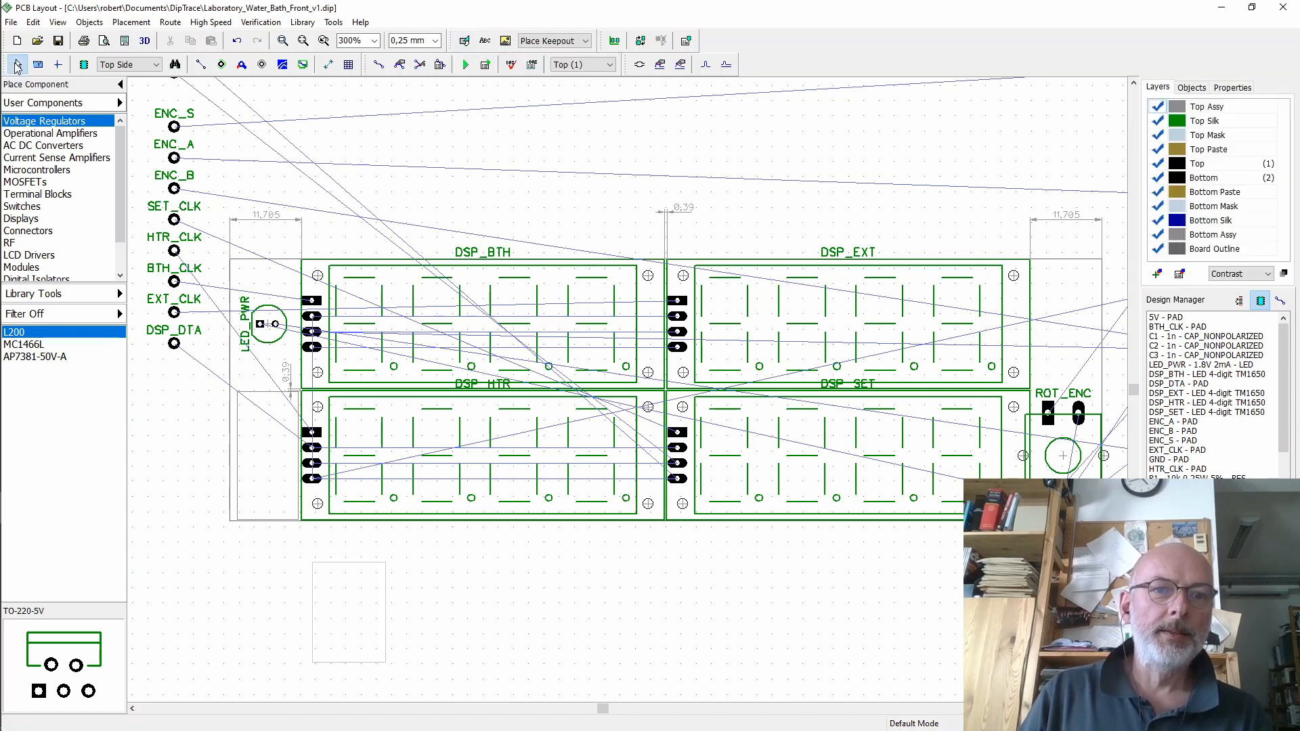
left_click(245, 399)
left_click(242, 419)
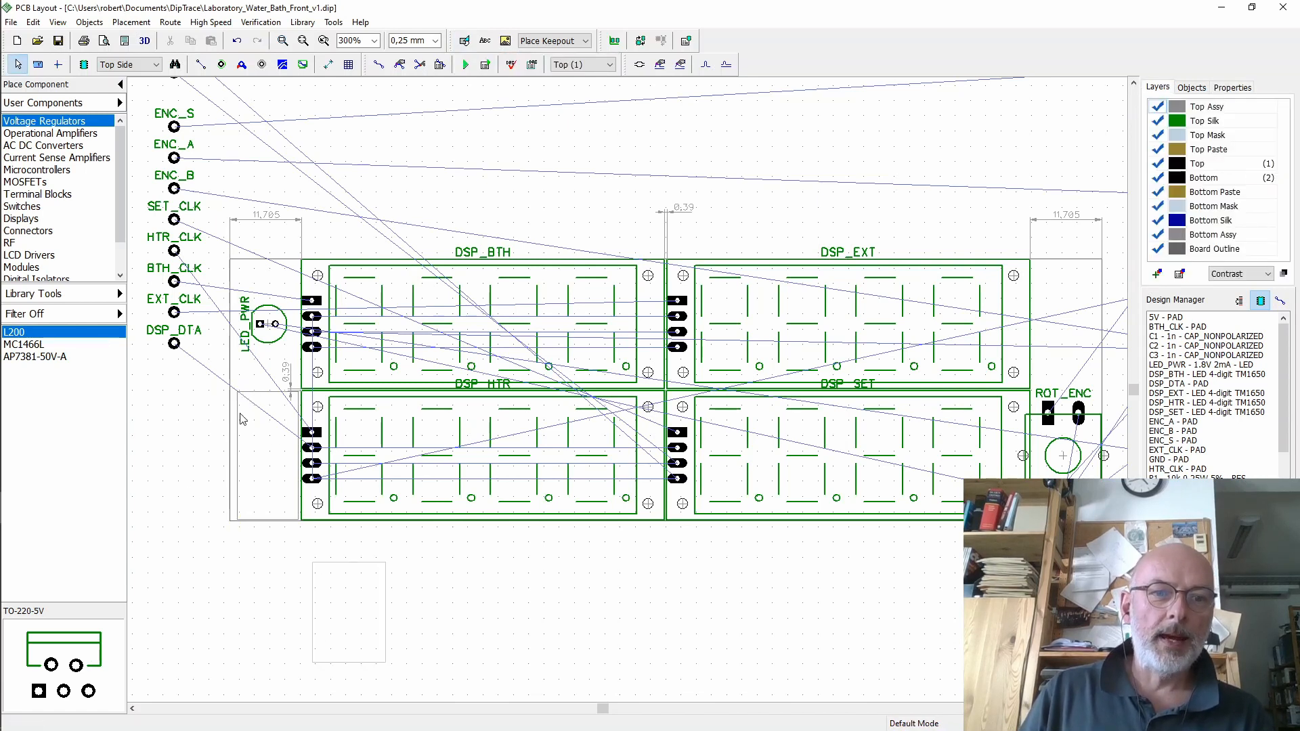
- Inspect both corner points in the new keepout rectangle's properties without changing them, and delete the rectangle
left_click(342, 567)
right_click(342, 569)
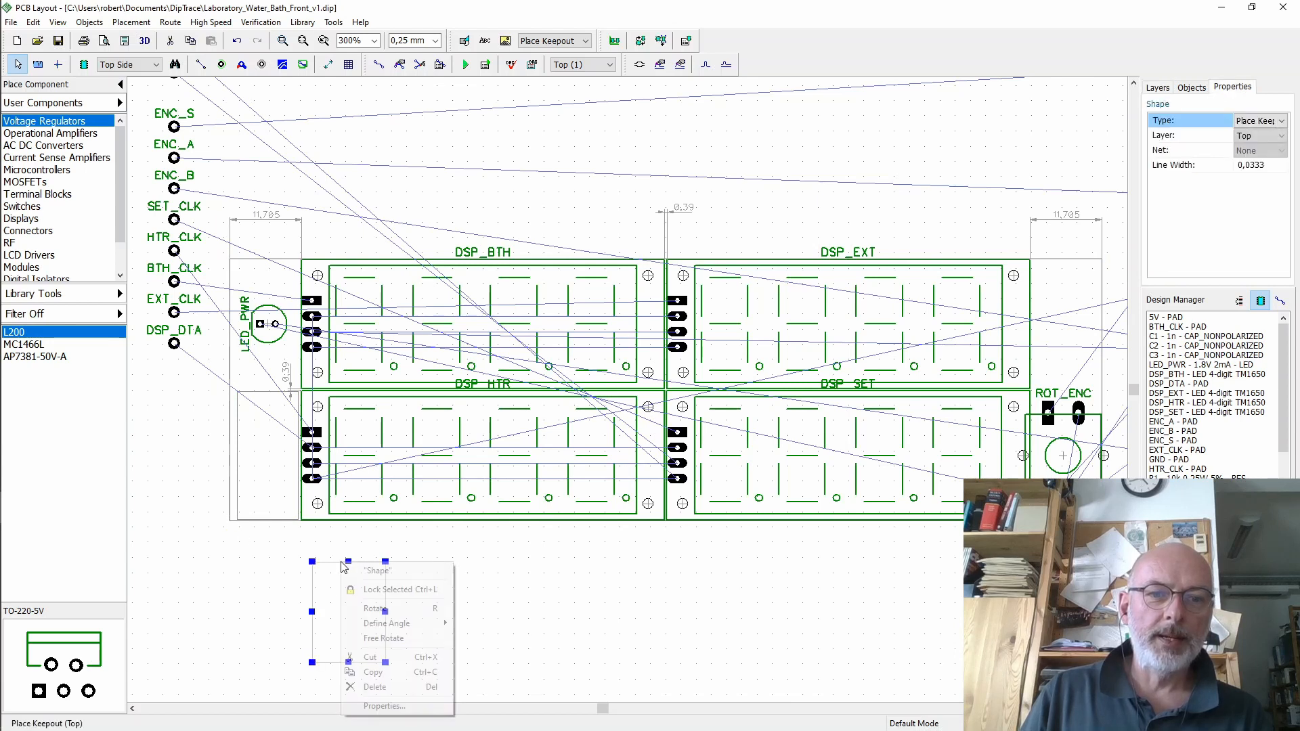
left_click(406, 707)
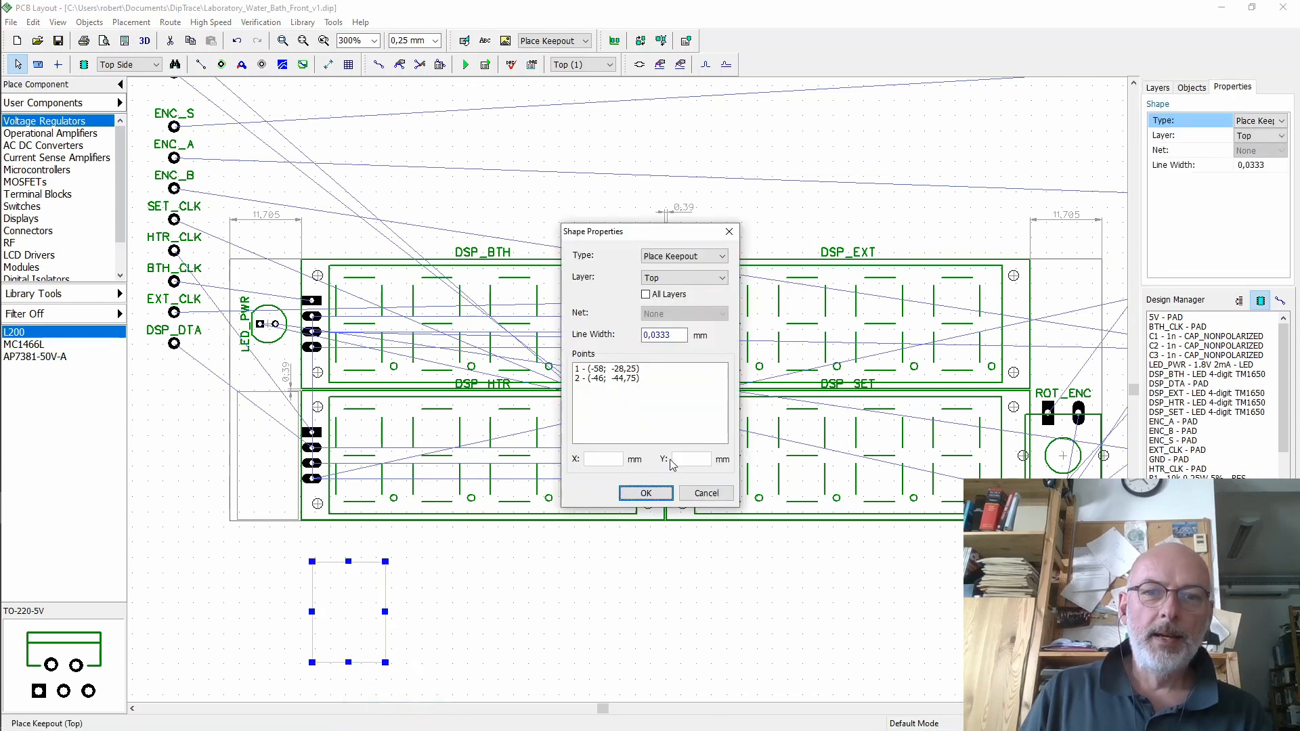
left_click(620, 369)
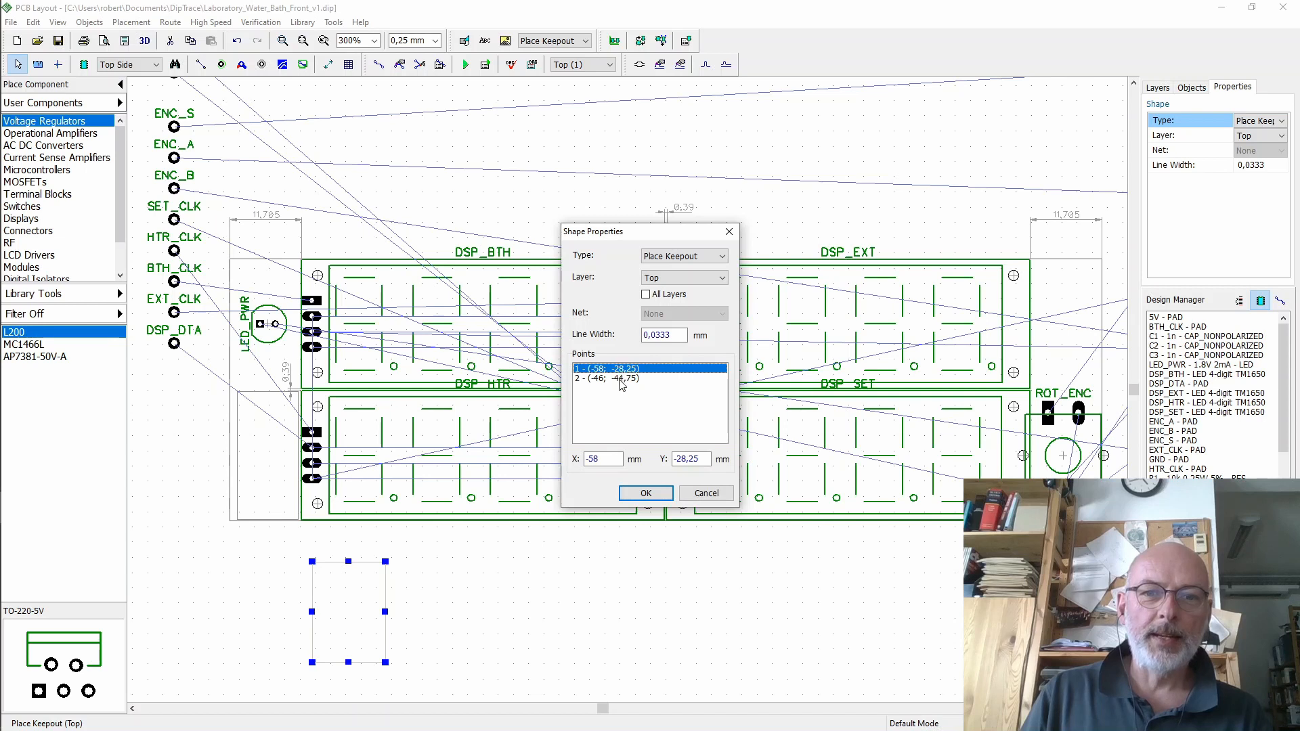
left_click(620, 378)
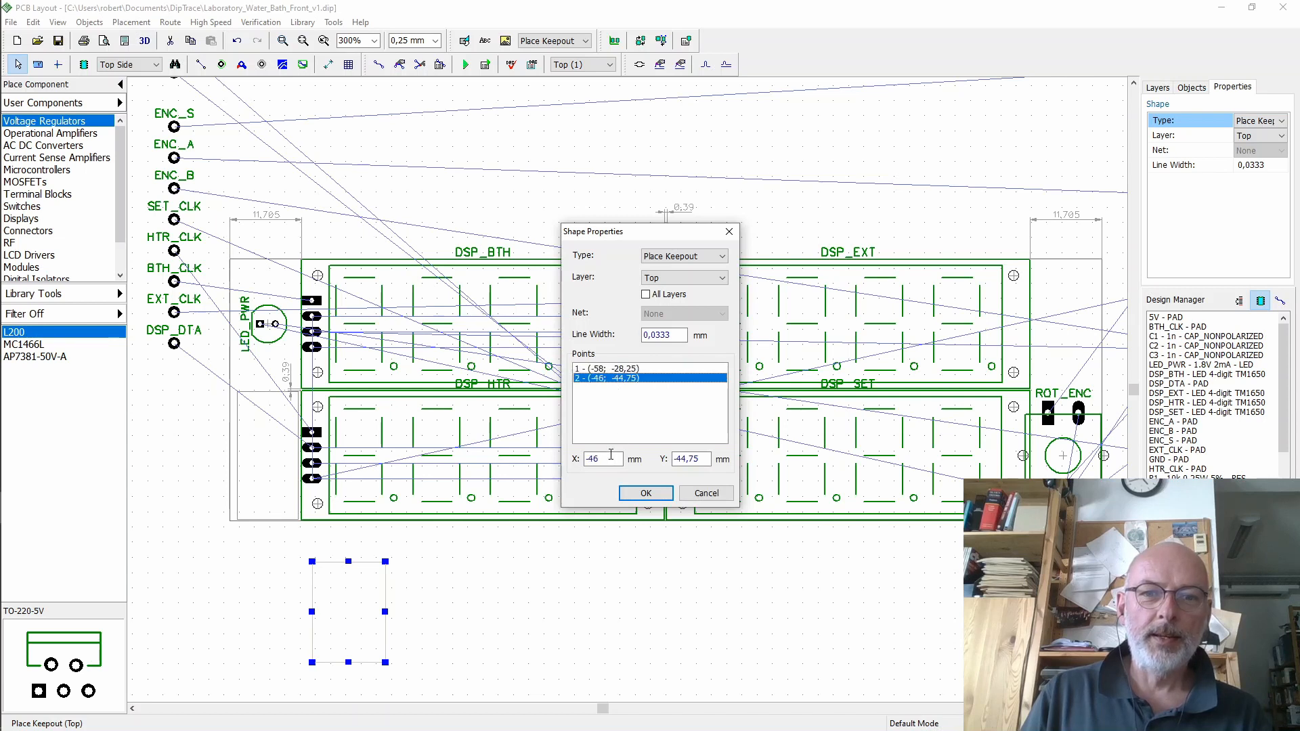
left_click(704, 498)
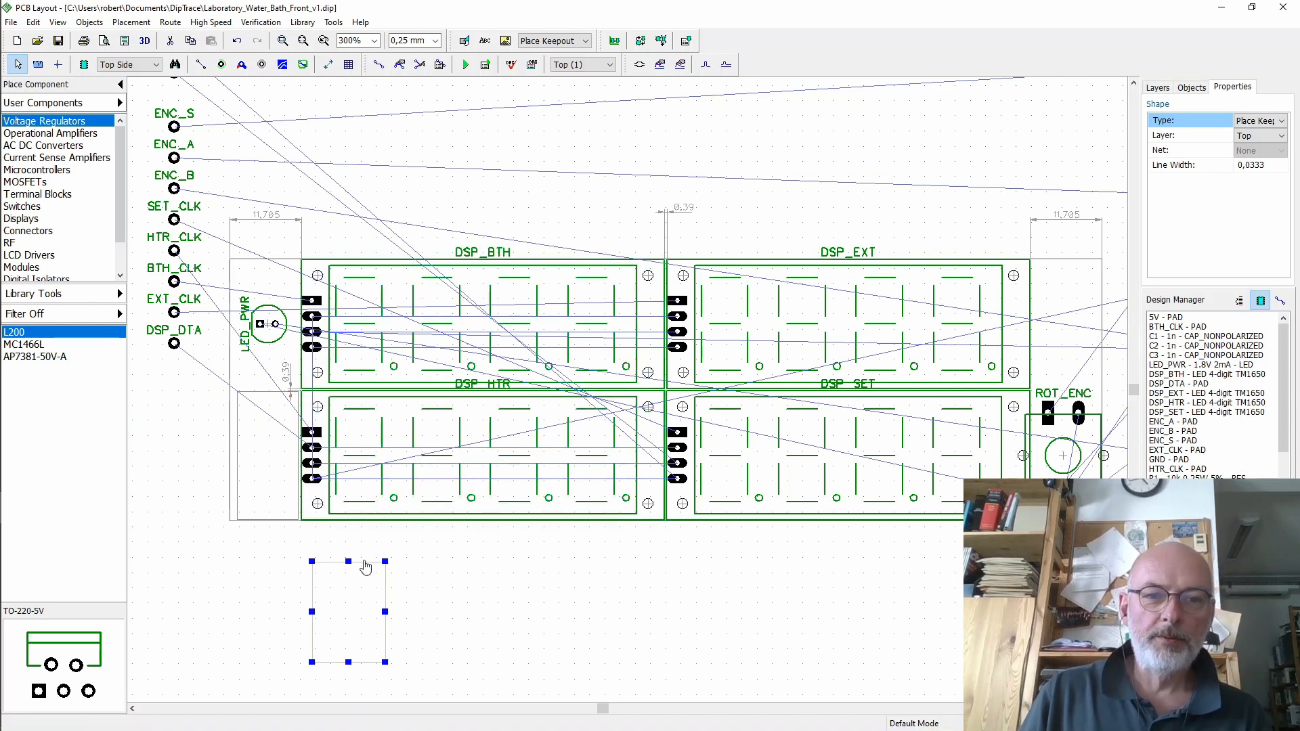
key("Delete")
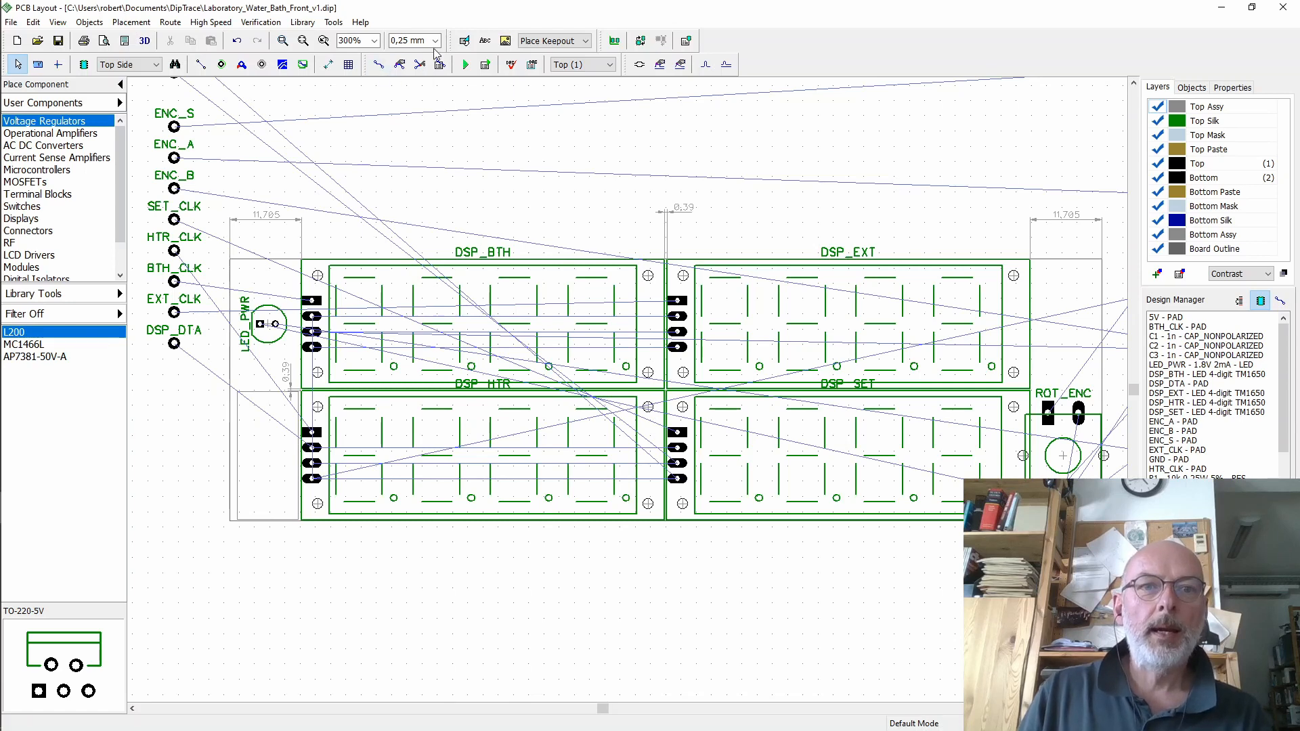
- Switch the layout units to inches and set the grid size to 0,025 in
left_click(57, 22)
mouse_move(102, 330)
left_click(220, 325)
left_click(436, 41)
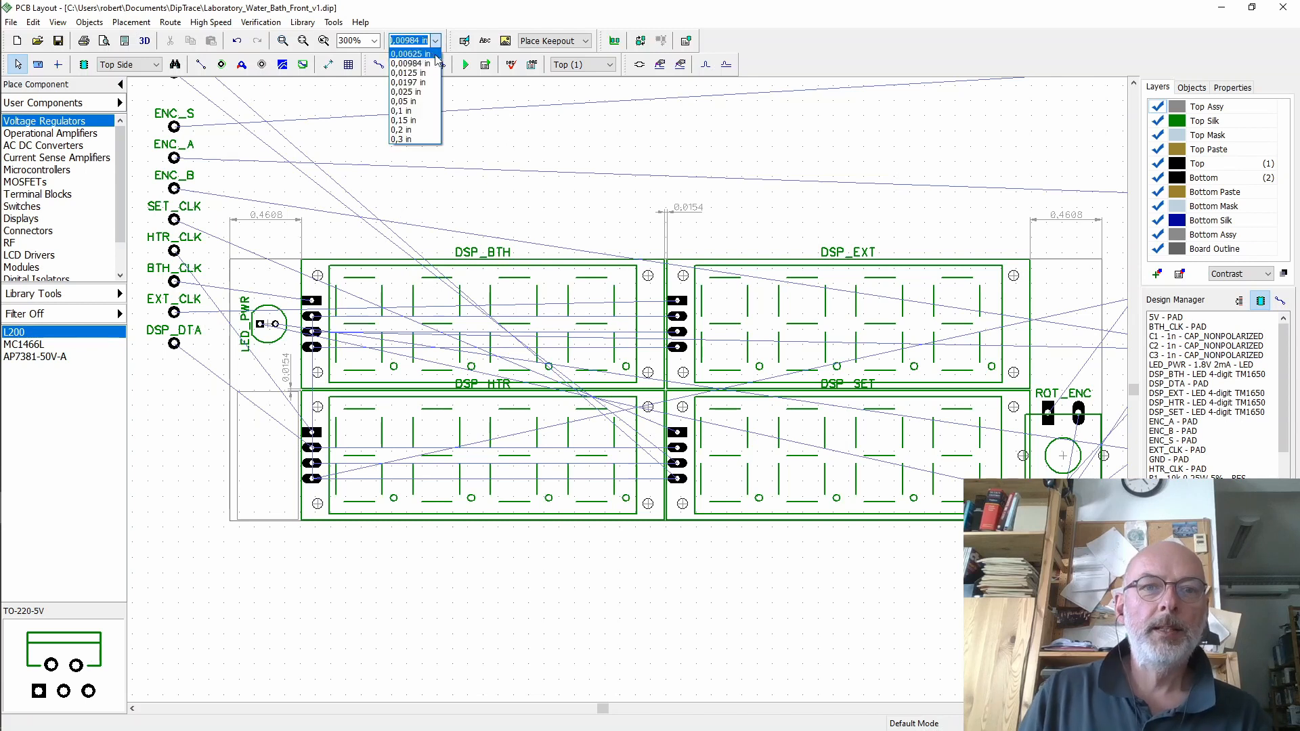
left_click(420, 95)
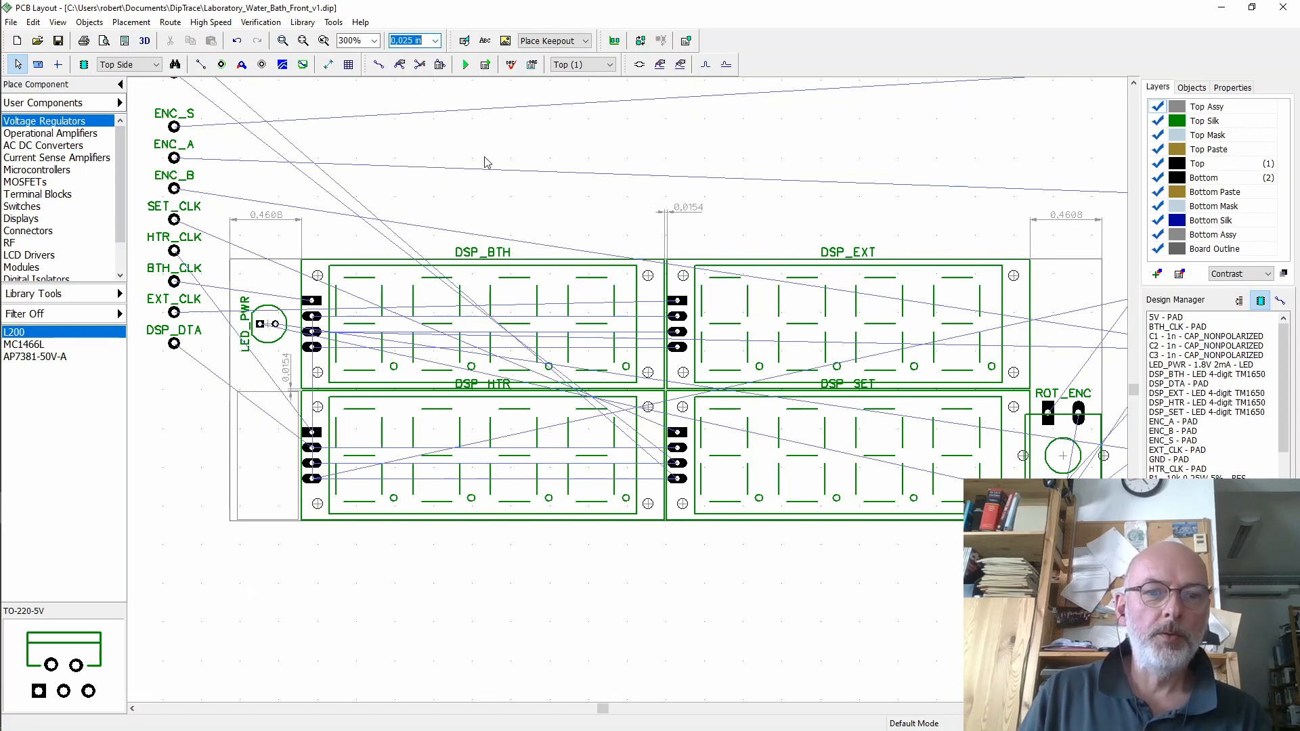
left_click(485, 157)
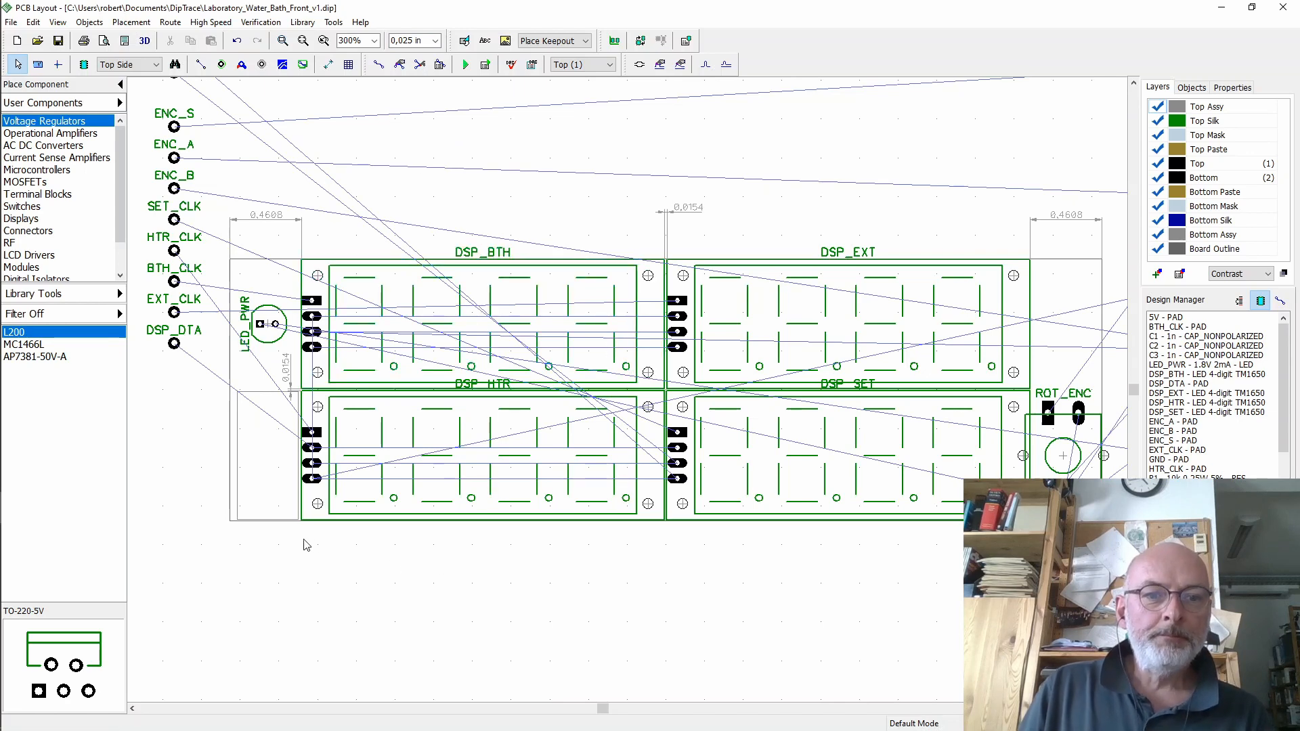
- Manually route a trace on the Bottom layer between the third pads of DSP_HTR and DSP_SET
mouse_move(311, 487)
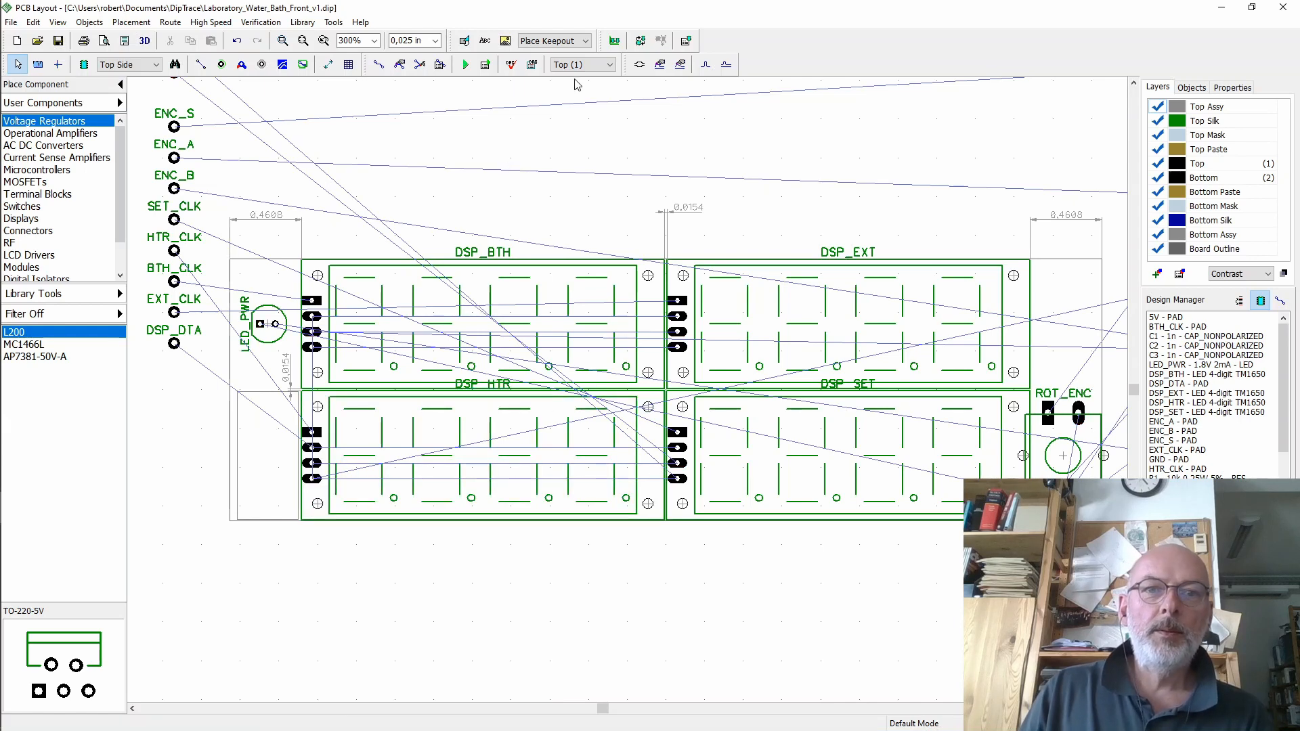
left_click(610, 65)
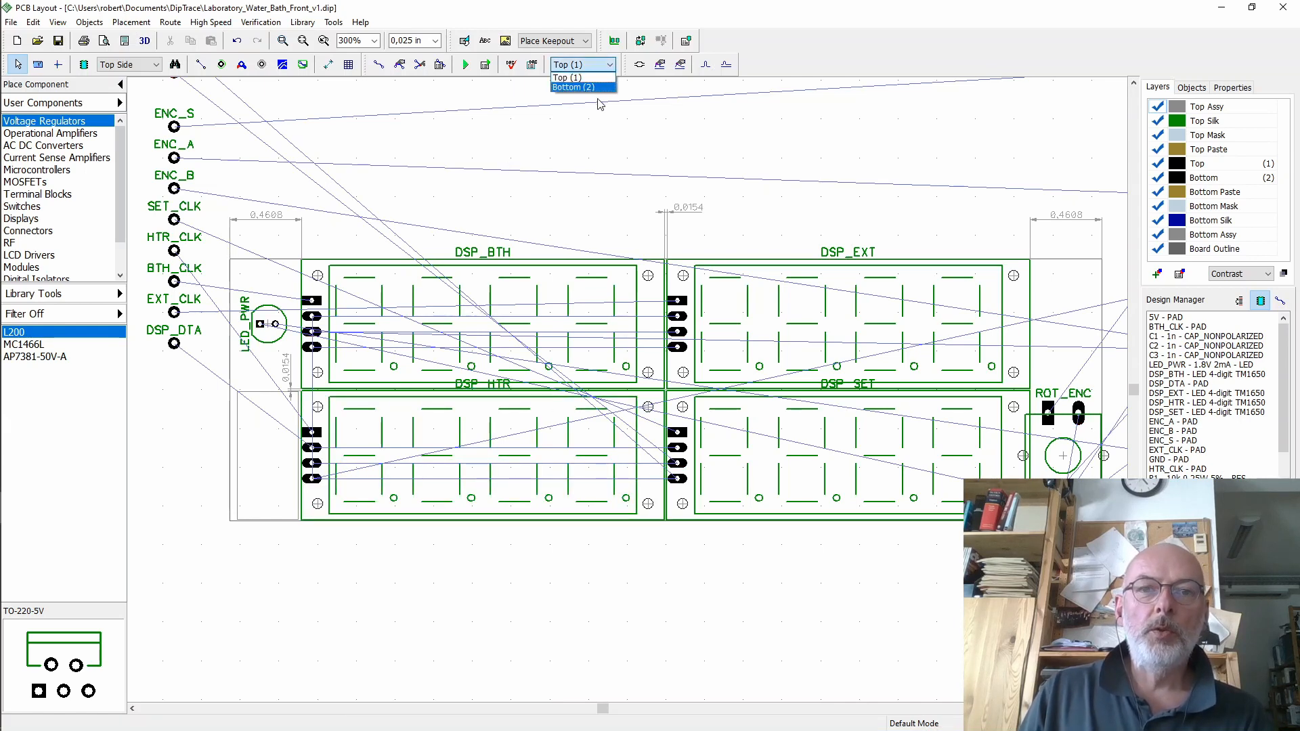
left_click(574, 87)
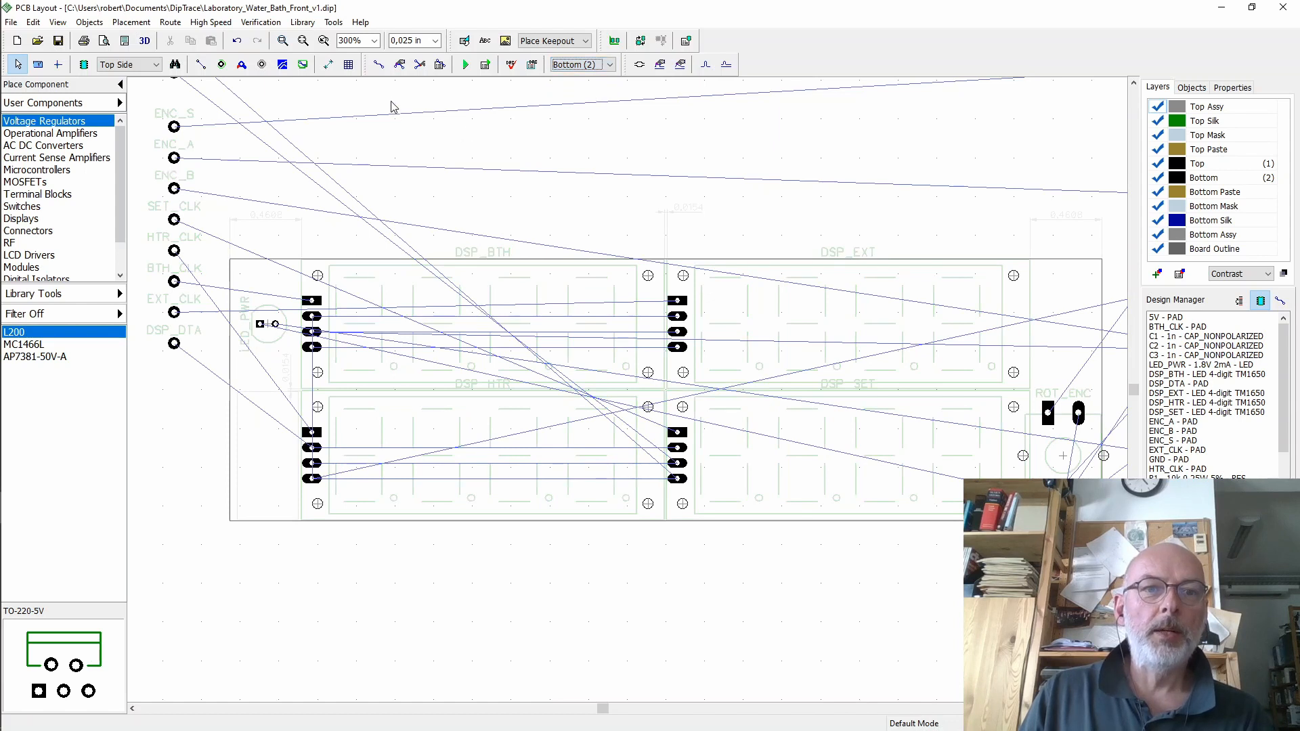
left_click(378, 64)
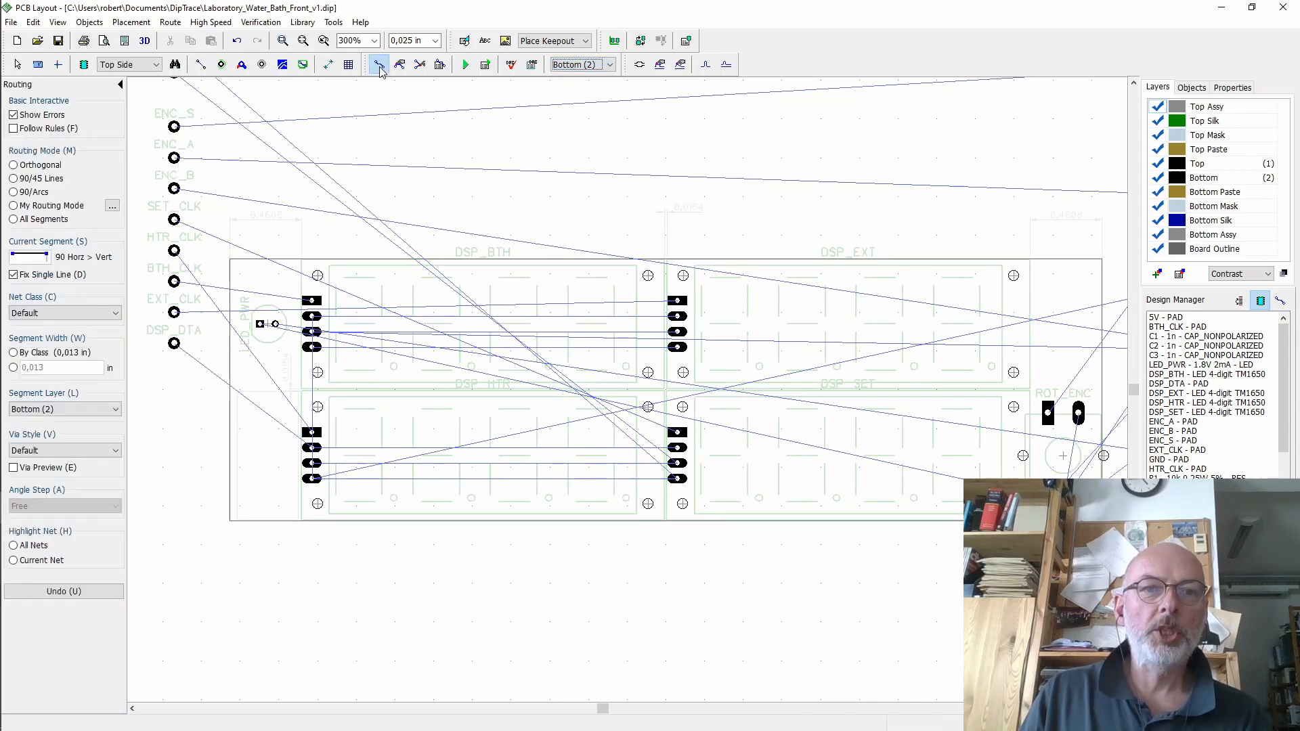
left_click(312, 463)
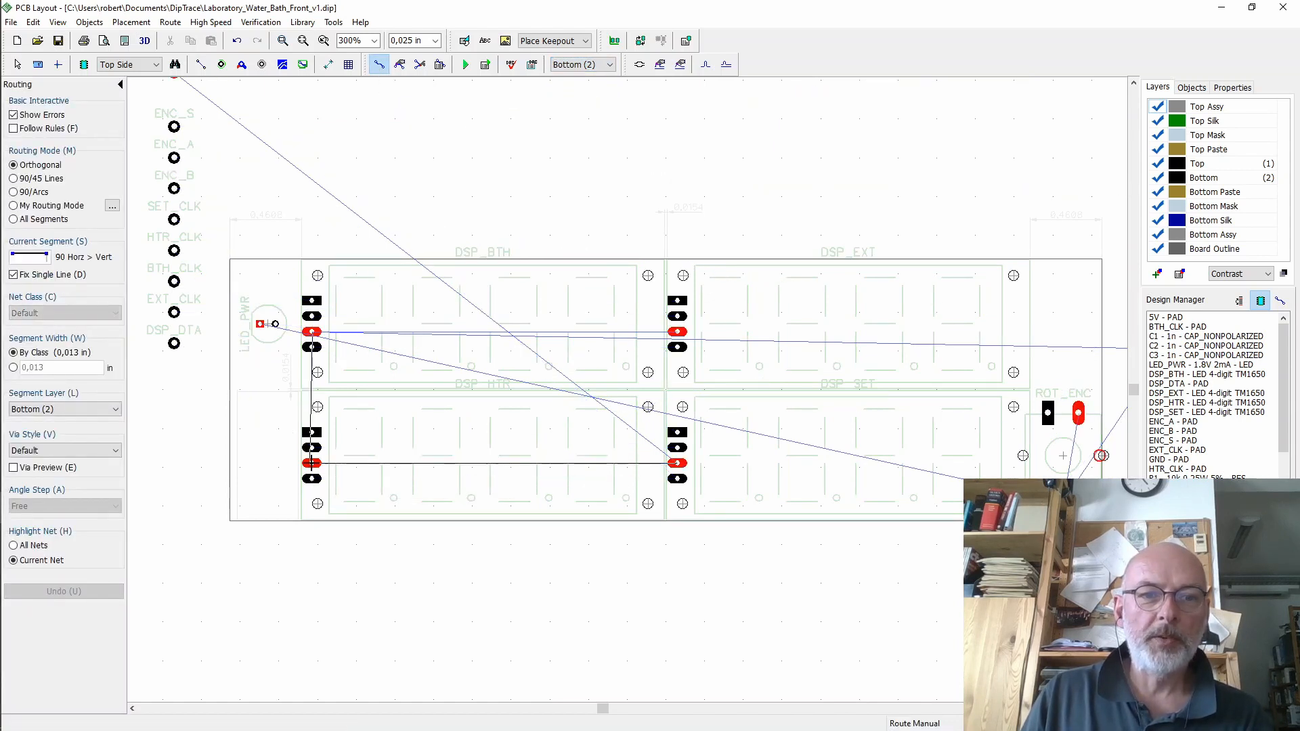
left_click(666, 482)
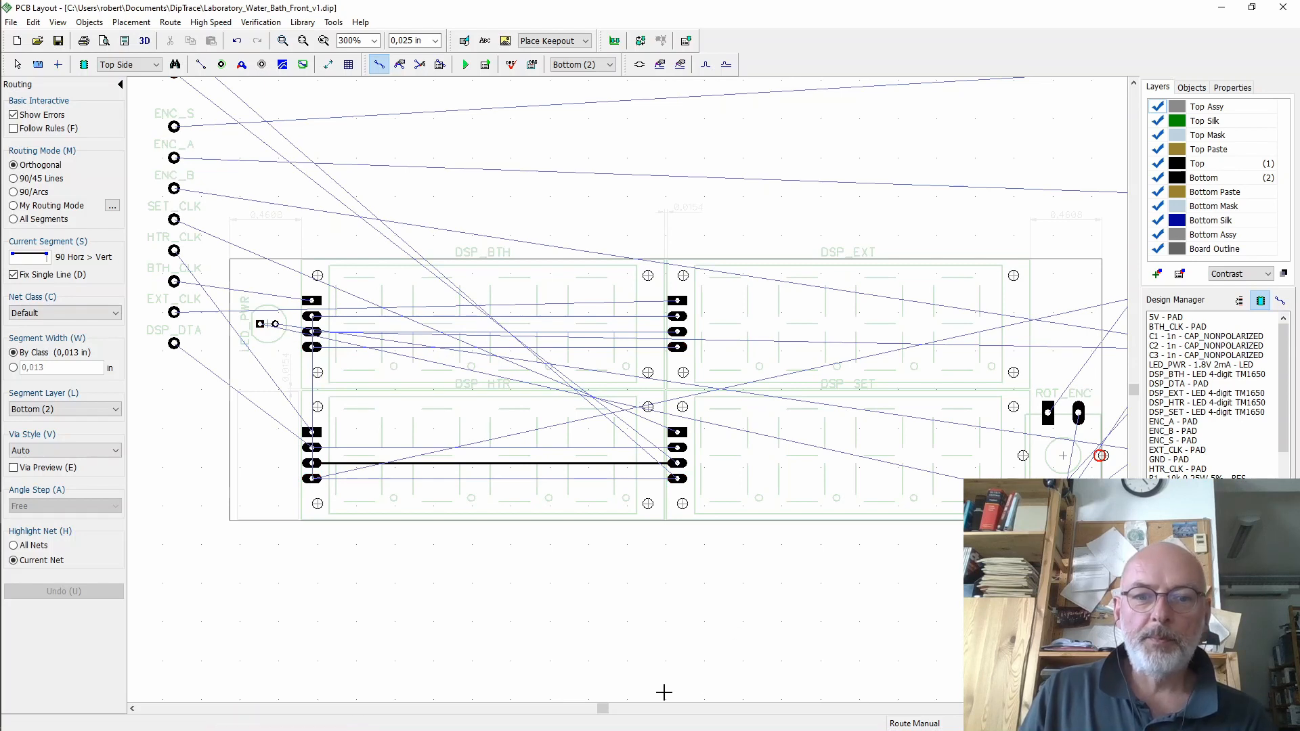
- With Top as the active layer, move resistor R7 just below LED_PWR to X -2,35, Y 0,175 in and rotate it to 180°
left_click_drag(608, 709, 714, 713)
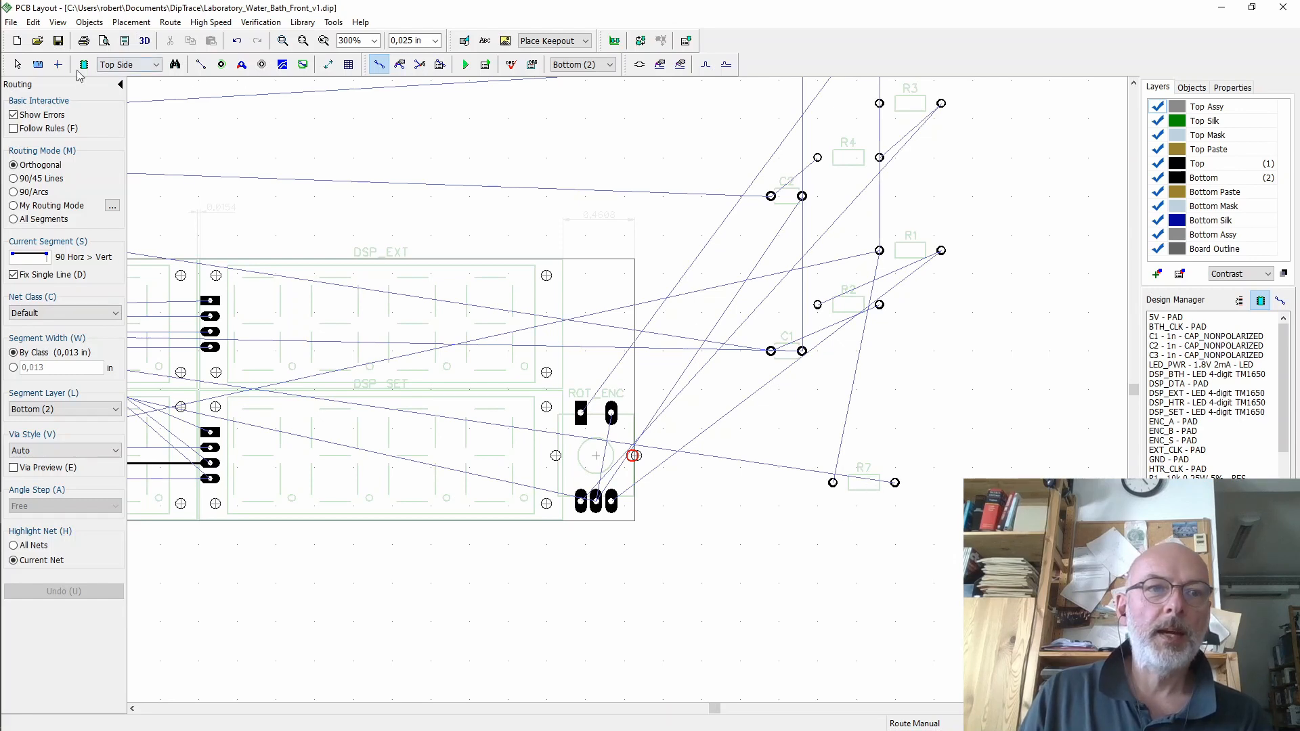
left_click(15, 66)
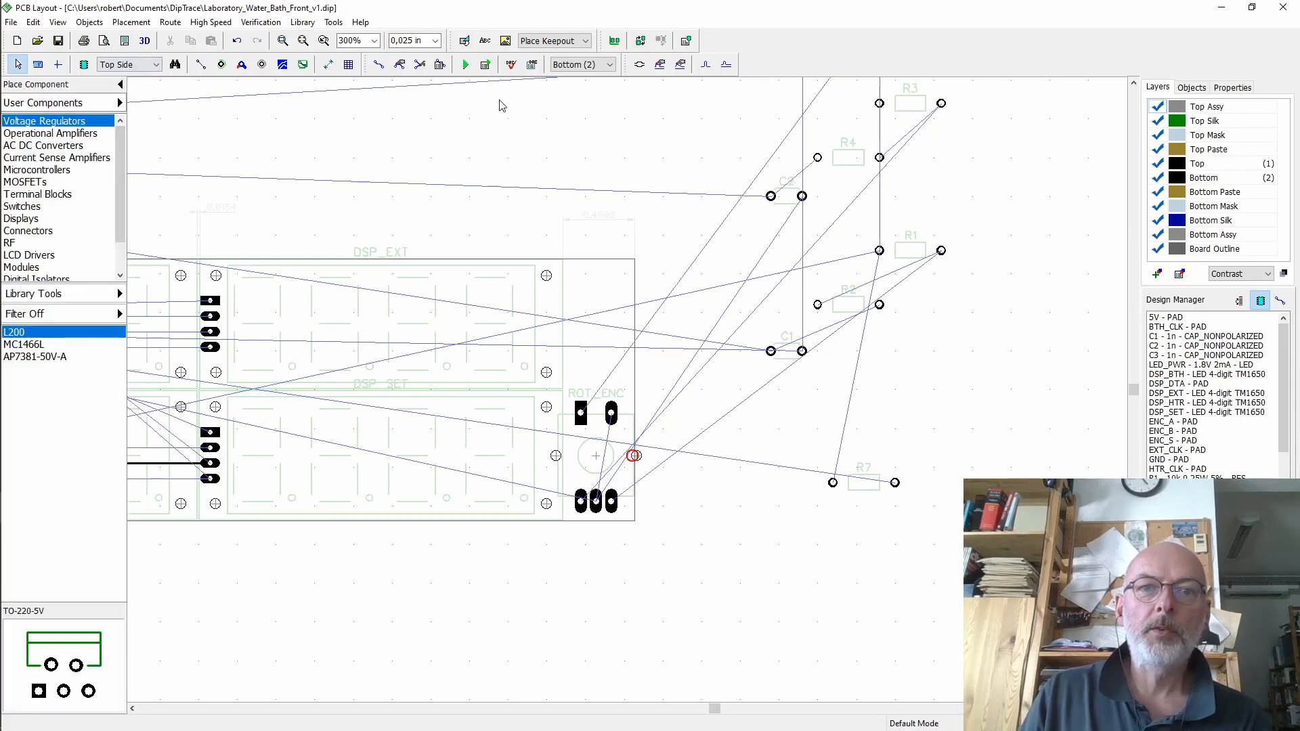
left_click(611, 67)
left_click(589, 78)
left_click_drag(864, 482, 185, 149)
left_click_drag(715, 709, 583, 708)
left_click_drag(732, 151, 382, 369)
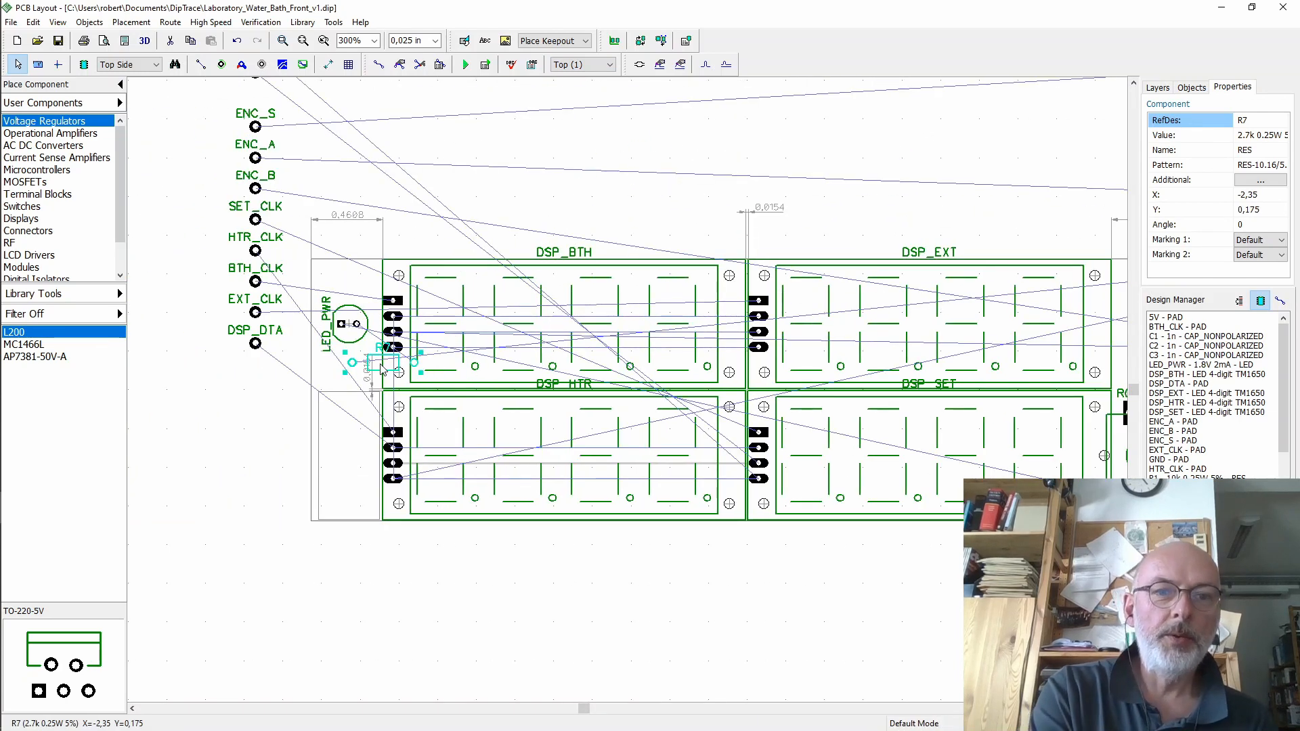
key("r")
key("r")
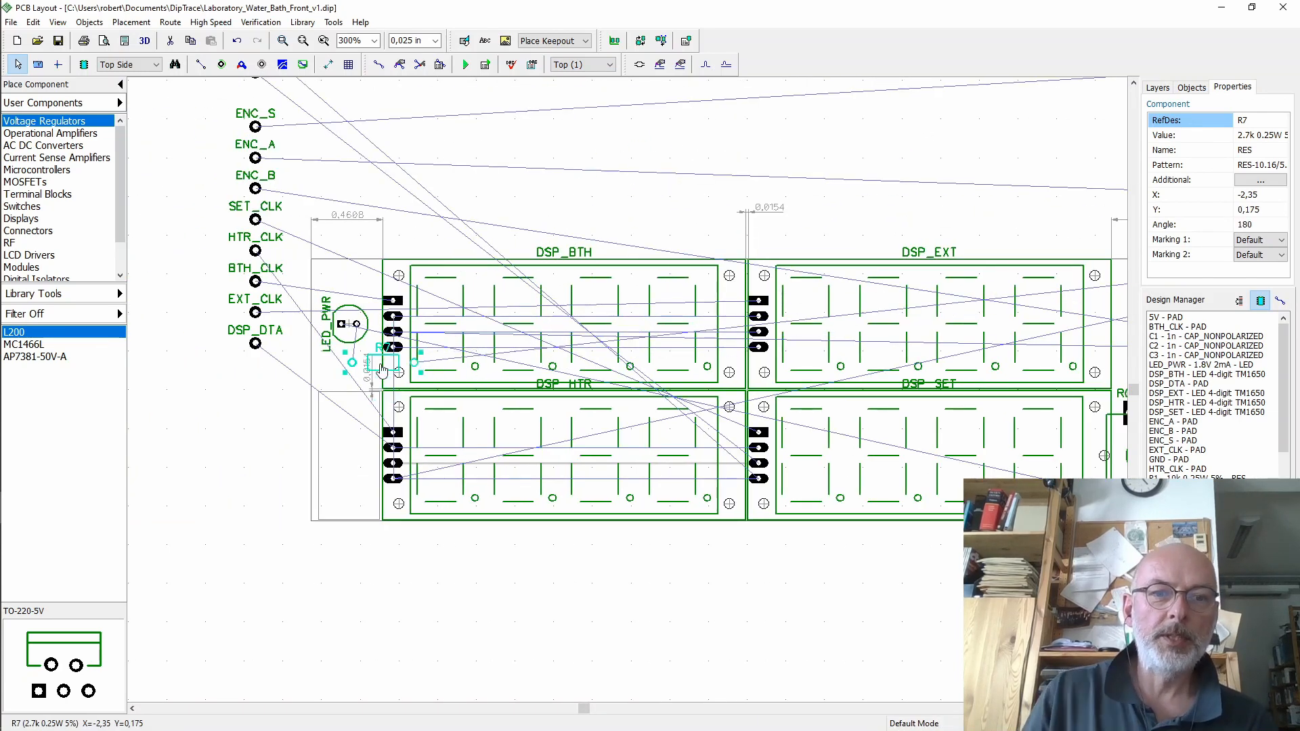
- Try R7 in a vertical orientation at 270° and turn it back to 180°
right_click(382, 369)
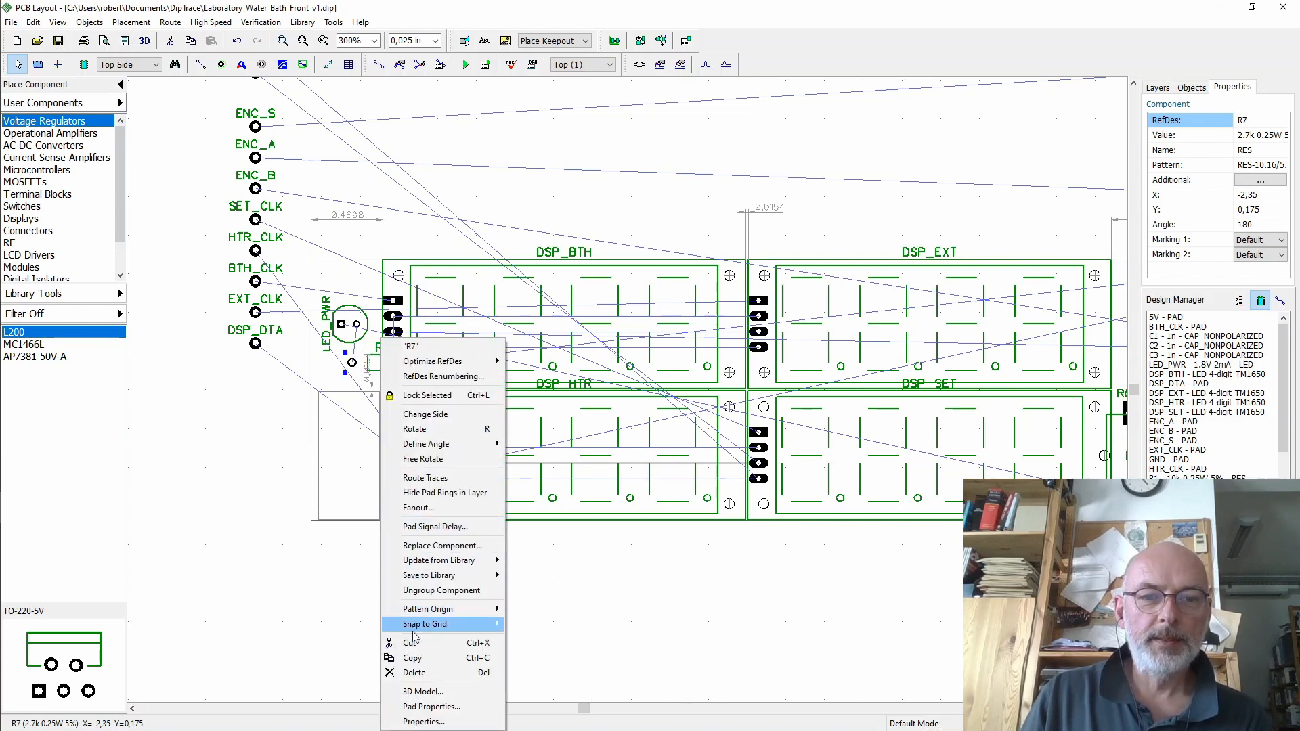
mouse_move(420, 629)
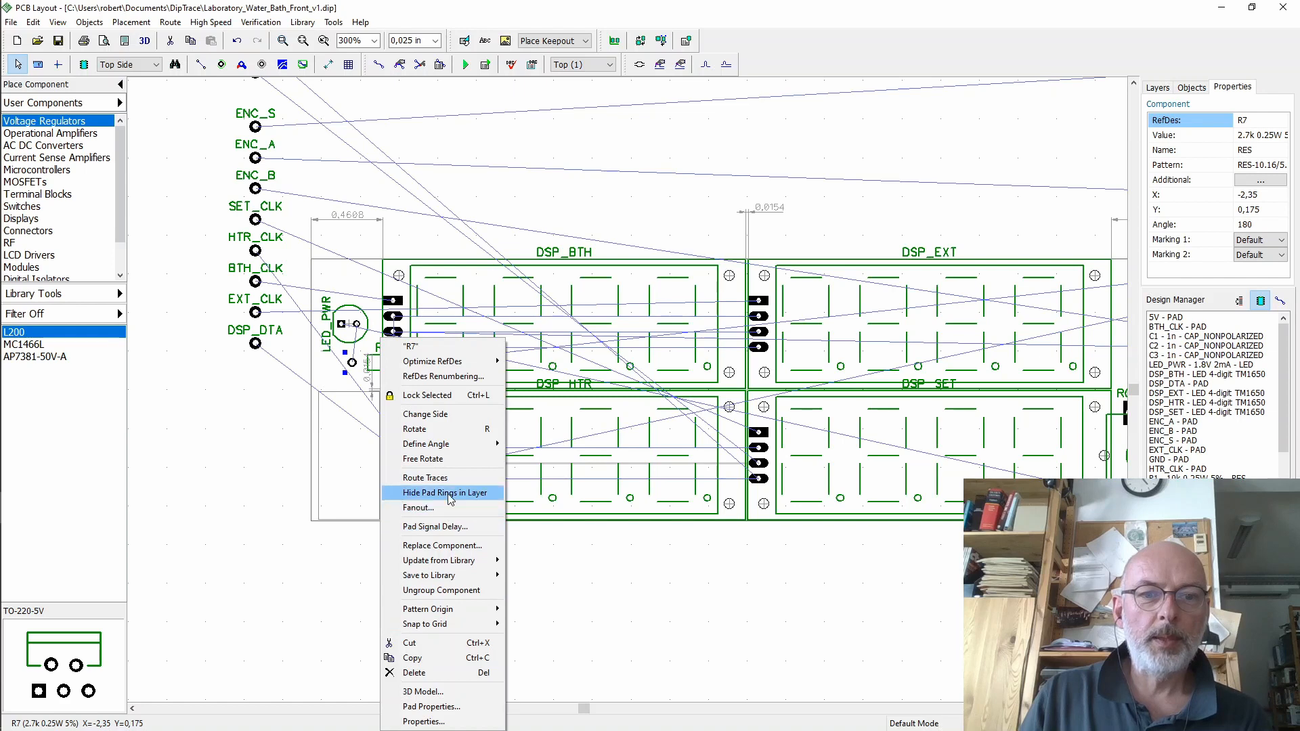
left_click(449, 430)
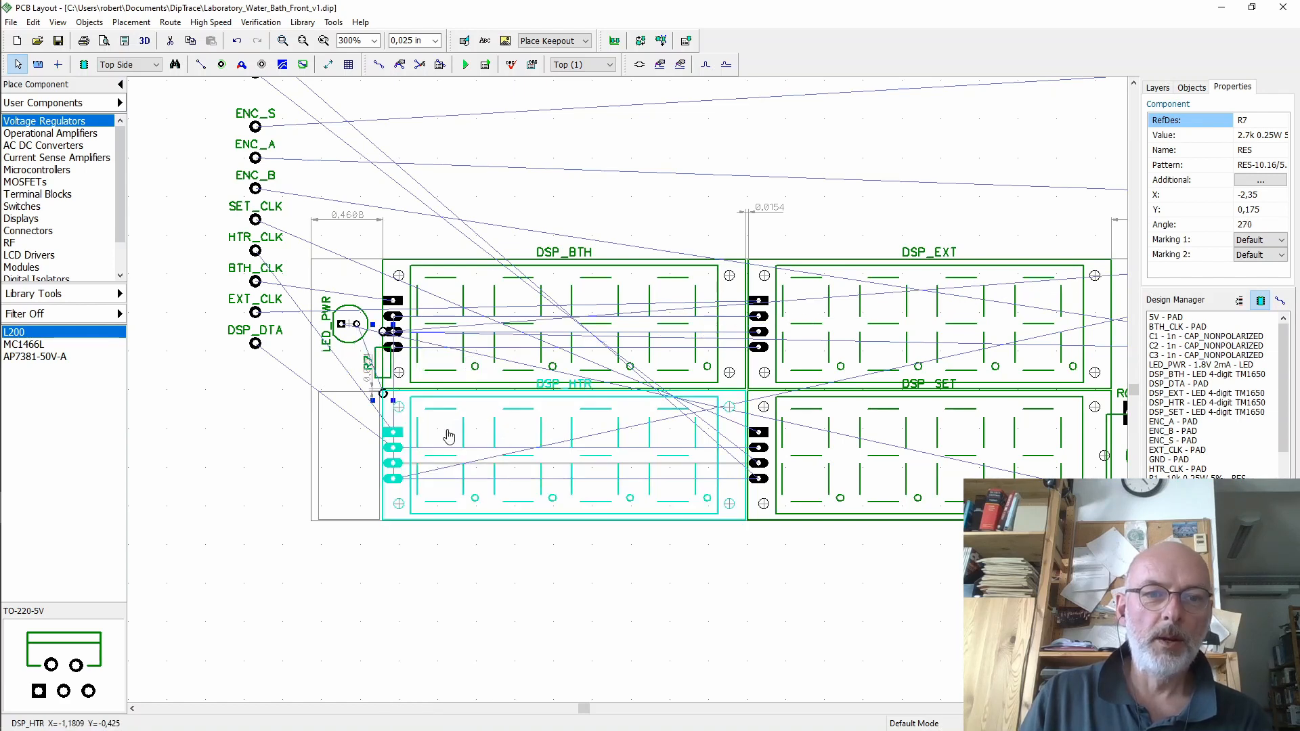
key("r")
key("r")
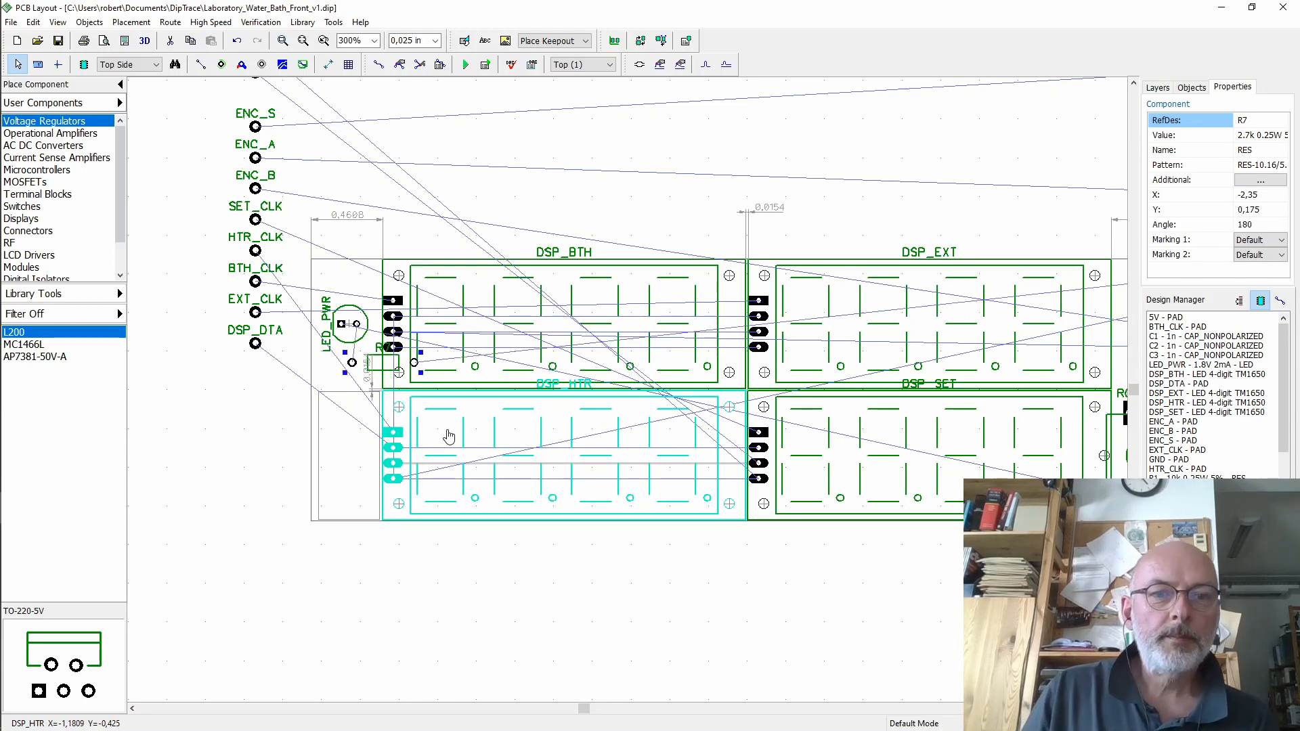
- Rotate LED_PWR to 180° in place
left_click(359, 321)
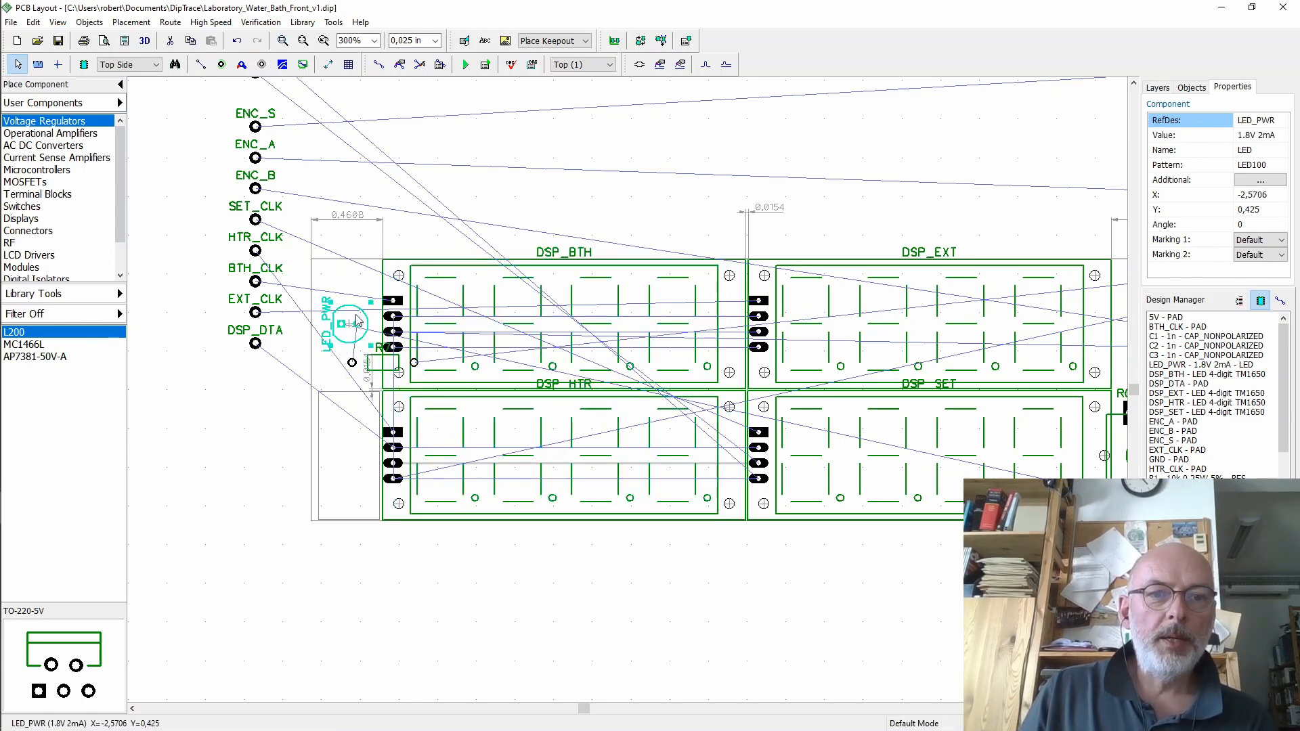
key("r")
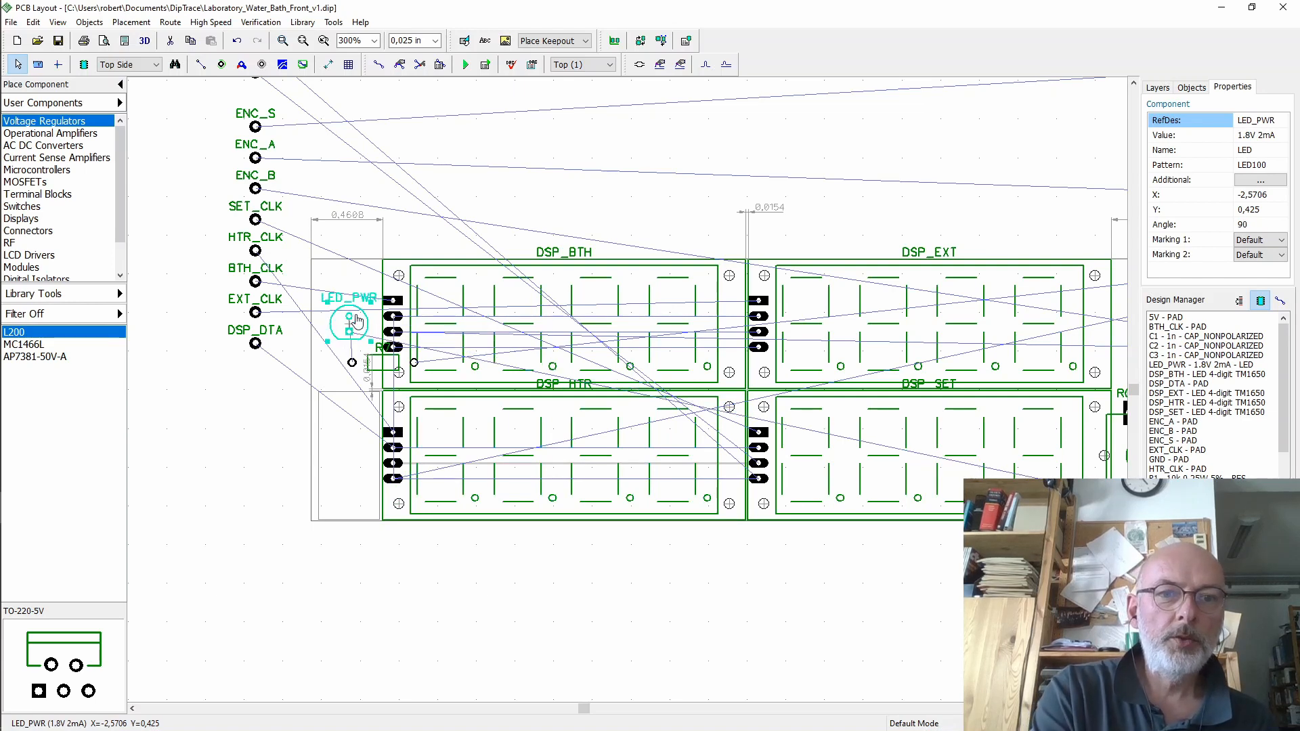
key("r")
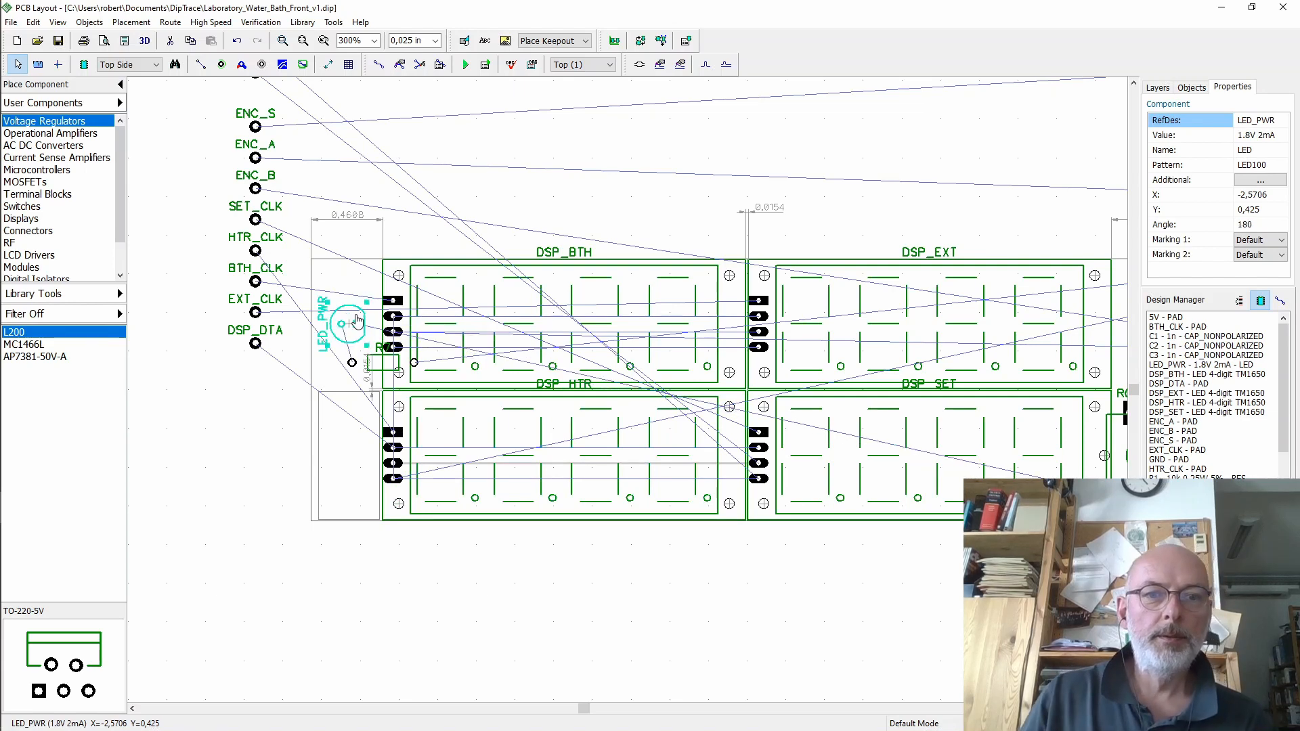
- Manually route an orthogonal trace on the Top layer from LED_PWR's square pad to DSP_BTH's third pad
key("t")
left_click(356, 325)
left_click(393, 332)
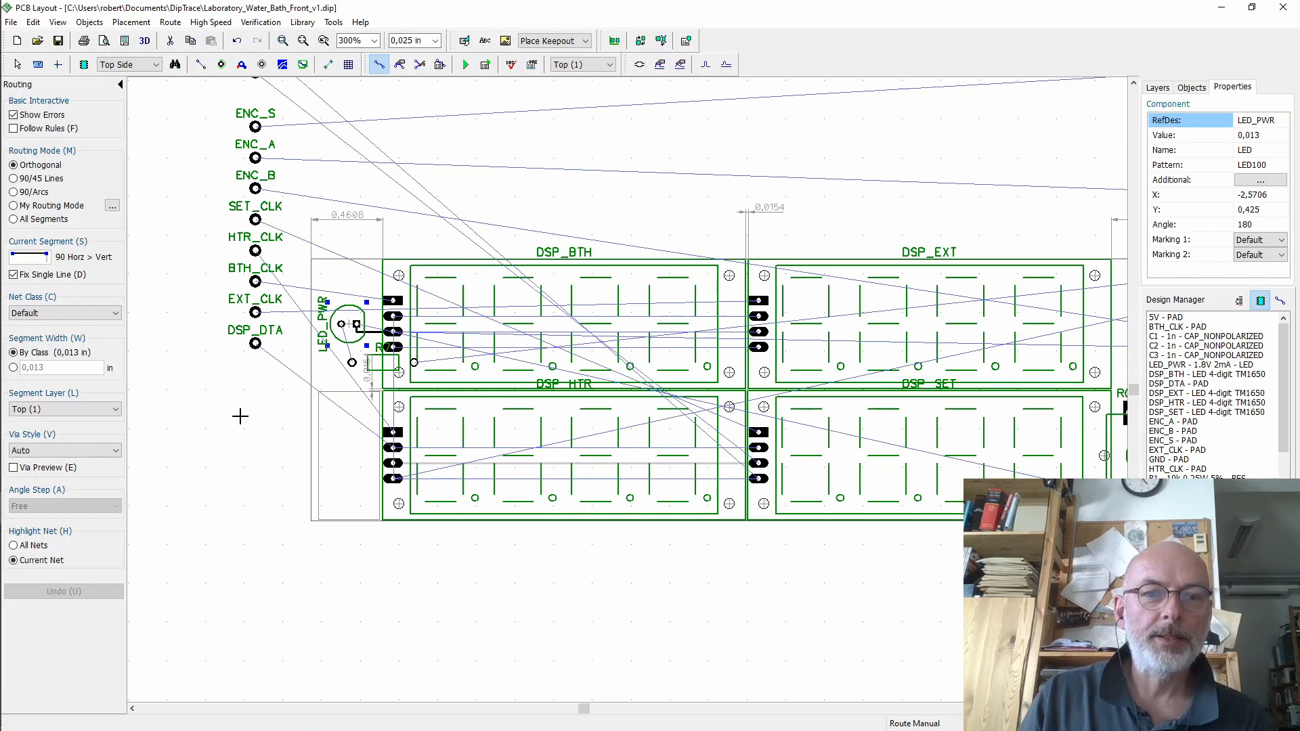
key("Escape")
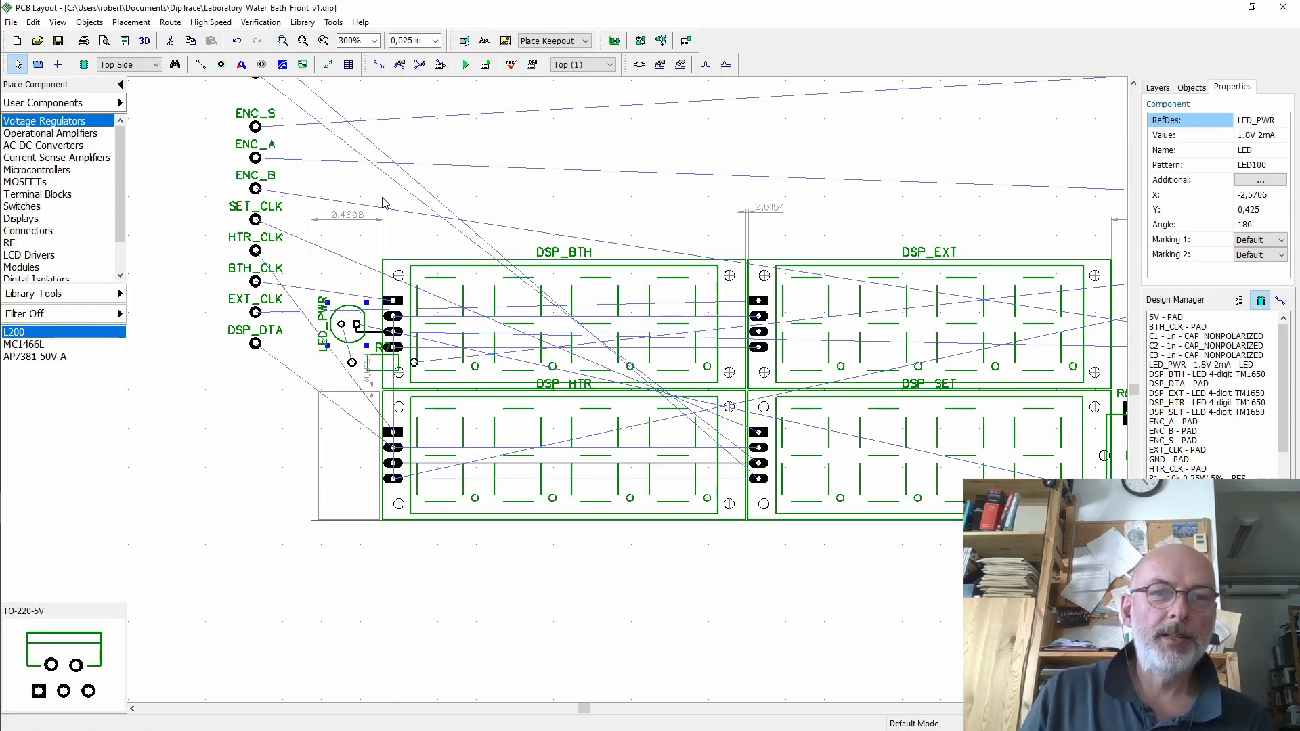
- Change the GND trace between LED_PWR and DSP_BTH's third pad to the Bottom layer
right_click(367, 333)
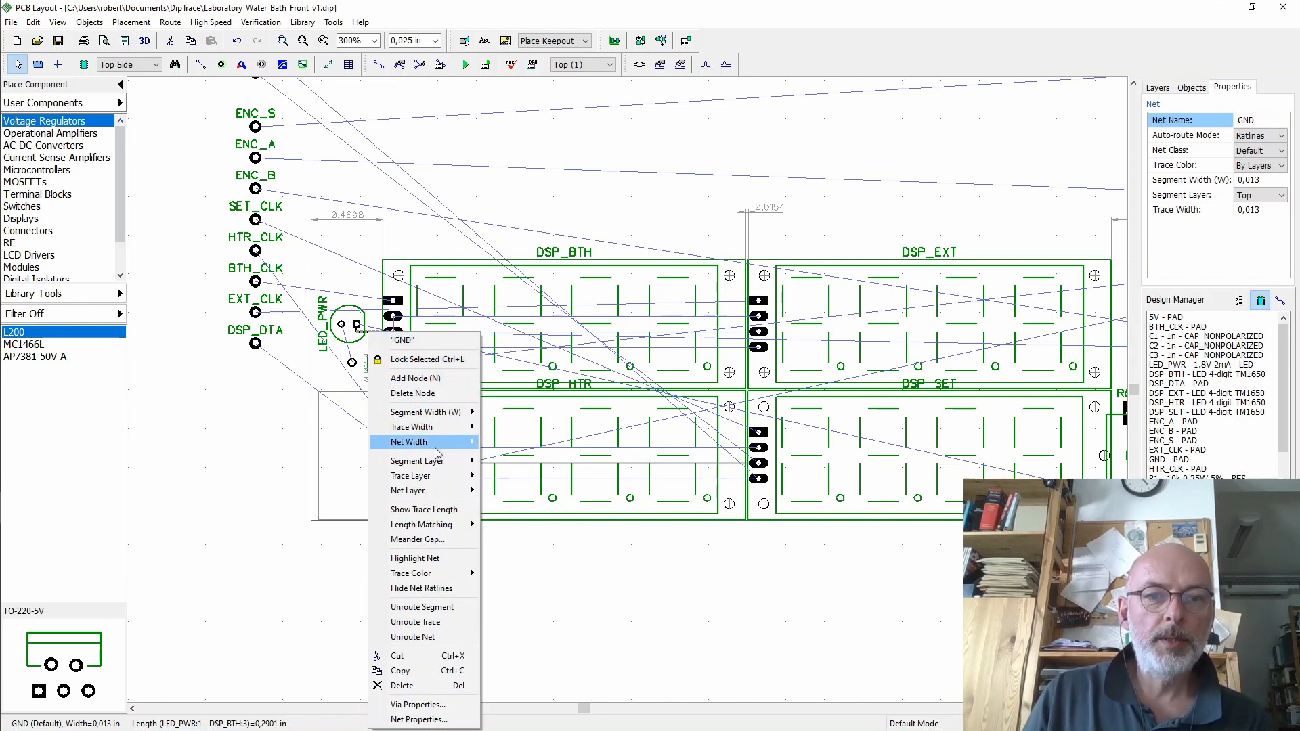
mouse_move(441, 476)
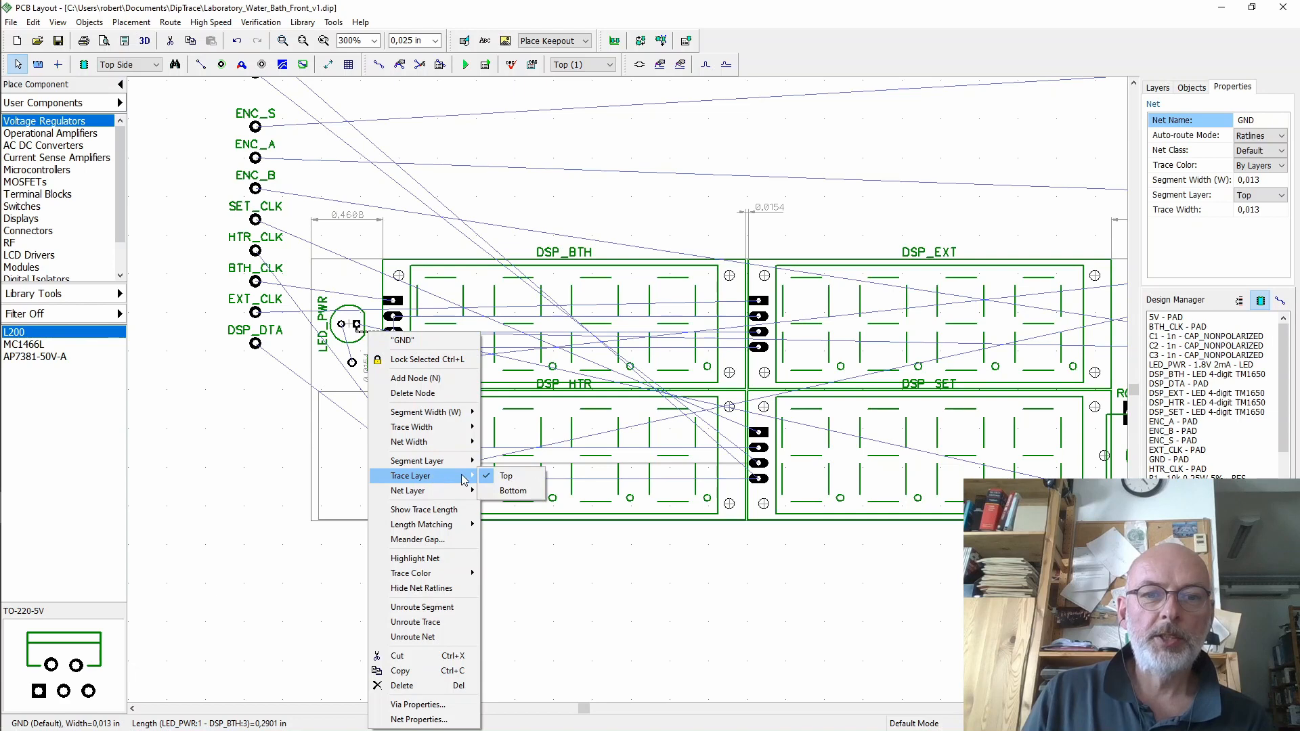
left_click(513, 492)
- Place R7 at X -2,525, Y 0,175 and route its pads on the Bottom layer to LED_PWR's round pad and DSP_BTH's fourth pad
left_click(364, 364)
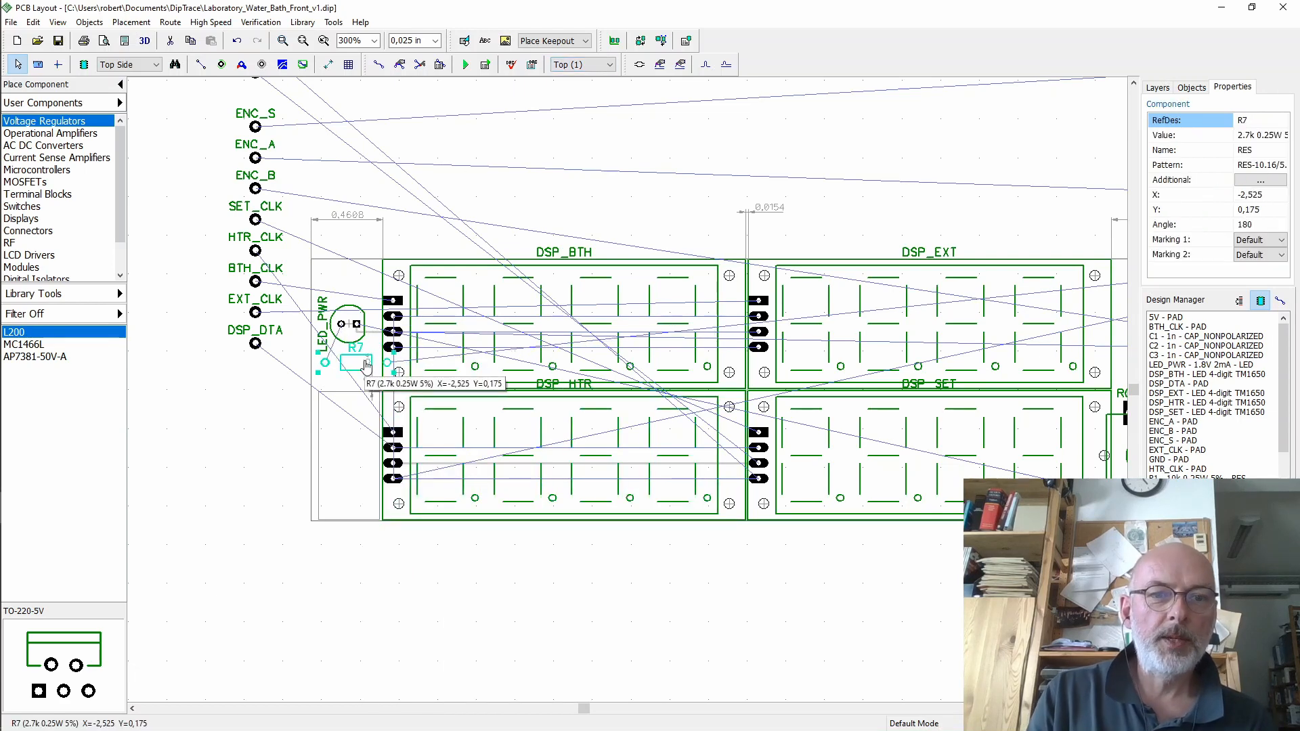
left_click(342, 324)
key("b")
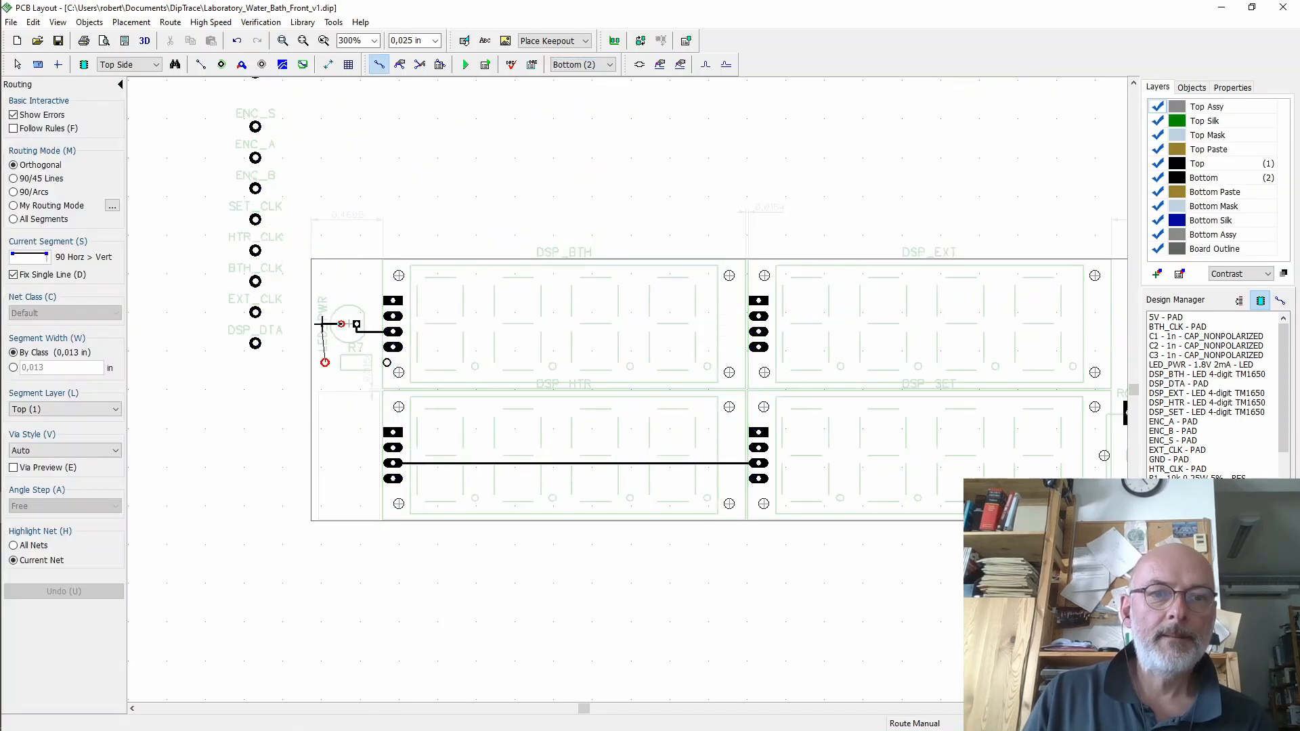
left_click(325, 363)
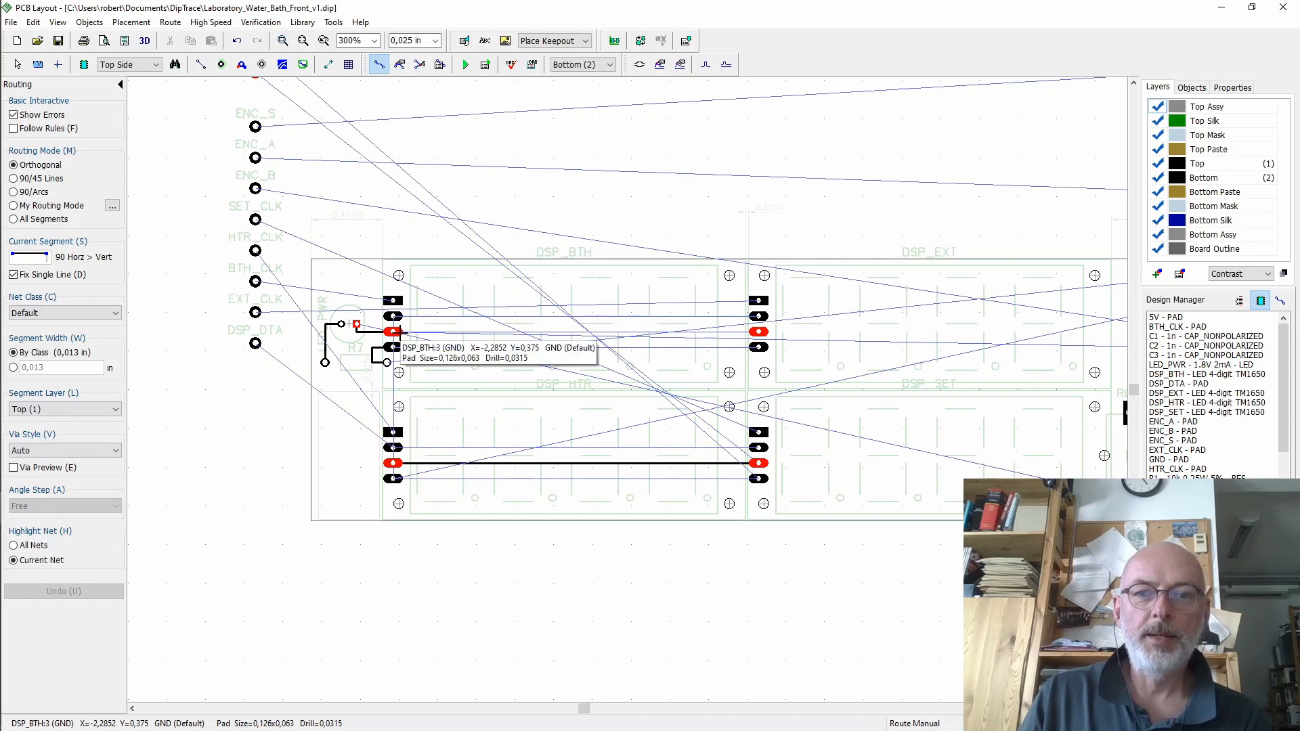
- Route straight Bottom-layer traces joining the third and fourth pads of DSP_BTH and DSP_EXT, and the fourth pads of DSP_HTR and DSP_SET
left_click(395, 332)
left_click(759, 331)
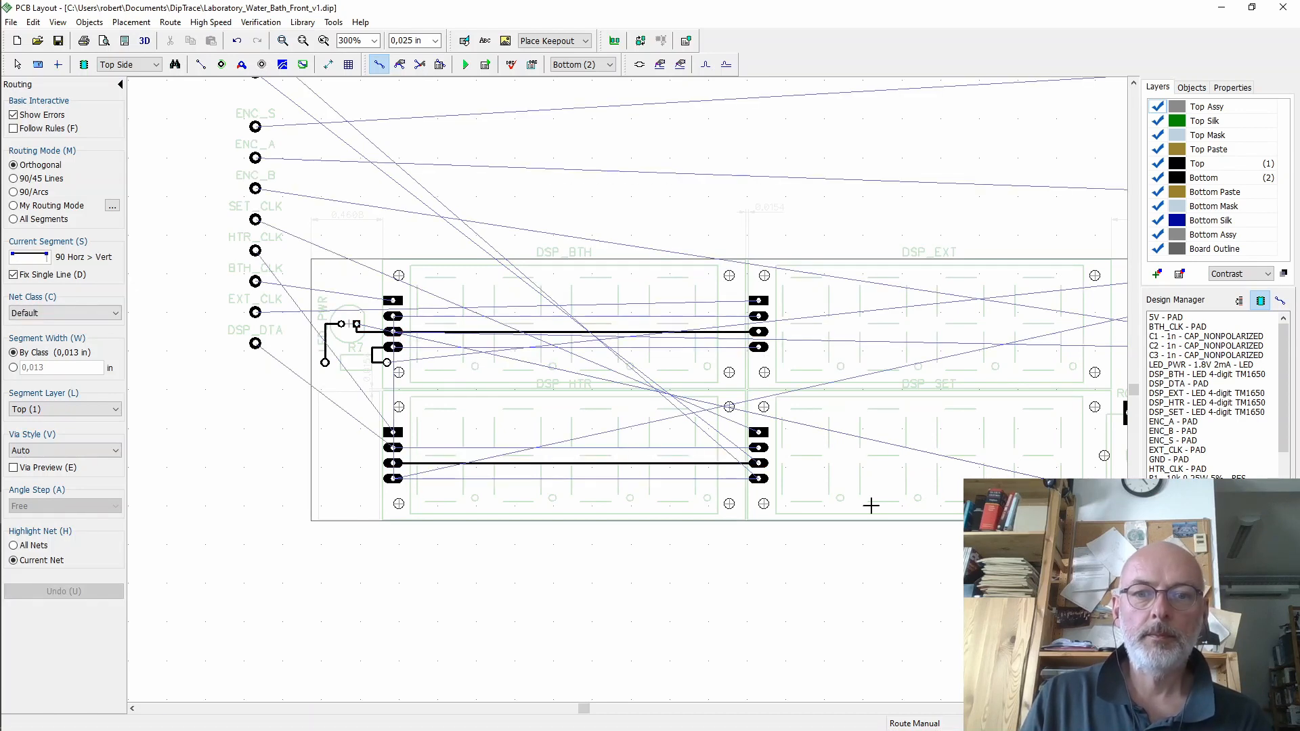
left_click(373, 478)
left_click(738, 479)
left_click(373, 347)
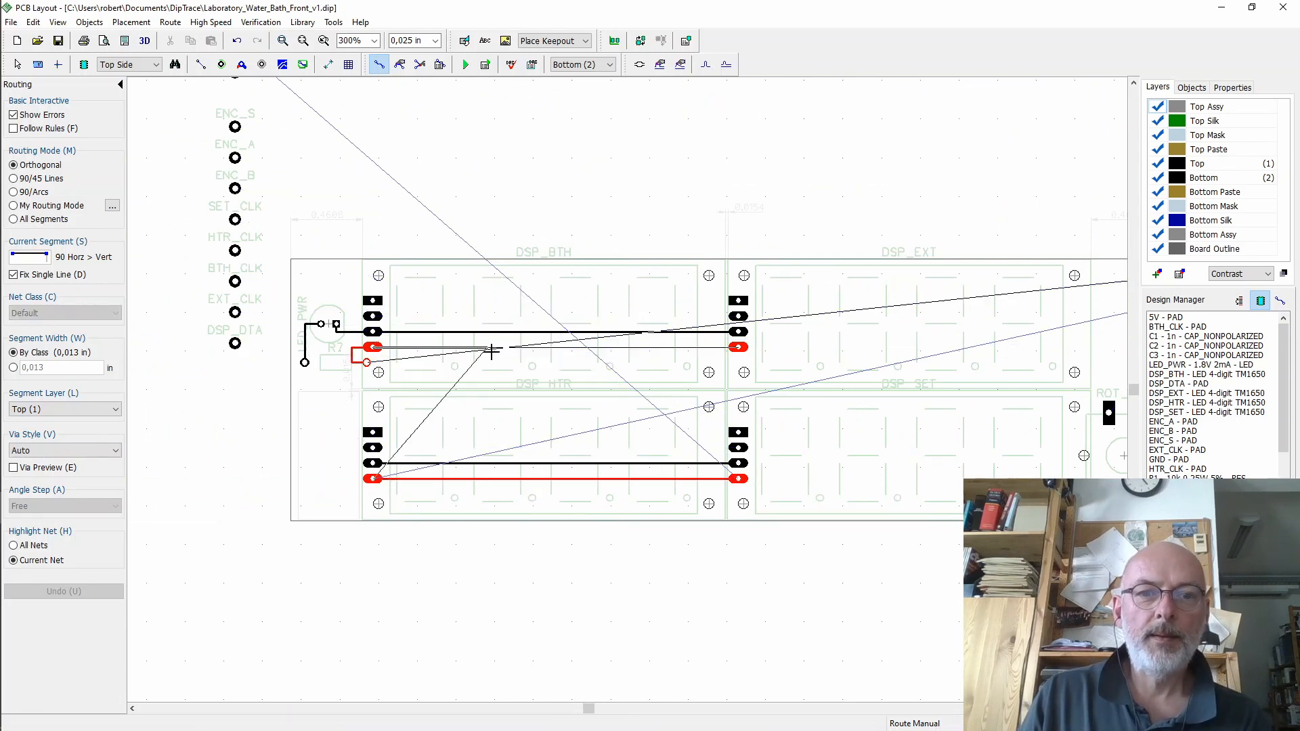
left_click(739, 347)
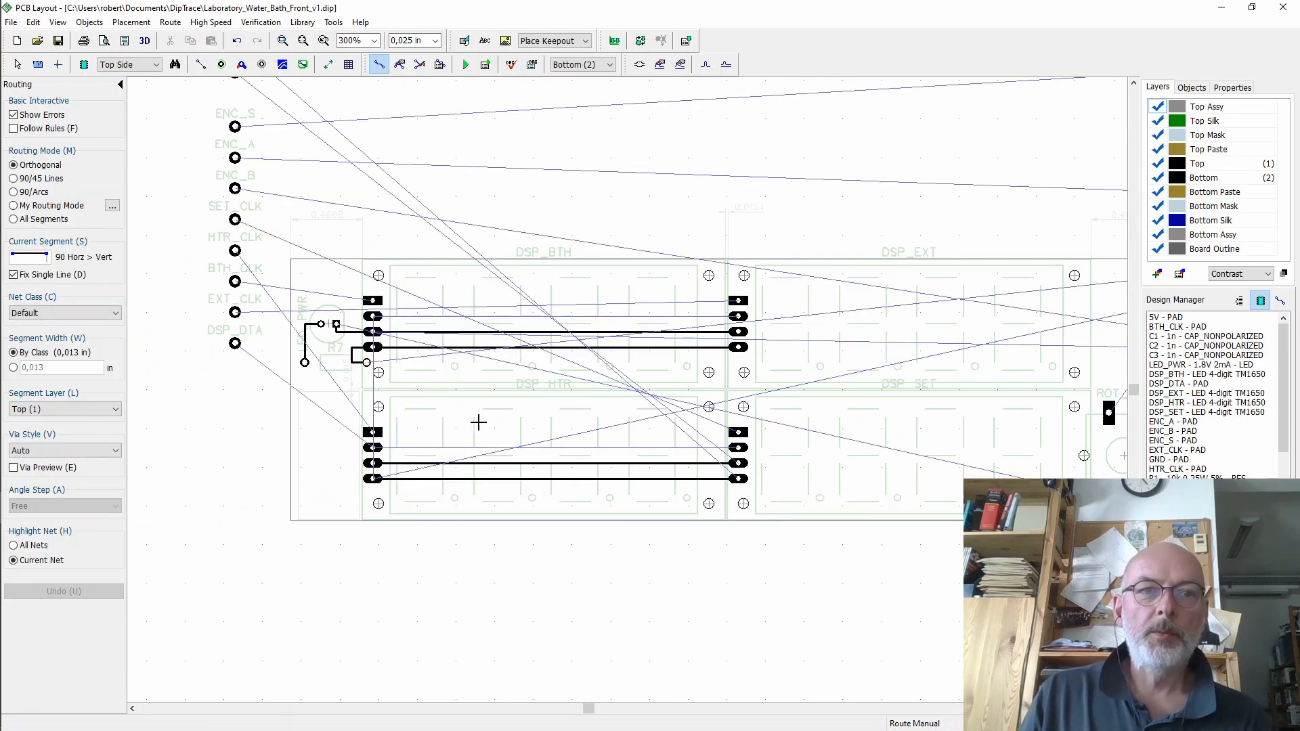
- Move the GND pad into DSP_SET's lower area at X 0,825, Y -0,675
left_click(1134, 83)
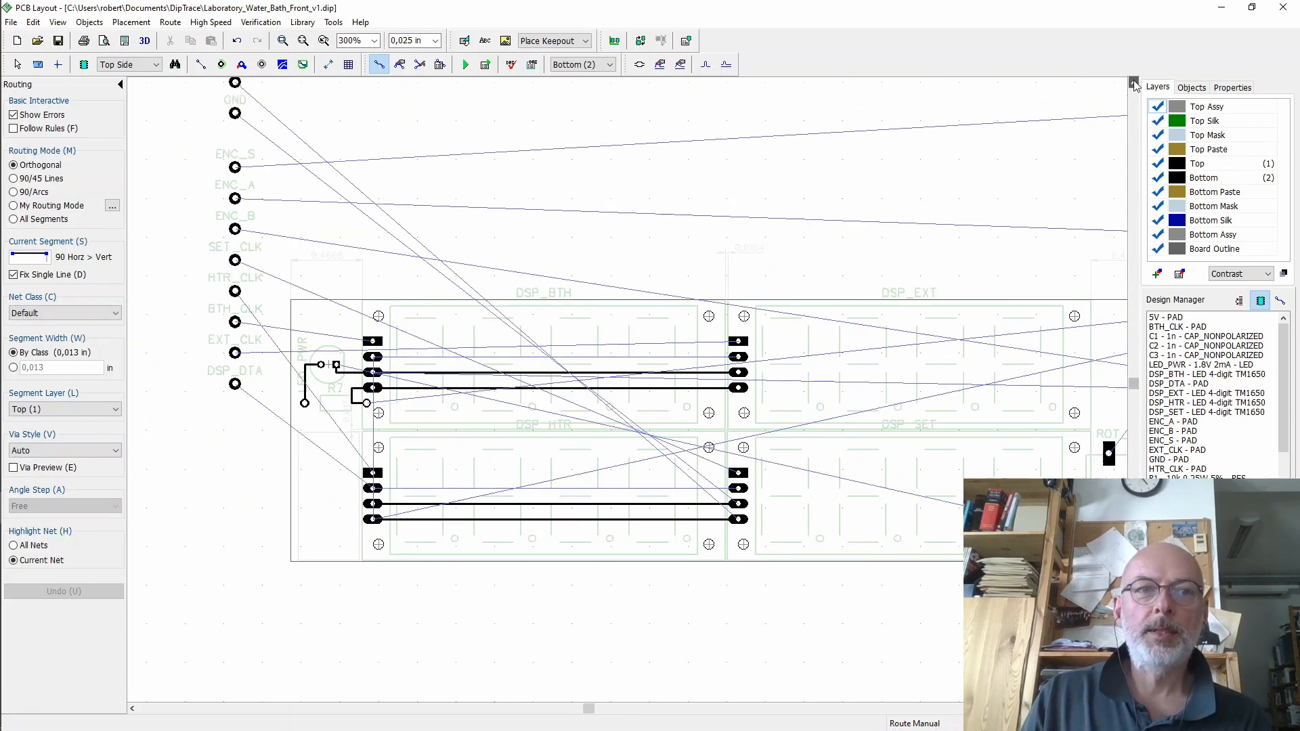
left_click(1134, 82)
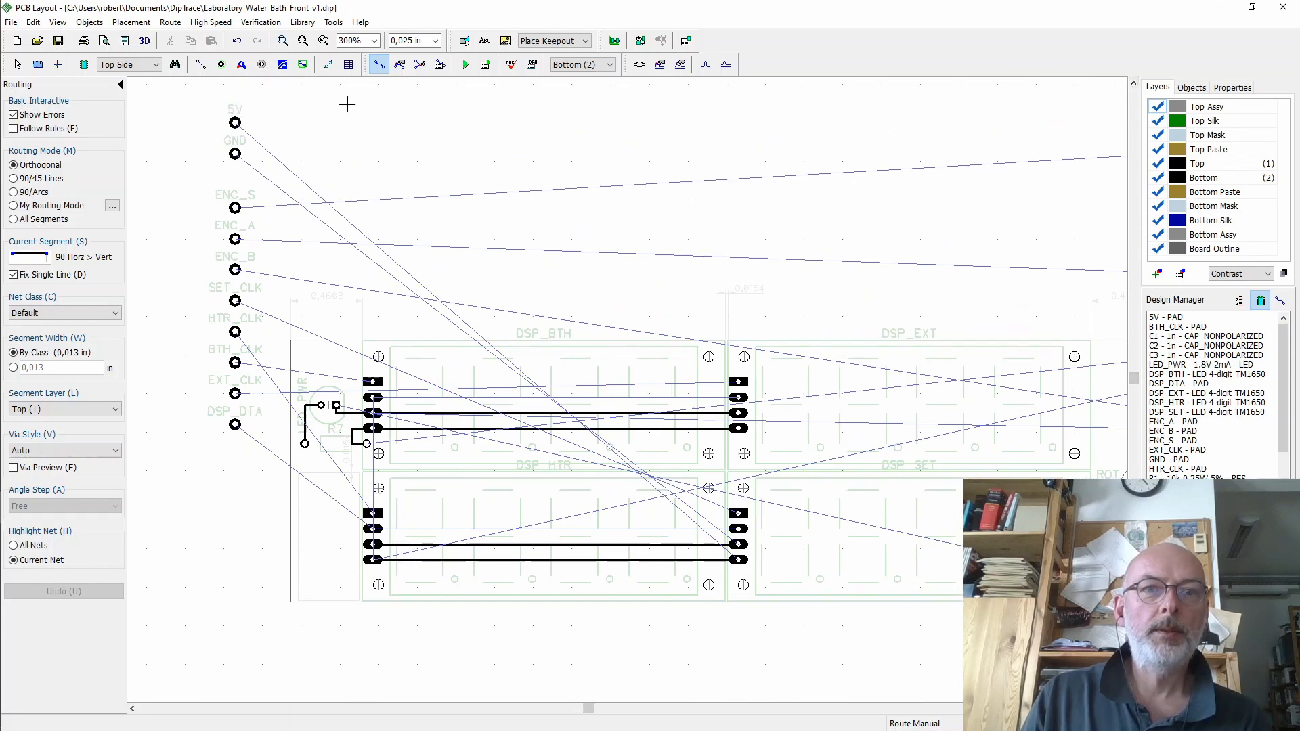
left_click(17, 65)
left_click_drag(242, 166, 861, 587)
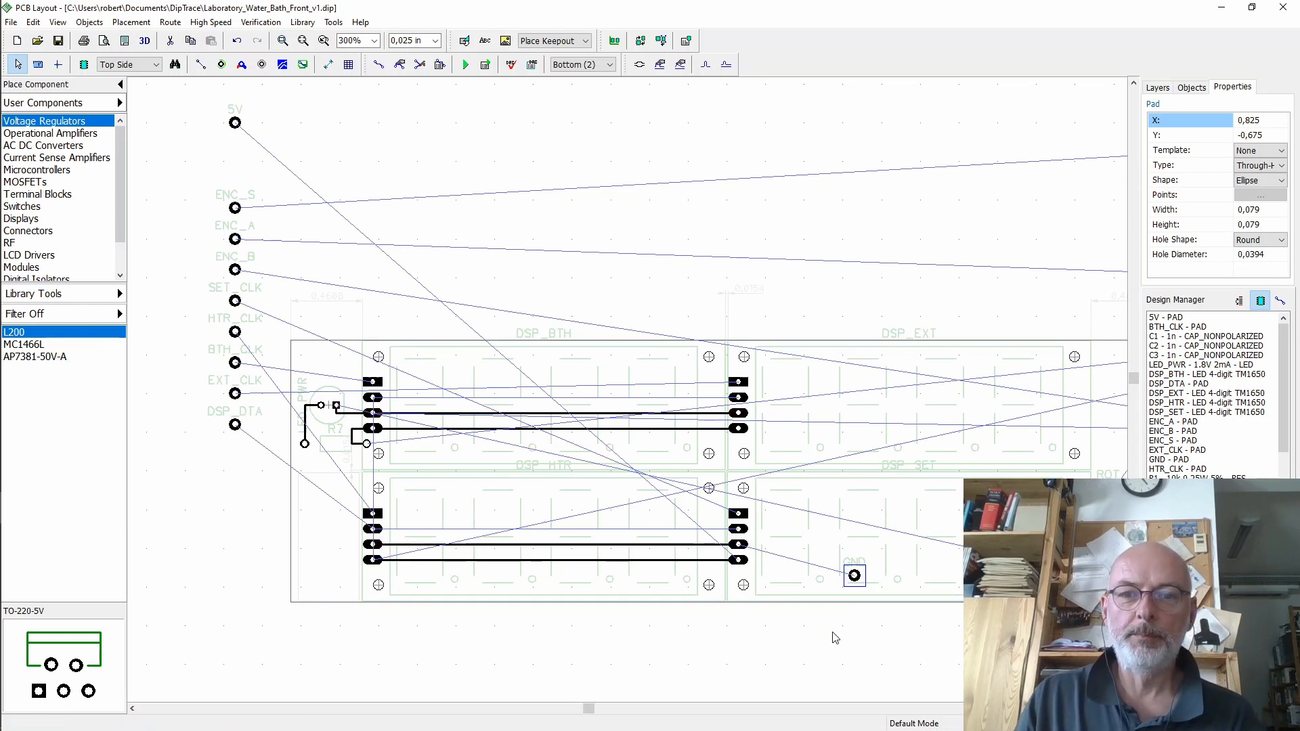
- With Bottom as the active layer, manually route an orthogonal trace from DSP_SET's third pad to the GND pad
left_click(609, 65)
left_click(601, 77)
left_click(609, 65)
left_click(595, 86)
left_click(379, 64)
left_click(739, 545)
left_click(855, 576)
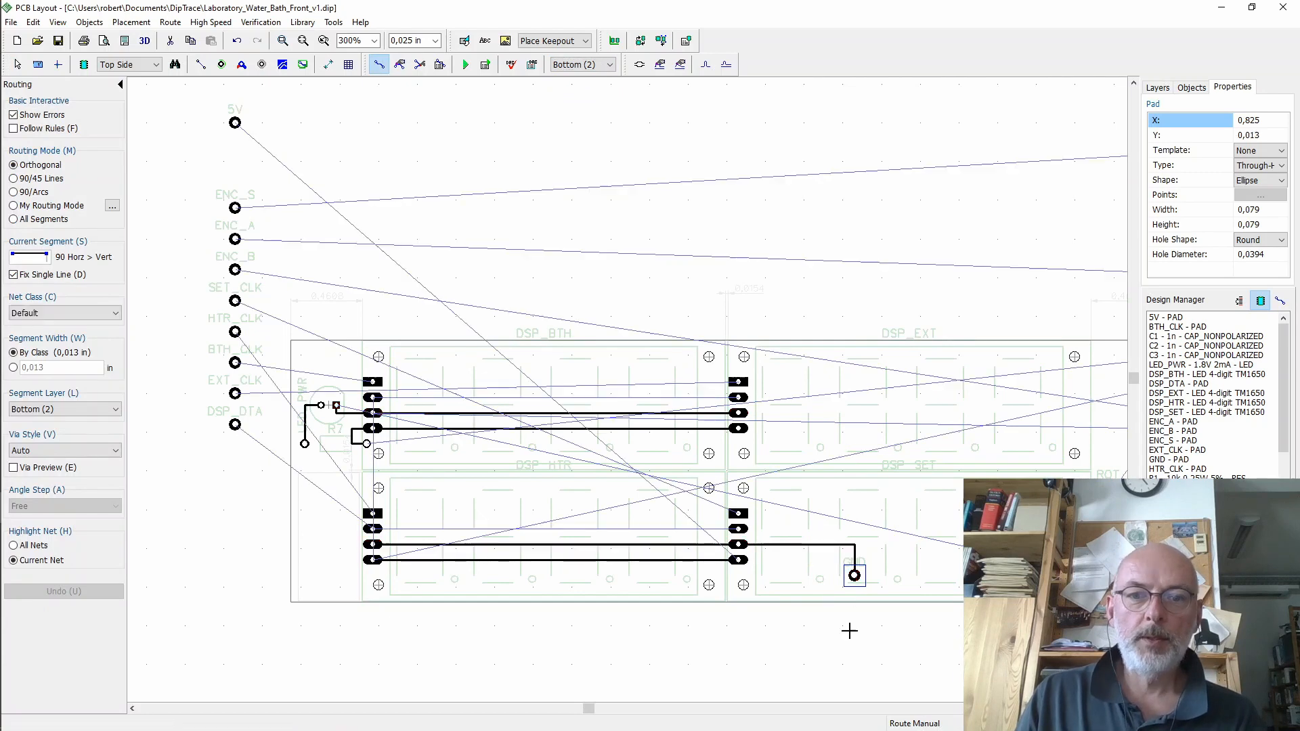
key("Escape")
- Move the 5V pad beside GND to X 0,7, Y -0,675 and route DSP_SET's fourth pad to it on the Bottom layer
left_click_drag(235, 122, 835, 575)
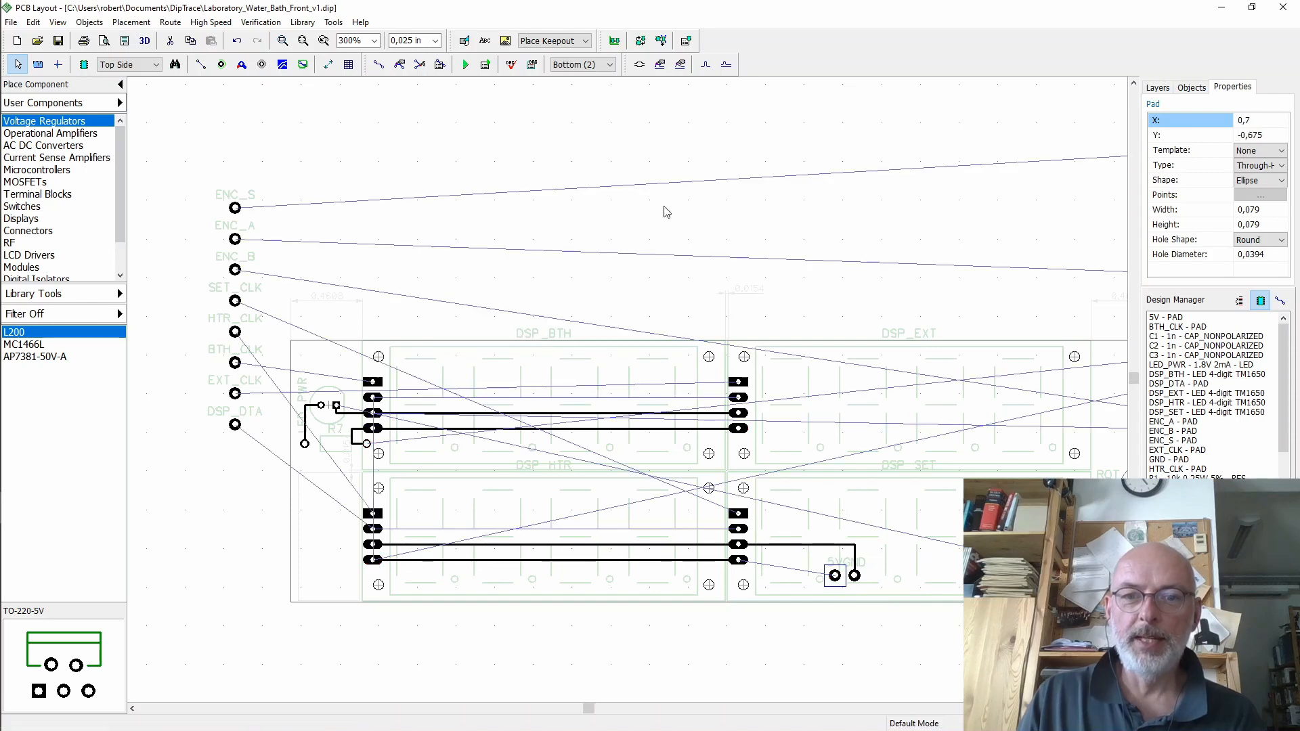
left_click(379, 64)
left_click(745, 561)
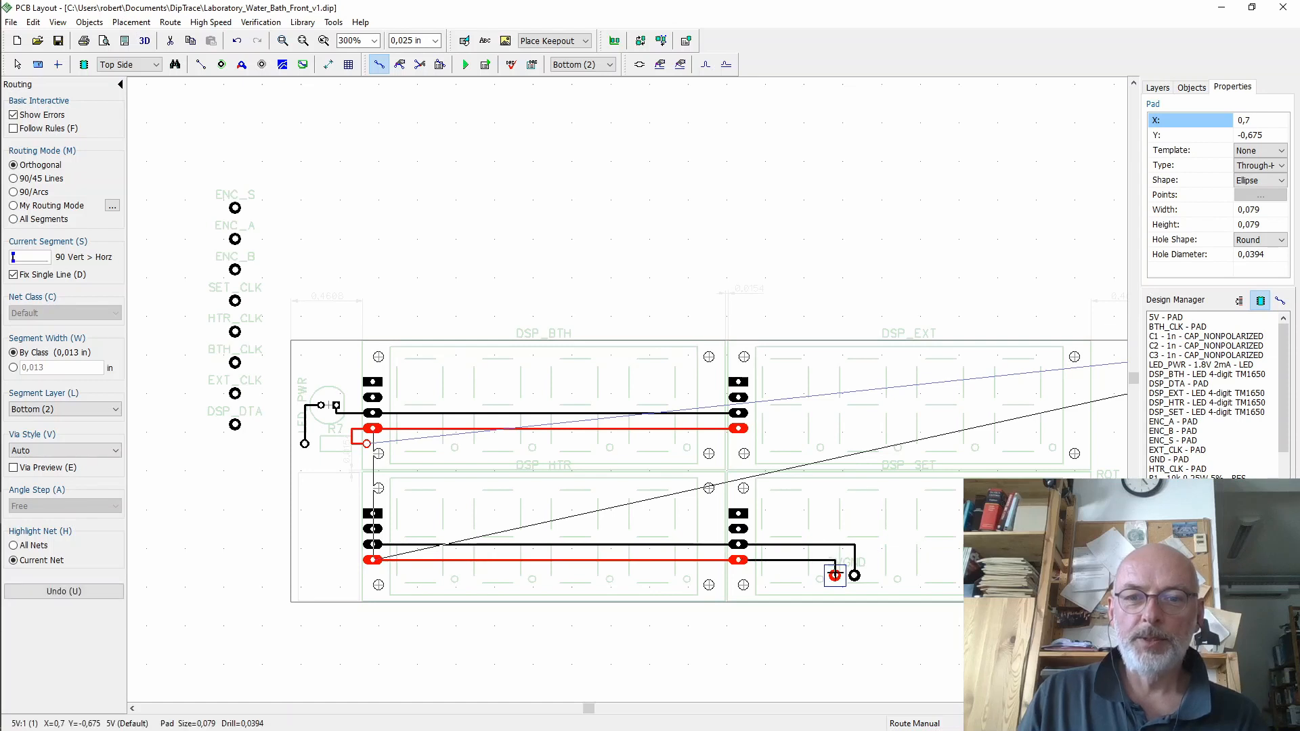
left_click(835, 575)
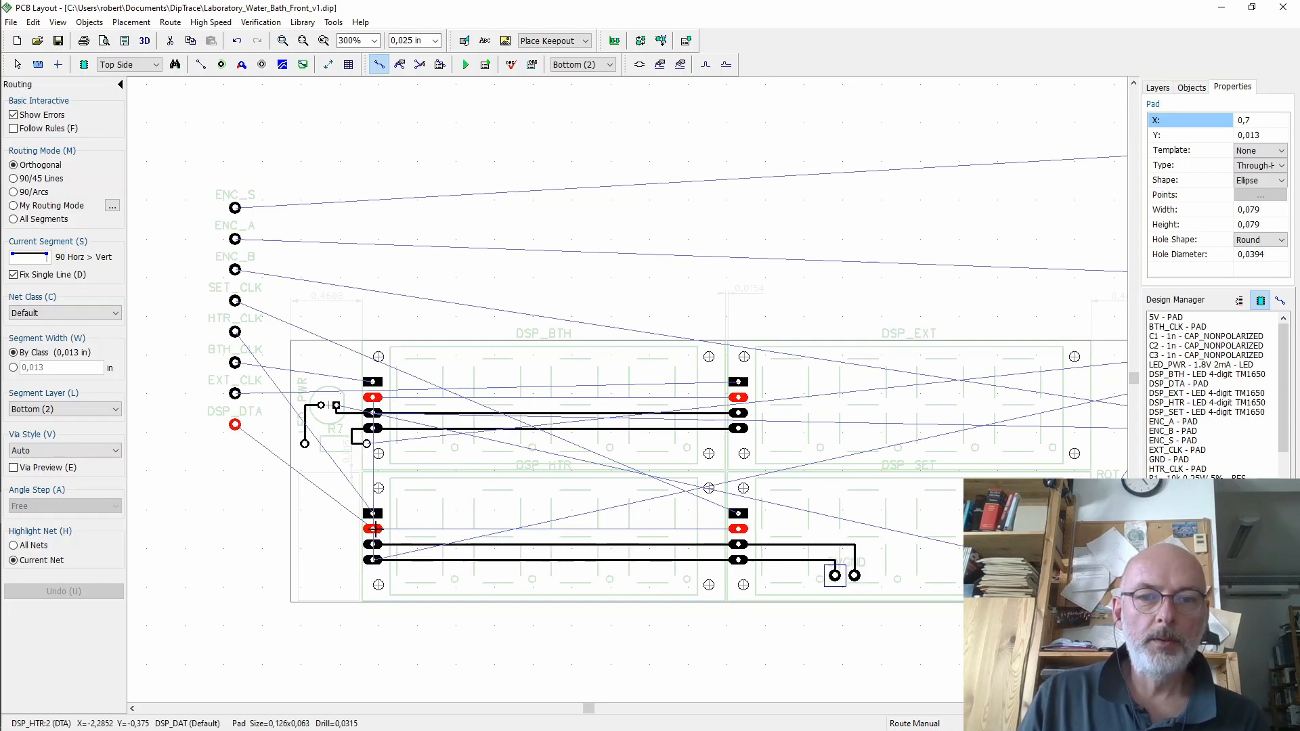
- Route straight Bottom-layer traces joining the second pads of DSP_HTR and DSP_SET, and of DSP_BTH and DSP_EXT
left_click(374, 529)
left_click(738, 529)
left_click(374, 398)
left_click(738, 397)
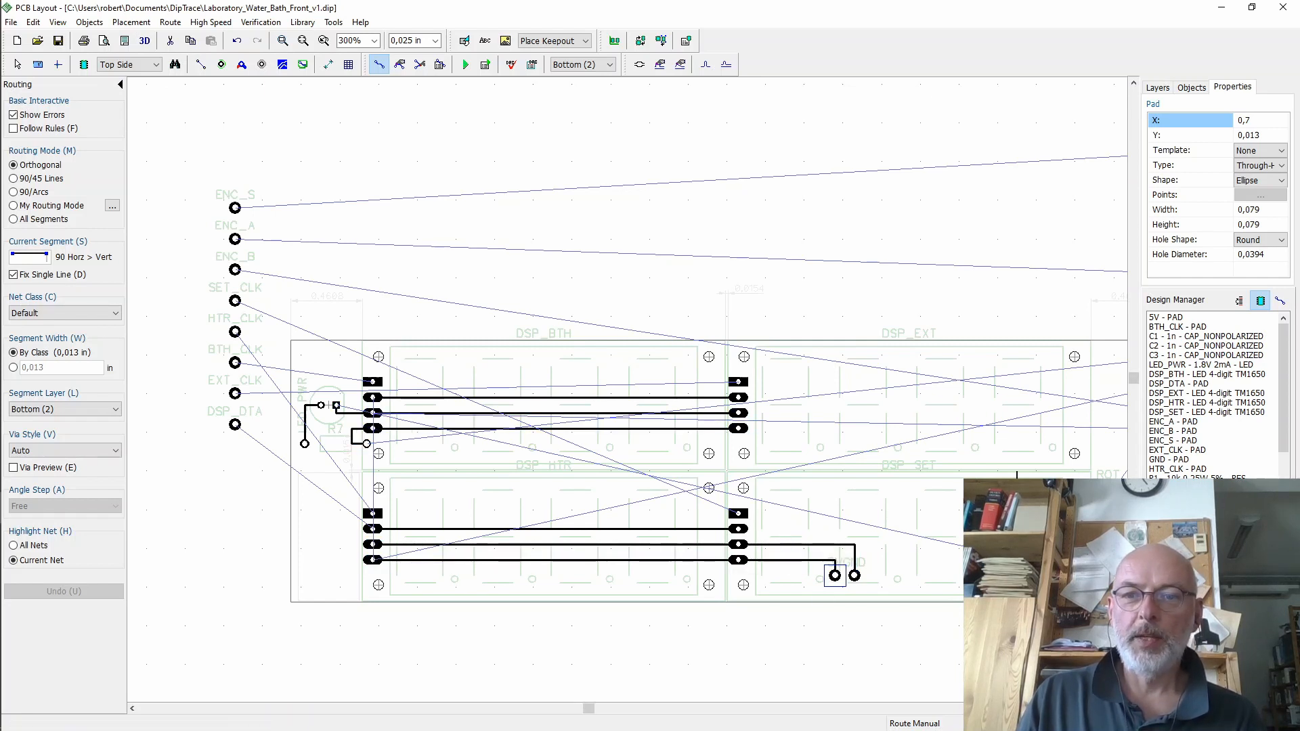
- Move the DSP_DTA pad beside GND to X 0,975, Y -0,675 and route DSP_SET's second pad to it
mouse_move(591, 713)
left_mouse_down()
mouse_move(707, 719)
mouse_move(598, 720)
left_mouse_up()
right_click(433, 643)
left_click_drag(194, 424, 838, 578)
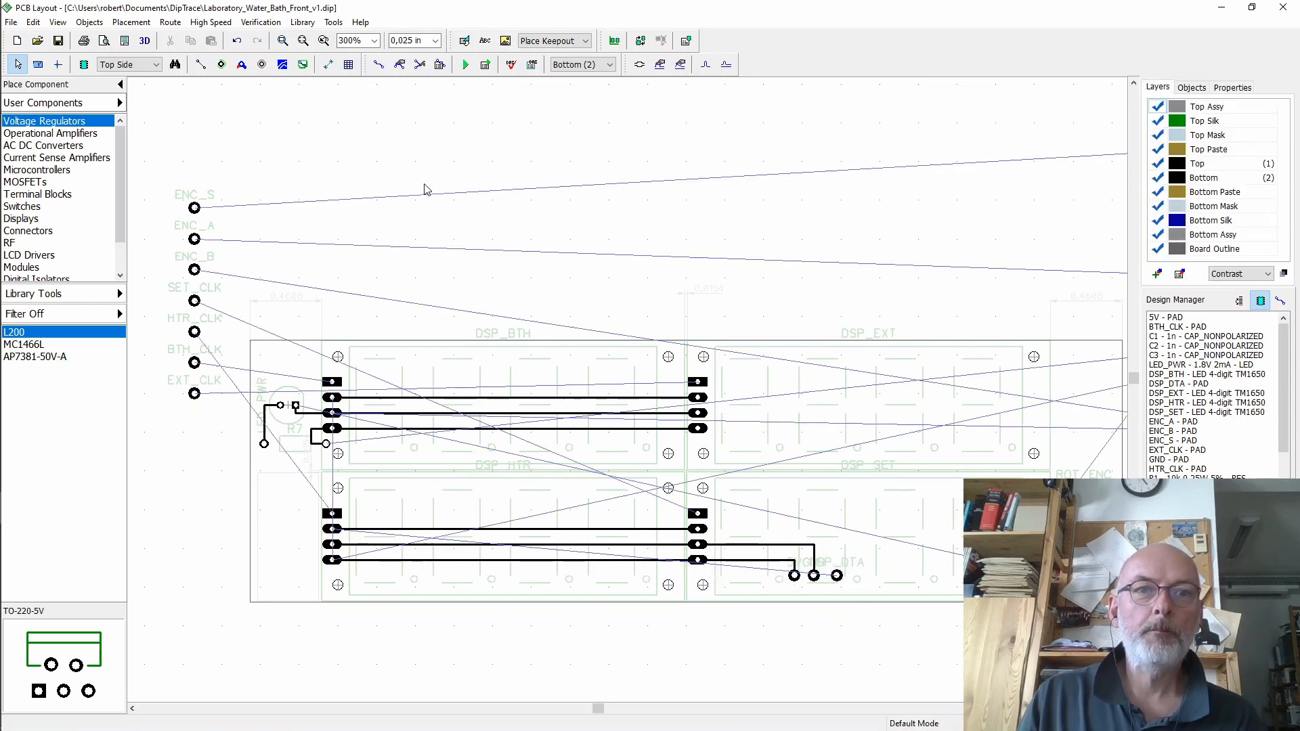
left_click(379, 64)
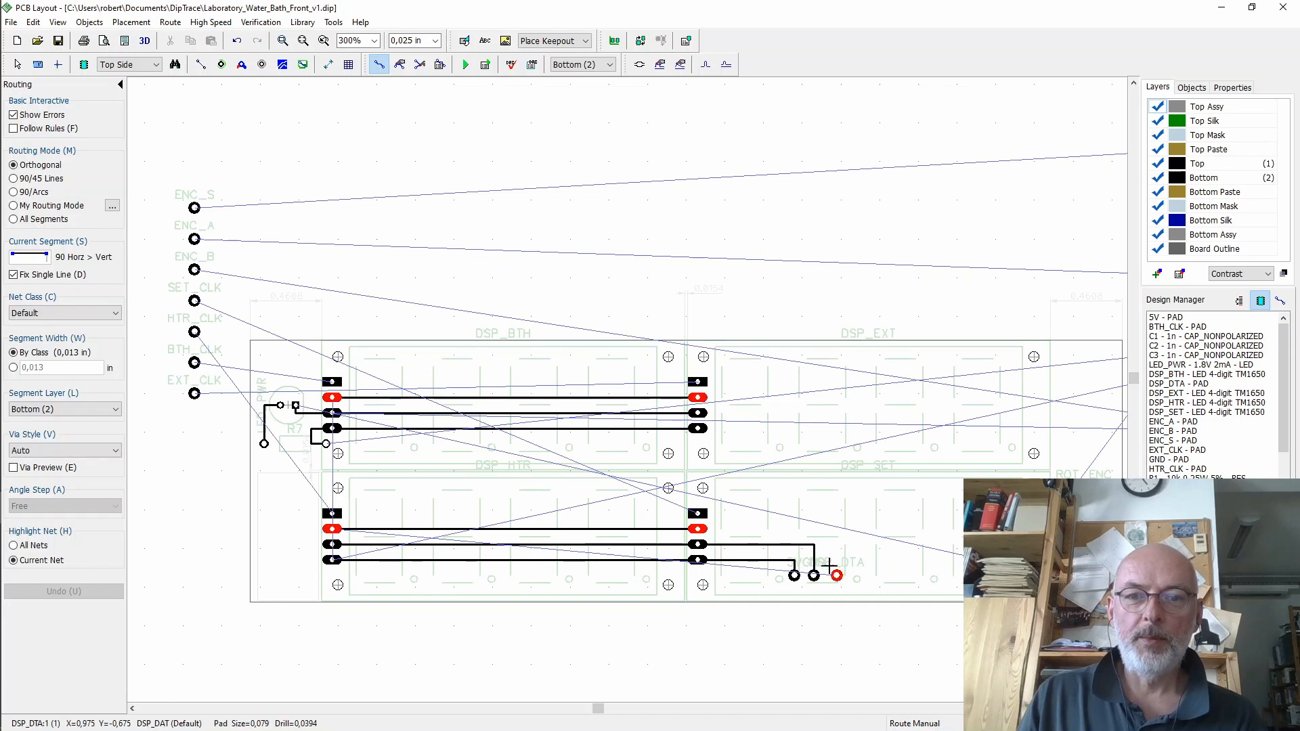
left_click(699, 529)
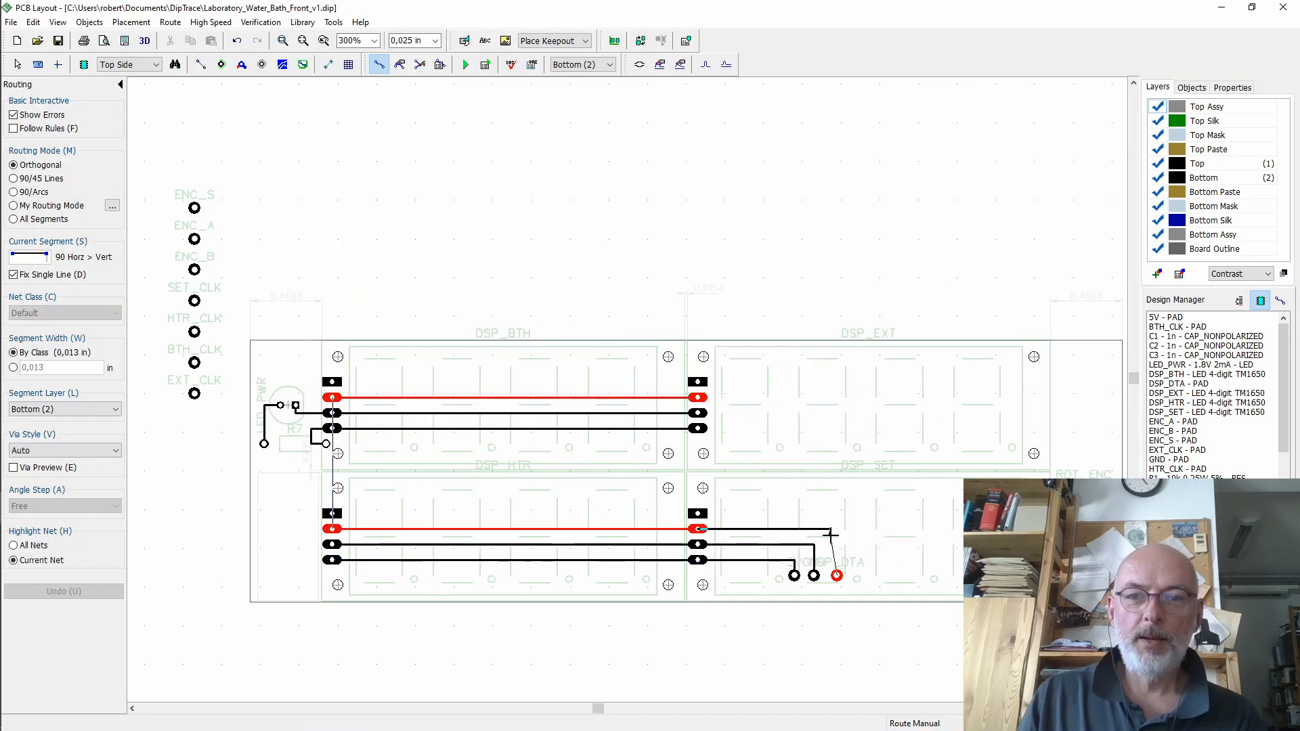
left_click(838, 575)
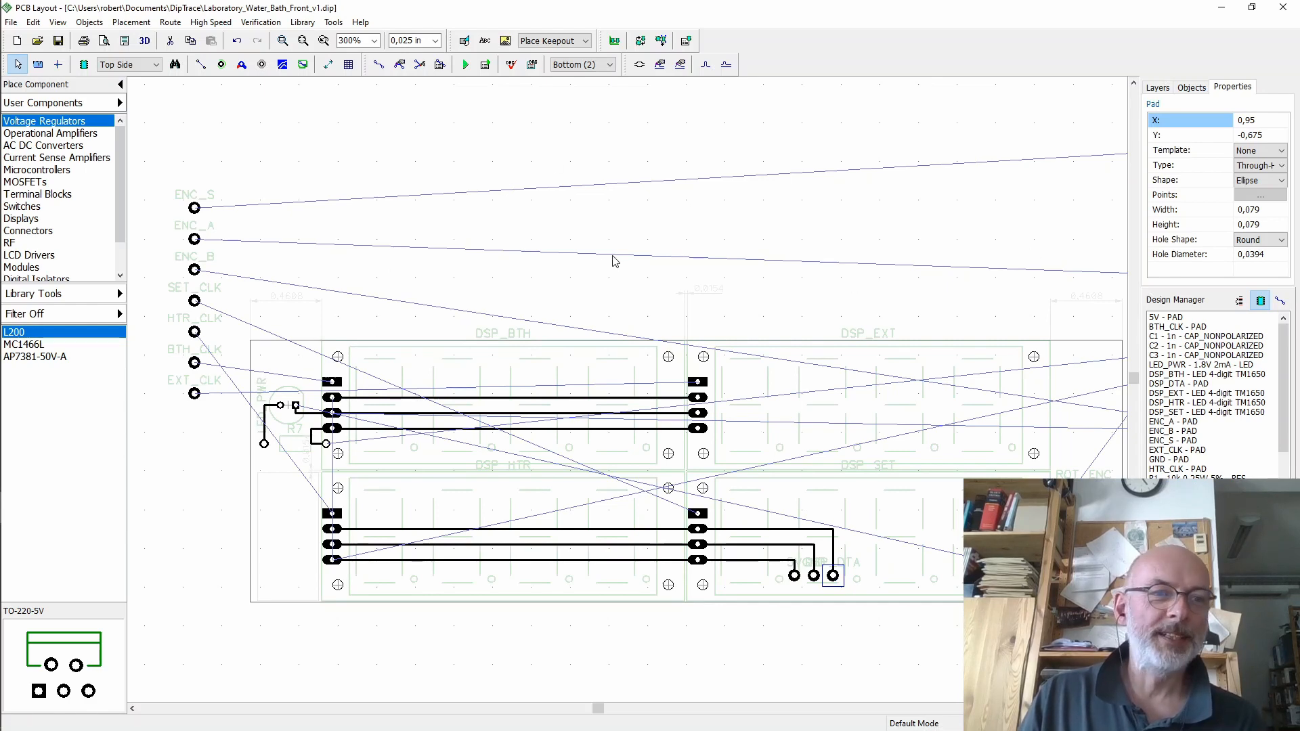
- With Top as the active layer, align the two small upper pads inside DSP_SET at X 0,7 and X 0,8, Y -0,1
left_click(810, 559)
scroll(850, 533, "up", 2)
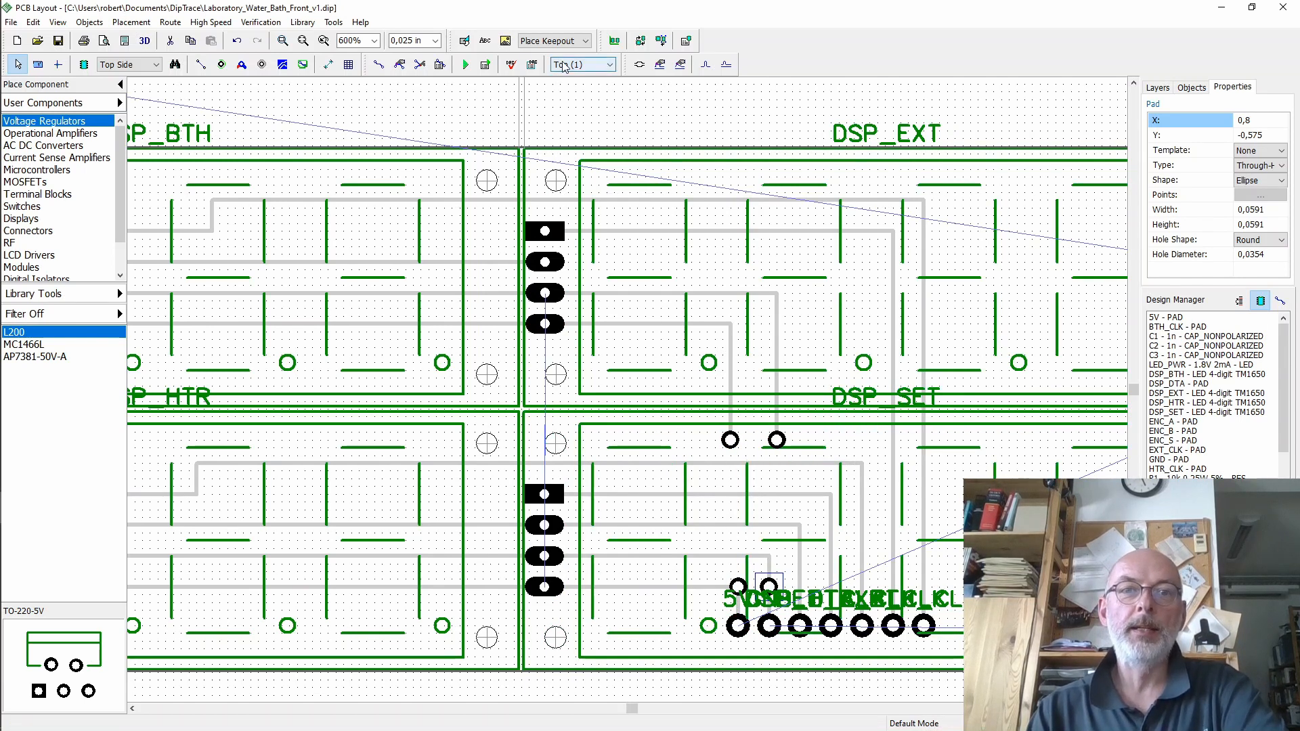
left_click(610, 65)
left_click(600, 79)
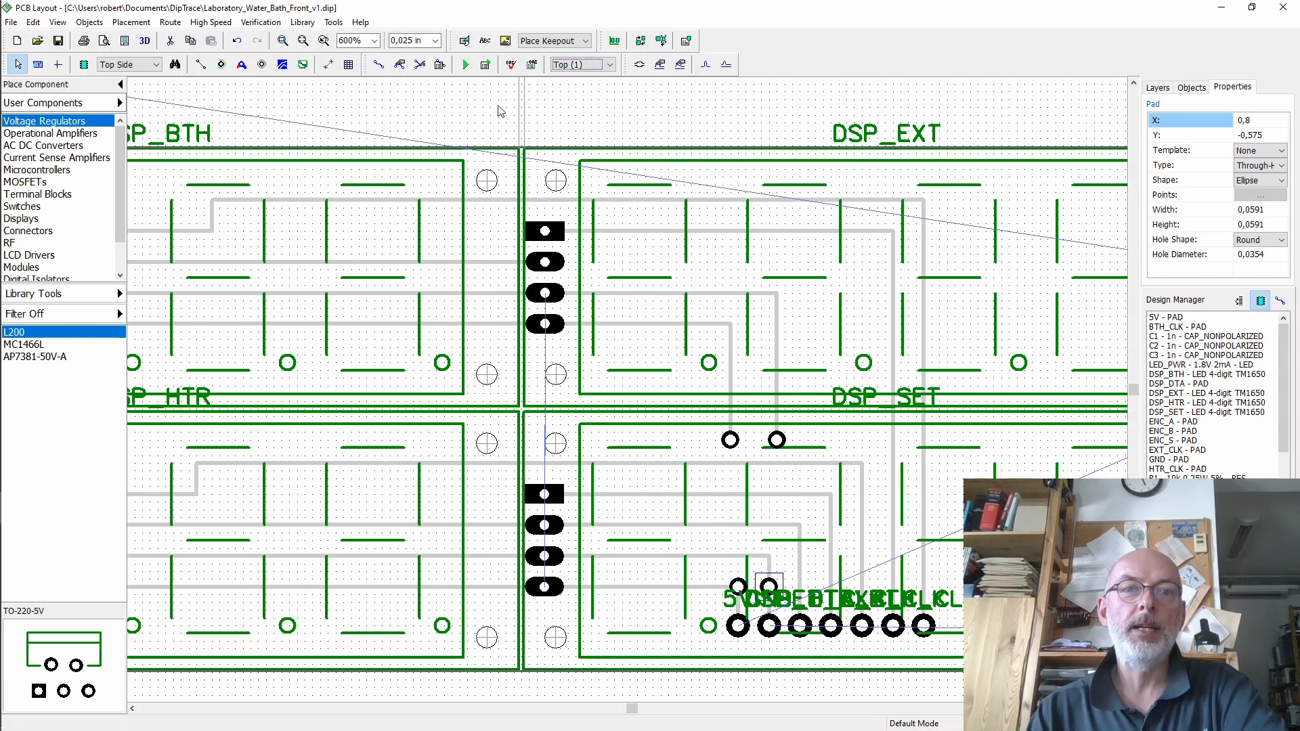
left_click(378, 64)
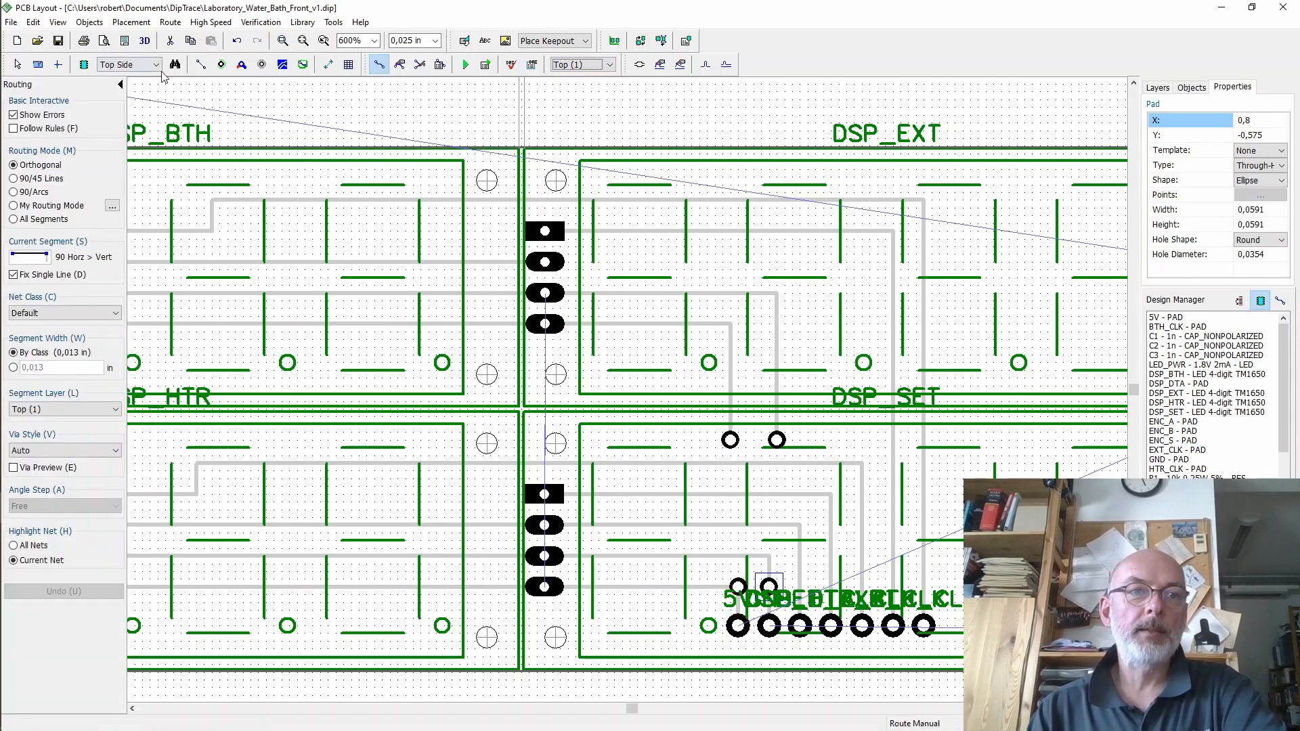
left_click(17, 65)
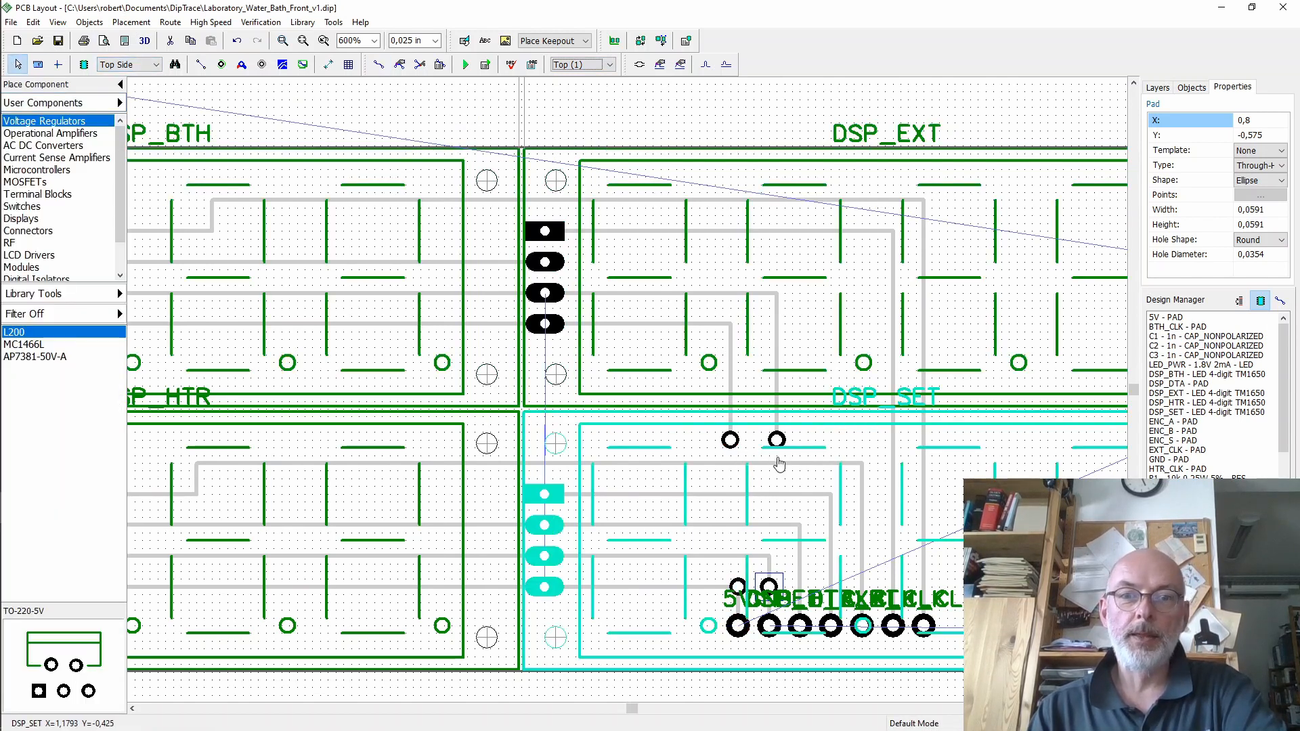
left_click(730, 441)
left_click_drag(731, 443, 738, 443)
left_click_drag(776, 442, 769, 442)
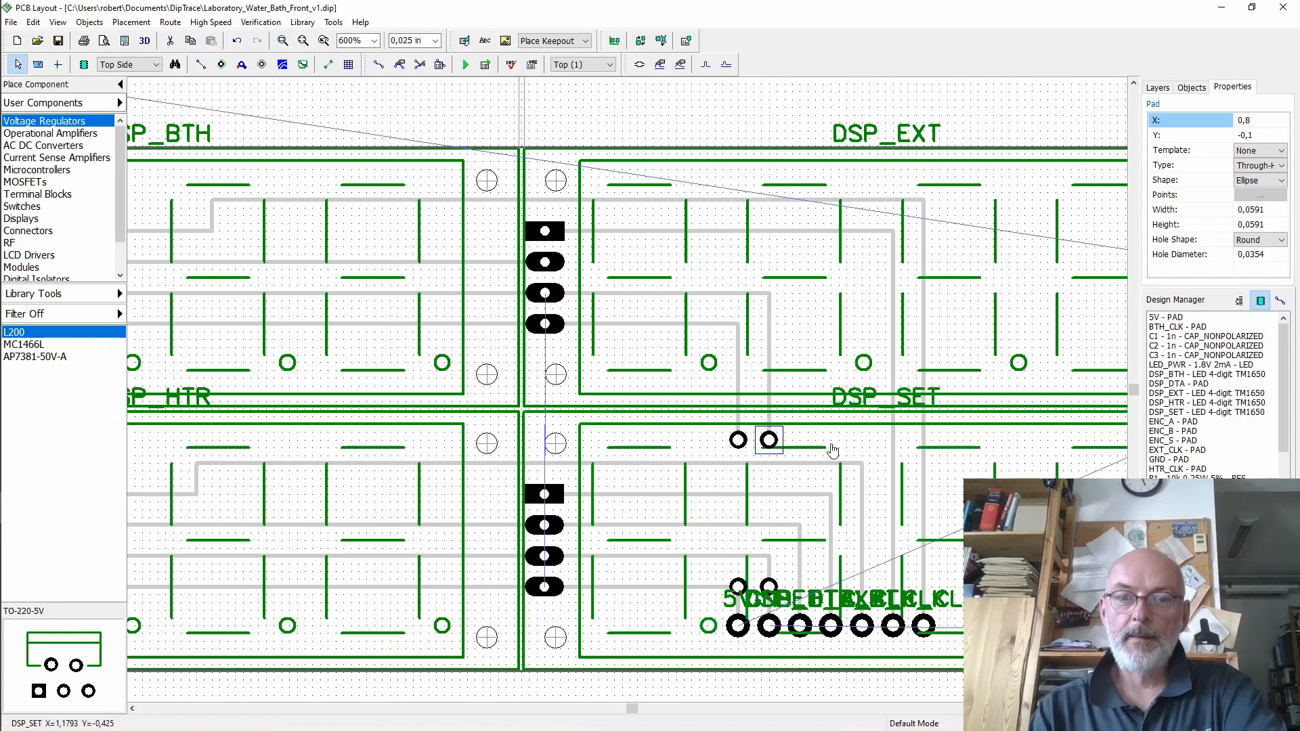
- Manually route two vertical Top-layer traces joining the small upper 5V and GND pads to the matching small lower pads inside DSP_SET
left_click(328, 65)
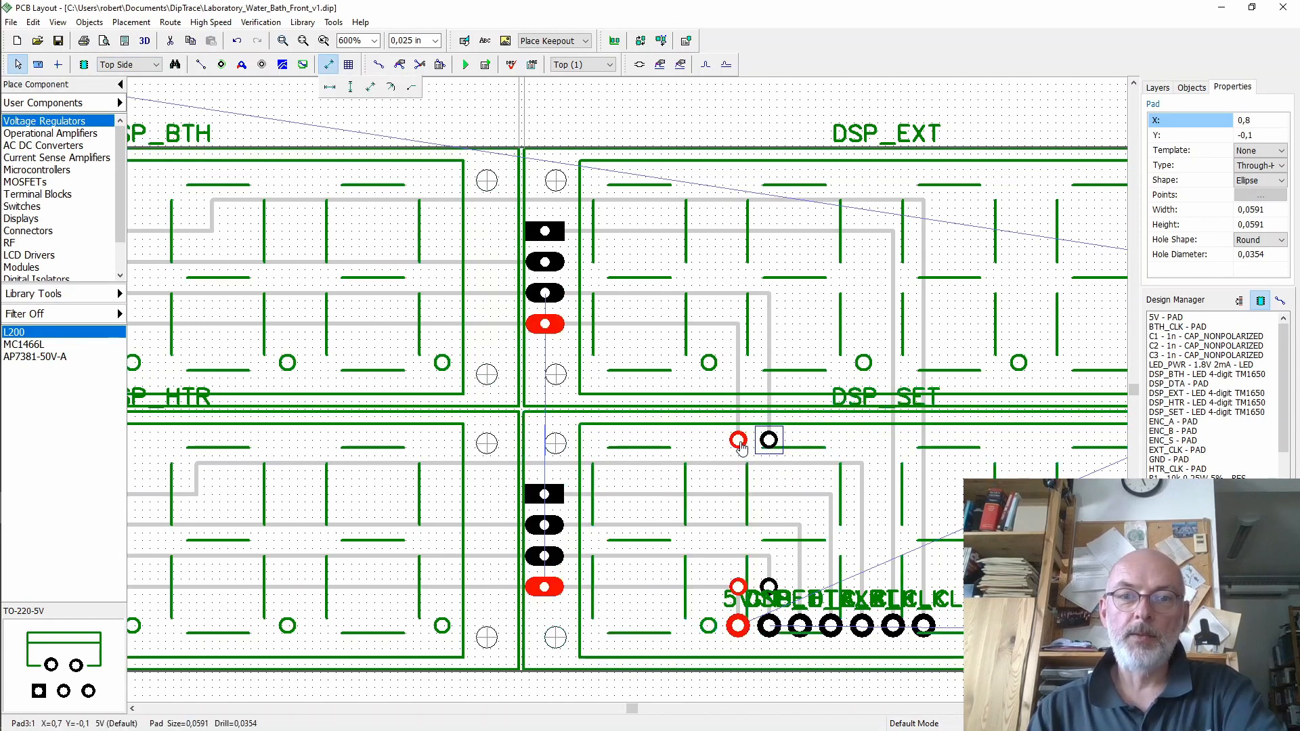
left_click(738, 442)
left_click(202, 65)
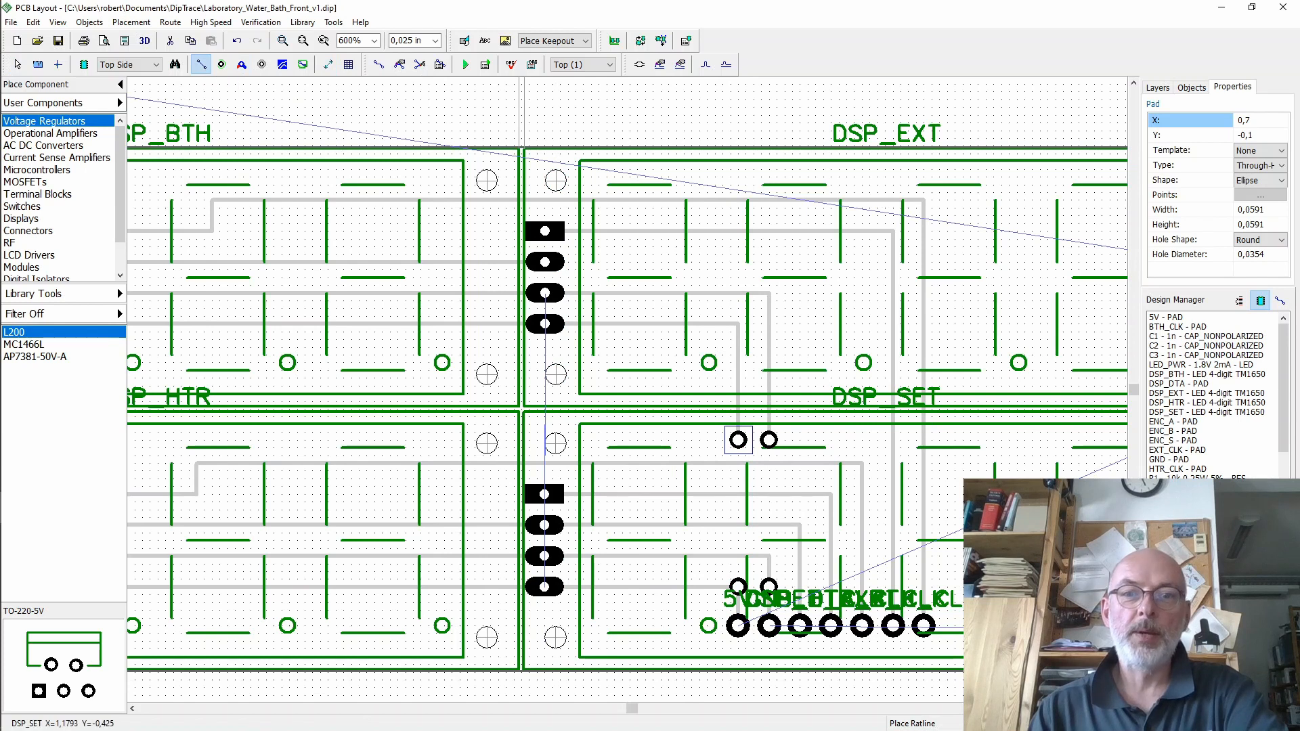
left_click(379, 64)
left_click(738, 440)
left_click(738, 587)
left_click(768, 588)
left_click(769, 440)
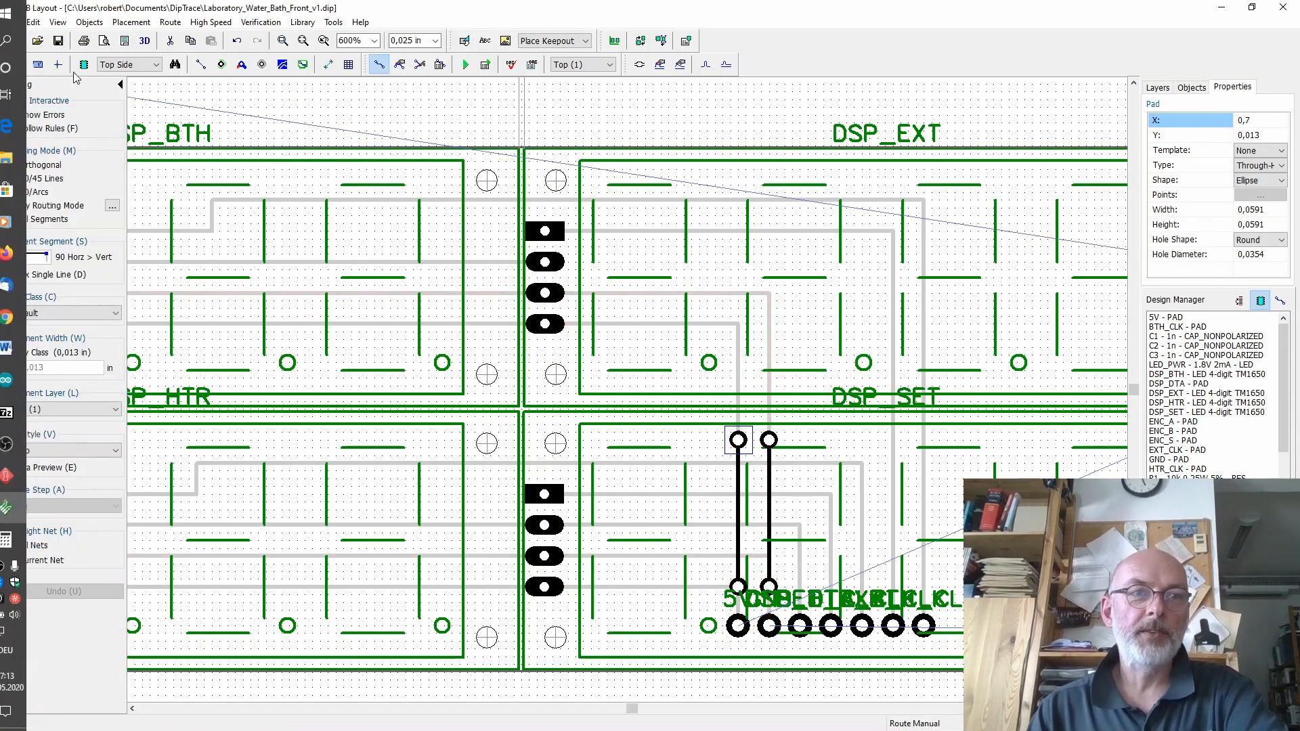
left_click(17, 64)
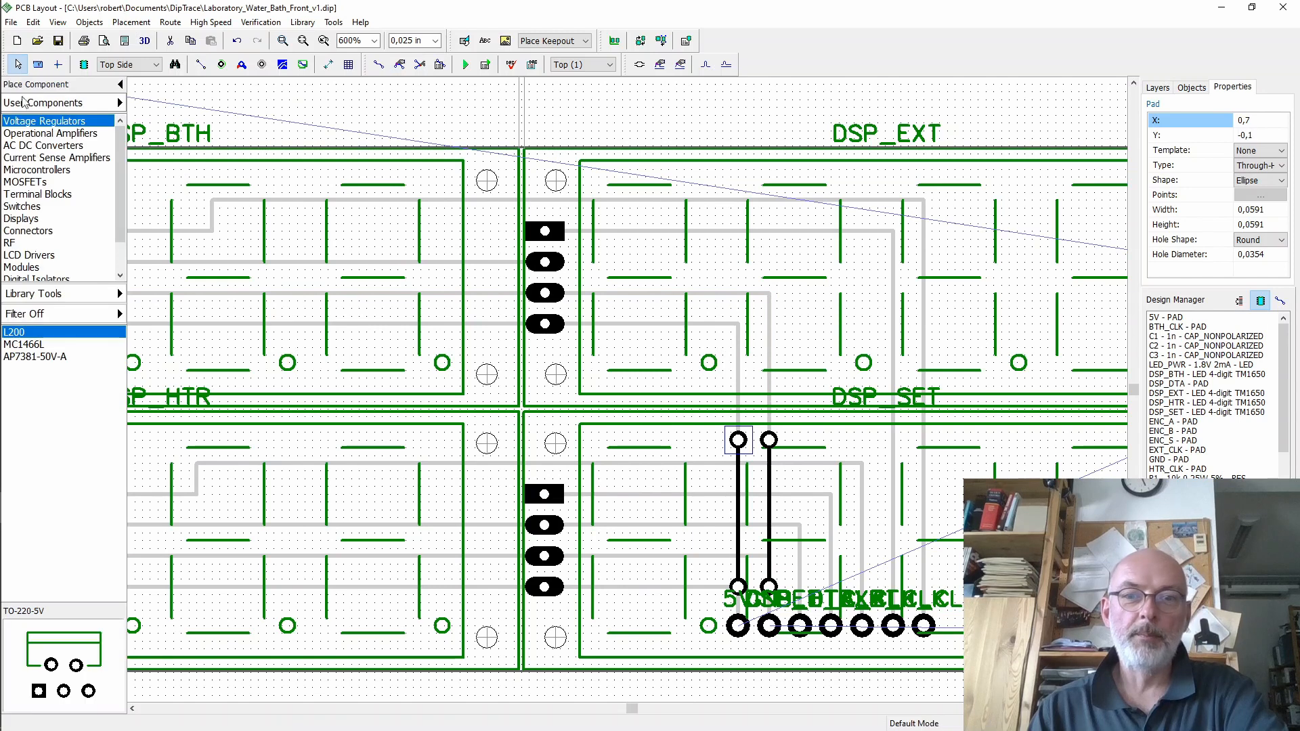
- Convert the vertical 5V and GND trace segments between the small pads inside DSP_SET into Top Jumper Wires
left_click(738, 498)
right_click(738, 498)
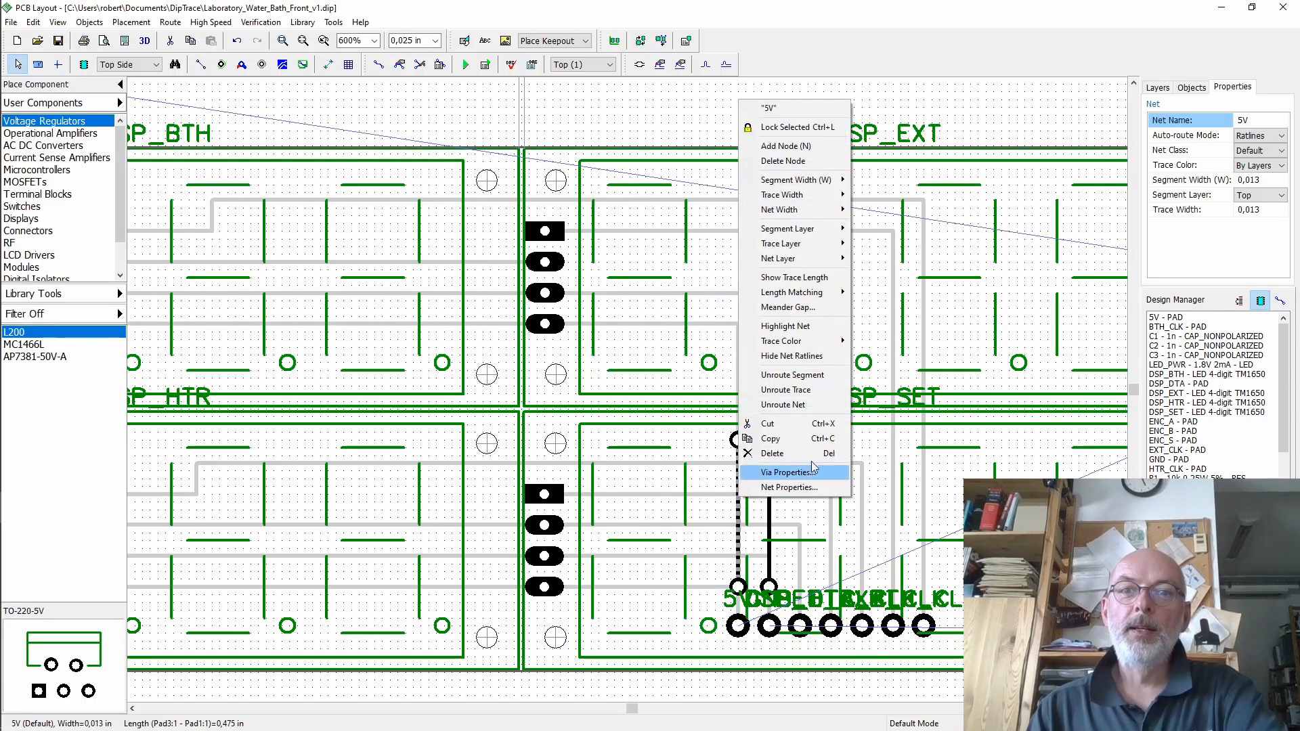
mouse_move(818, 231)
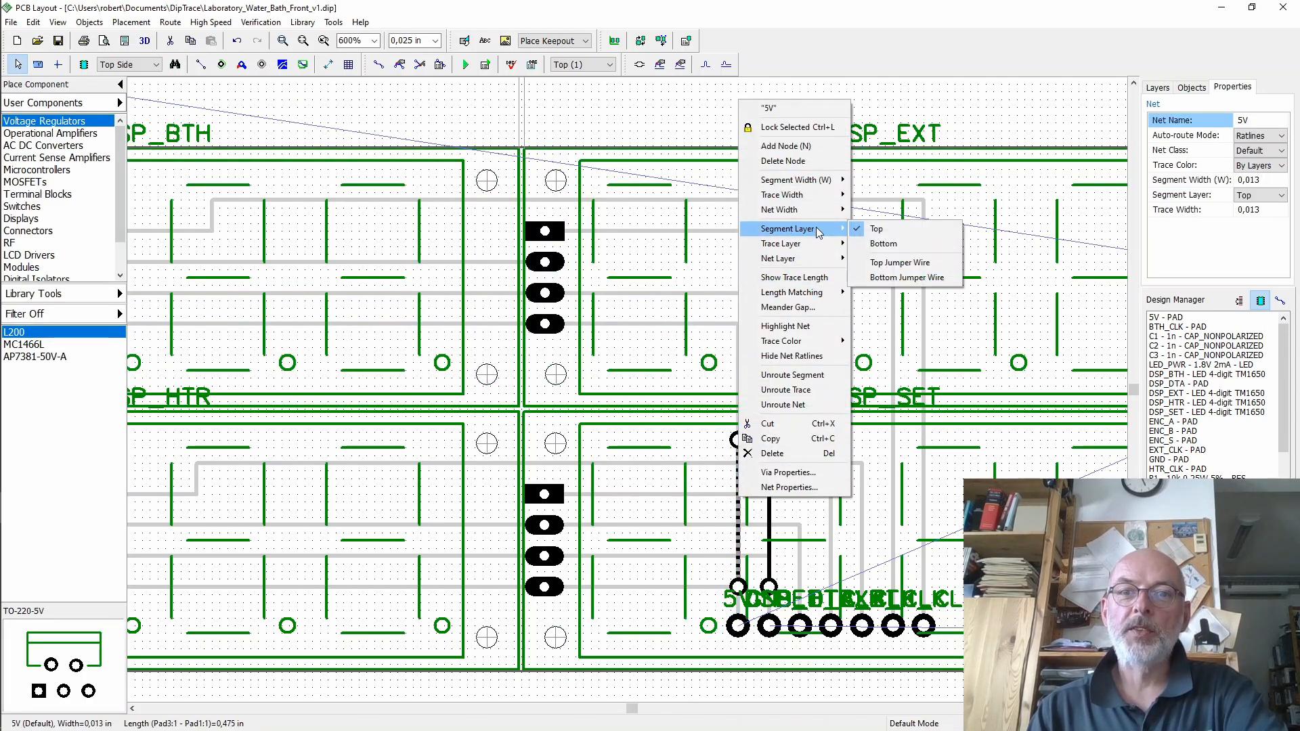
left_click(920, 263)
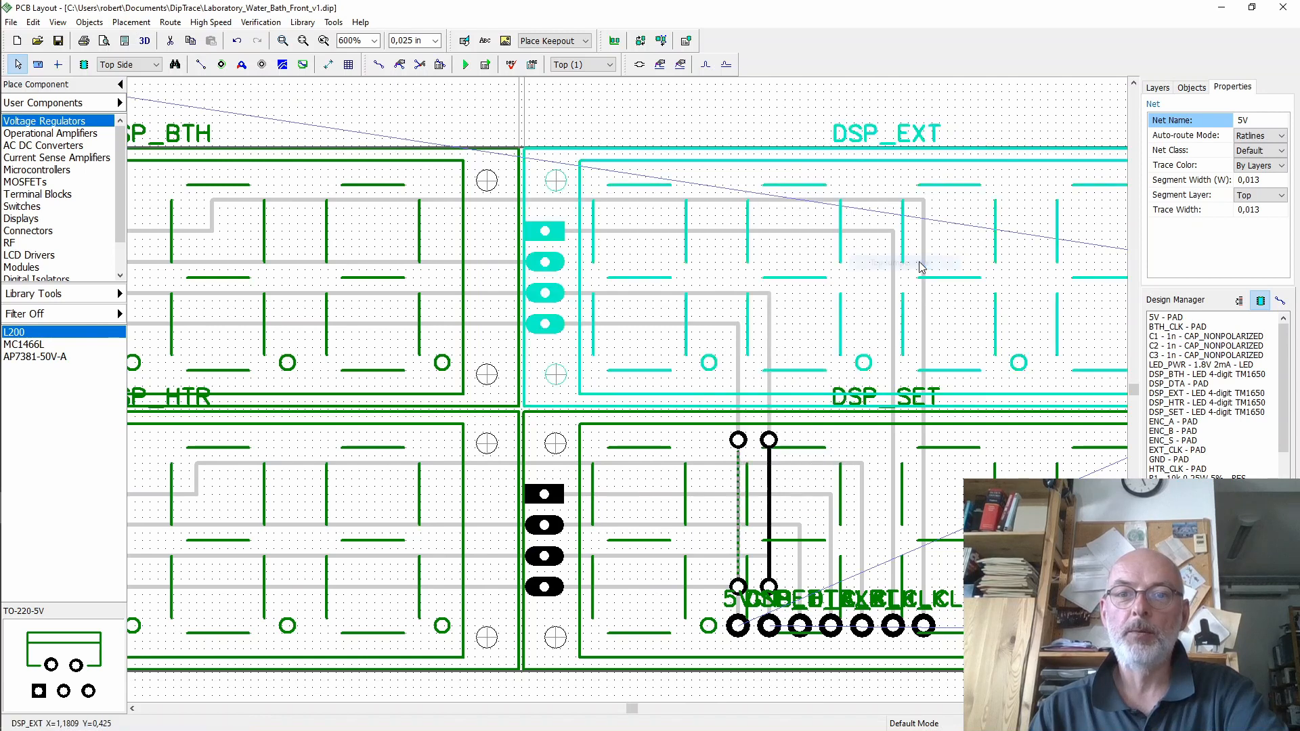
right_click(768, 510)
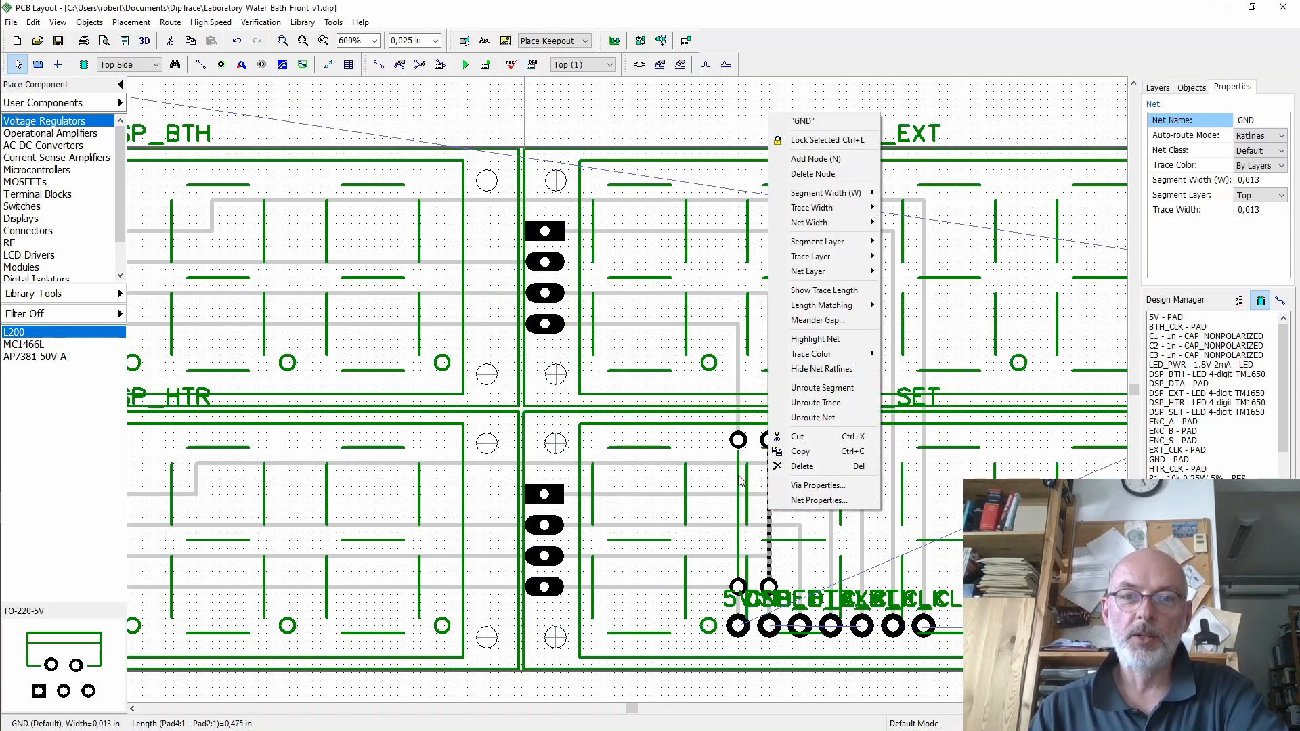
mouse_move(859, 242)
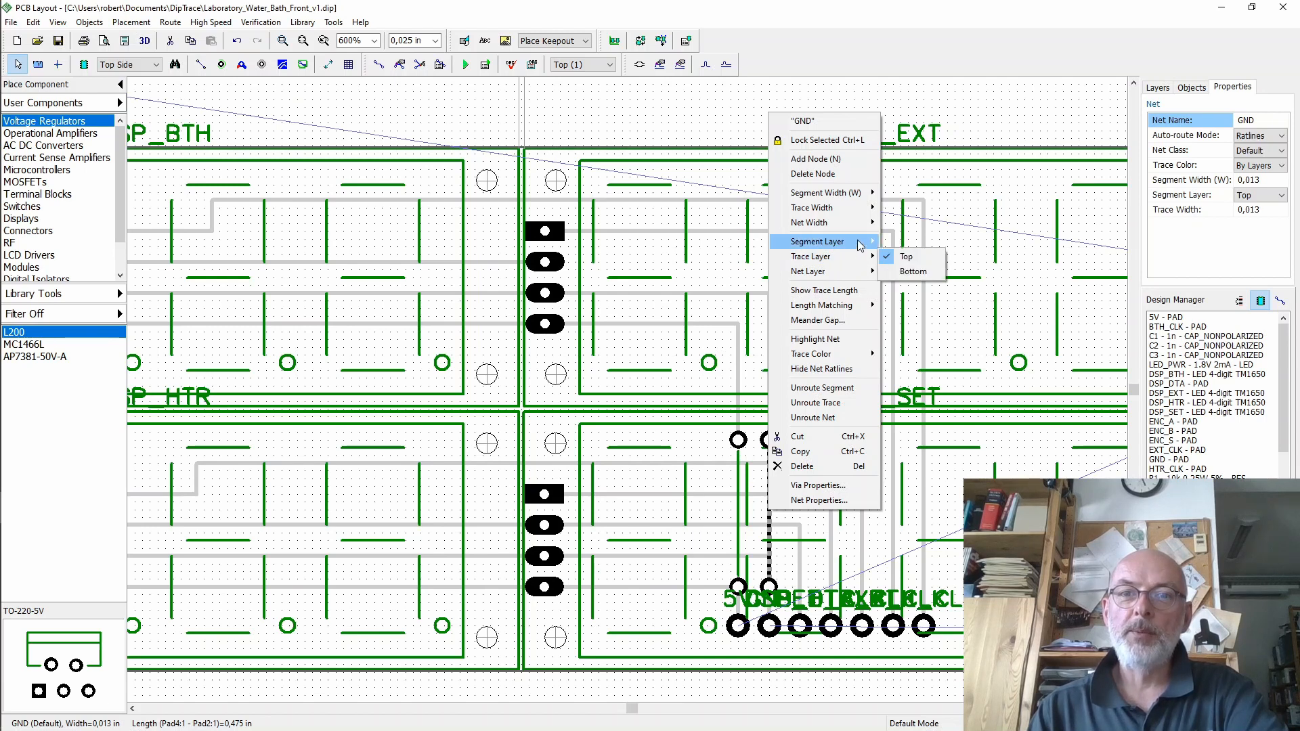
left_click(910, 270)
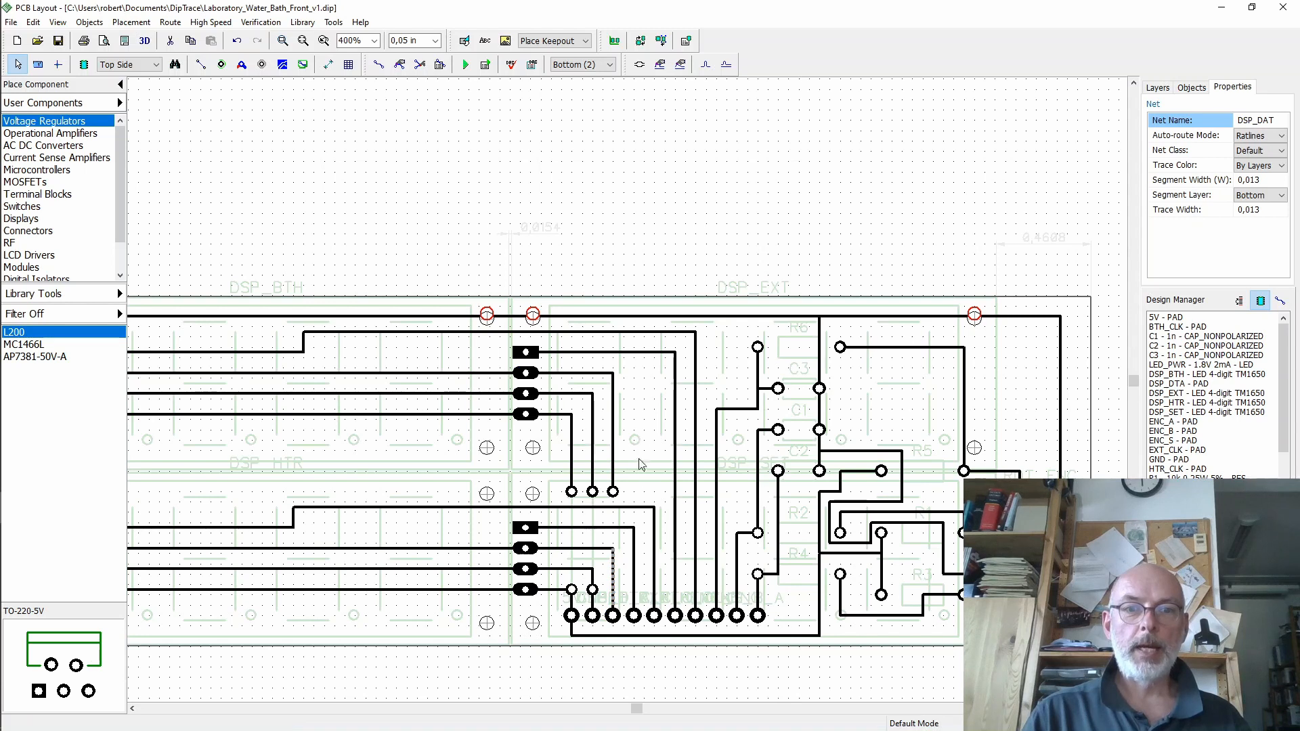
- Unroute the vertical DSP_DAT trace segment running down to the DSP_DTA pad inside DSP_SET
left_click(492, 373)
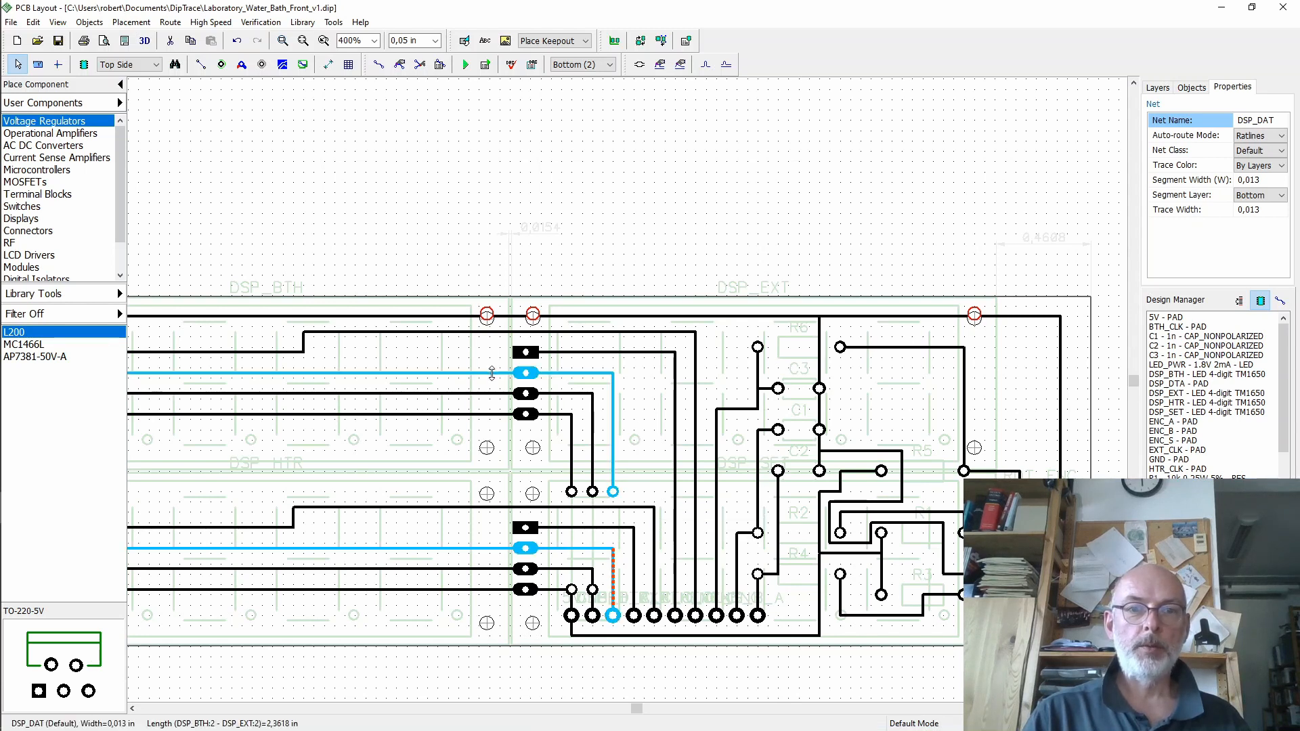
left_click_drag(631, 709, 578, 709)
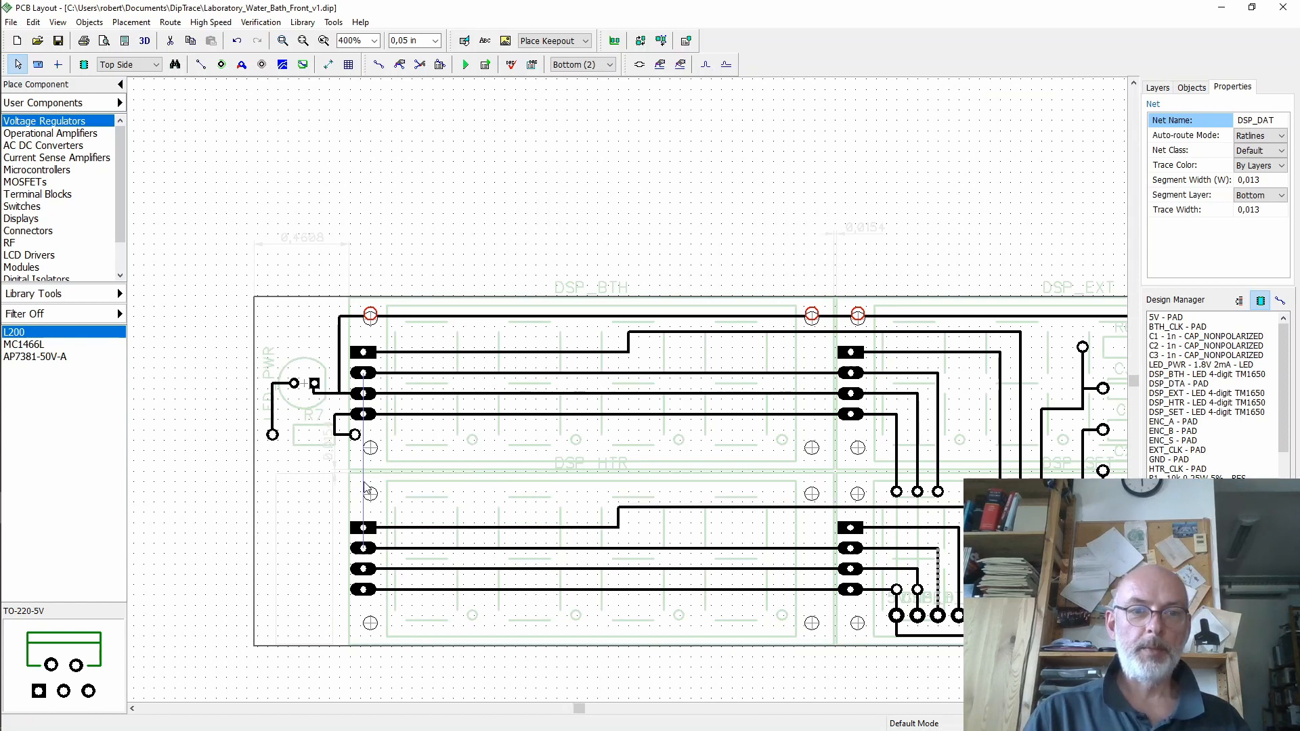
left_click_drag(577, 709, 652, 709)
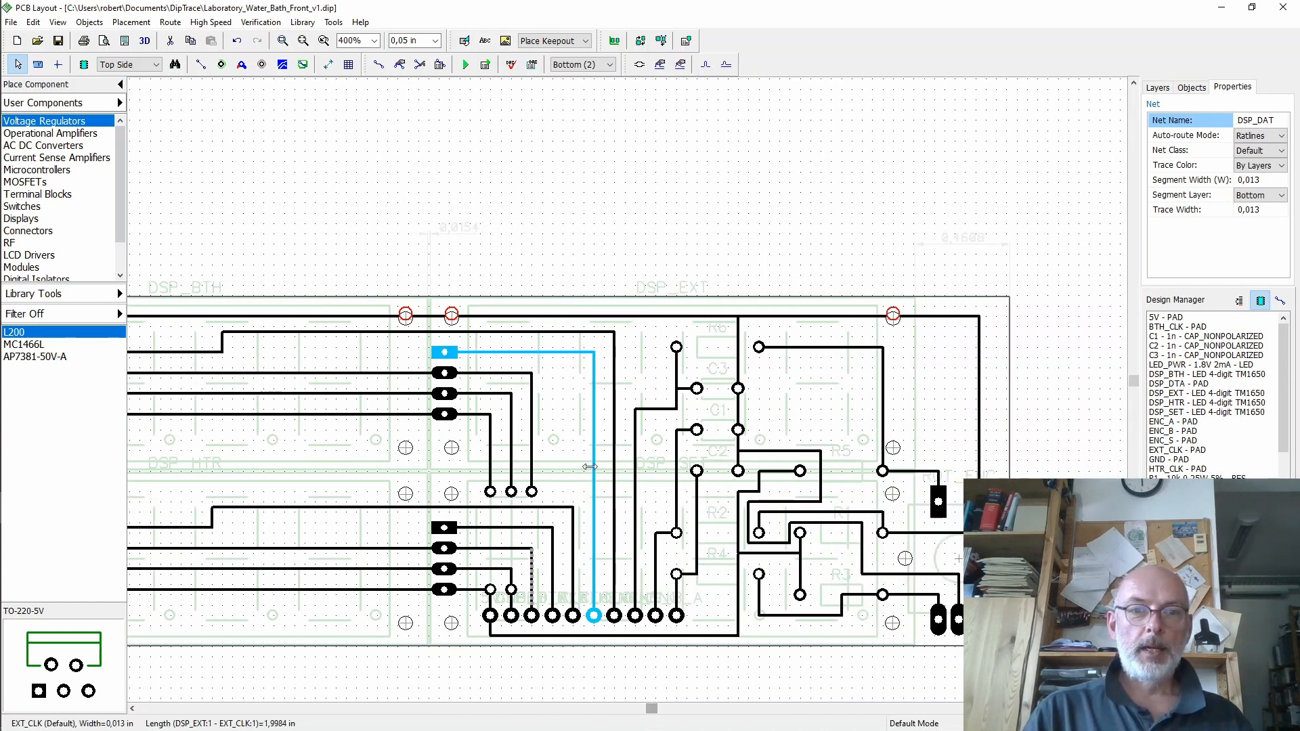
right_click(531, 577)
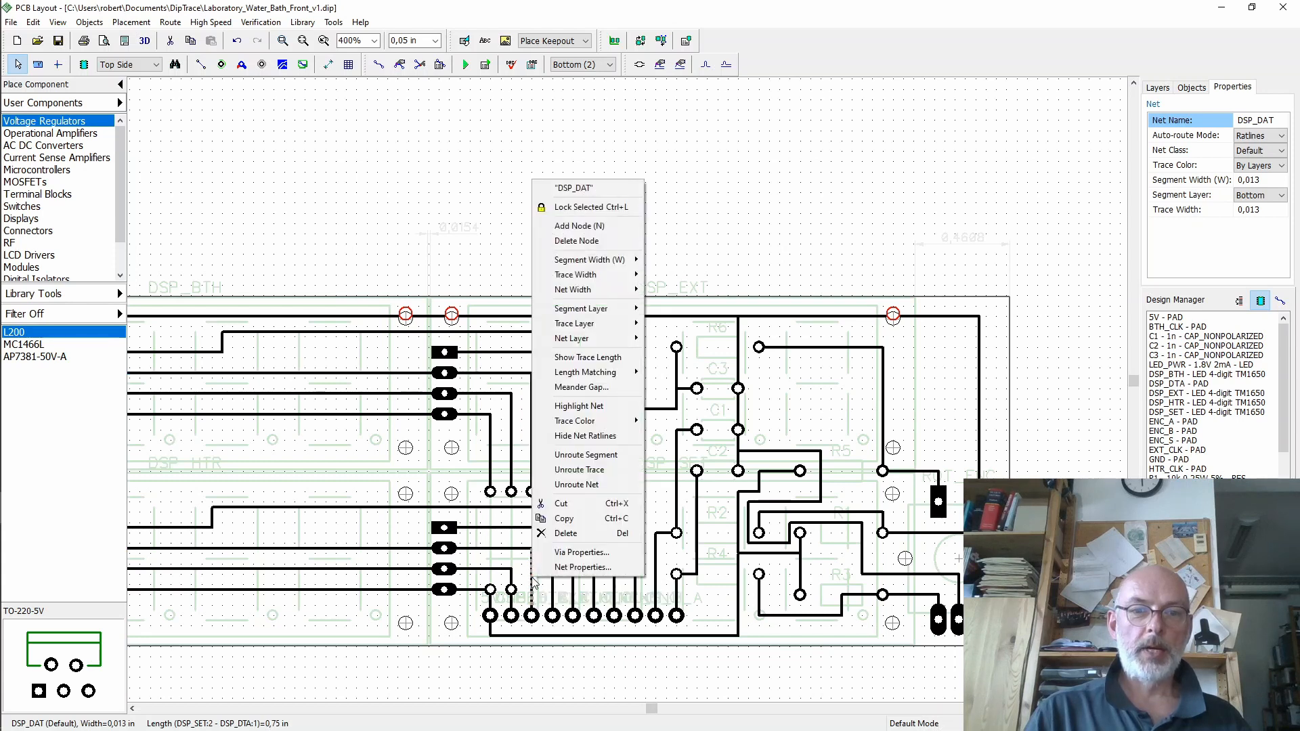
mouse_move(608, 332)
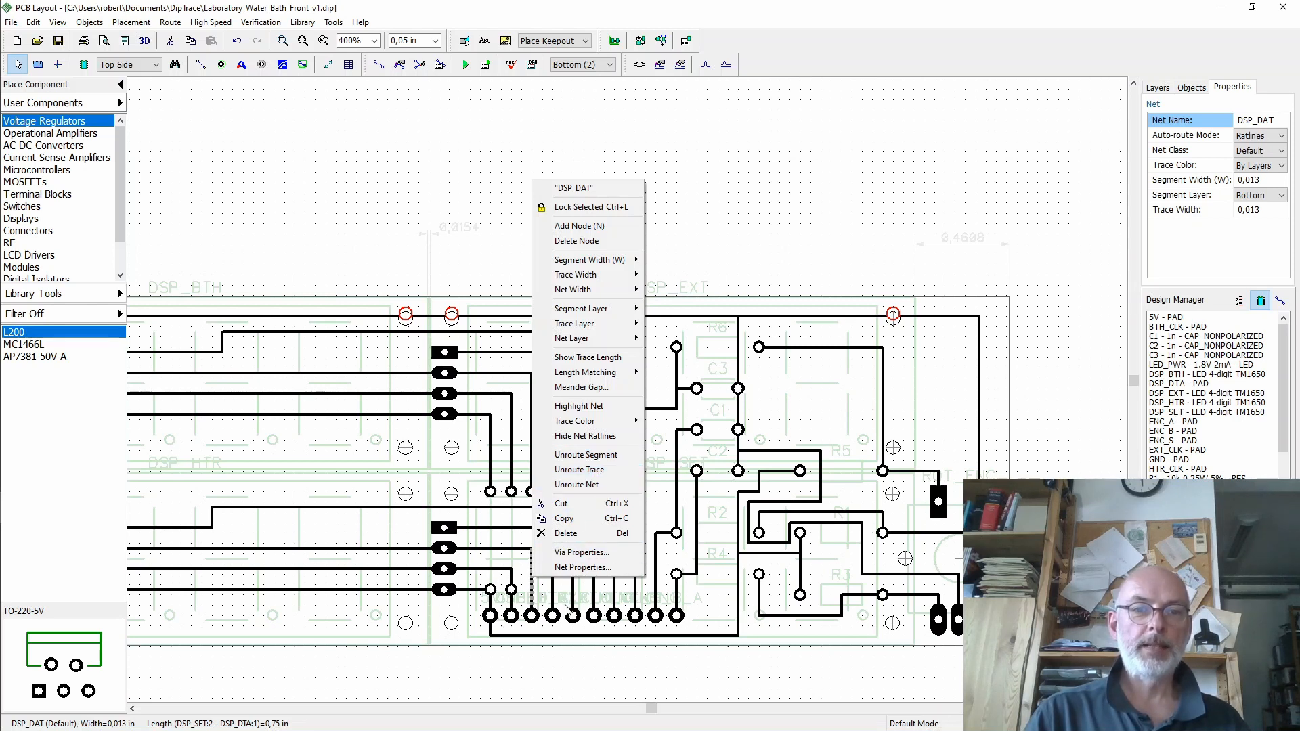
left_click(587, 455)
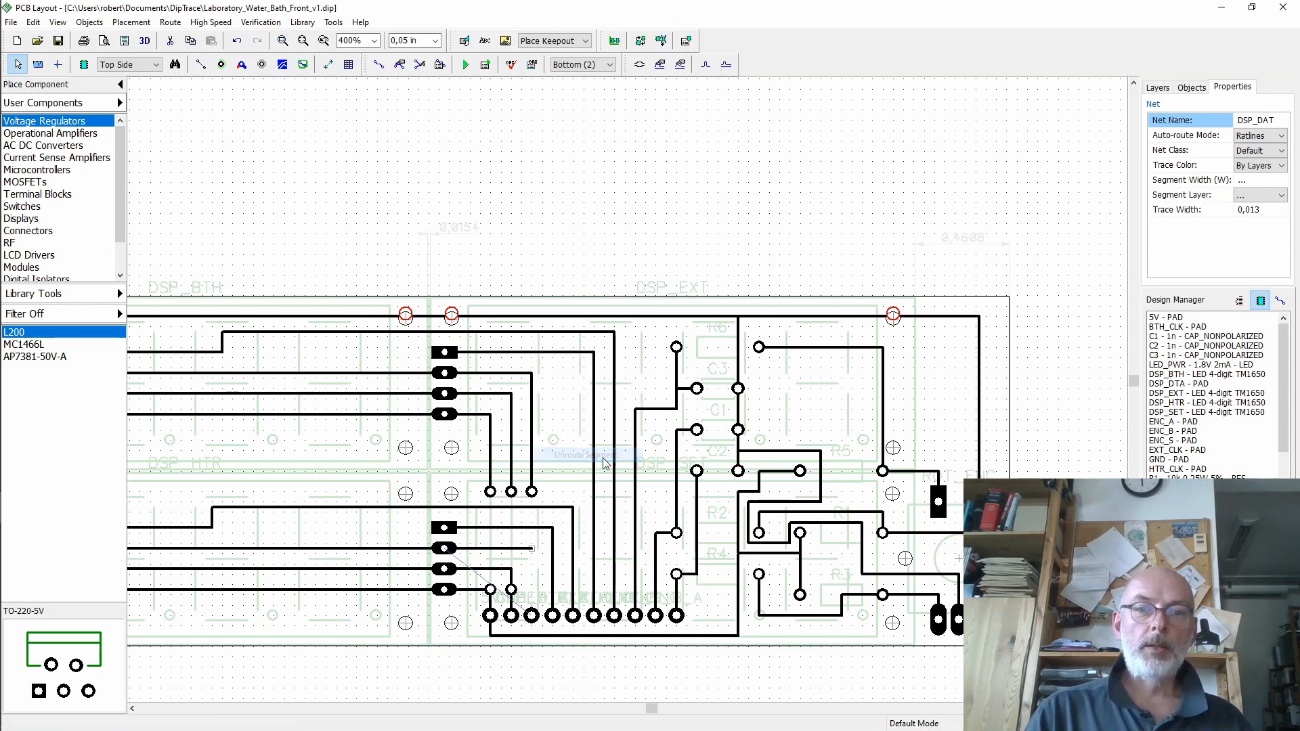
- Place a small through-hole pad directly above the DSP_DTA pad, in line with the neighbouring small lower pads at Y -0,575
left_click(222, 65)
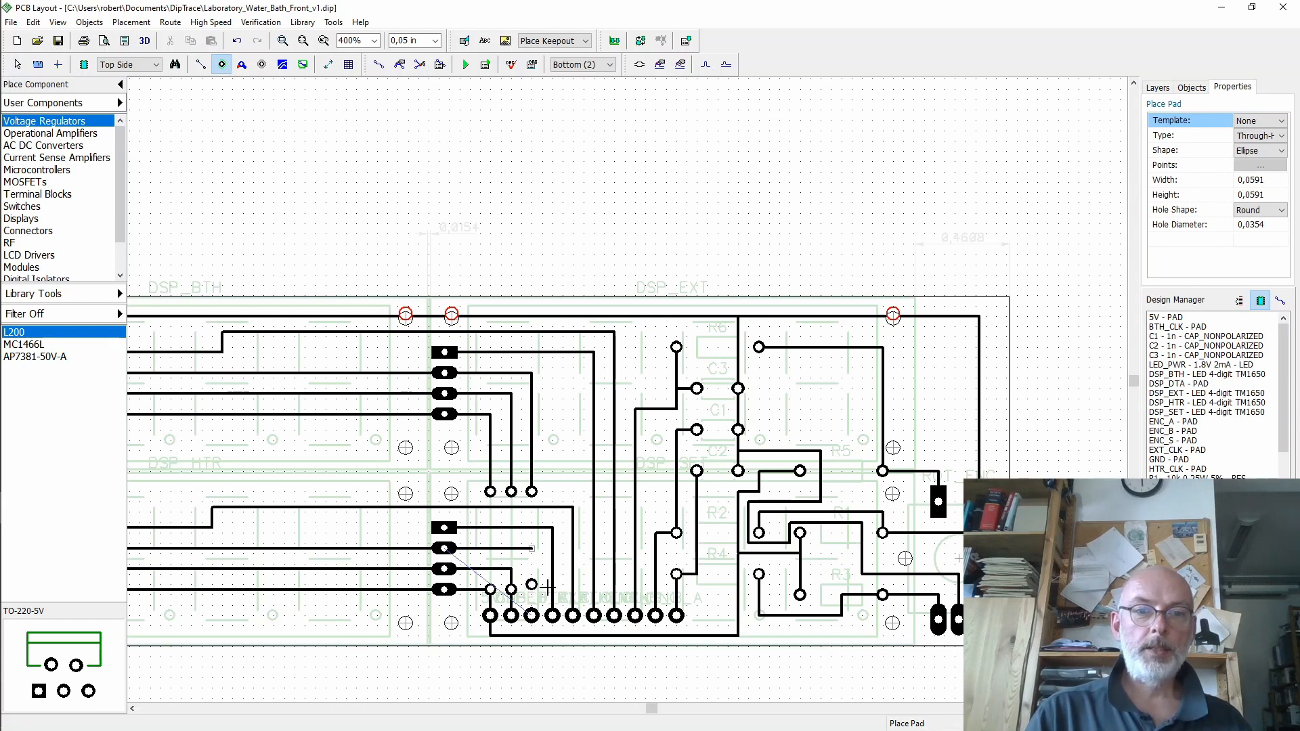
left_click(18, 65)
left_click_drag(532, 584, 533, 591)
left_click(435, 40)
left_click(420, 82)
left_click(435, 40)
left_click(420, 73)
- Manually reroute the Bottom-layer DSP_DAT trace from DSP_SET's second pad through the new small pad to the DSP_DTA pad
left_click(379, 65)
left_click(532, 549)
left_click(532, 615)
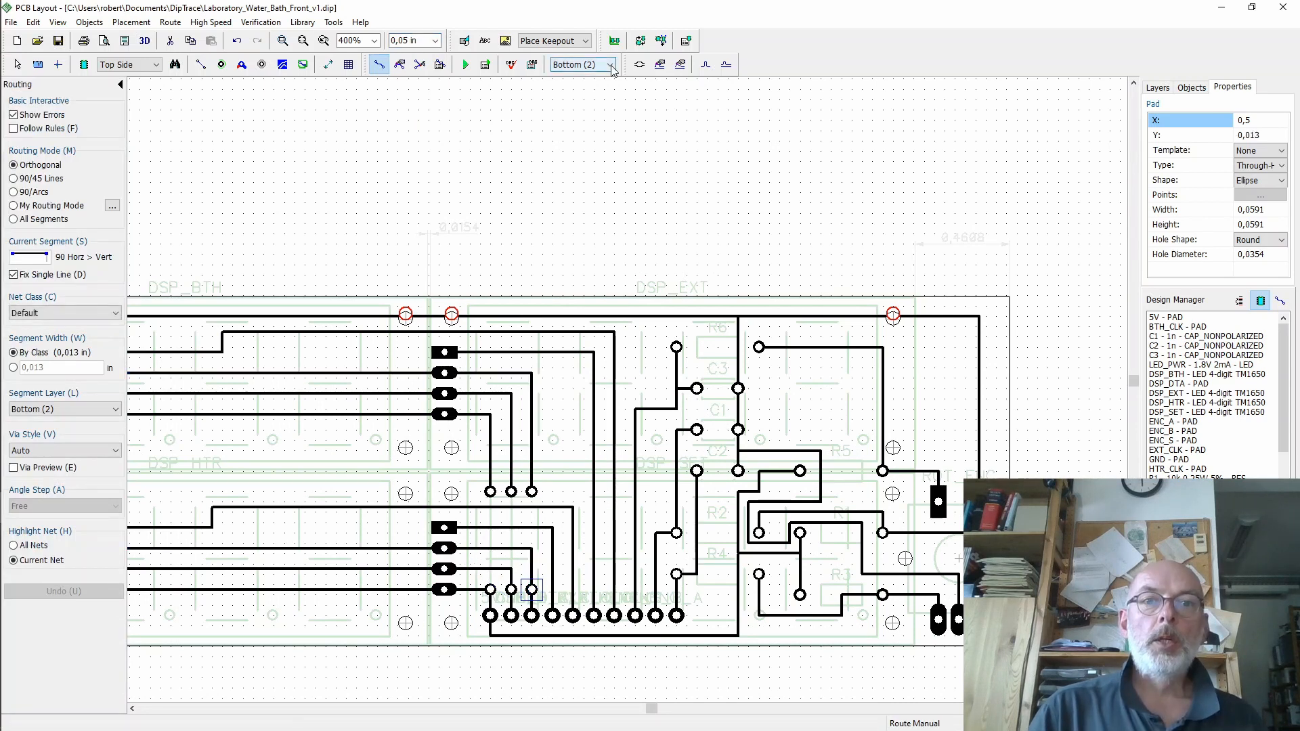
- On the Top layer, route a vertical trace from the small upper DSP_DAT pad to the new small lower pad
left_click(610, 66)
left_click(606, 78)
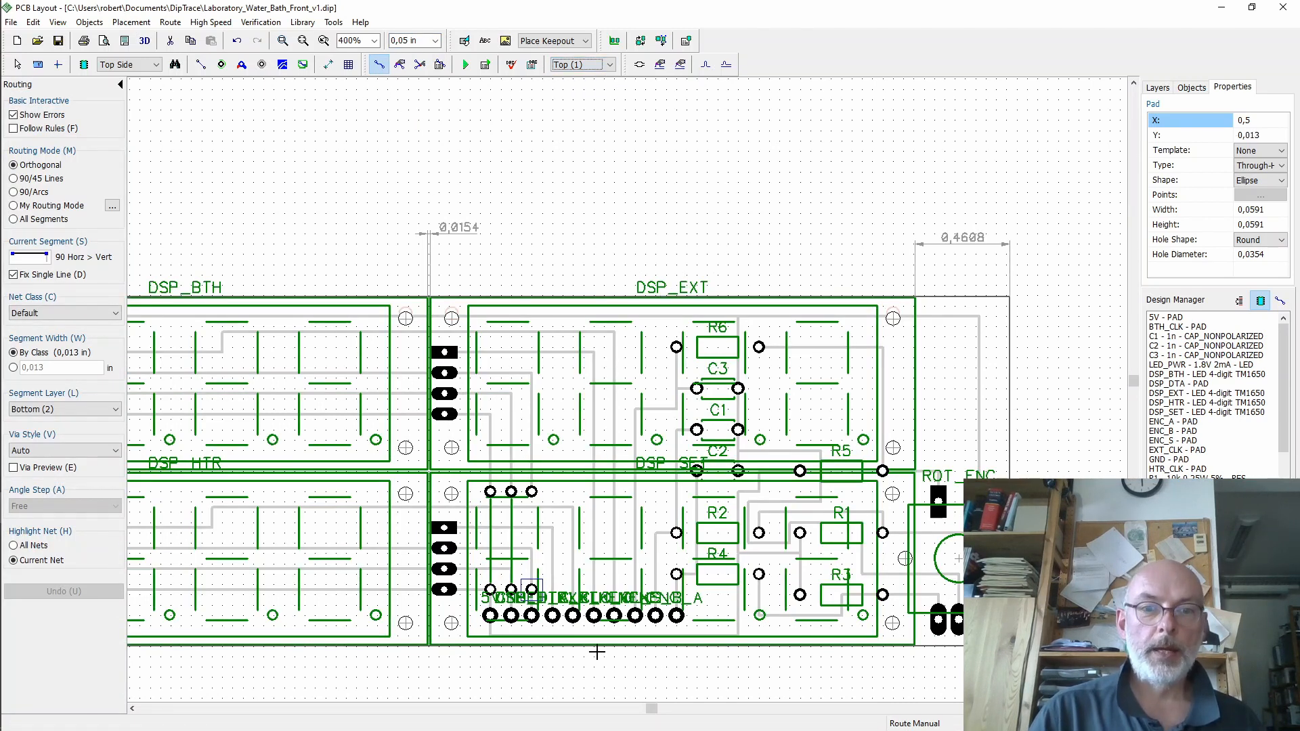
left_click(532, 491)
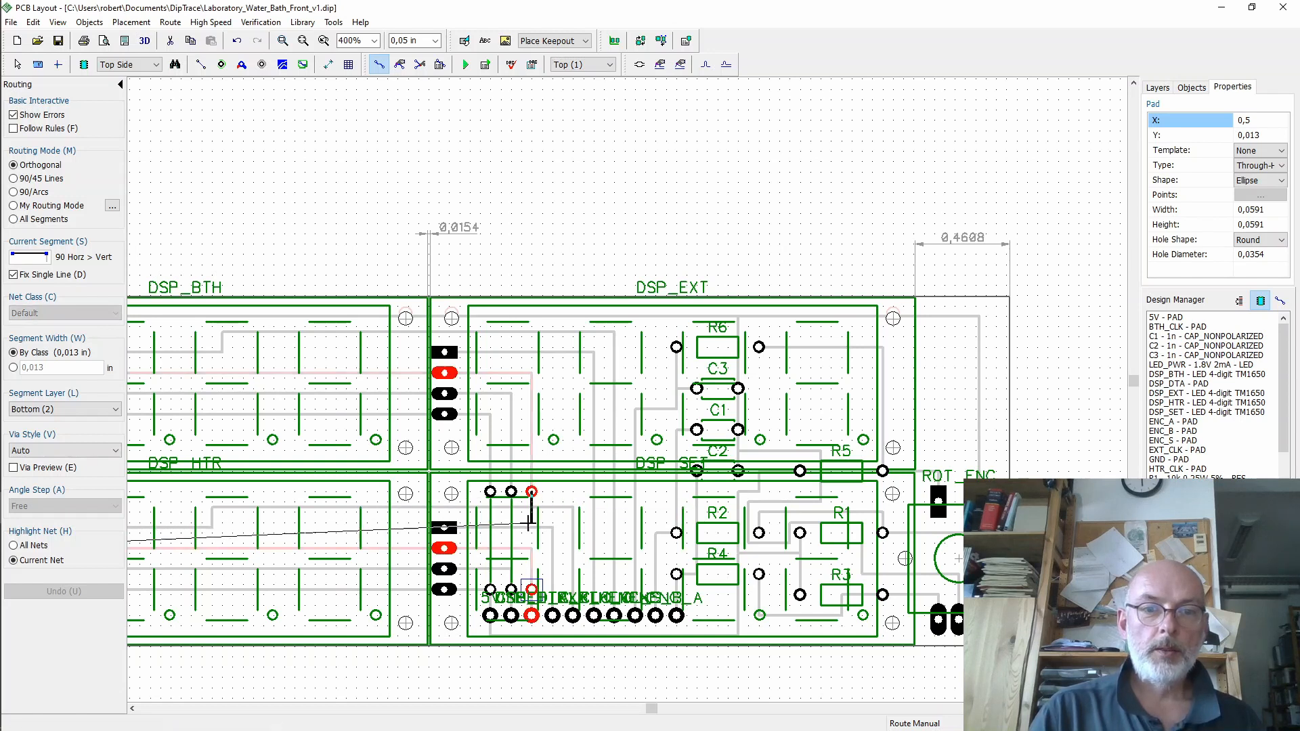
left_click(531, 589)
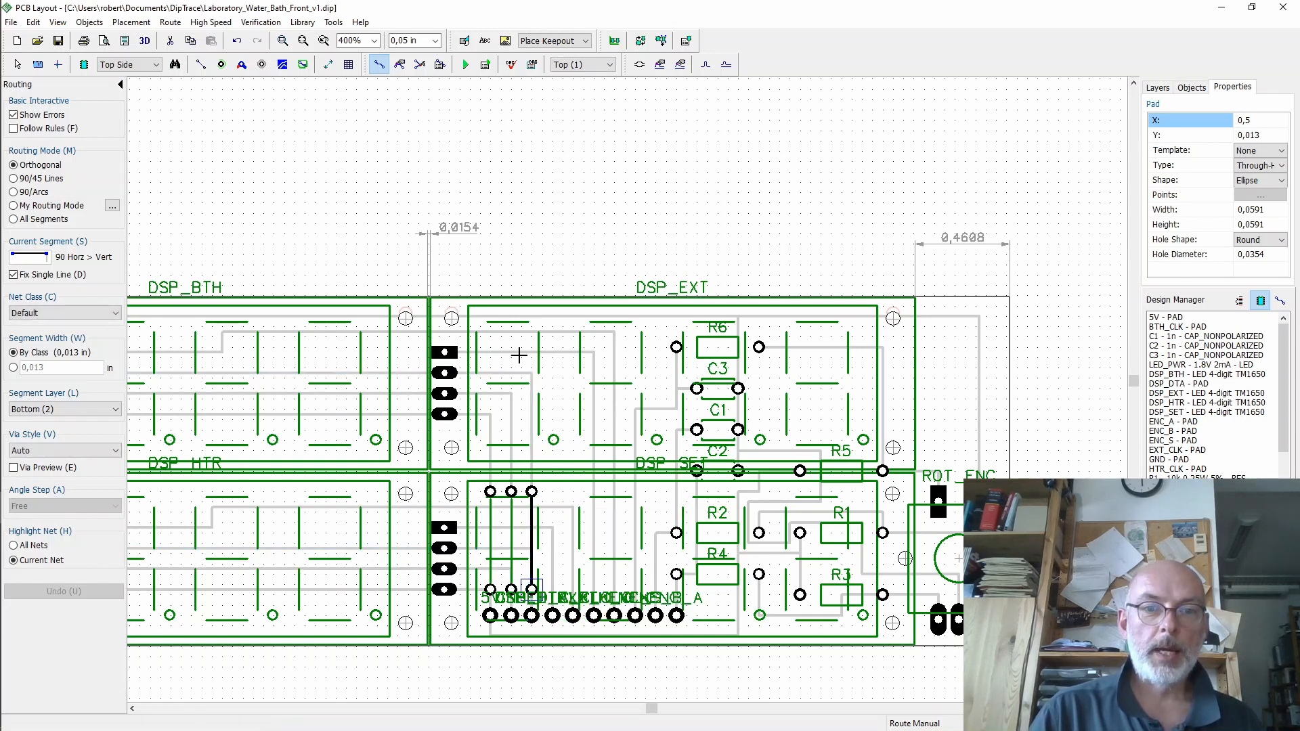
left_click(18, 64)
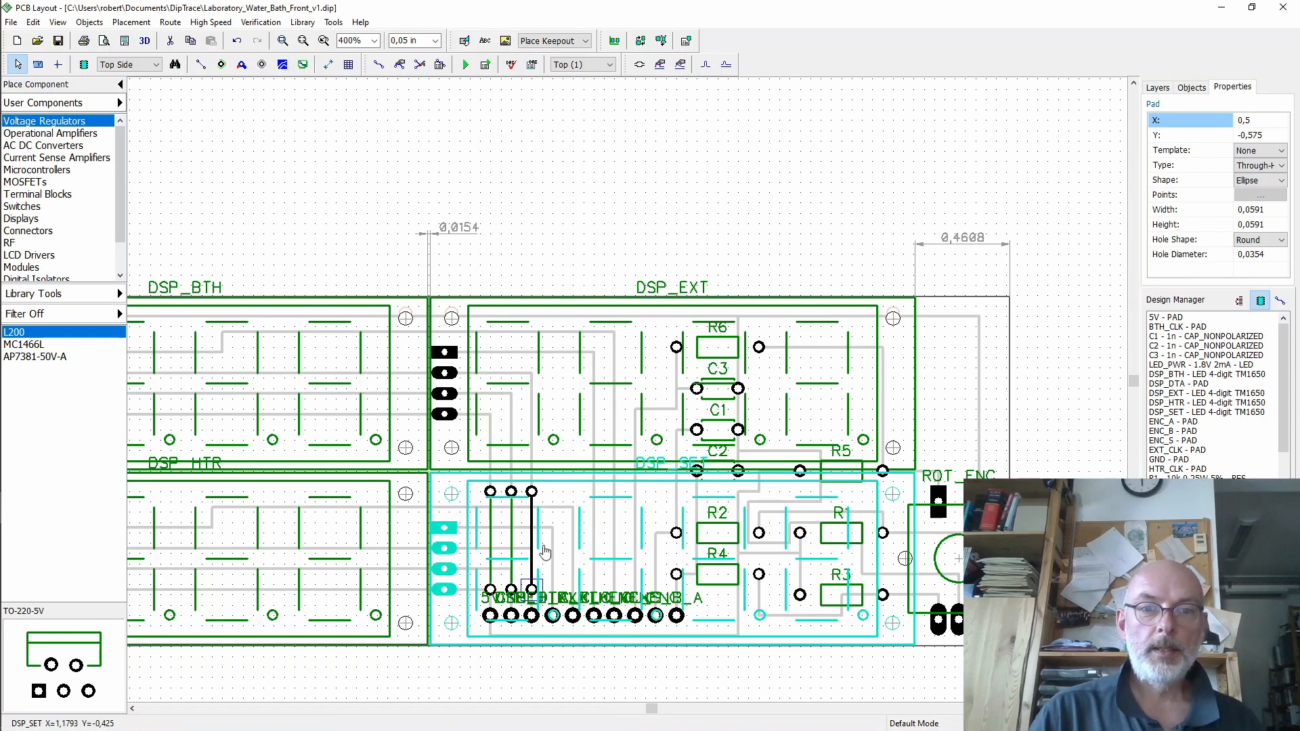
- Convert the vertical DSP_DAT trace segment between the two small pads inside DSP_SET into a Top Jumper Wire
right_click(529, 535)
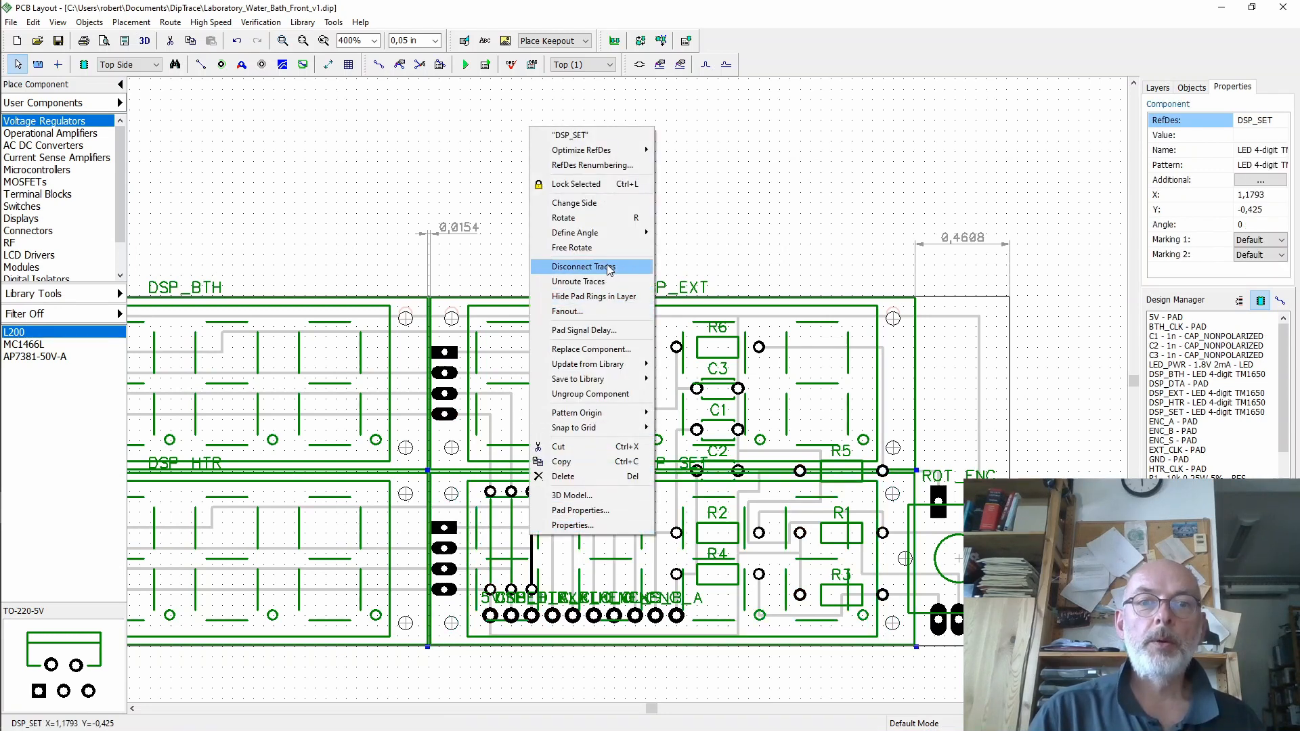
left_click(531, 542)
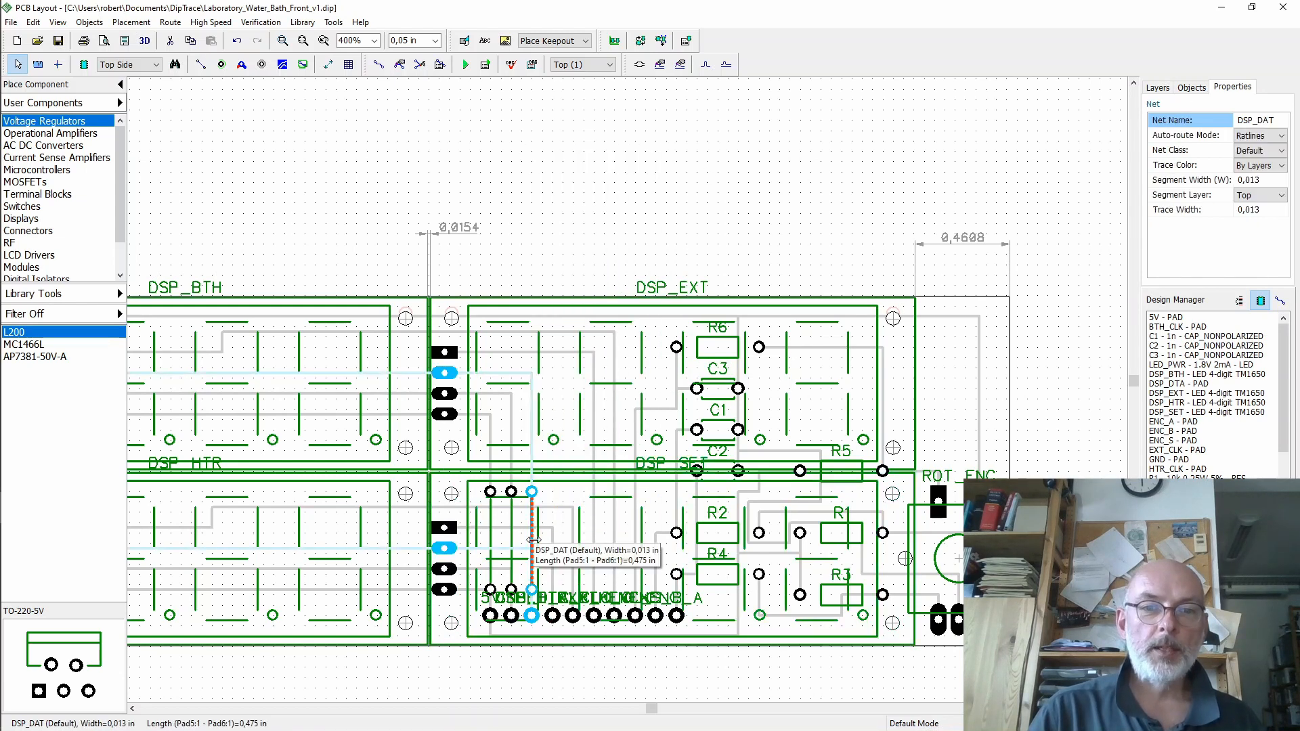
right_click(532, 539)
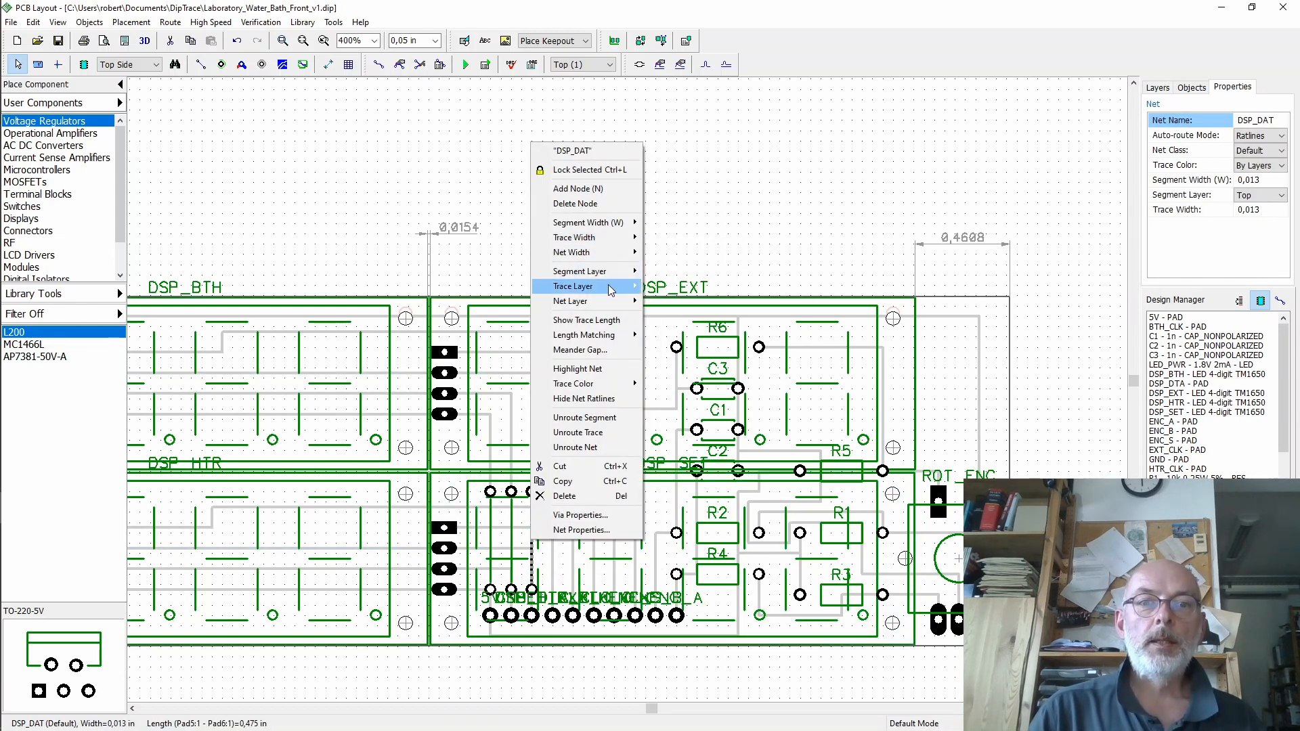
mouse_move(616, 275)
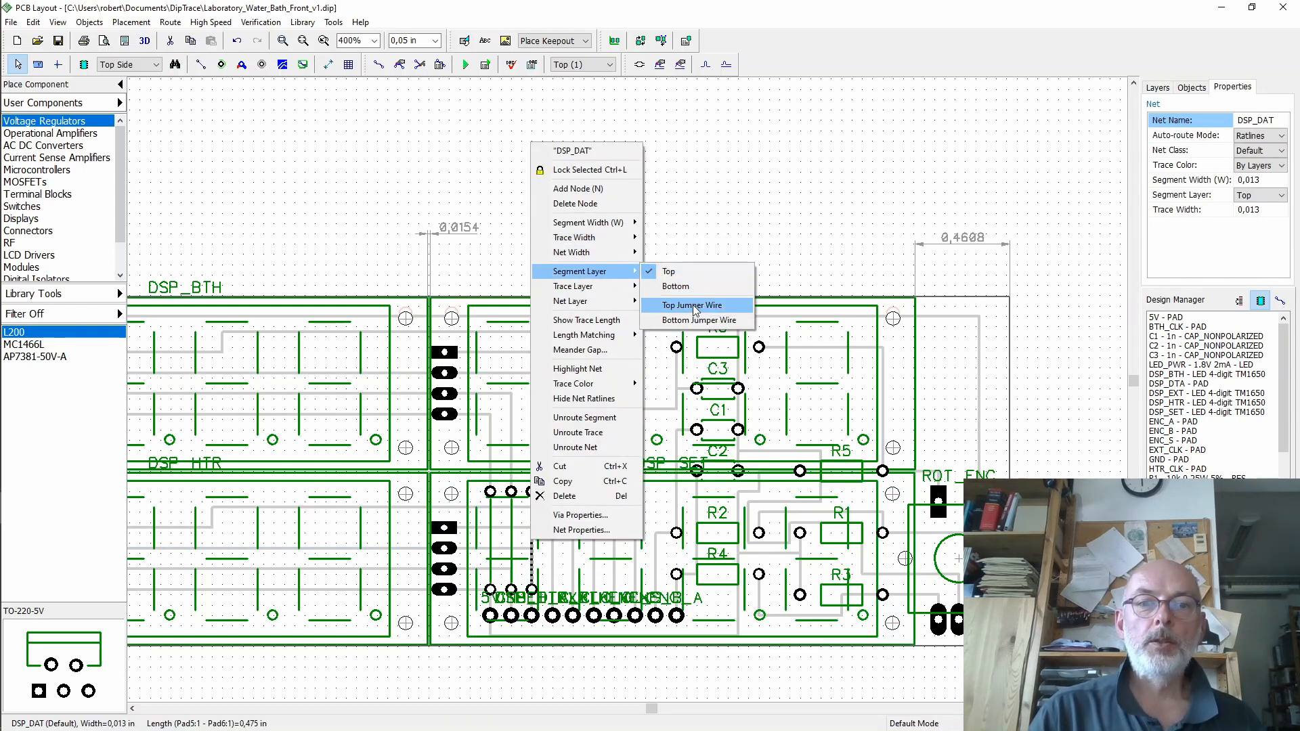
left_click(697, 304)
left_click(701, 196)
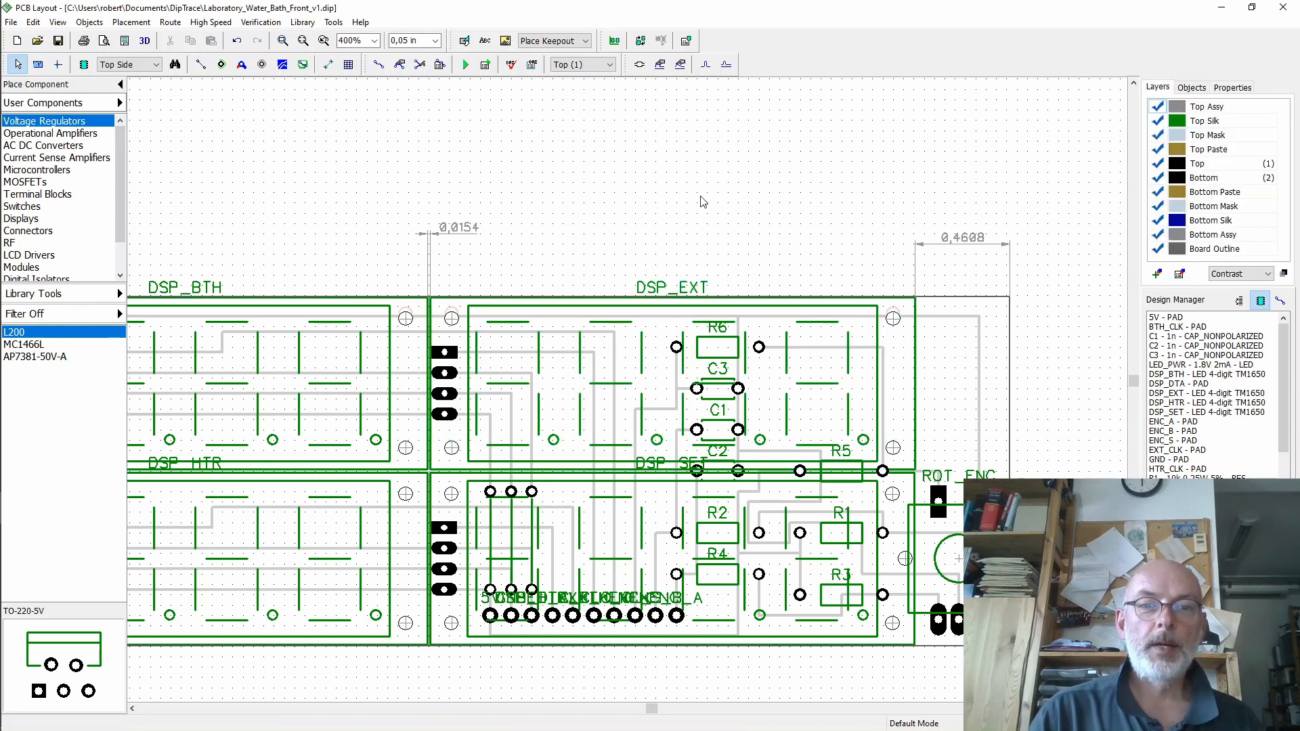
- Make Bottom the active layer and examine its routing and mounting holes from the power LED across to the rotary encoder
left_click(599, 65)
left_click(601, 87)
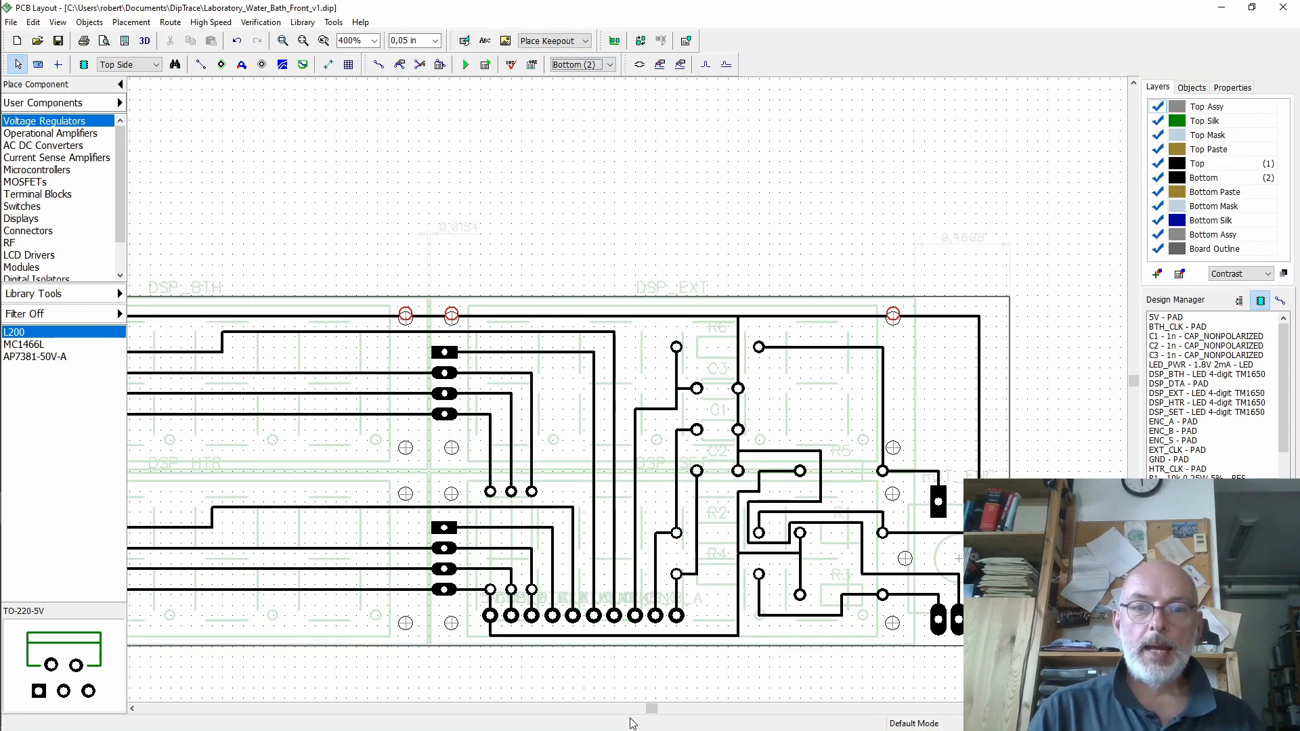
left_click_drag(650, 717, 592, 720)
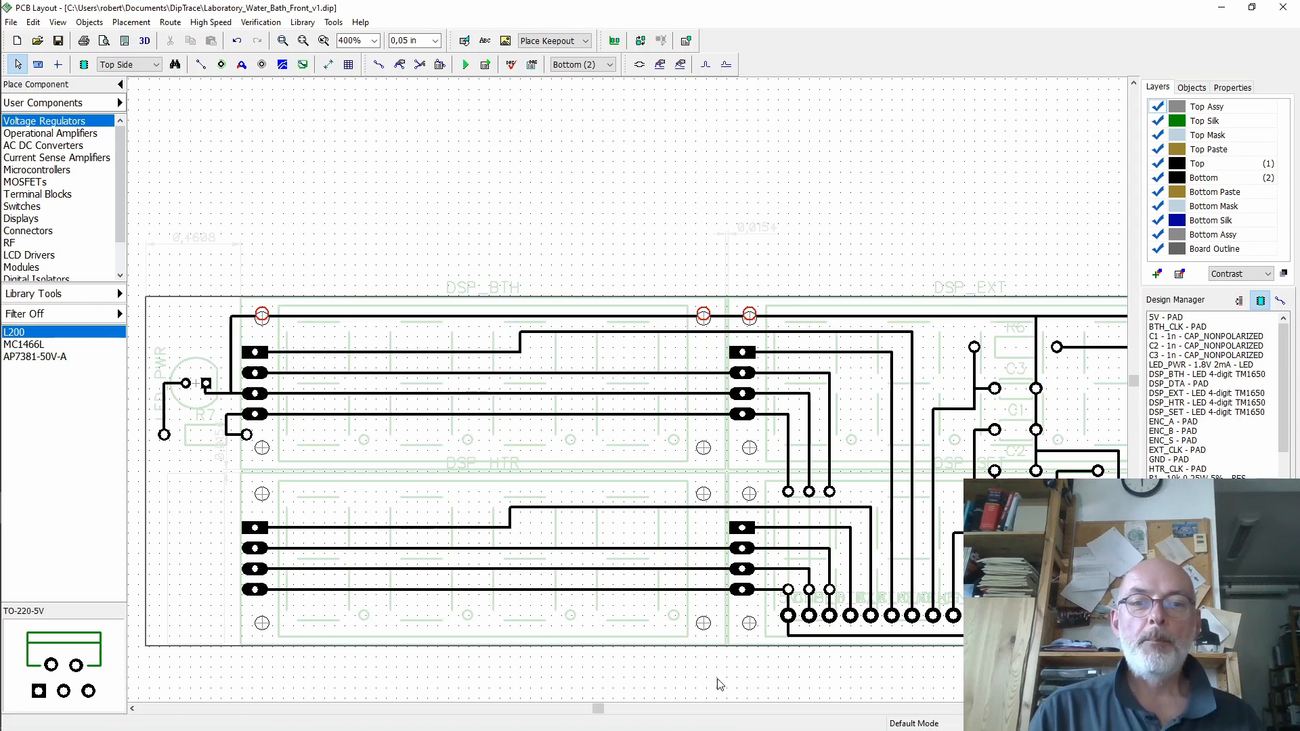
left_click_drag(598, 708, 677, 709)
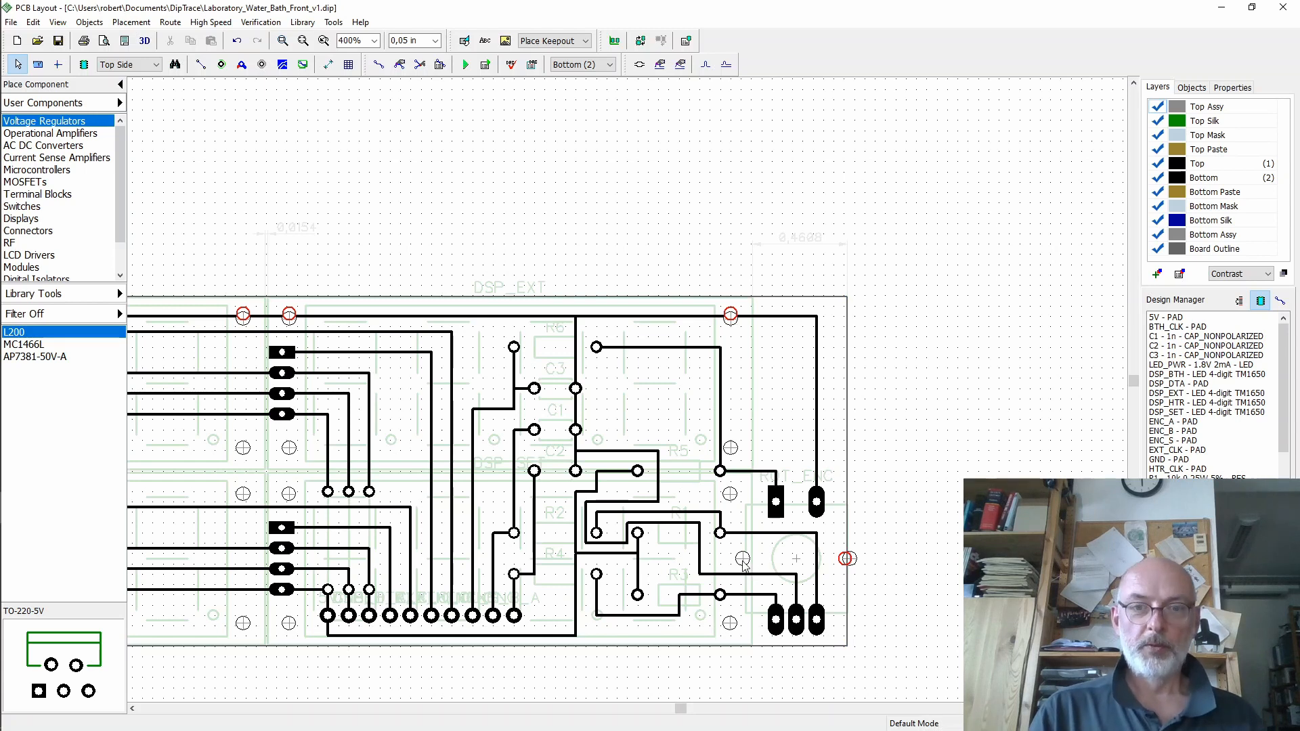
left_click(848, 563)
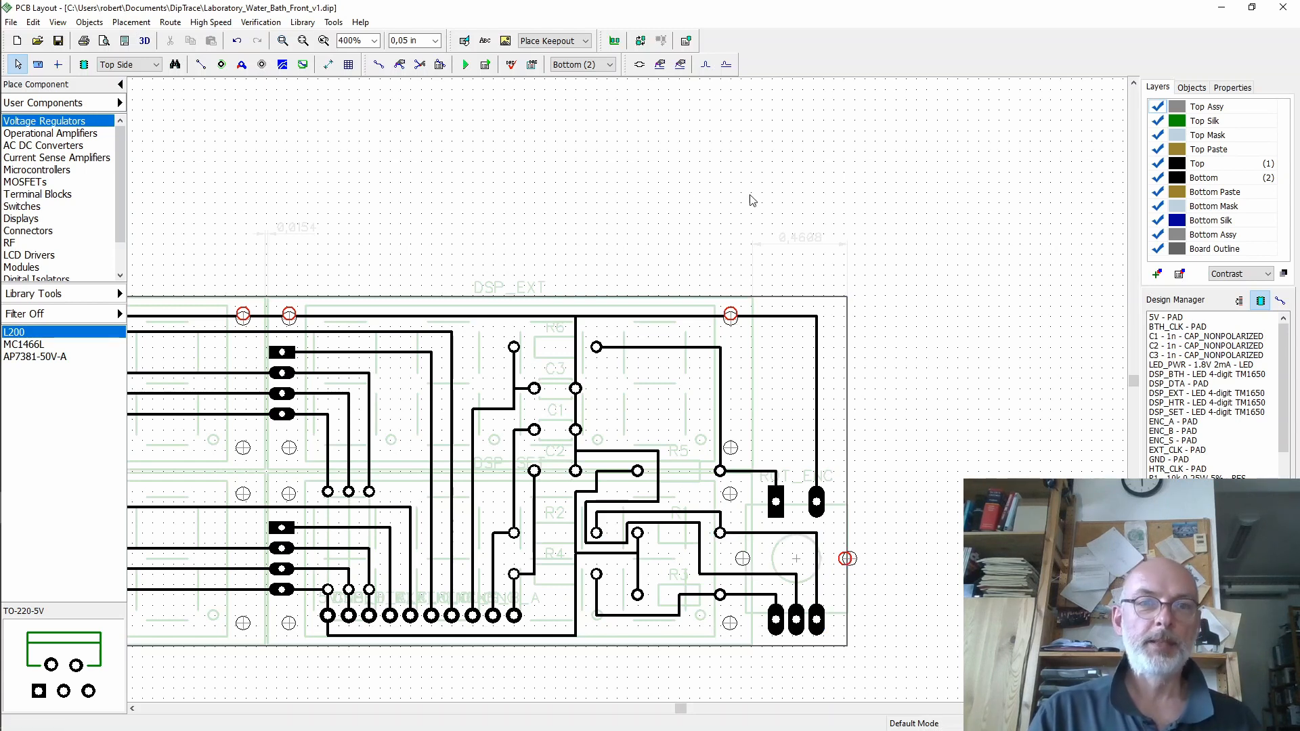
- Make Top the active layer and examine DSP_EXT's component properties without changing them
left_click(583, 64)
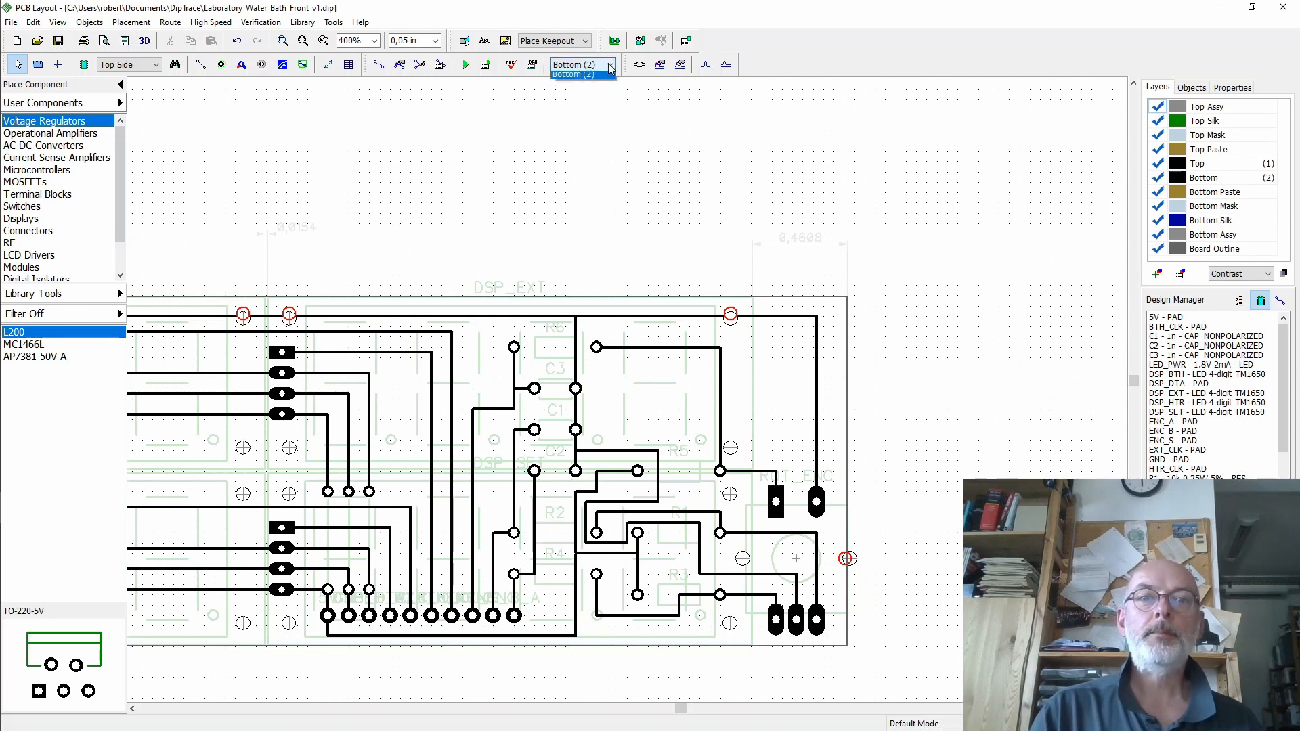
left_click(576, 77)
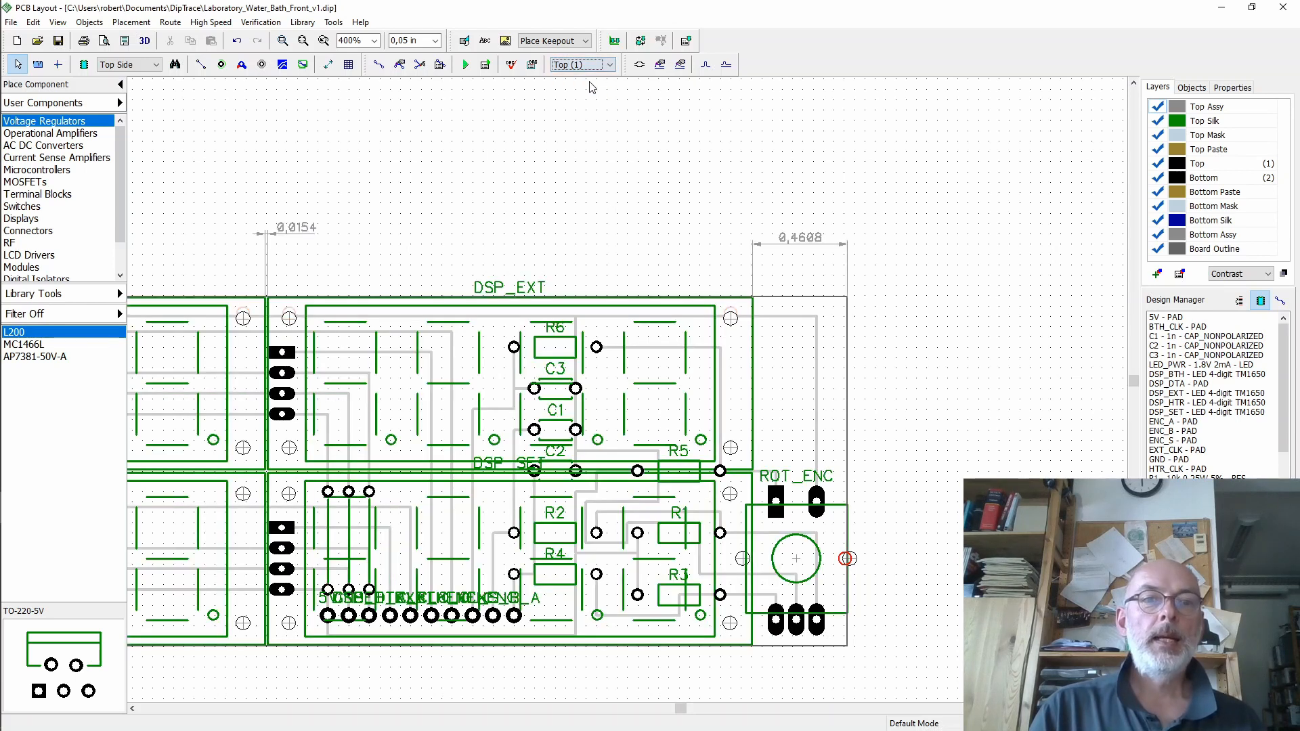
left_click(290, 327)
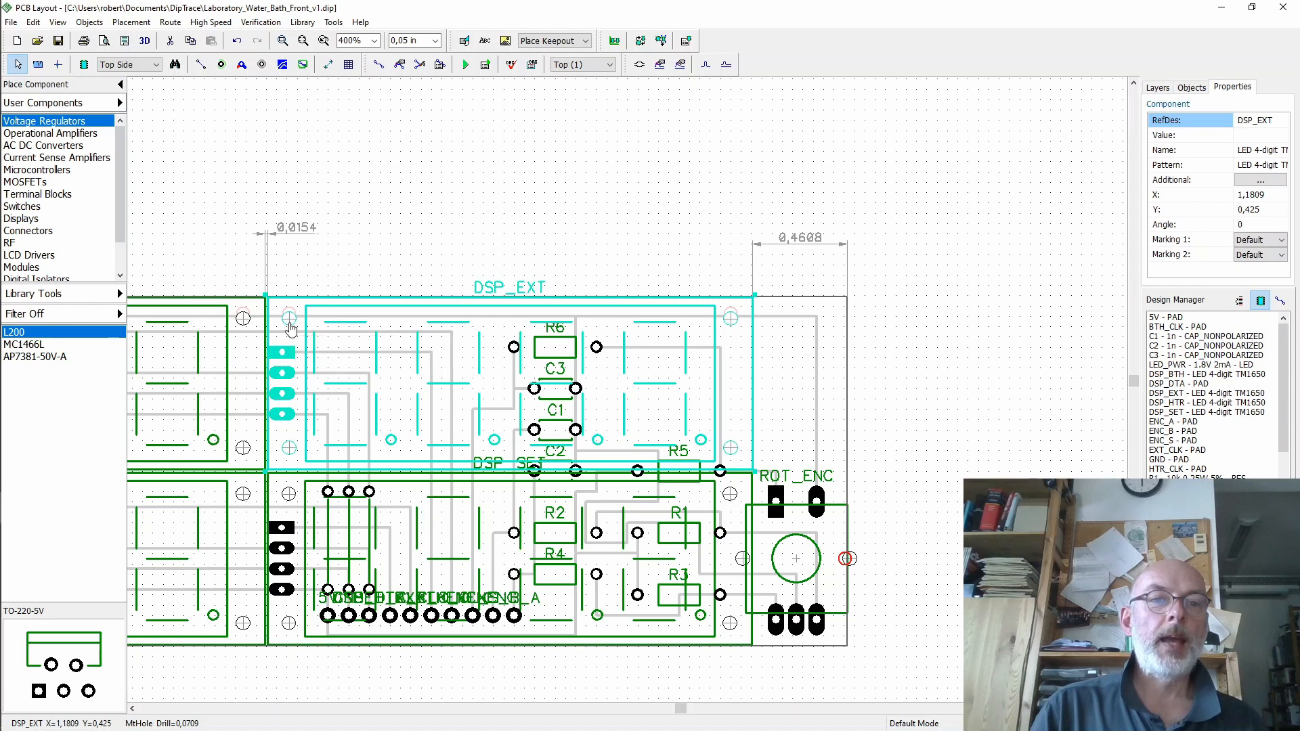
right_click(291, 327)
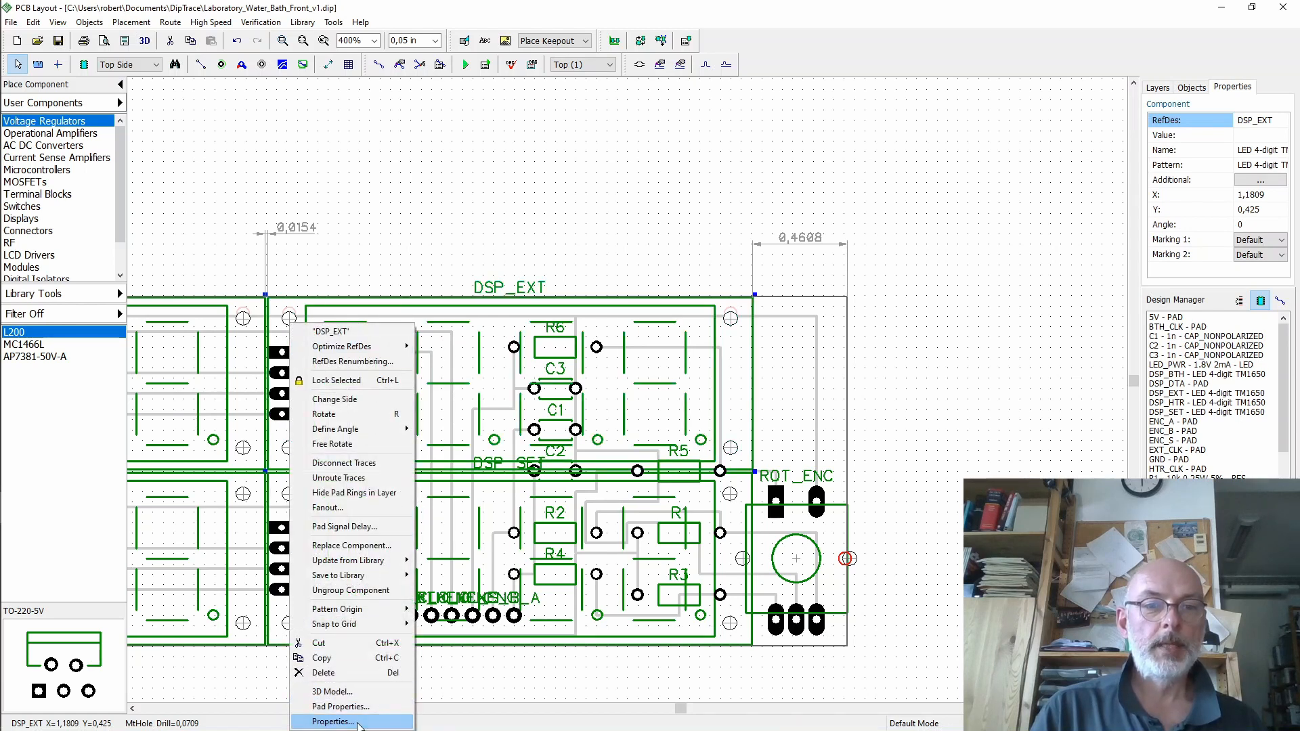
left_click(333, 722)
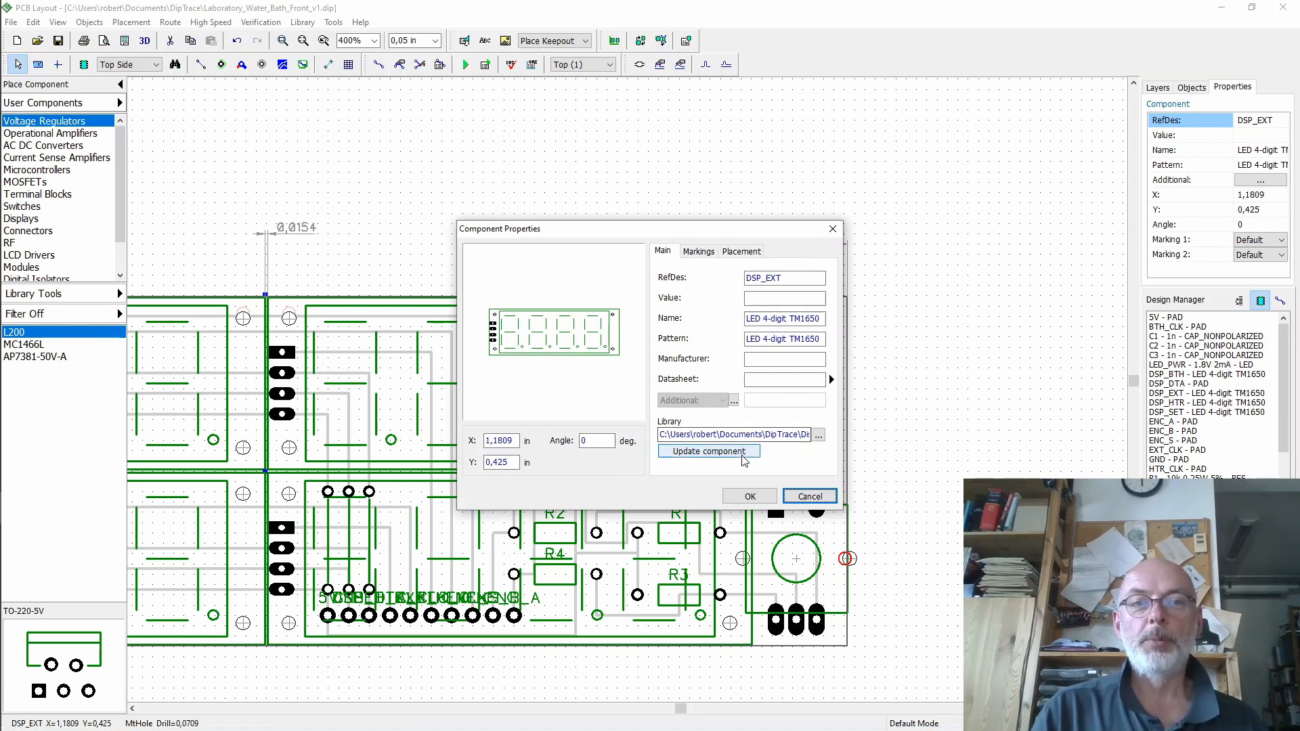
left_click(810, 497)
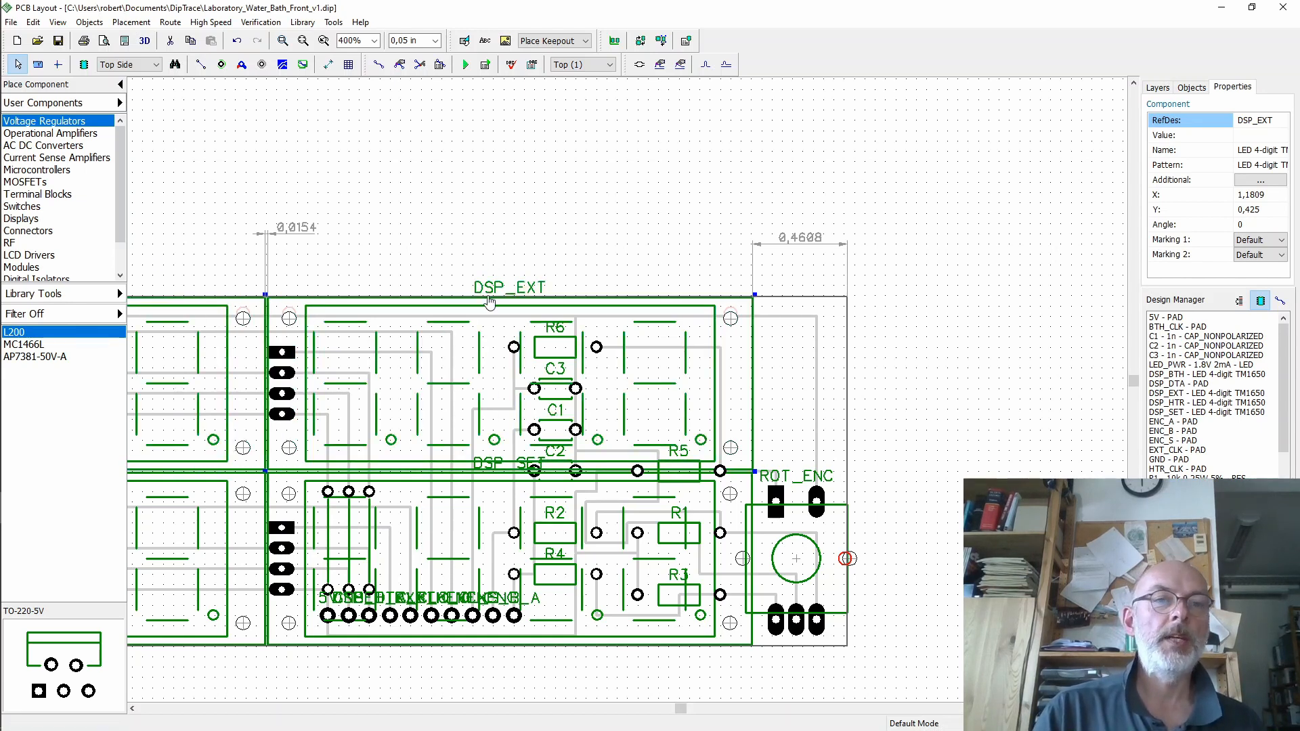
- Open the print preview of the layout and set its current layer to Bottom
left_click(334, 23)
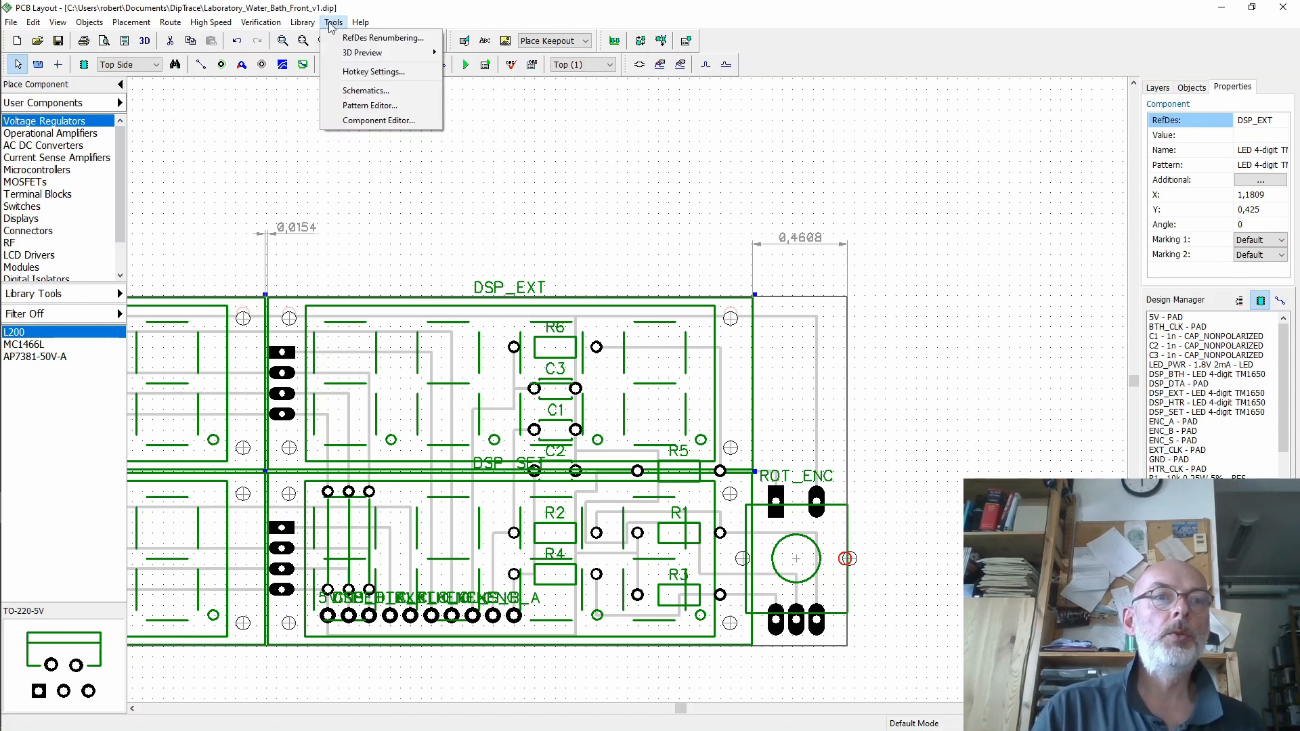
left_click(11, 24)
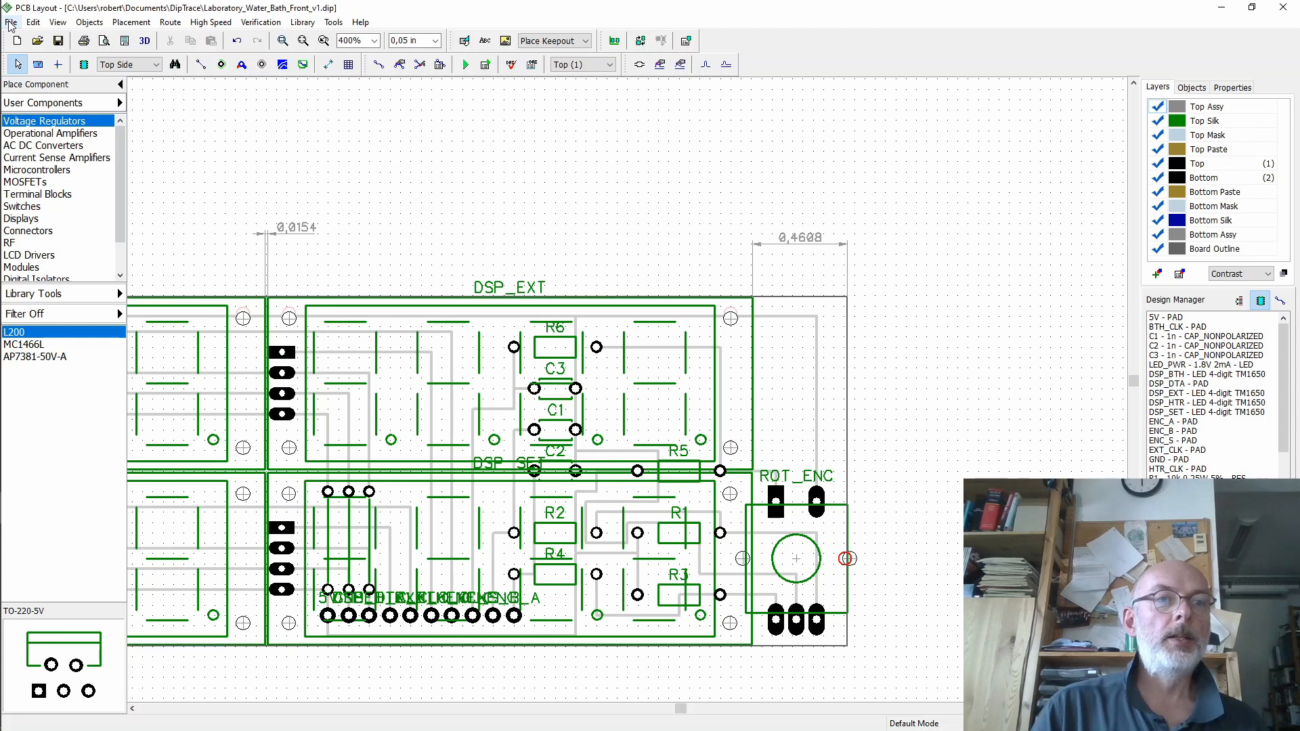
left_click(11, 23)
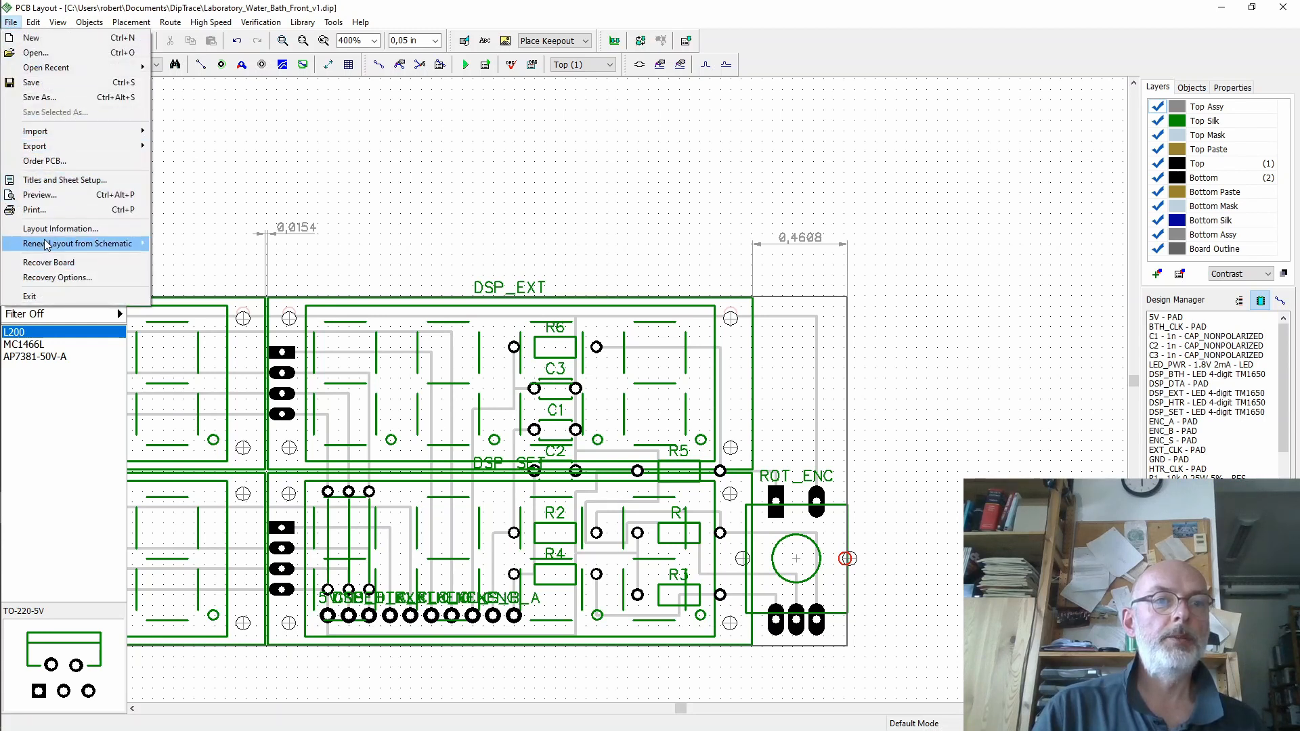
left_click(41, 195)
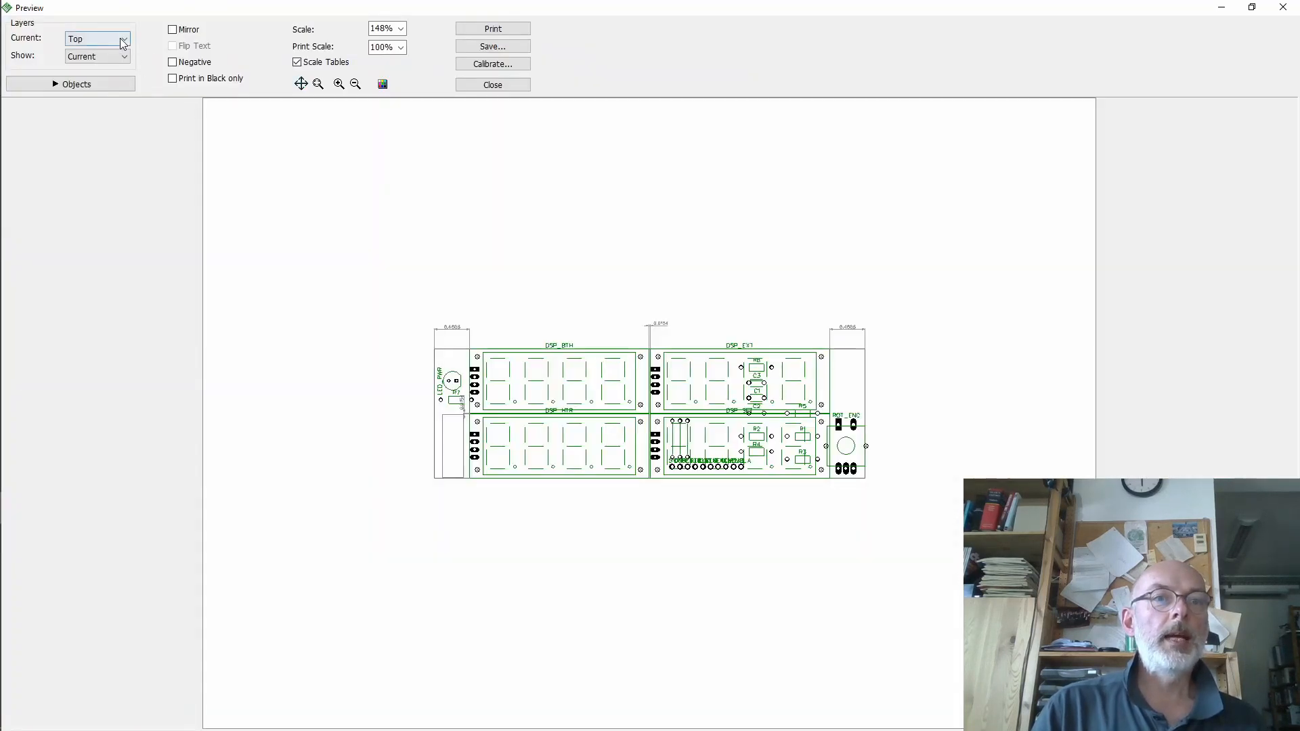
left_click(124, 57)
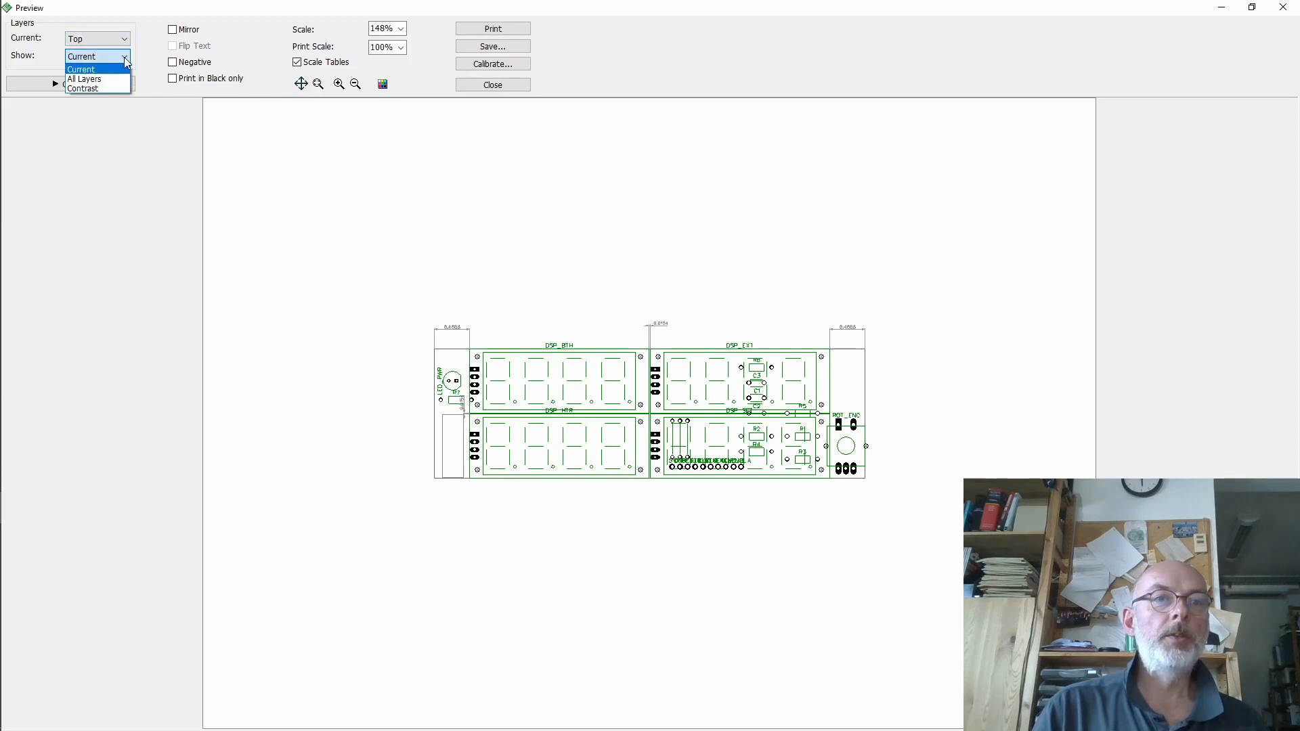
left_click(124, 40)
left_click(126, 41)
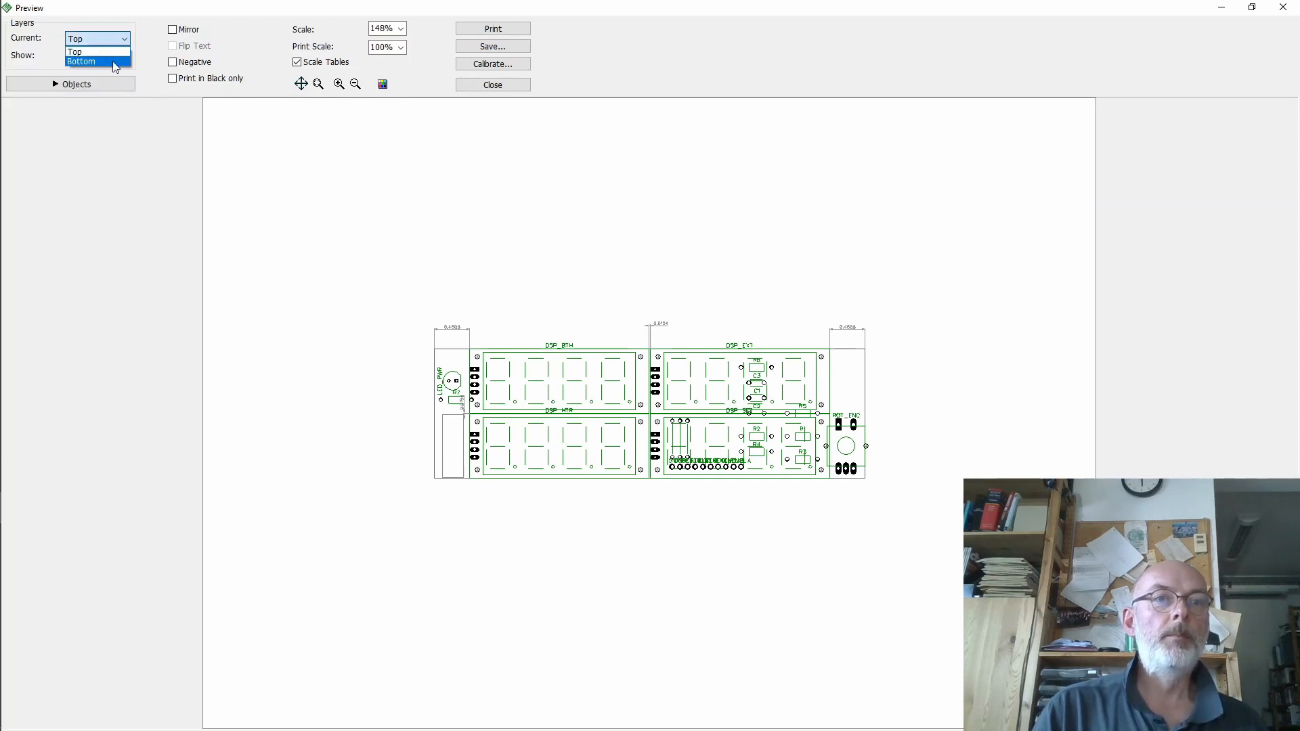
left_click(102, 51)
- Hide all object types except traces and pads in the Bottom layer print preview and close the preview
left_click(95, 84)
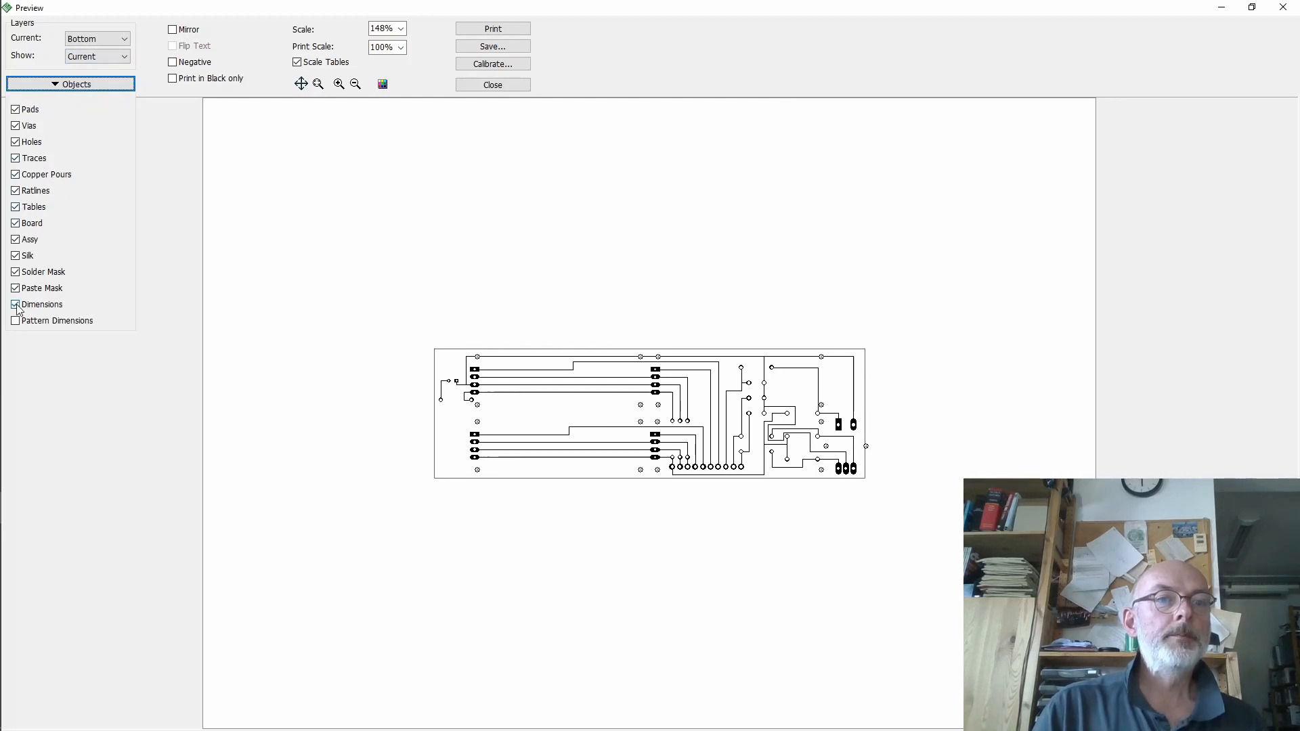
left_click(15, 174)
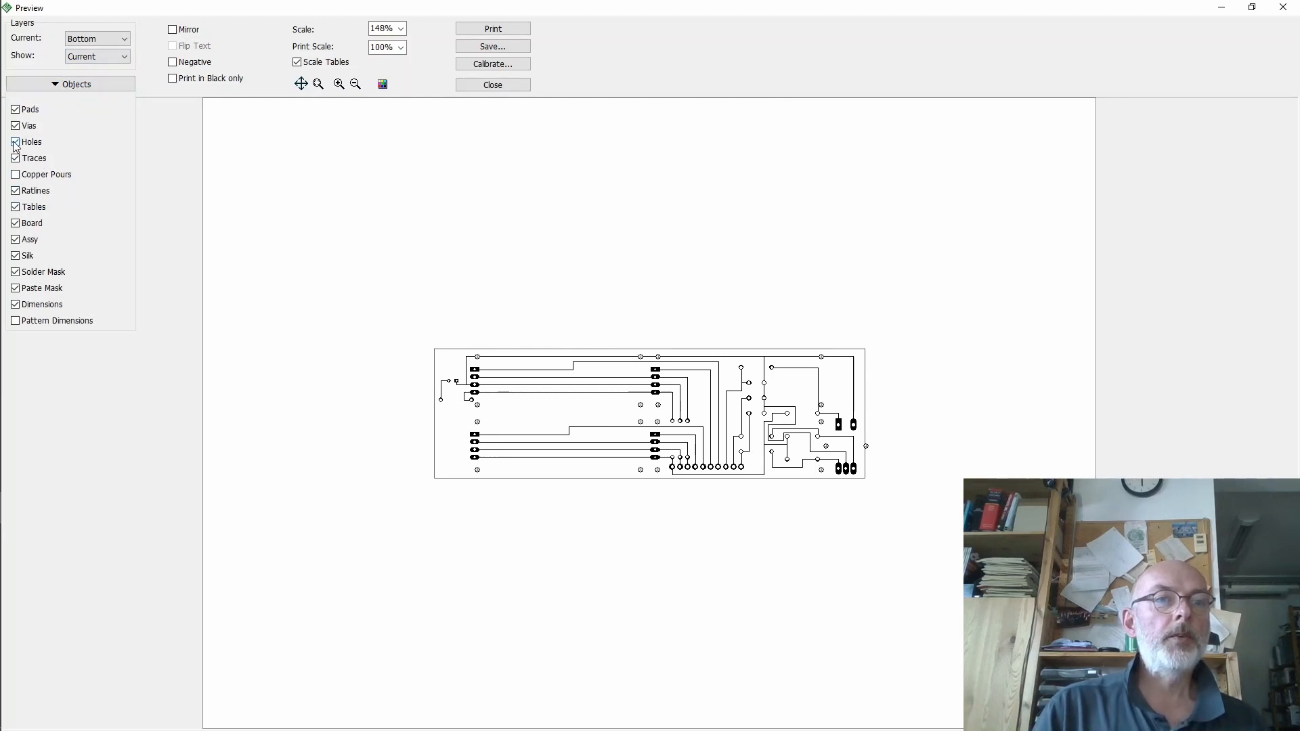
left_click(15, 142)
left_click(15, 125)
left_click(15, 109)
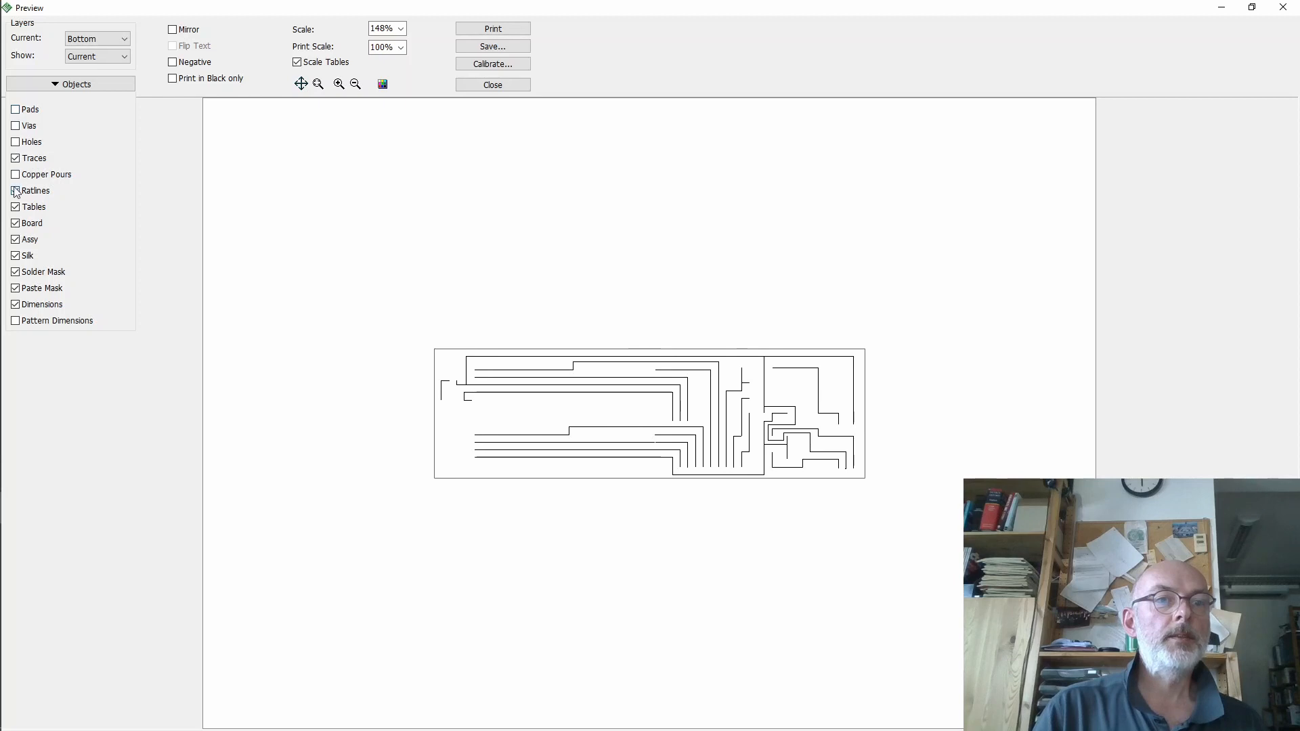
left_click(15, 208)
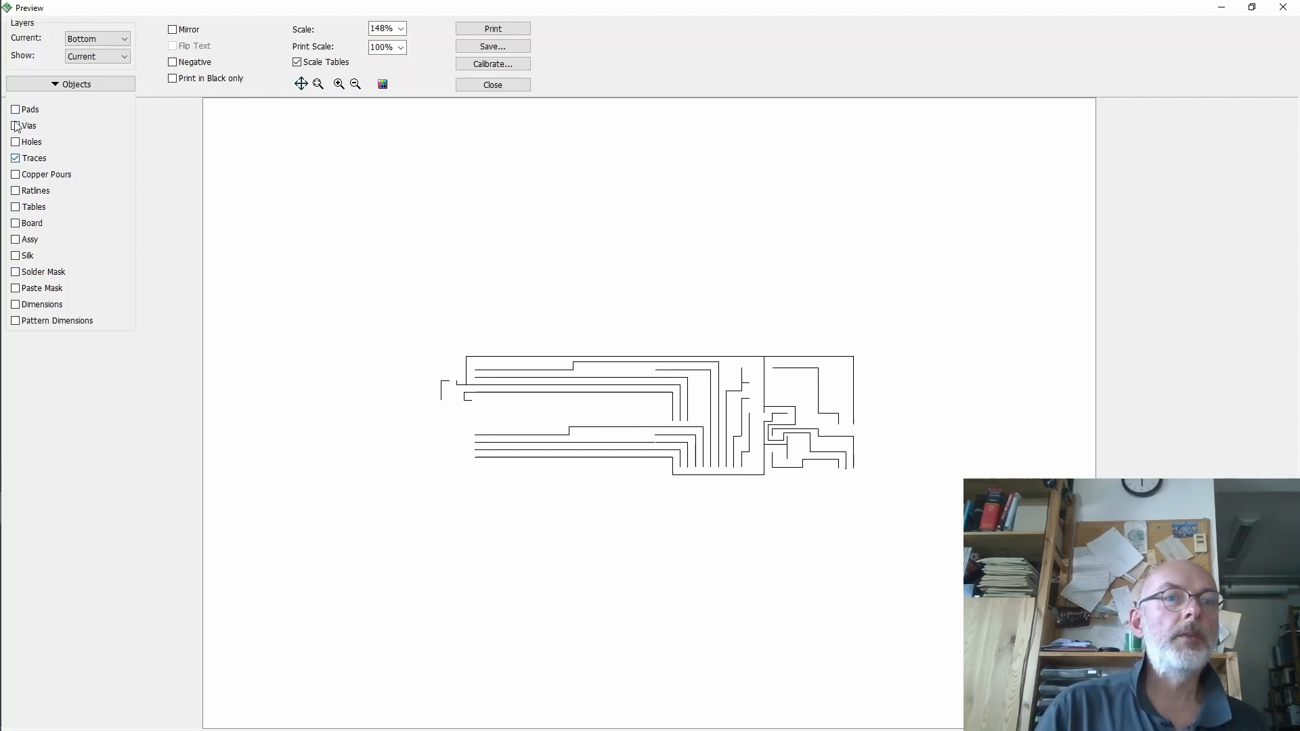
left_click(15, 110)
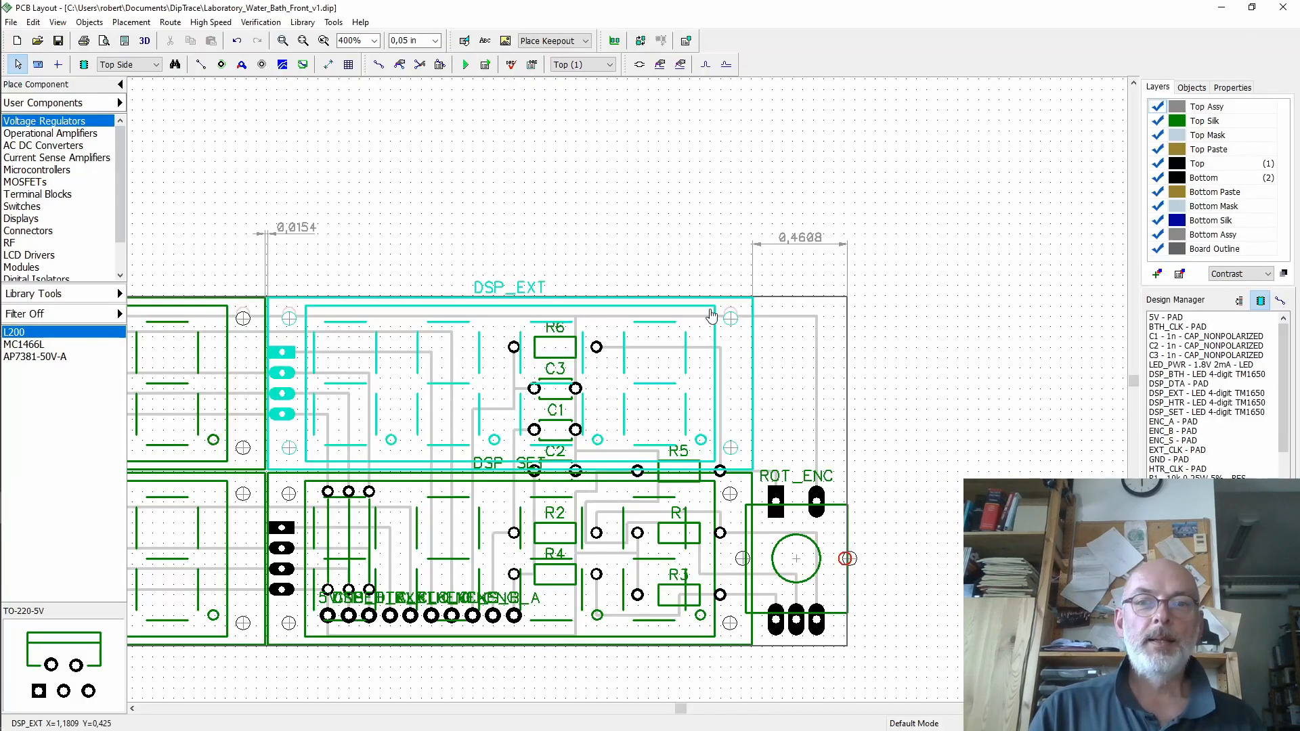
left_click(493, 85)
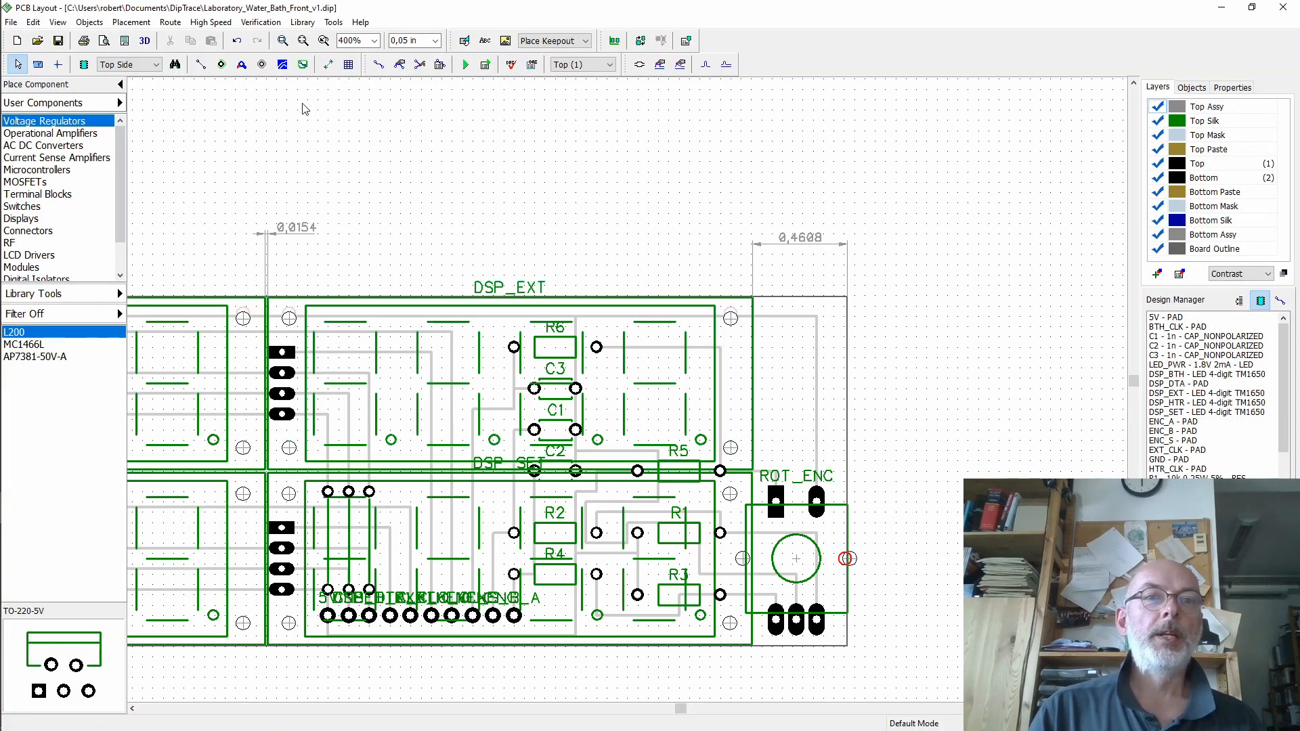
- Hide the design-rule error markers and examine the small rectangle below the power LED beside DSP_HTR
left_click(261, 22)
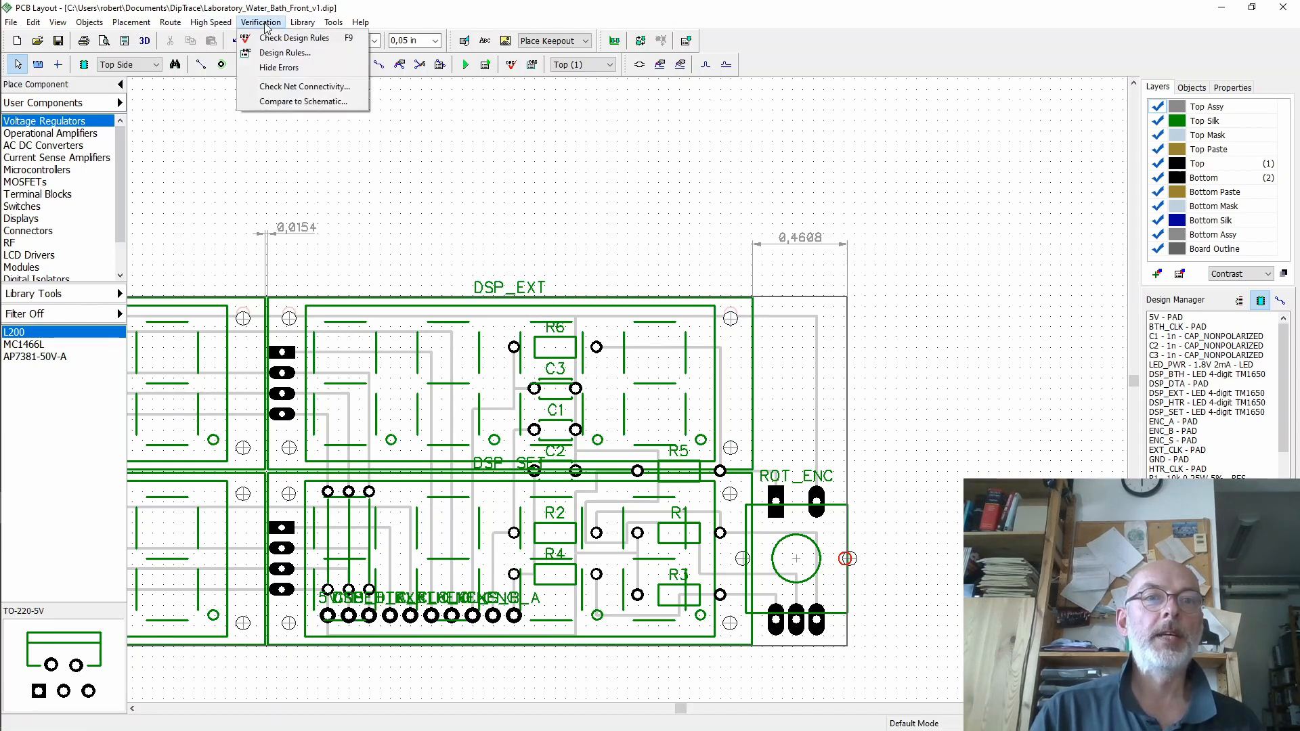
left_click(271, 68)
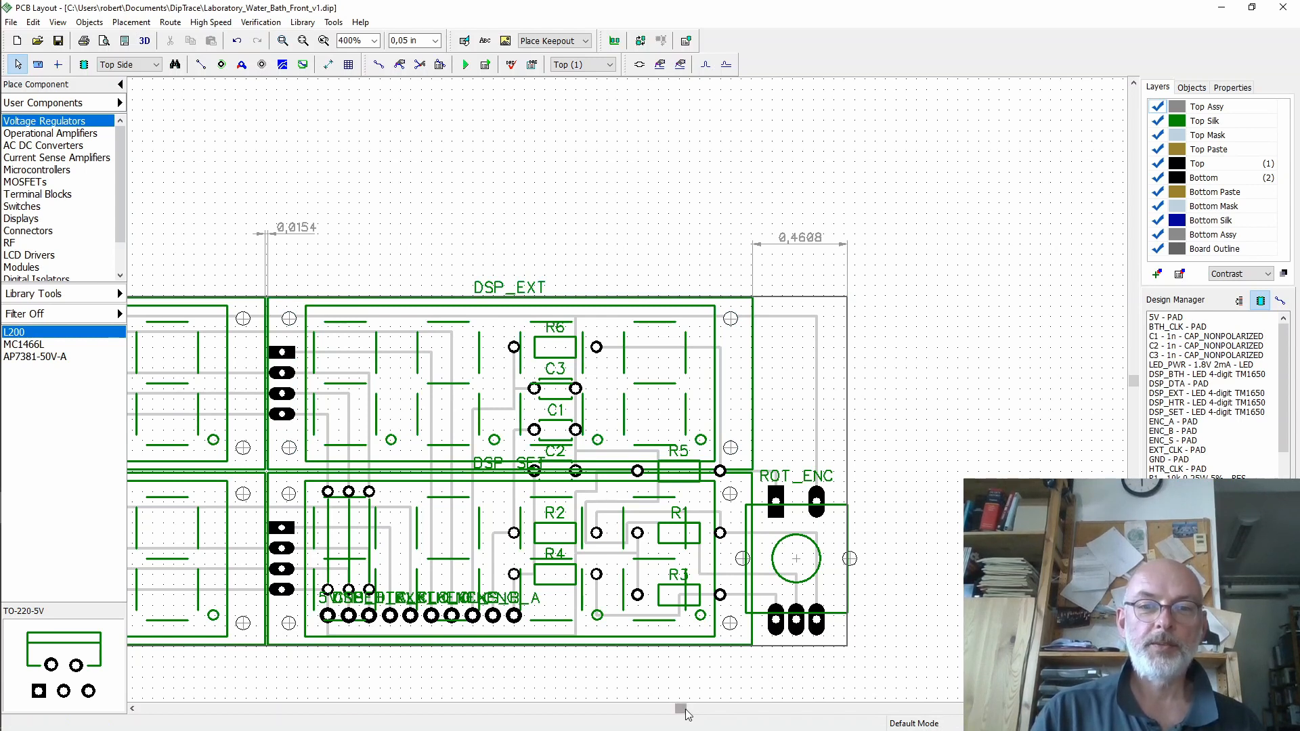
left_click_drag(681, 709, 594, 726)
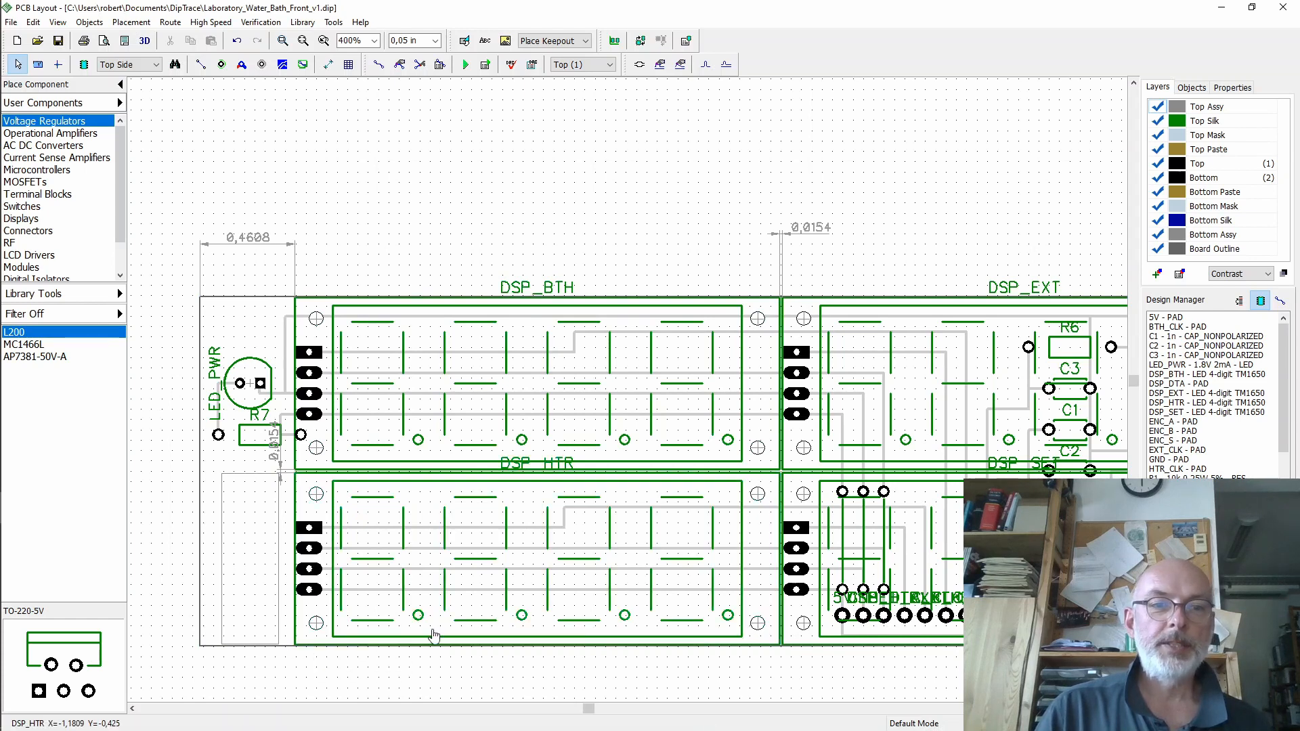
left_click(200, 515)
left_click(254, 612)
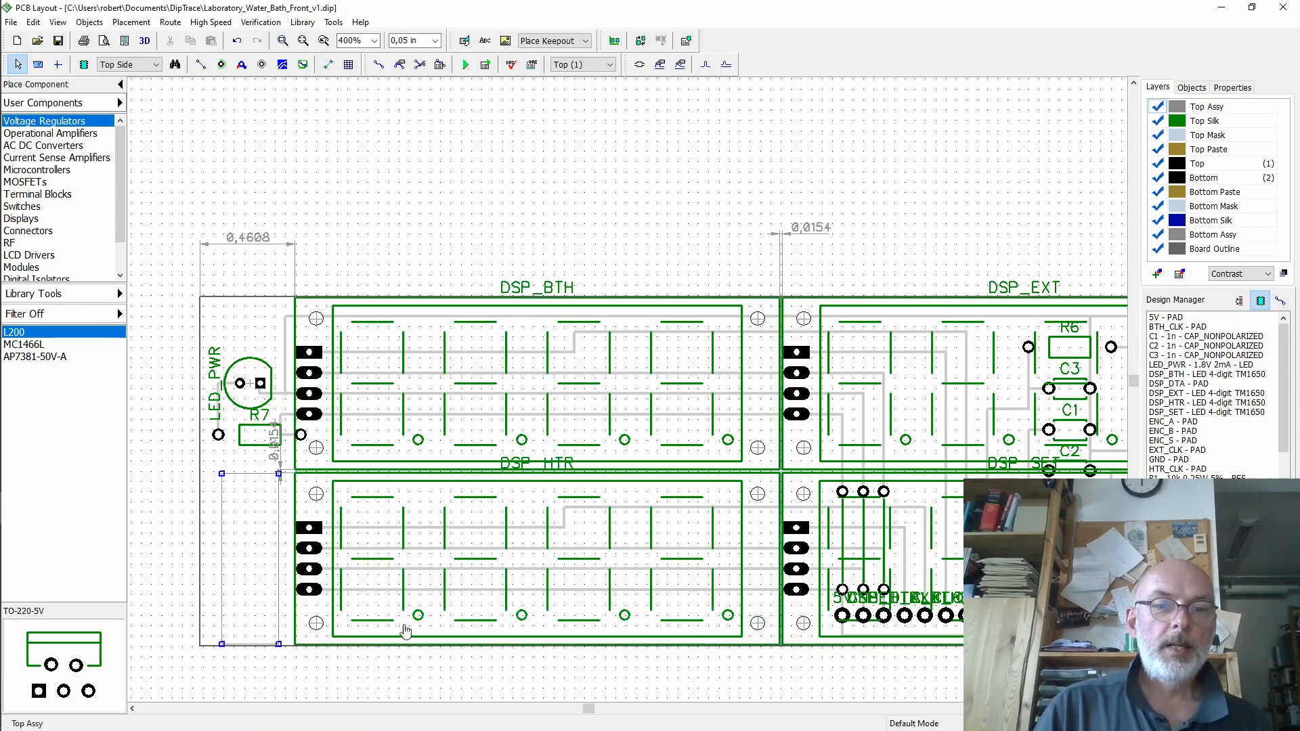
left_click_drag(592, 715, 692, 715)
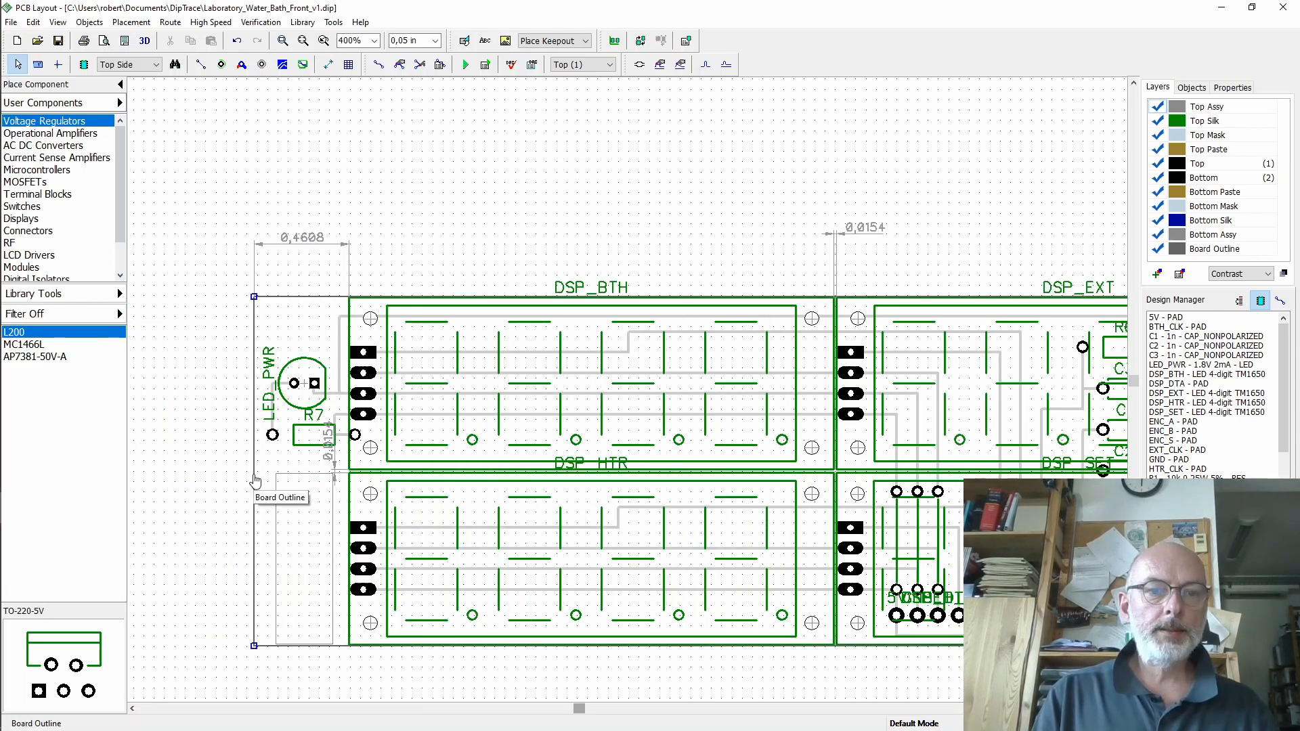
- Insert a board outline point midway along the left edge and another on the bottom edge just left of DSP_HTR
right_click(255, 480)
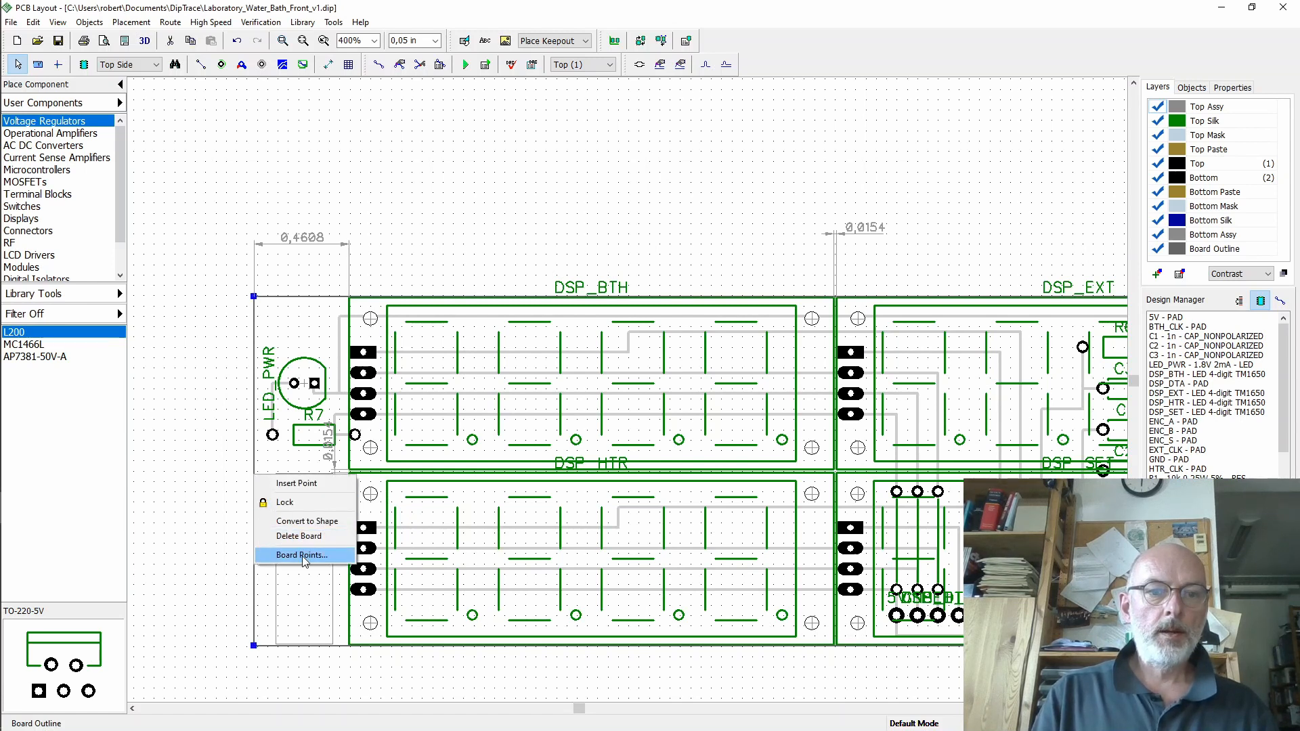
left_click(308, 484)
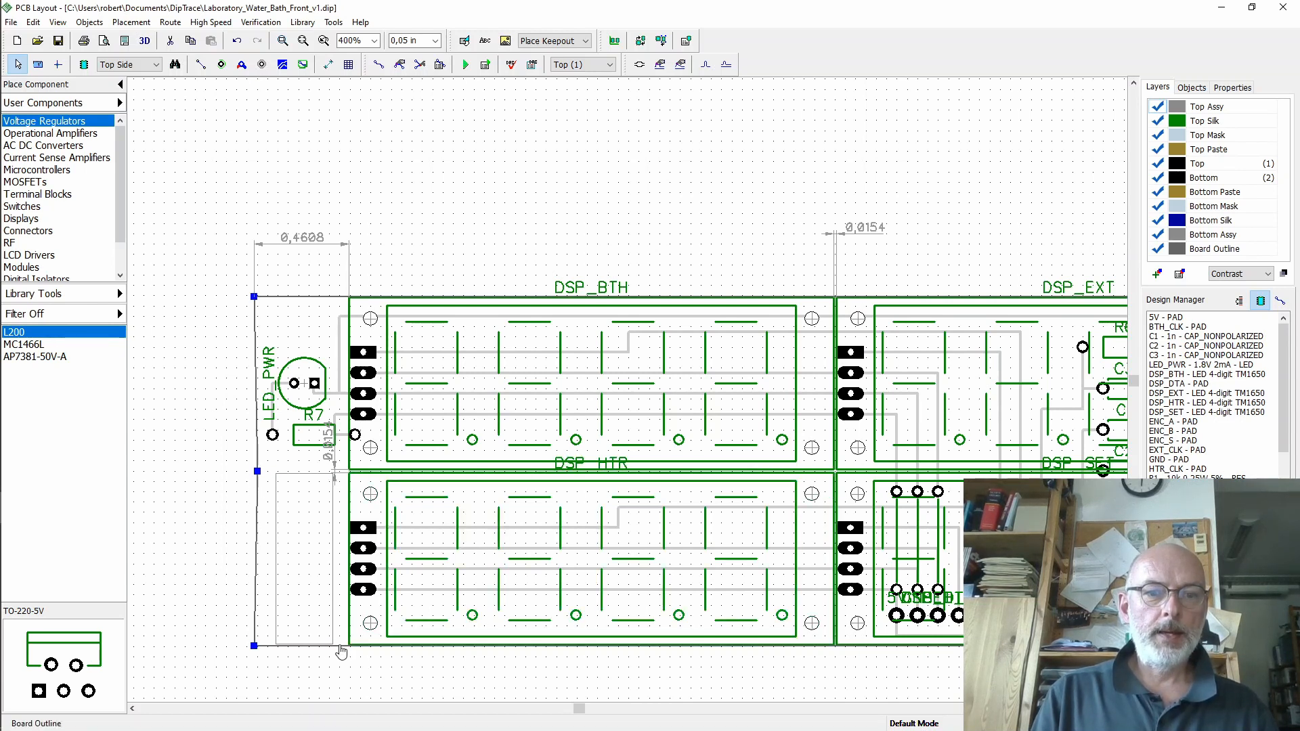
right_click(341, 648)
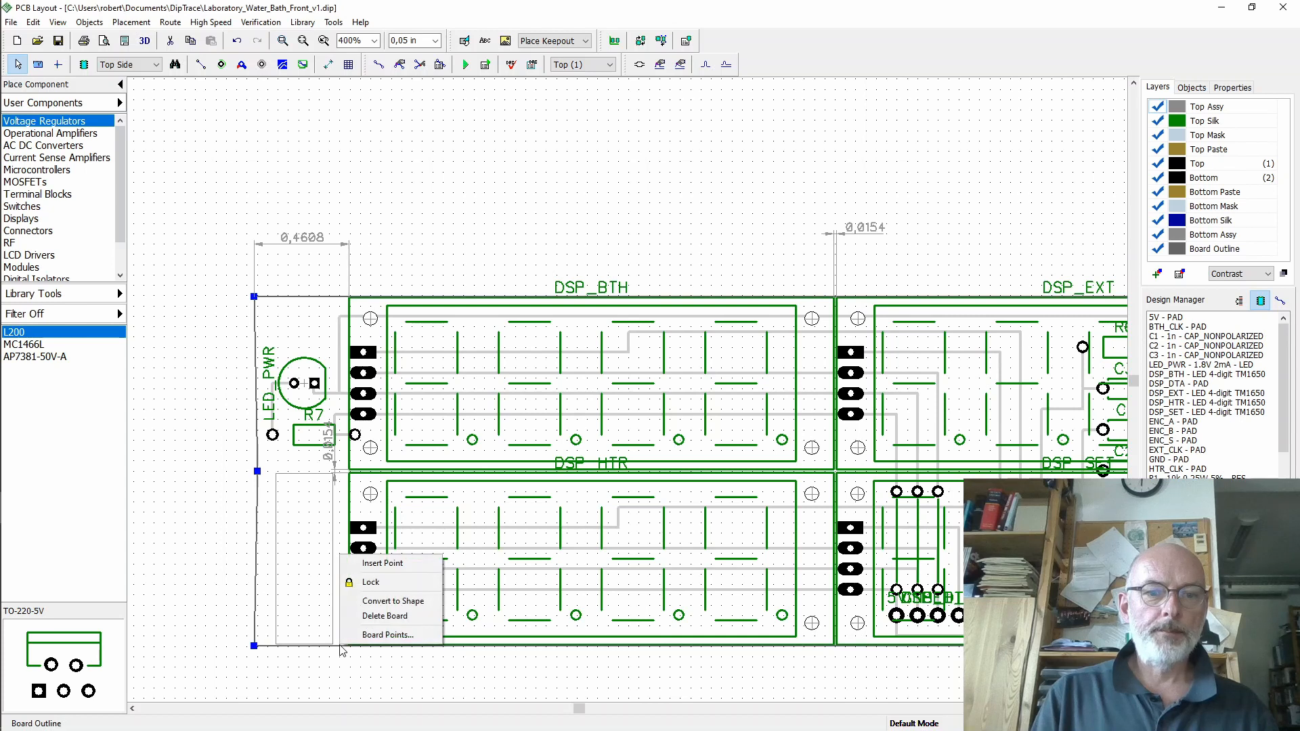
left_click(401, 563)
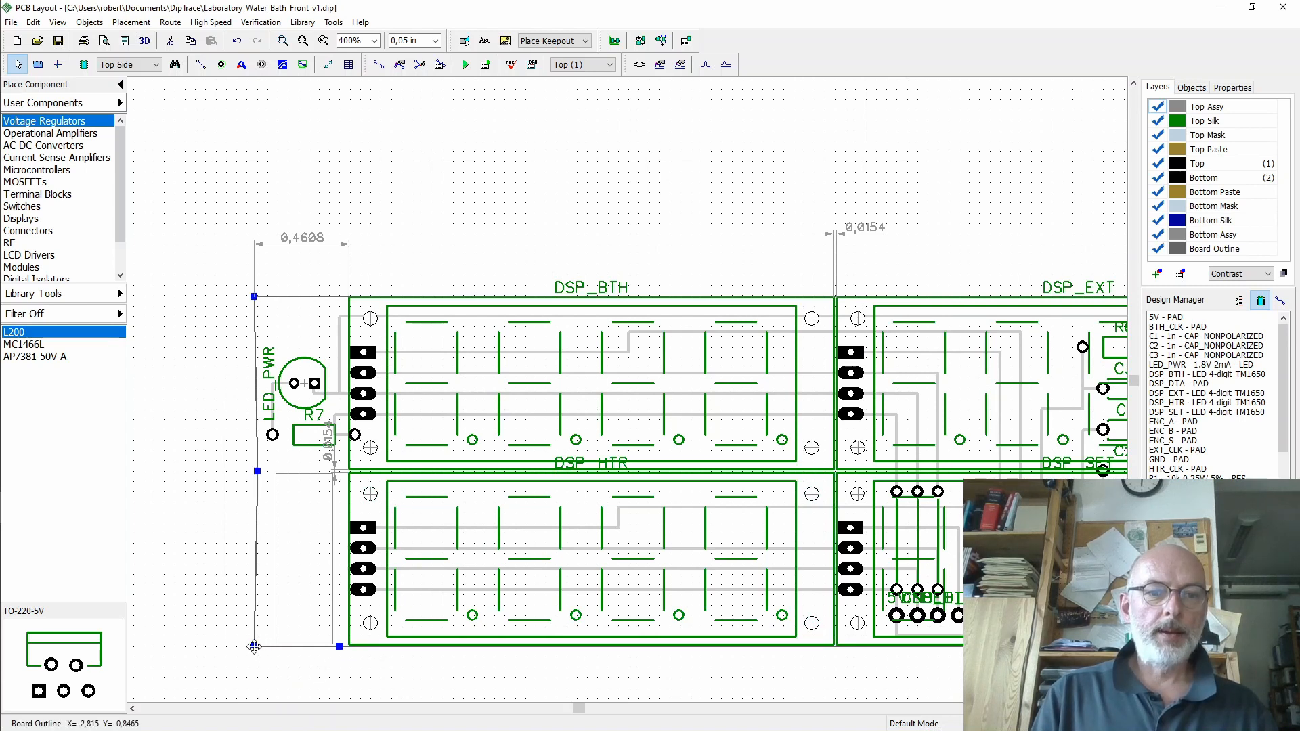
right_click(255, 647)
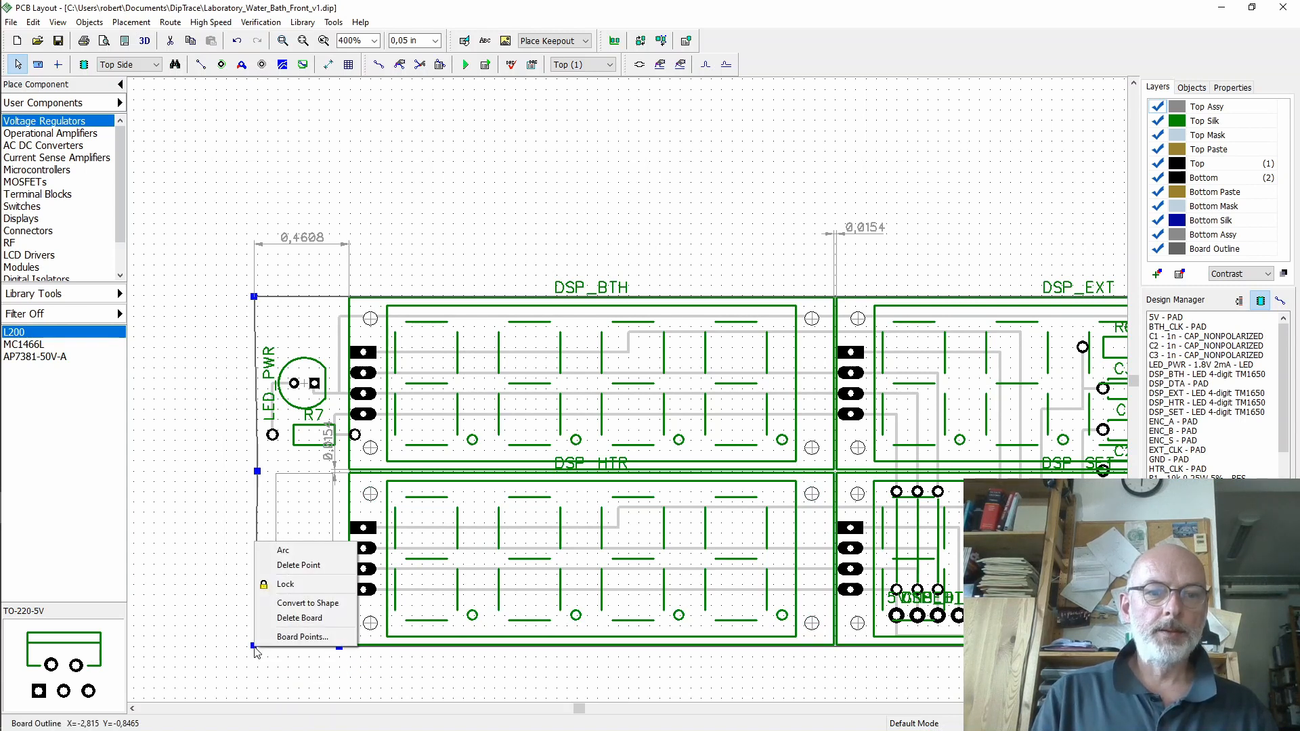
left_click(302, 638)
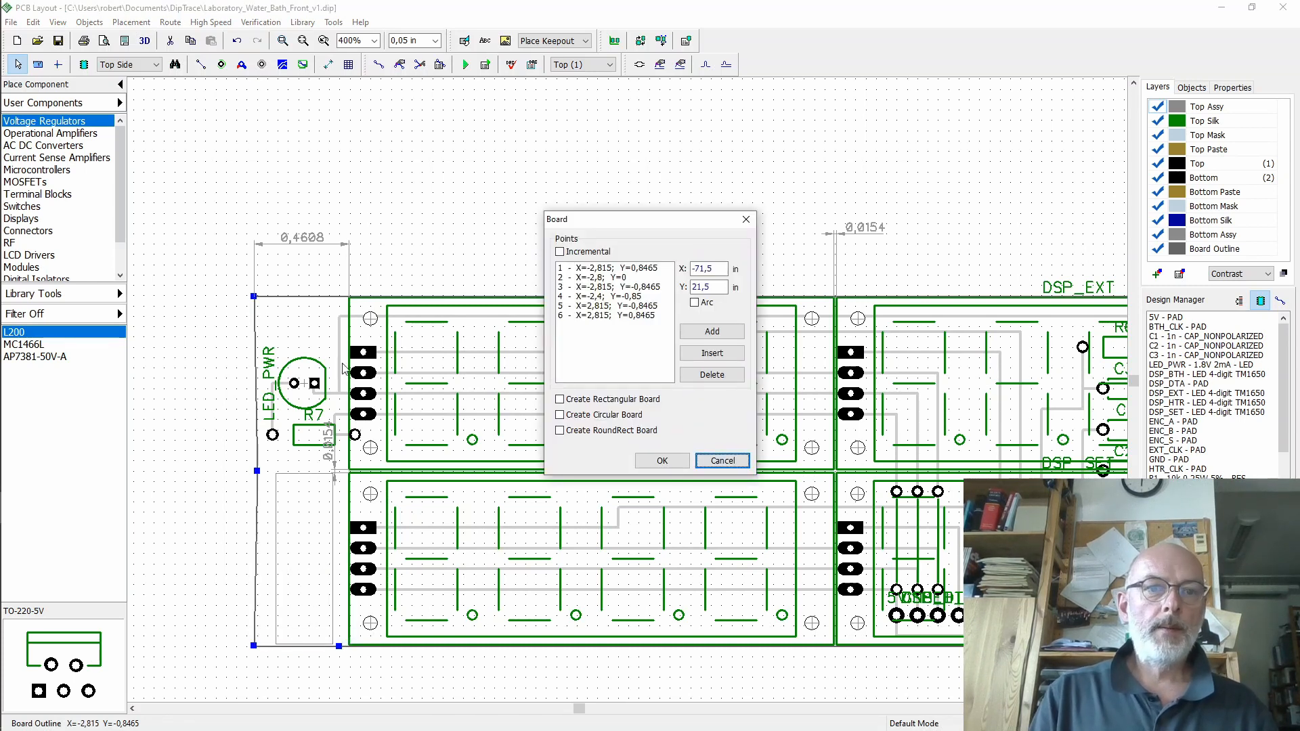
left_click(603, 268)
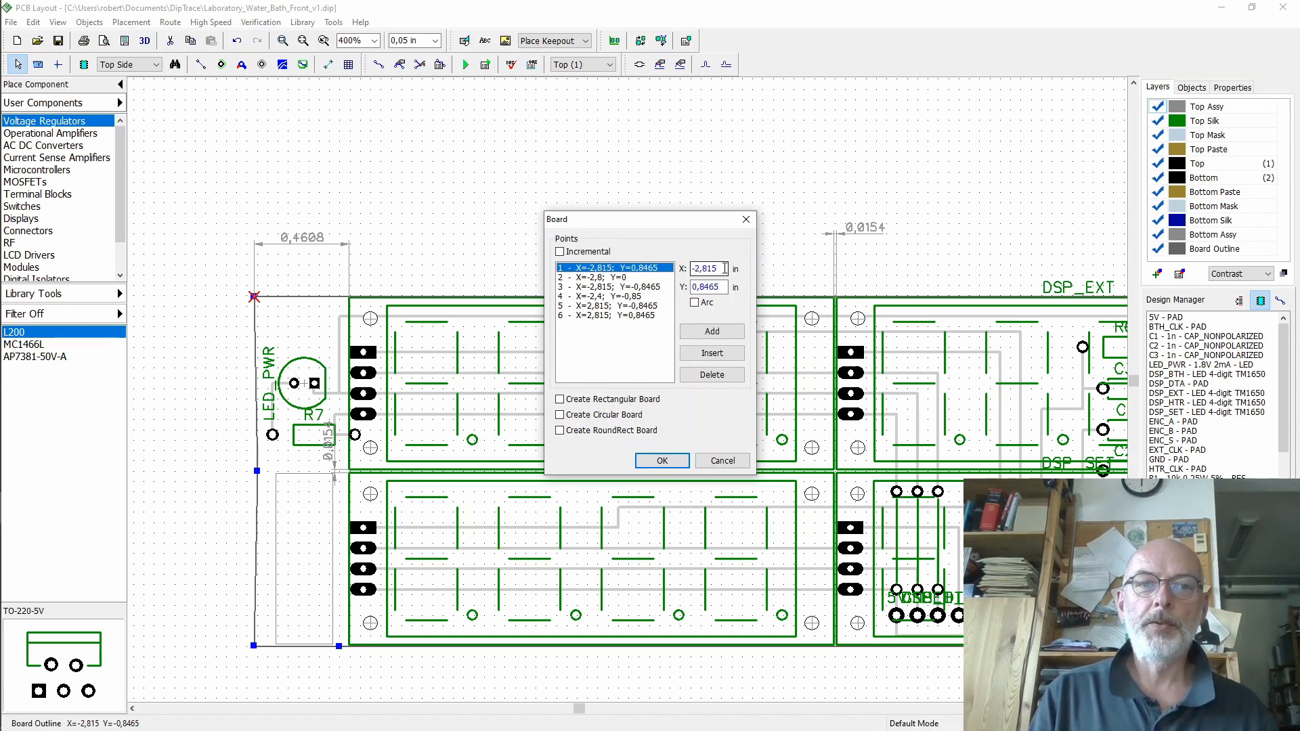
left_click_drag(725, 269, 694, 270)
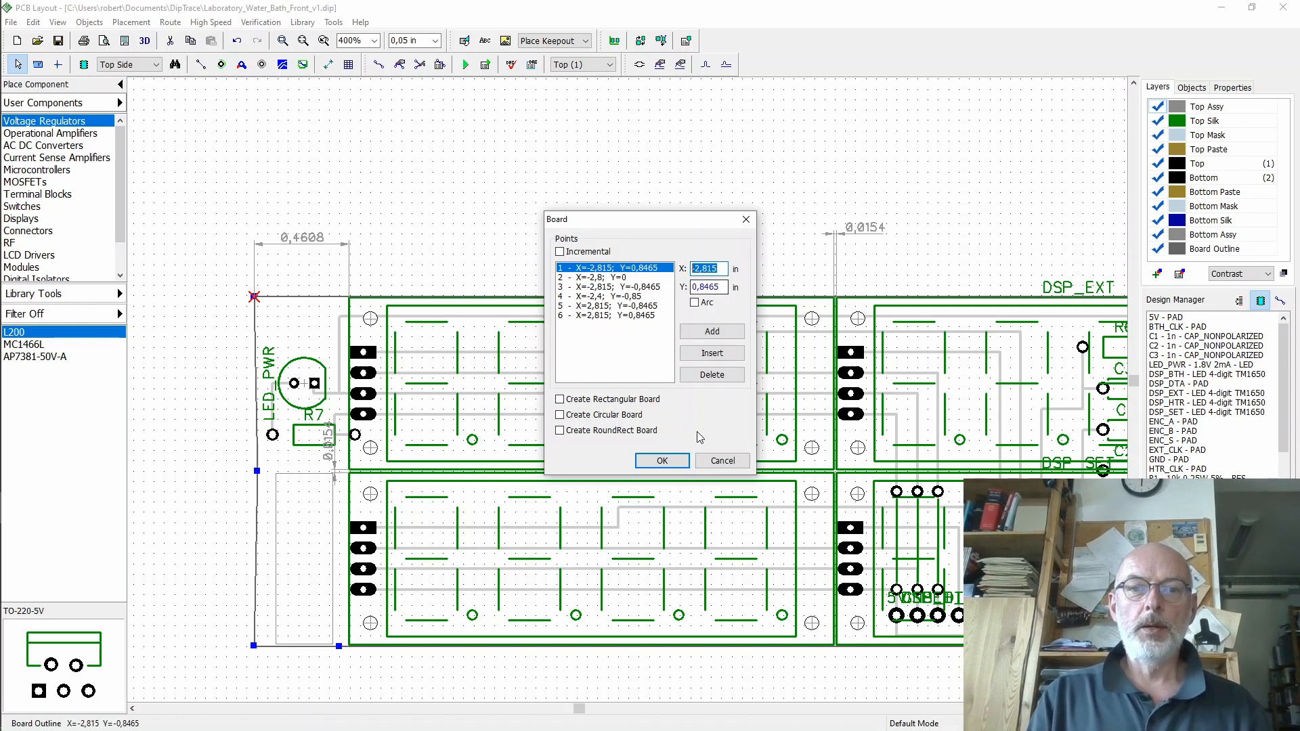
left_click(723, 461)
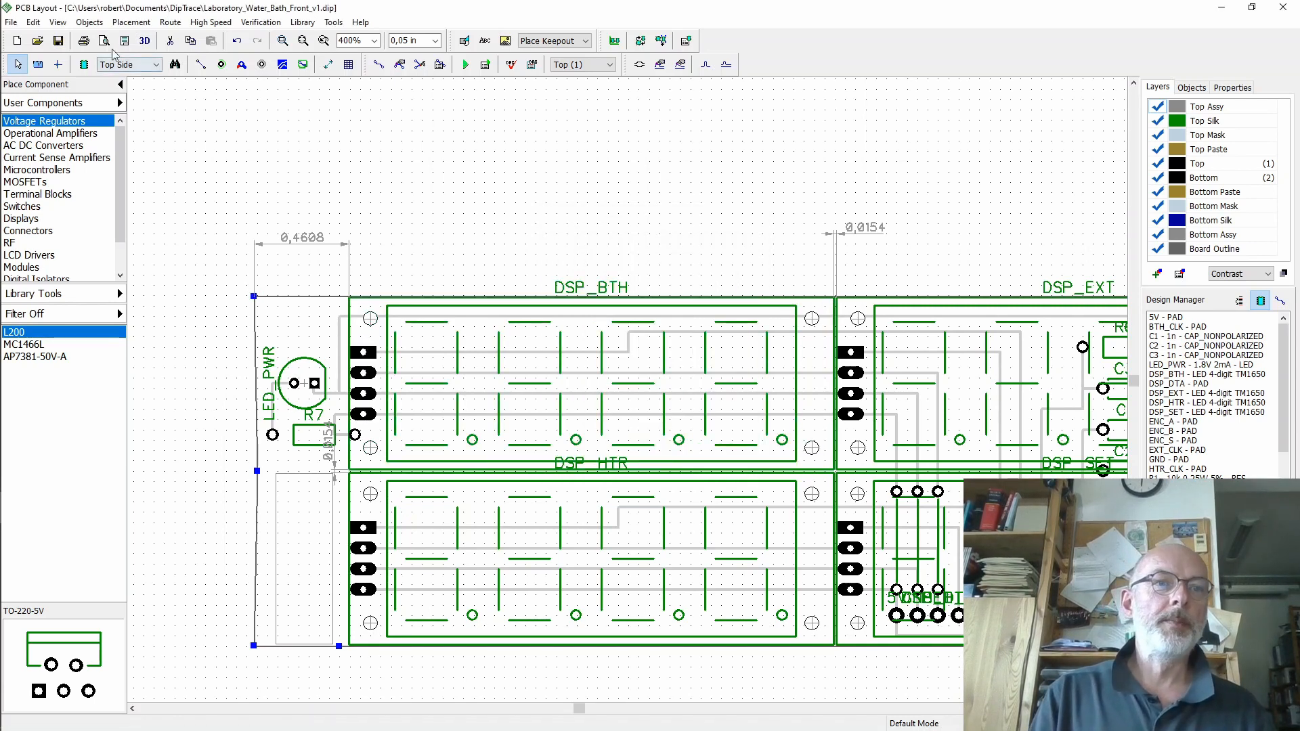
- Switch the layout units to millimetres and set the X coordinate of board outline point 2 to -71,5 mm
left_click(57, 23)
left_click(115, 329)
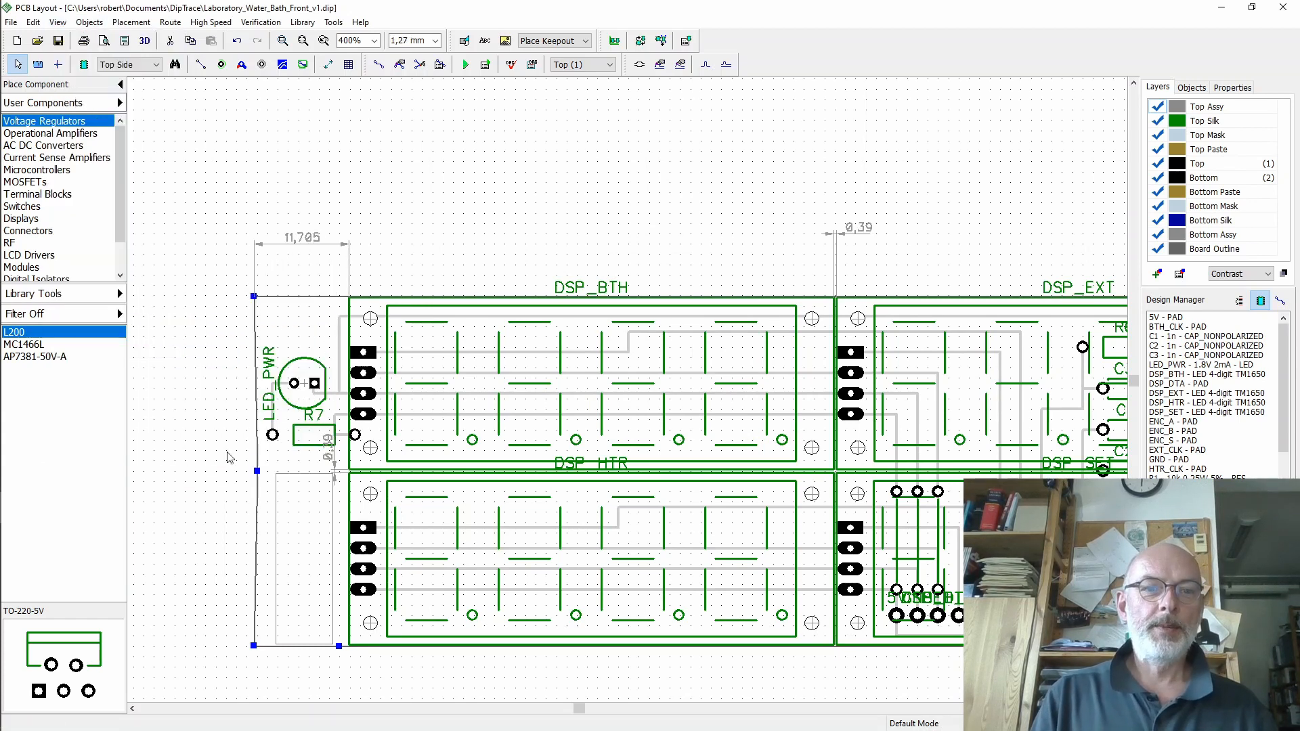
double_click(256, 460)
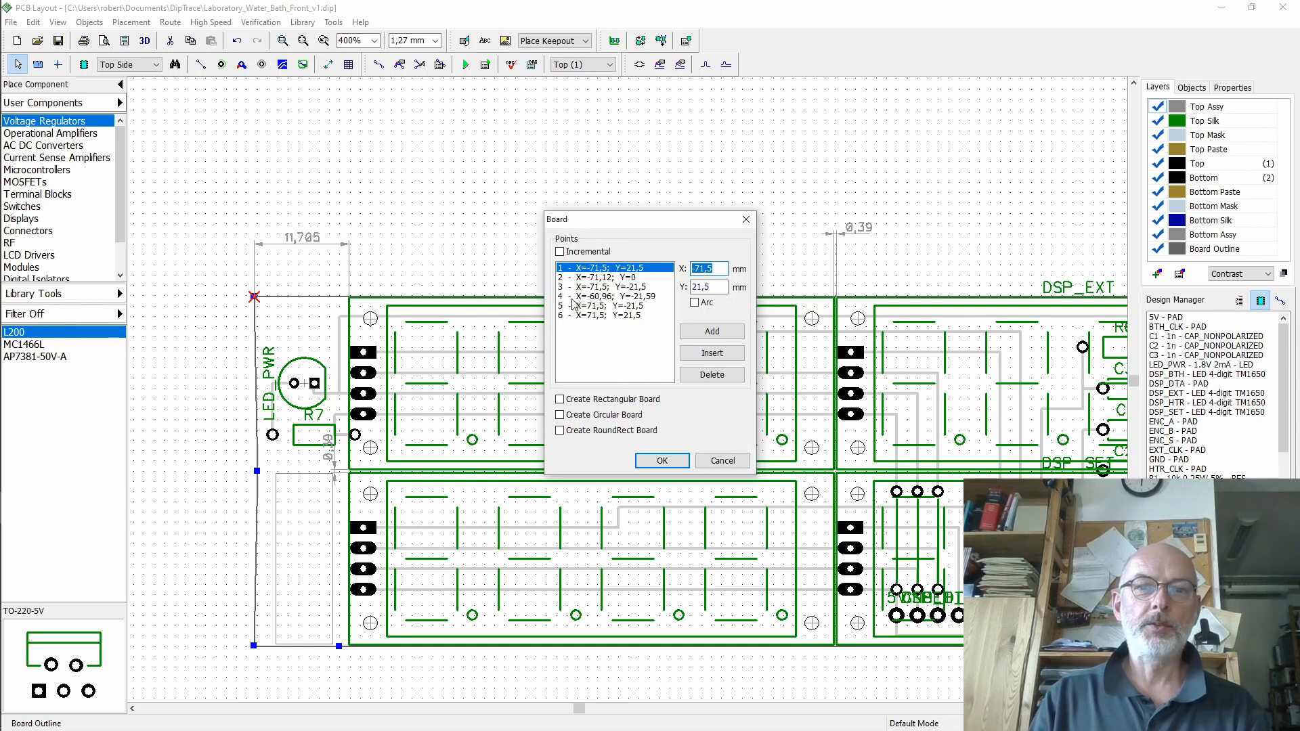
left_click(602, 316)
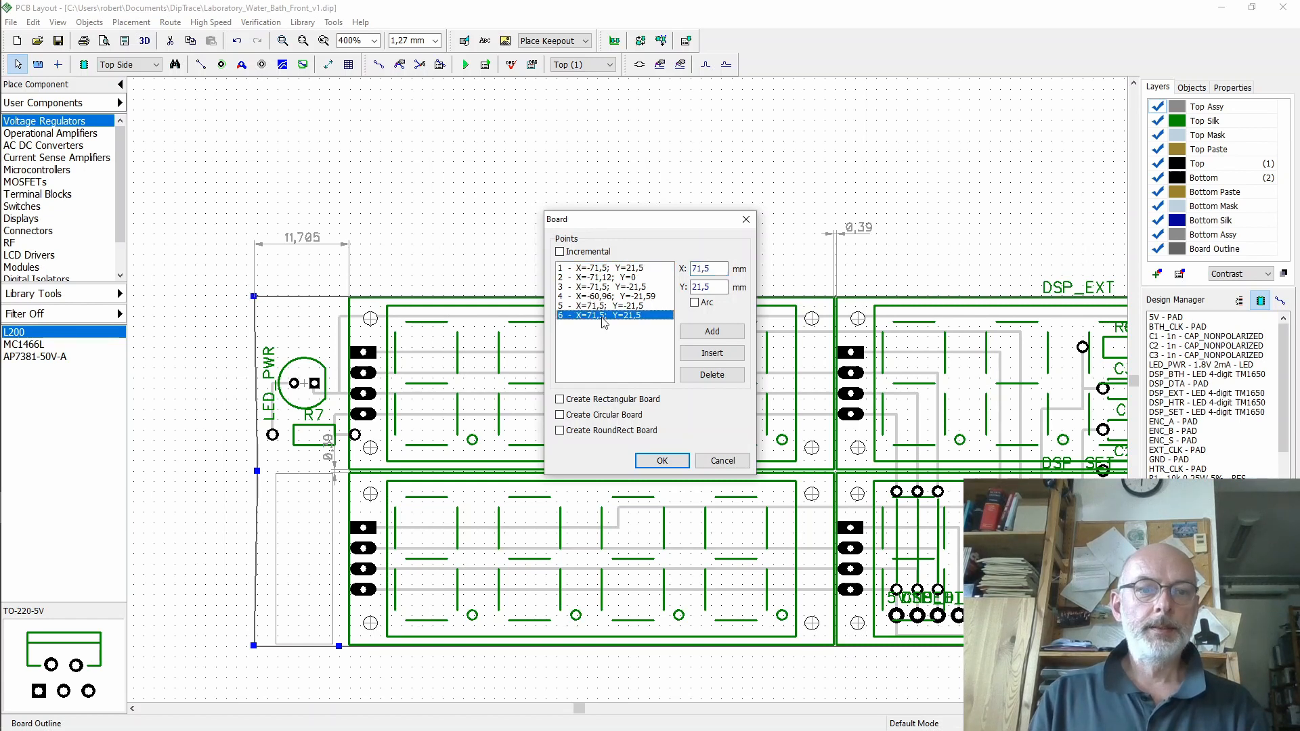
left_click(605, 279)
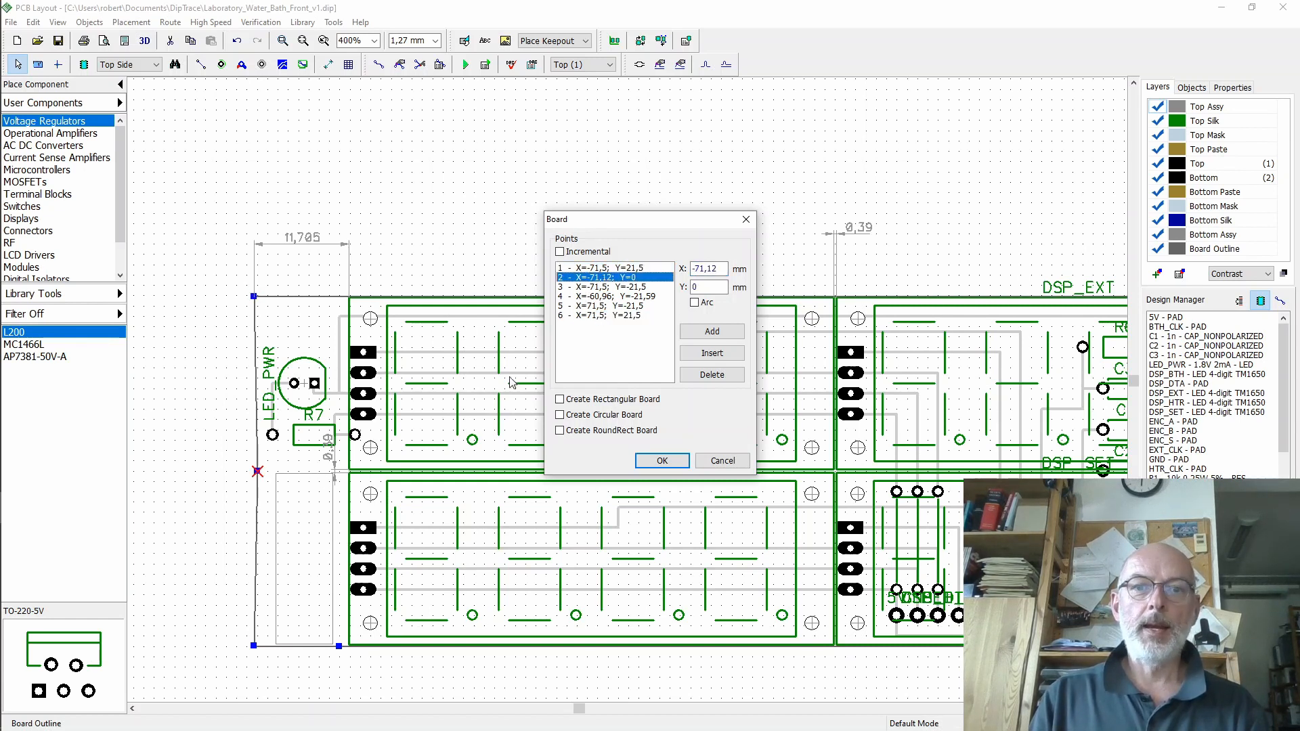
left_click_drag(722, 269, 681, 274)
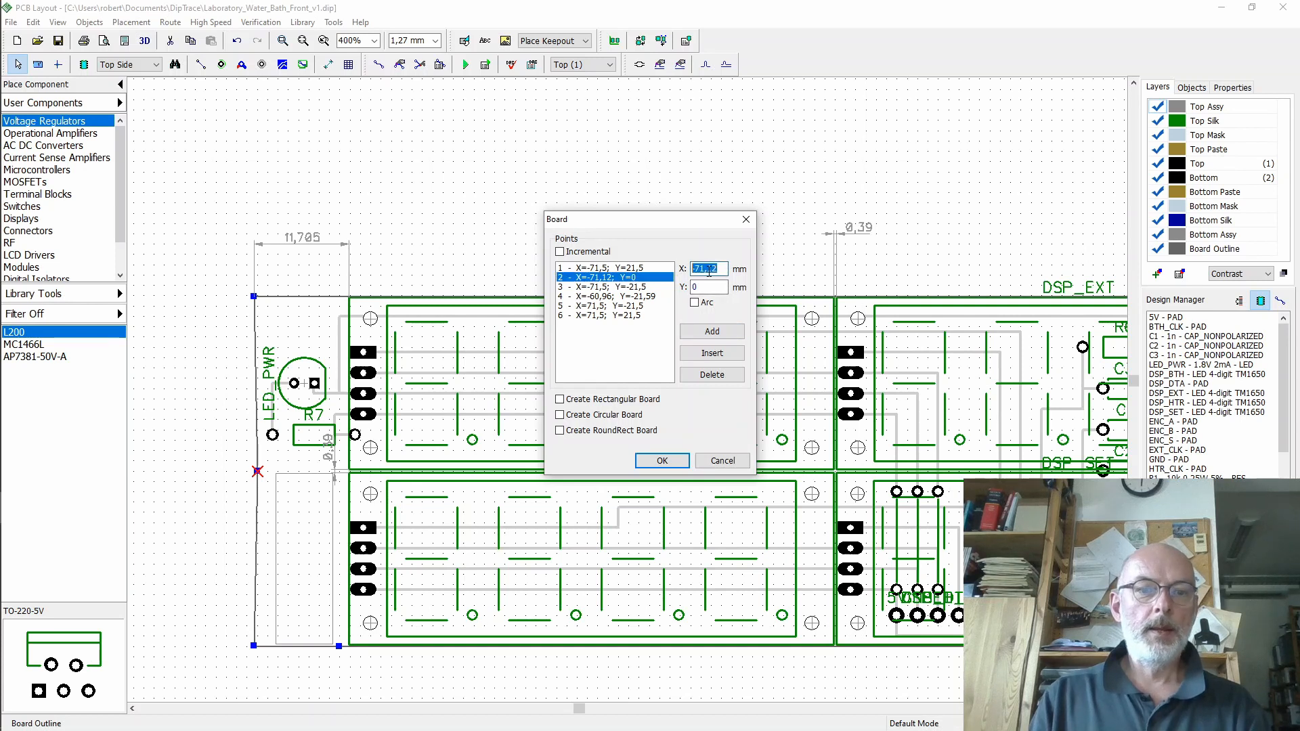
type("-71,5")
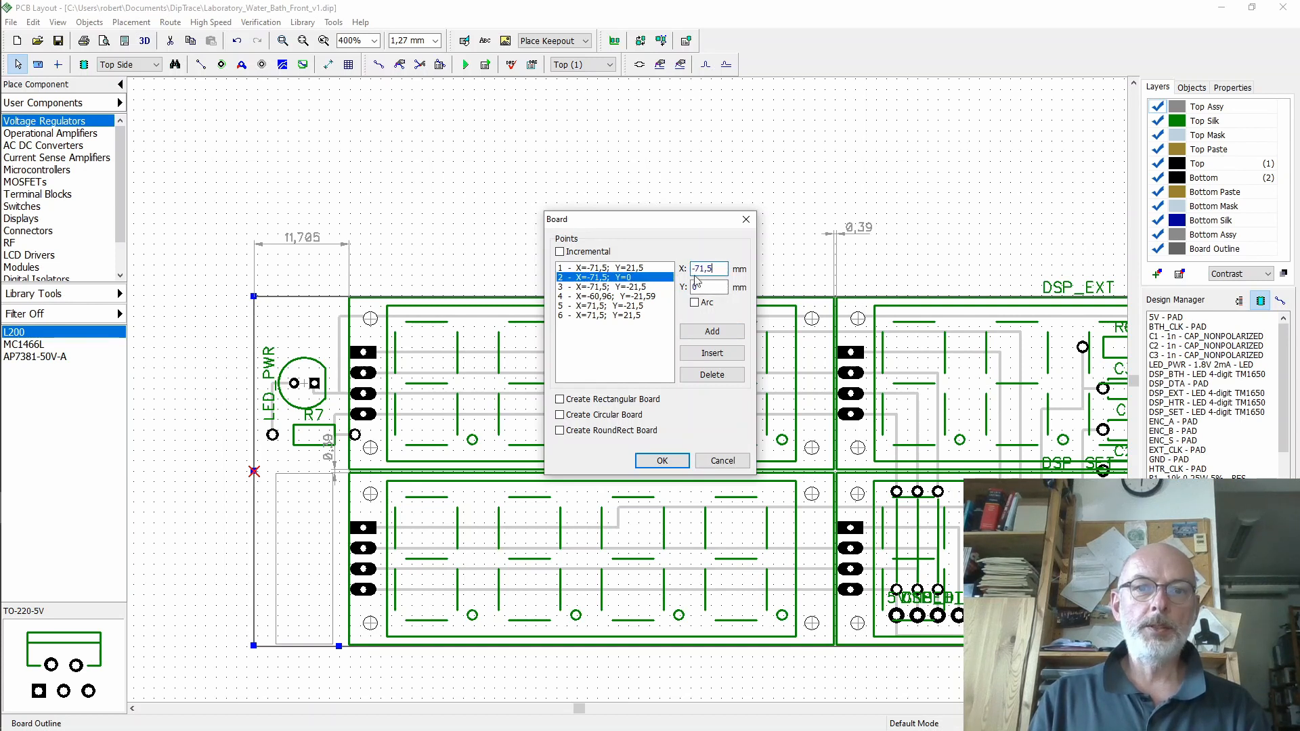
- Set the Y coordinate of board outline point 4 to -21,5 mm and apply the board point changes
left_click(639, 289)
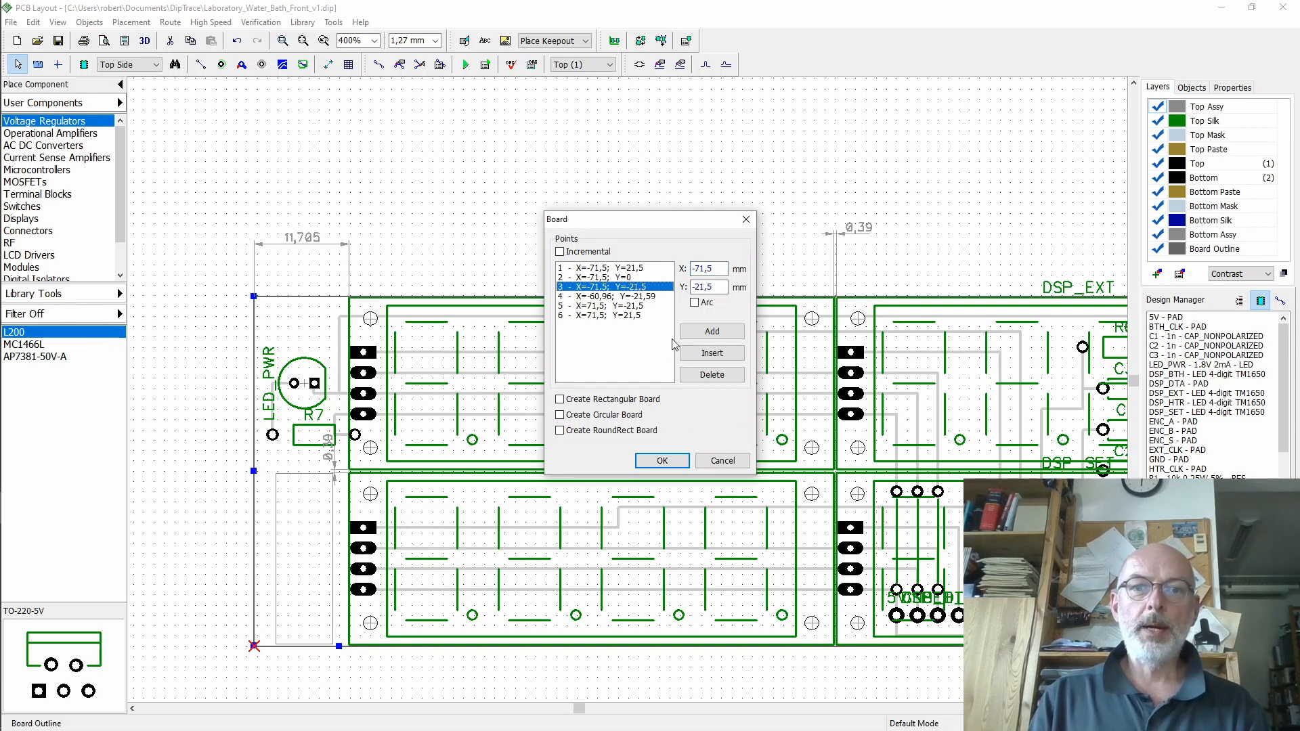
double_click(688, 287)
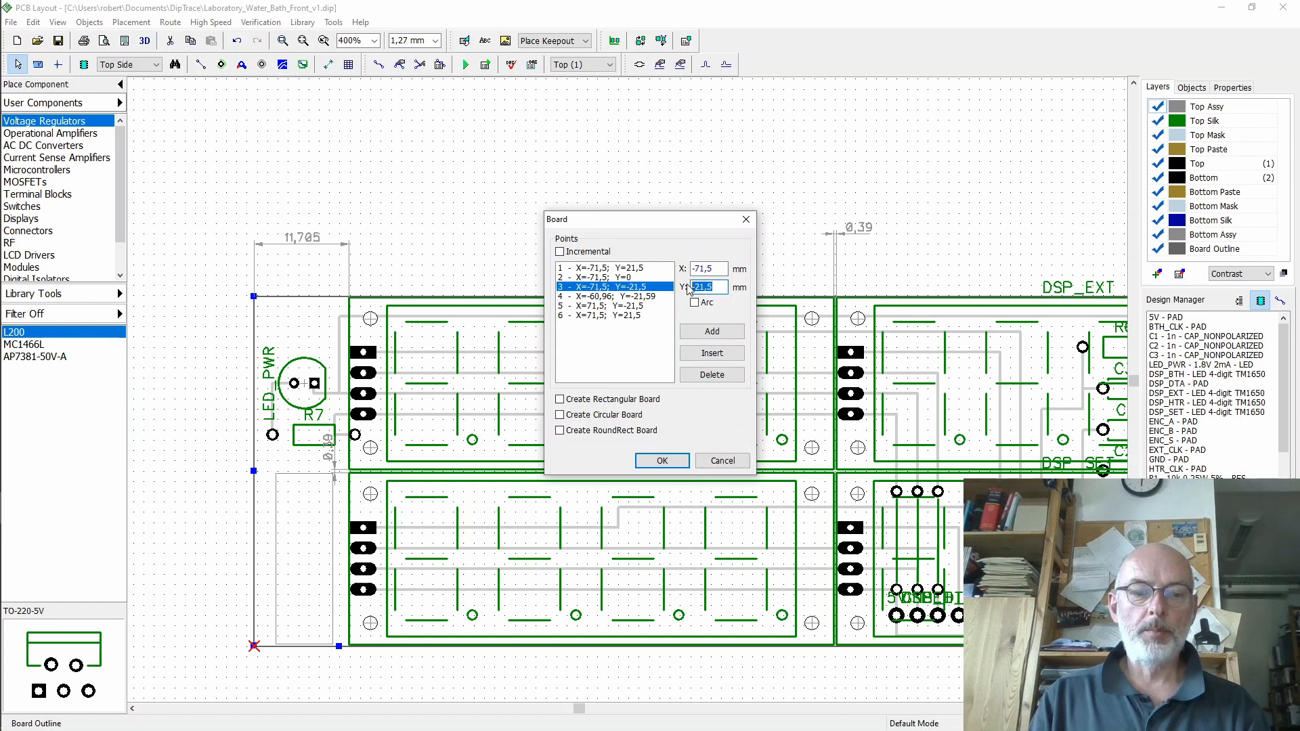
left_click(635, 298)
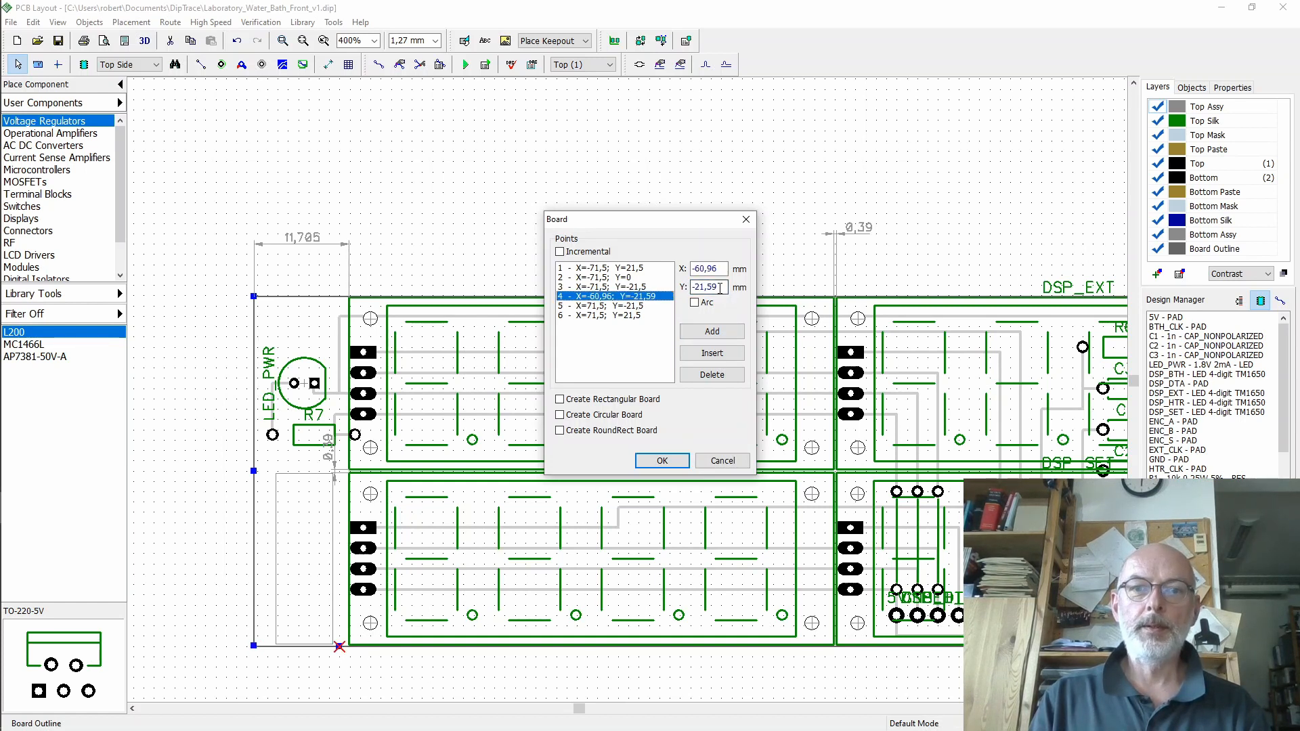
double_click(720, 287)
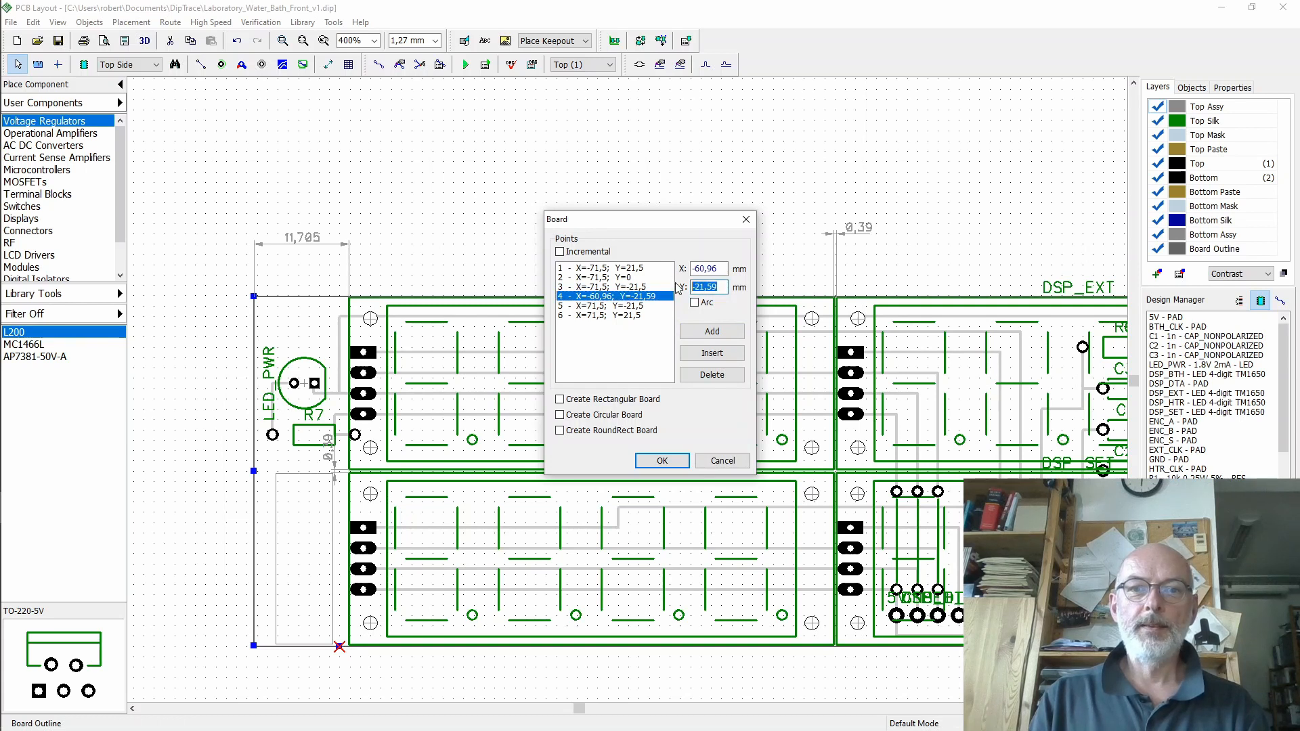
type("-21,5")
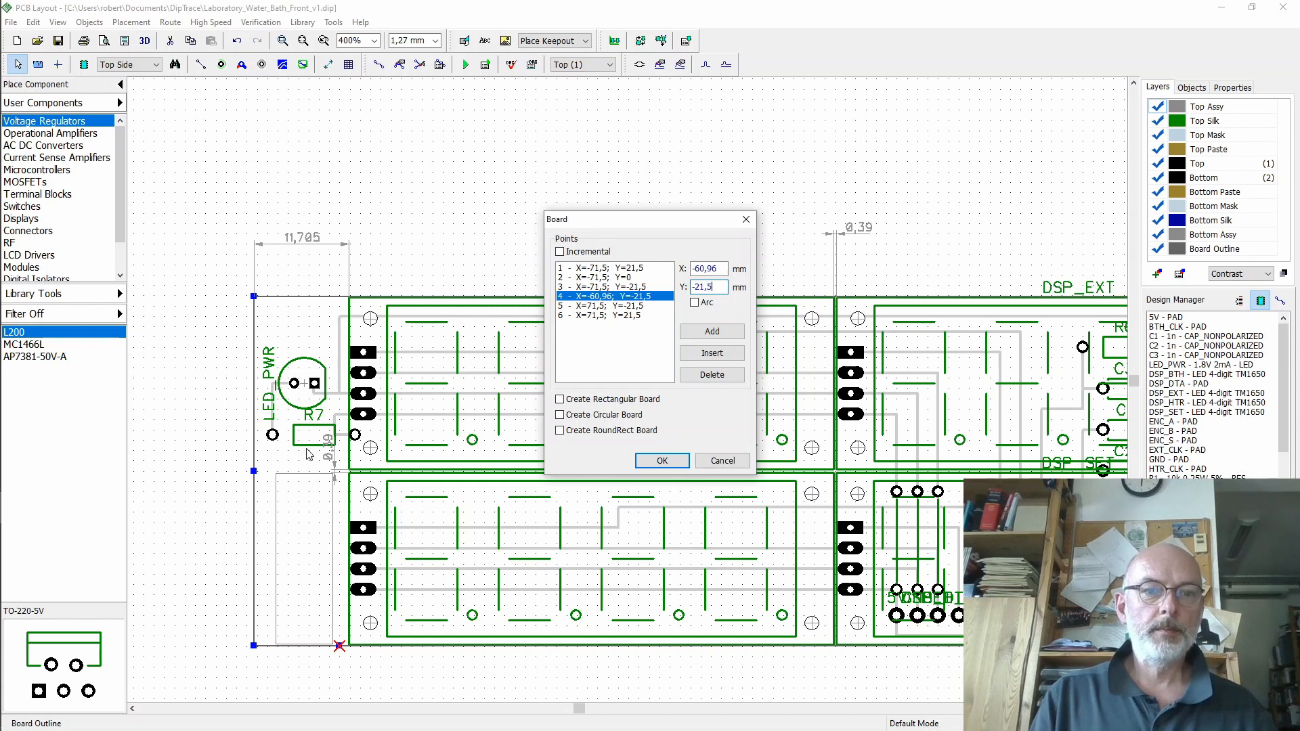
left_click(617, 278)
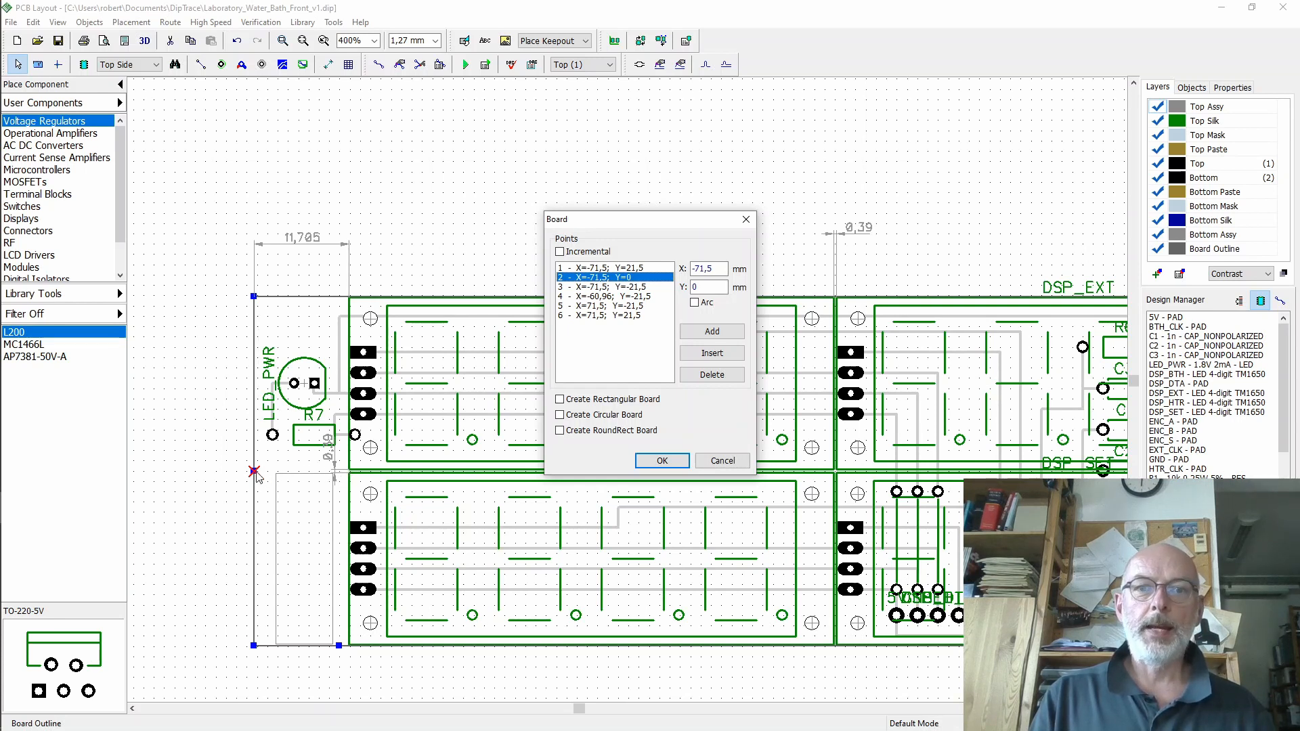
left_click(717, 288)
key("Return")
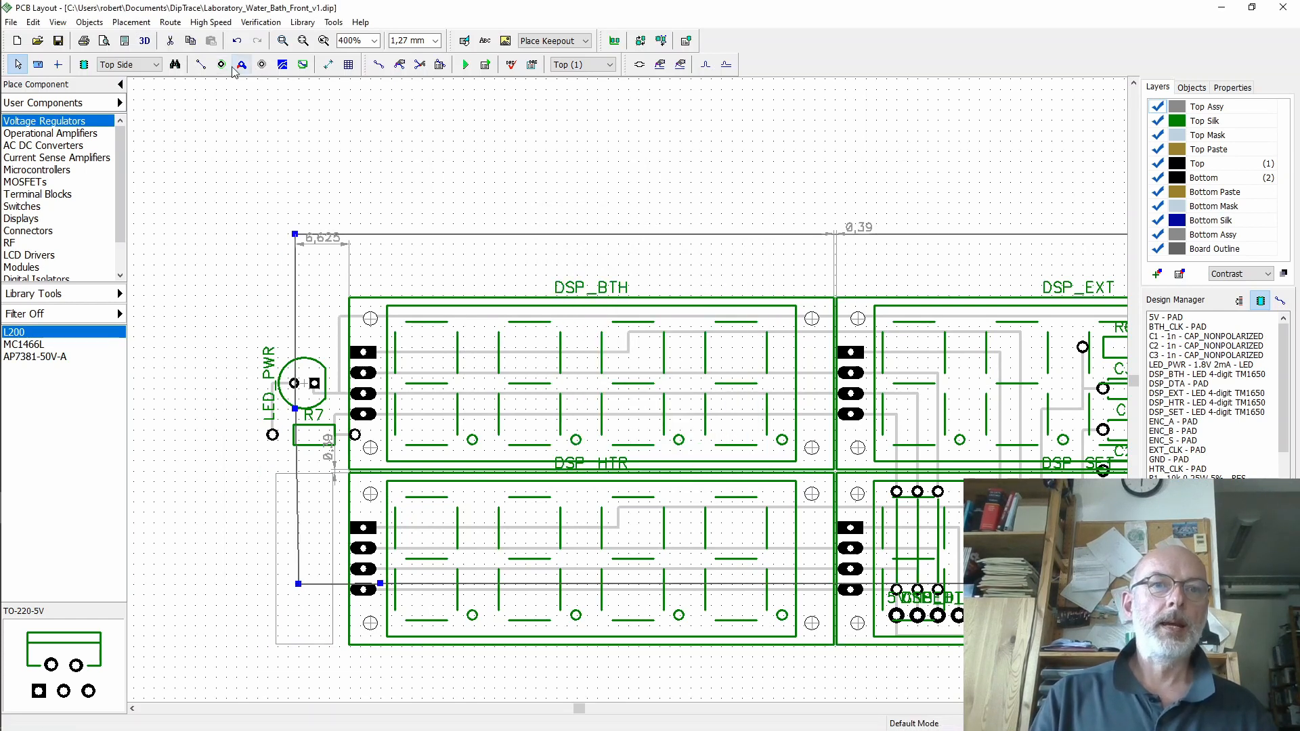
- Undo the last shift of the board outline and move its lower-left corner point to about X=-60,96, Y=-1,27 mm
left_click(236, 41)
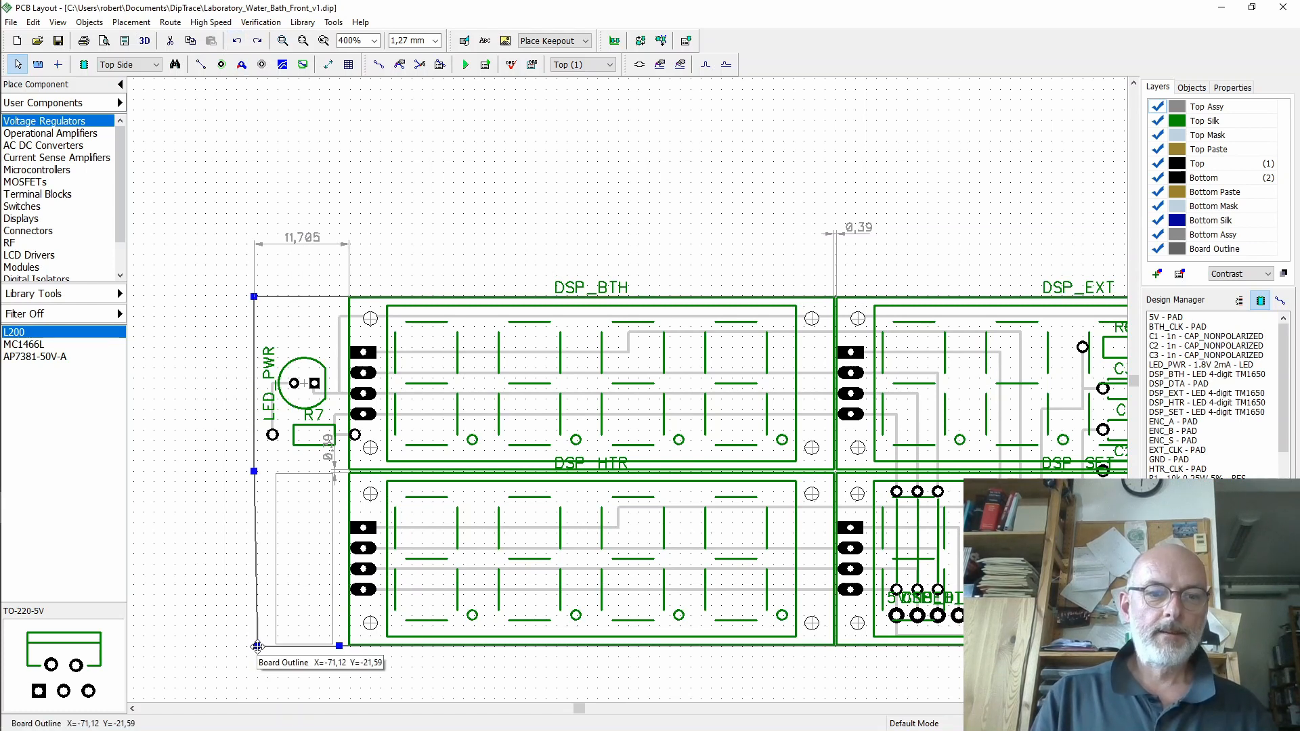
left_click_drag(258, 647, 341, 485)
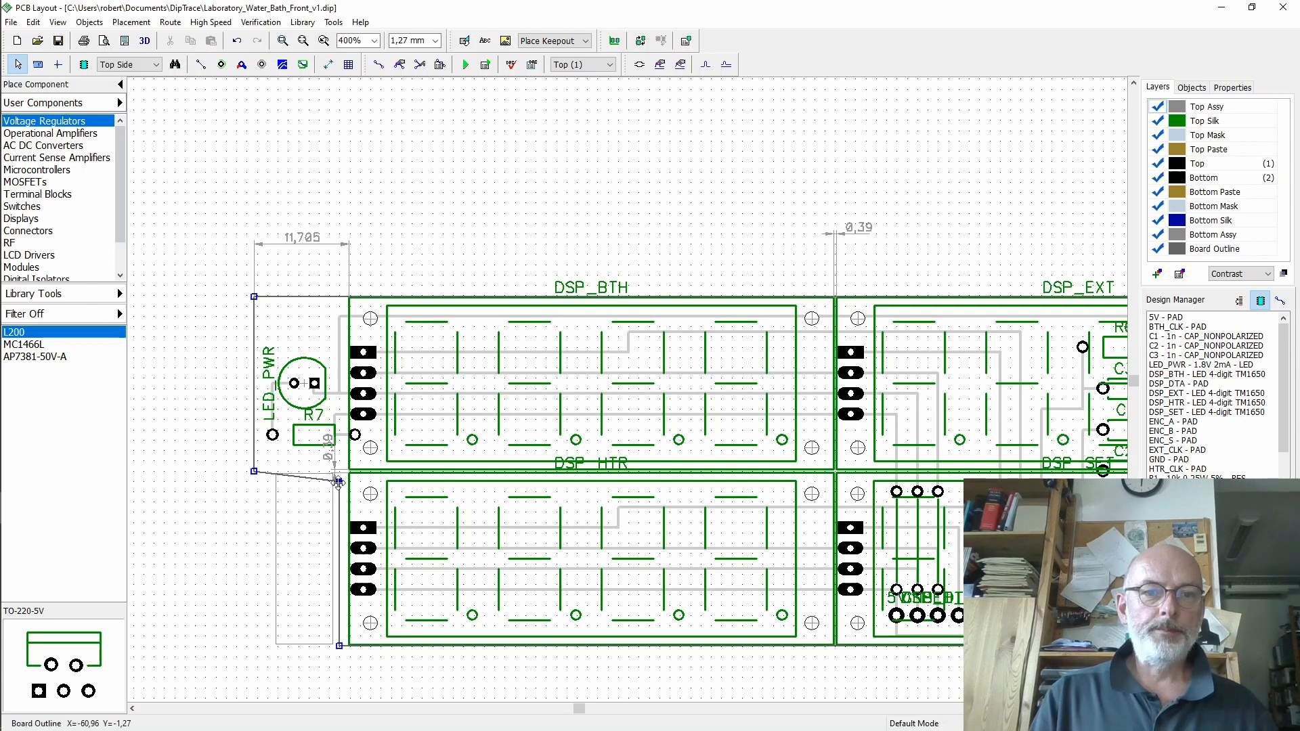
- Open the board outline's point coordinates and set the Y coordinate of point 3 to 0 mm
right_click(337, 483)
left_click(377, 579)
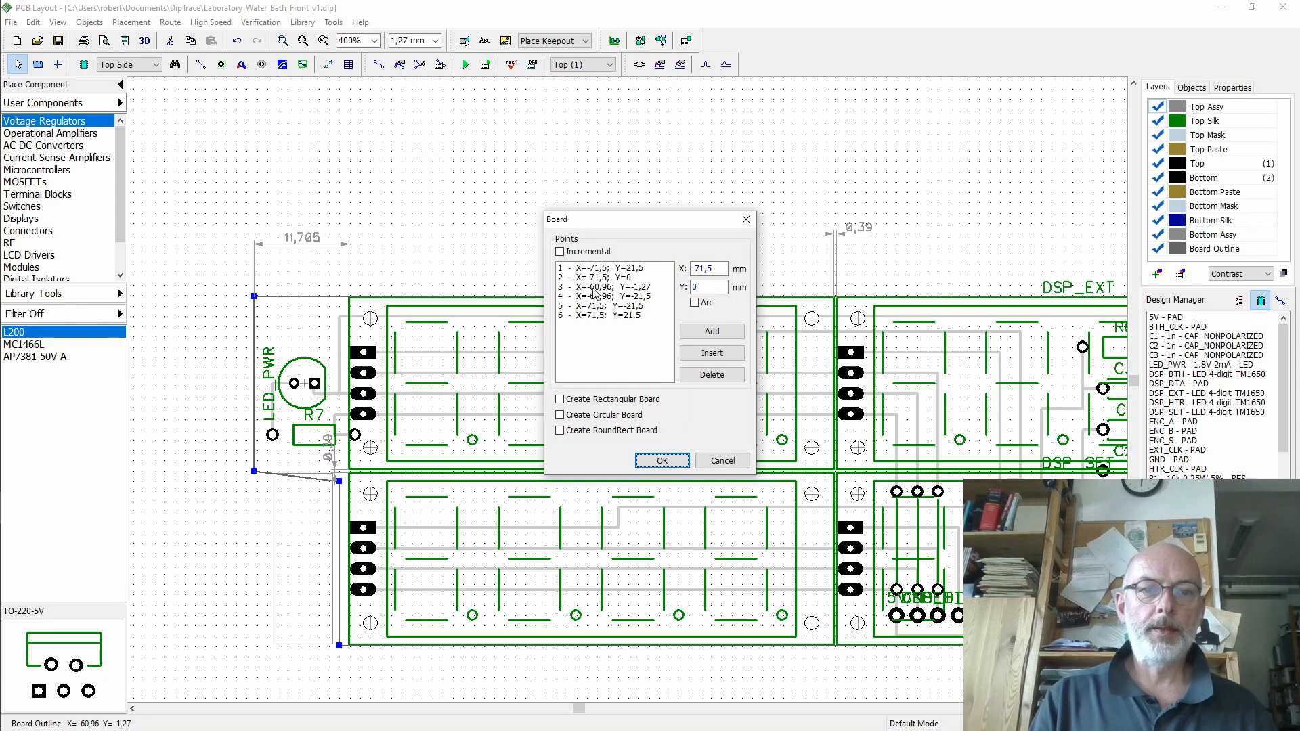
left_click(595, 288)
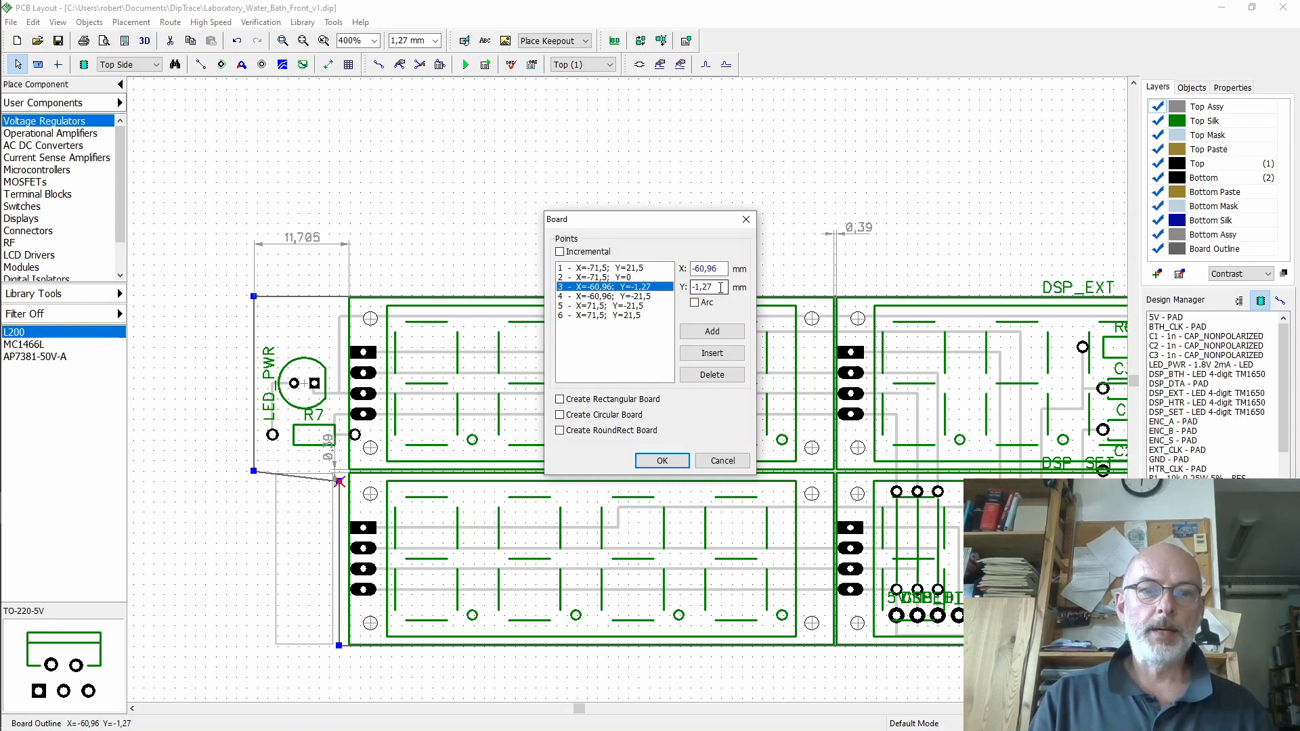
left_click_drag(721, 287, 693, 288)
type("0")
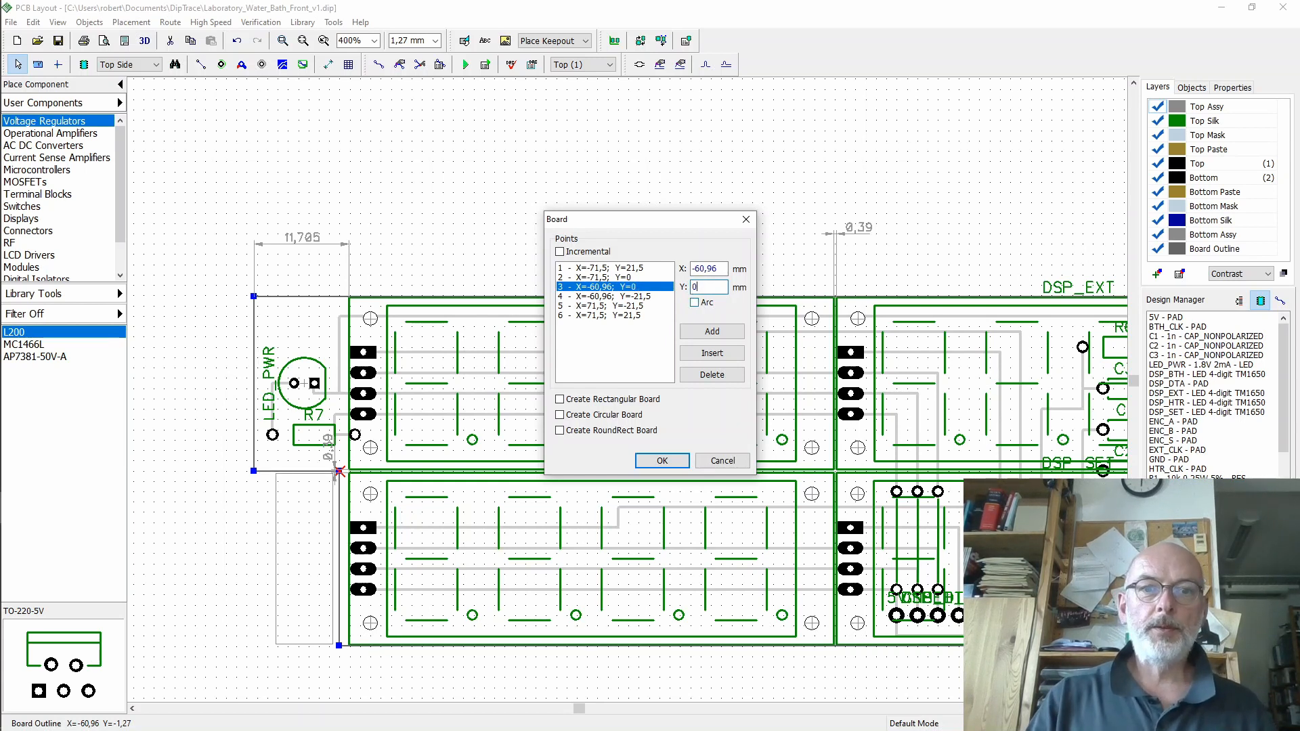
- Switch to the Windows calculator and subtract the 11,705 mm offset from 71,5 to get the cutout's X position
left_click(620, 277)
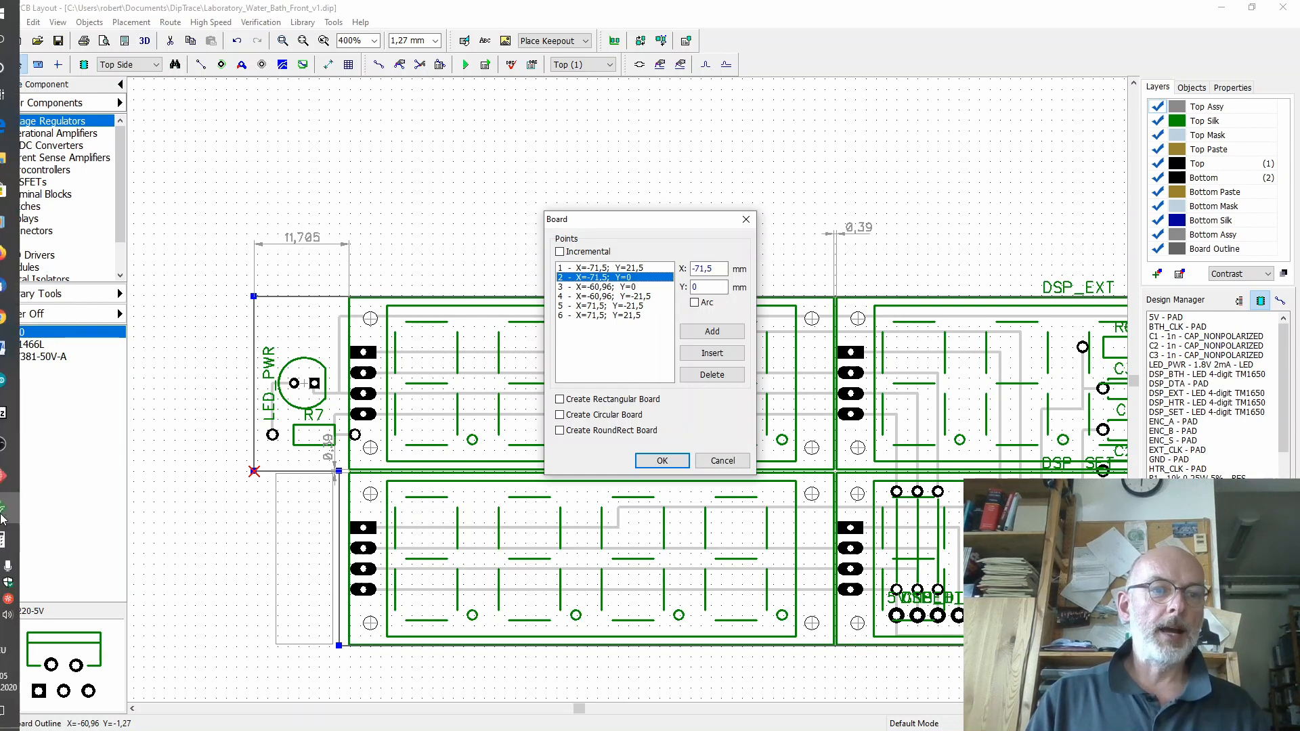
left_click(21, 546)
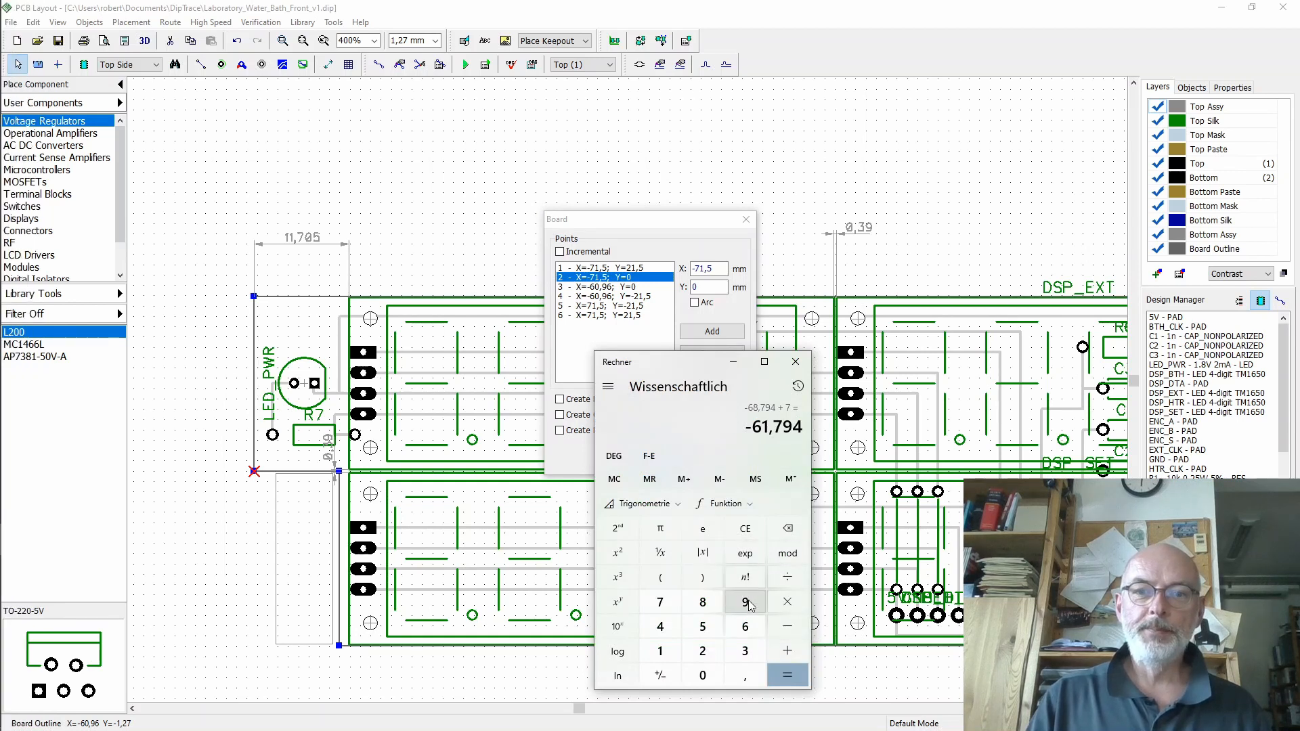
left_click(665, 603)
left_click(662, 652)
left_click(743, 674)
left_click(703, 628)
left_click(787, 629)
double_click(662, 653)
left_click(743, 674)
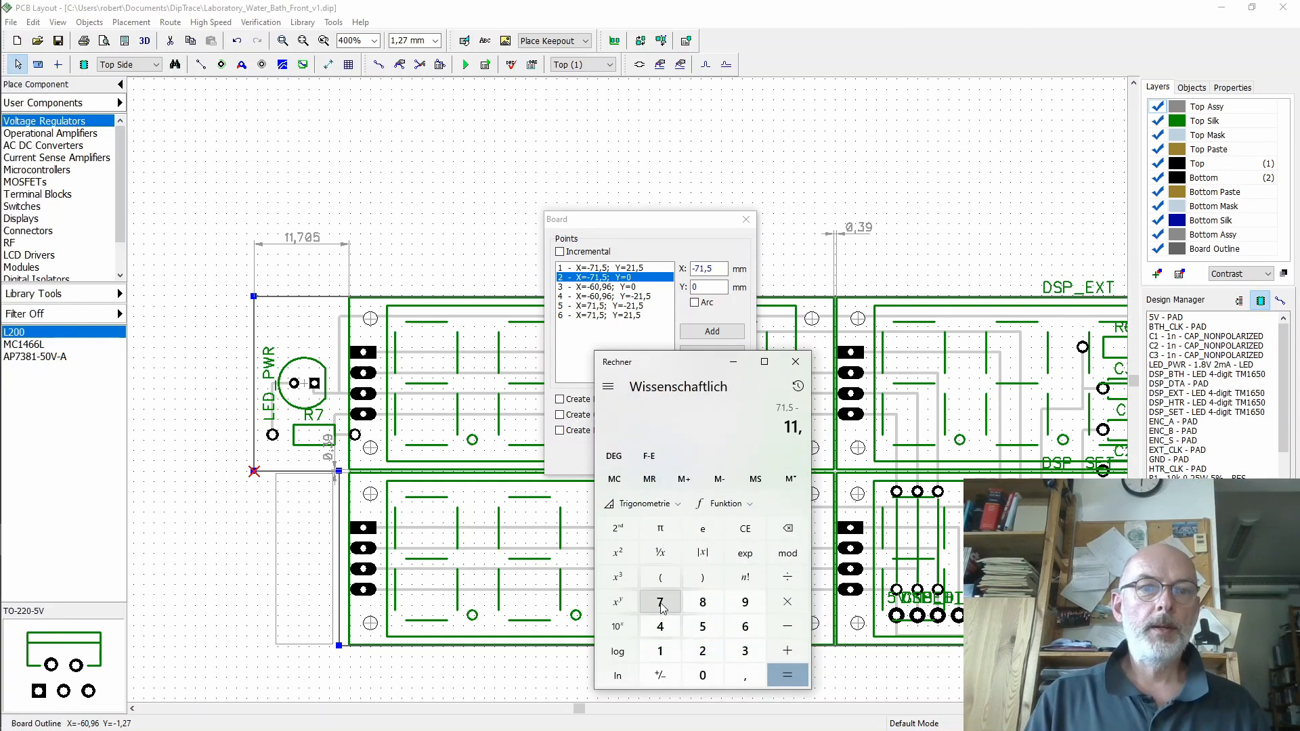
left_click(663, 603)
left_click(703, 675)
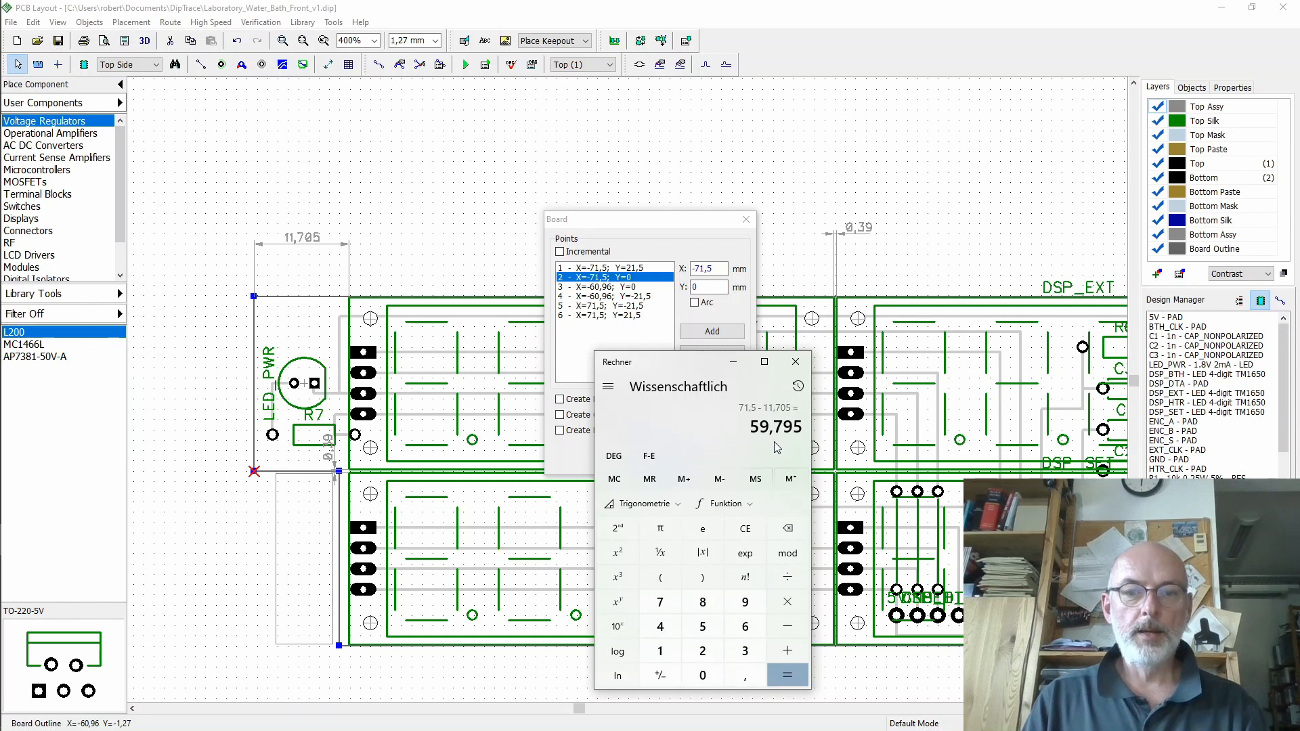
- Return to the board outline points in PCB Layout and set the X coordinate of point 3 to -59,795 mm
left_click(665, 226)
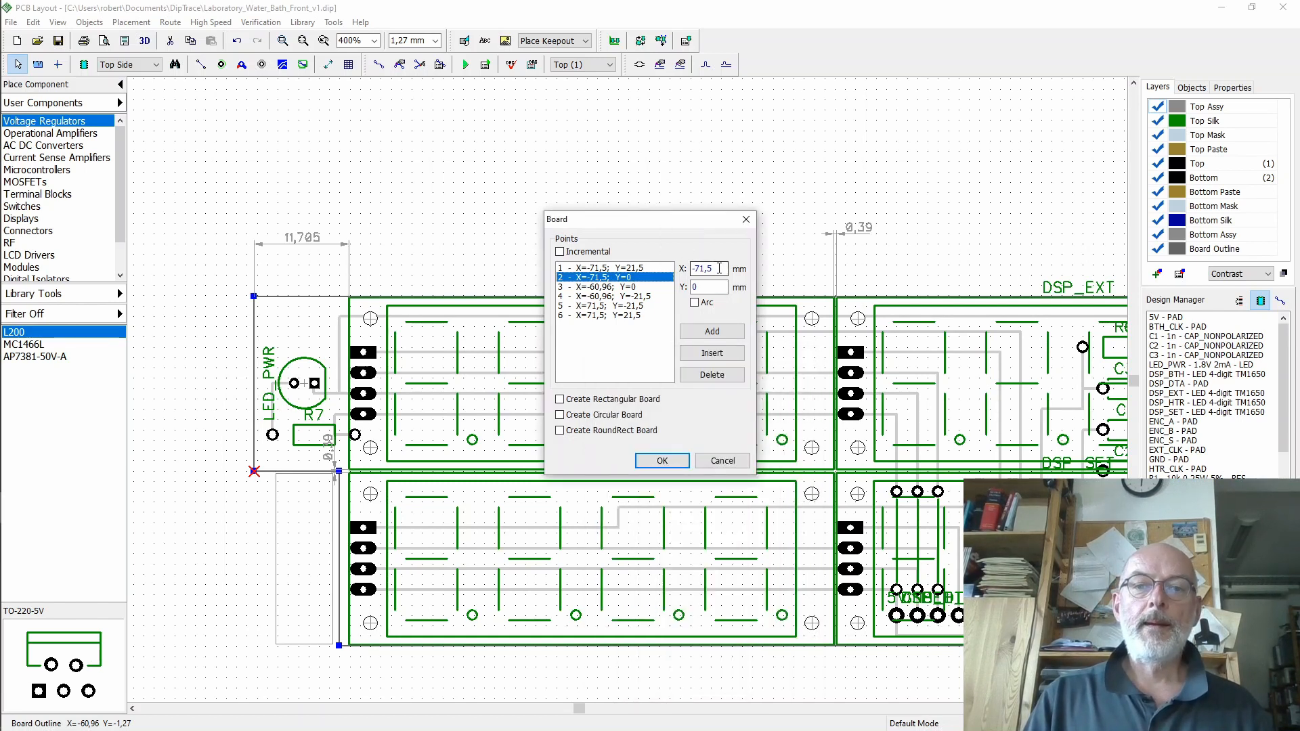
left_click_drag(713, 269, 703, 269)
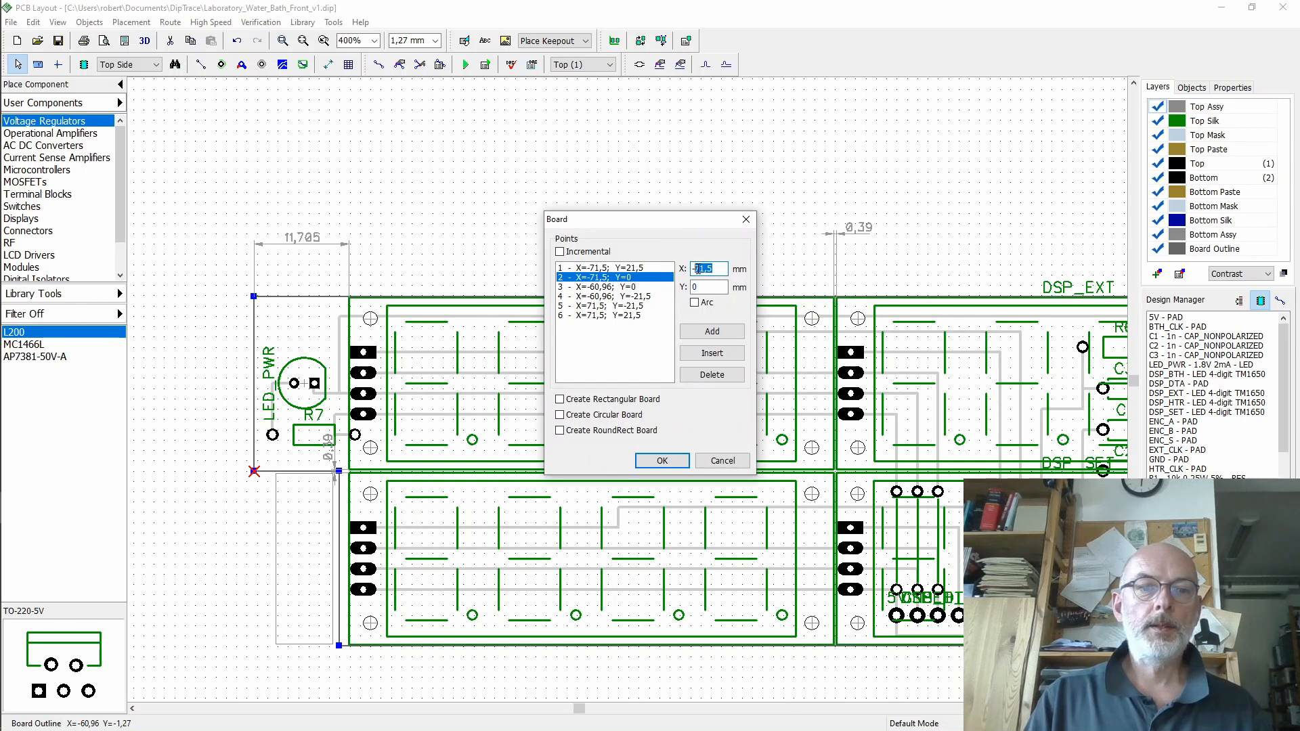
left_click(618, 287)
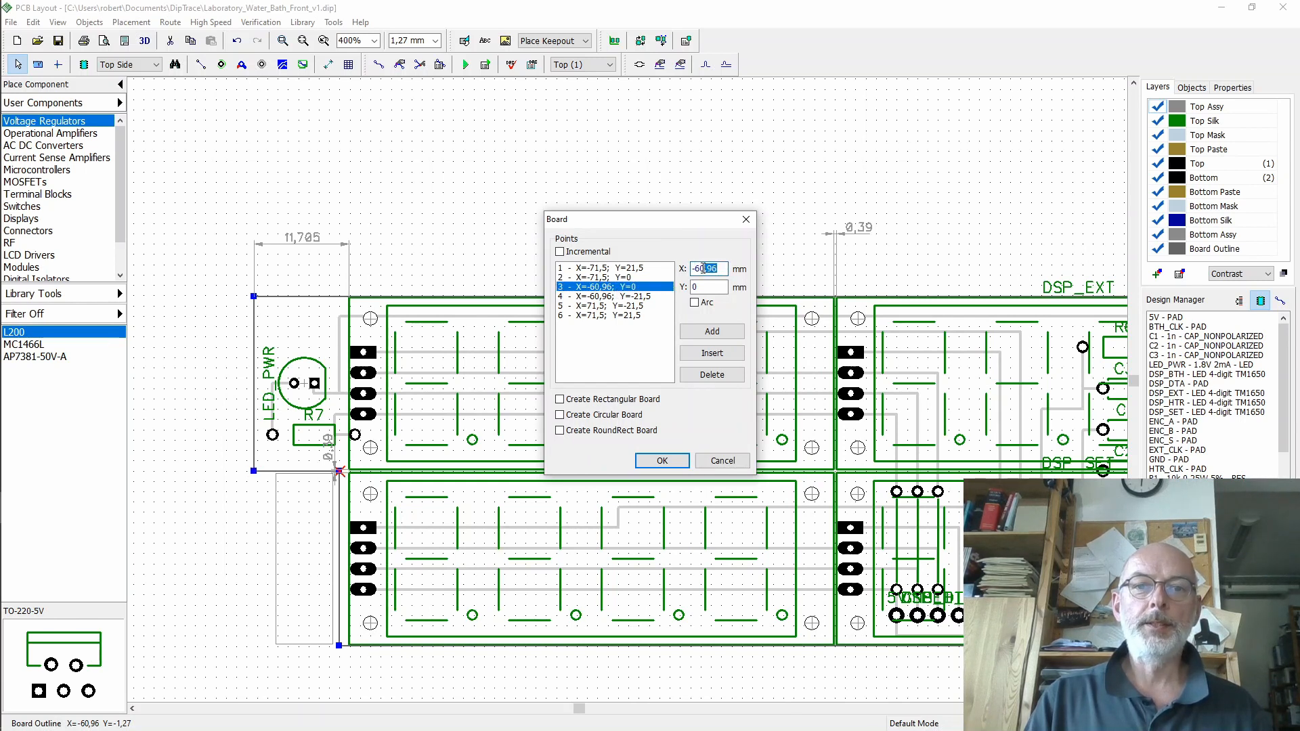
left_click_drag(720, 269, 698, 271)
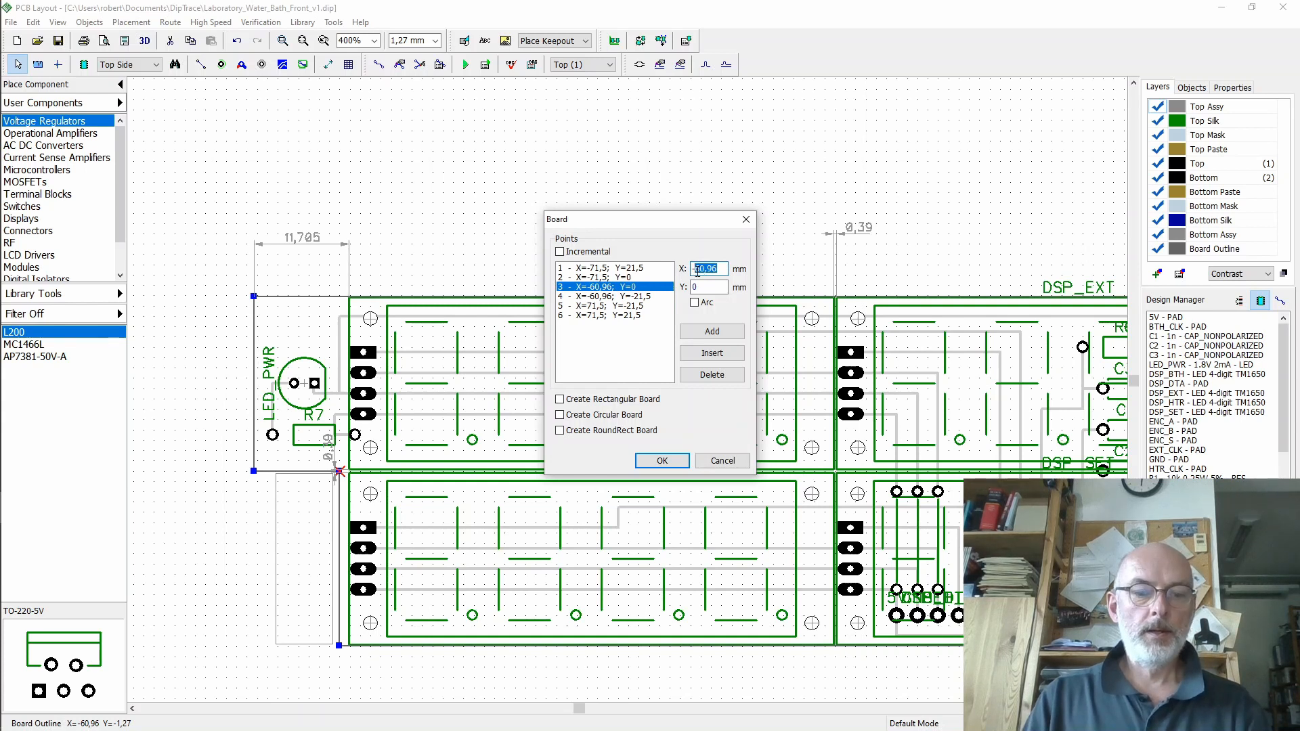
type("59,795")
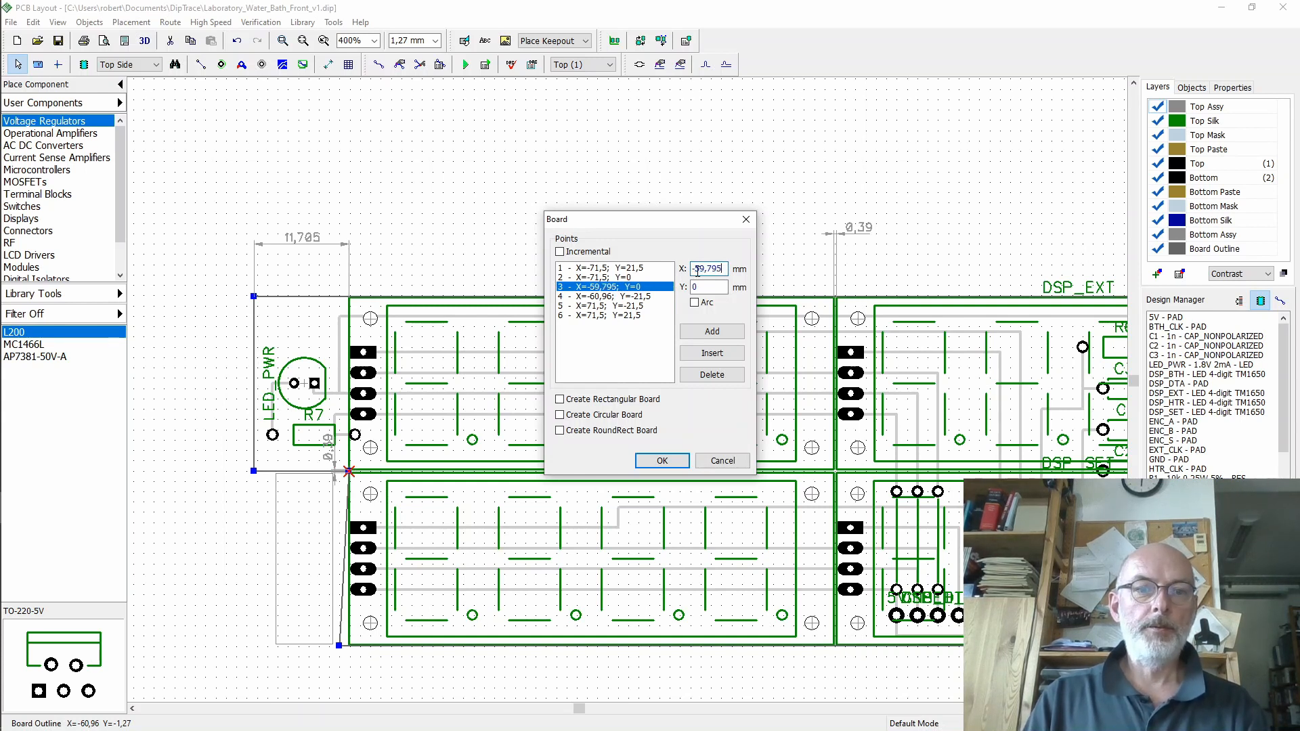
- Set the X coordinate of board outline point 4 to -59,795 mm and apply the outline
left_click(642, 296)
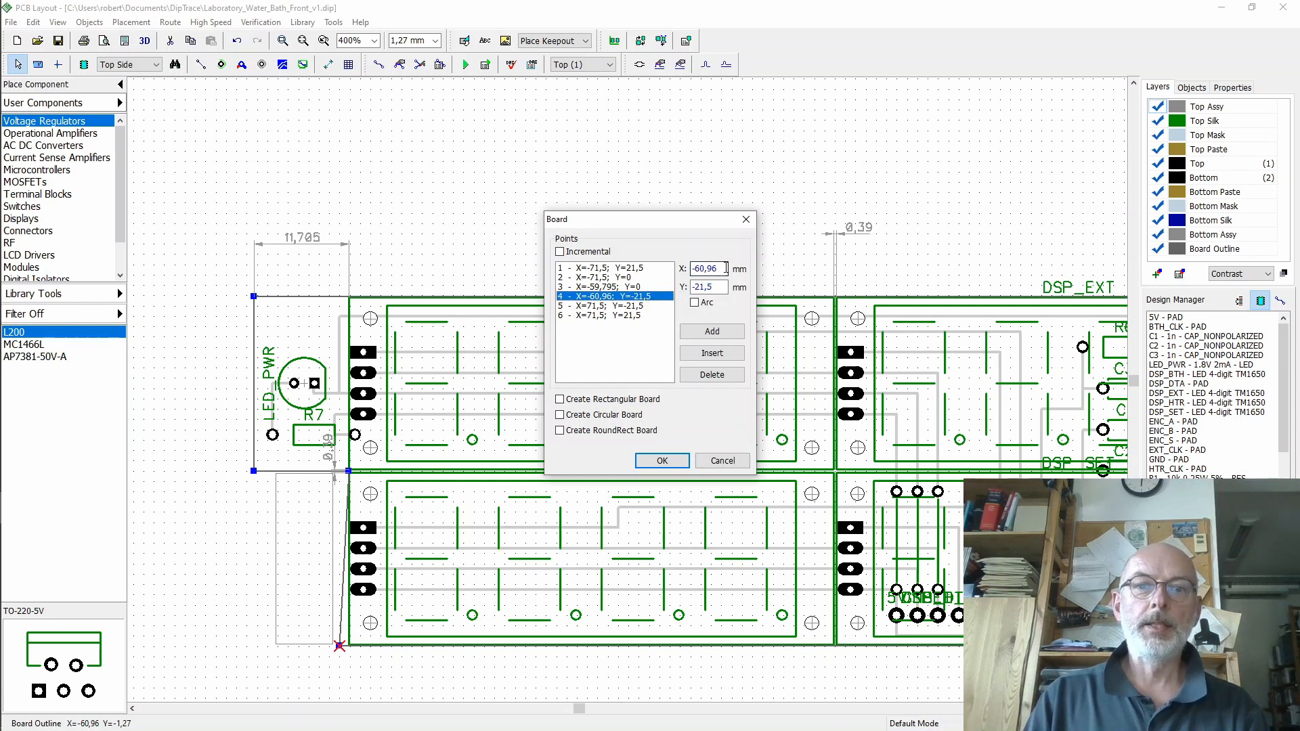
left_click_drag(723, 268, 701, 270)
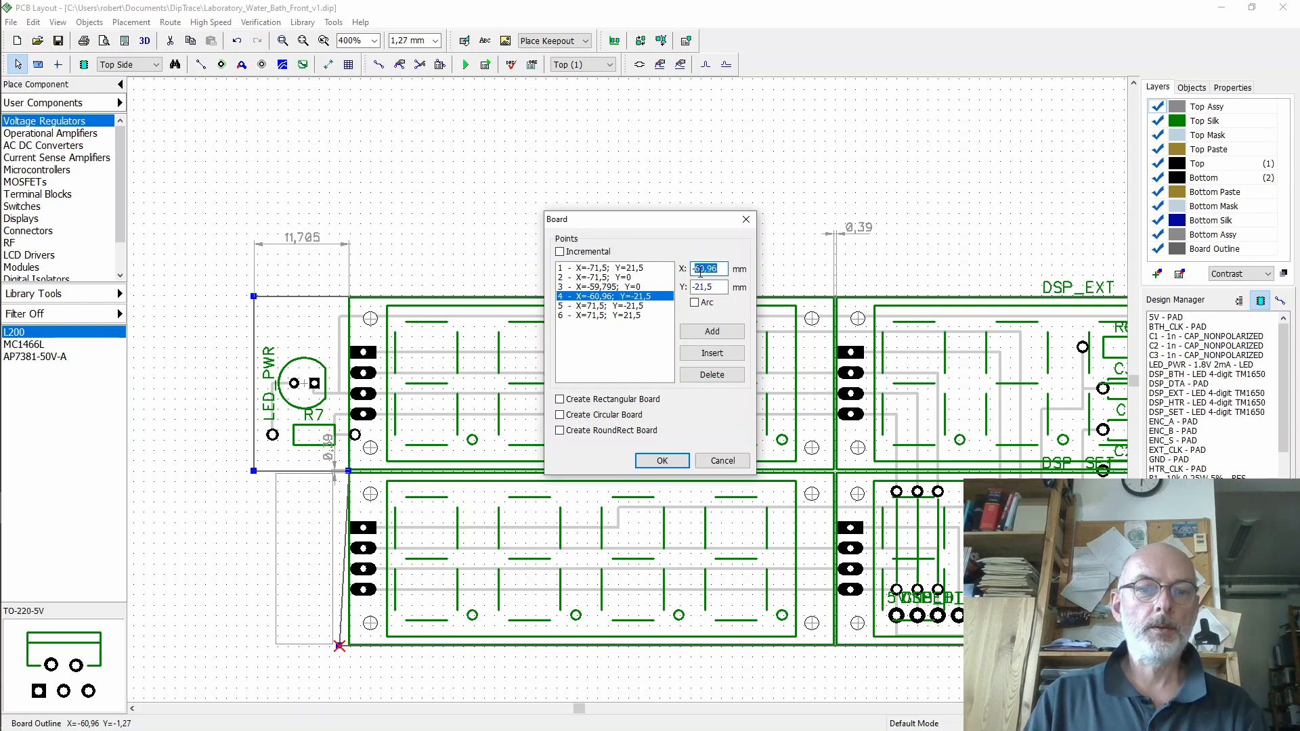
type("59,795")
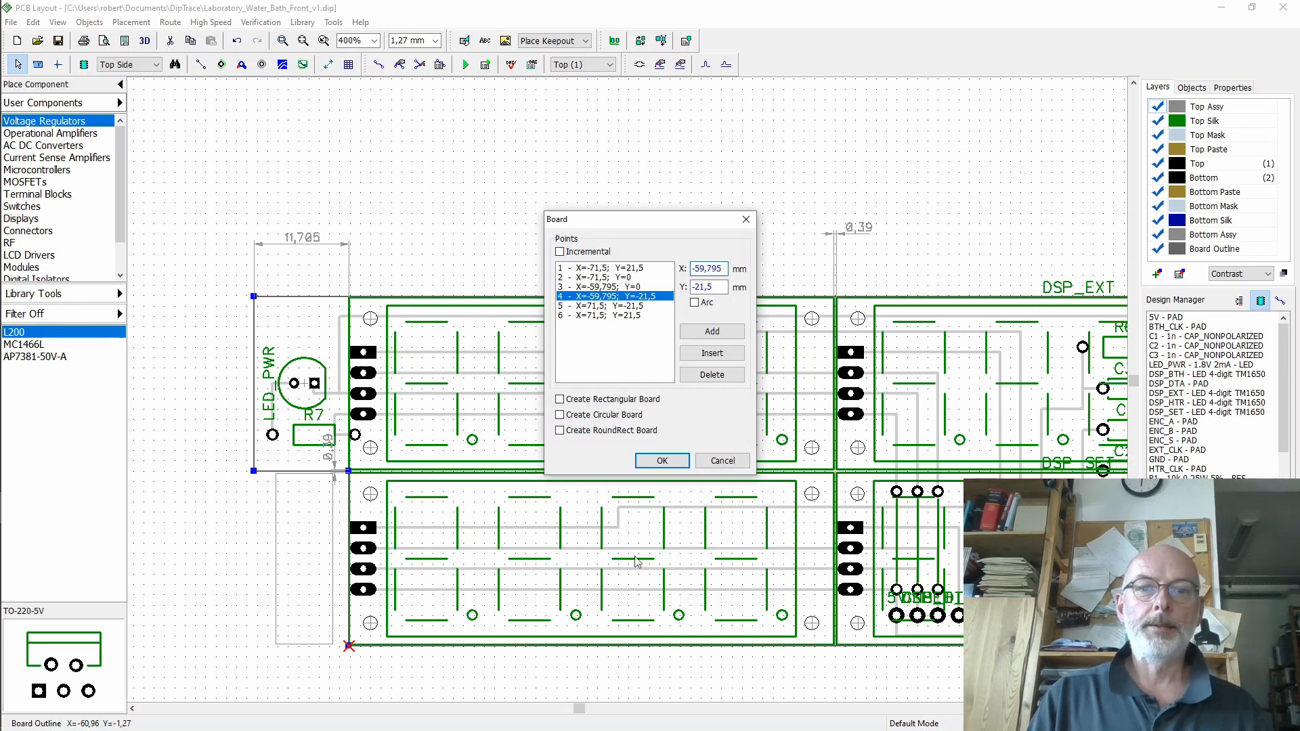
left_click(663, 462)
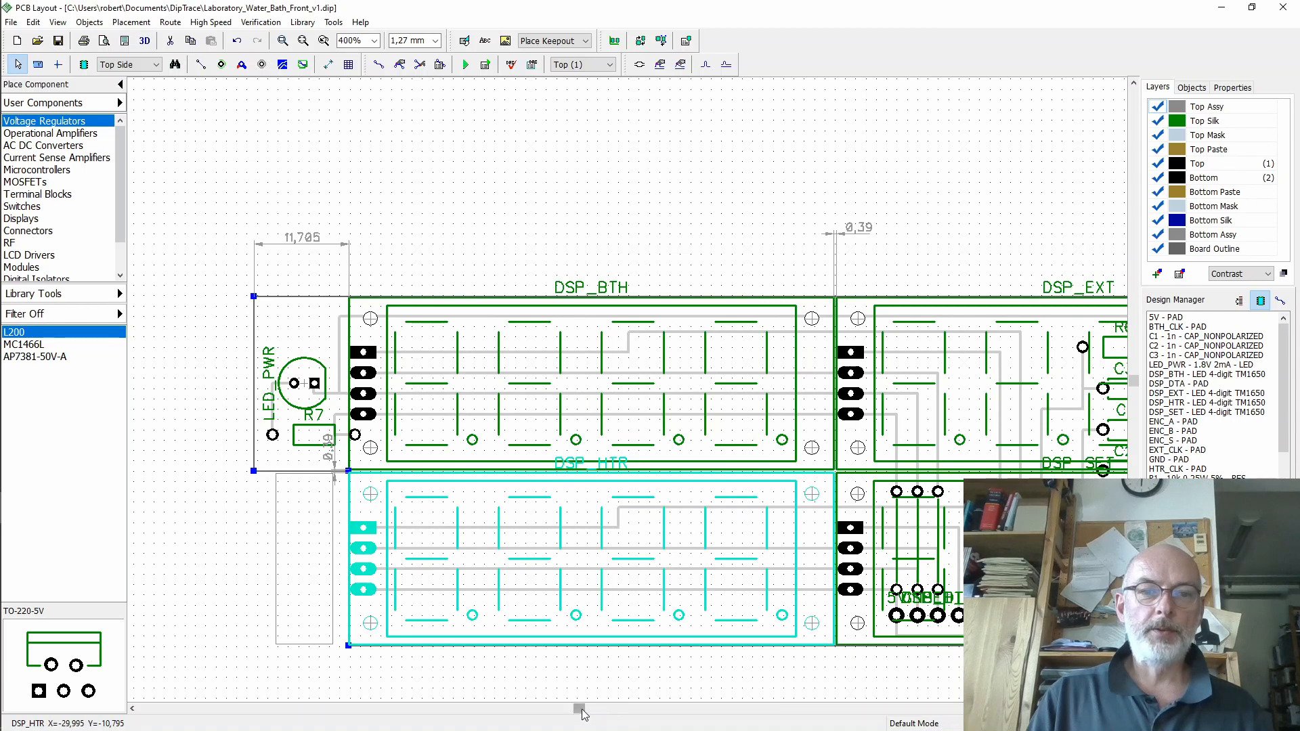
left_click_drag(581, 709, 732, 706)
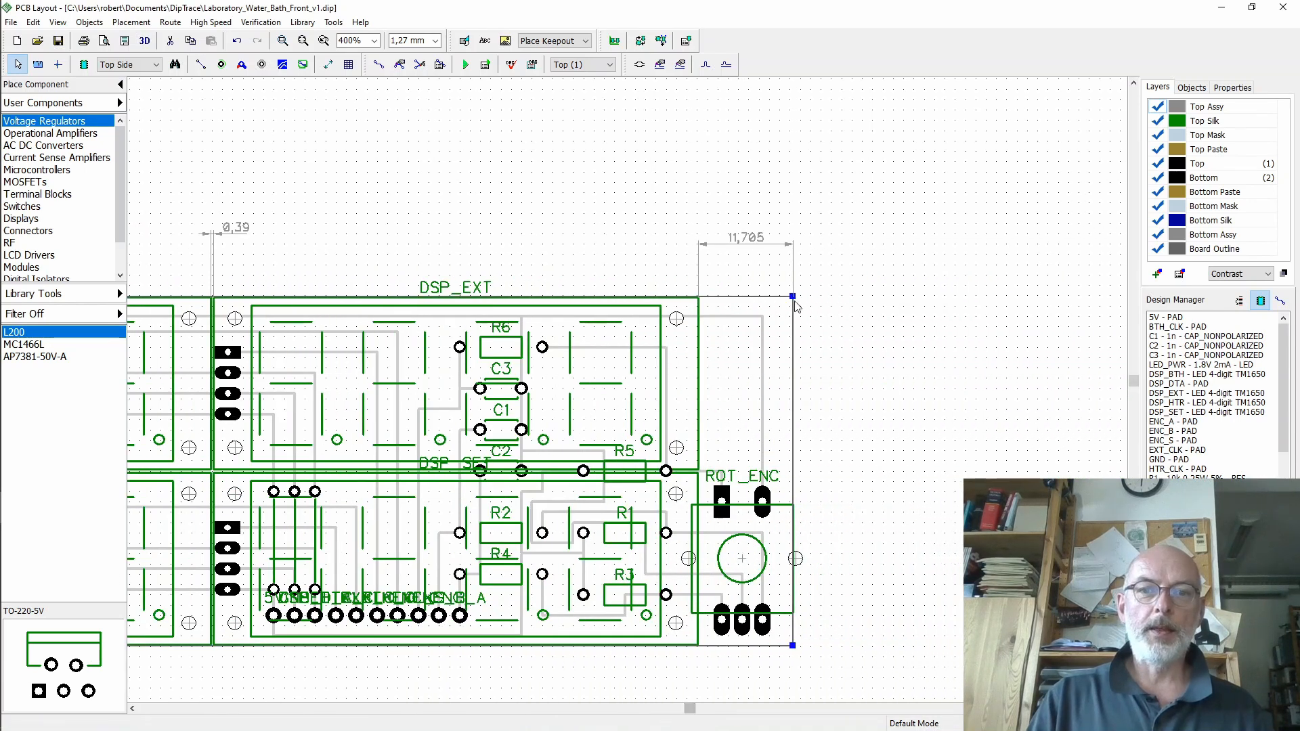
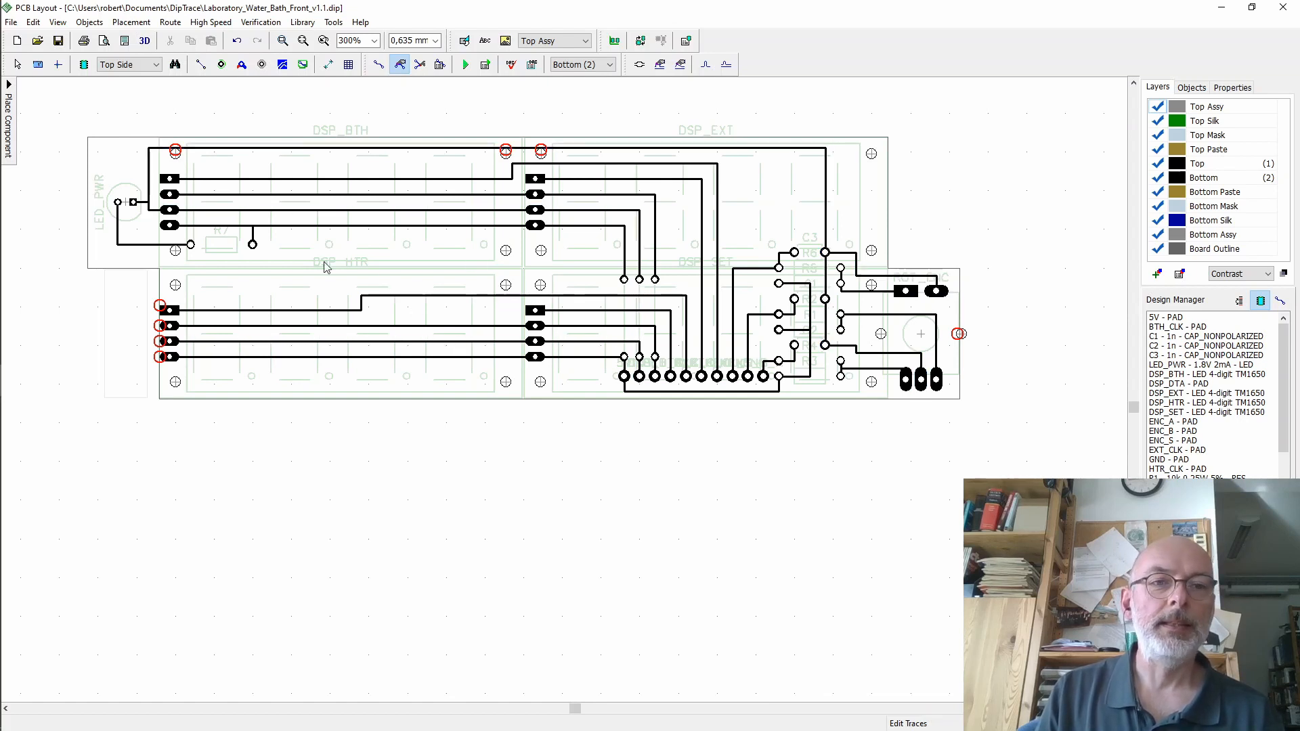
left_click(253, 246)
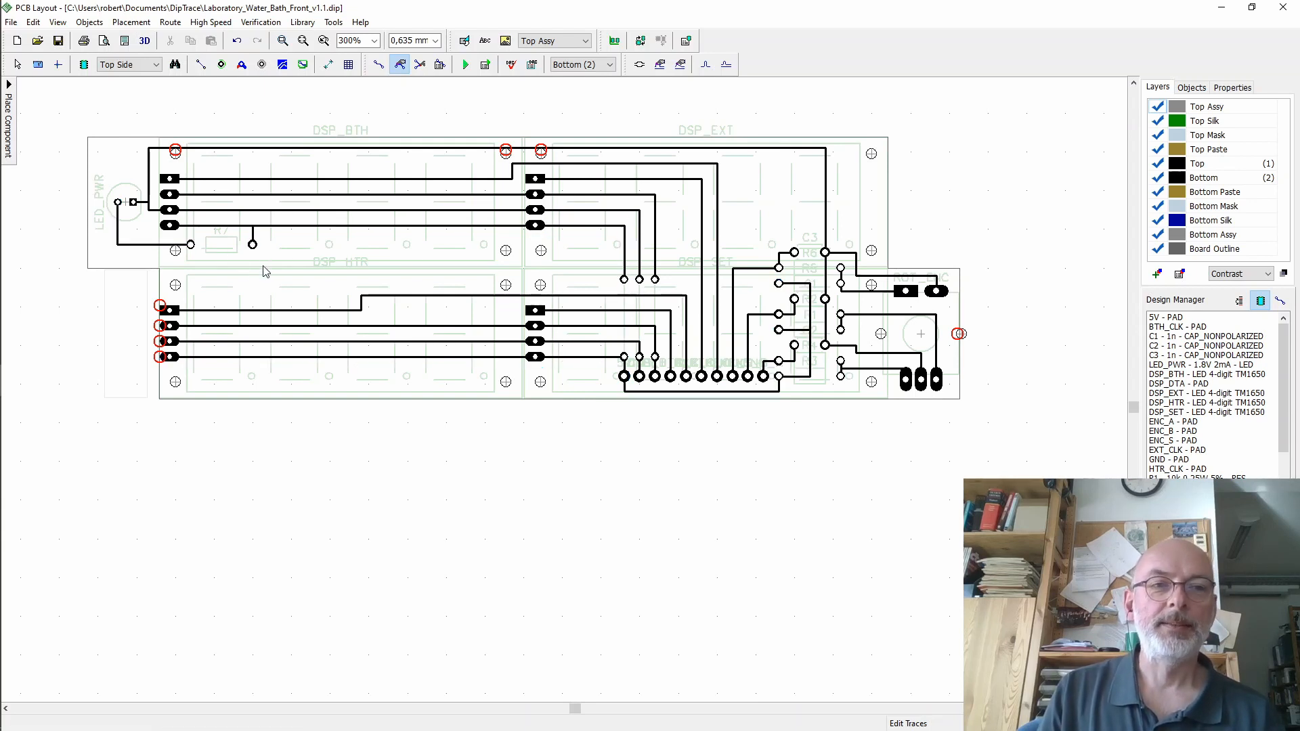
right_click(253, 246)
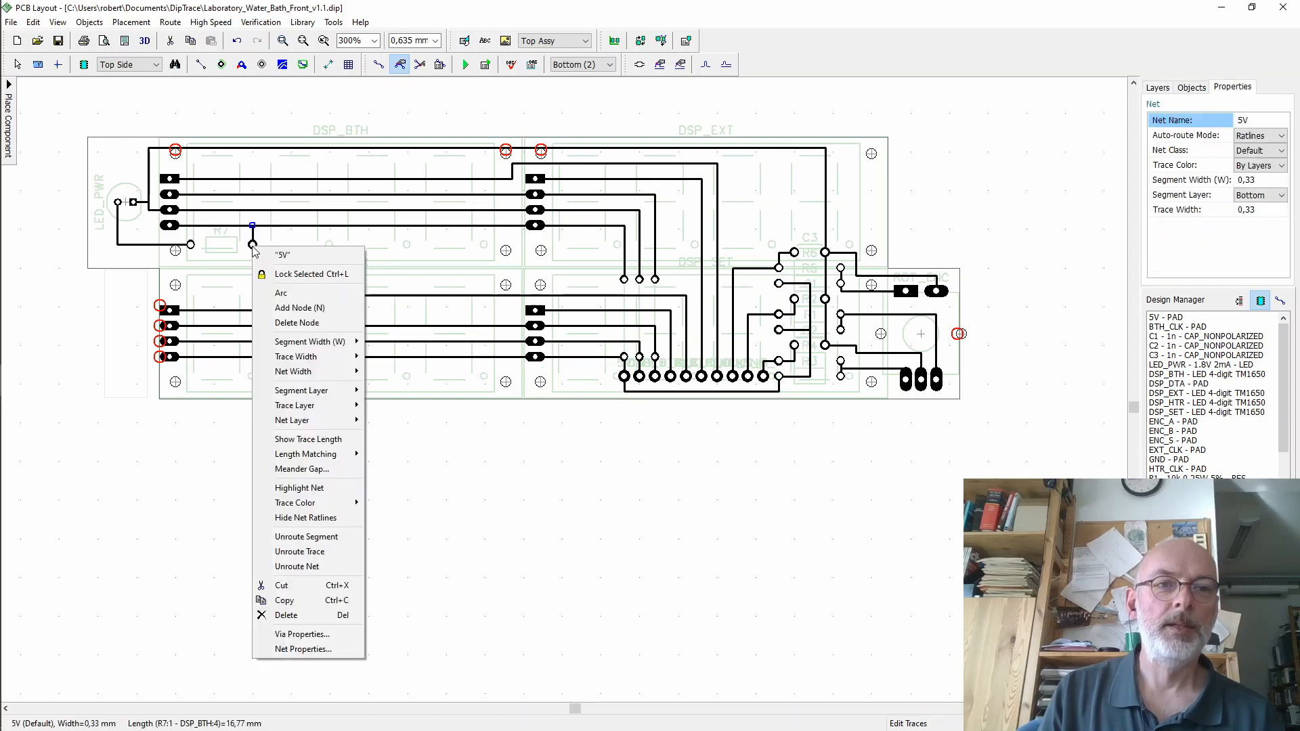
key("Escape")
- Start manual routing, try the 90/45 Lines routing mode, and return to Orthogonal before leaving routing
left_click(380, 64)
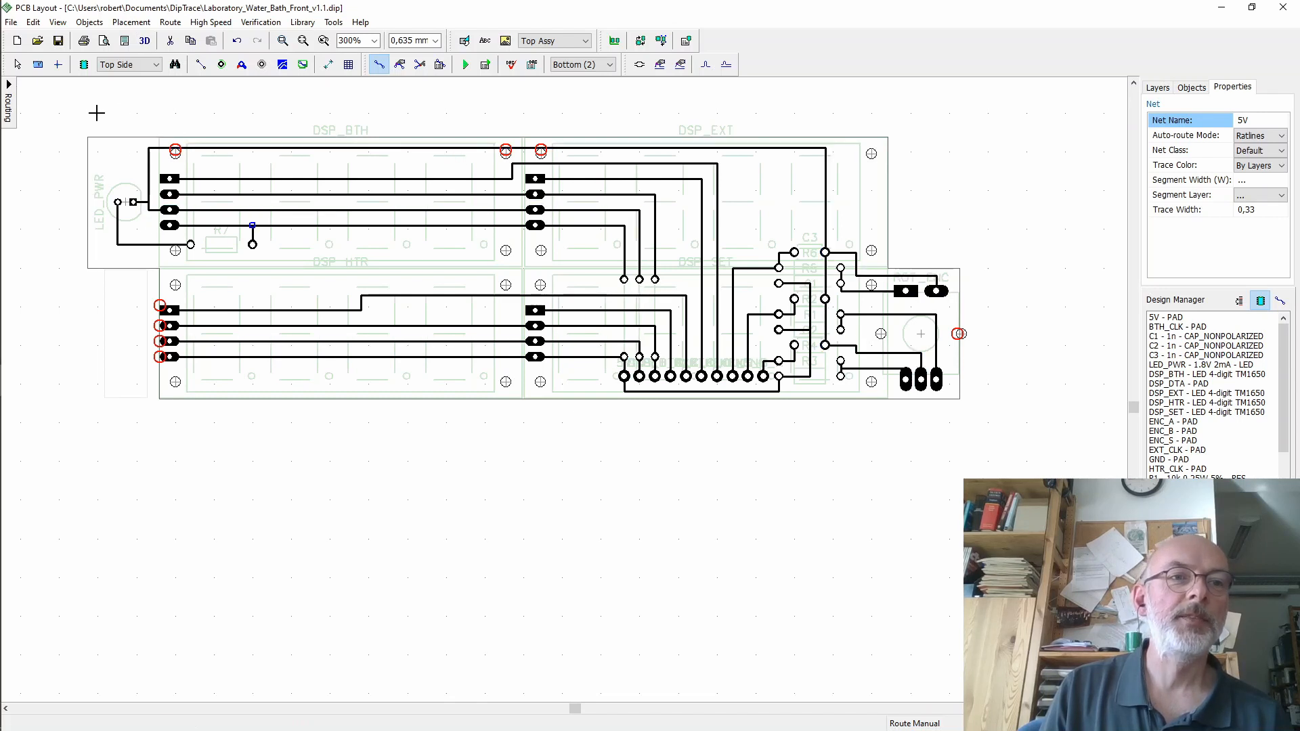
left_click(10, 88)
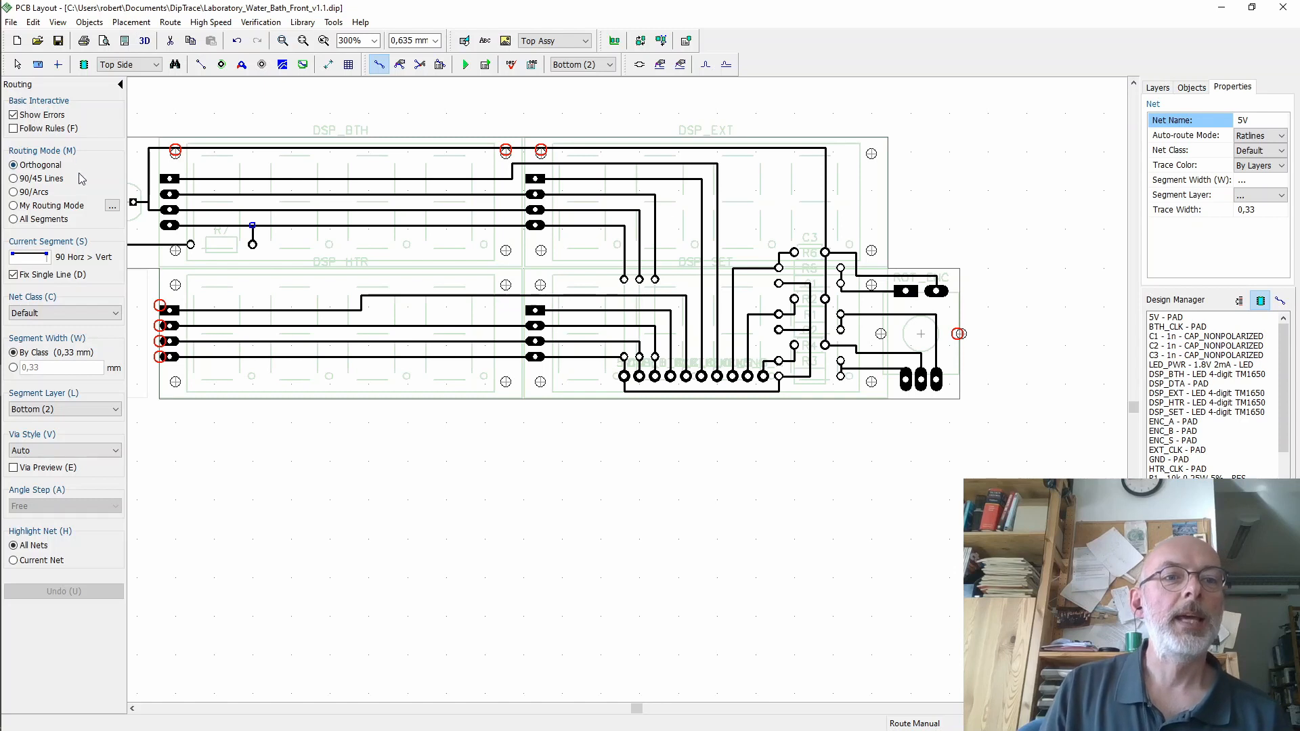
left_click(14, 179)
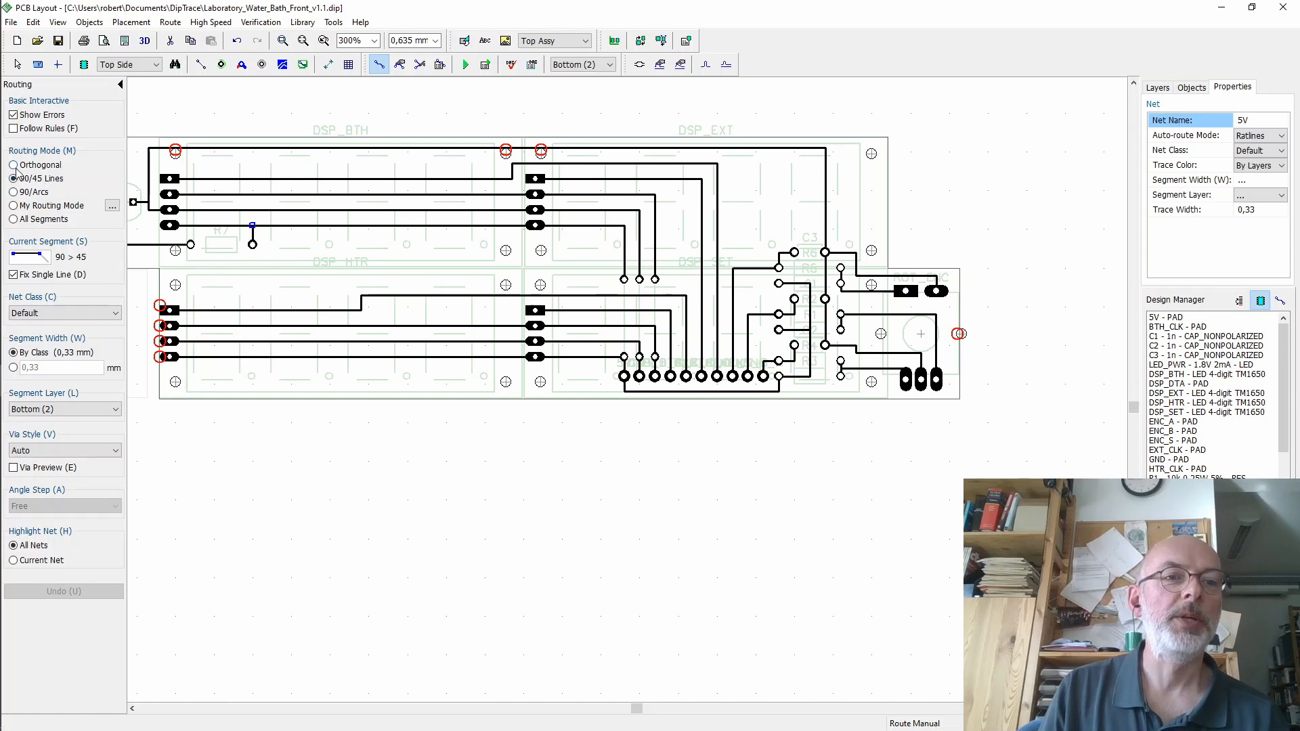
left_click(14, 165)
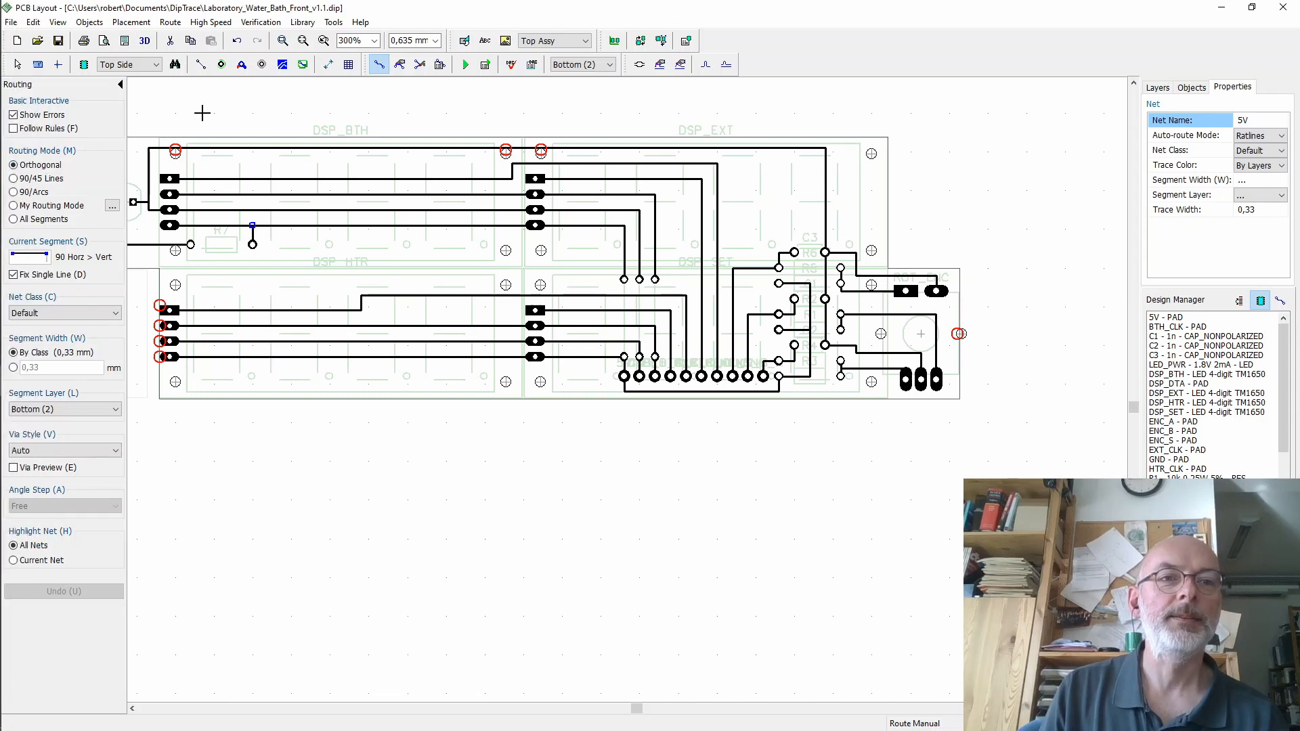
left_click(18, 64)
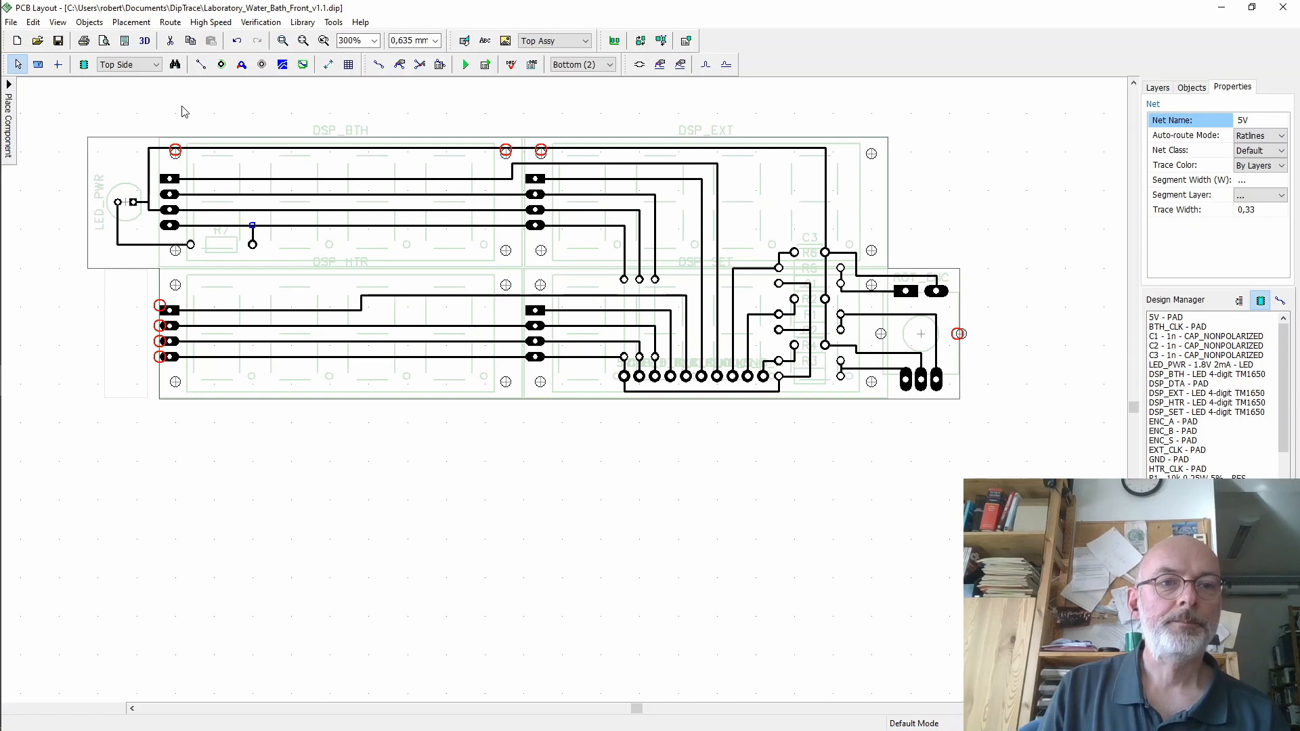
- Give pad 1 of resistor R7 a 0,8 mm hole diameter, 1,6 mm width and 3,2 mm height
right_click(253, 248)
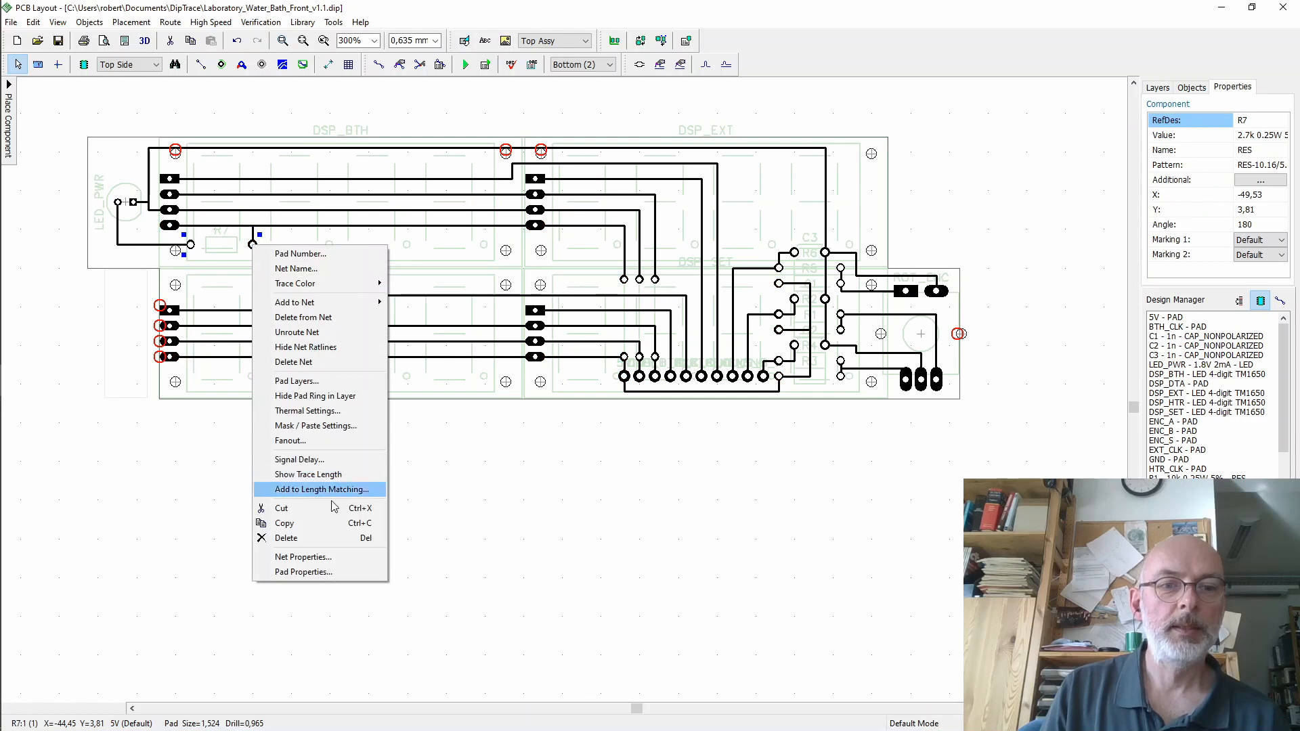
left_click(332, 572)
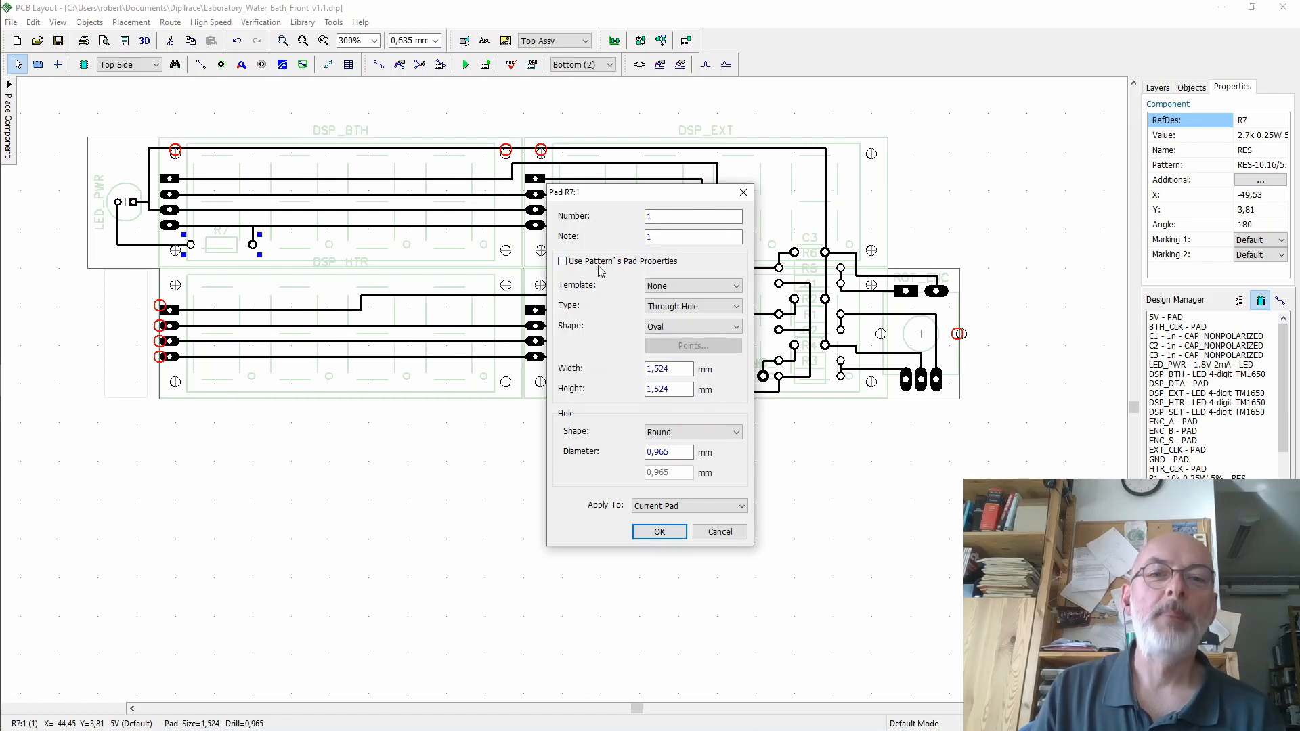
left_click(562, 261)
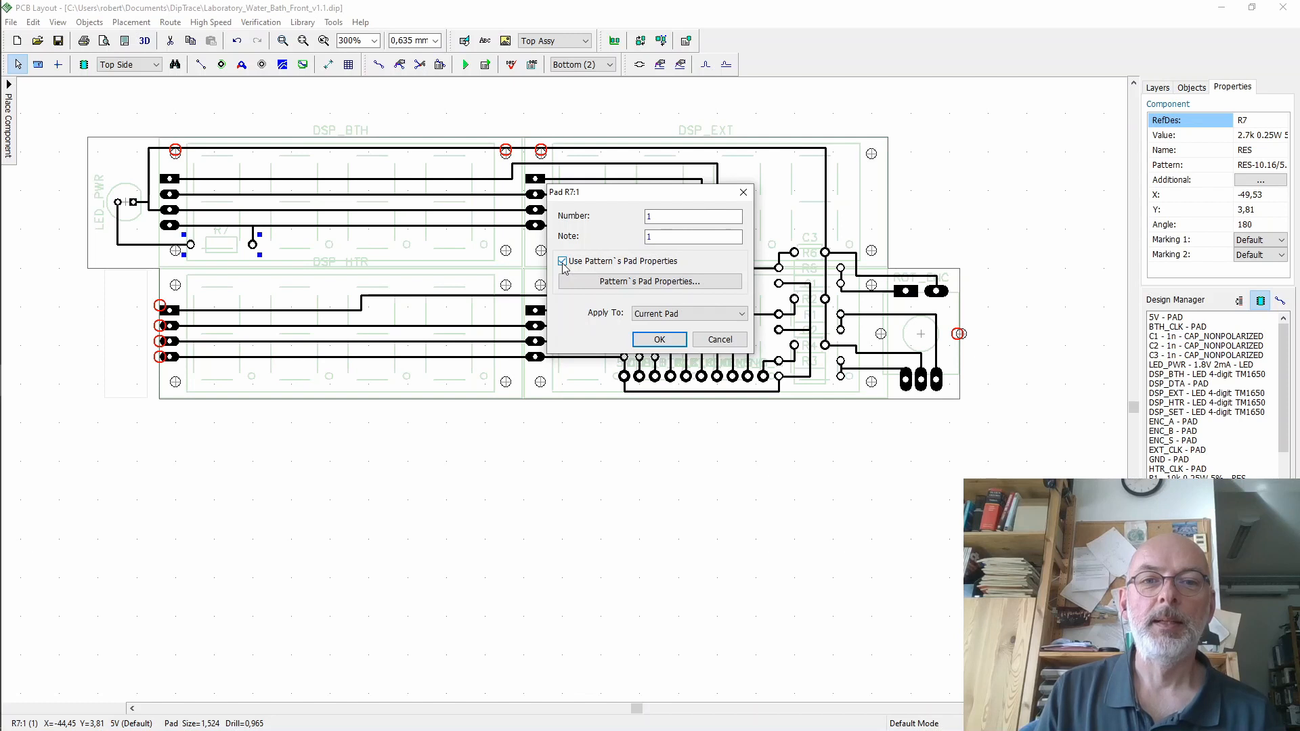
left_click(562, 261)
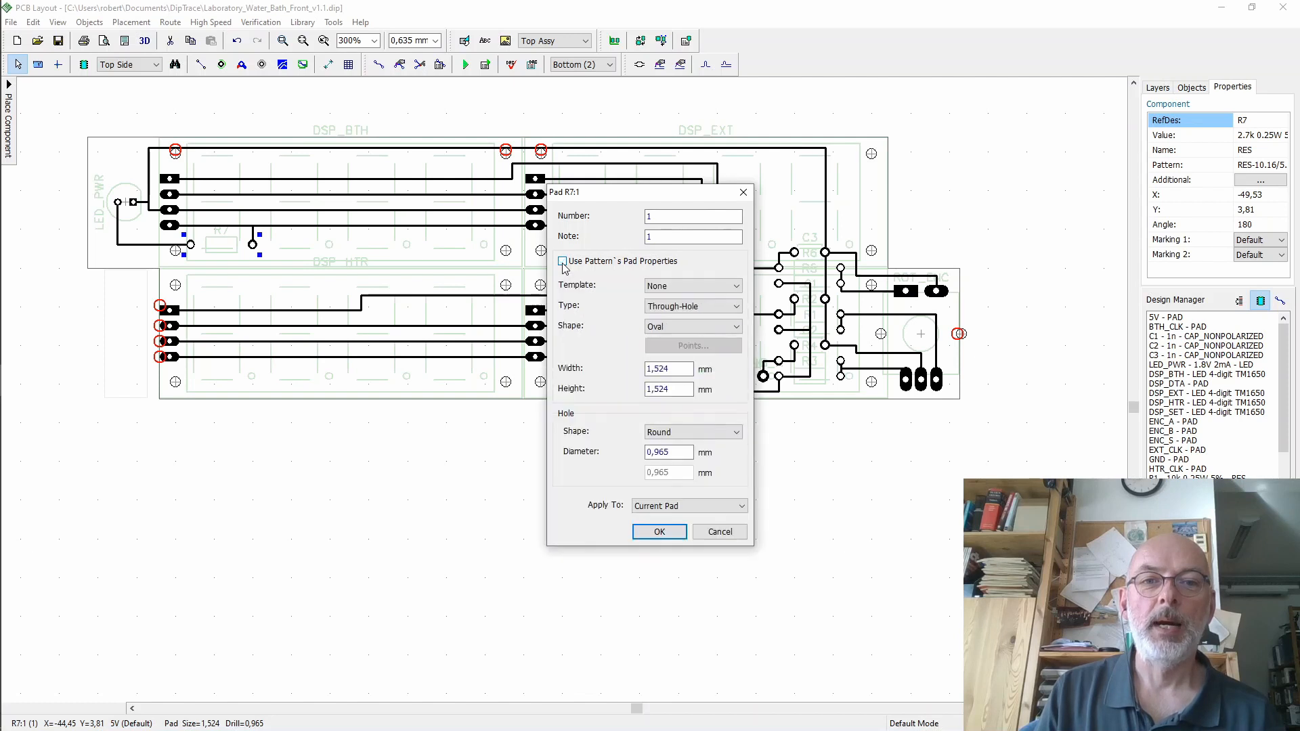
double_click(684, 451)
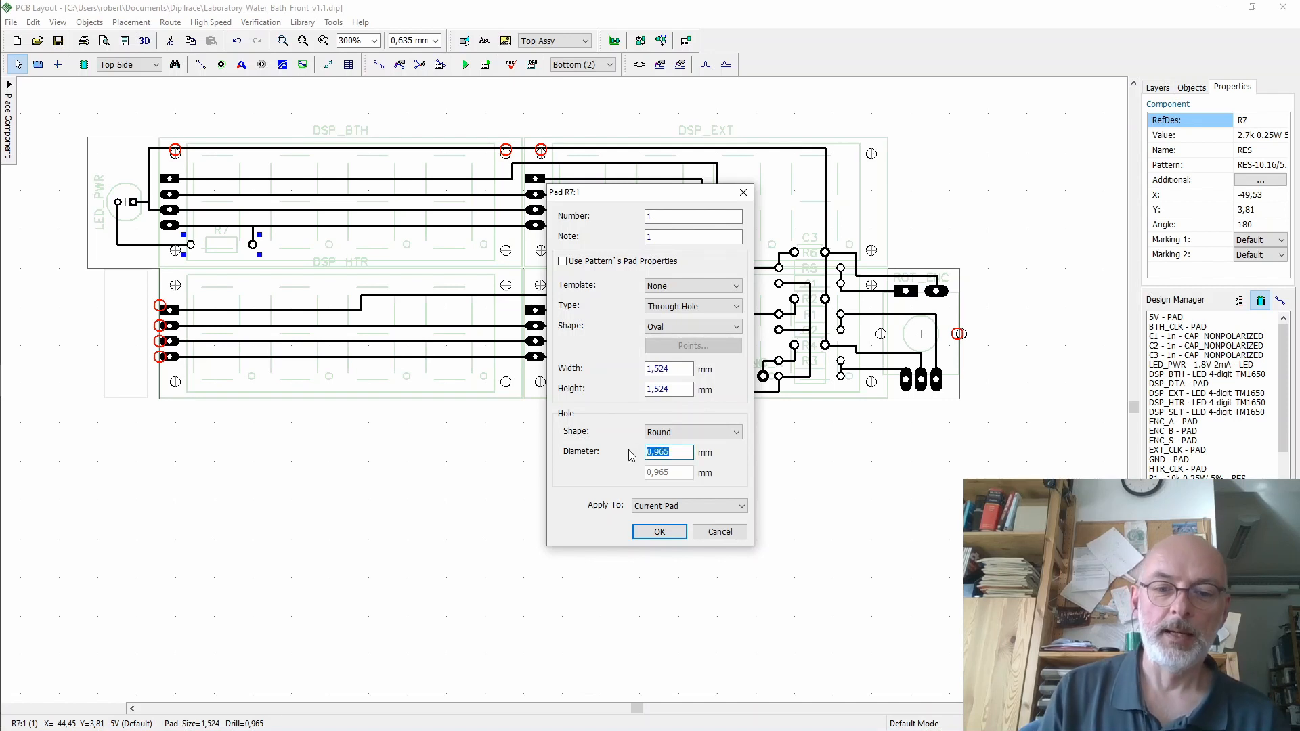
type("0,8")
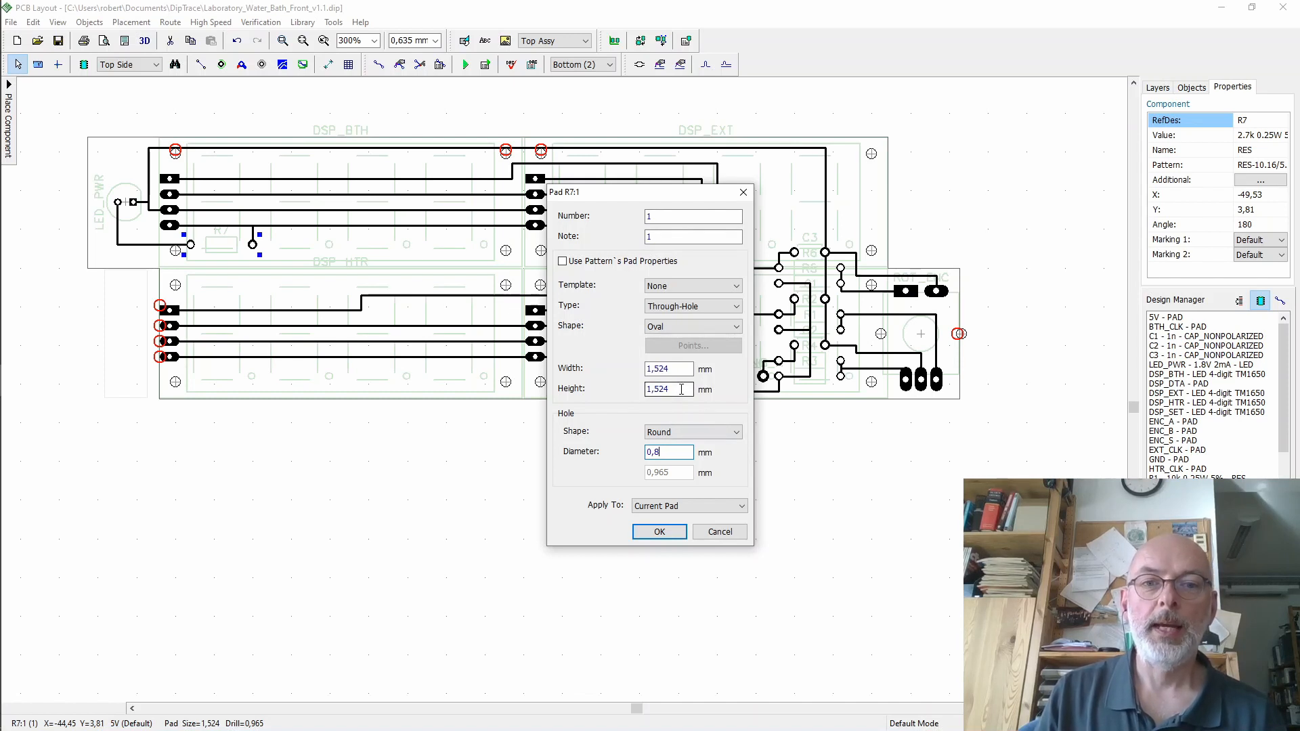
double_click(667, 369)
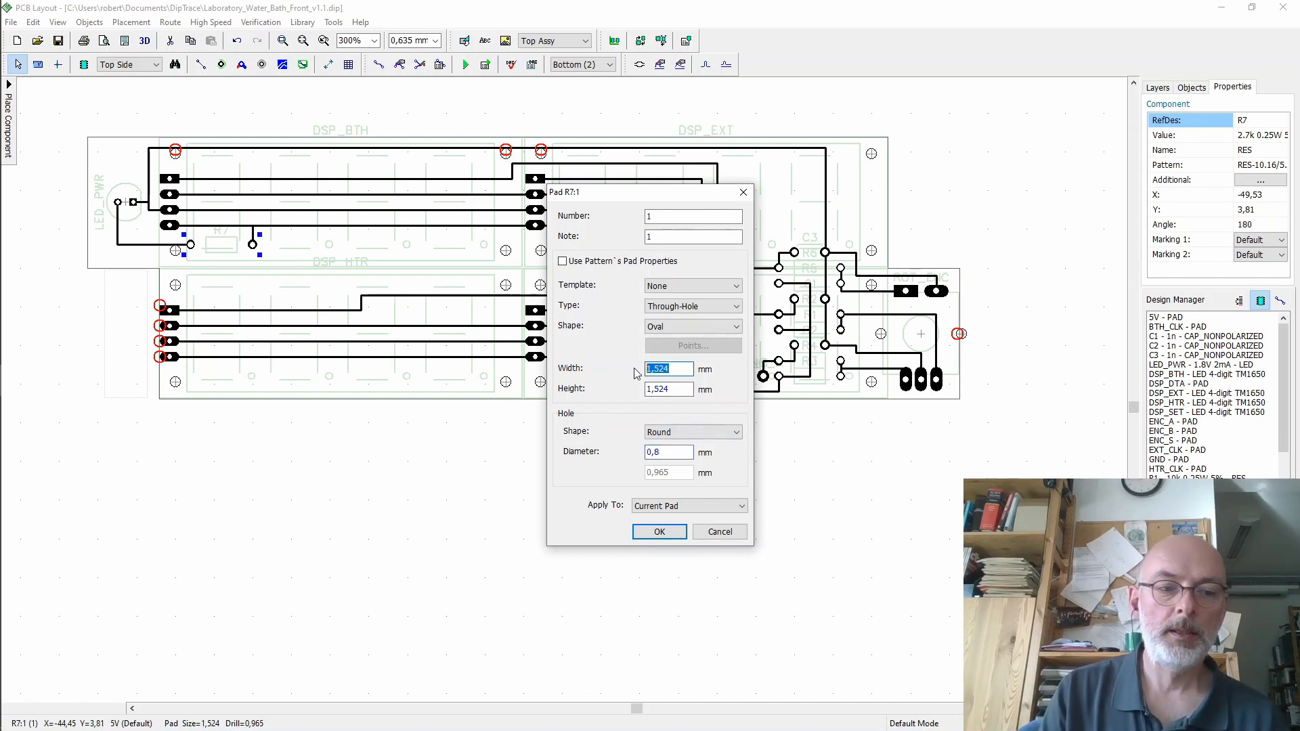
type("1,6")
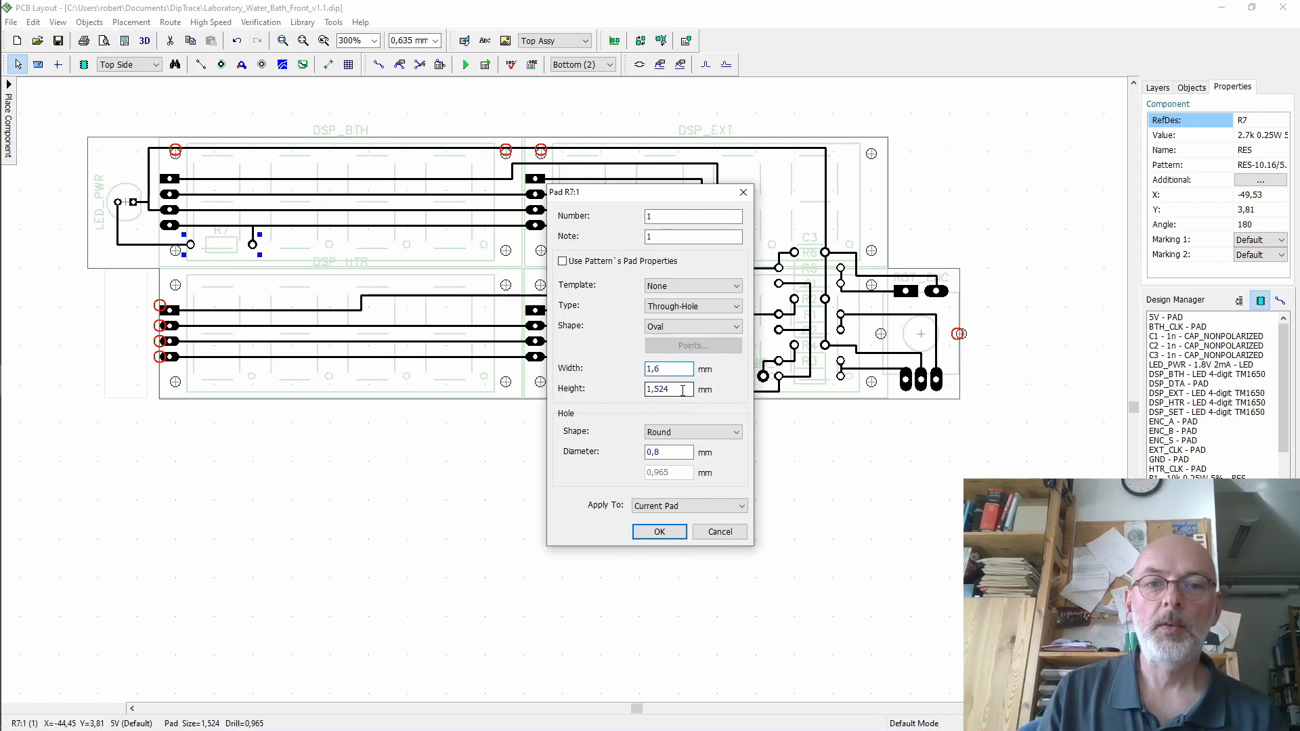
double_click(652, 388)
type("0")
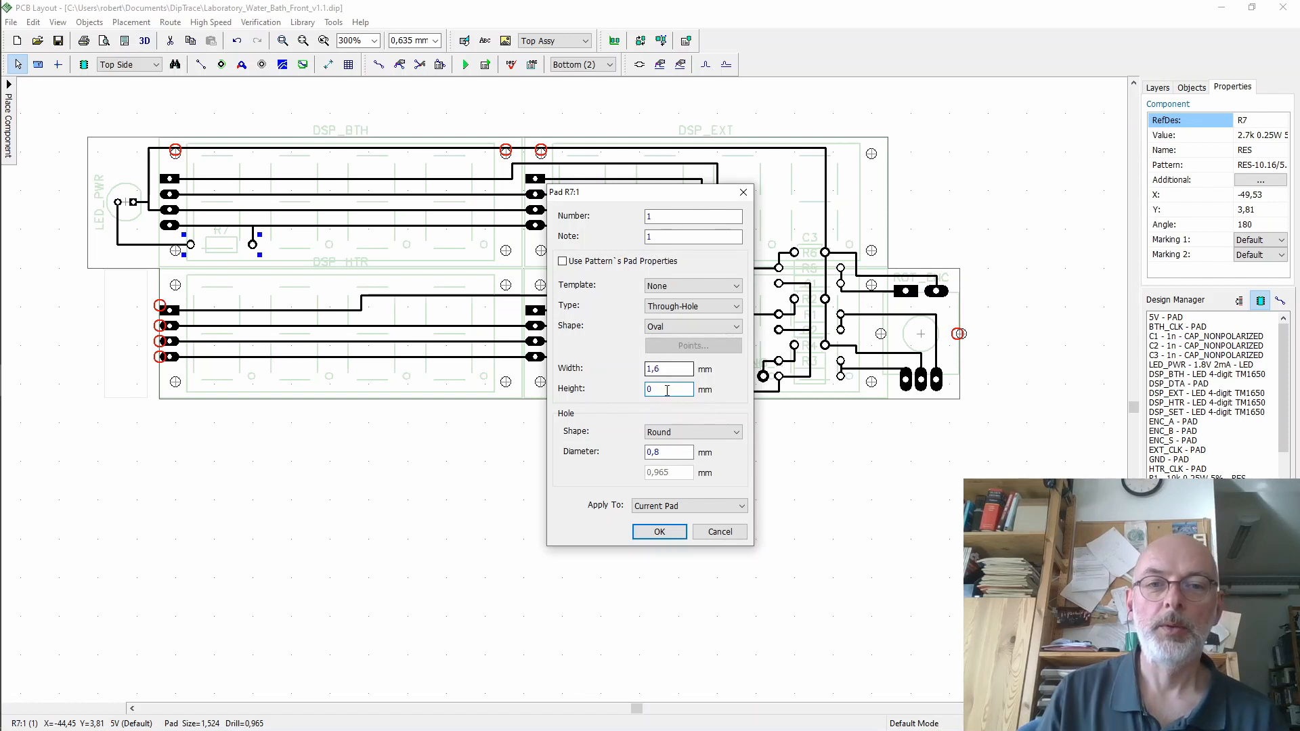
key("BackSpace")
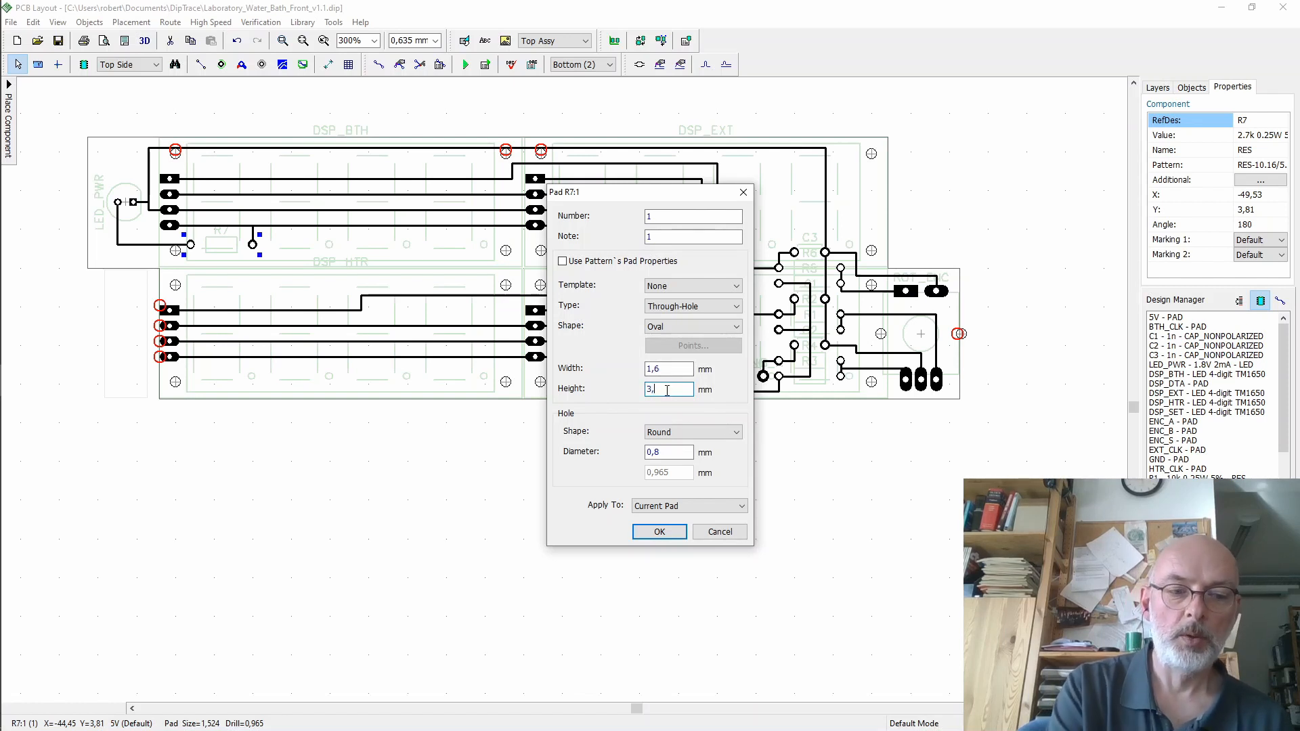
left_click(659, 532)
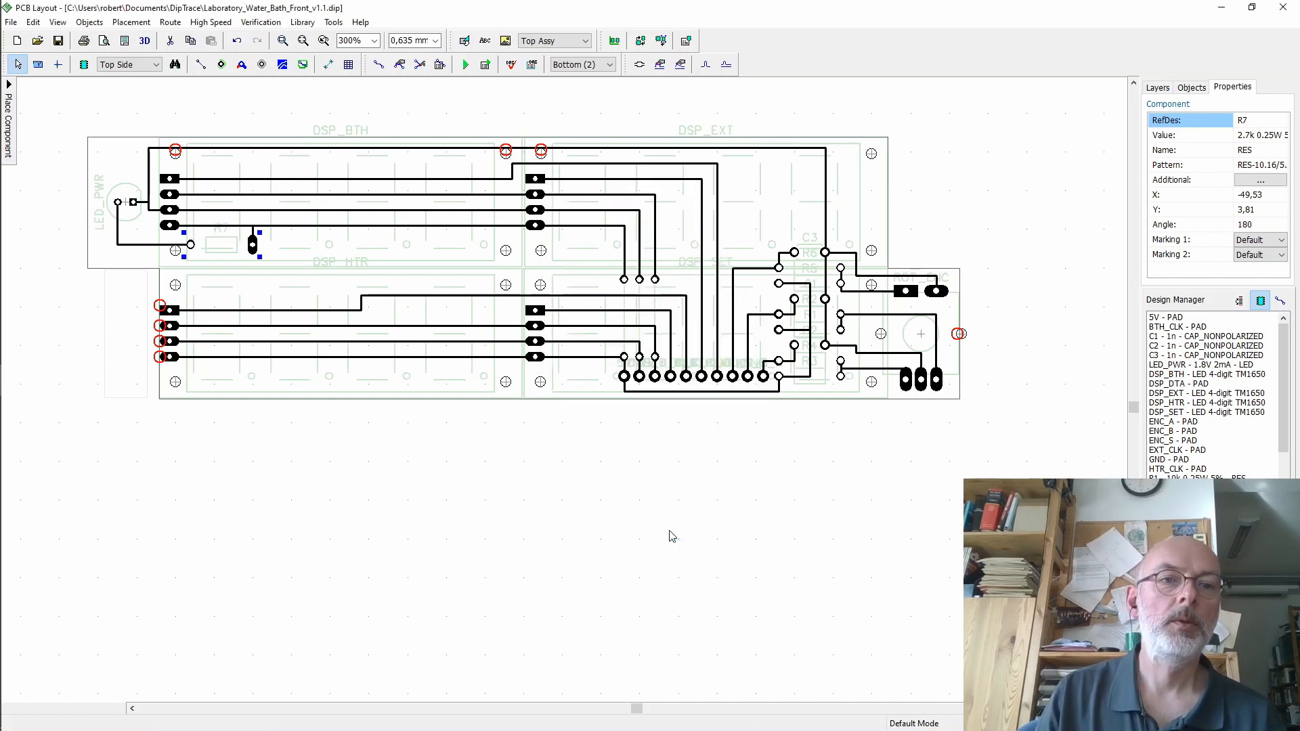
- Set R7's pad 1 to 3,2 mm width and 1,6 mm height, applying it to Similar for Selected Patterns
right_click(254, 246)
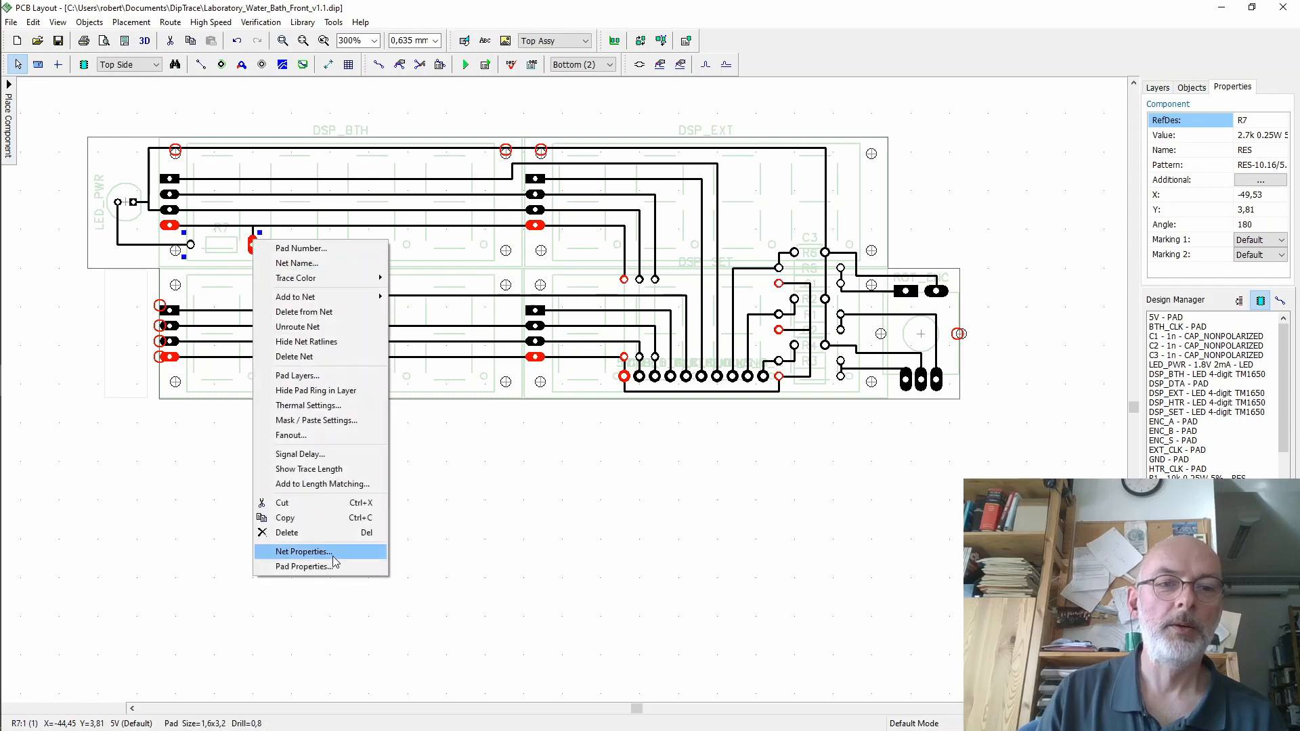
left_click(302, 566)
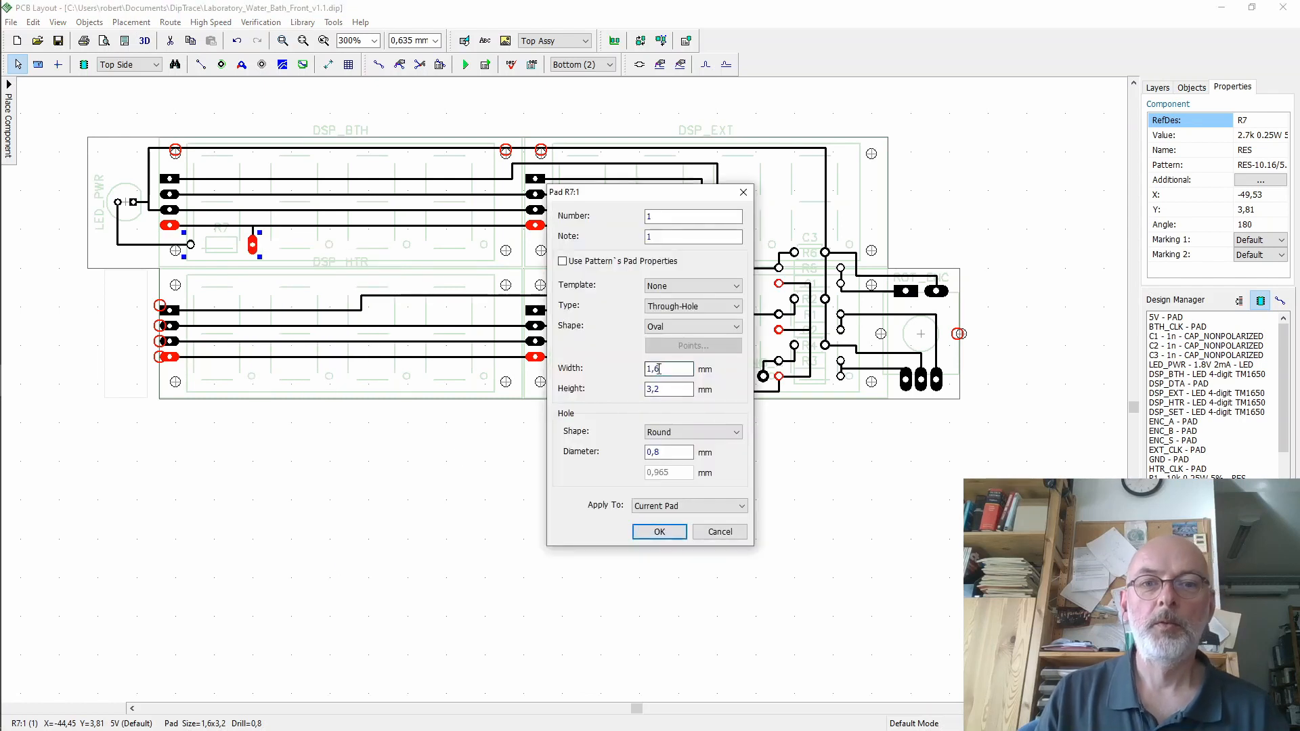
left_click_drag(667, 369, 640, 375)
type("3,2")
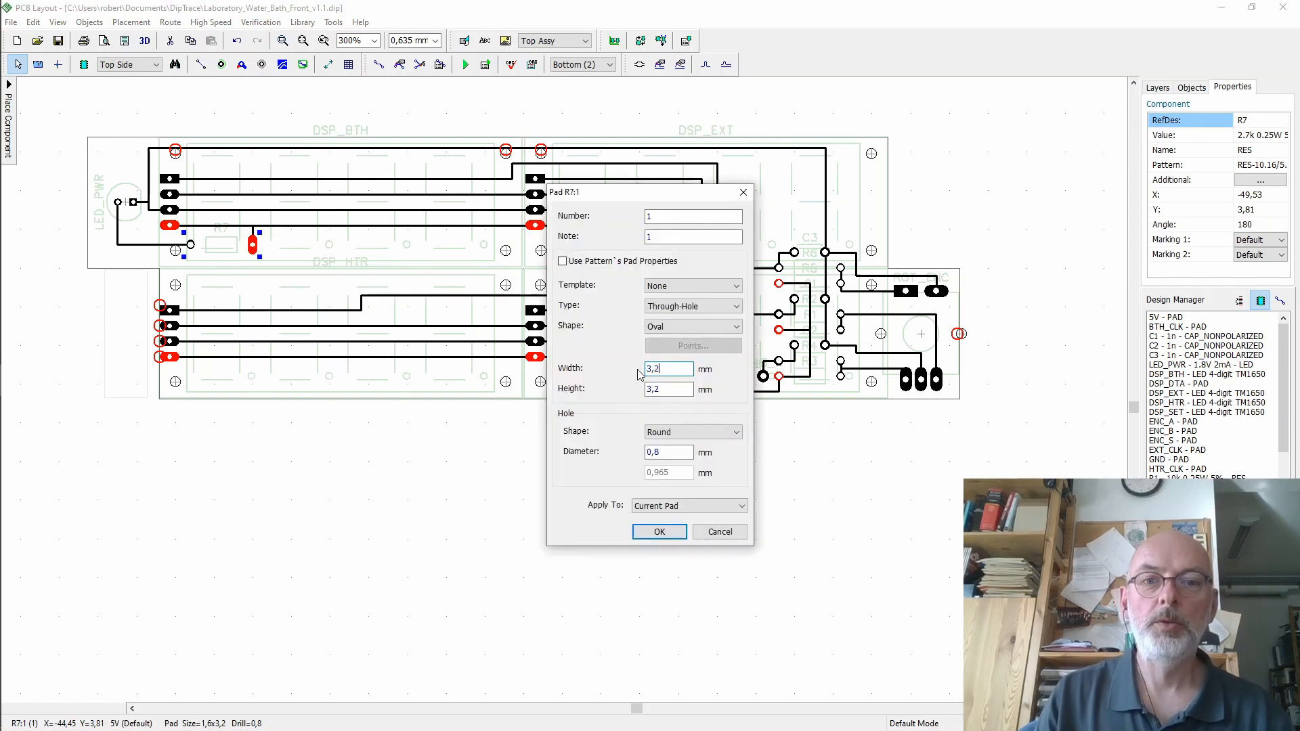
double_click(668, 389)
type("1,")
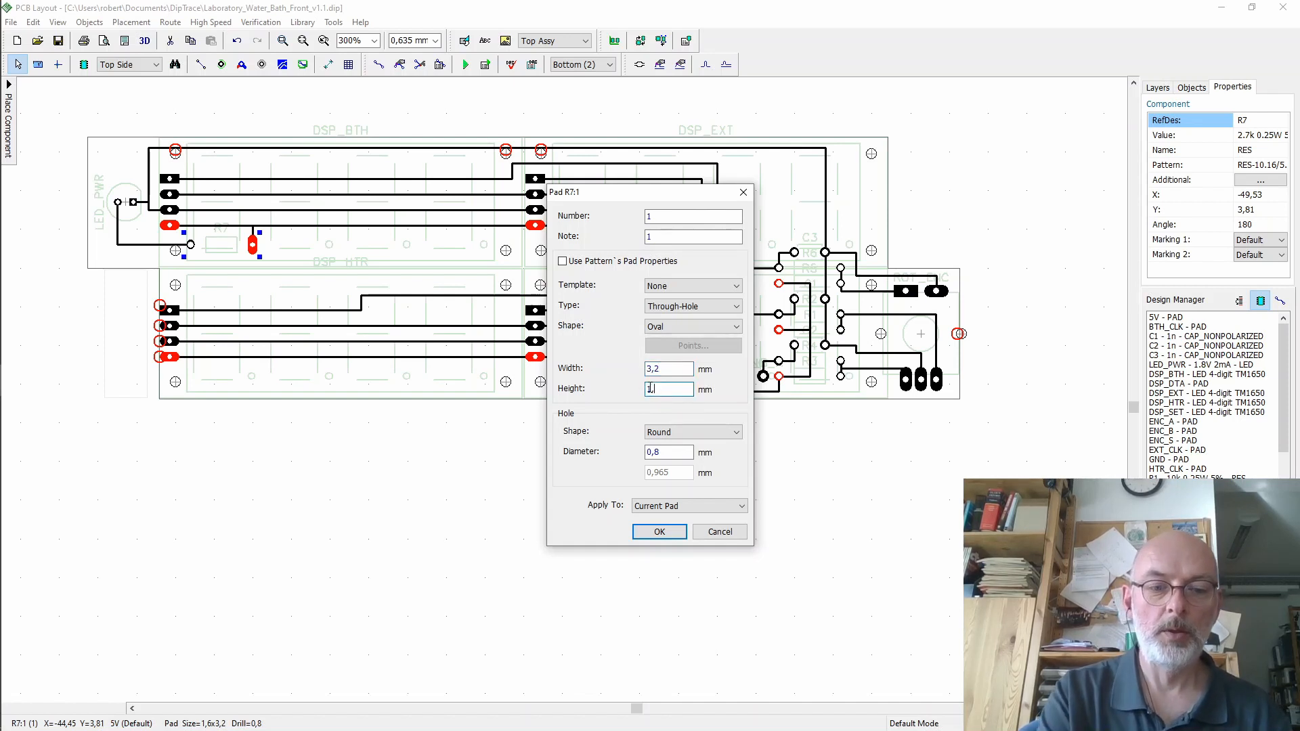
type("6")
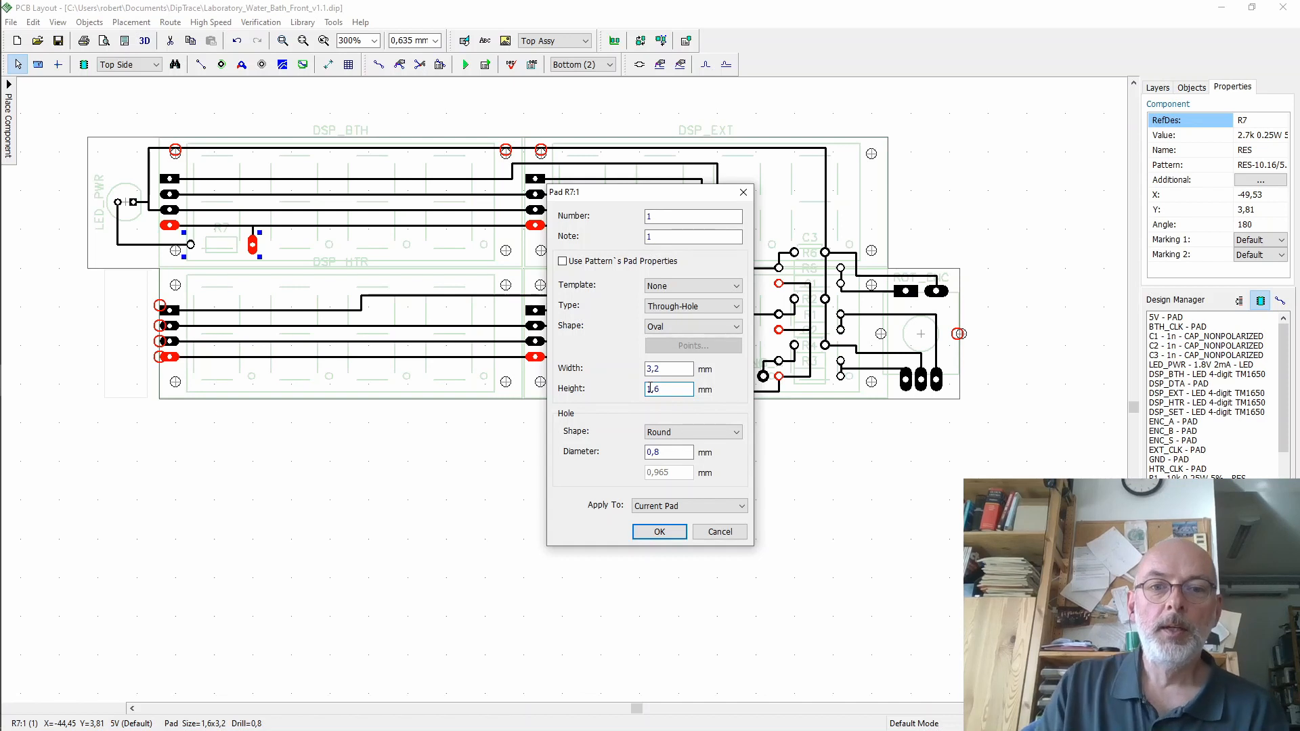
left_click(743, 506)
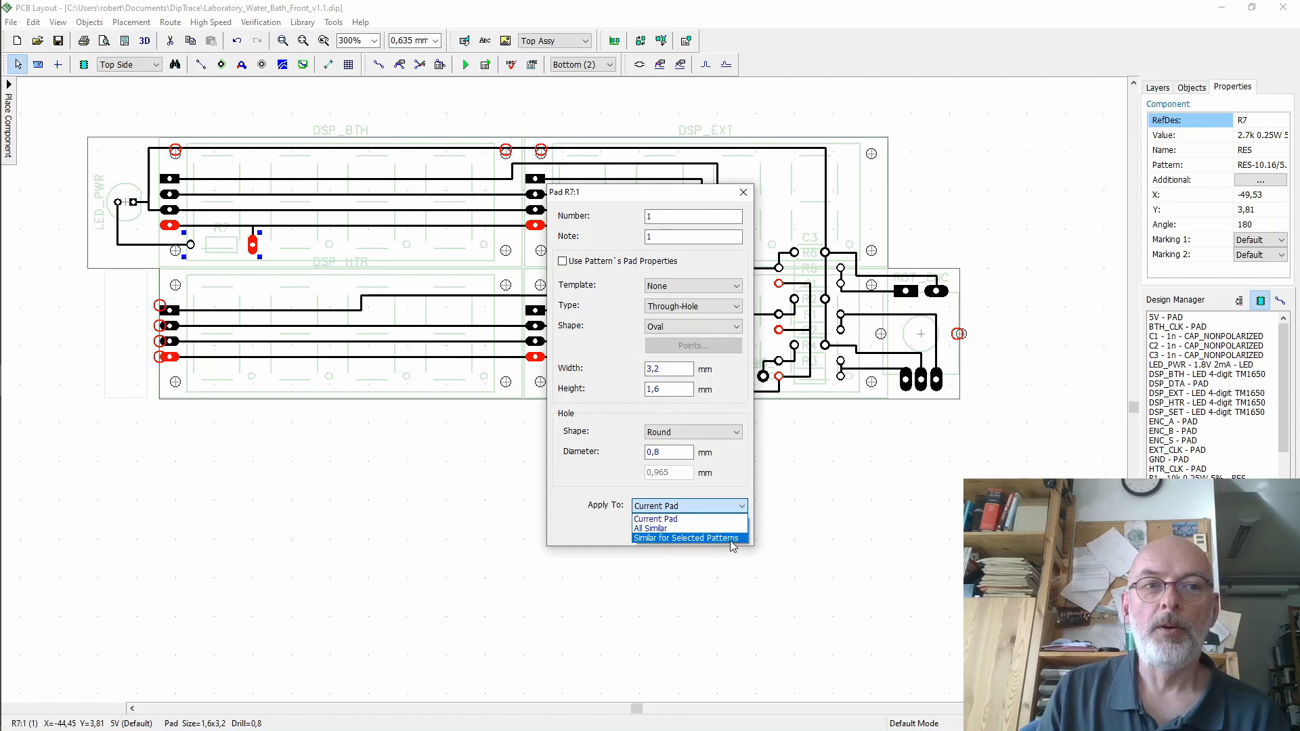
left_click(732, 539)
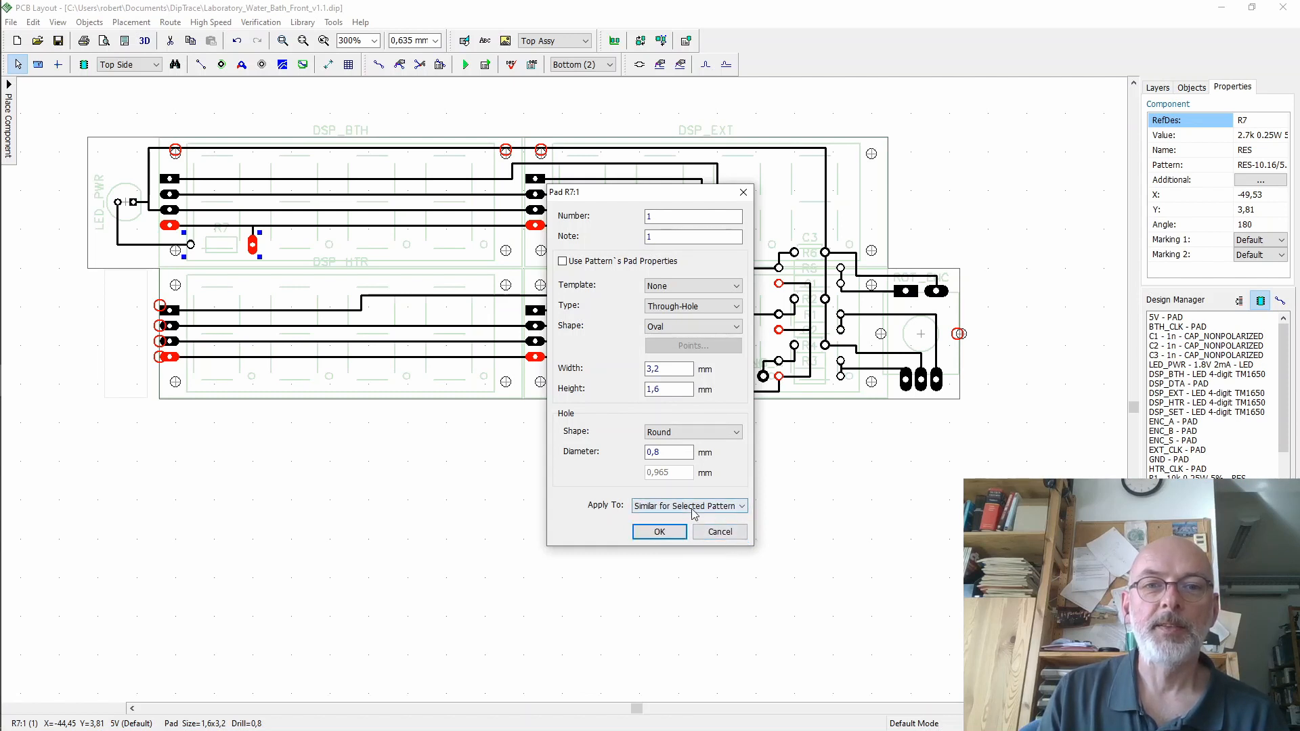
left_click(660, 533)
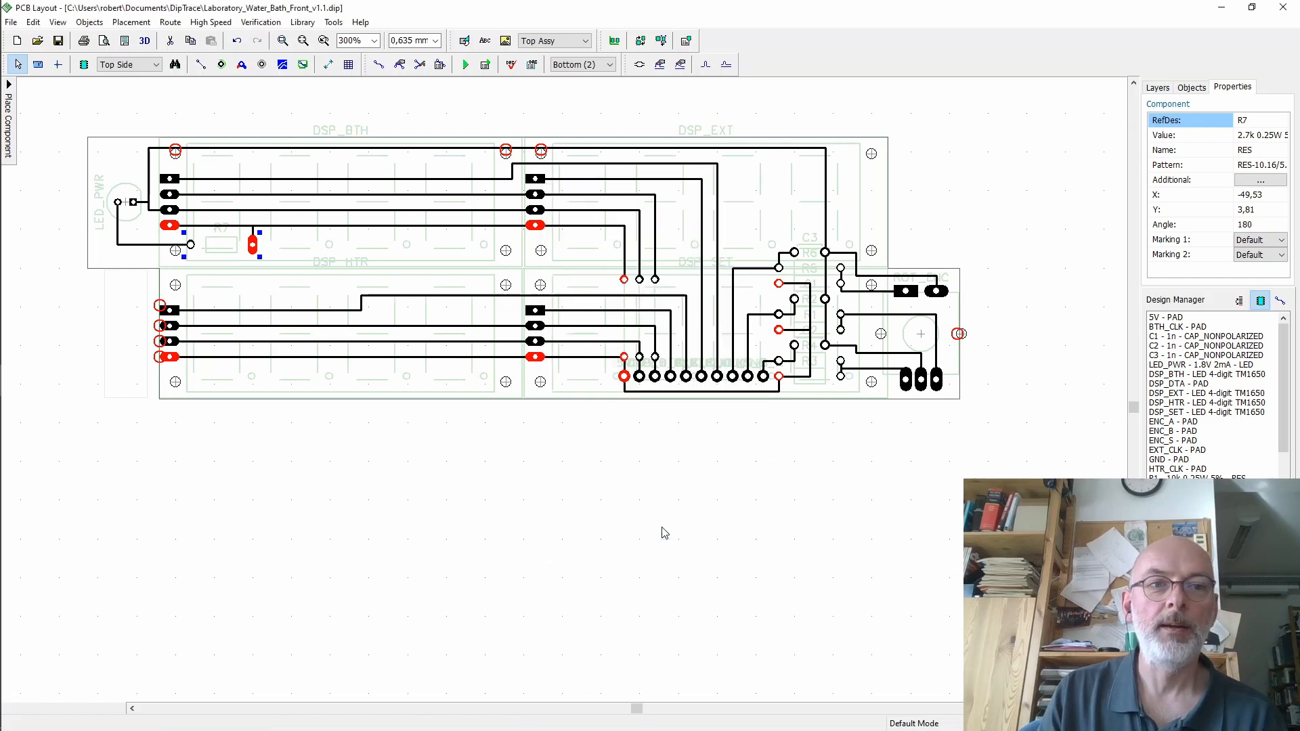
- Override the pattern's pad properties for R7's pad 2 with an upright pad 1,6 mm wide, applied to Similar for Selected Patterns
right_click(190, 245)
left_click(271, 574)
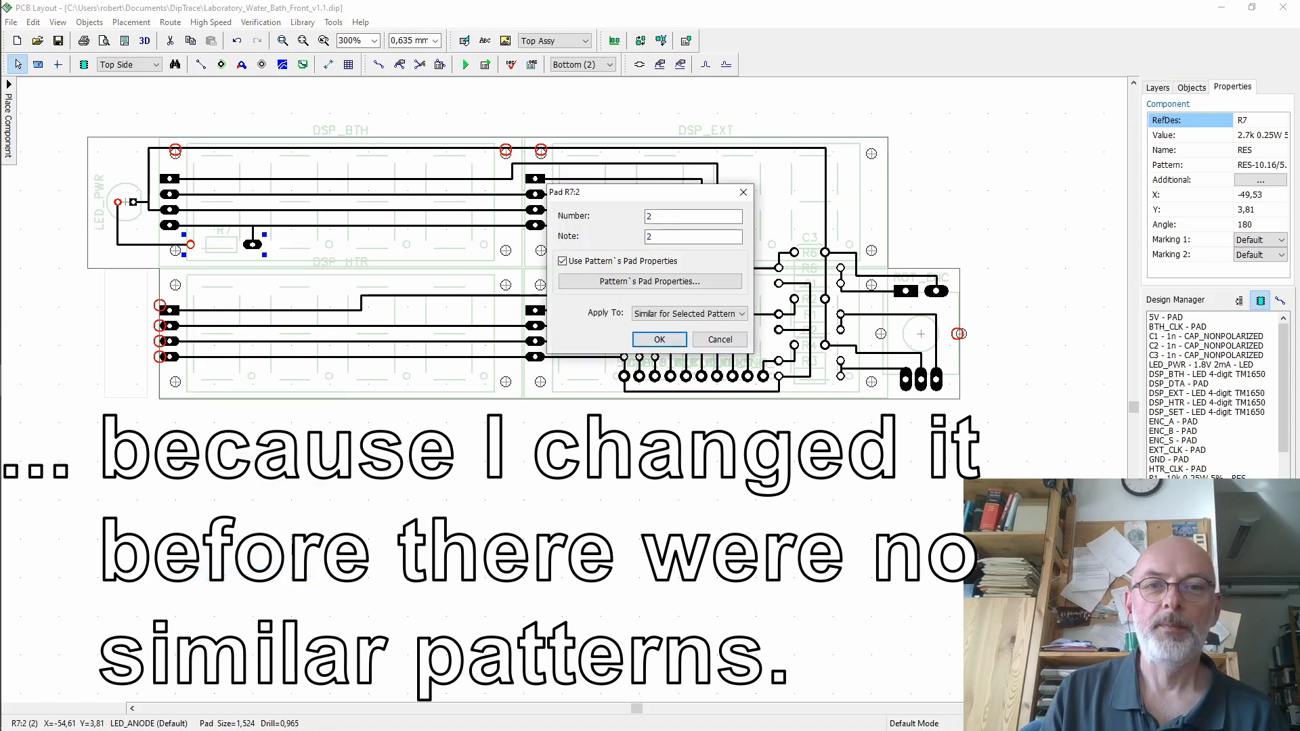
left_click(563, 261)
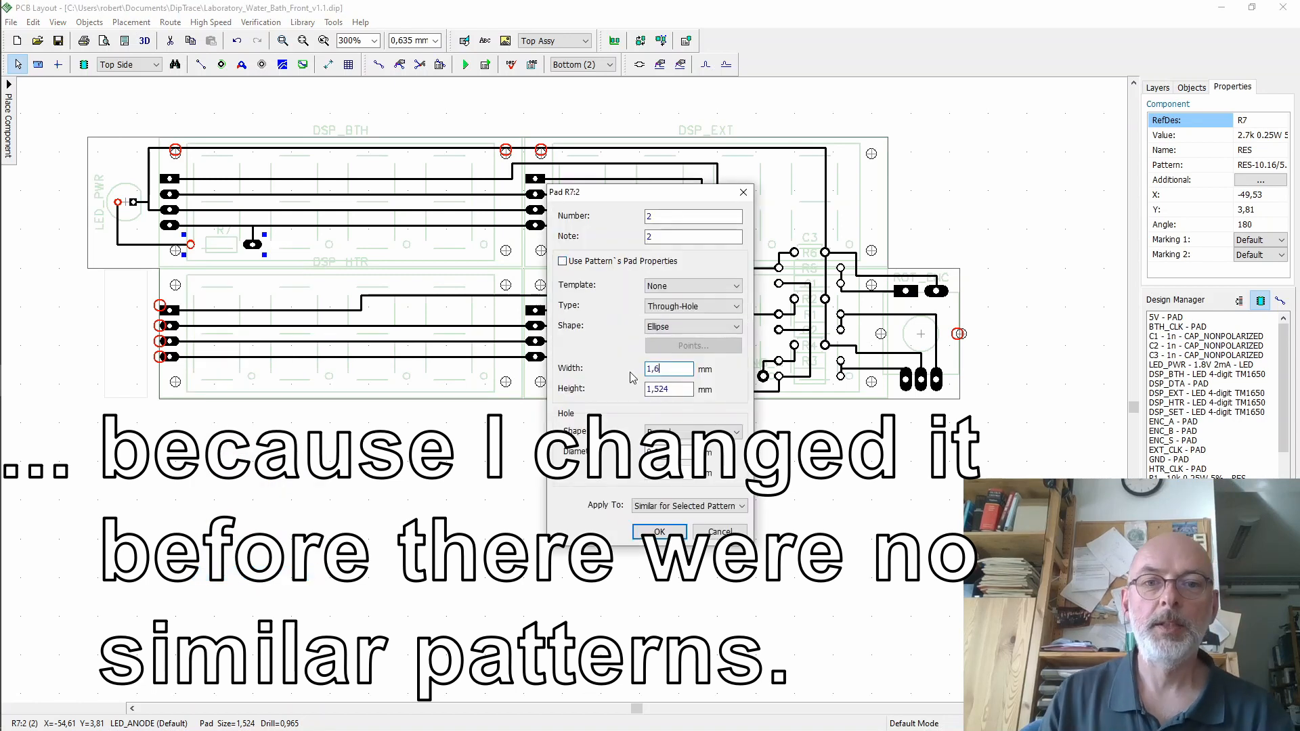
left_click(659, 532)
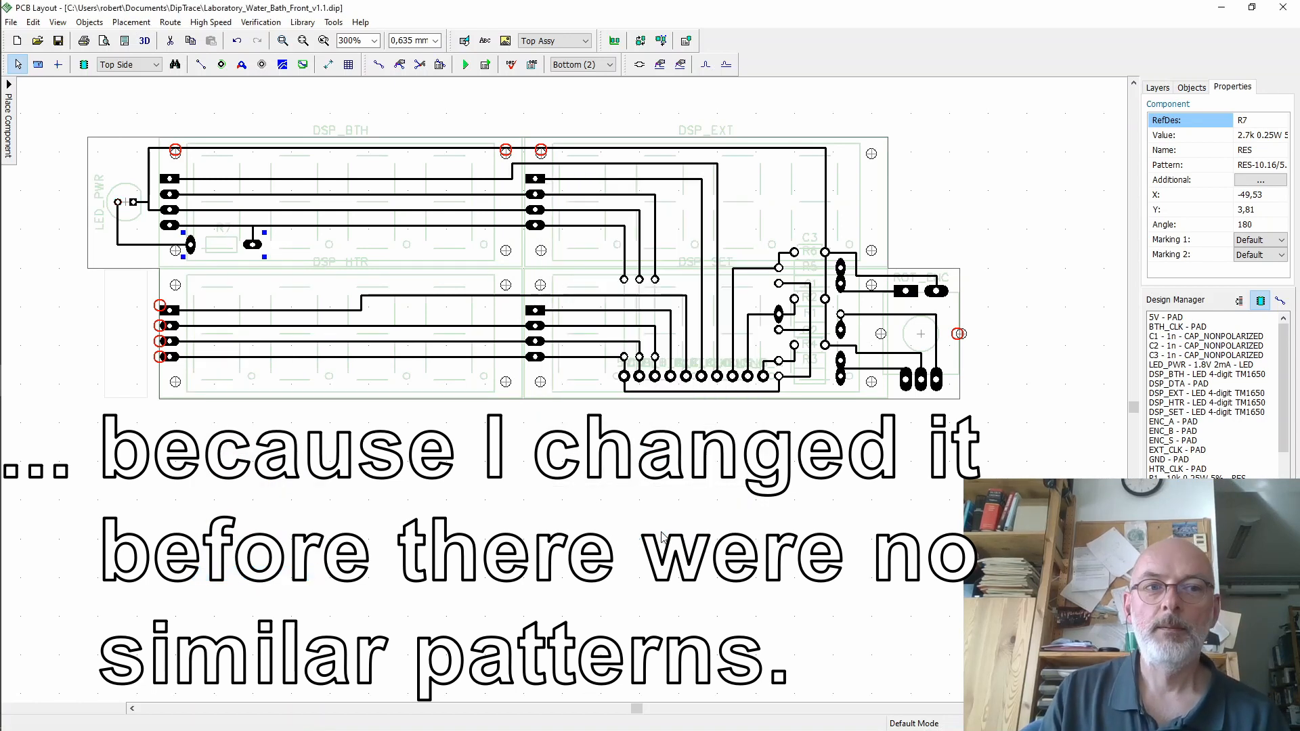
- Change R7's pad 2 properties so the pads of R7 and the similar resistors lie horizontally
right_click(191, 245)
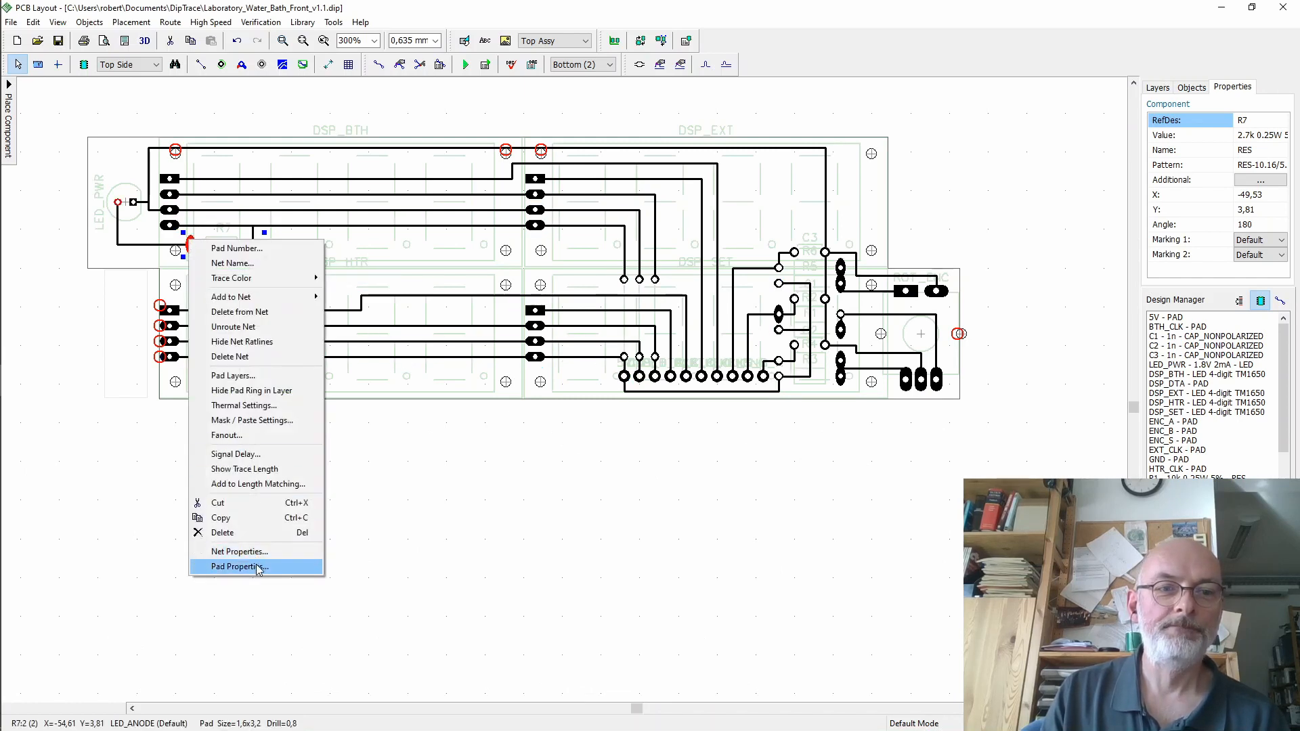
left_click(203, 567)
left_click(659, 532)
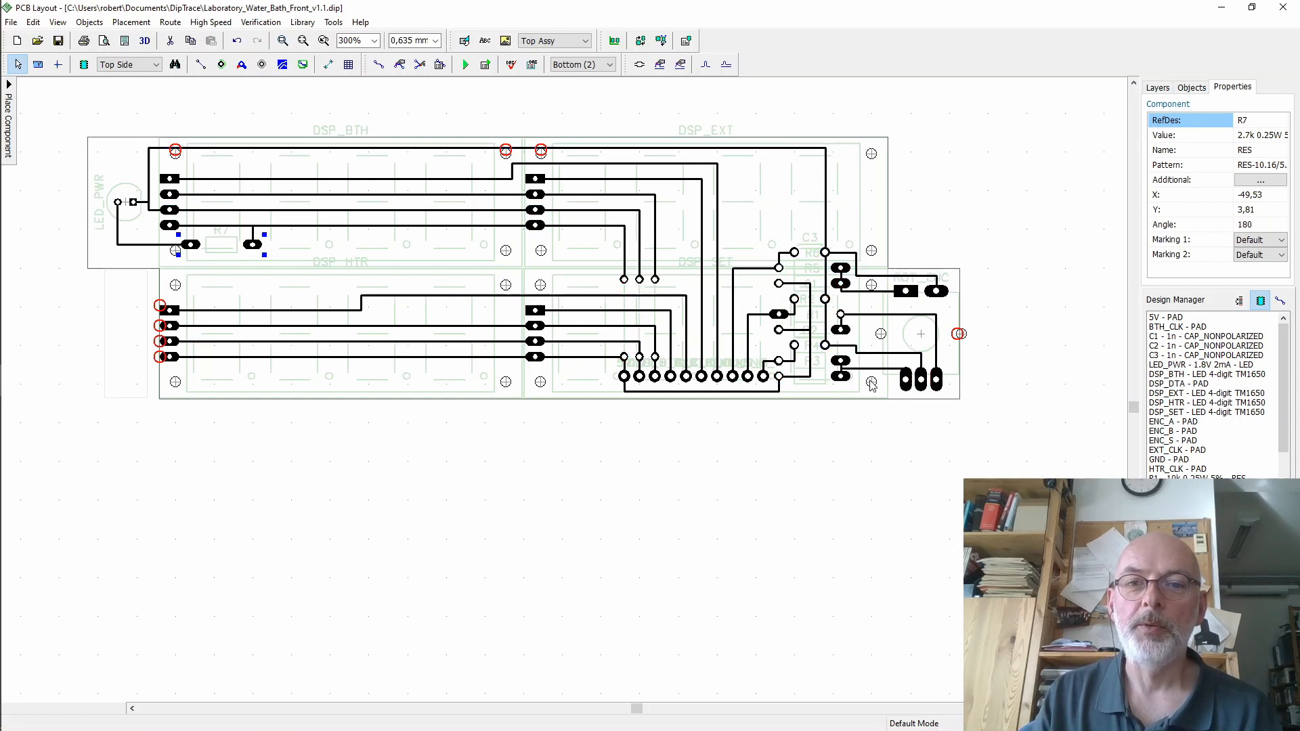
right_click(780, 381)
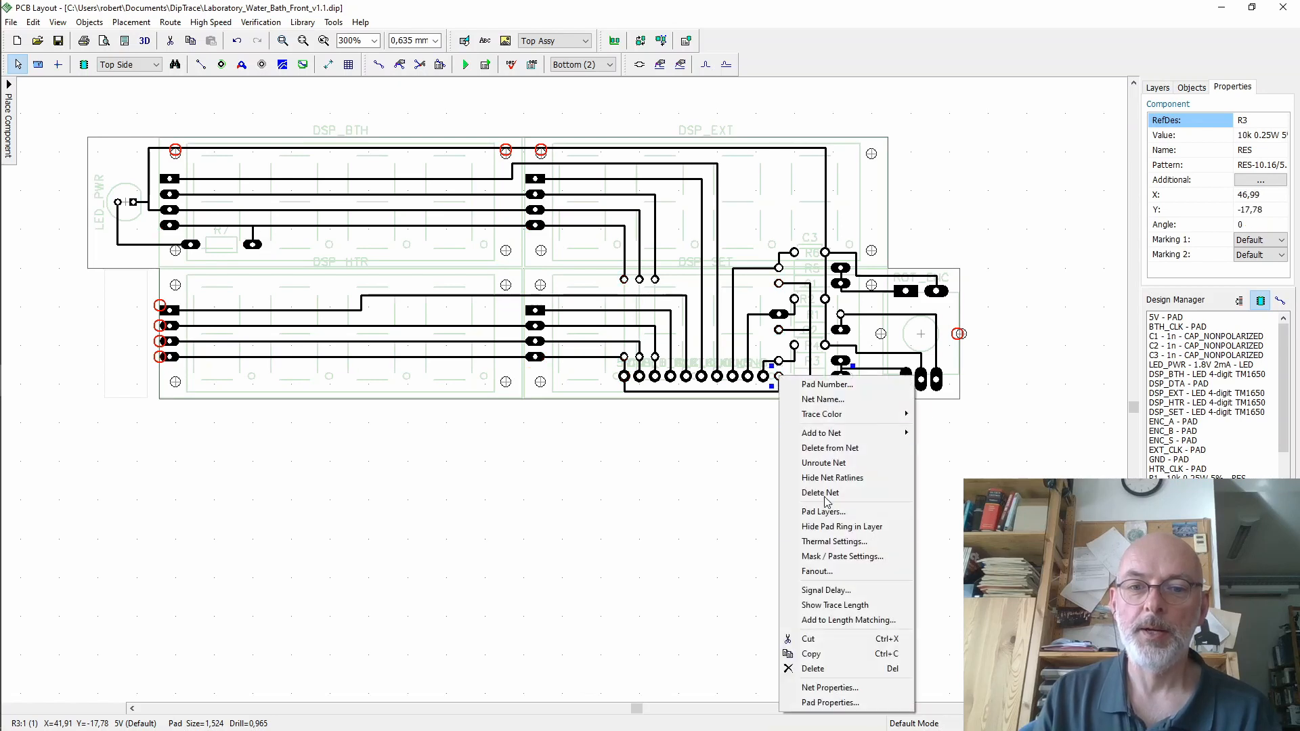
left_click(830, 702)
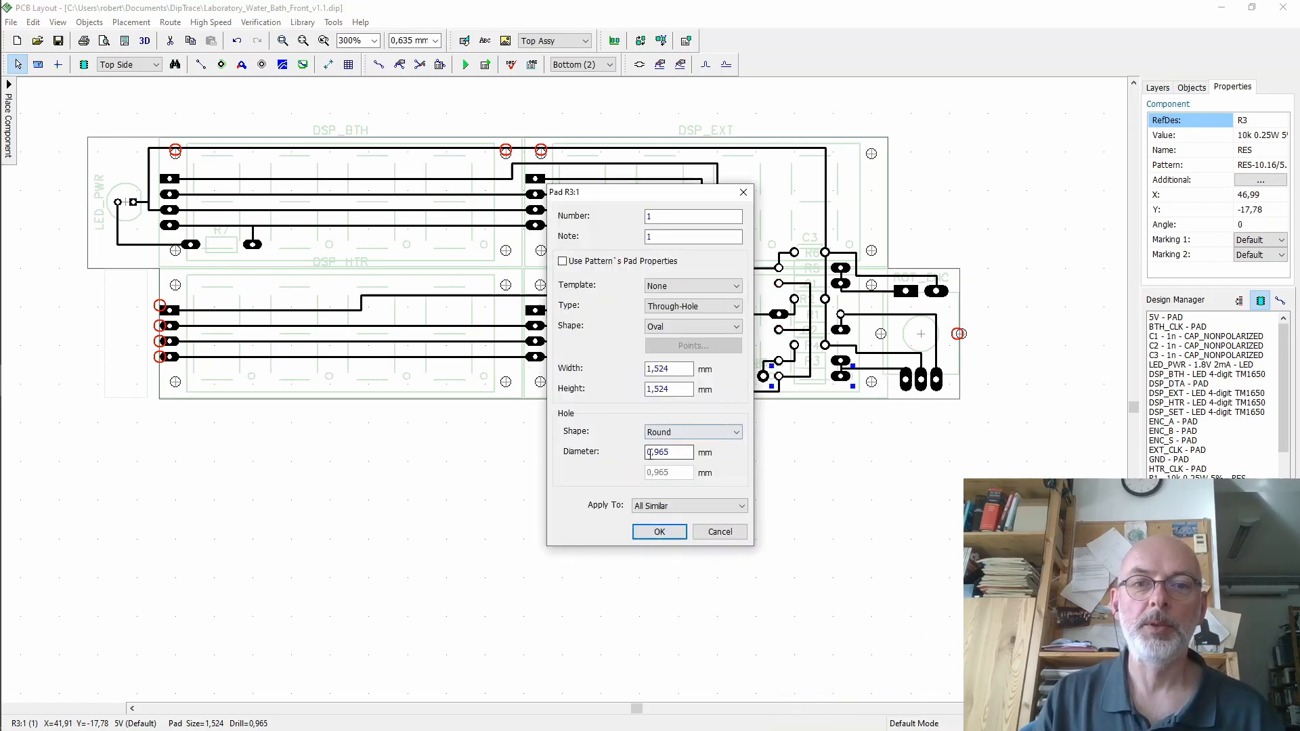
left_click(720, 532)
right_click(191, 244)
left_click(720, 531)
- Give R3's pad 1 a 3,2 mm width, 1,6 mm height and 0,8 mm hole diameter, applied to All Similar
right_click(780, 378)
left_click(830, 702)
left_click_drag(677, 369, 634, 371)
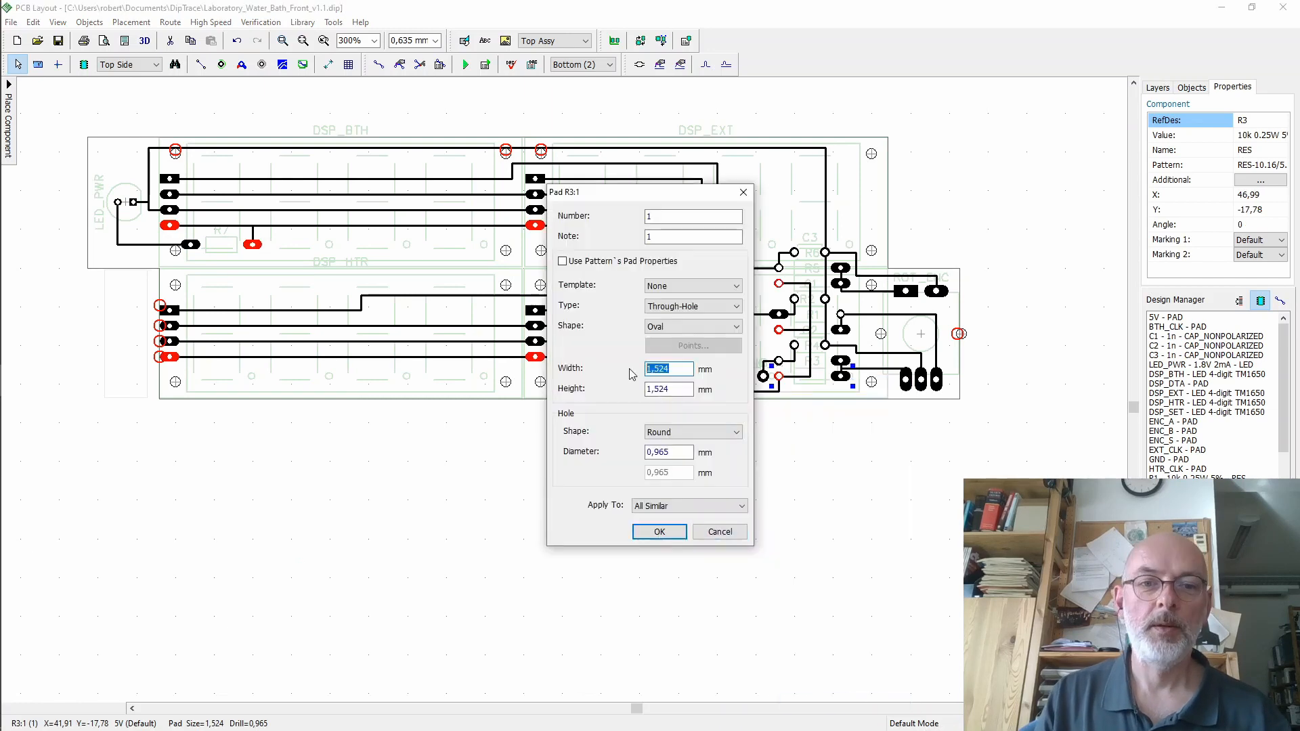
type("3,2")
double_click(658, 389)
type("1,6")
left_click_drag(675, 452, 640, 454)
type("0,8")
left_click(737, 327)
left_click(715, 350)
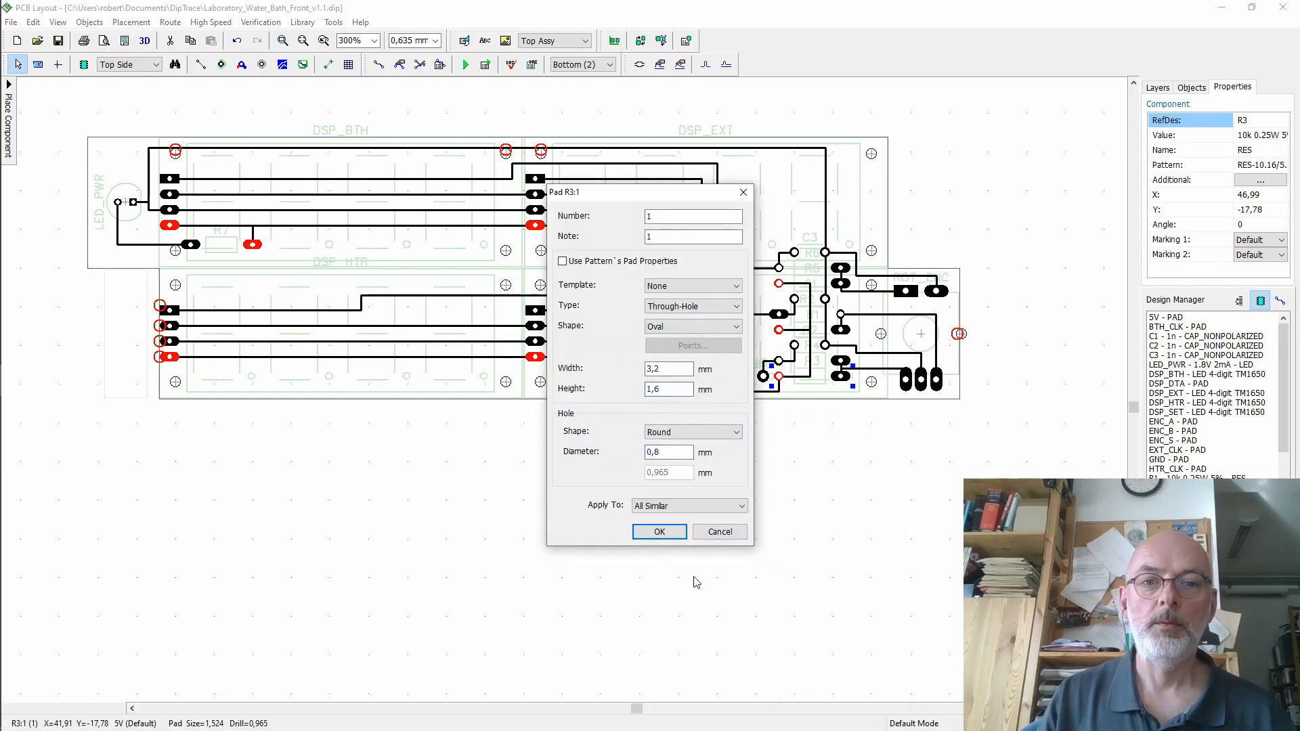
left_click(737, 327)
left_click(704, 339)
left_click(667, 532)
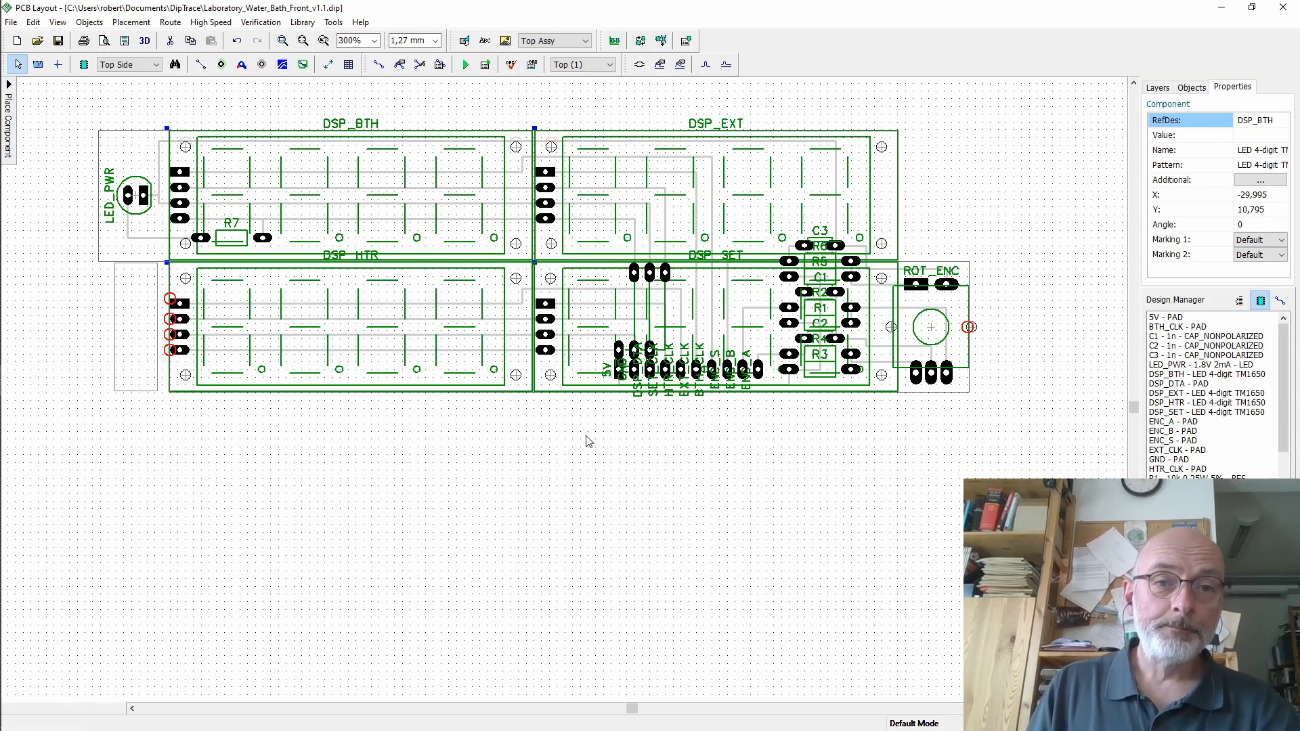
- Justify DSP_BTH's main marking to Top with a spacing of 2,54 mm
right_click(370, 135)
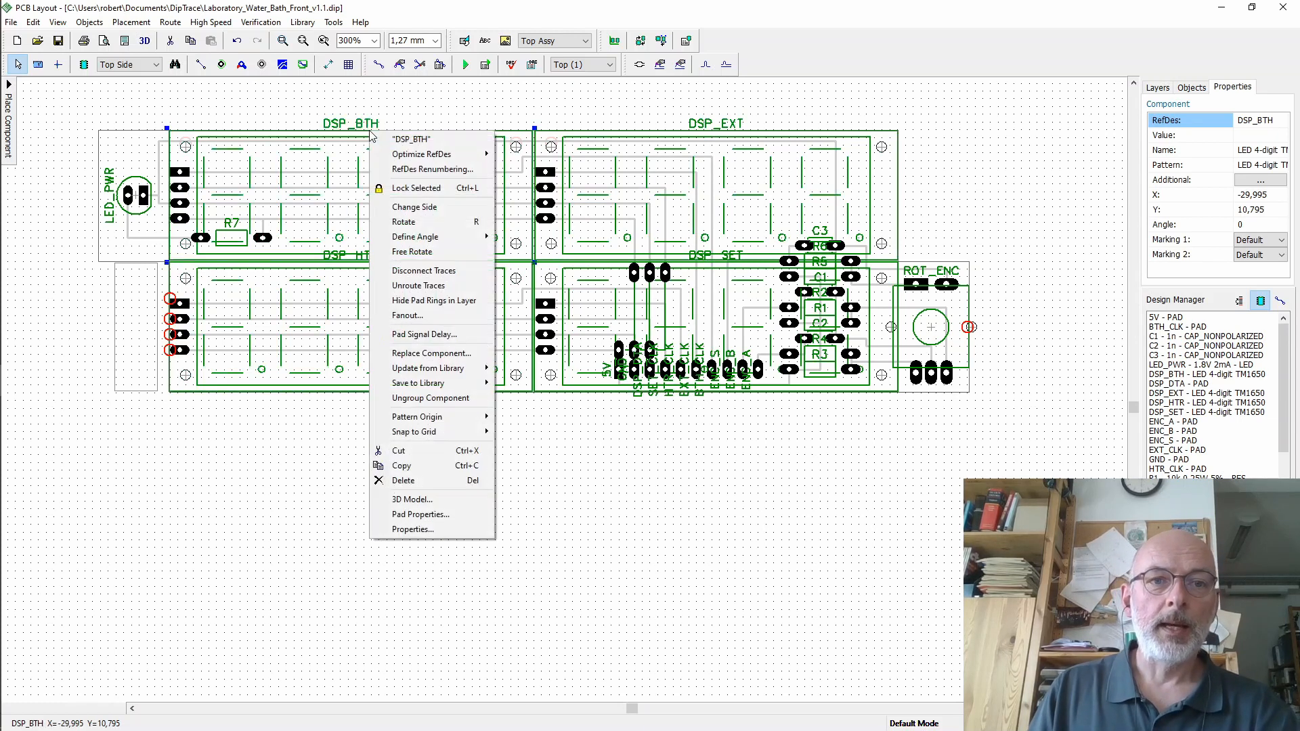
left_click(413, 529)
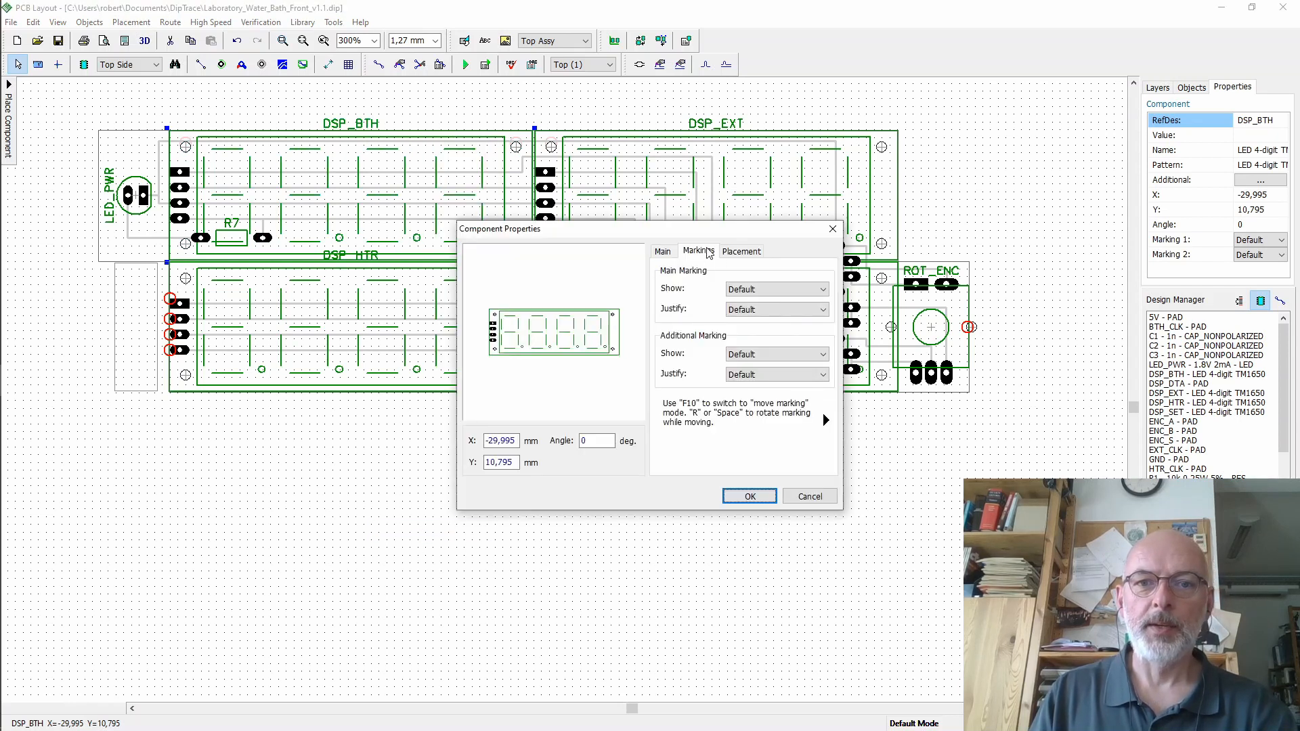
left_click(823, 310)
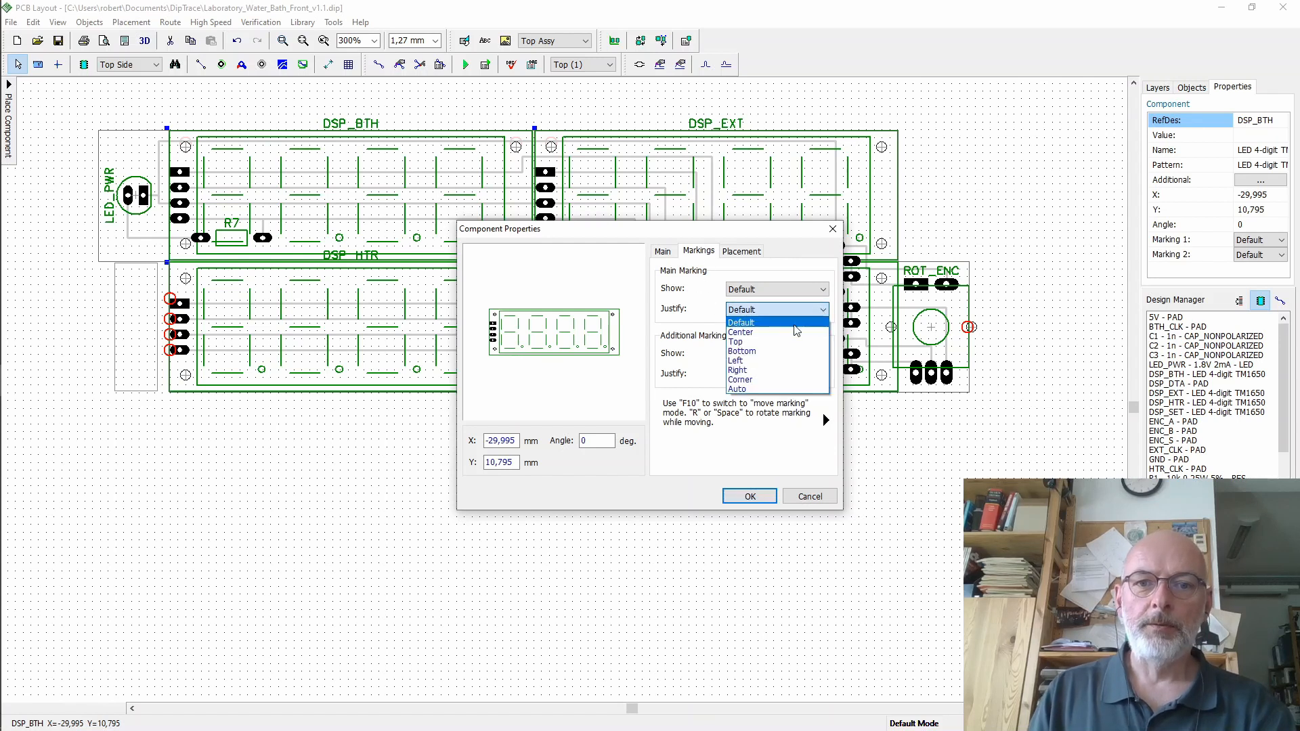
left_click(787, 344)
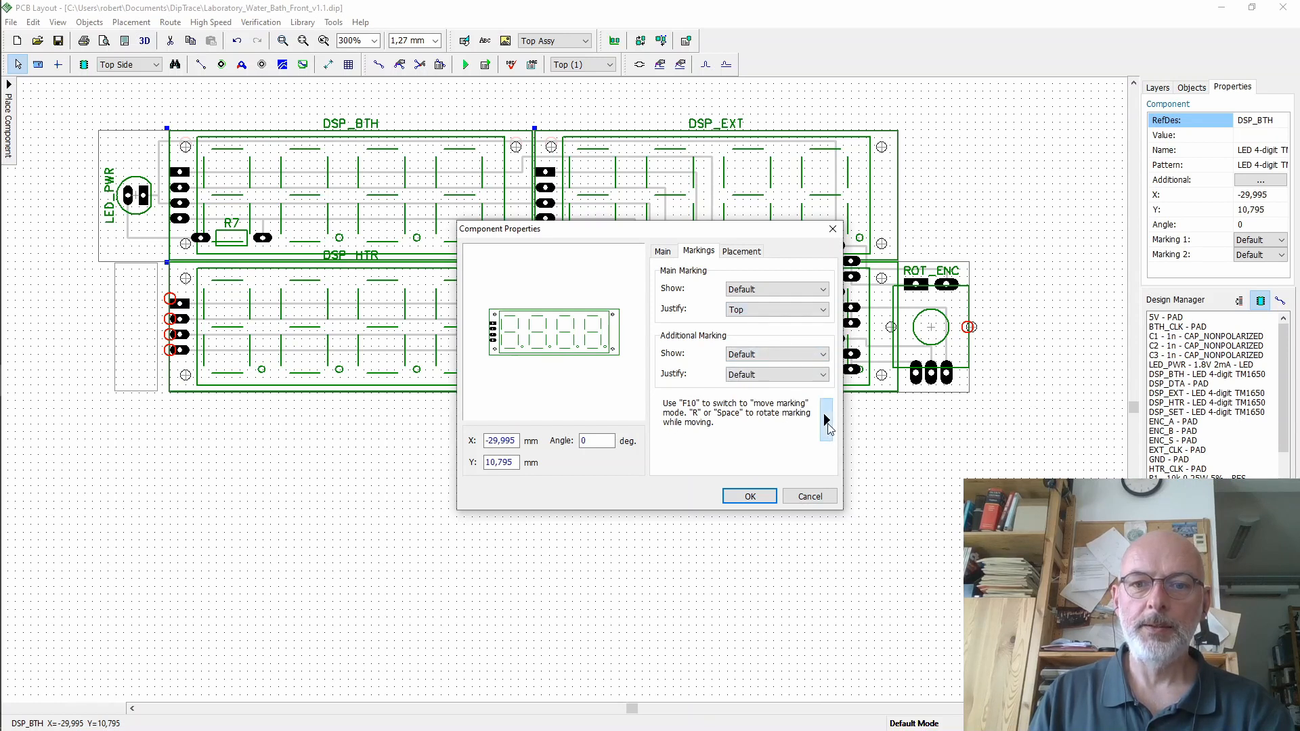
left_click(825, 420)
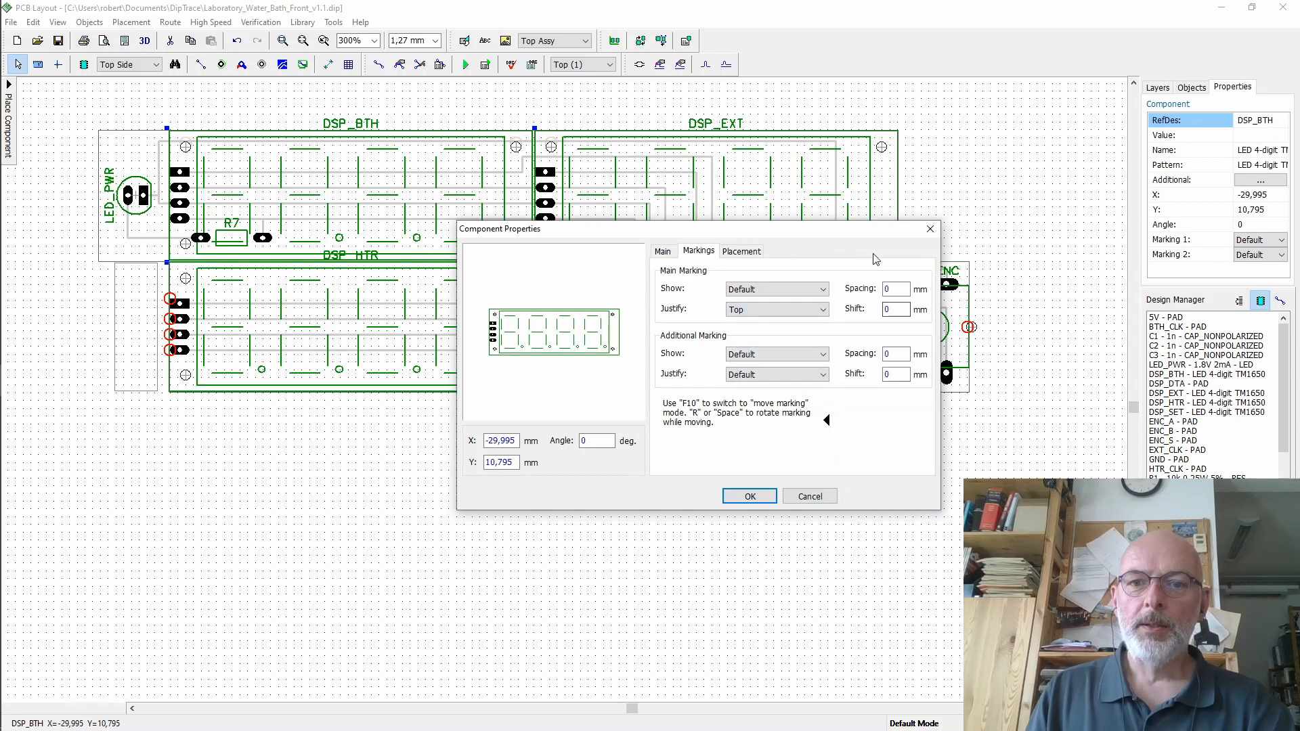
double_click(886, 288)
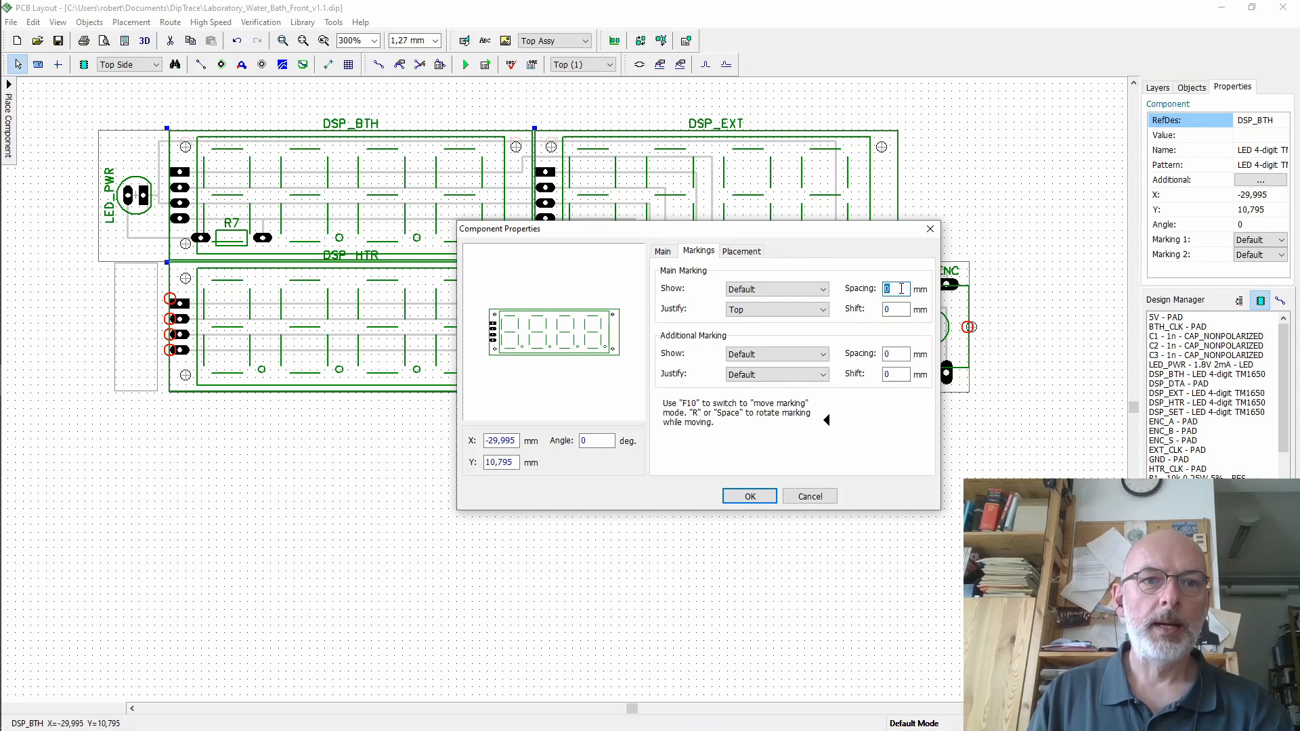
type("2")
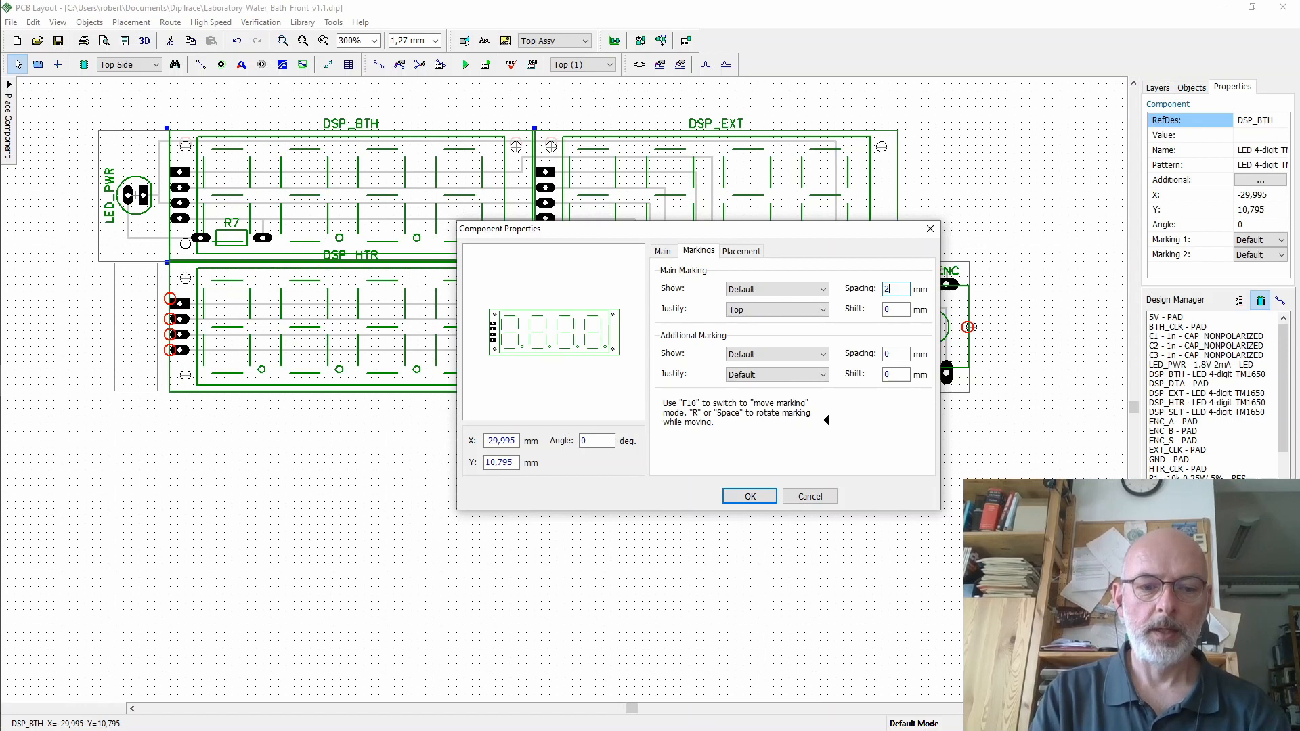
type(",54")
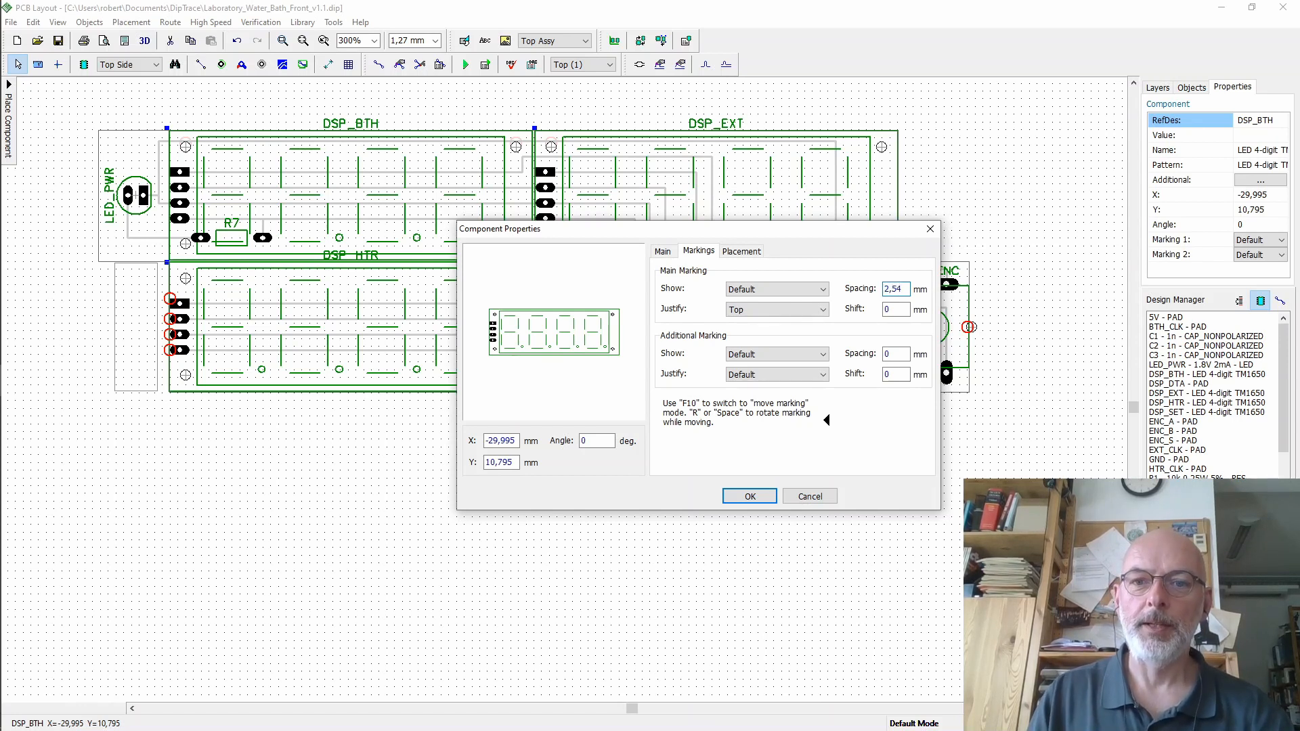
key("Tab")
left_click(751, 496)
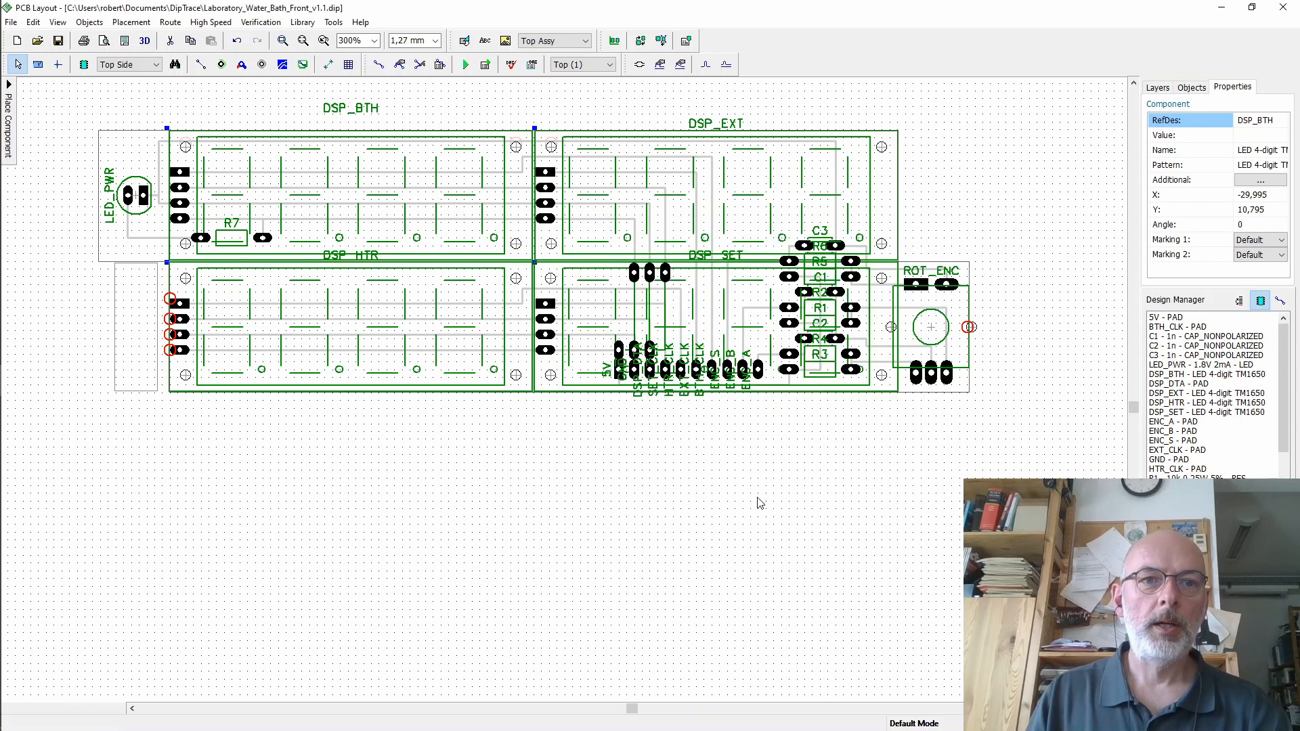
- Readjust DSP_BTH's main marking so the label sits inside the display outline's upper edge
right_click(361, 138)
left_click(393, 530)
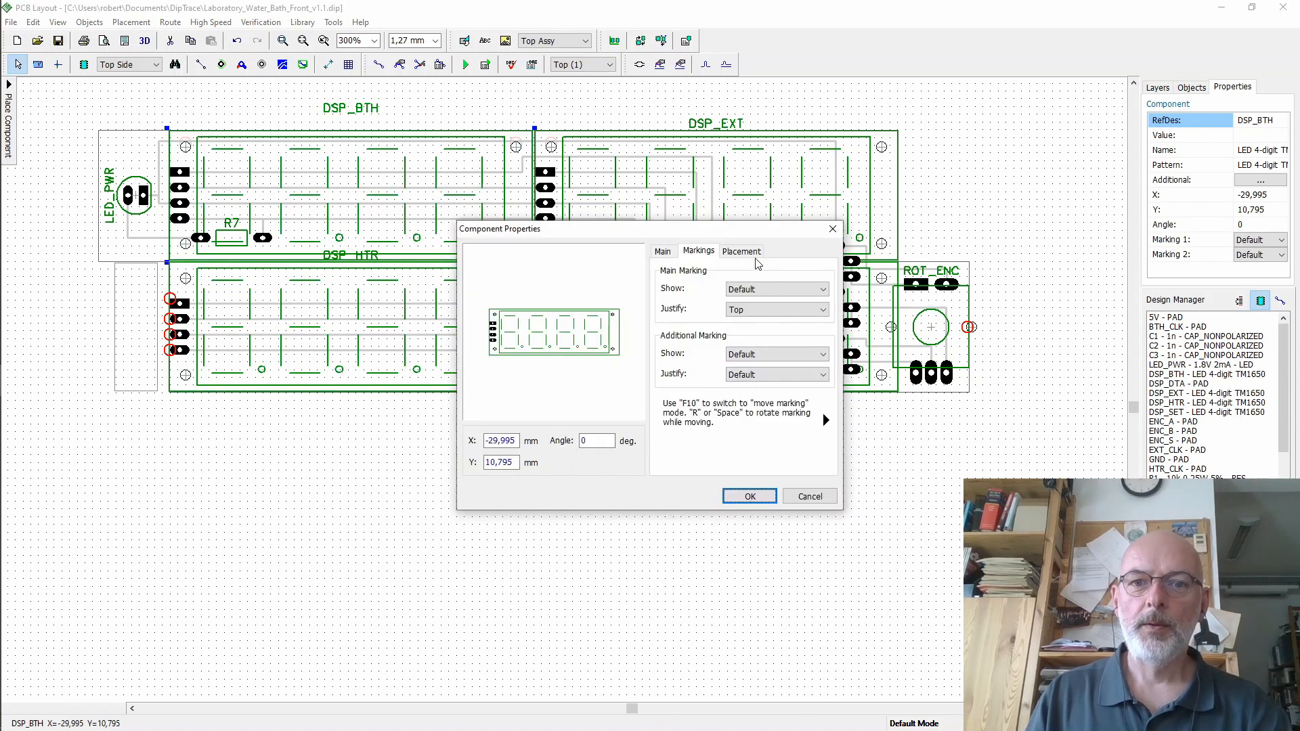
left_click(761, 502)
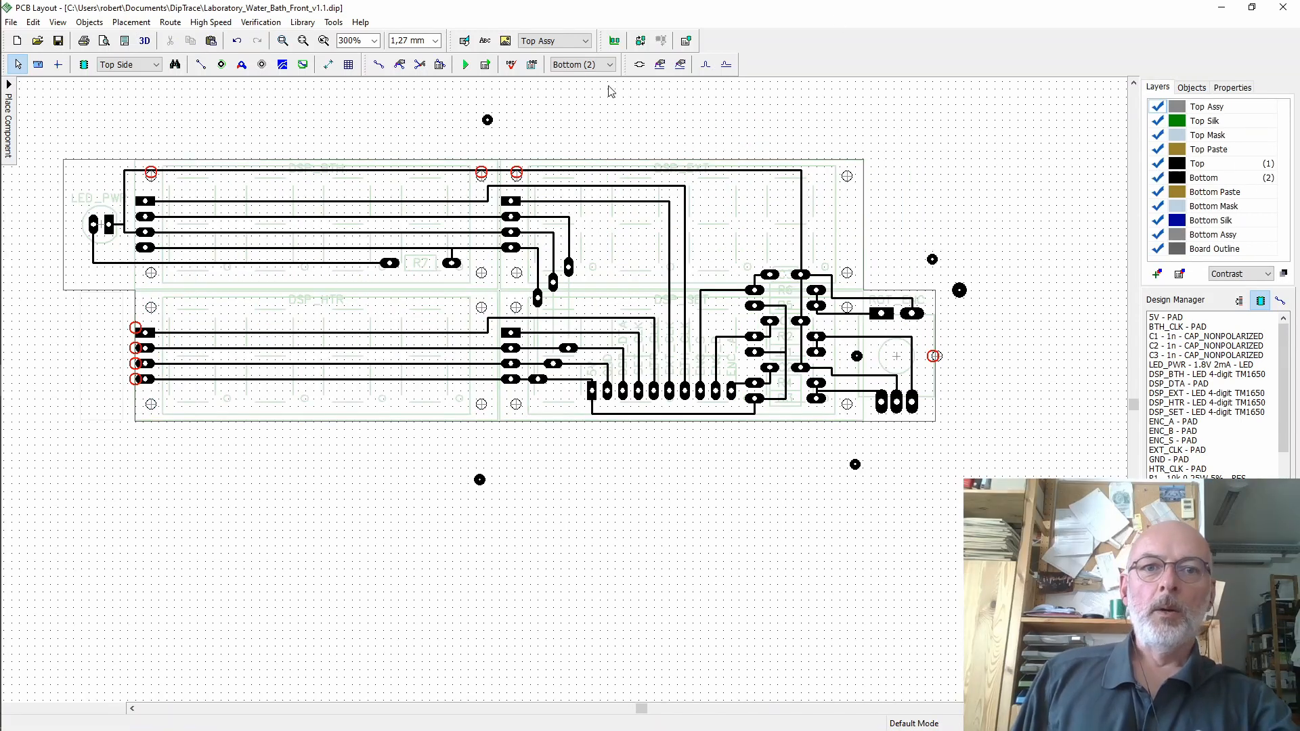
- Switch to the Top layer to examine the component markings, and return to the Bottom layer
left_click(610, 65)
left_click(605, 82)
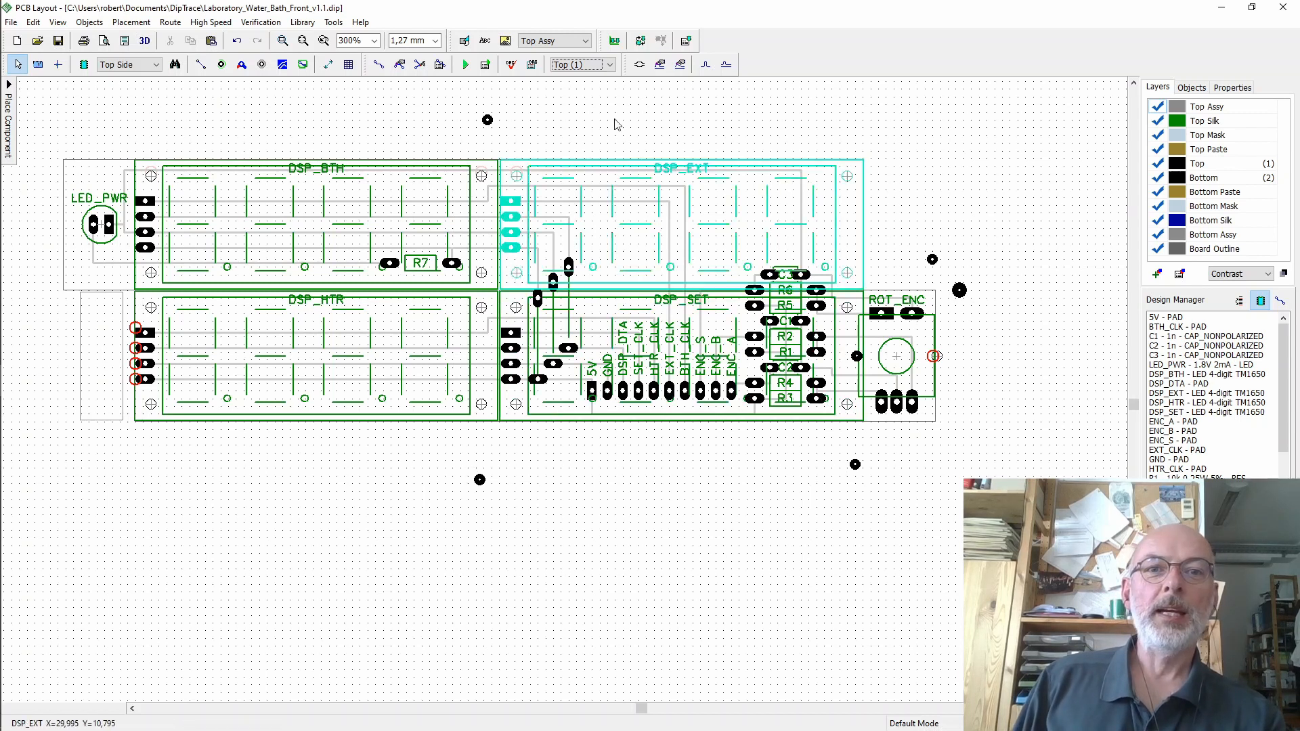
left_click(610, 64)
left_click(574, 88)
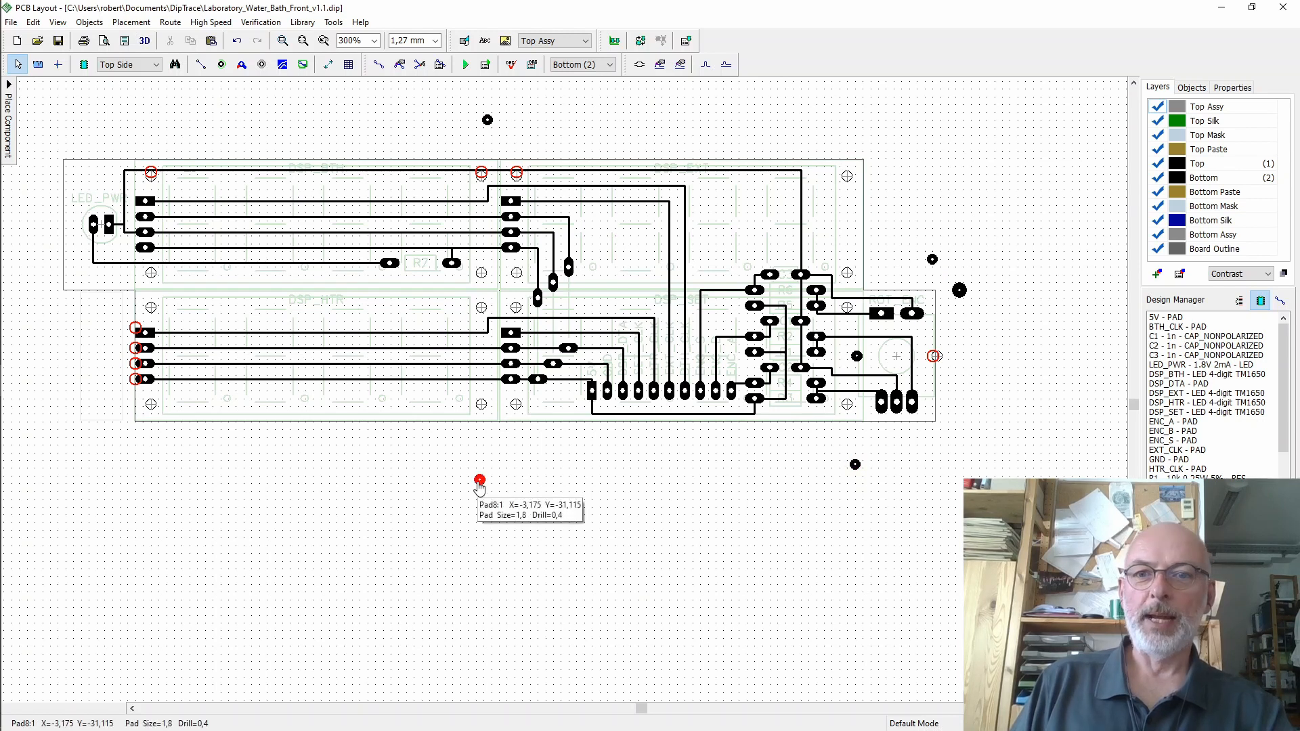
- Place a single through-hole pad above DSP_EXT outside the board and override its pattern's pad properties
left_click(222, 65)
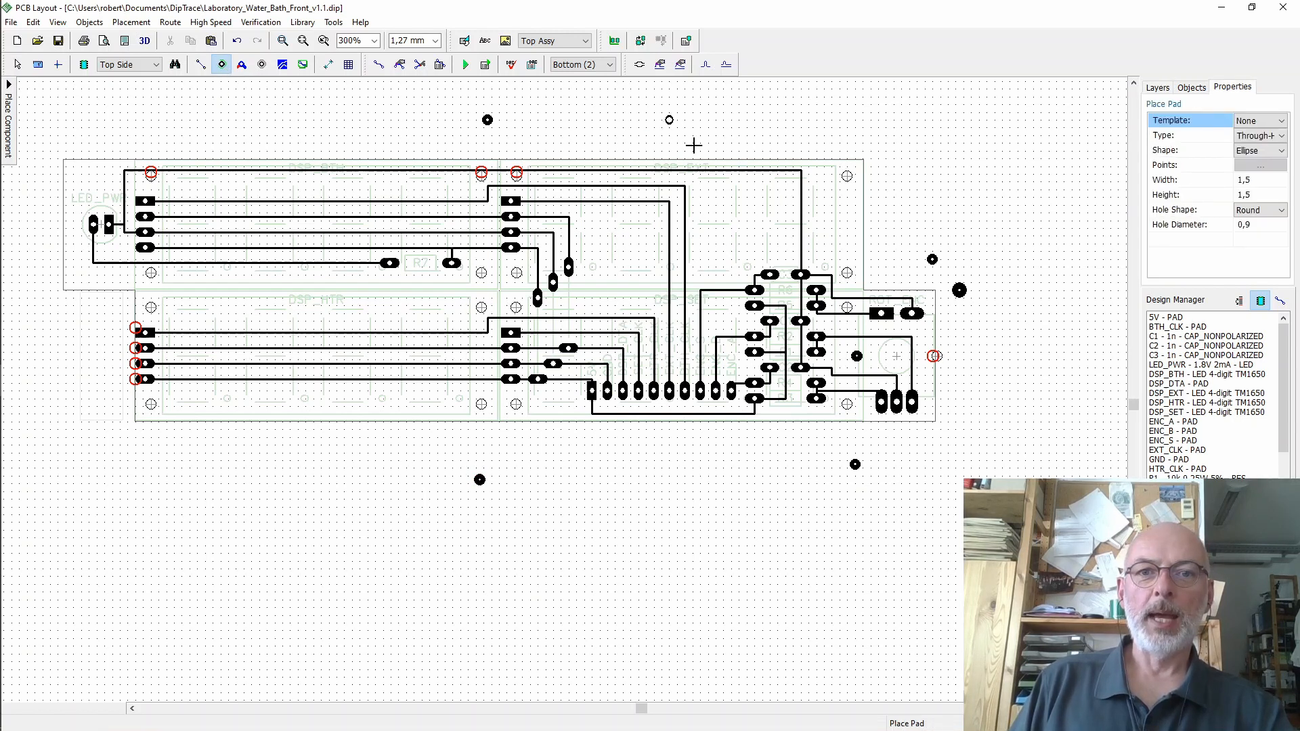
left_click(18, 65)
right_click(669, 120)
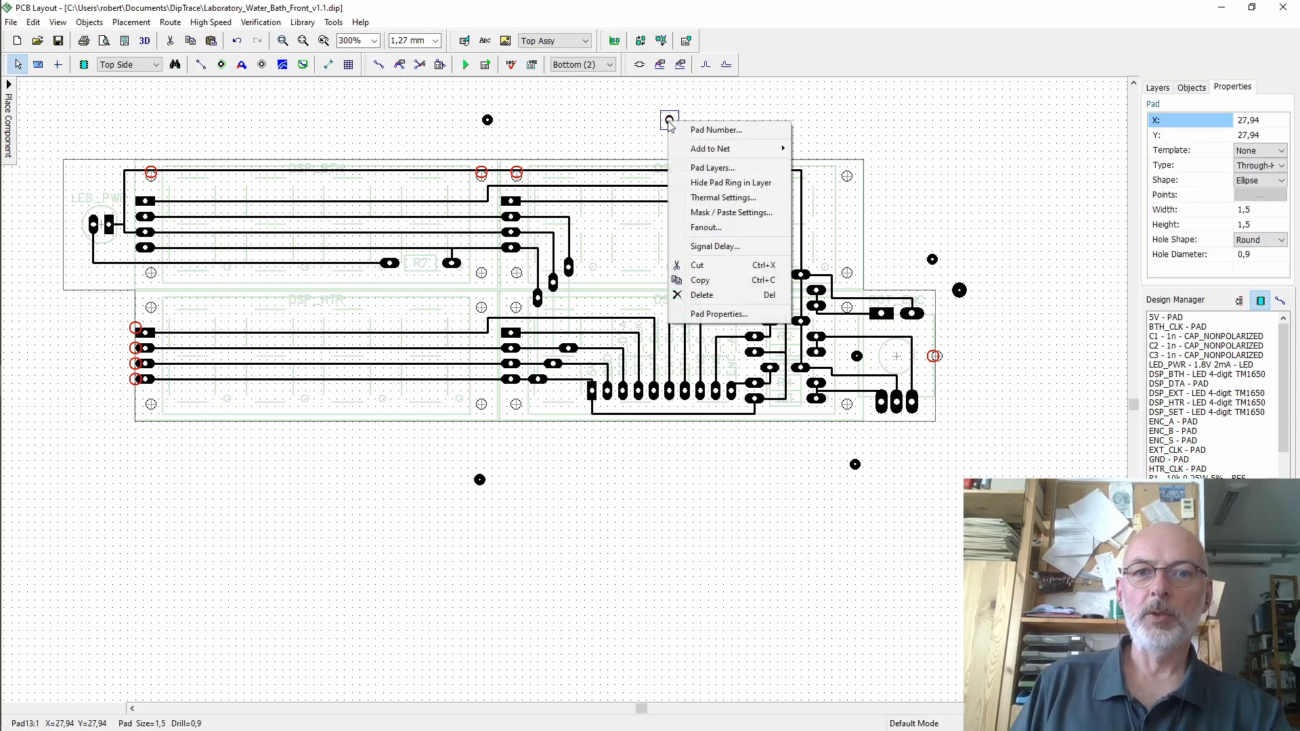
left_click(736, 315)
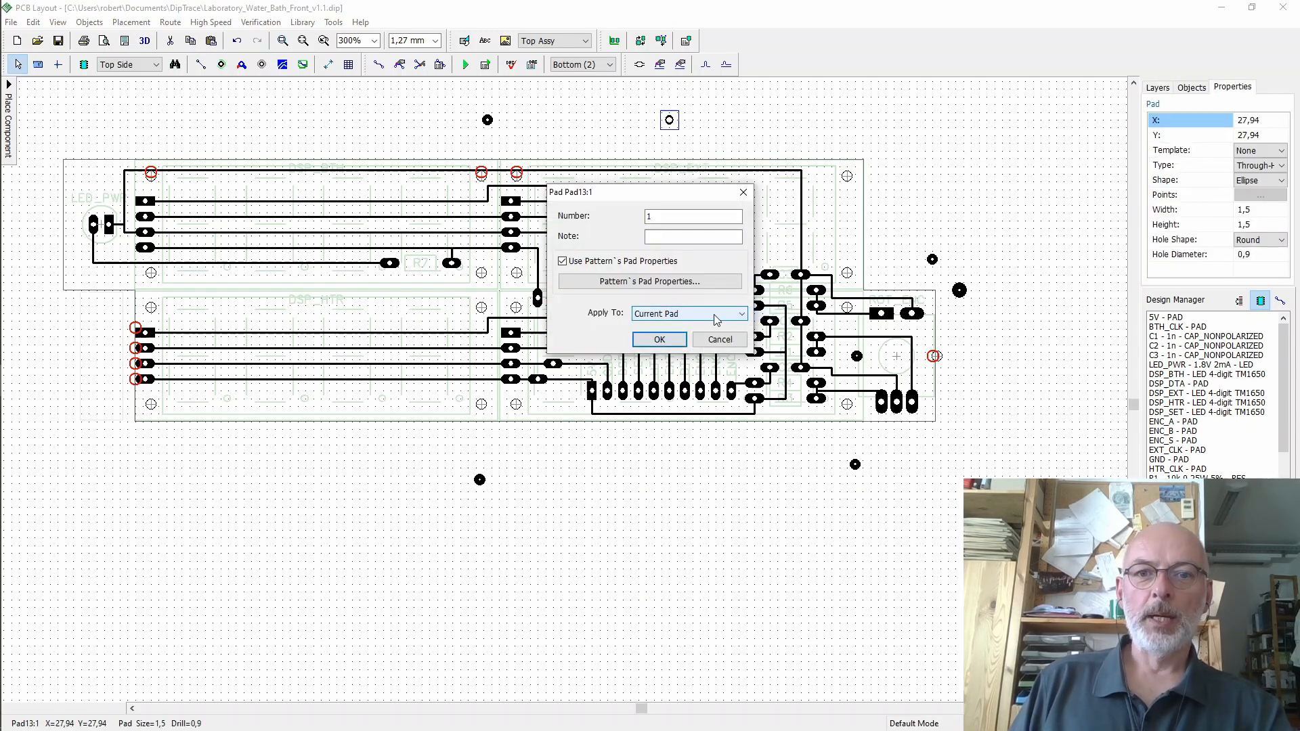
left_click(562, 262)
- Make the new pad above DSP_EXT an Oval 2,5 mm wide and 2,5 mm high with a 0,4 mm hole
double_click(653, 369)
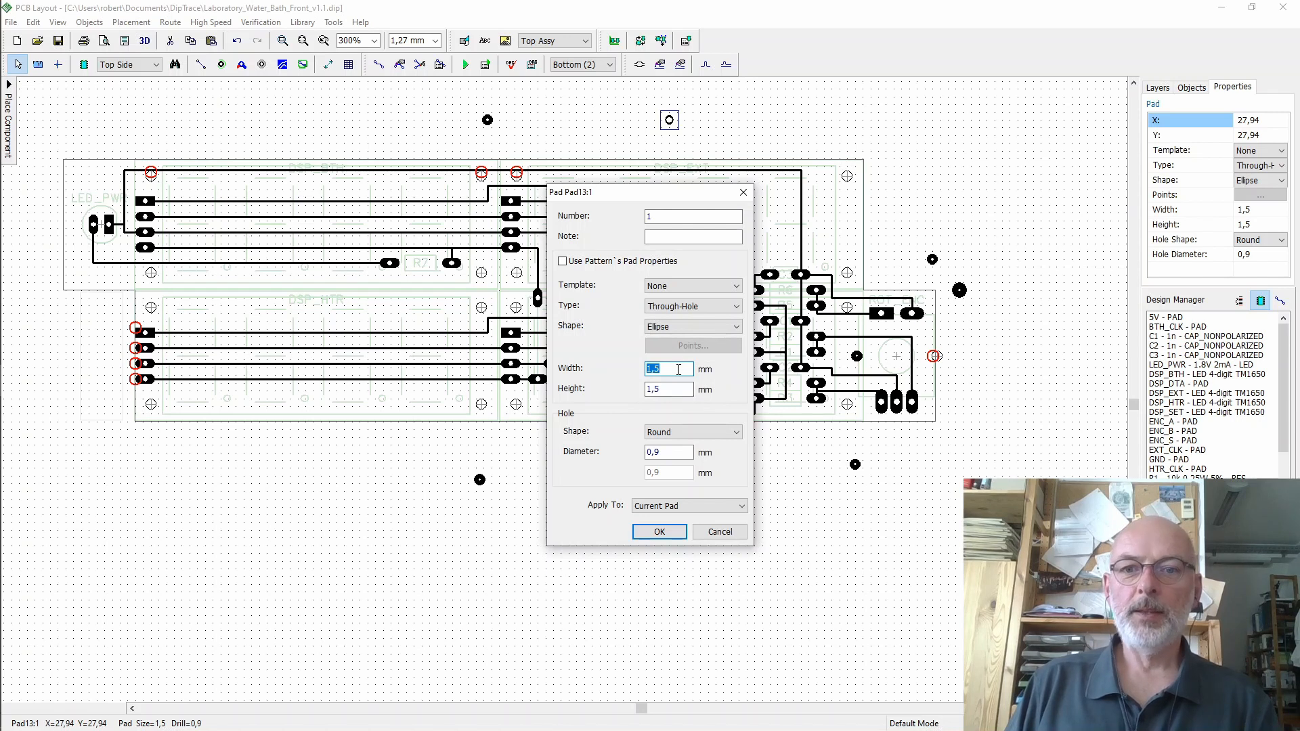
type("2,5")
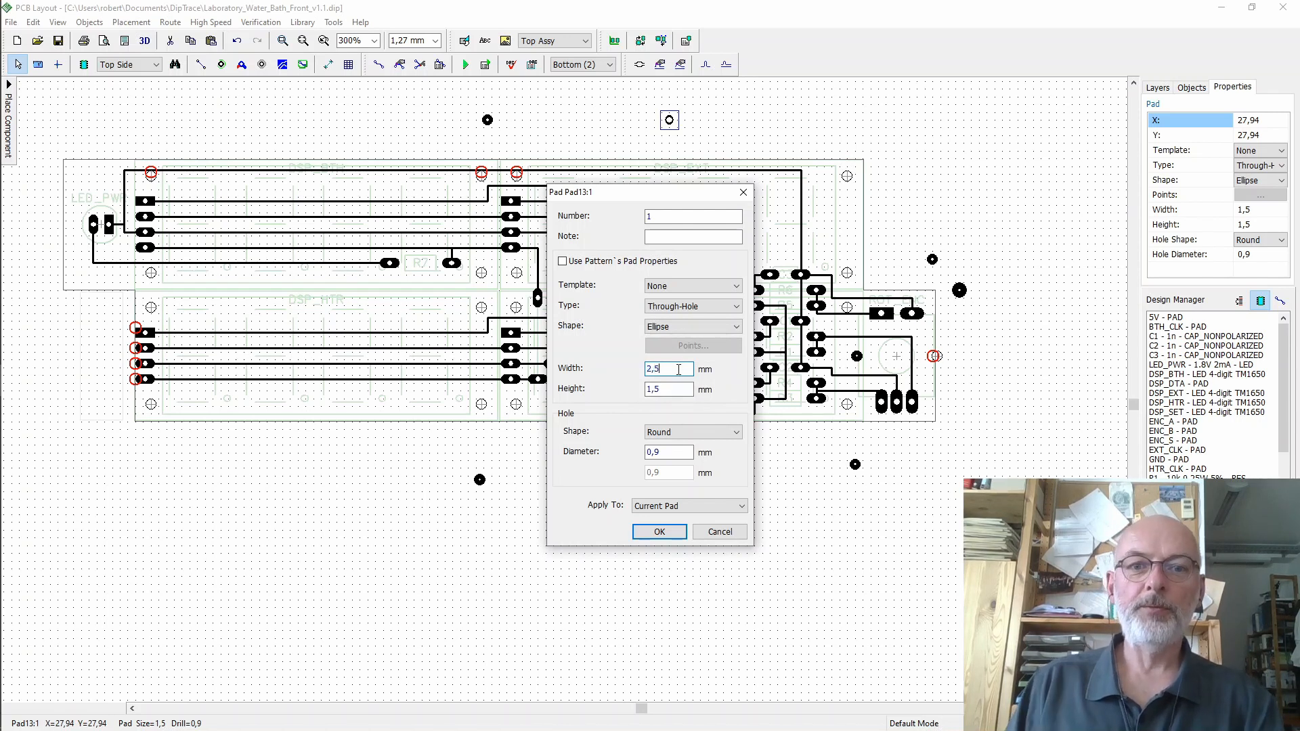
double_click(672, 390)
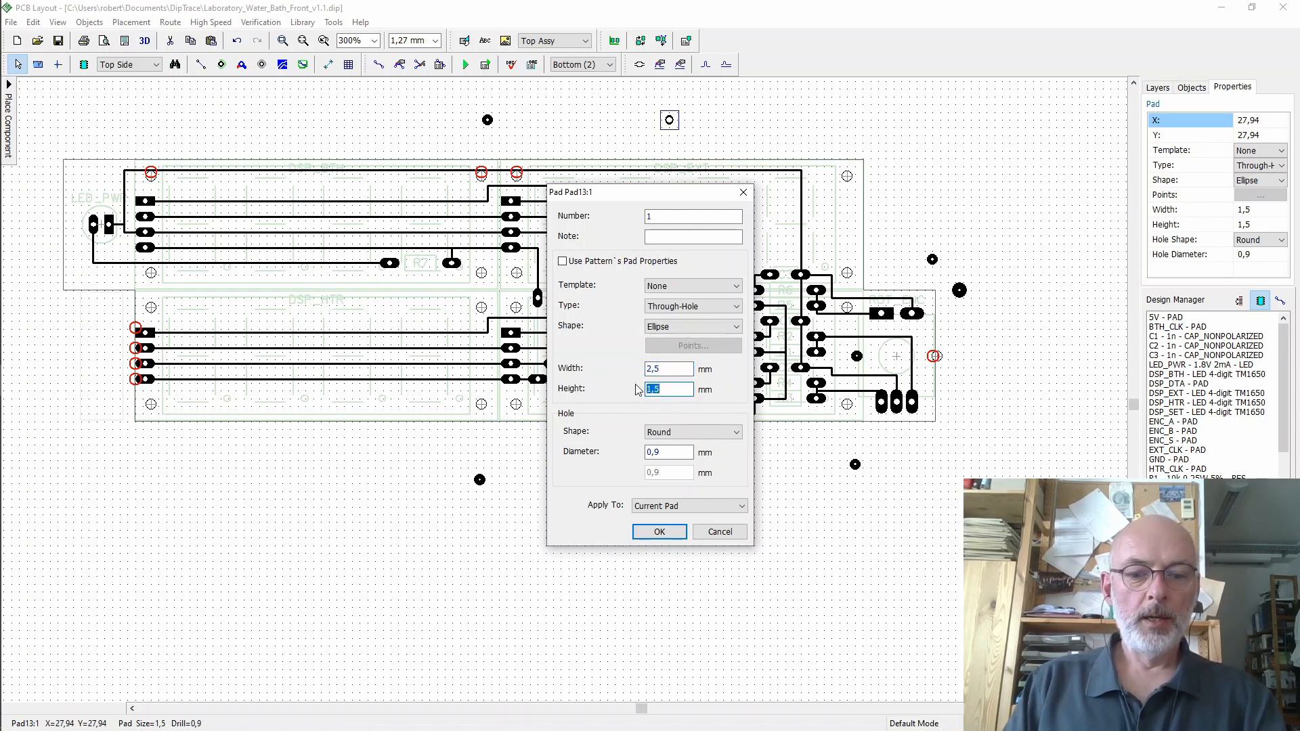
type("2,5")
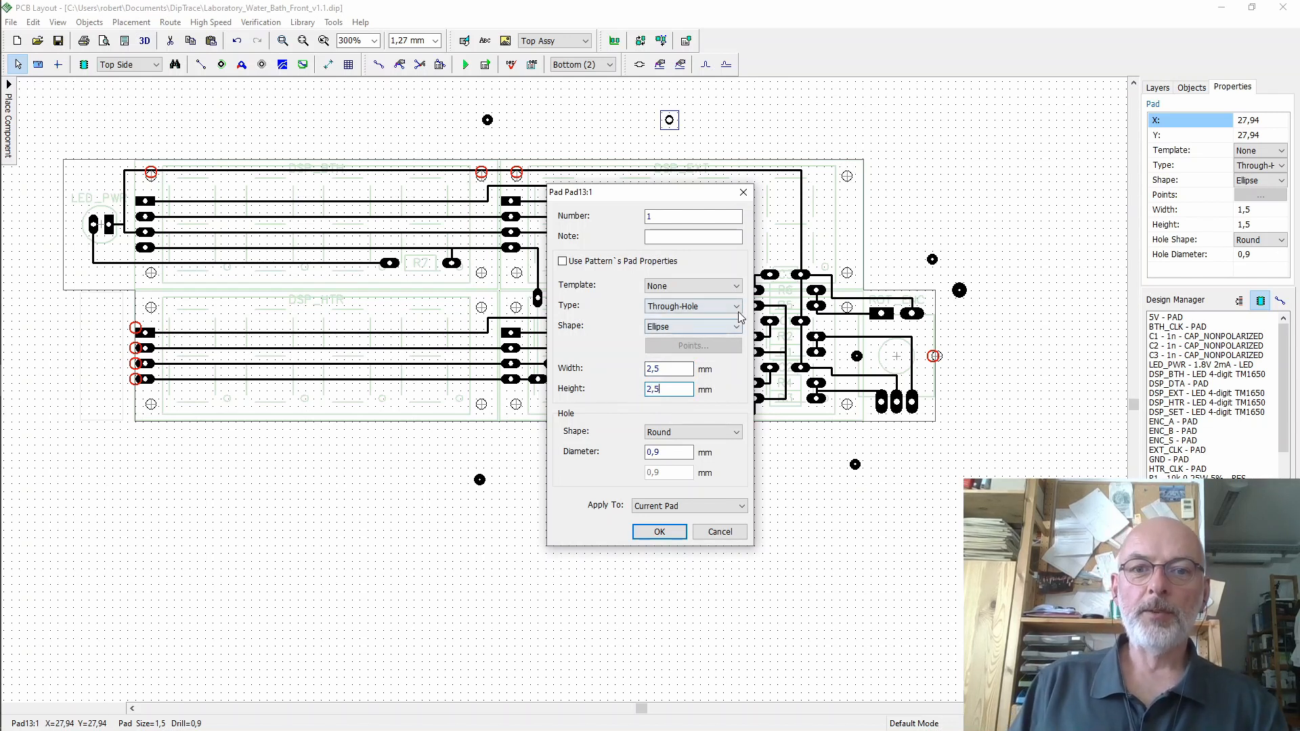
left_click(737, 327)
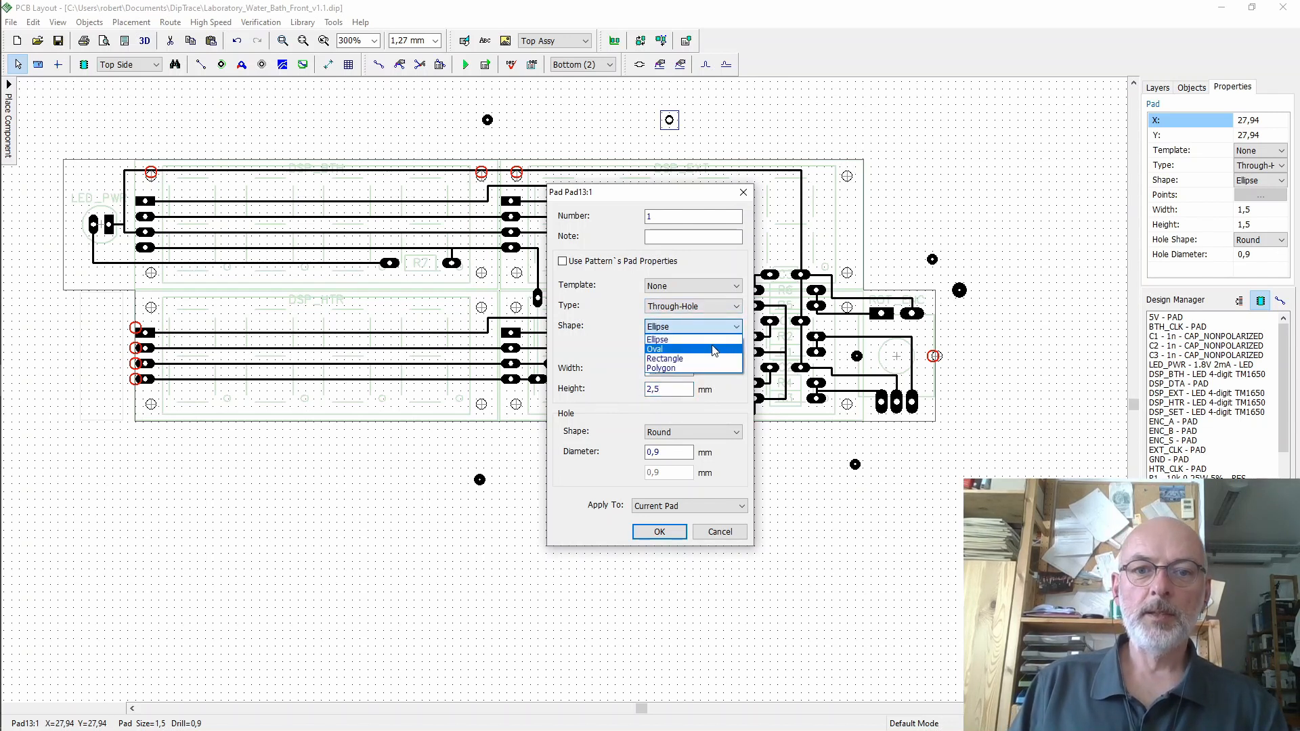
left_click(719, 349)
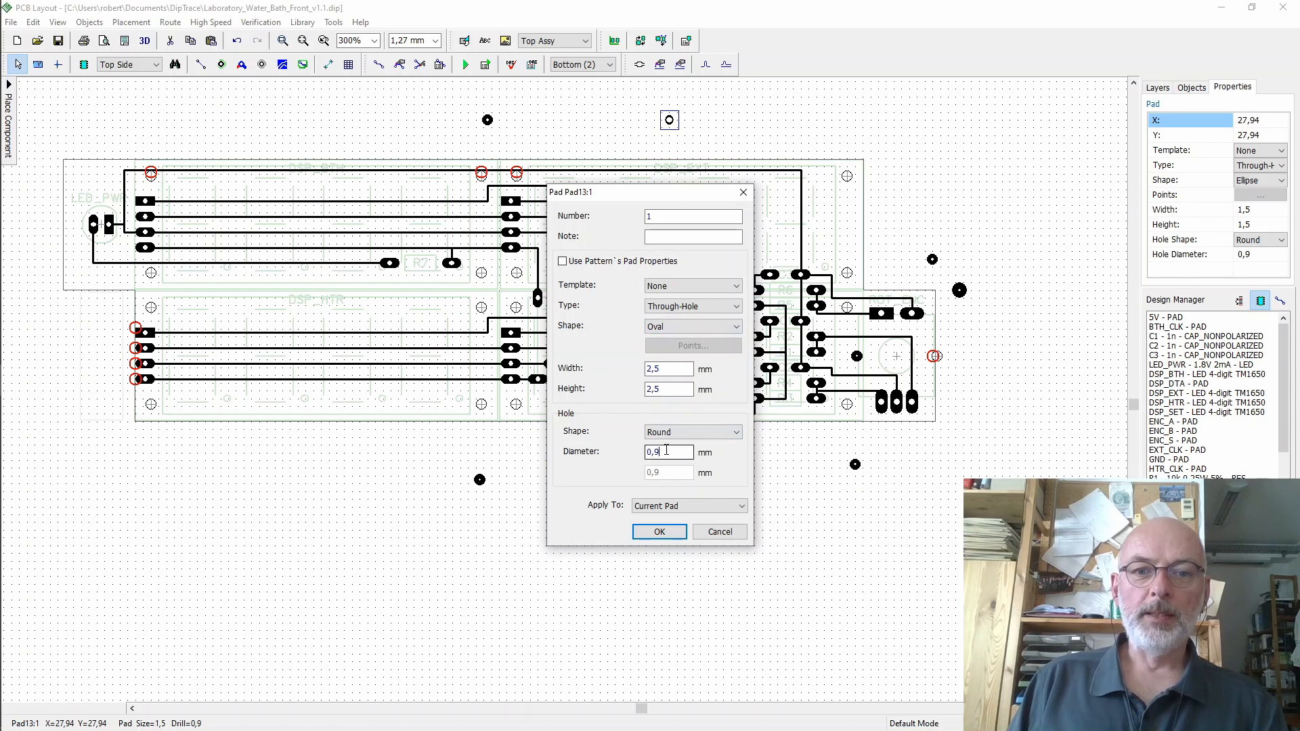
left_click_drag(666, 450, 617, 454)
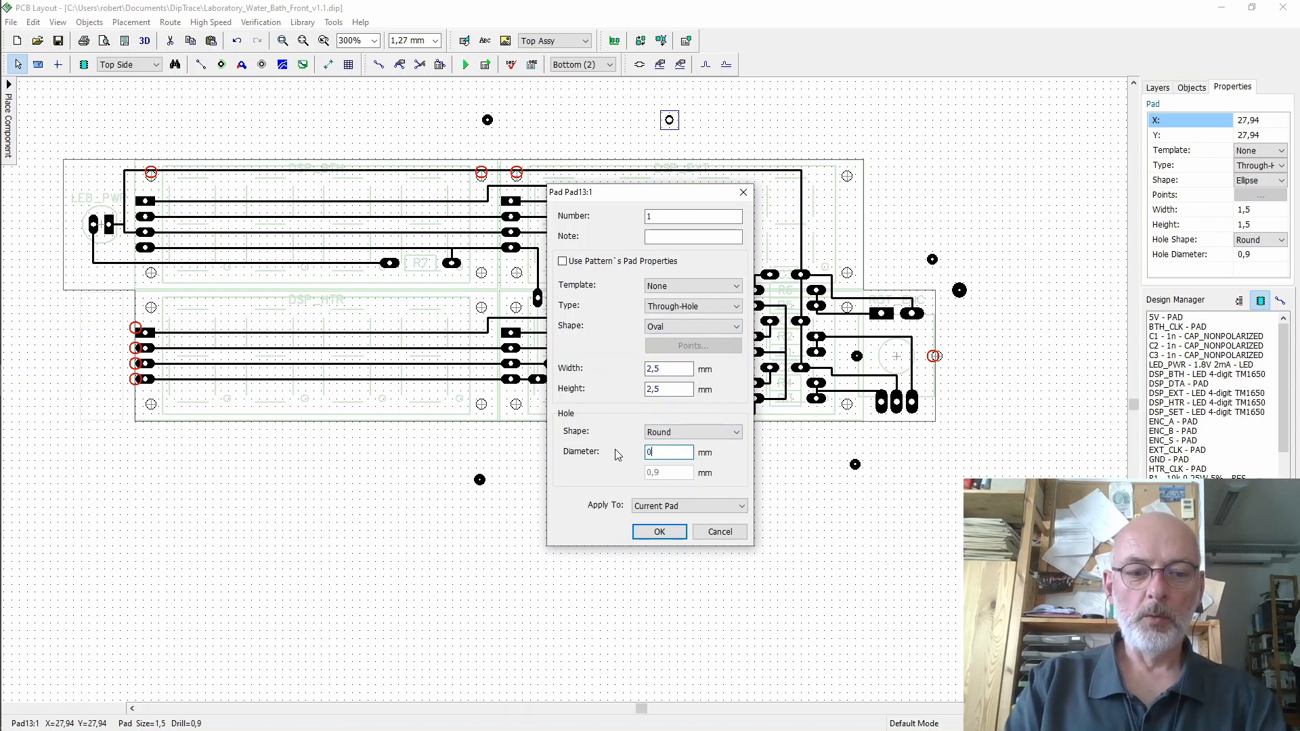
type("0,4")
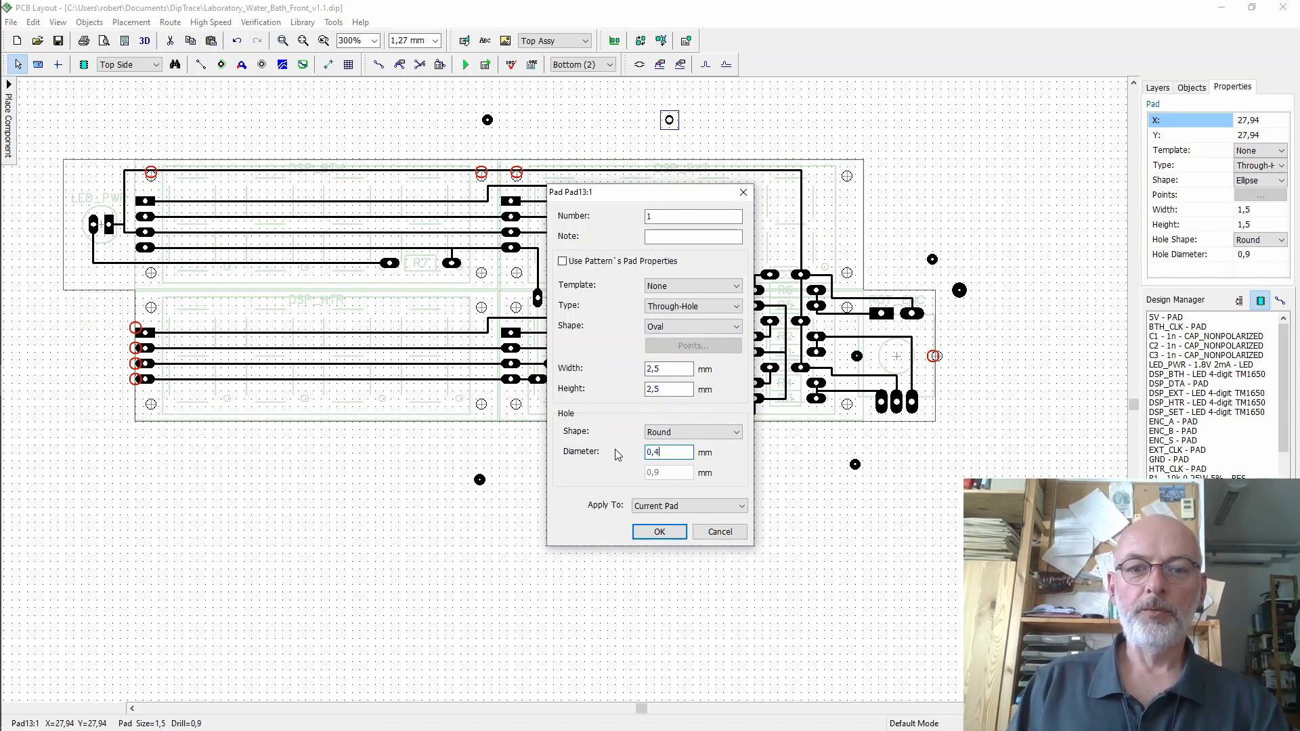
left_click(660, 532)
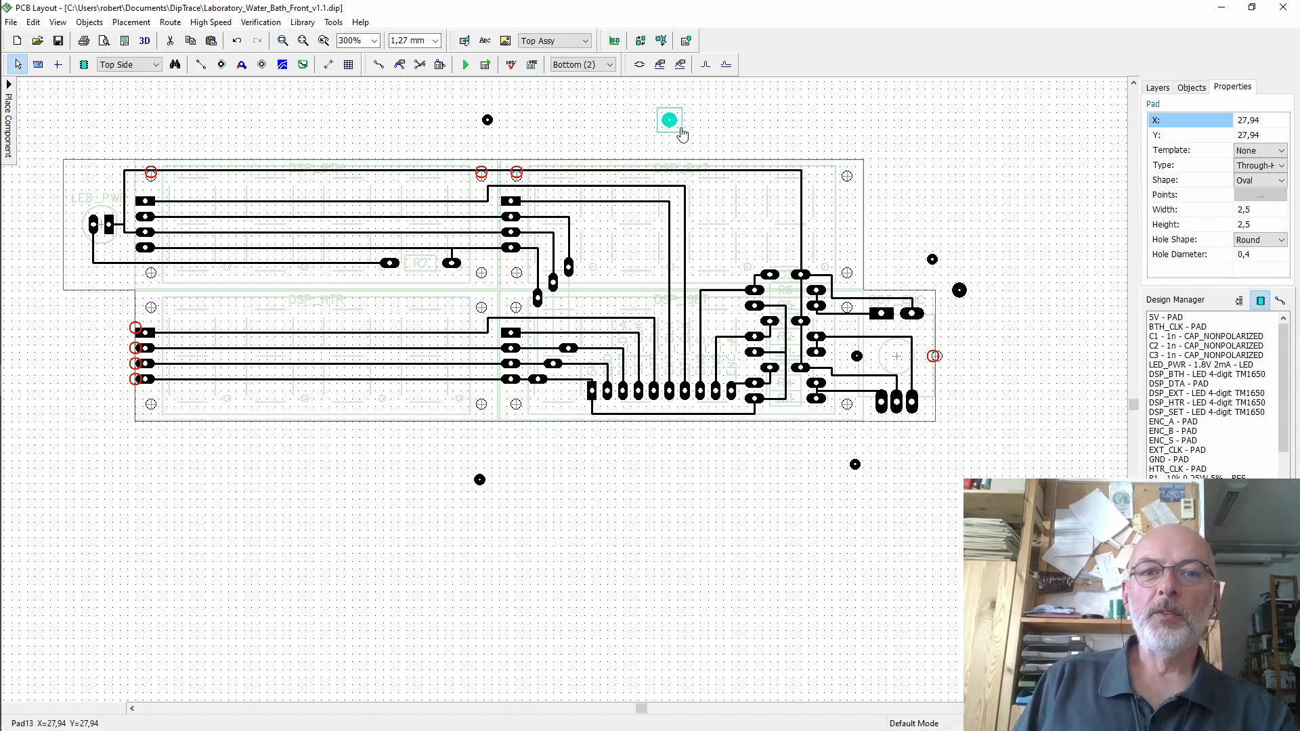
- Move the pad onto the board and copy it to mark the two corners beside LED_PWR and the two outer corners beside ROT_ENC
left_click_drag(682, 134, 77, 286)
left_click(79, 180)
left_click_drag(76, 286, 76, 279, "ctrl")
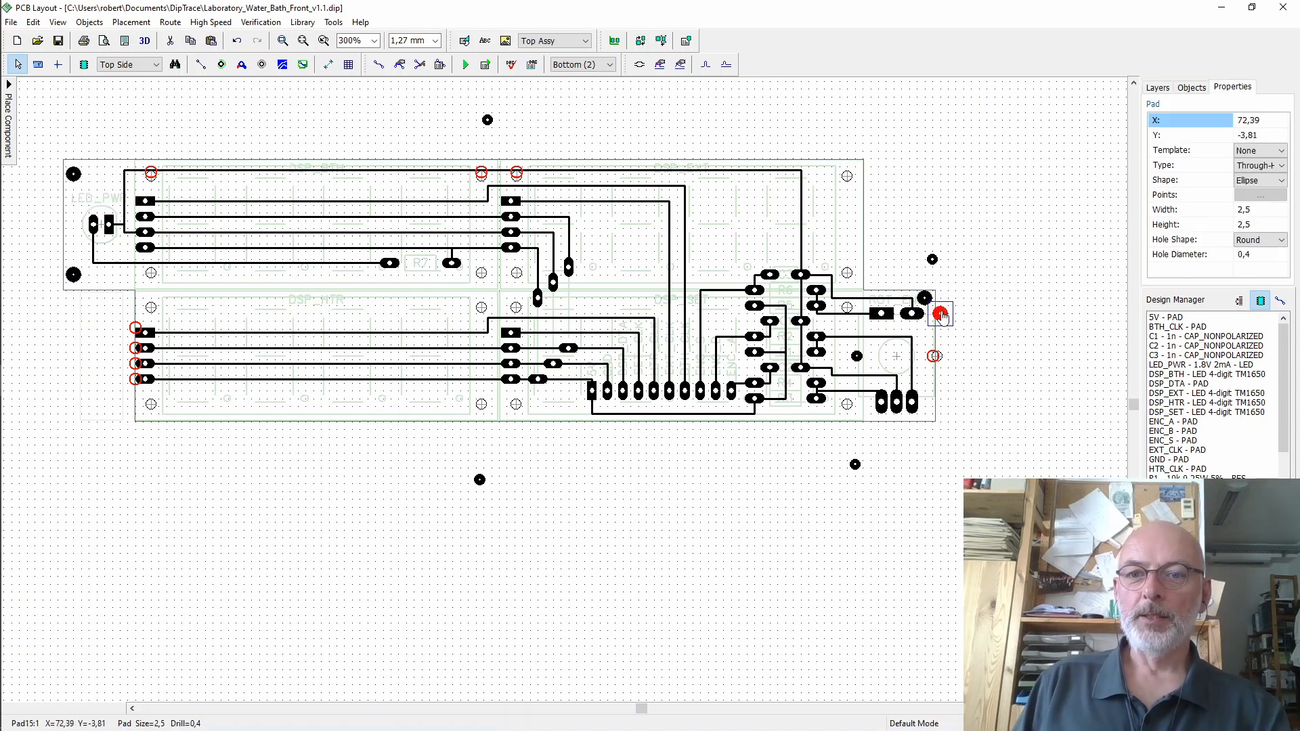
left_click_drag(926, 298, 925, 414, "ctrl")
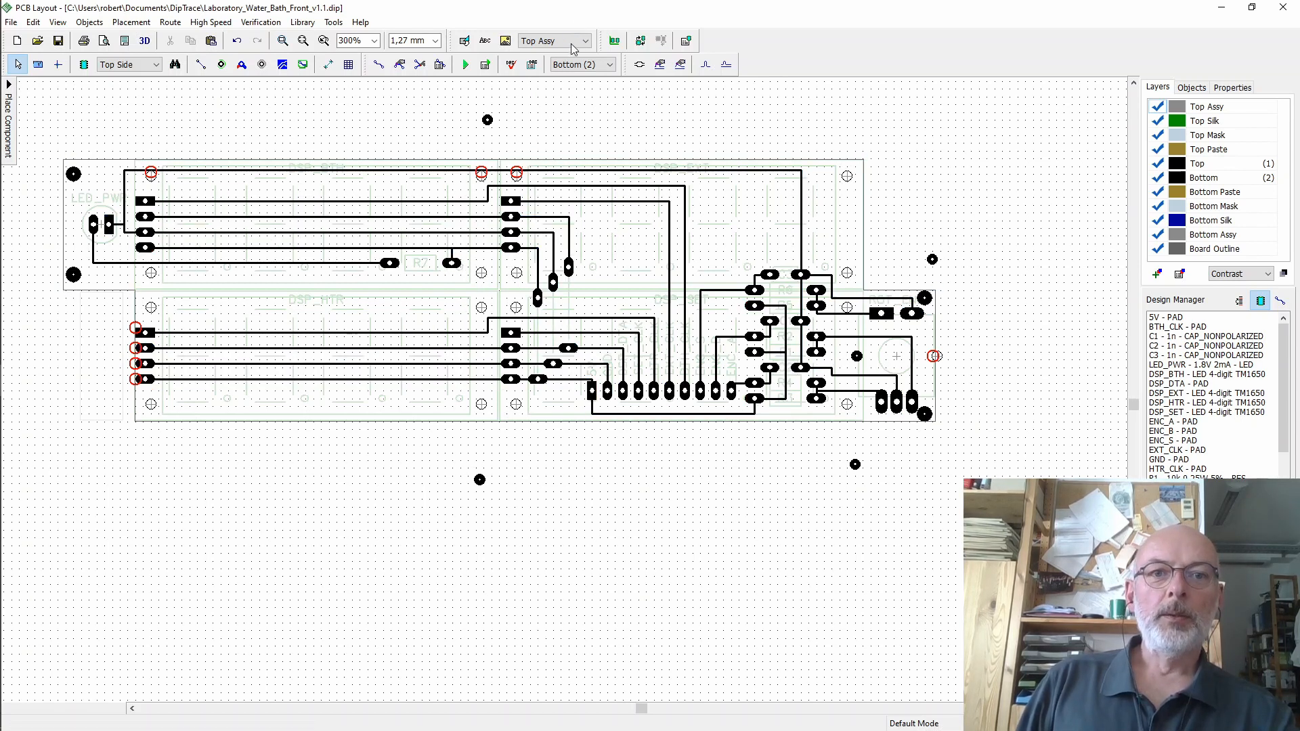
- Switch to the Top layer to view the board with its corner pads from the component side
left_click(584, 64)
left_click(573, 85)
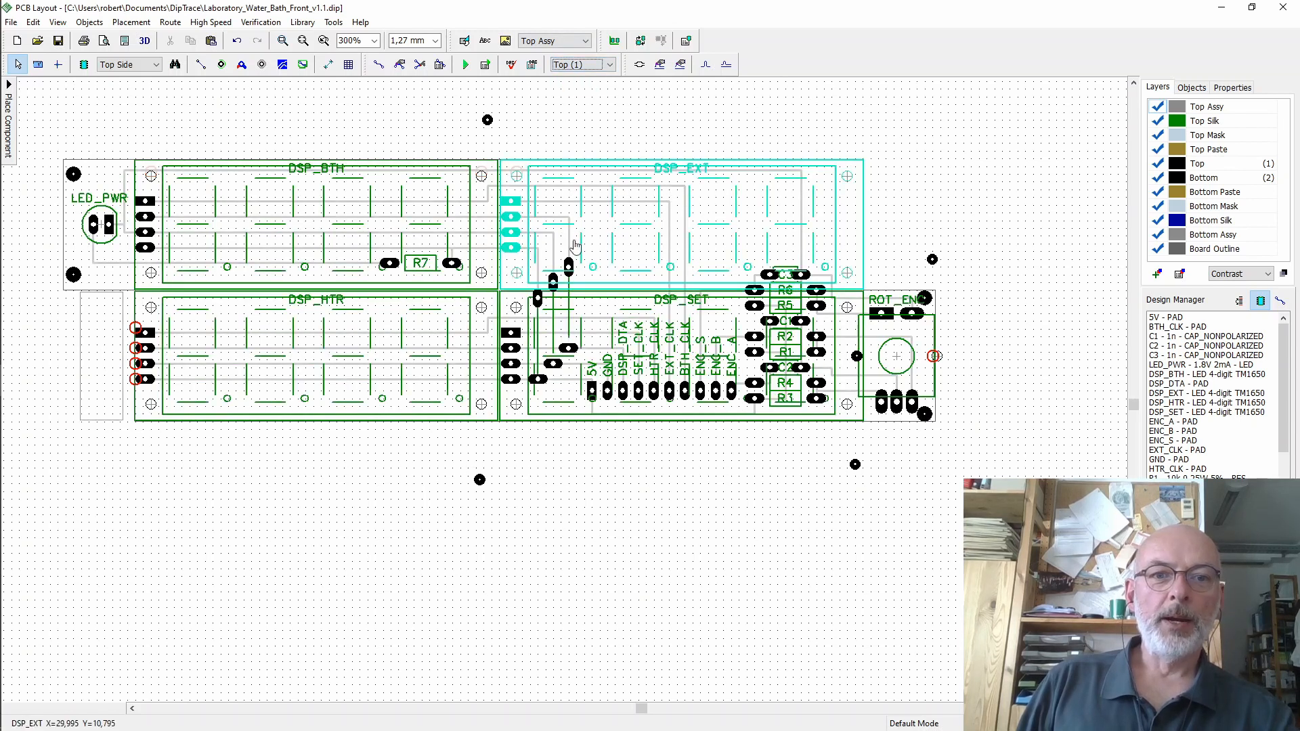
- Place a horizontal dimension above the board from its upper-left outline corner to the upper-right mounting hole of DSP_BTH, readable at 400% zoom
left_click(481, 279)
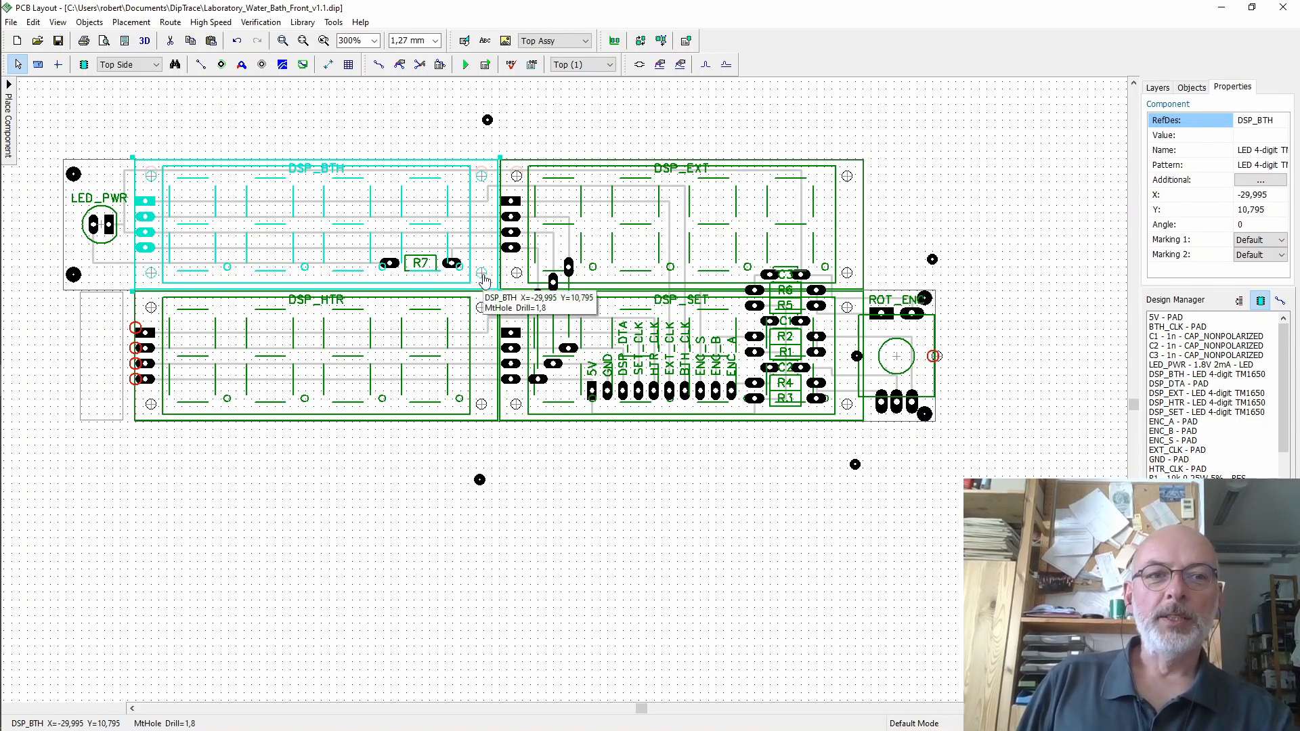
left_click(408, 105)
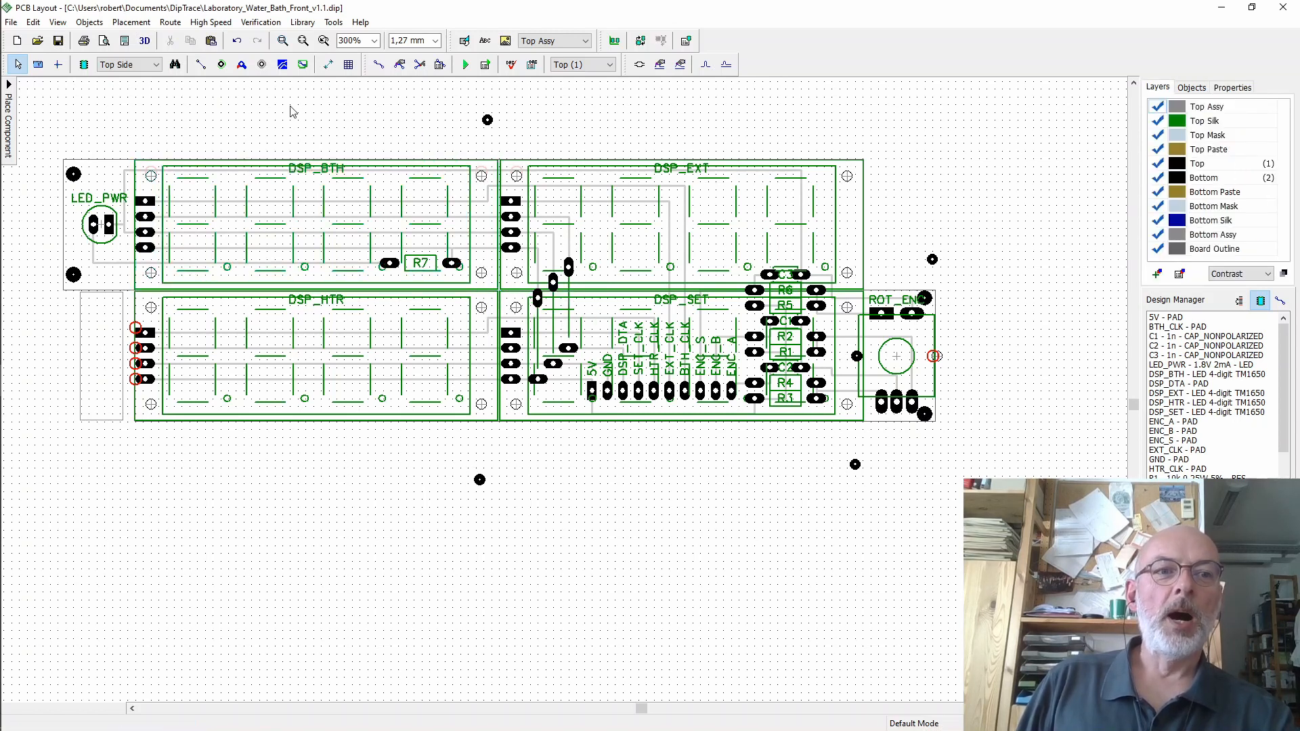
left_click(328, 64)
left_click(331, 87)
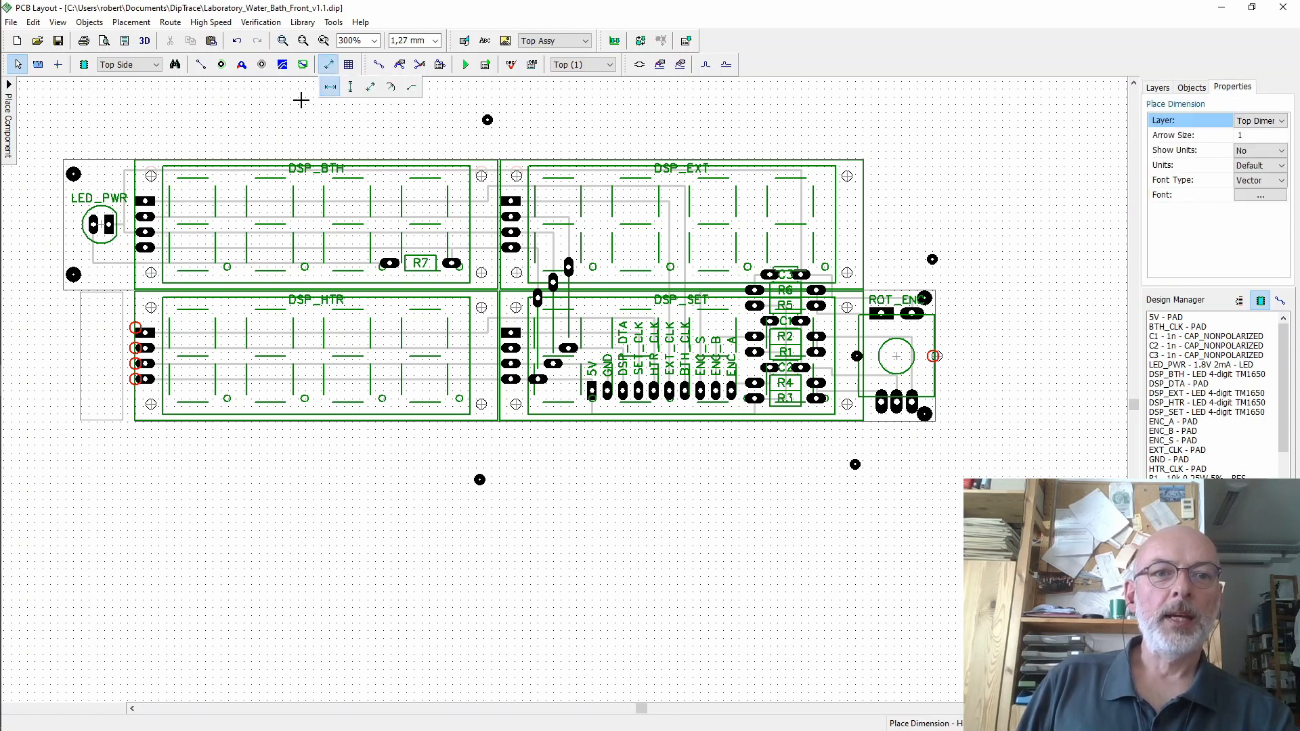
left_click(63, 158)
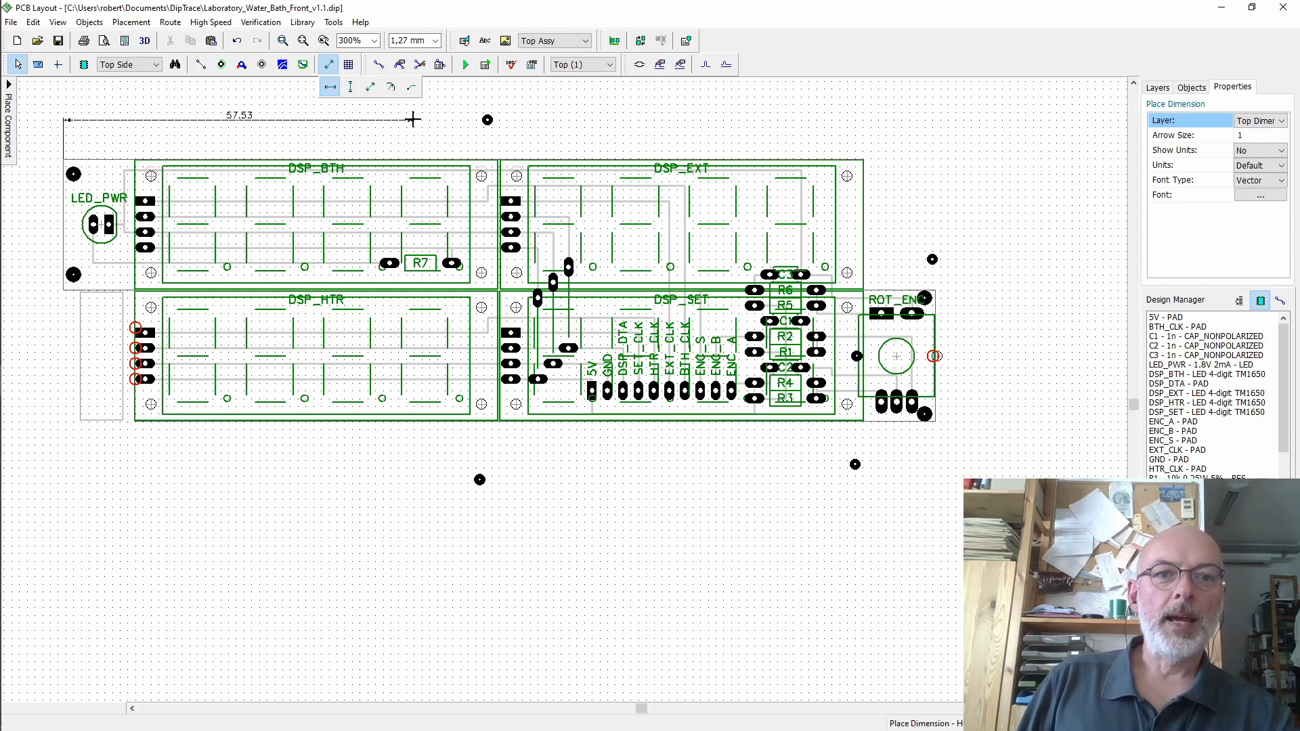
left_click(478, 138)
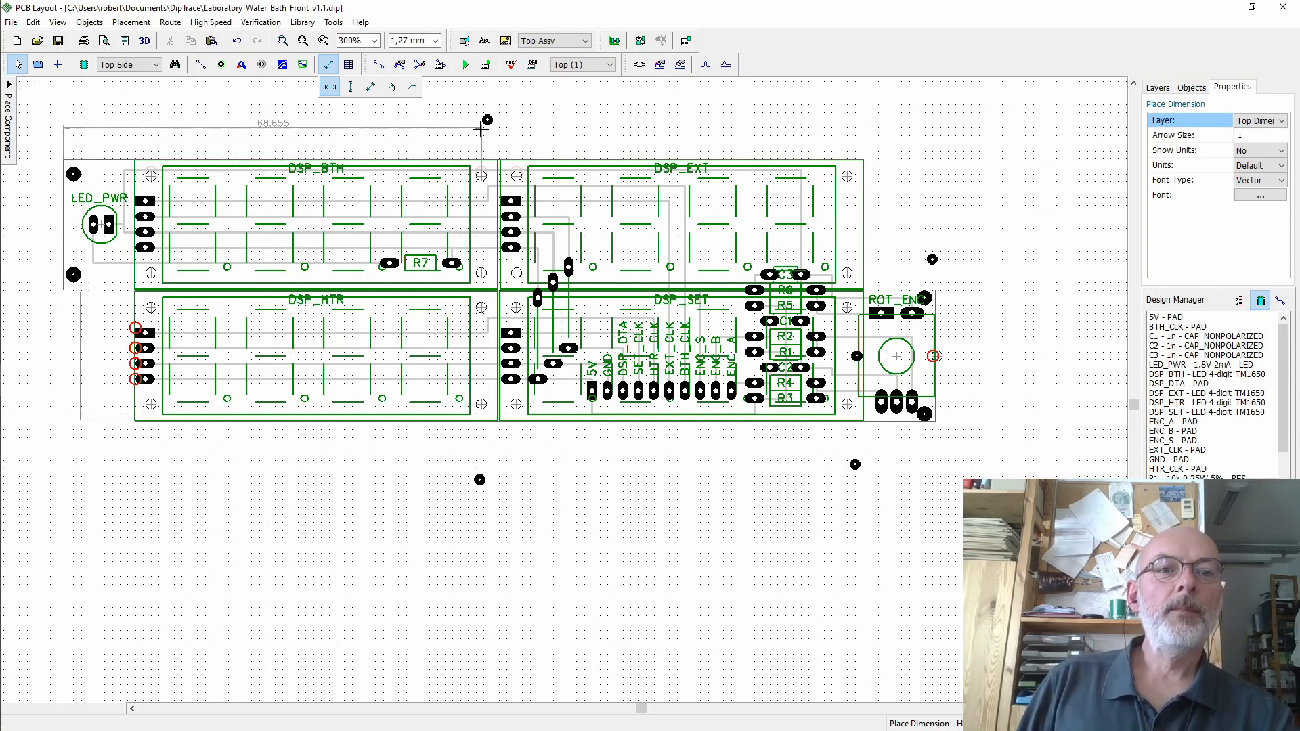
left_click(485, 124)
left_click(374, 41)
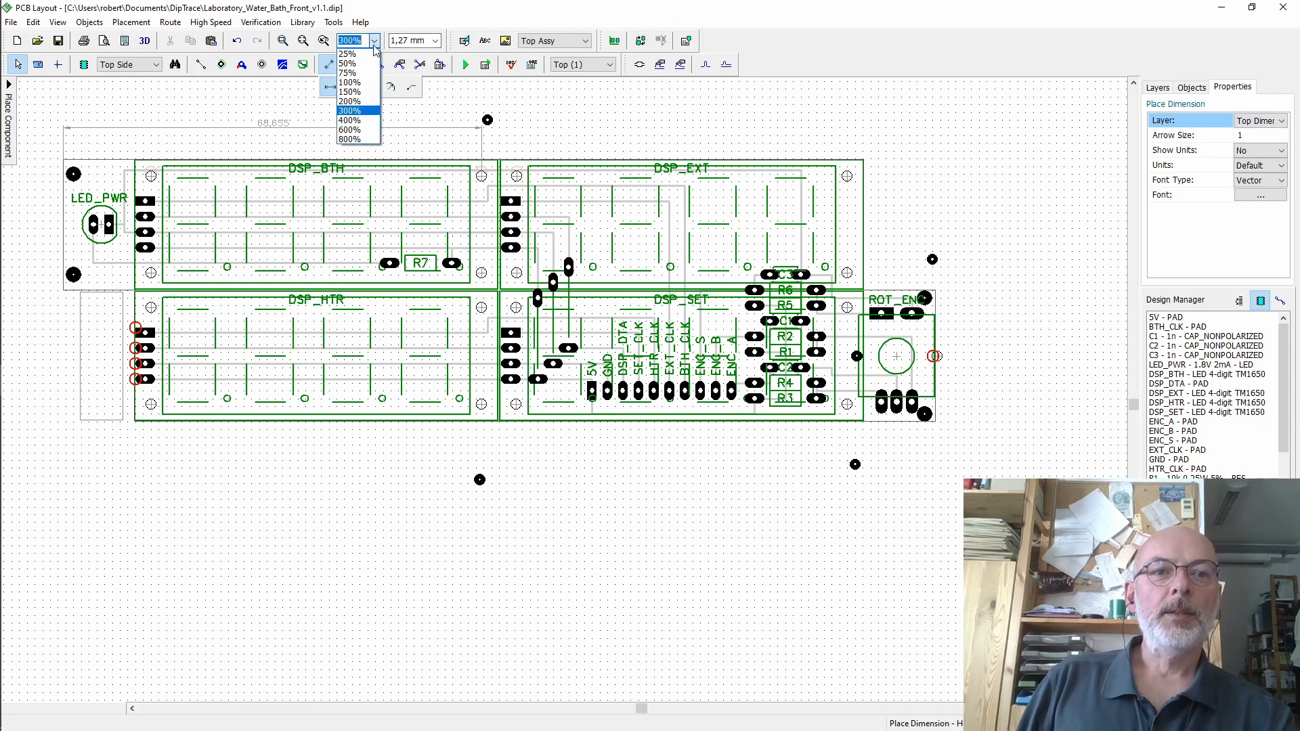
left_click(349, 121)
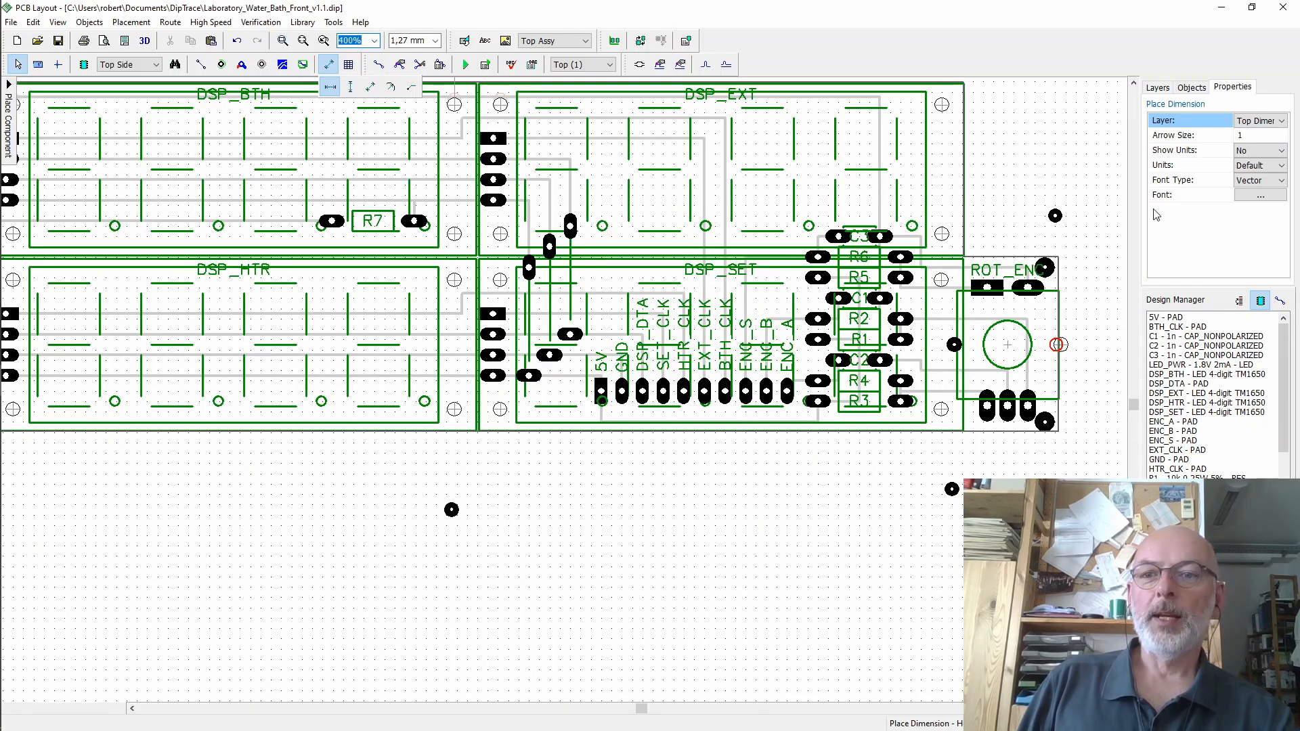
left_click(1135, 83)
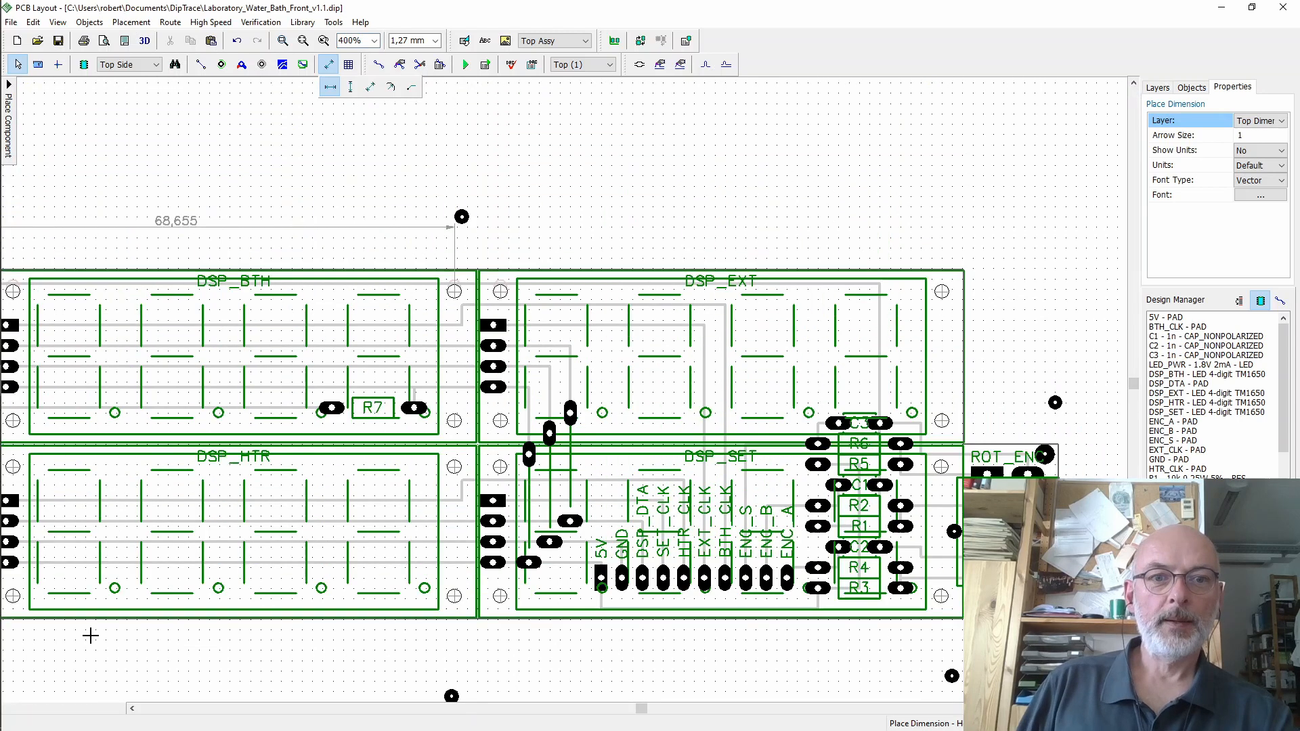
left_click(132, 708)
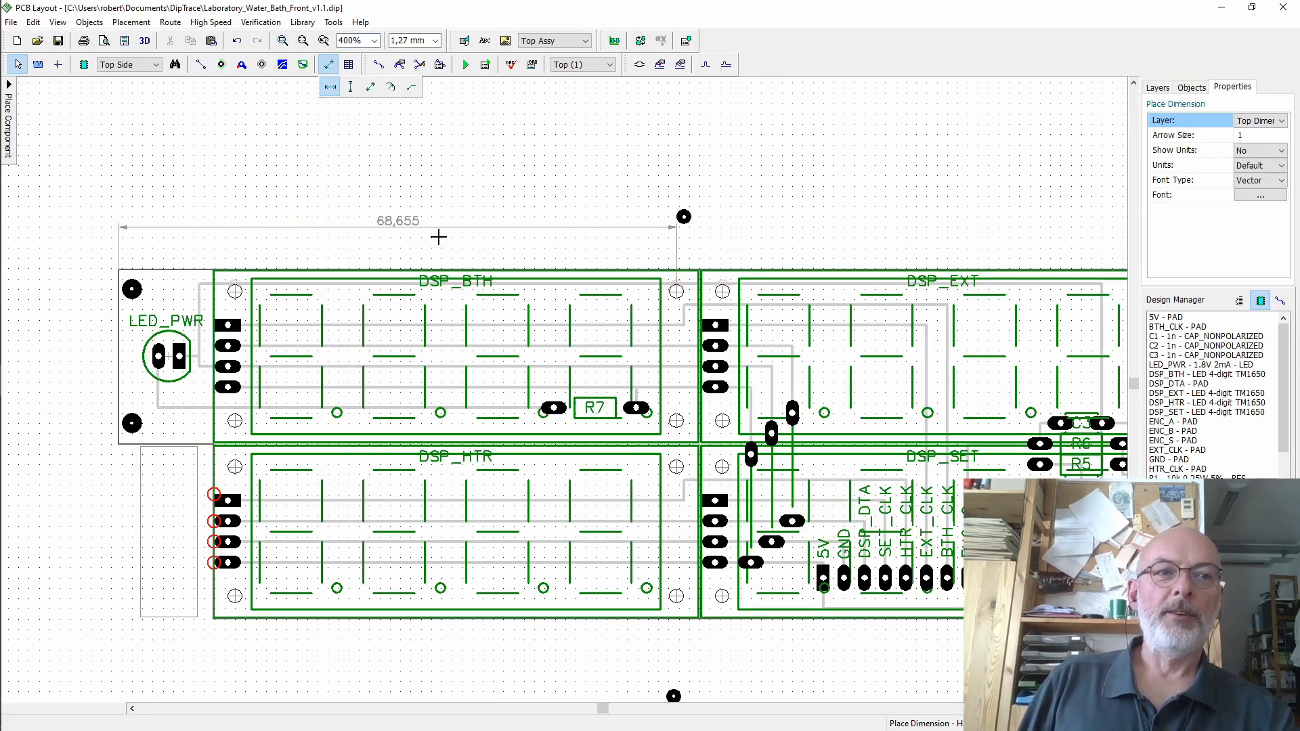
- Open the Windows calculator (Rechner) and read the X coordinate of the board outline's upper-left corner
mouse_move(2, 306)
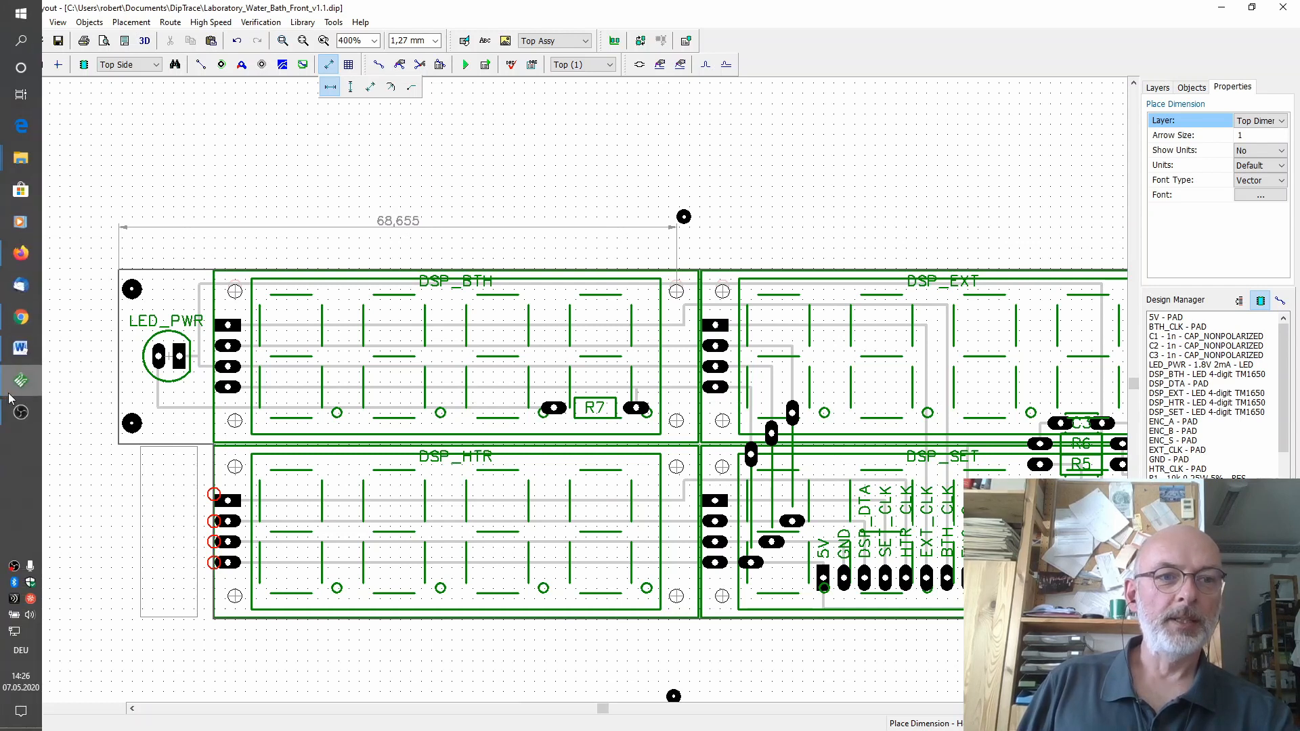
left_click(26, 10)
type("rechner")
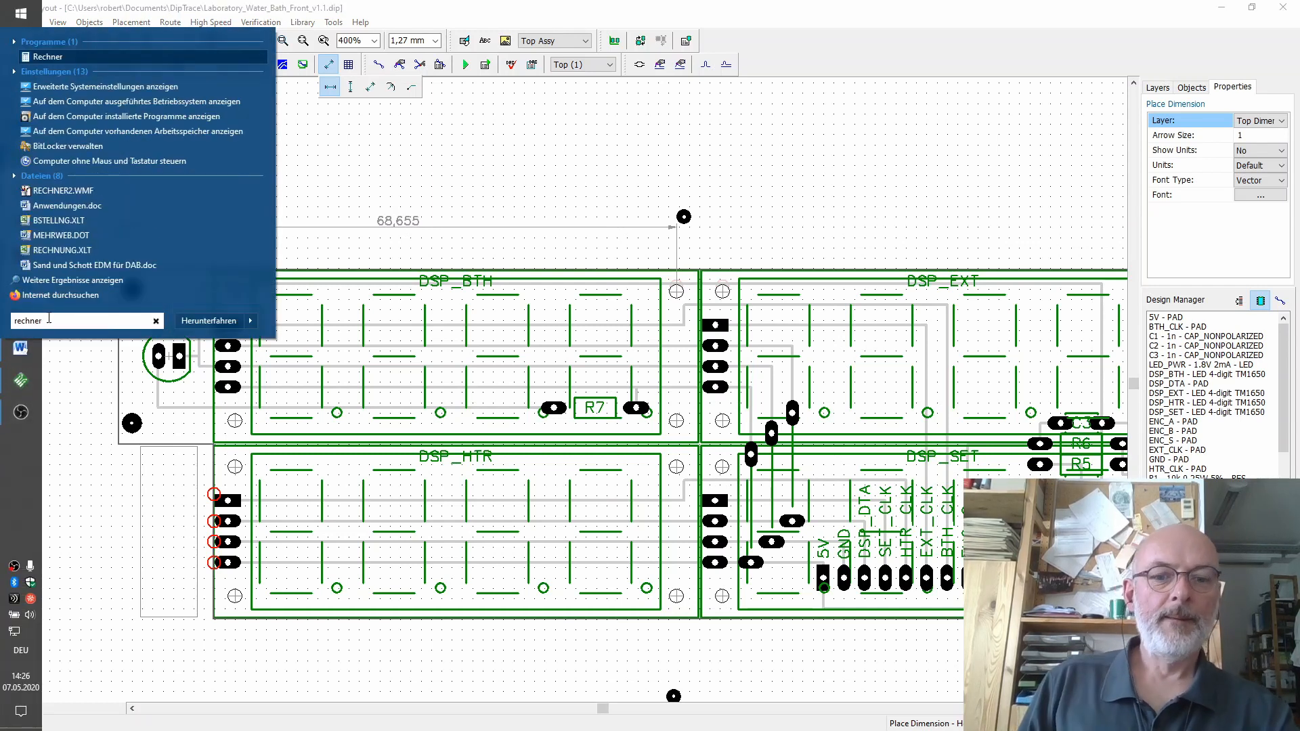
key("Return")
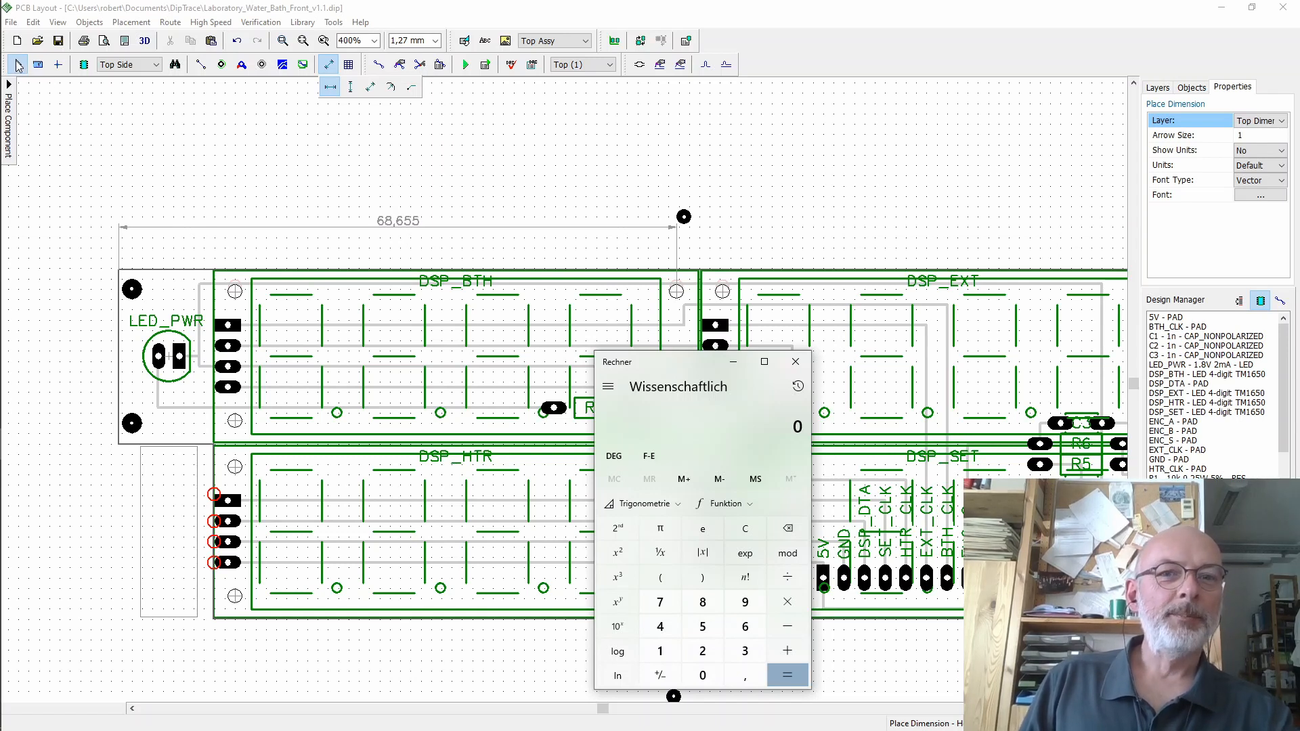
left_click(17, 64)
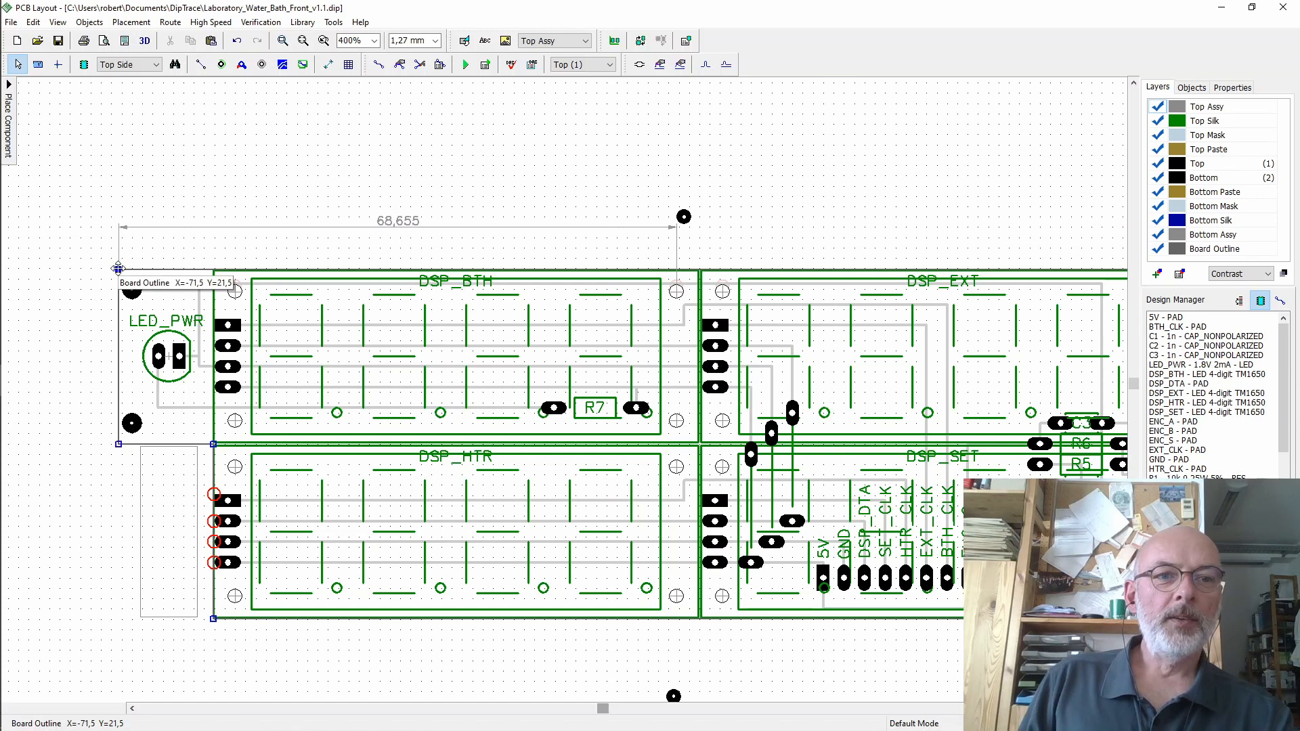
mouse_move(3, 189)
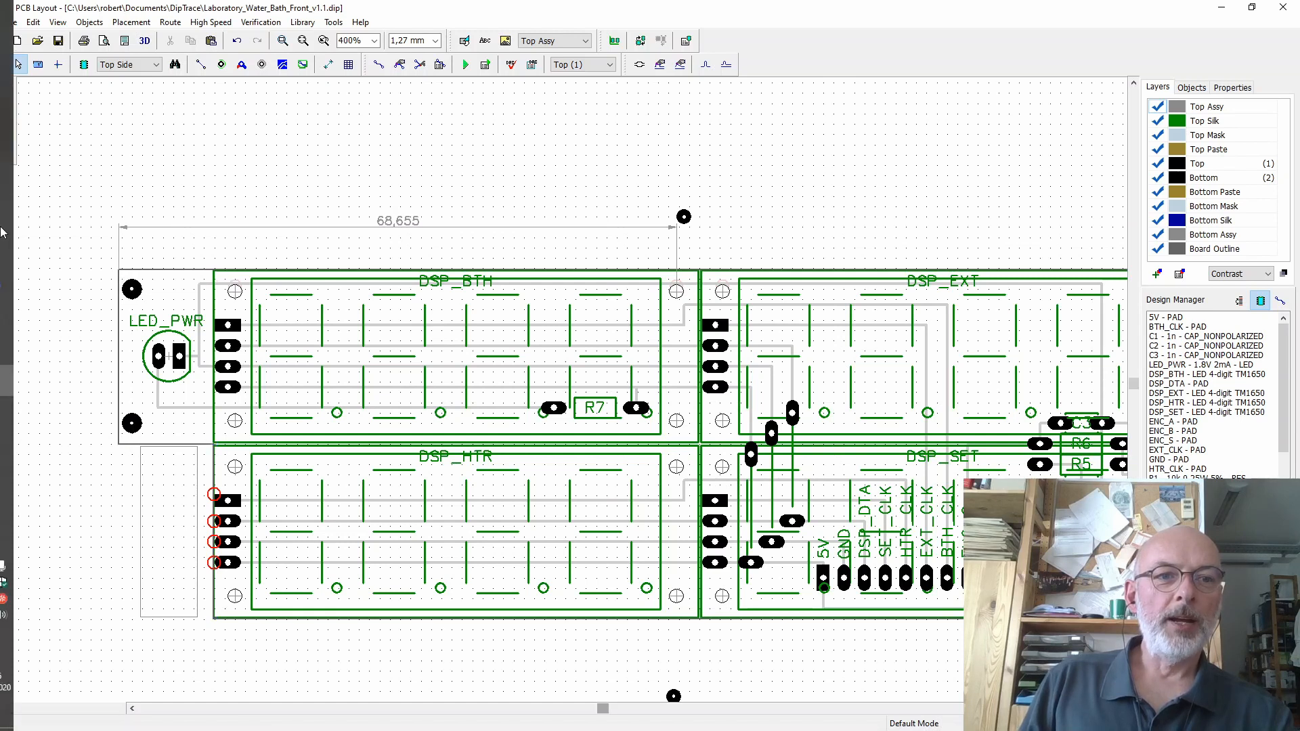
left_click(31, 440)
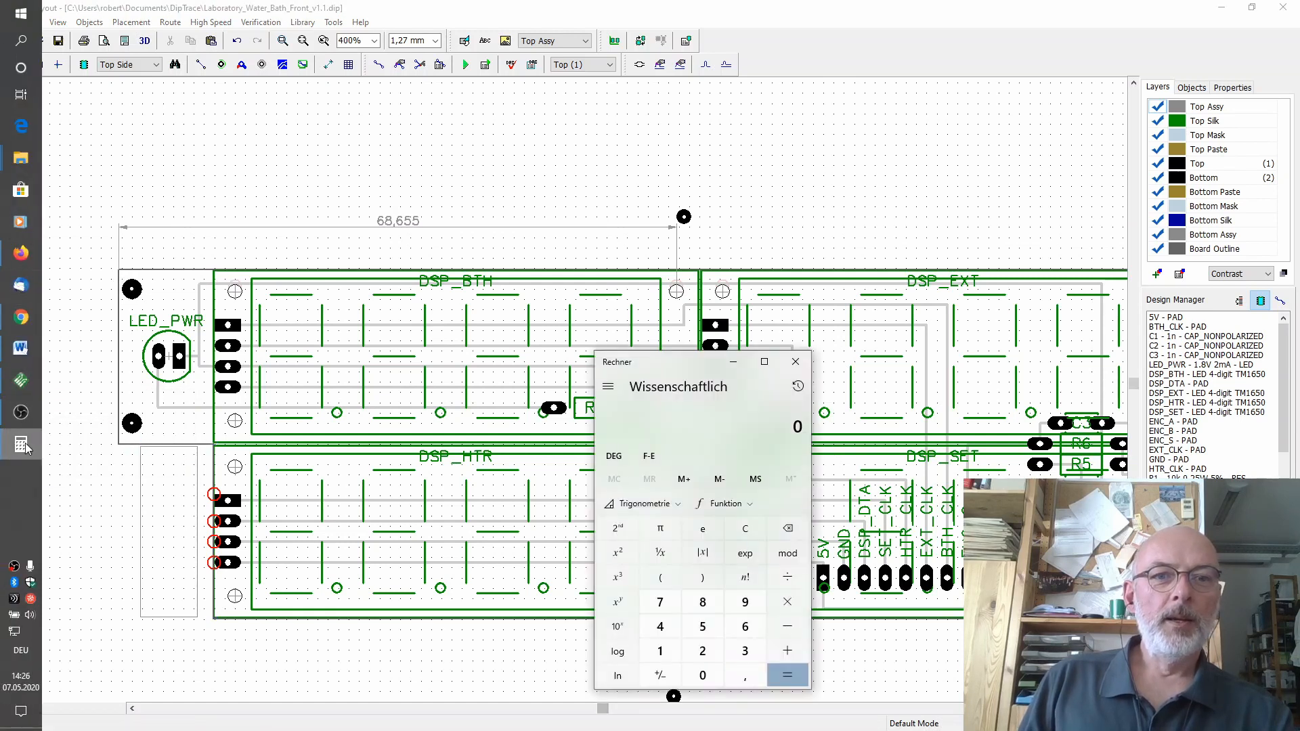
- Calculate -71,5 + 68,655 in the calculator to get the X position of the mounting hole
left_click(660, 602)
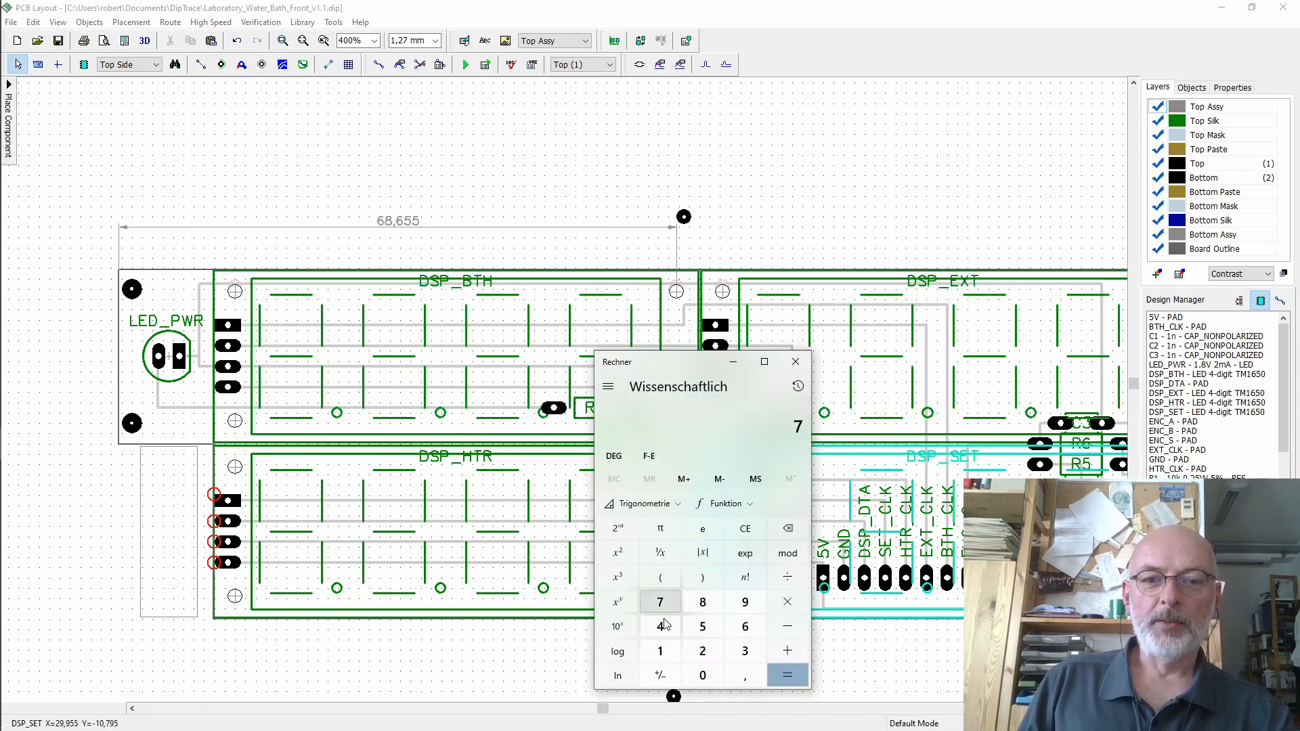
left_click(660, 650)
left_click(745, 675)
left_click(705, 627)
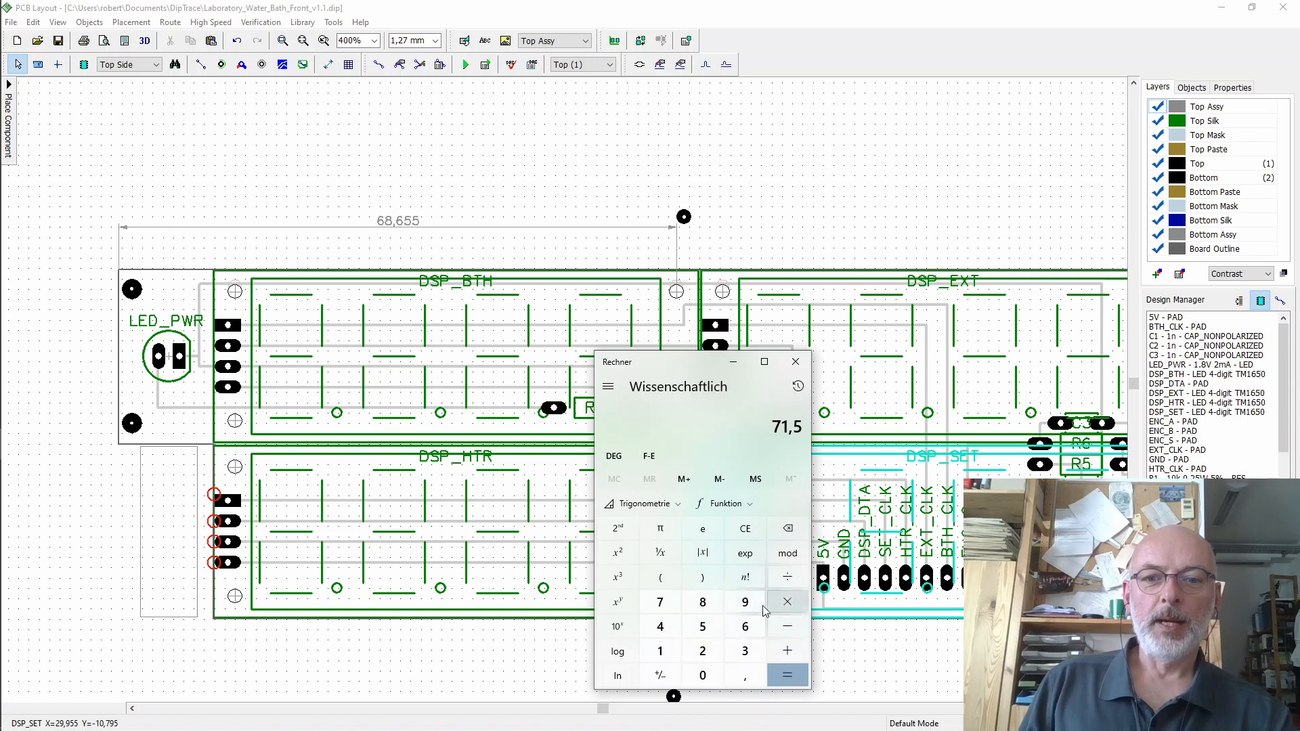
left_click(660, 676)
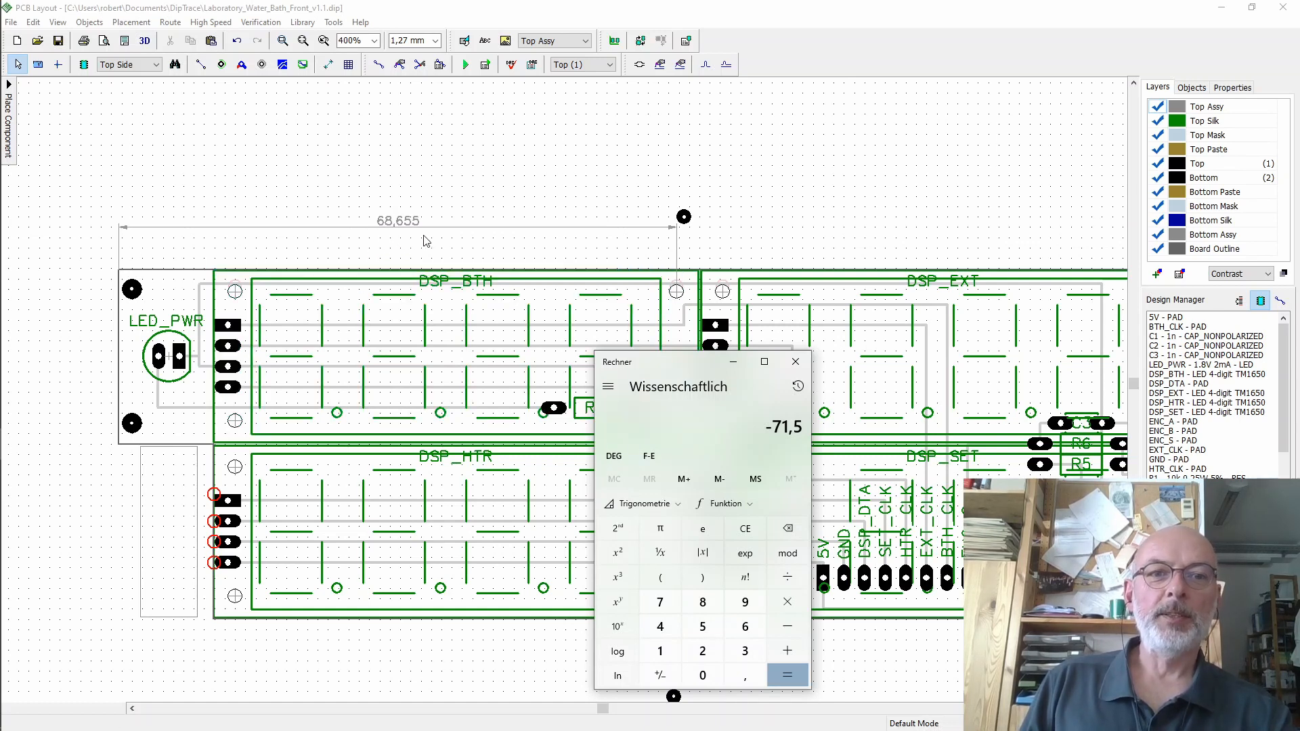
left_click(789, 658)
left_click(745, 626)
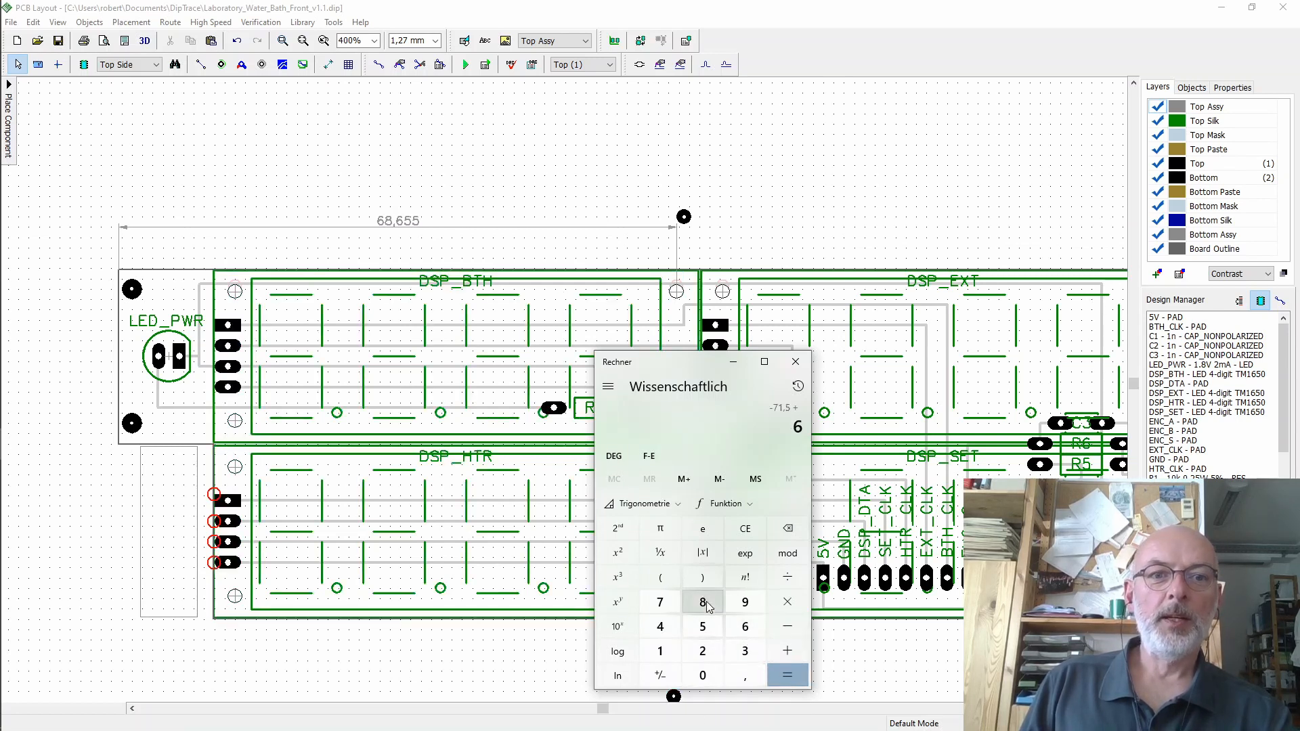
left_click(745, 675)
left_click(745, 626)
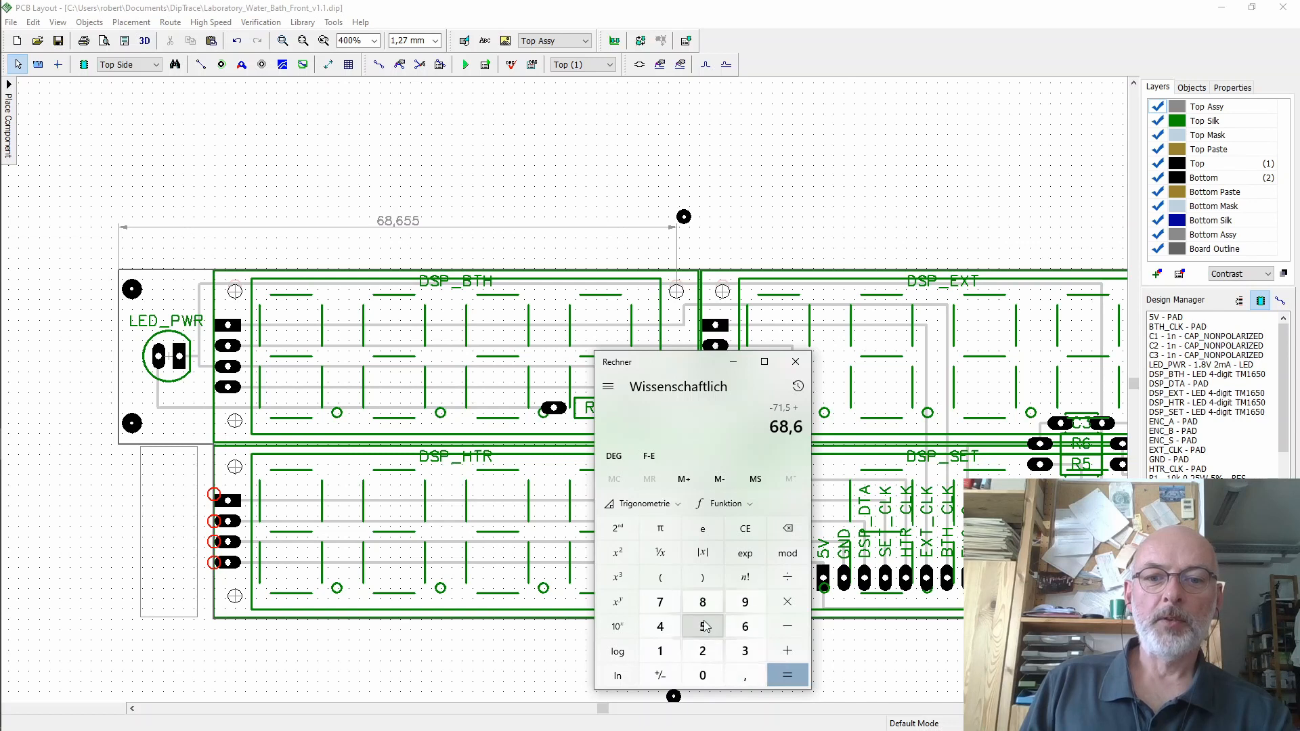
left_click(703, 627)
left_click(703, 626)
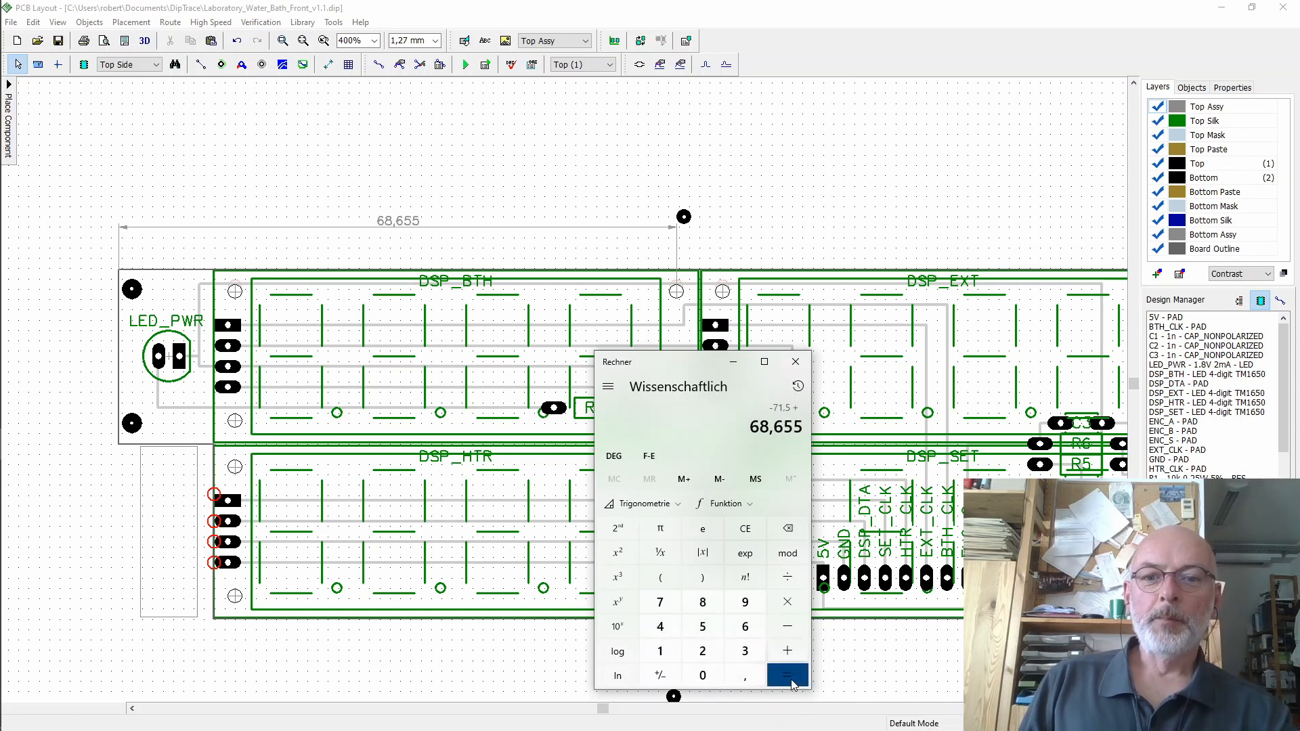
left_click(789, 675)
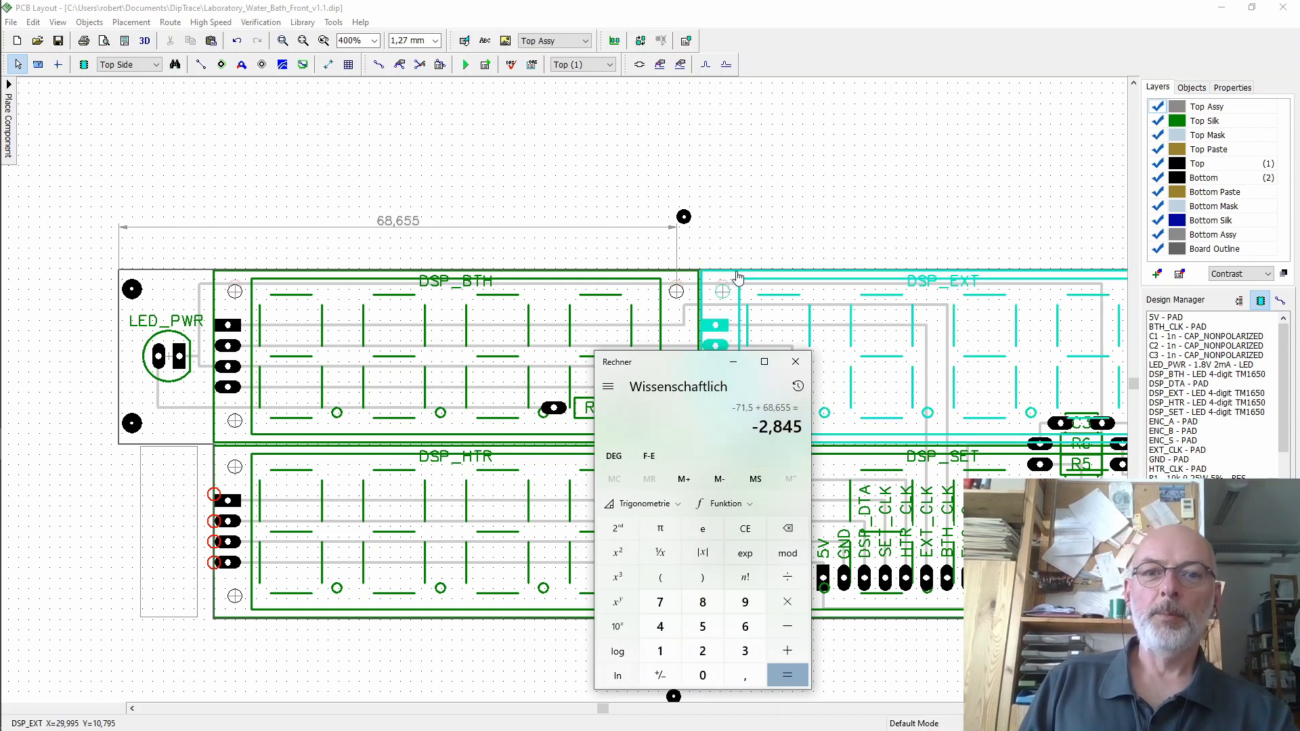
- Switch back to PCB Layout and set the X coordinate of the loose pad above the board to -2,845
left_click(684, 220)
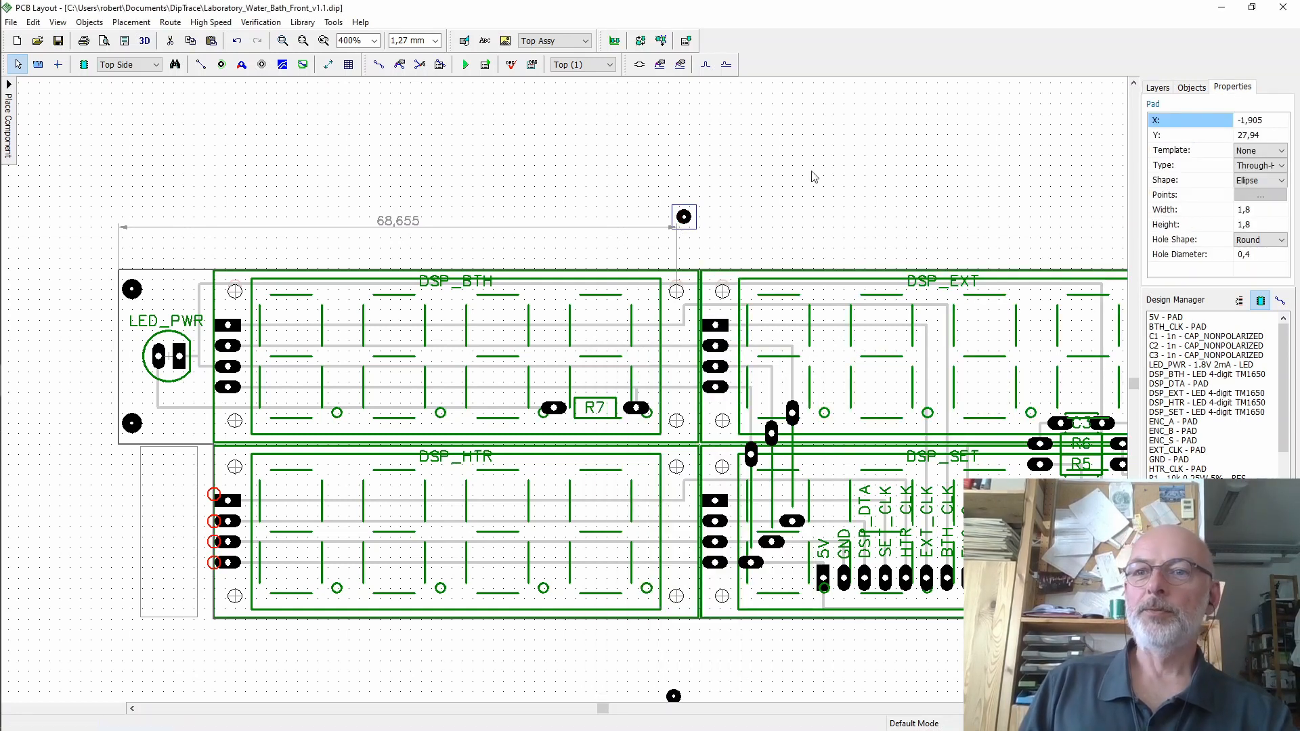
left_click(1276, 124)
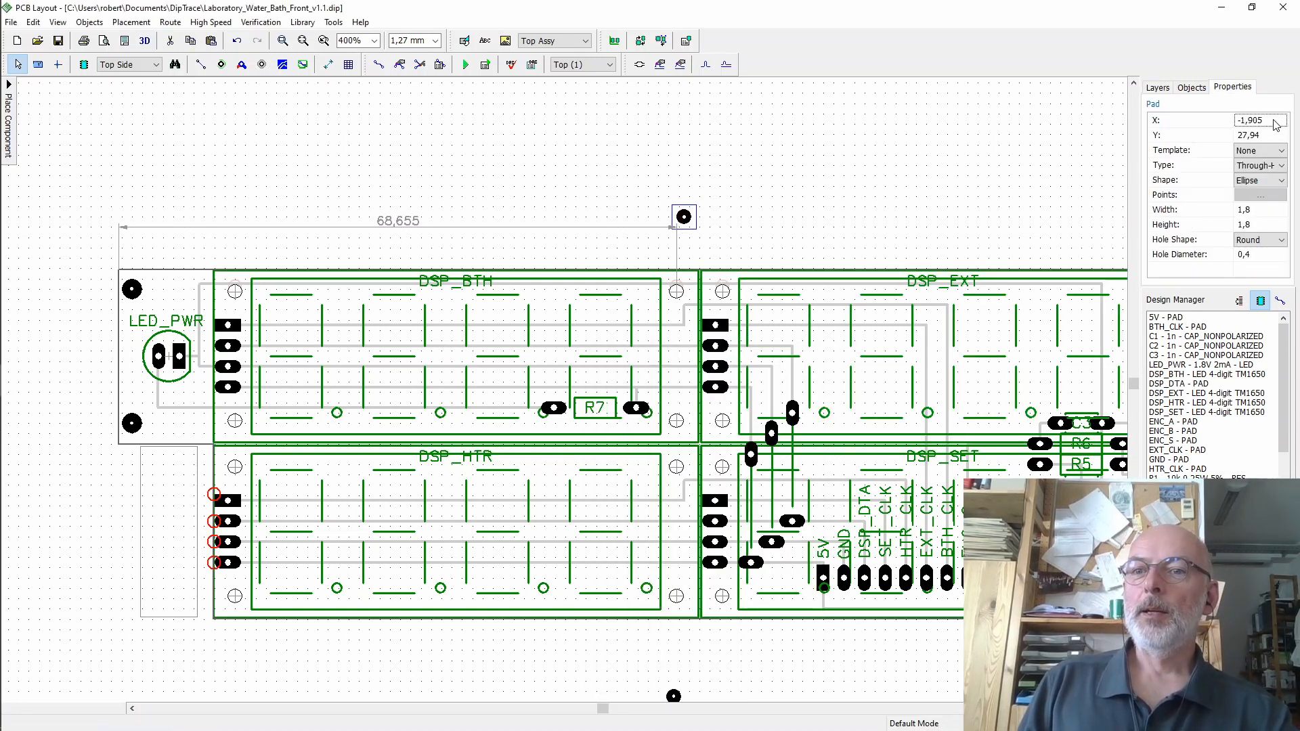
left_click(1272, 121)
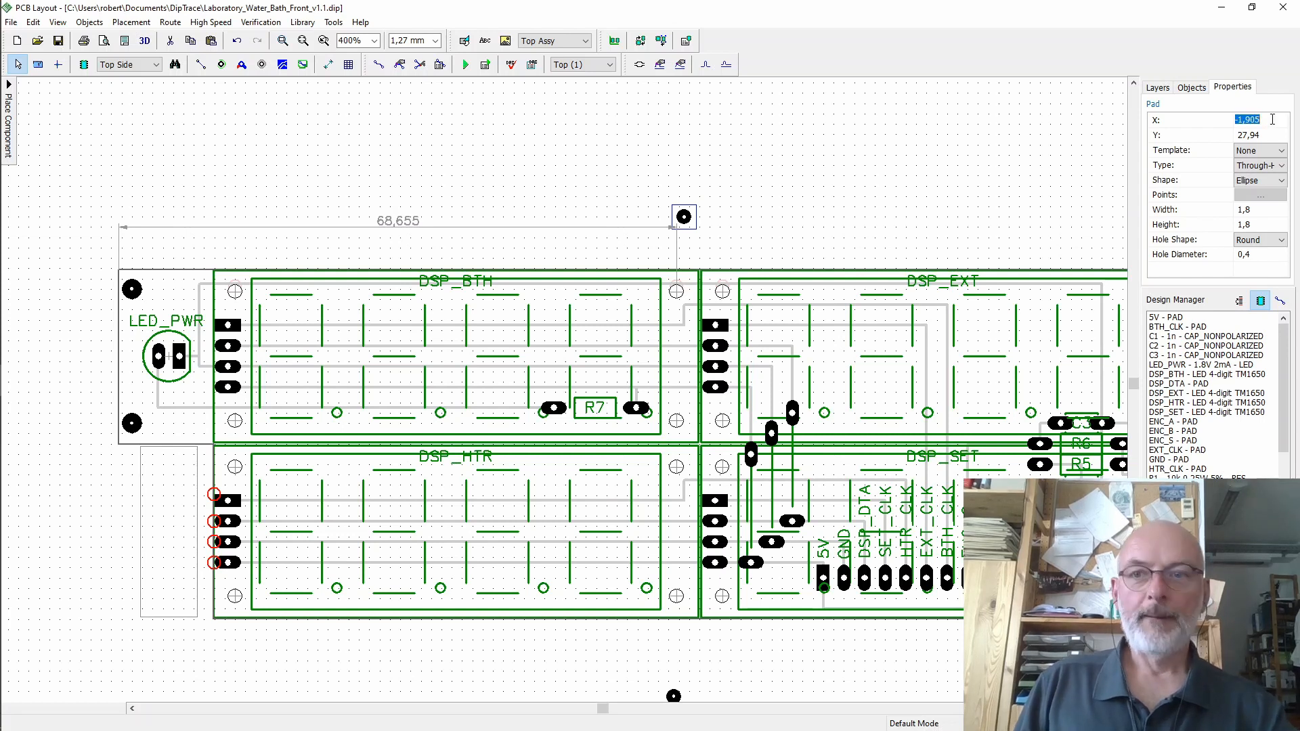
type("-2,845")
left_click(737, 180)
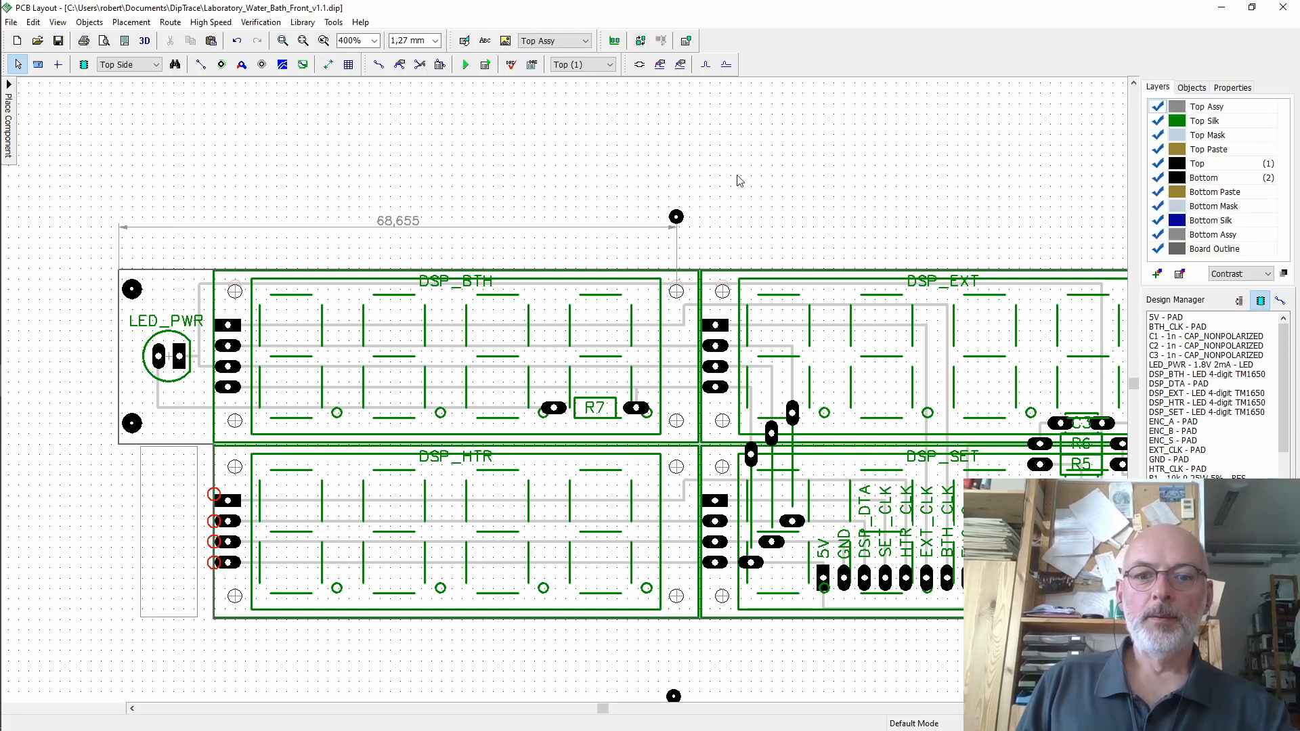
- Move the loose pad below DSP_HTR closer to the board at X -2,845, and delete the horizontal dimension
left_click_drag(674, 696, 675, 638)
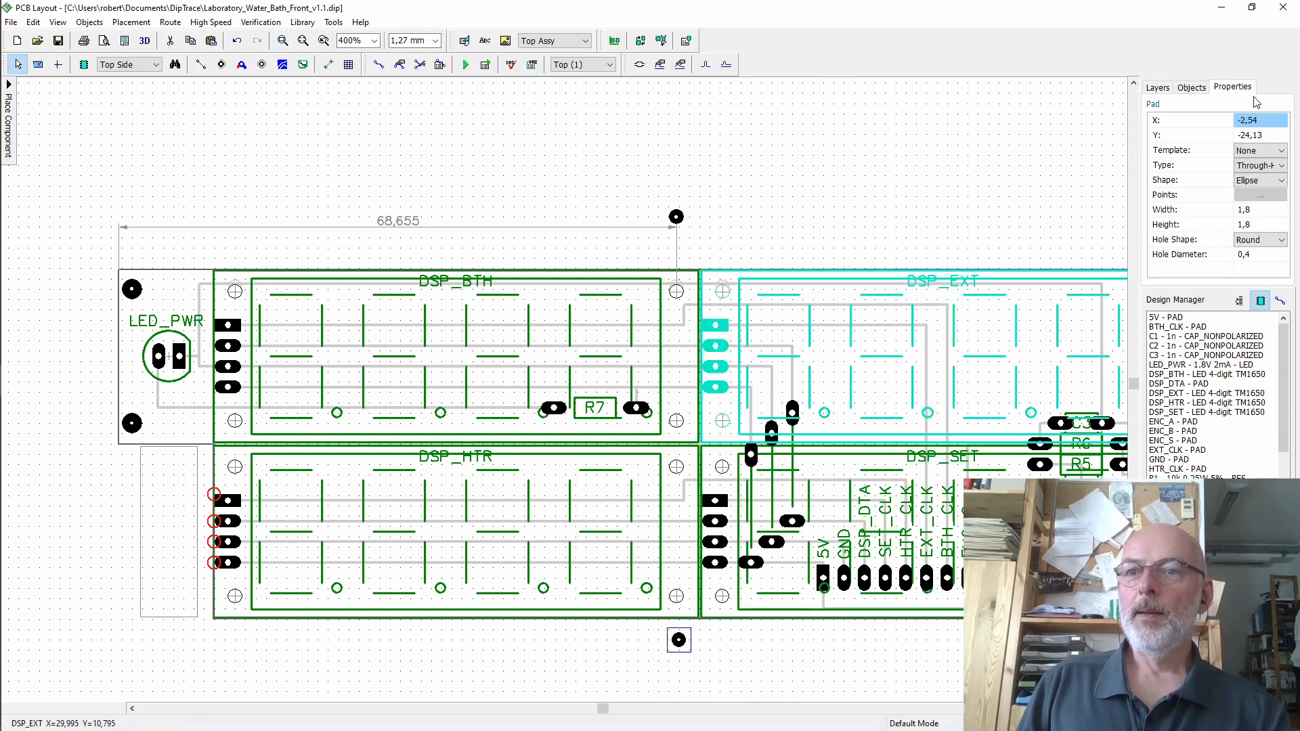
left_click(1269, 122)
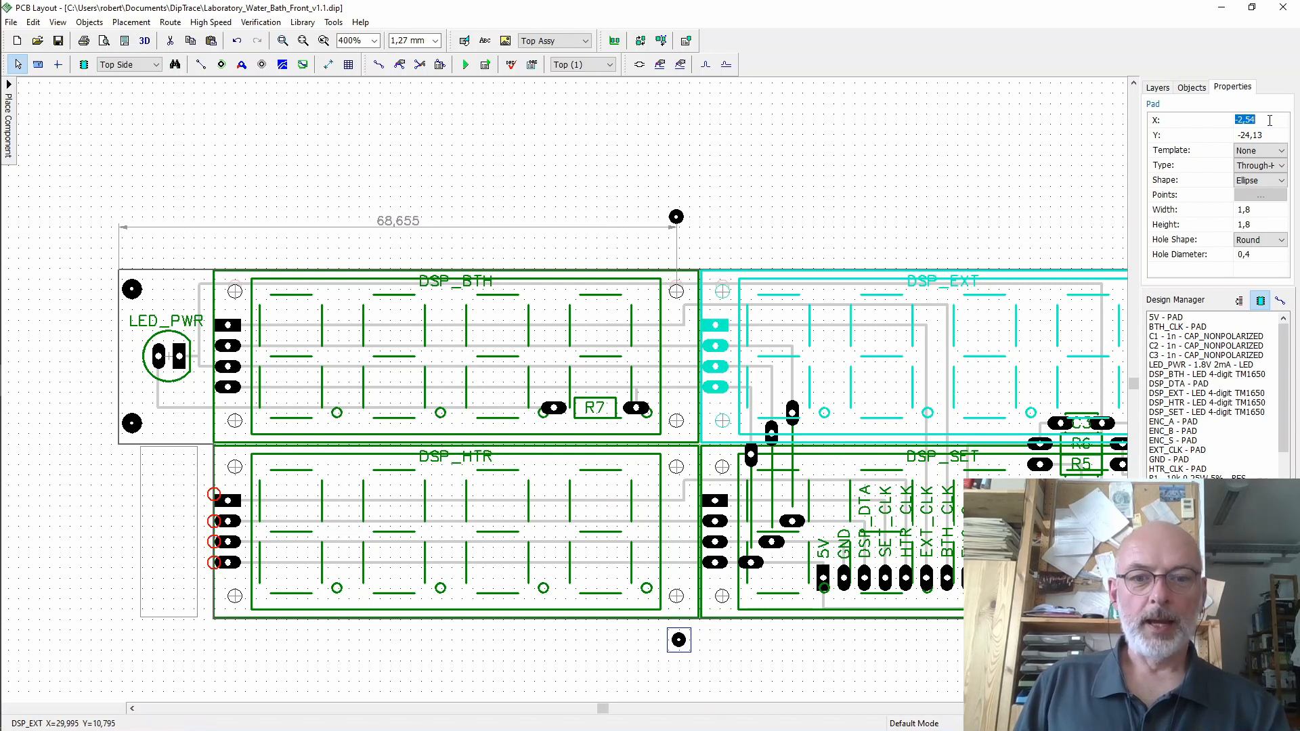
left_click(973, 129)
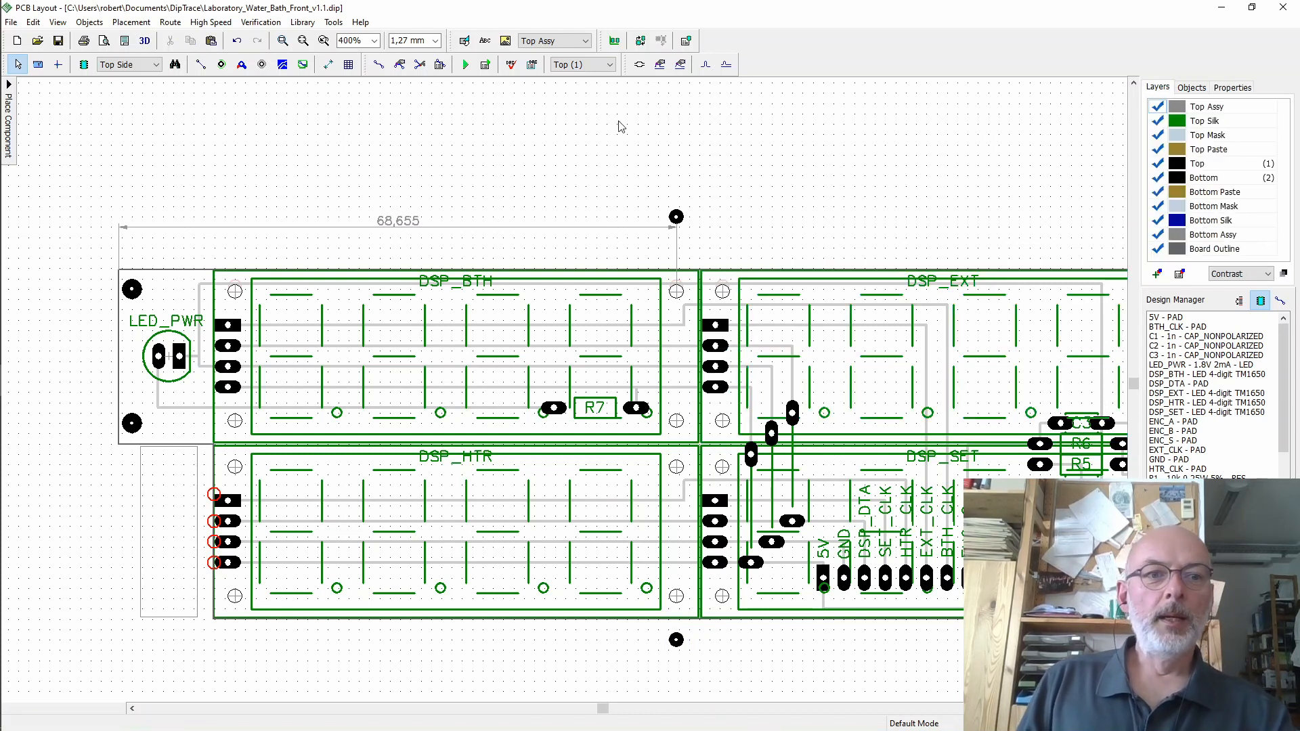
left_click(120, 228)
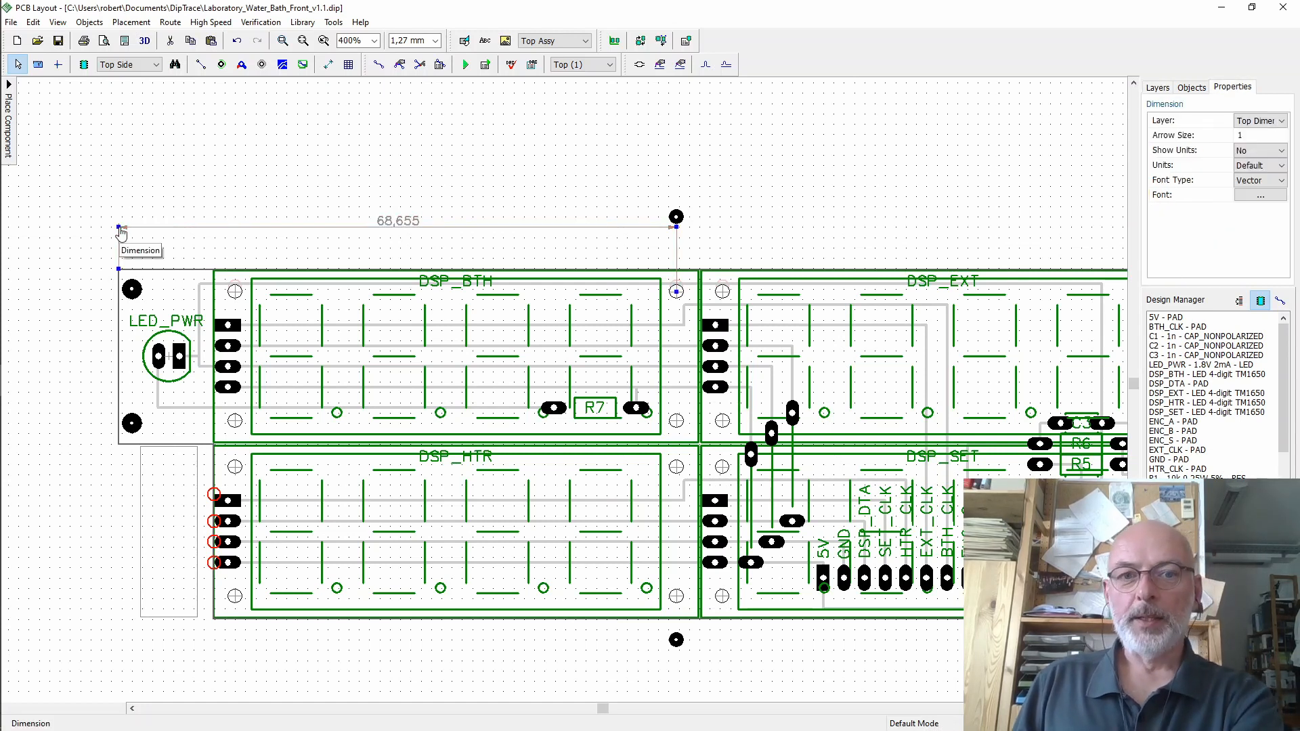
key("Delete")
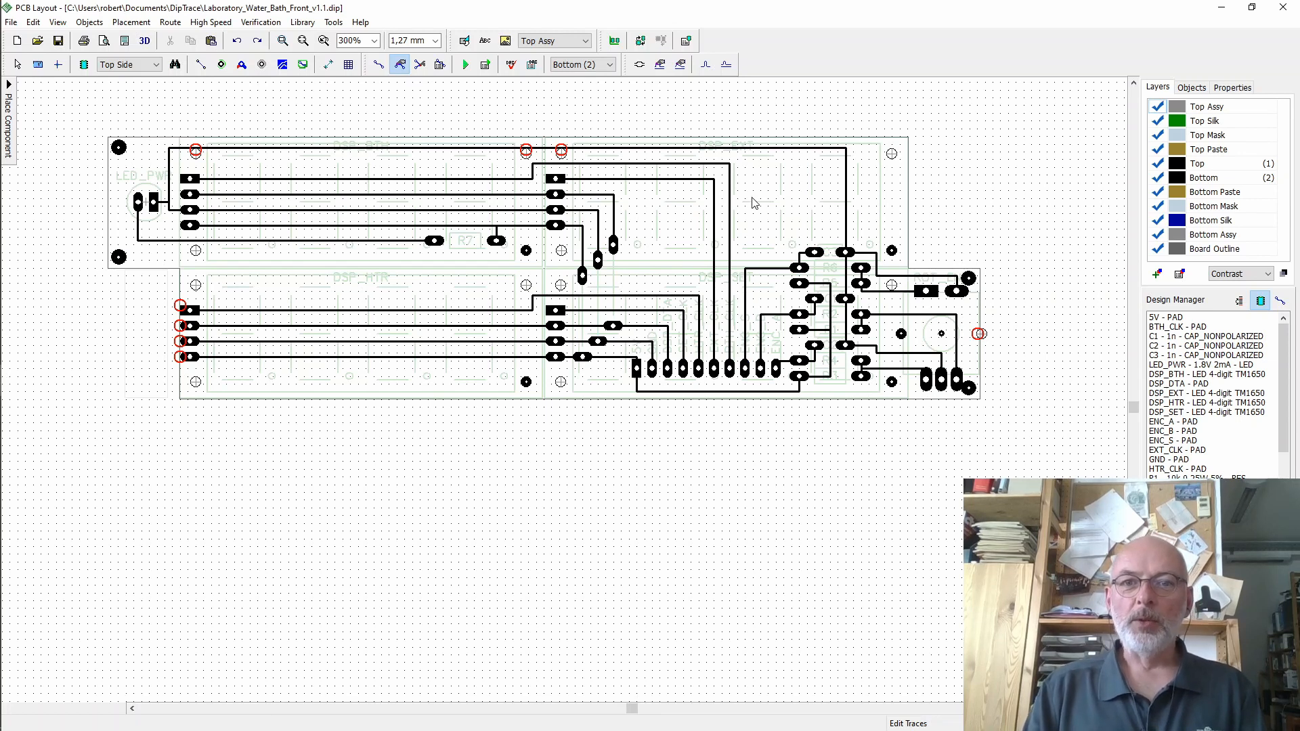
- Bevel the ENC_S trace corner between the C3 and R6 pads, and set manual routing to 90/45 Lines
left_click(802, 256)
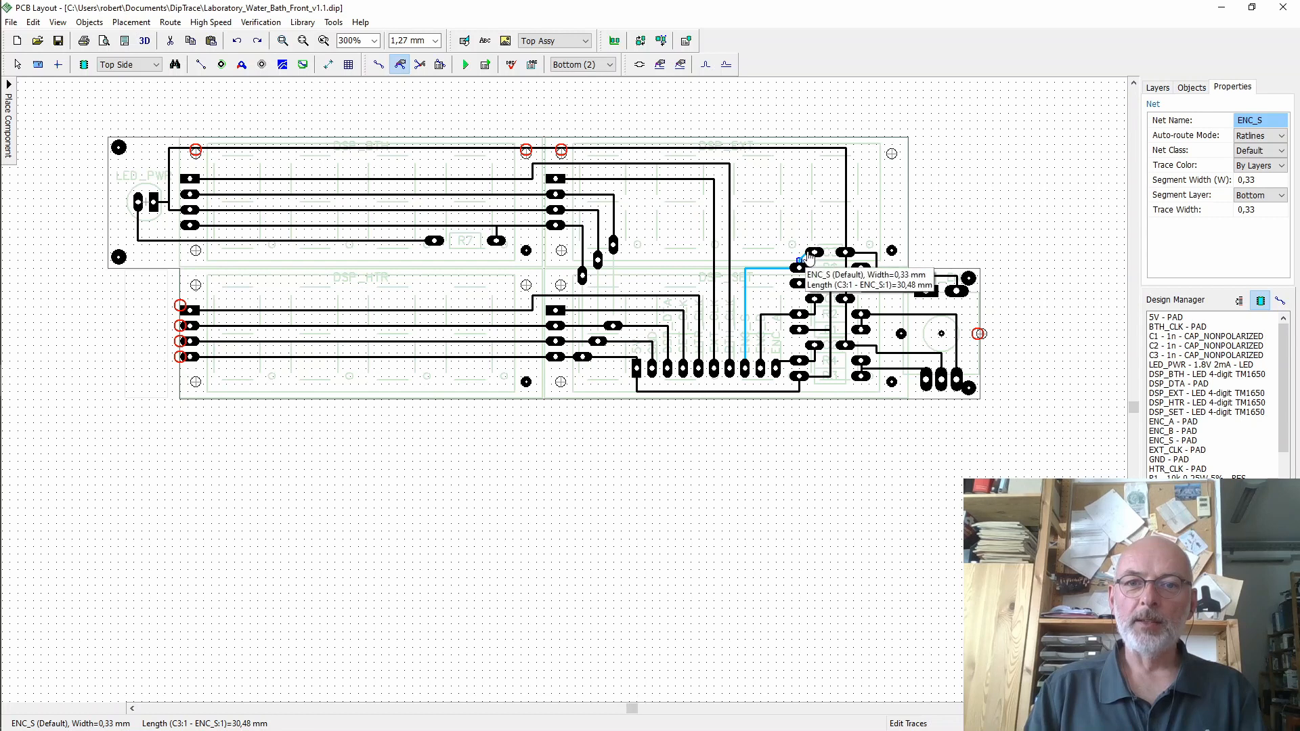
left_click(986, 181)
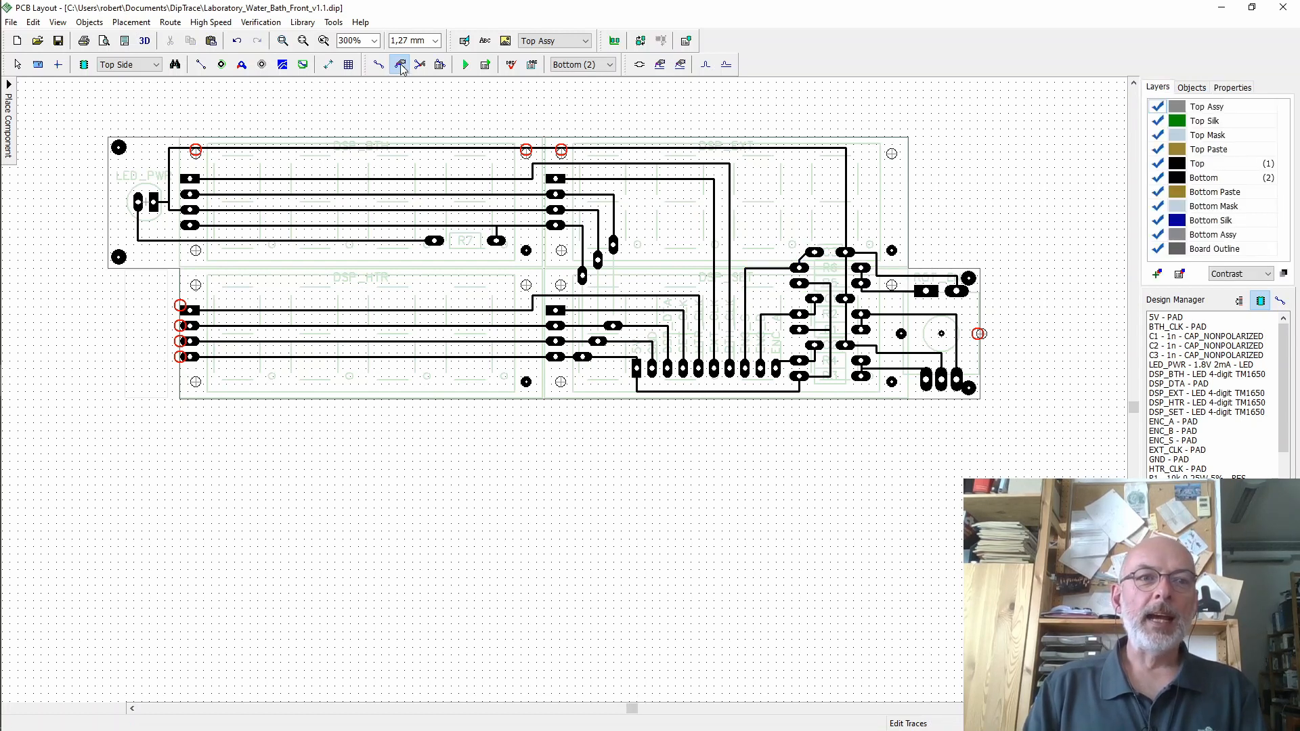
left_click(379, 64)
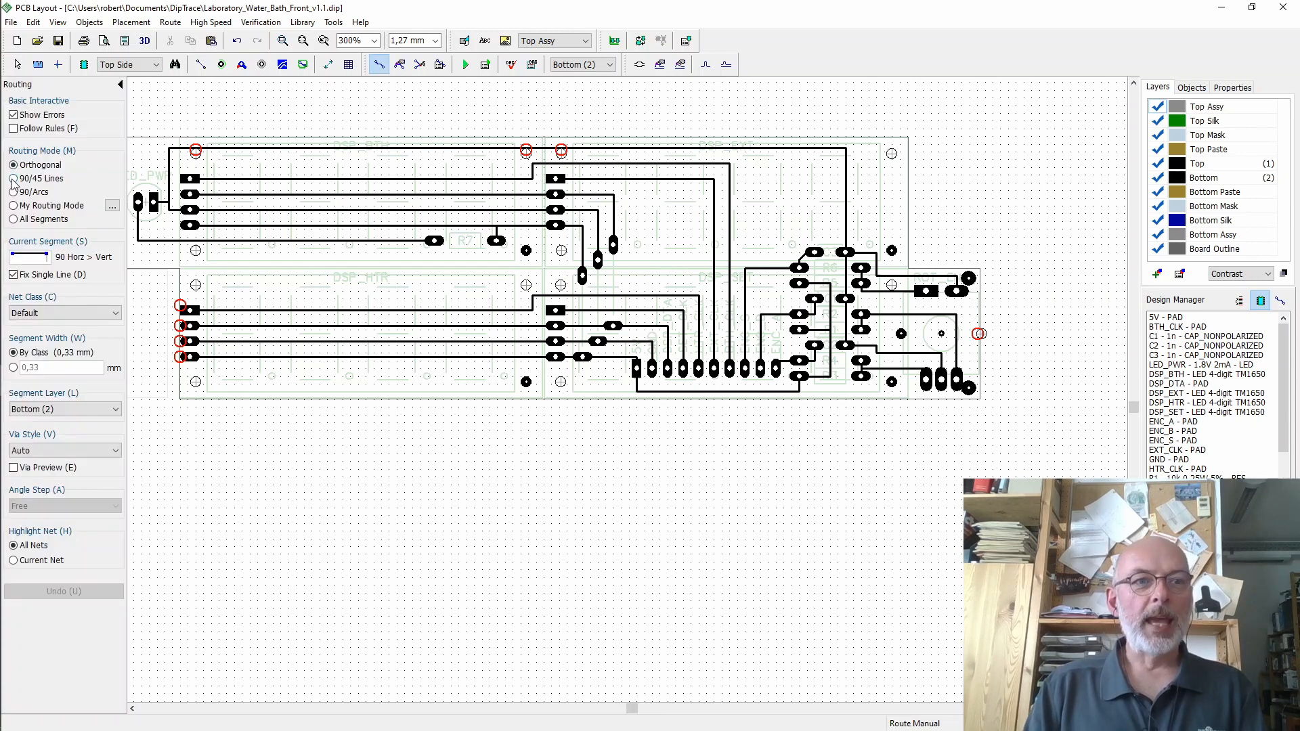
left_click(13, 179)
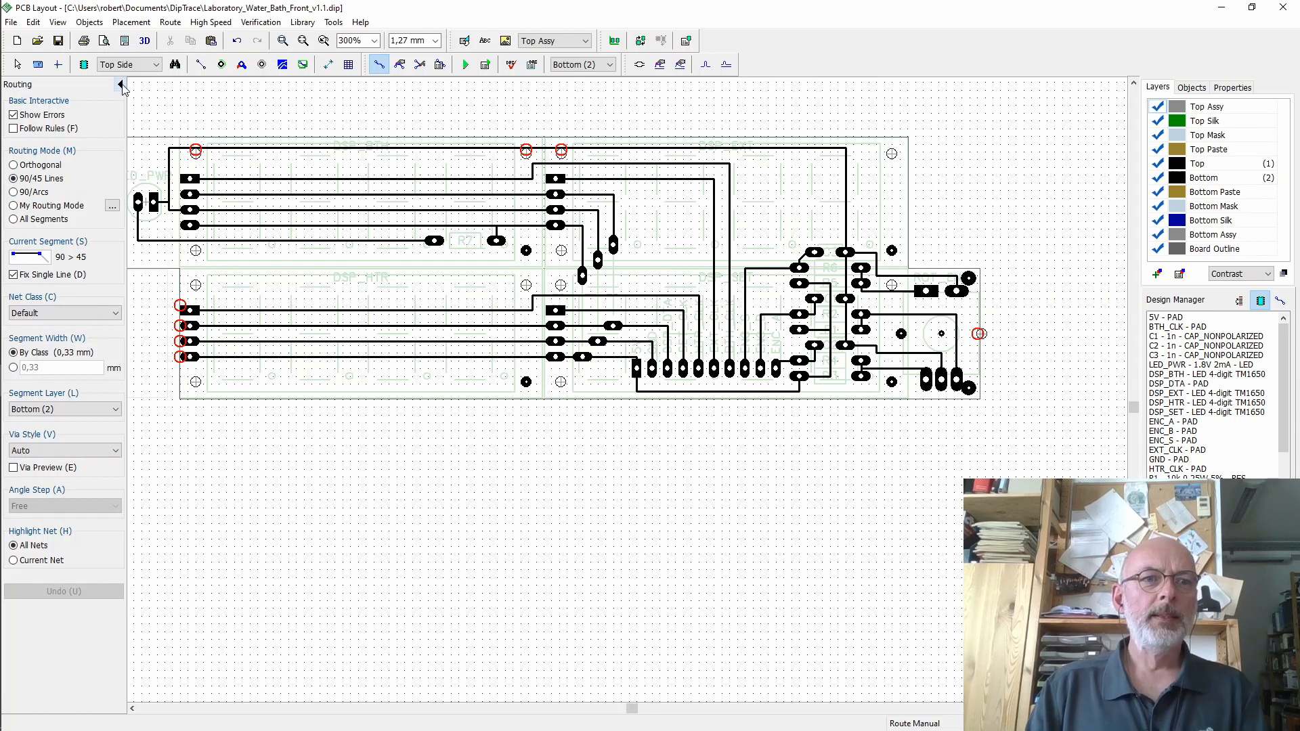
- Set manual routing to Orthogonal, and bevel the remaining corners of the GND trace from C3 to the pad near the board's right edge
left_click(14, 166)
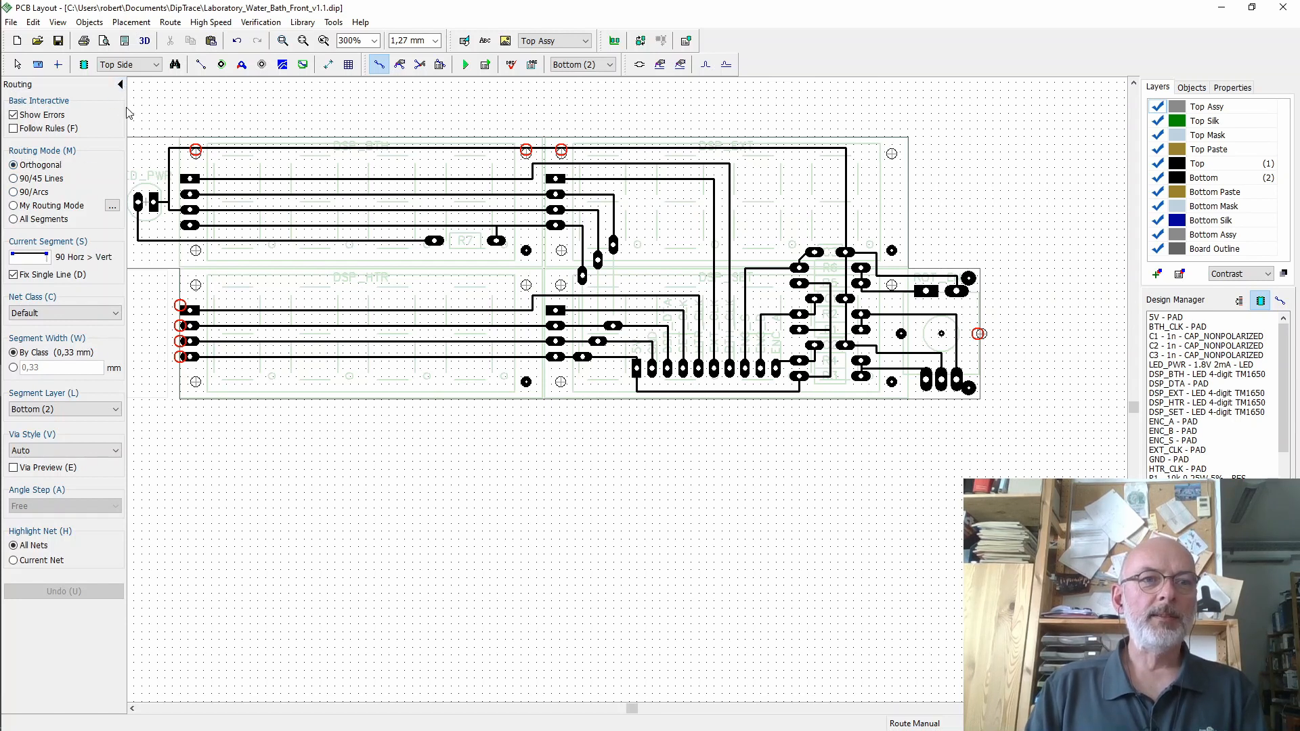
left_click(121, 84)
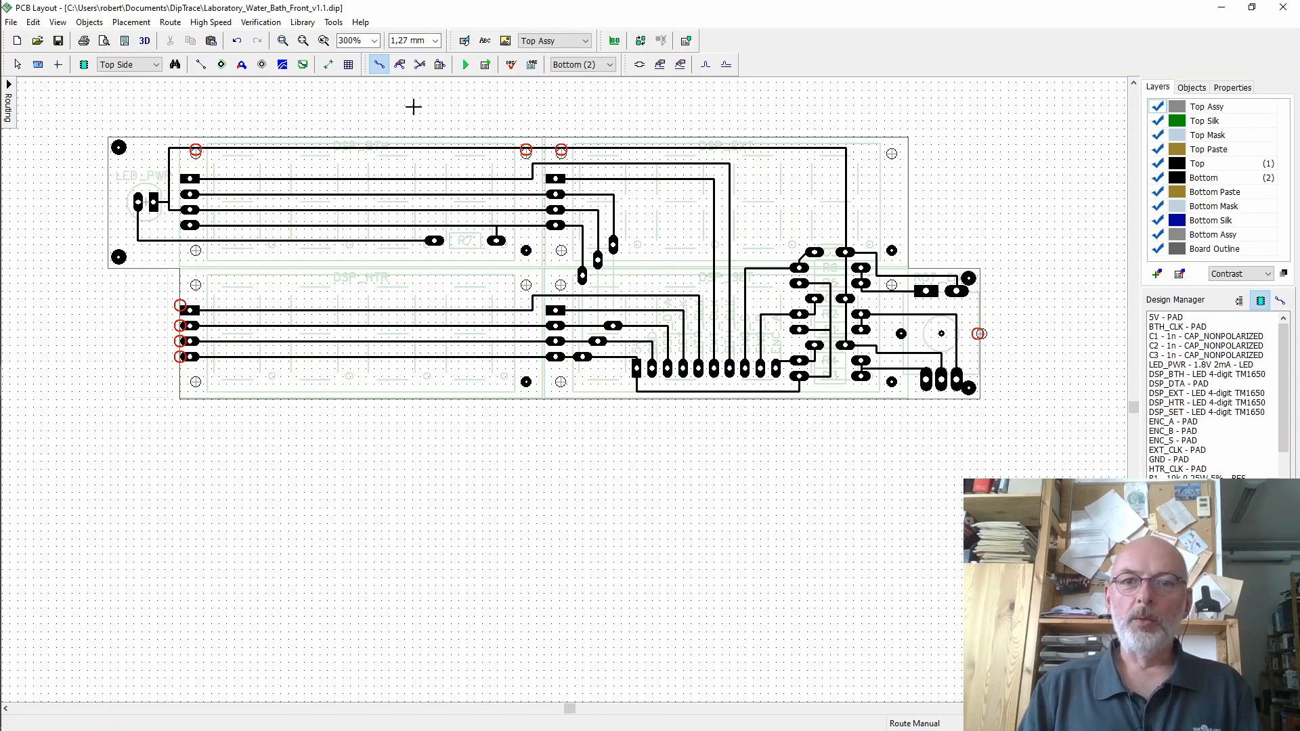
left_click(400, 63)
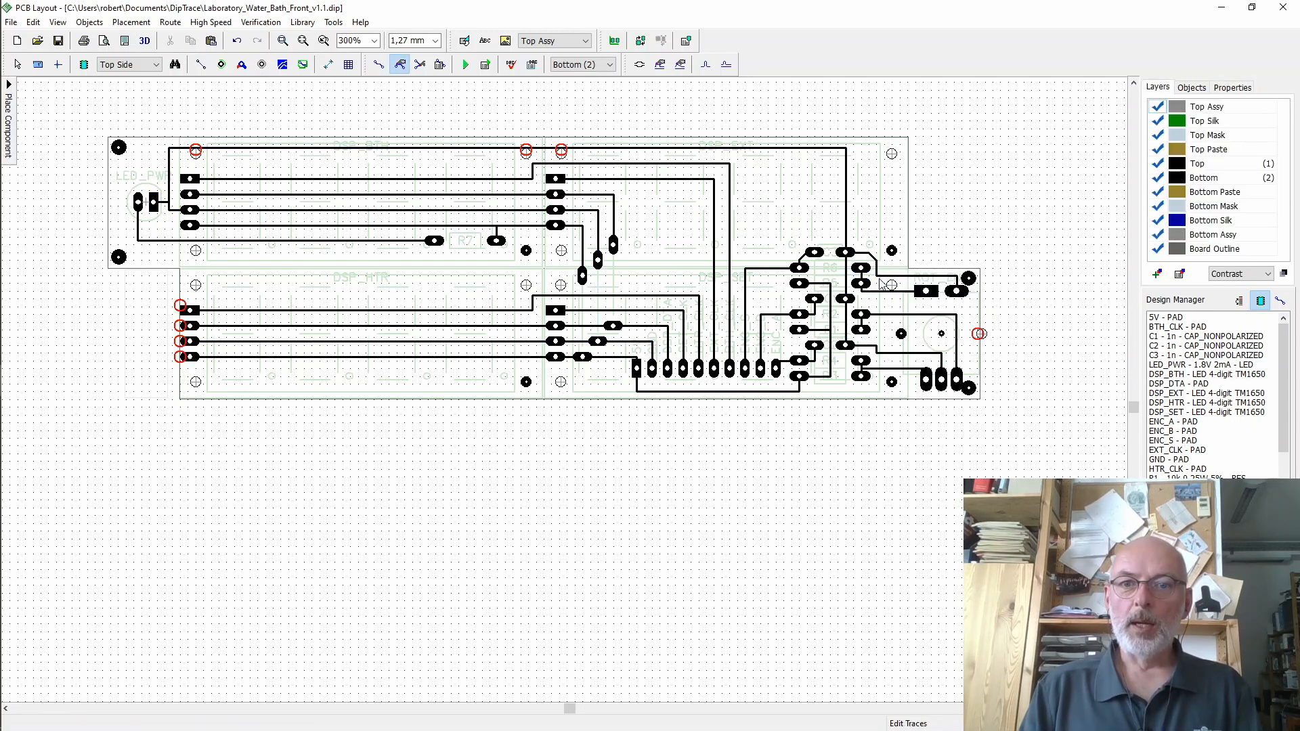
left_click(881, 284)
left_click(984, 213)
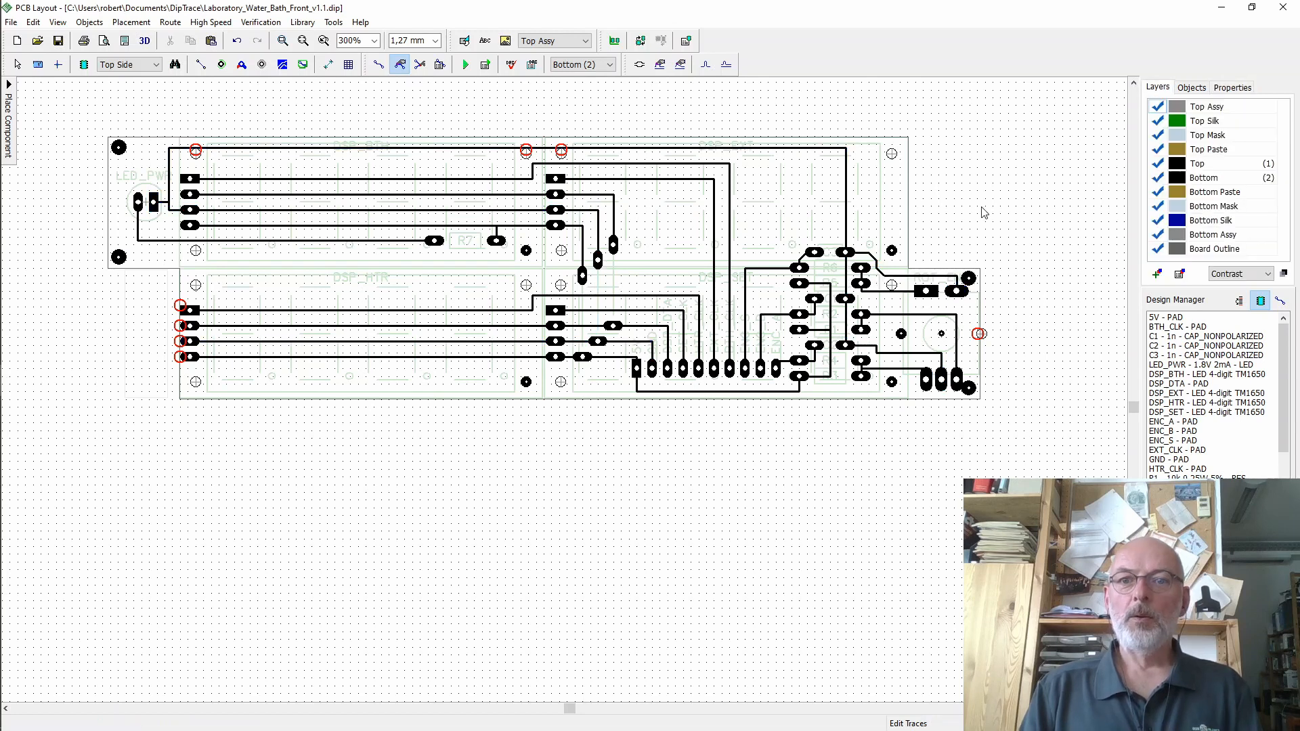
left_click(956, 277)
left_click(975, 179)
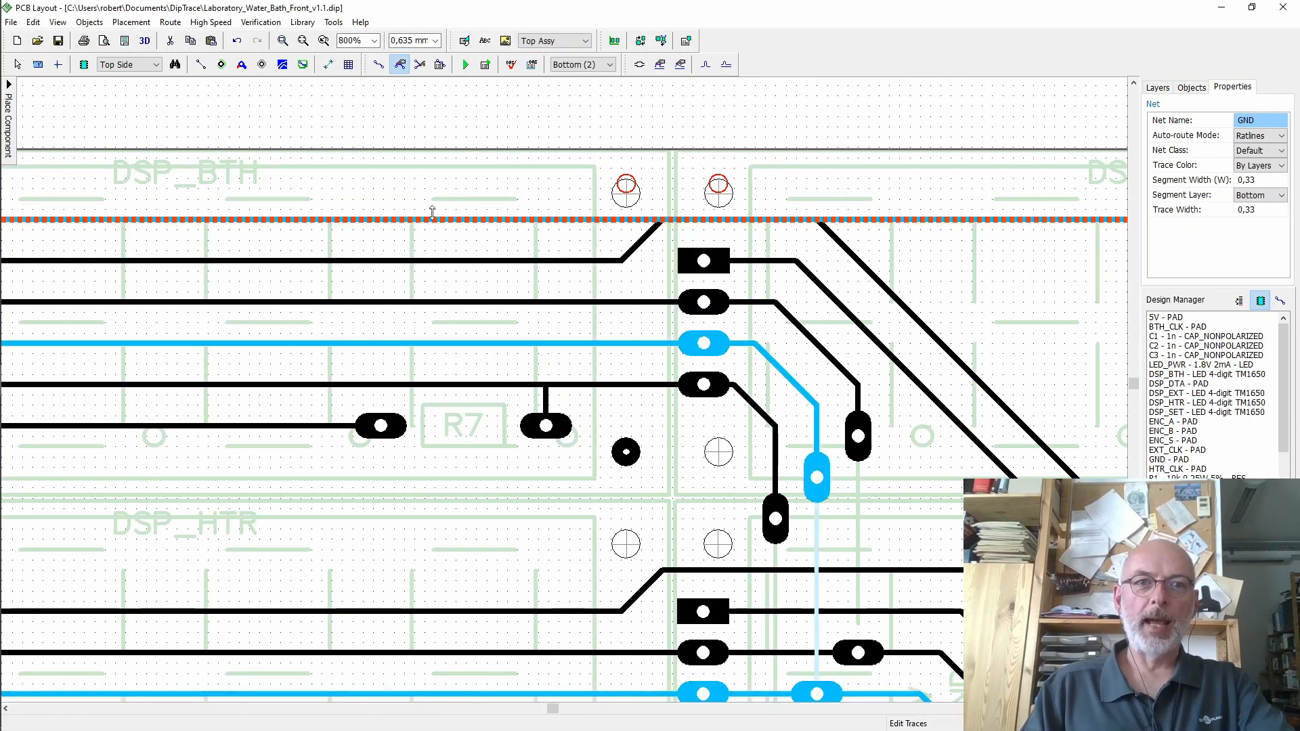
- Add two nodes to the GND trace above DSP_BTH with Free Trace Editing, and move the second up diagonally, away from the neighbouring trace
left_click(420, 68)
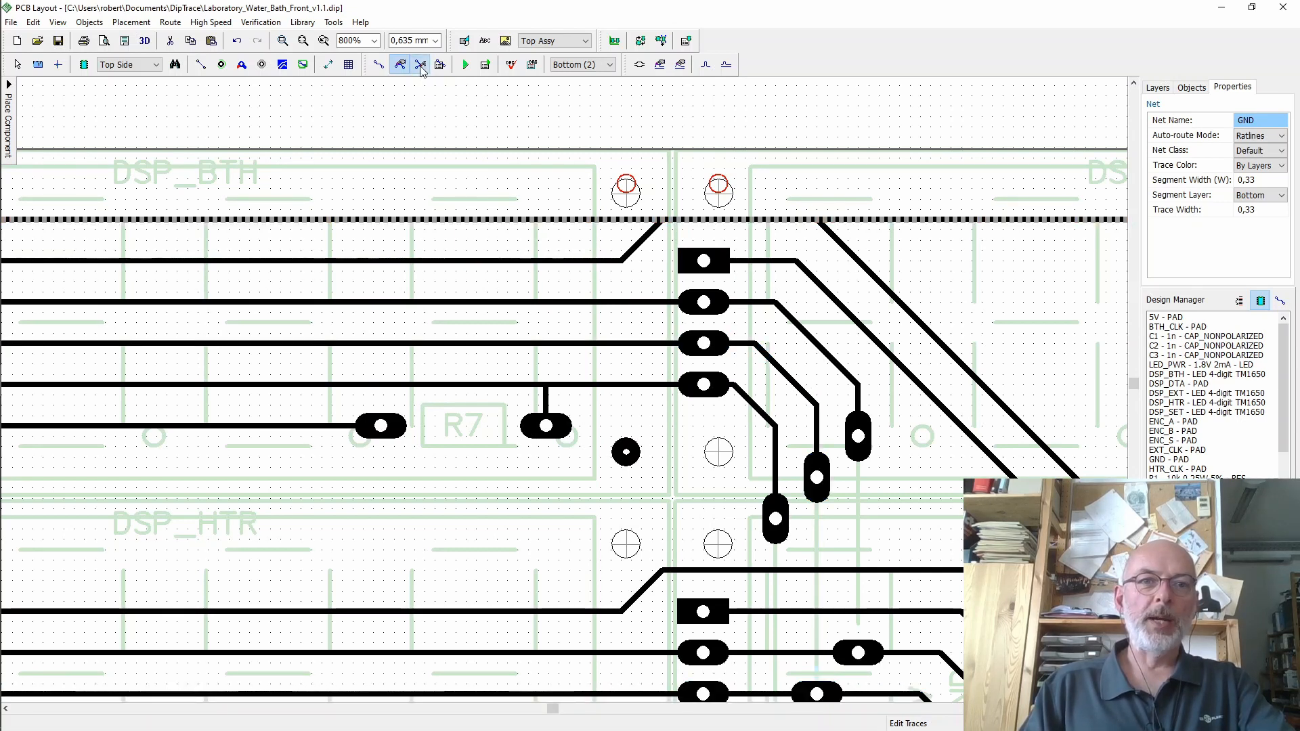
right_click(512, 220)
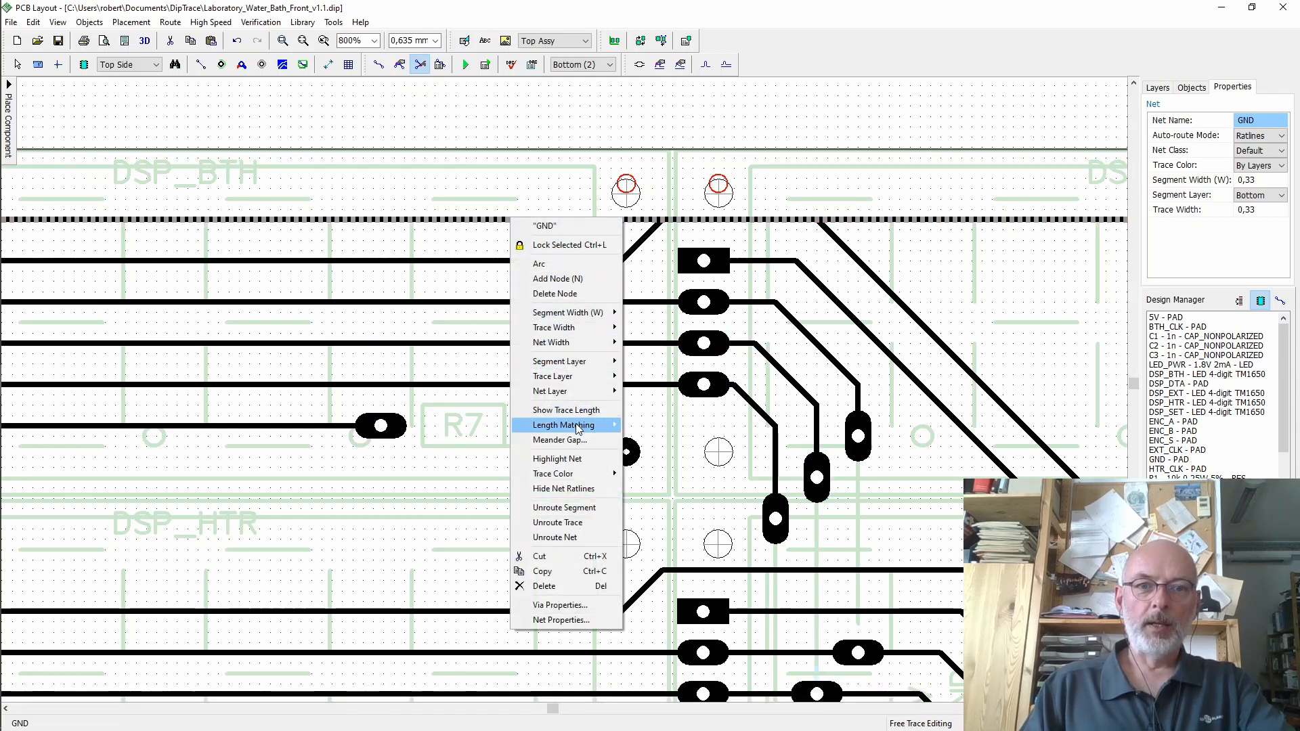
left_click(569, 263)
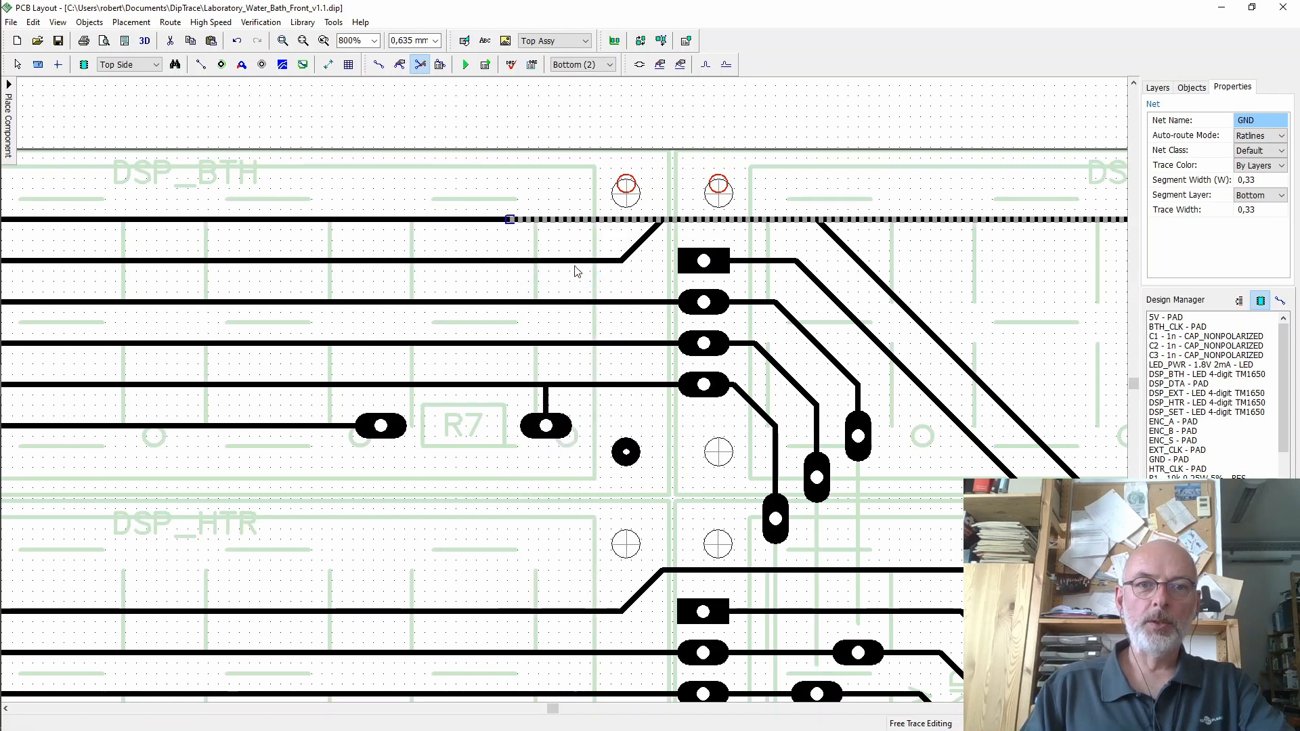
right_click(584, 223)
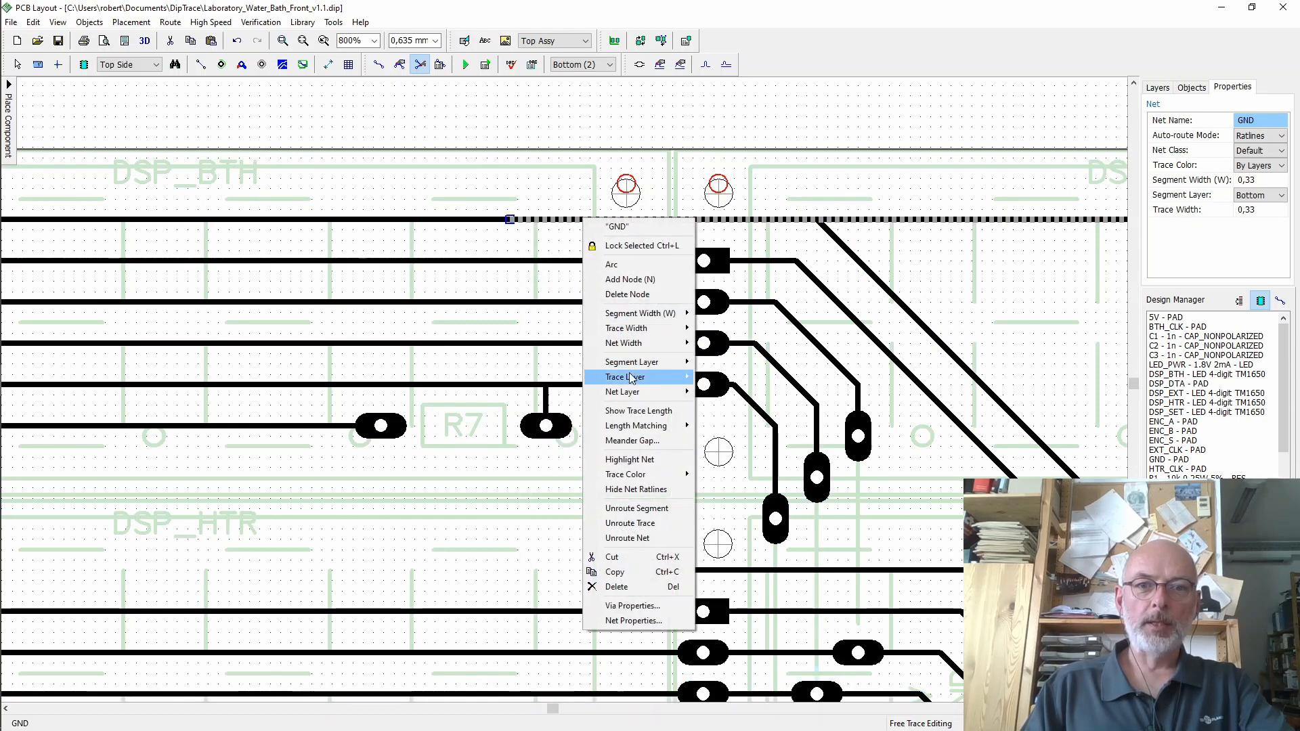
left_click(630, 279)
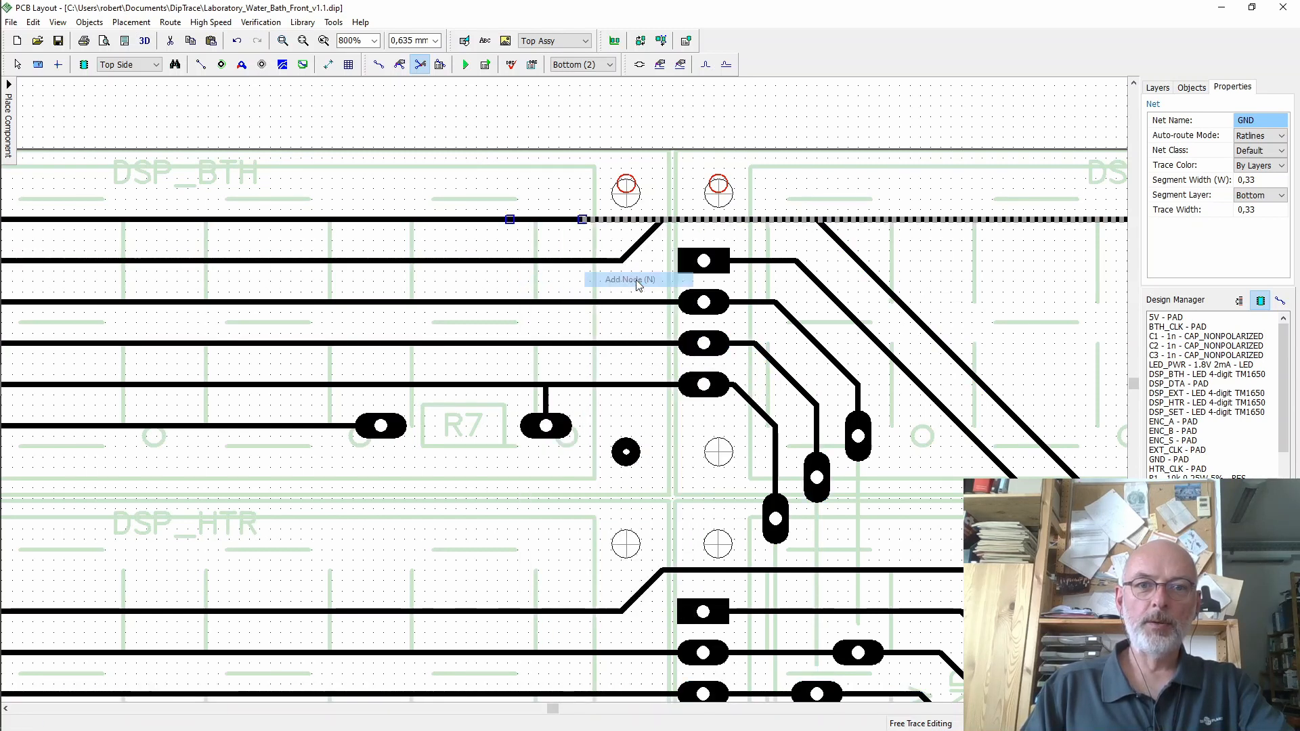
mouse_move(582, 220)
left_mouse_down()
mouse_move(565, 182)
mouse_move(548, 180)
left_mouse_up()
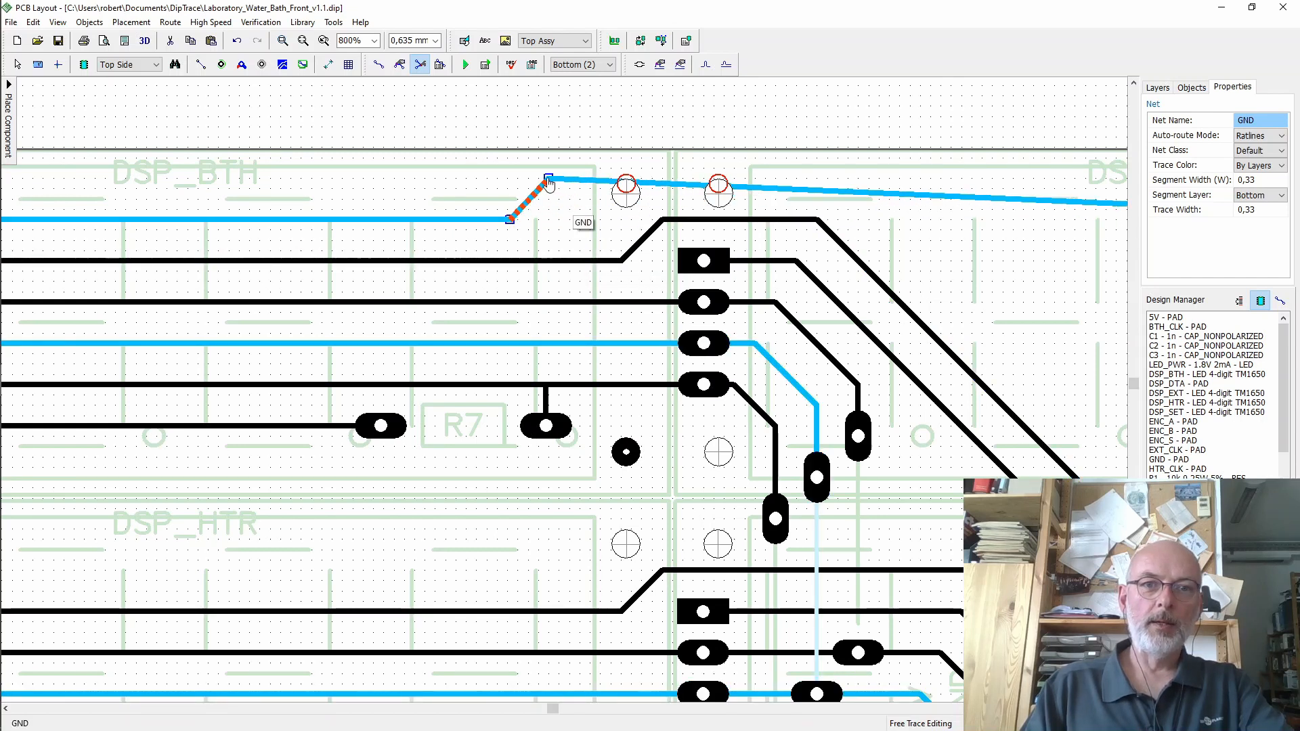
left_click(574, 210)
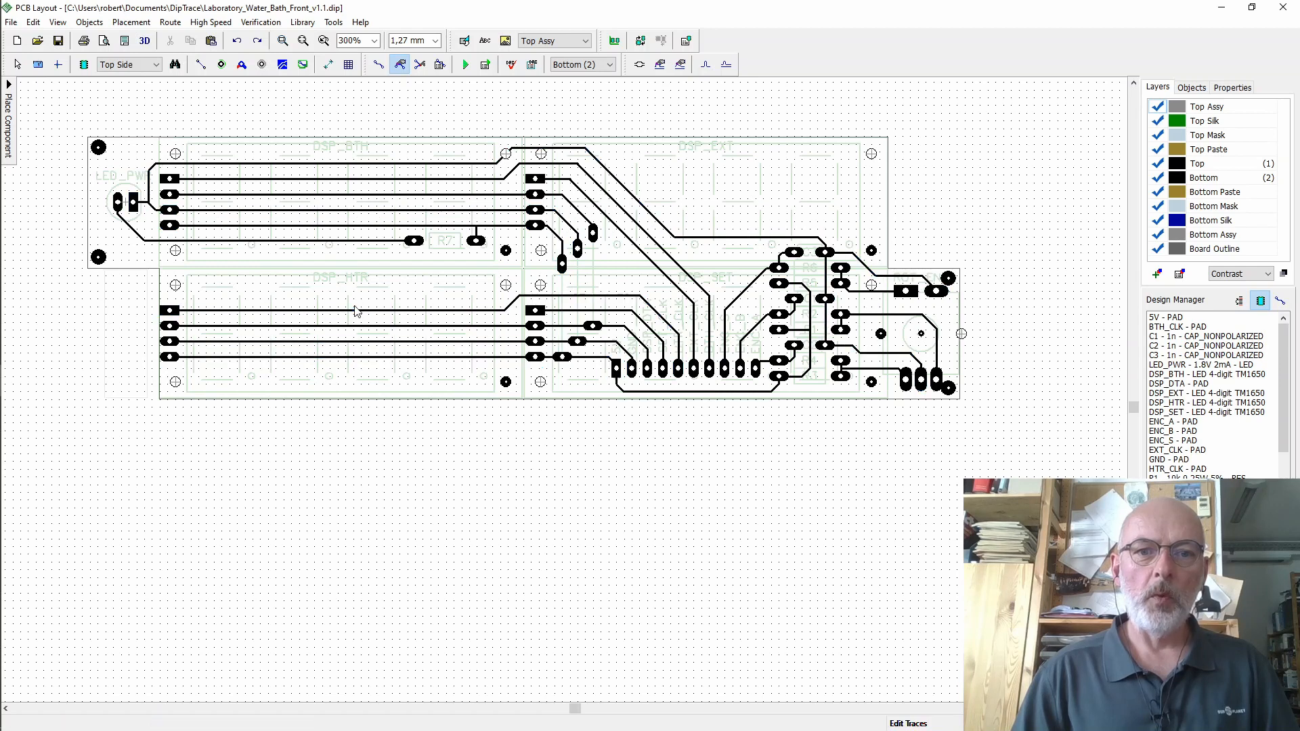
- Open the custom net width setting for the GND net and clear the decimals of its width
left_click(332, 163)
right_click(332, 164)
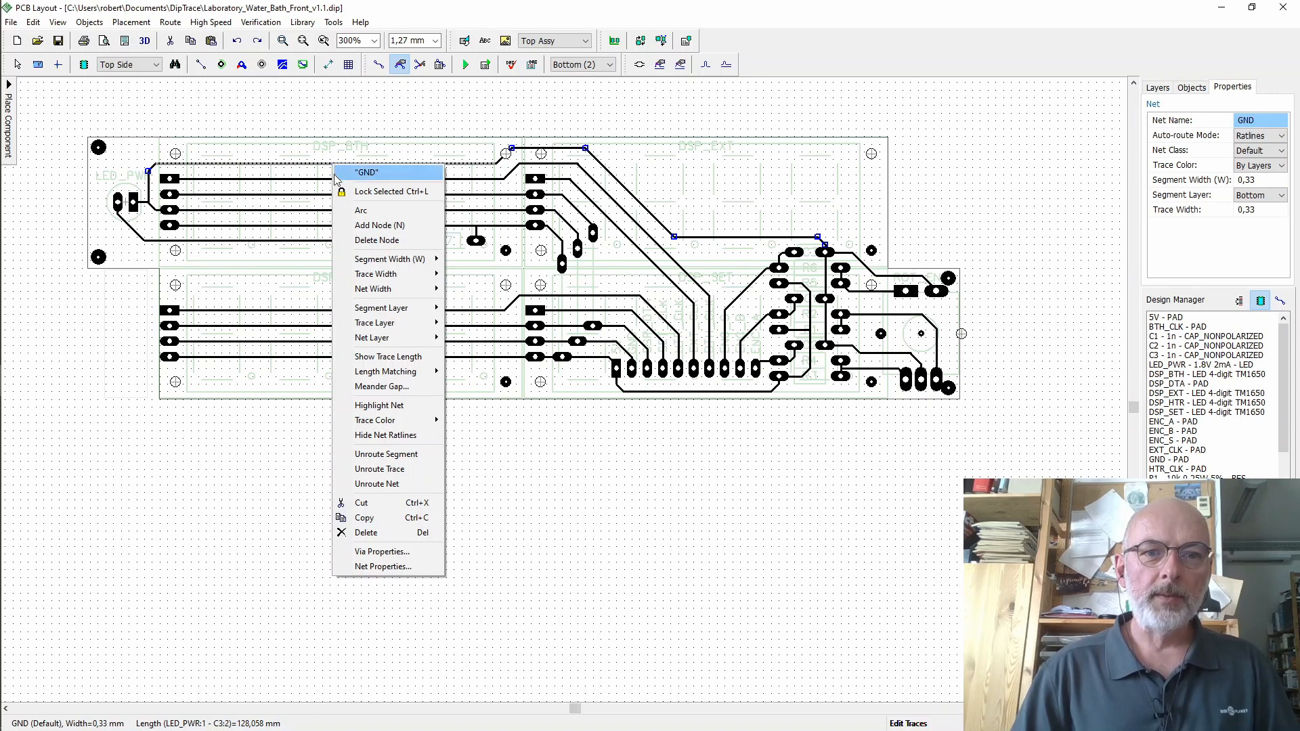
mouse_move(375, 278)
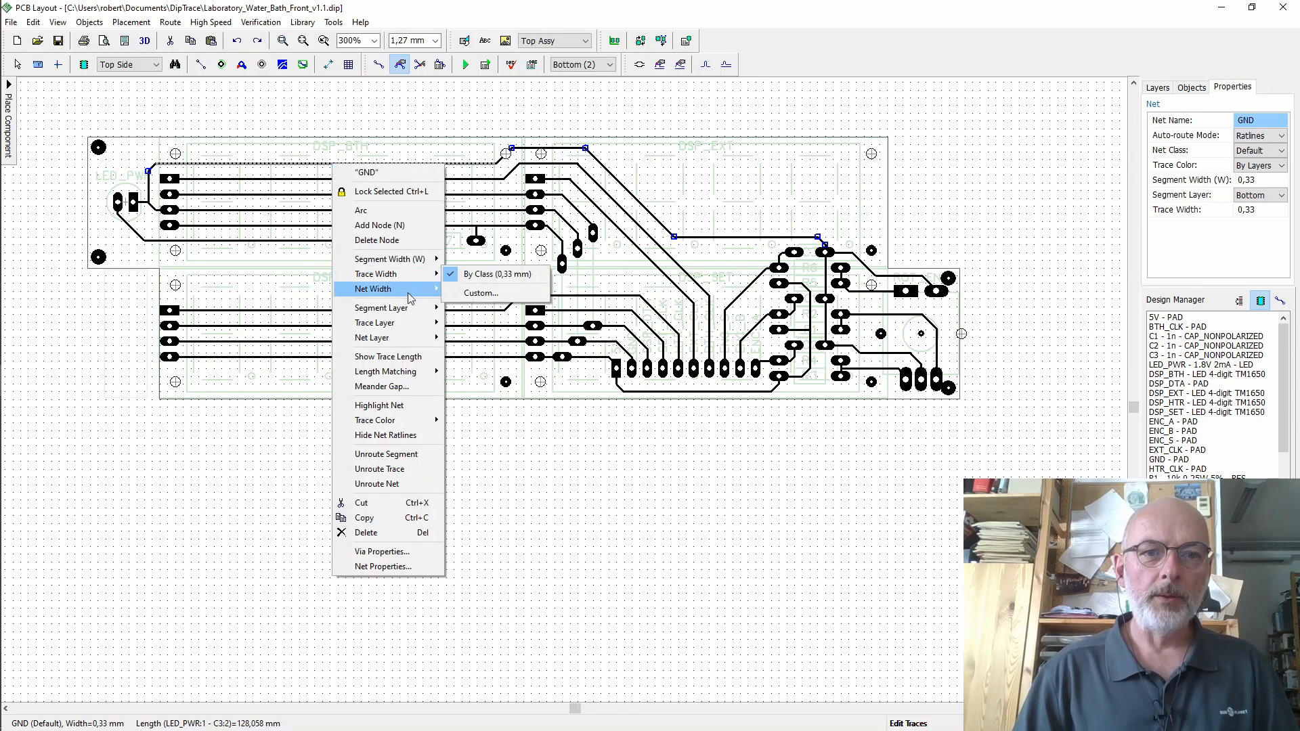
mouse_move(413, 262)
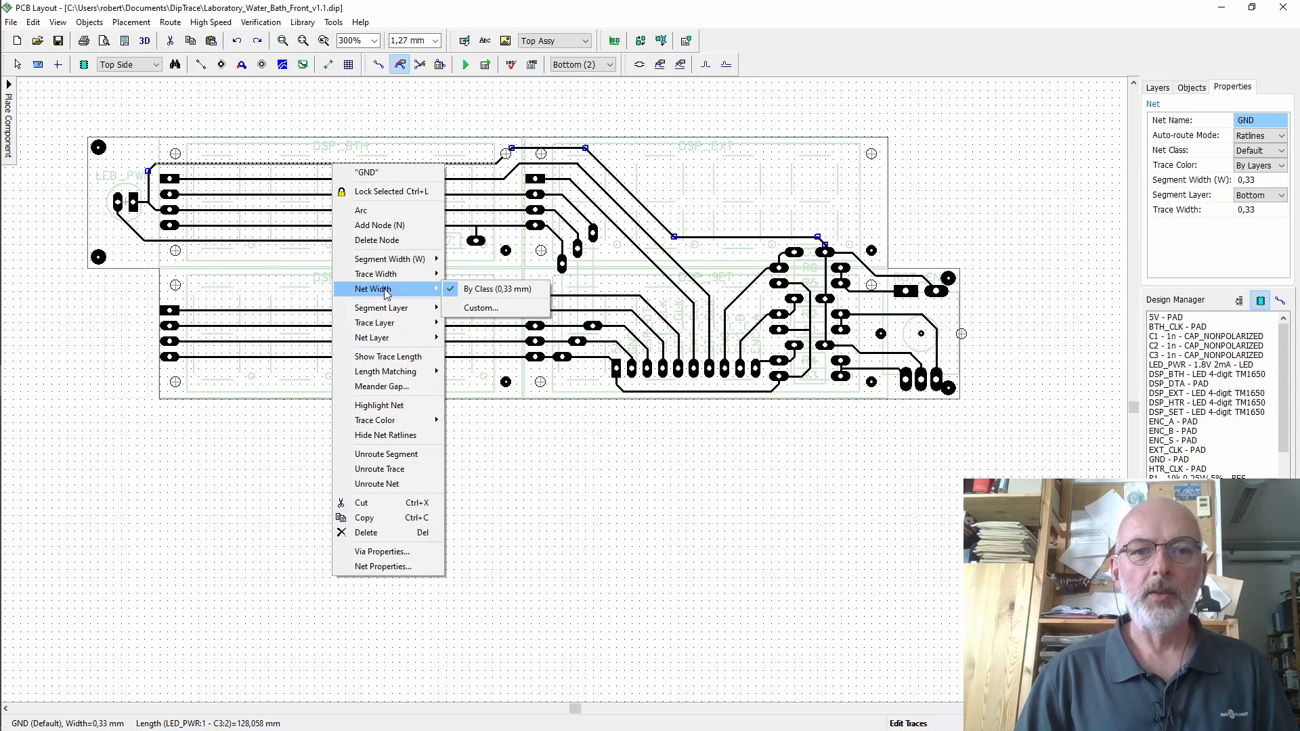
left_click(480, 309)
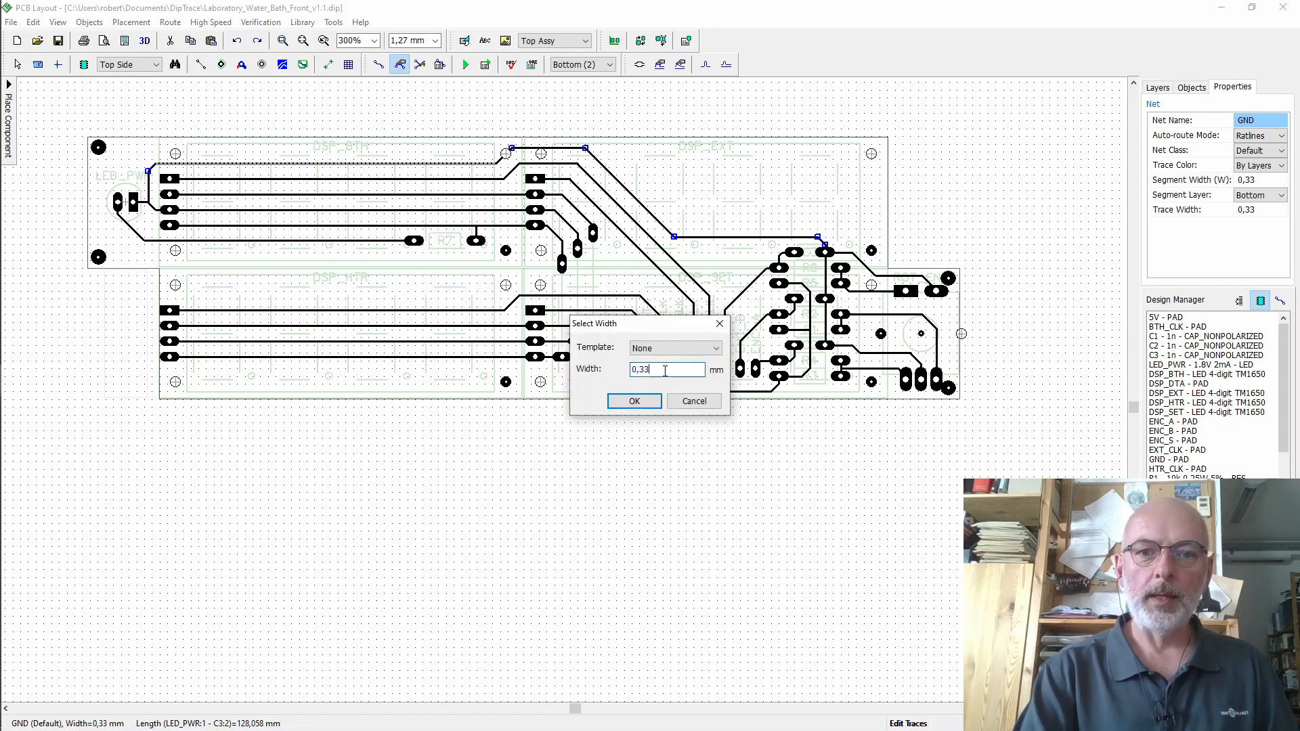
key("BackSpace")
key("BackSpace")
key("BackSpace")
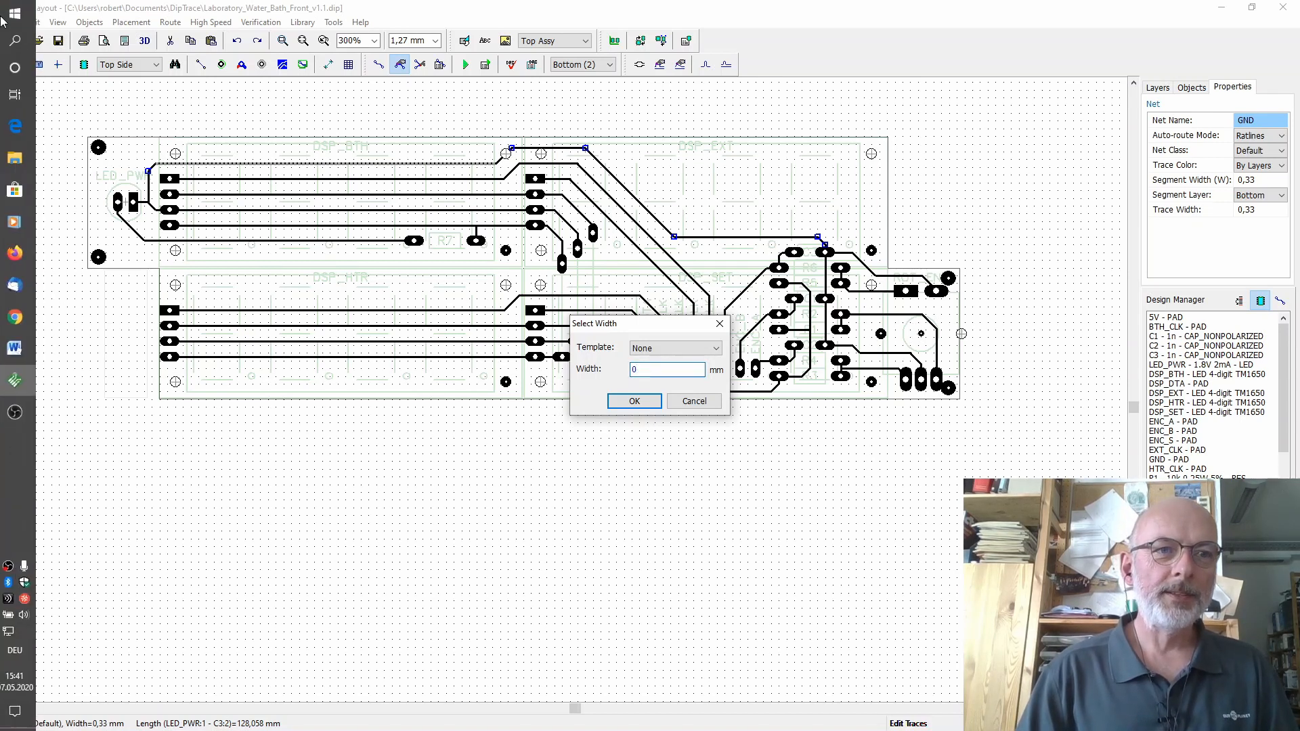
- Calculate 2,54 ÷ 4 in the calculator to get the net width
left_click(22, 13)
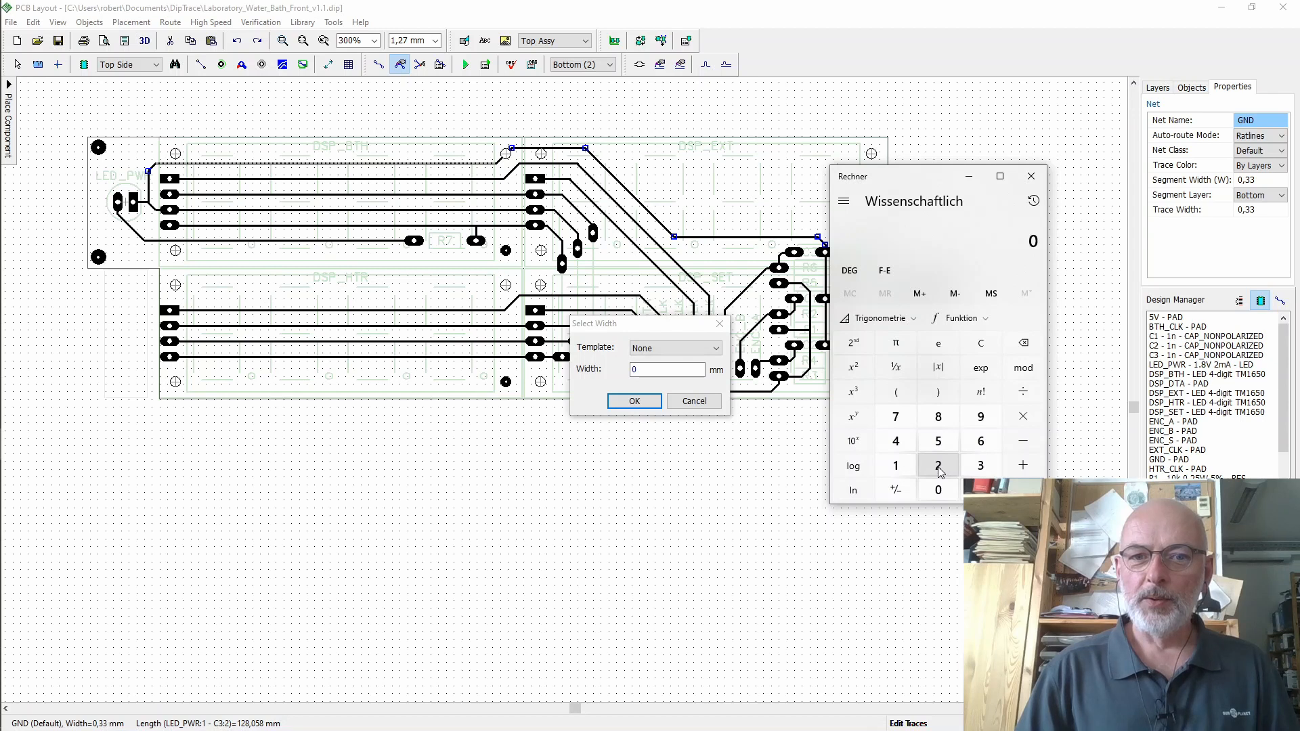
left_click(939, 472)
left_click(981, 490)
left_click(938, 441)
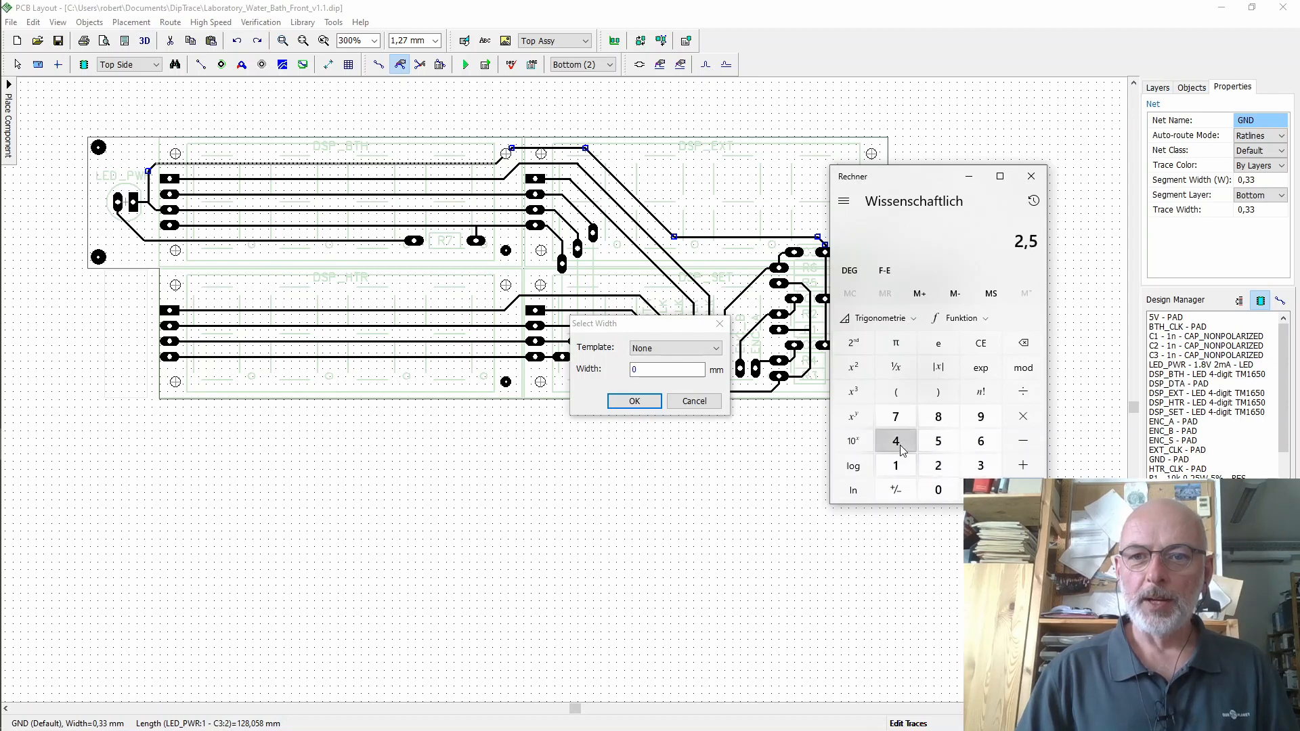
left_click(901, 447)
left_click(1023, 392)
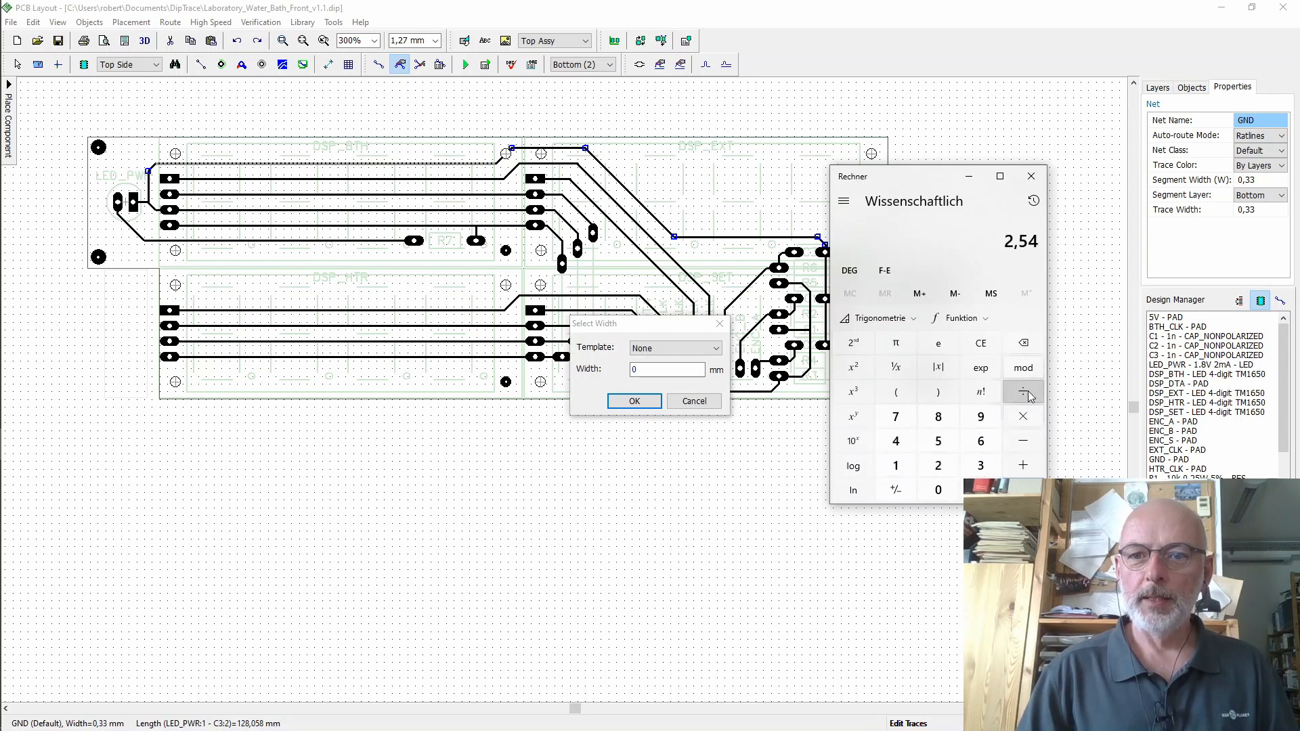
left_click(896, 441)
left_click(1024, 490)
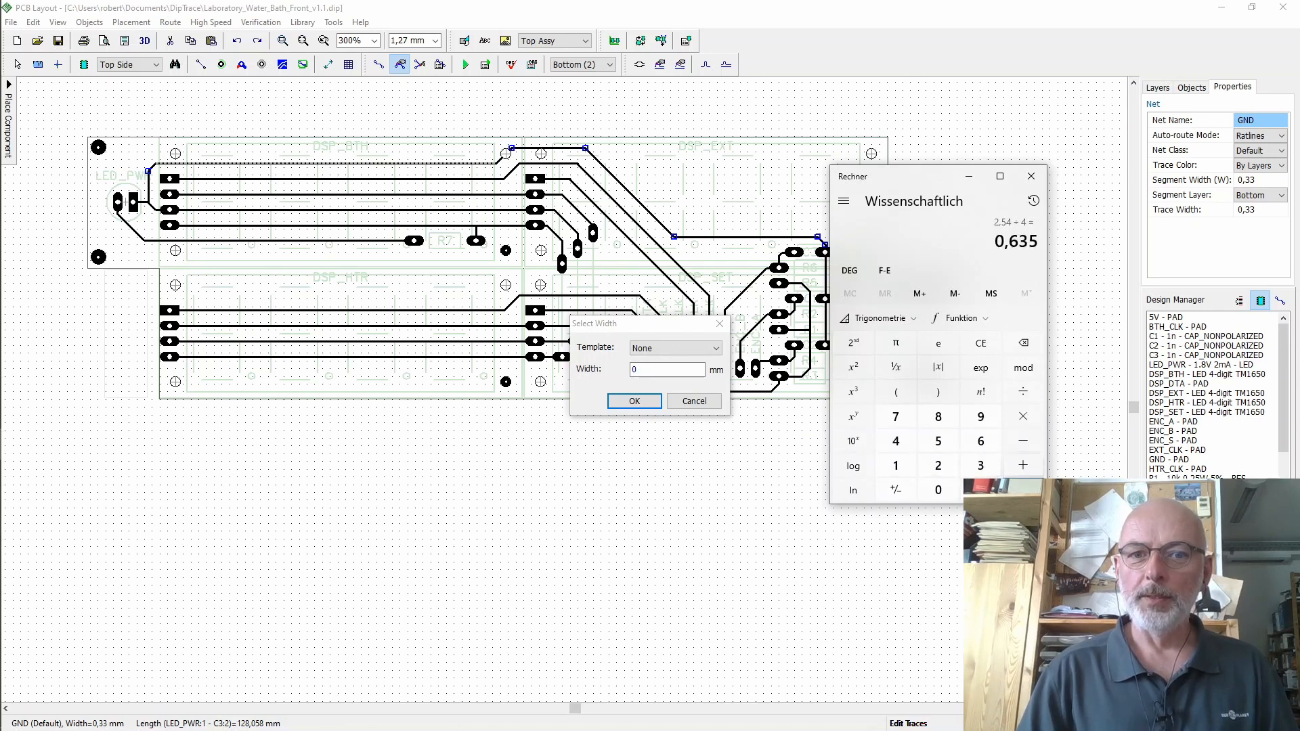
- Switch back to PCB Layout and set the GND net's width to 0,635 mm
double_click(641, 370)
type("0,635")
left_click(634, 401)
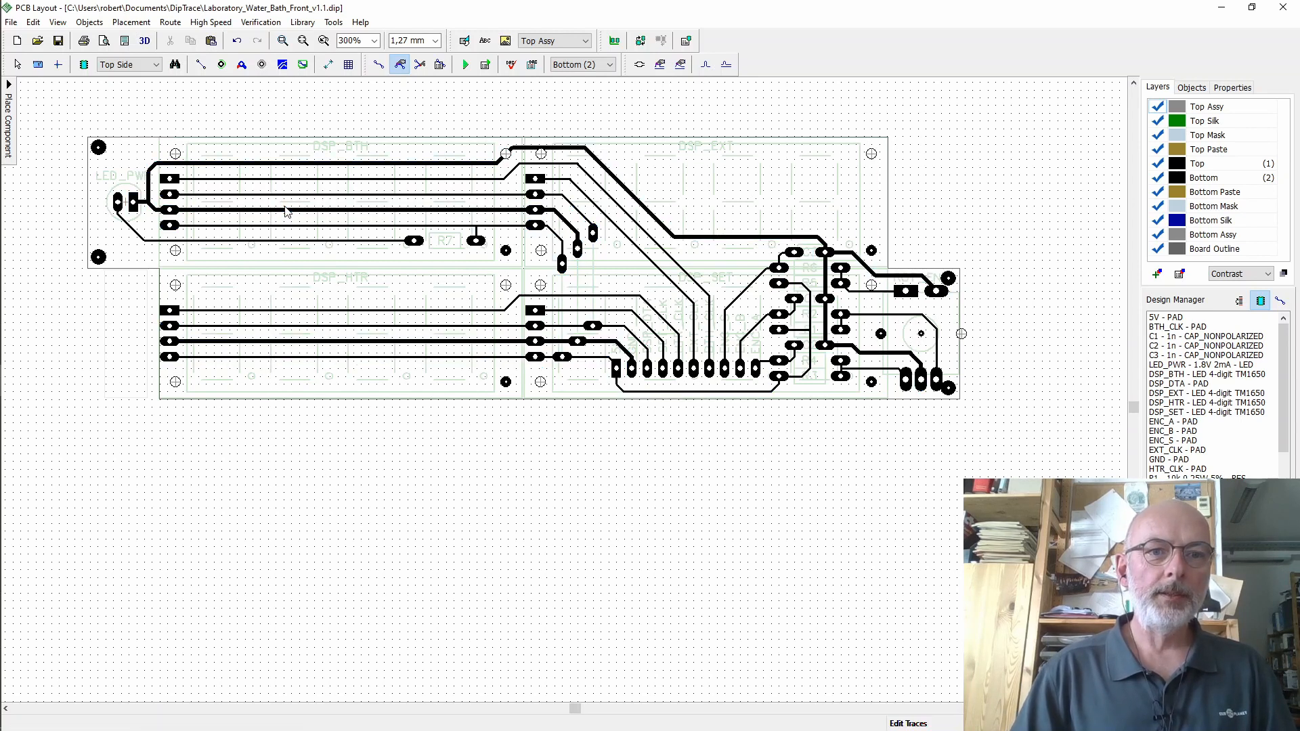
- Set a custom trace width of 1,27 mm for the GND trace between DSP_BTH pin 3 and DSP_EXT pin 3
mouse_move(285, 209)
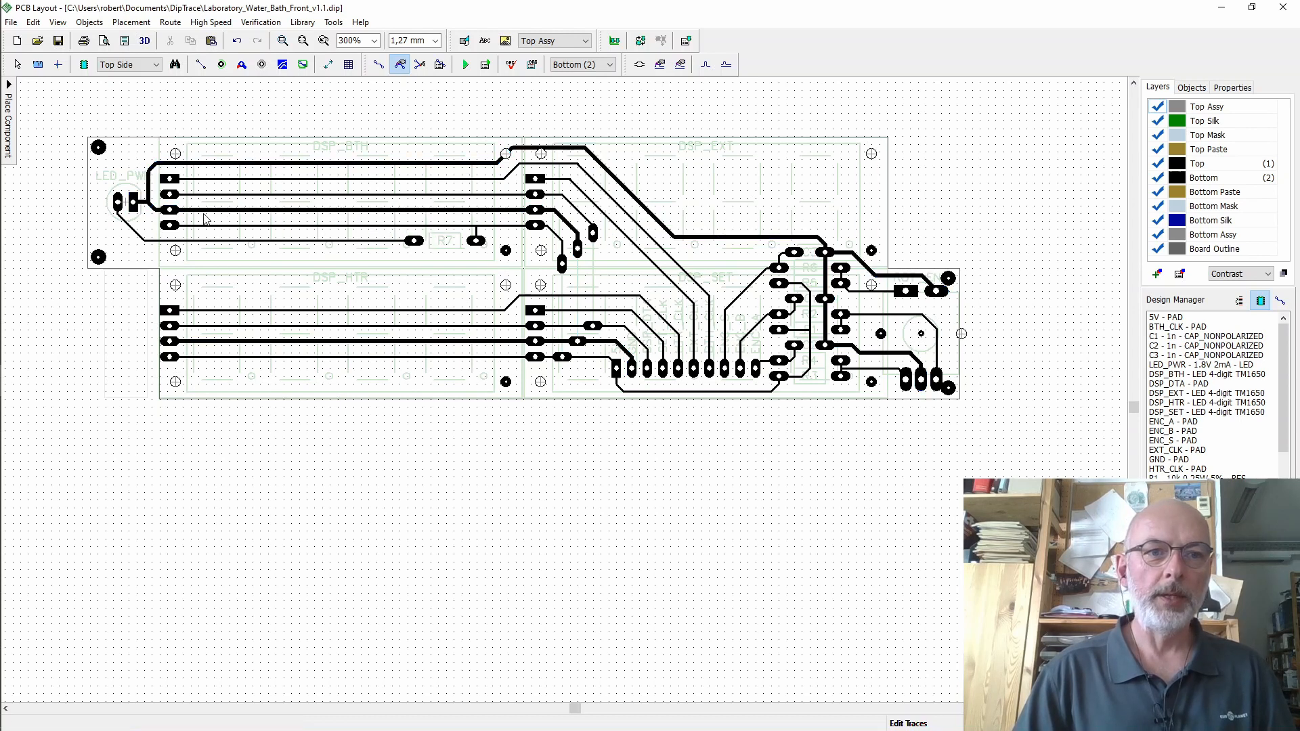
right_click(264, 214)
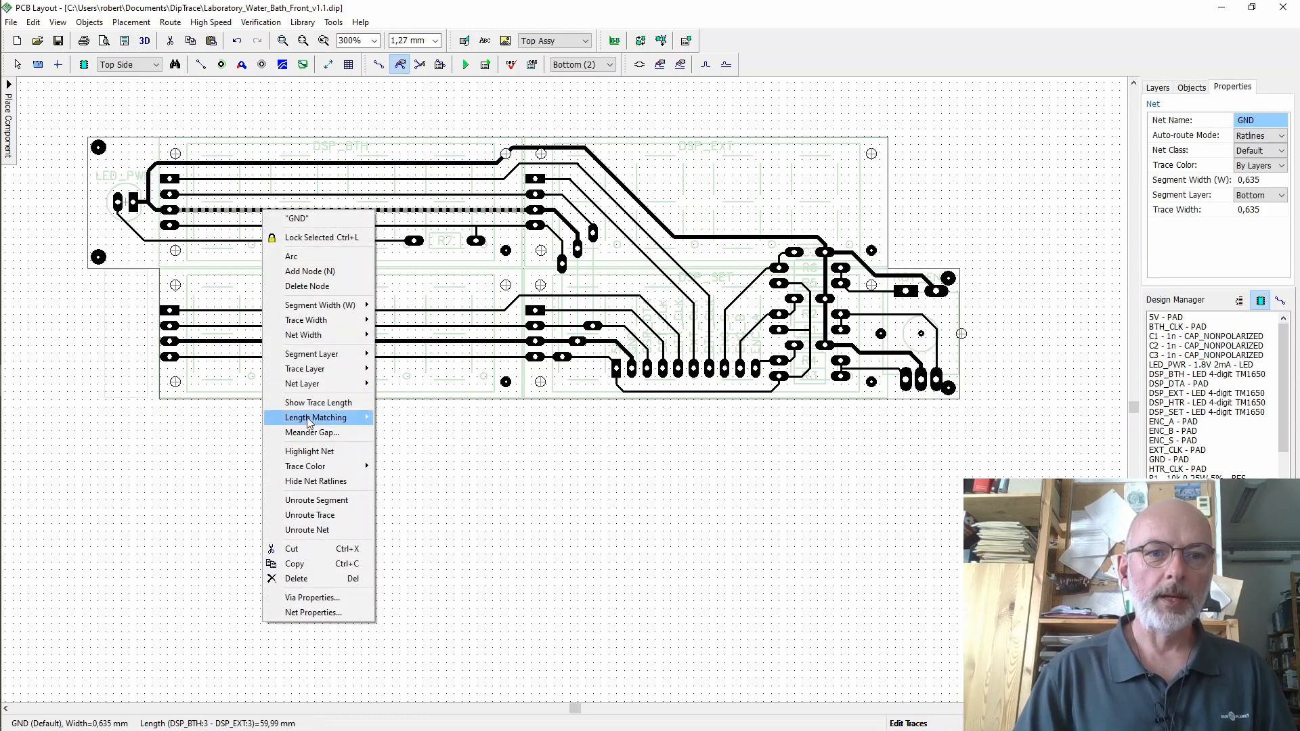
mouse_move(327, 334)
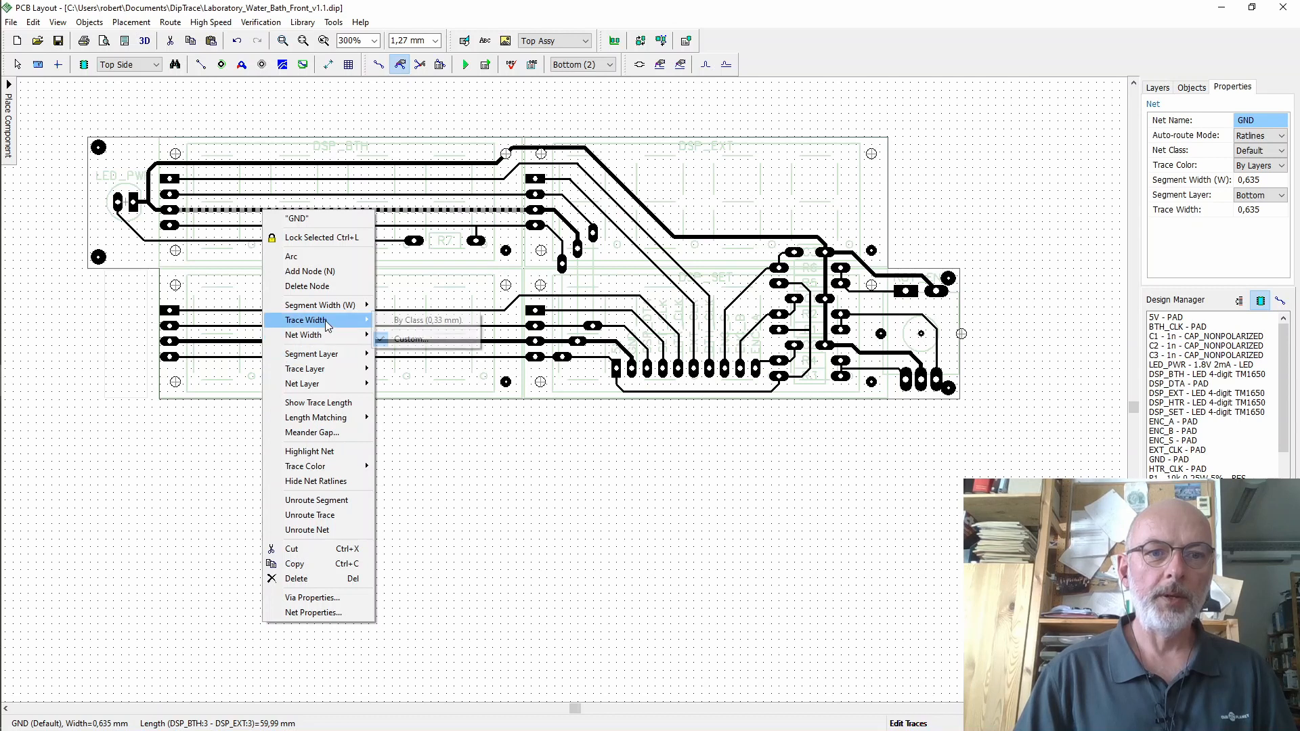
left_click(416, 342)
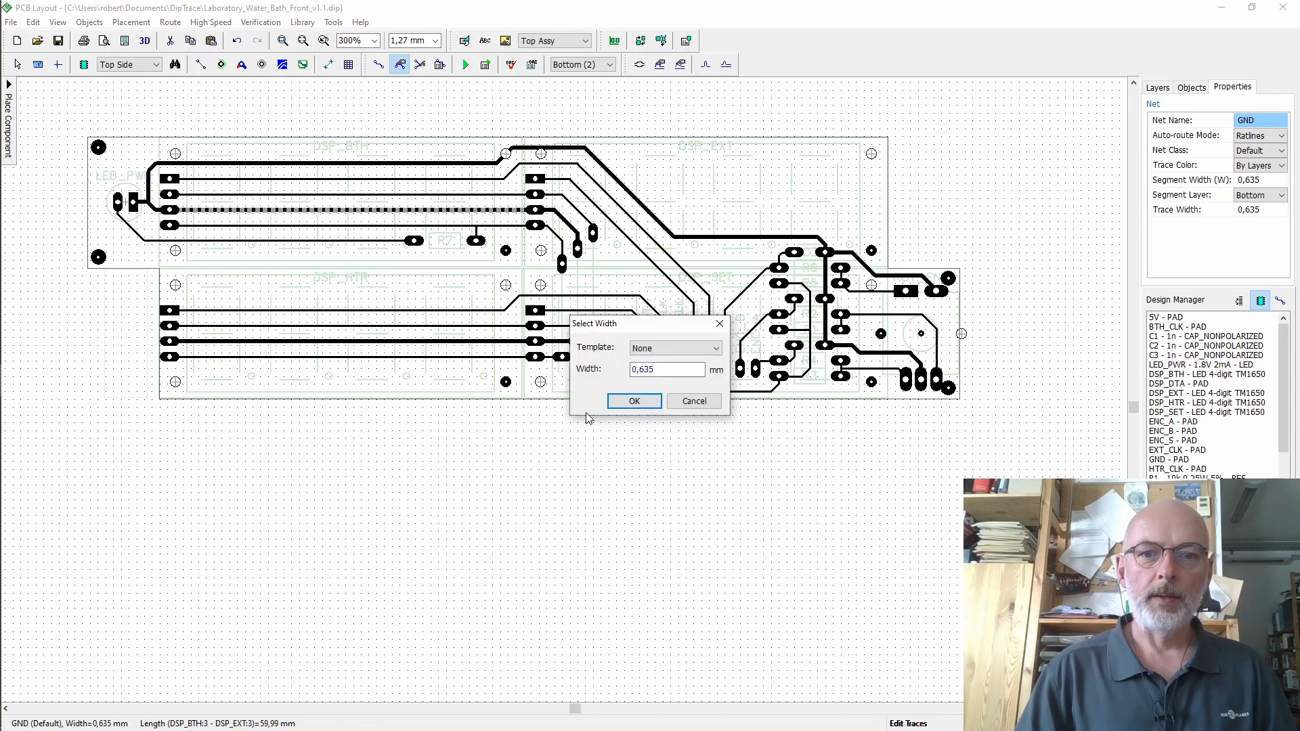
left_click(665, 370)
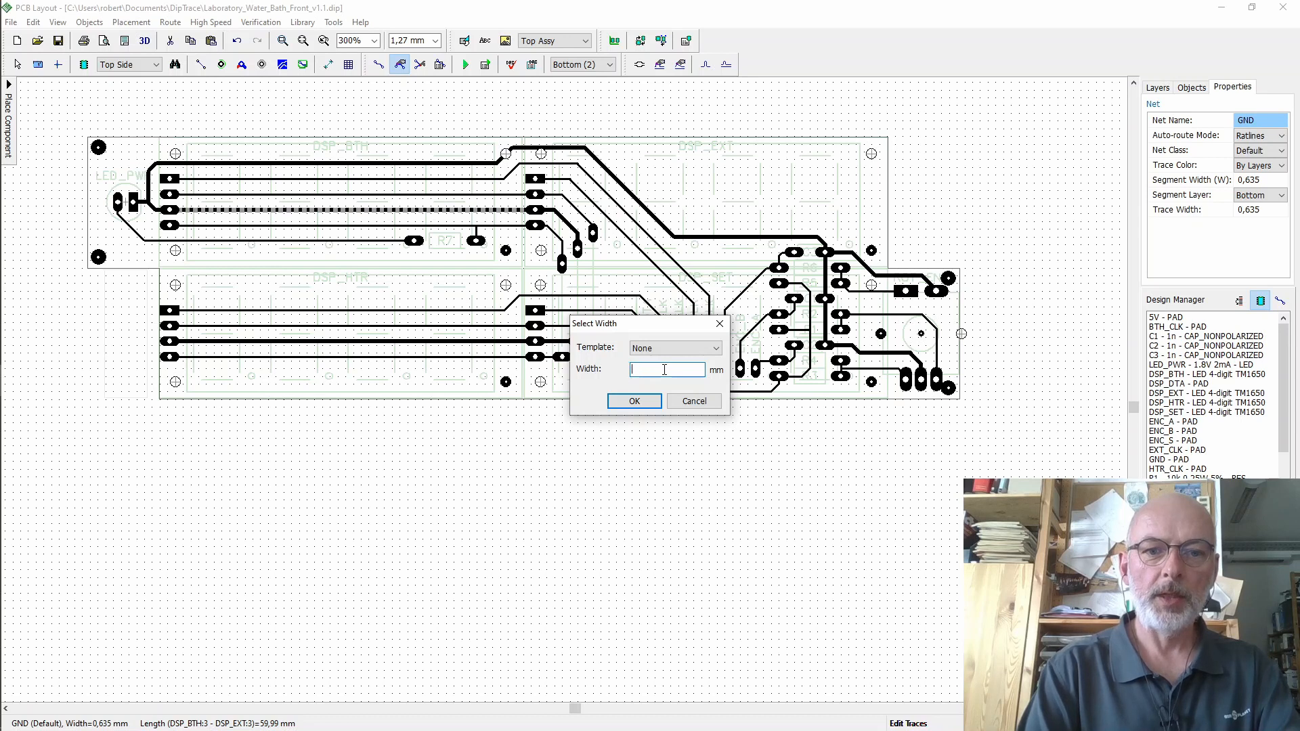
type("1,27")
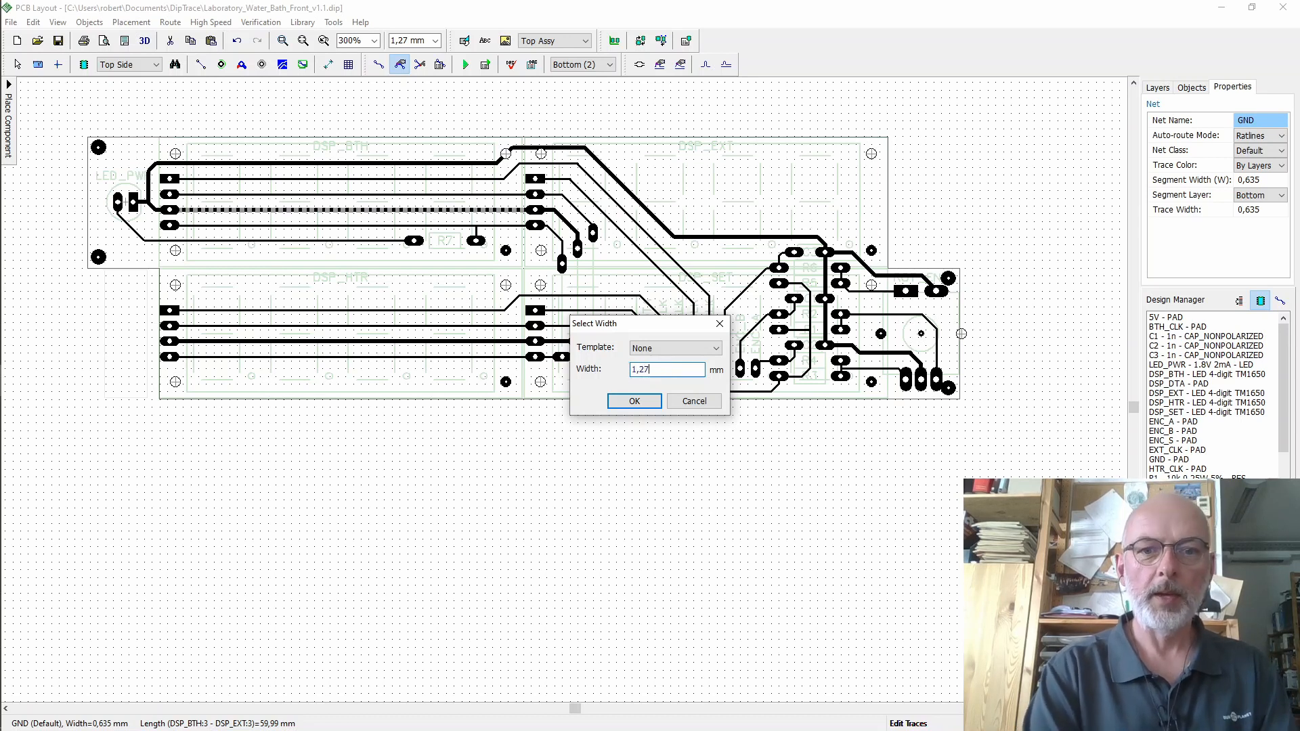
left_click(634, 402)
left_click(560, 464)
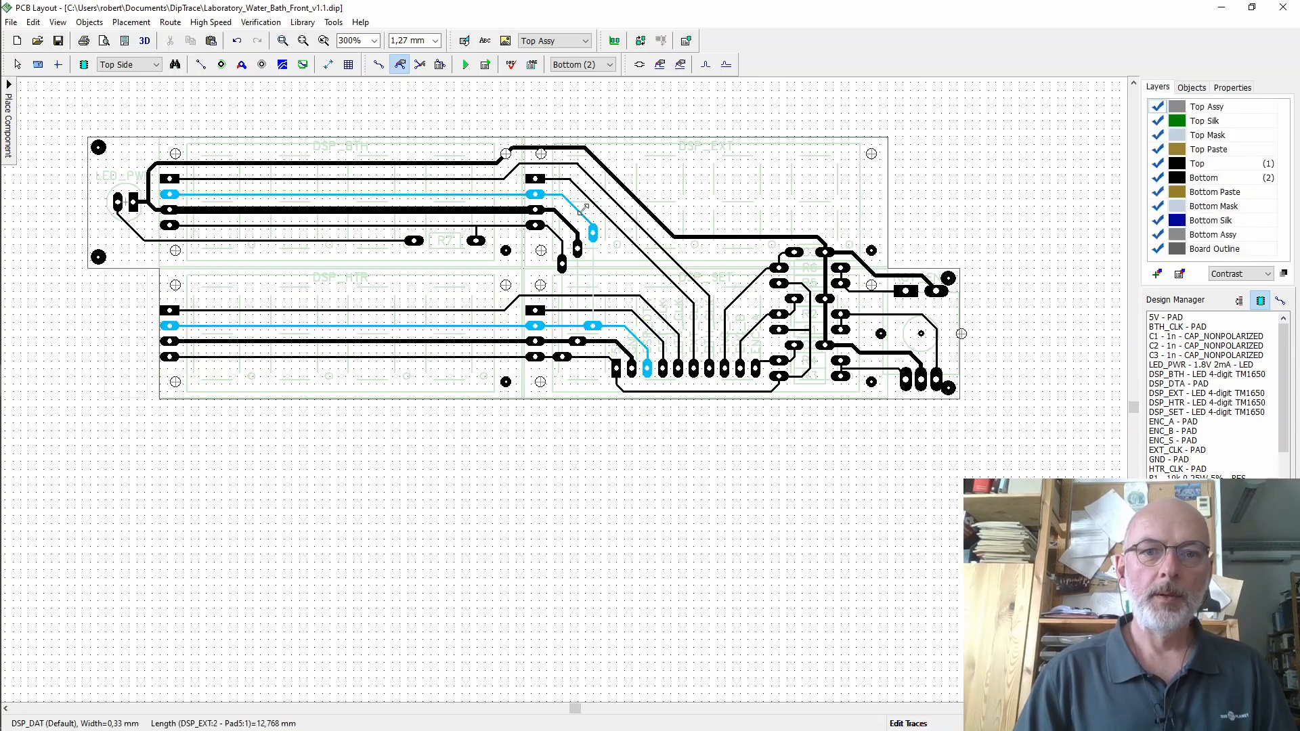
- Set a custom trace width of 1,27 mm for the GND trace from DSP_EXT pin 3 to its jumper pad
right_click(565, 223)
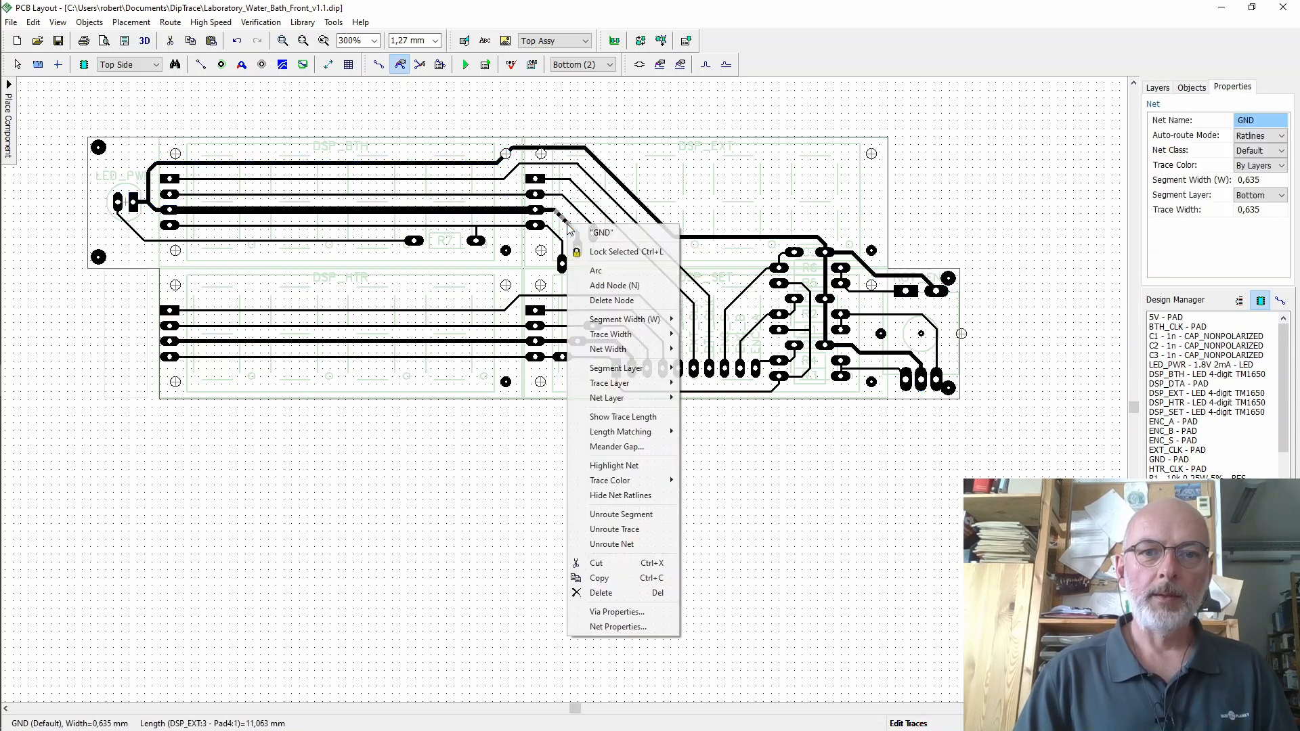
left_click(611, 334)
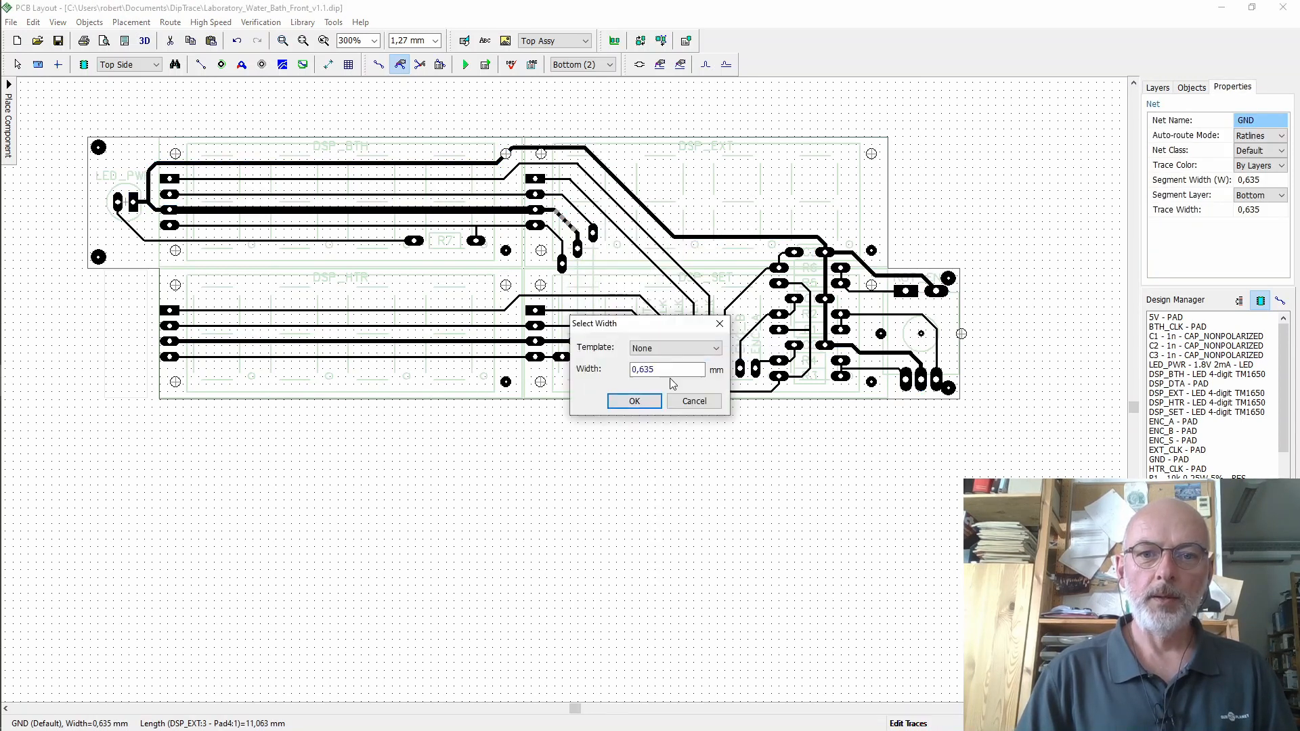
left_click(636, 402)
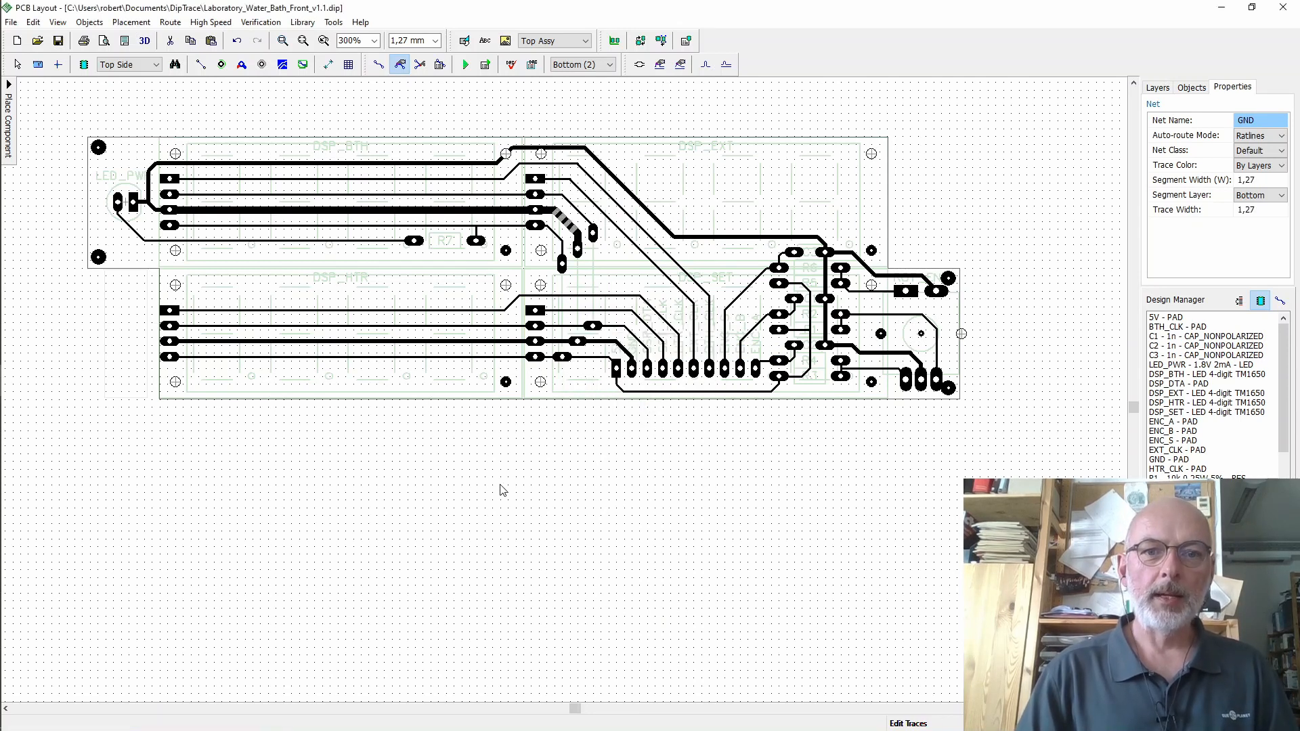
left_click(494, 457)
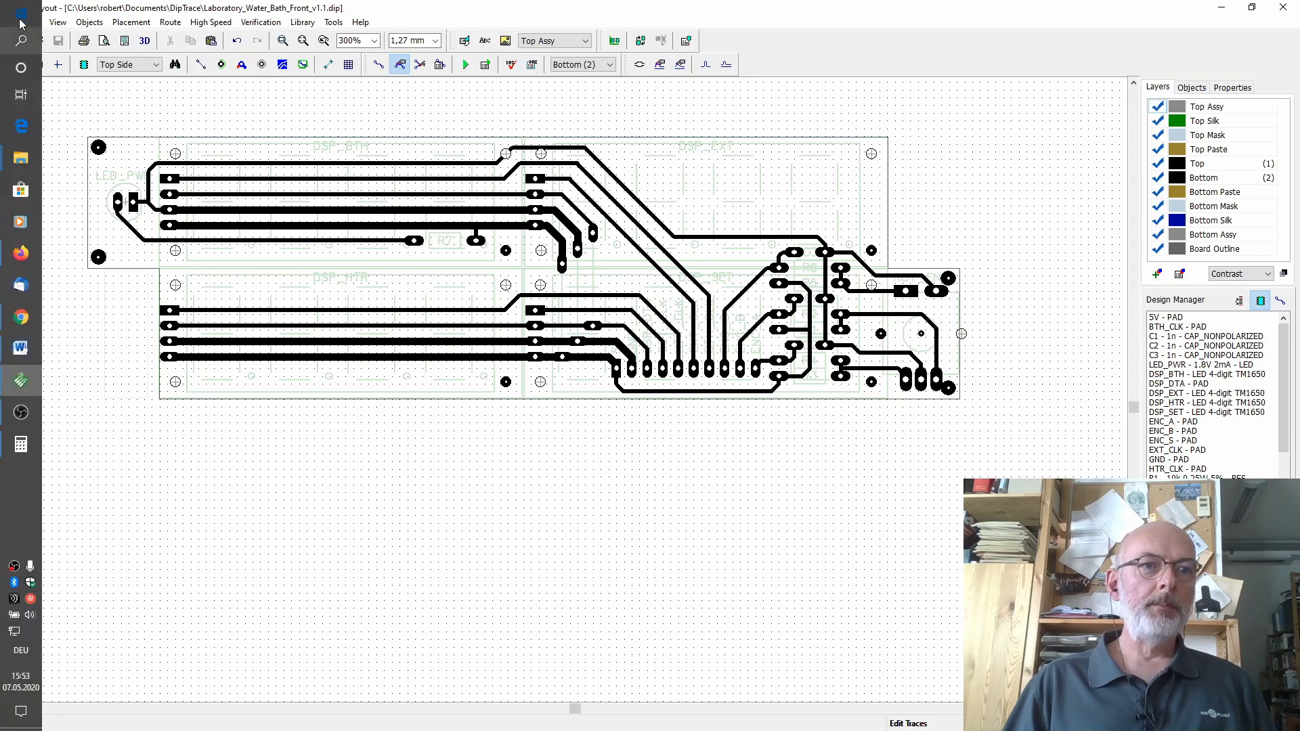
- Open the recent layout Electronic_Load_V1.dip in a second PCB Layout window and make Bottom (2) the active layer
left_click(21, 14)
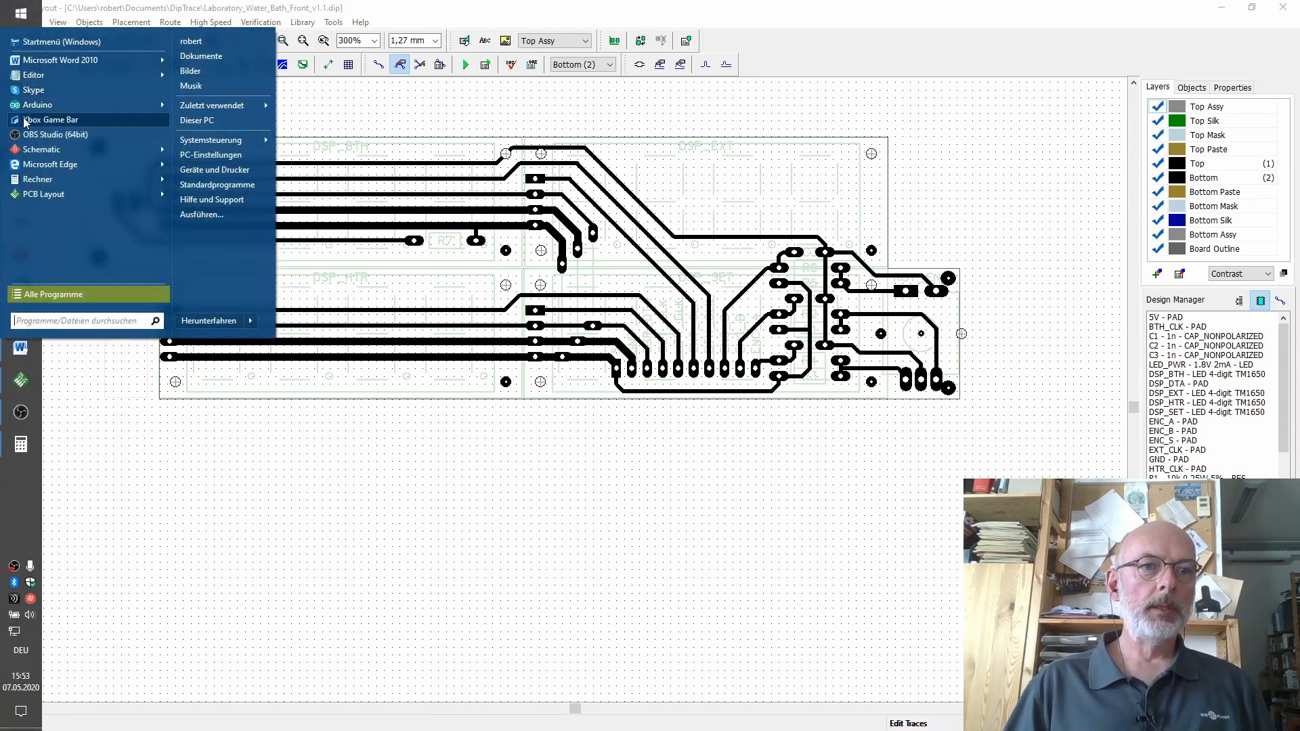
mouse_move(100, 201)
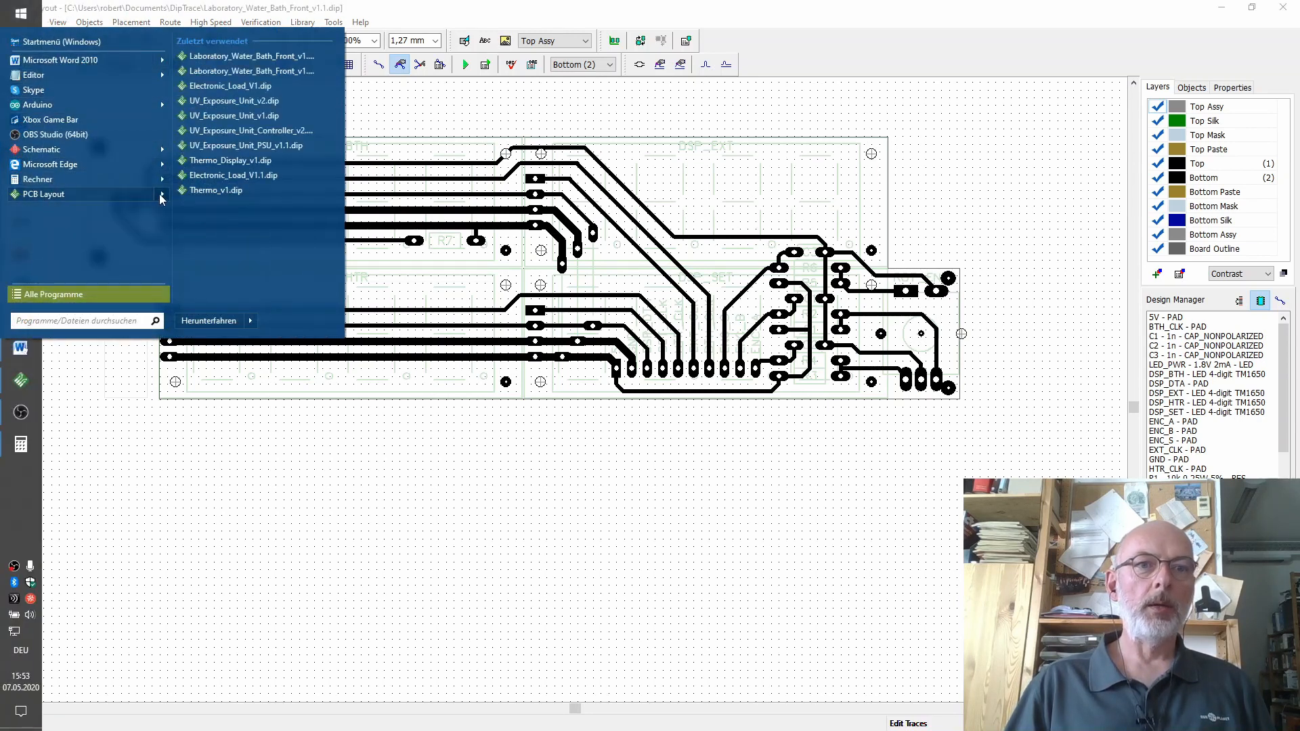
left_click(230, 86)
left_click(582, 64)
left_click(575, 85)
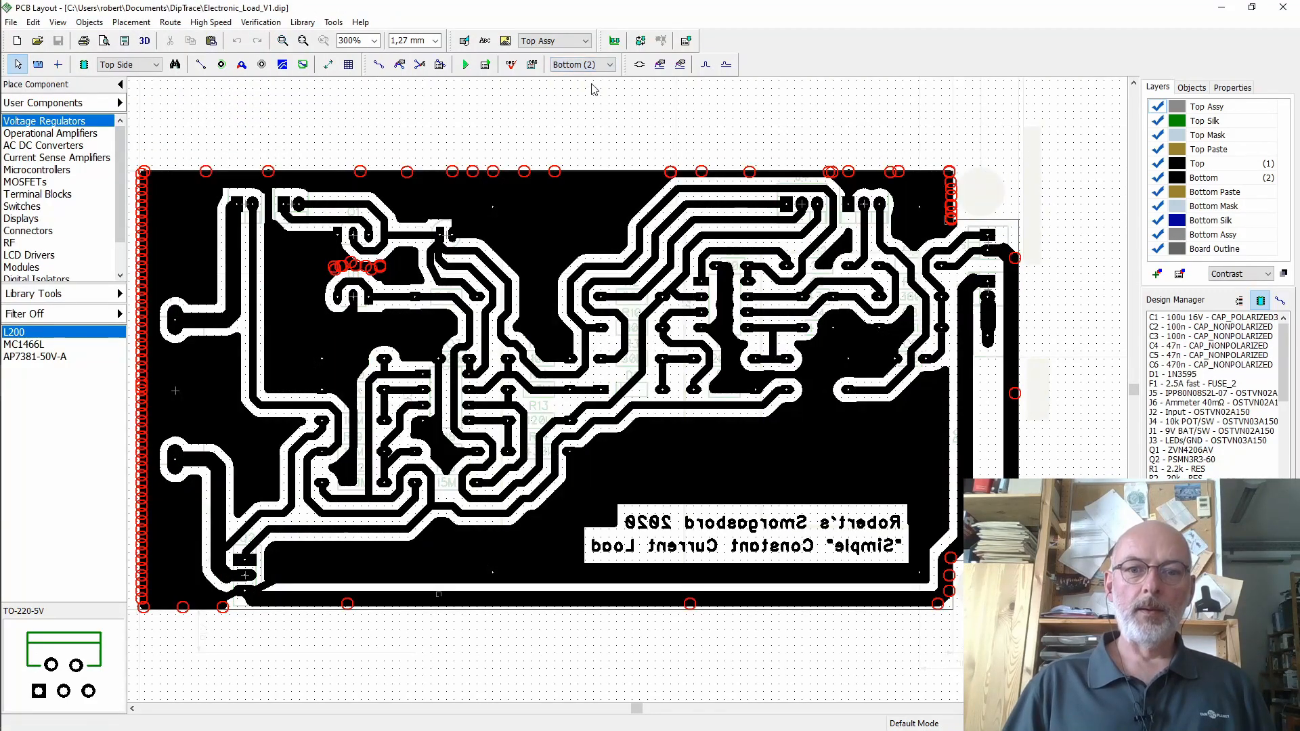
- Copy the two mirrored title lines from the Electronic Load board and paste them into the Laboratory_Water_Bath_Front_v1.1 layout
left_click(713, 530)
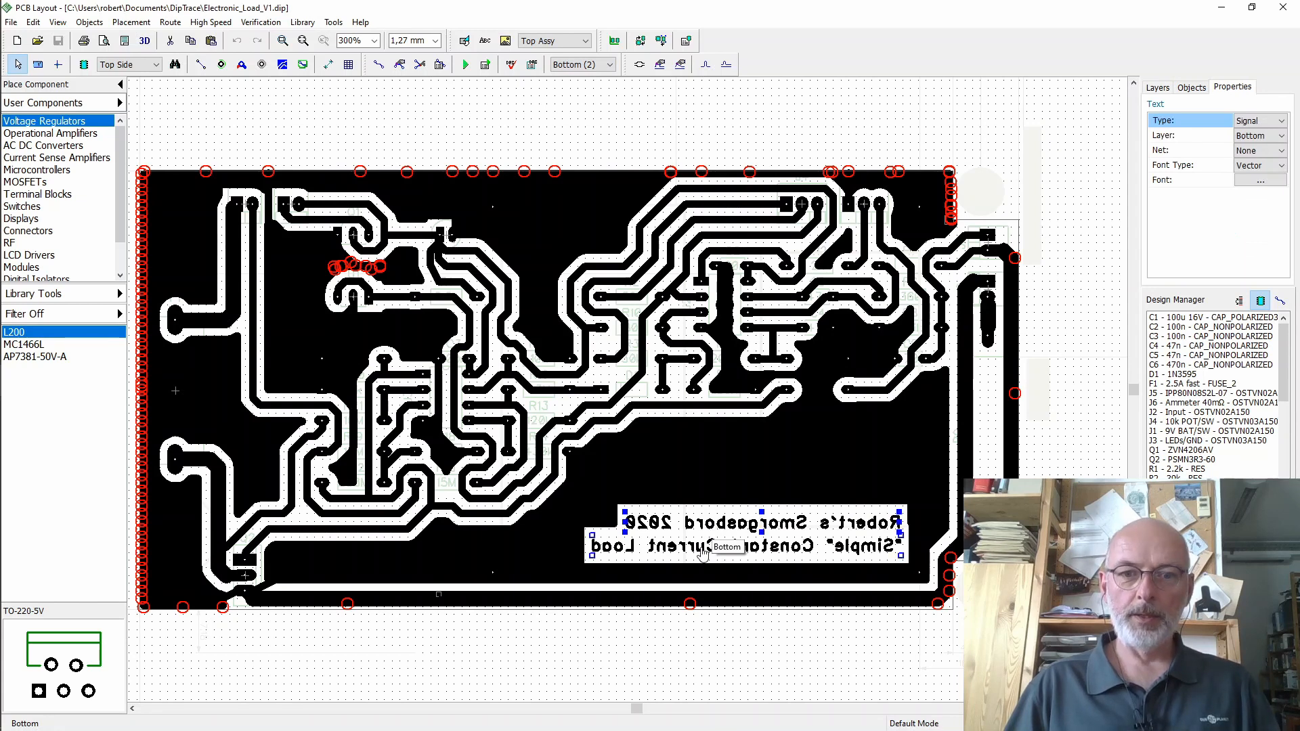
left_click(702, 549, "ctrl")
right_click(703, 549)
left_click(753, 453)
mouse_move(17, 444)
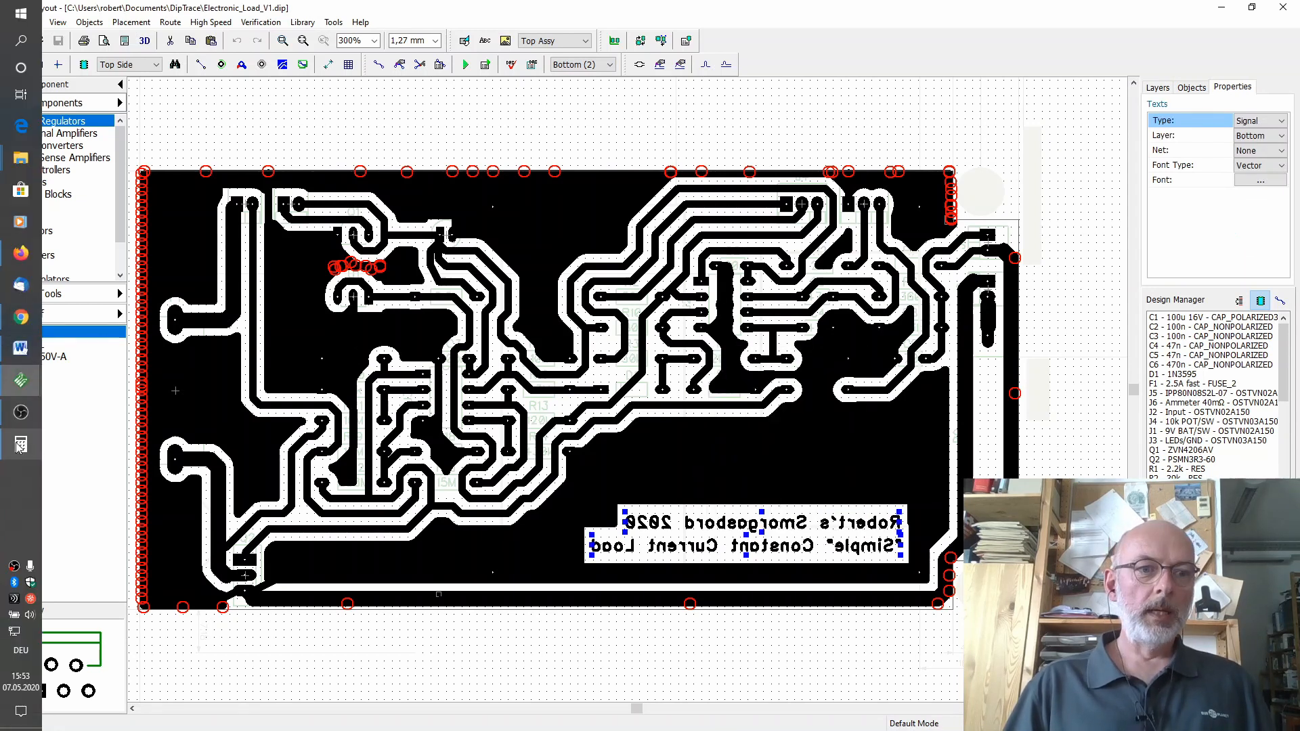
mouse_move(20, 381)
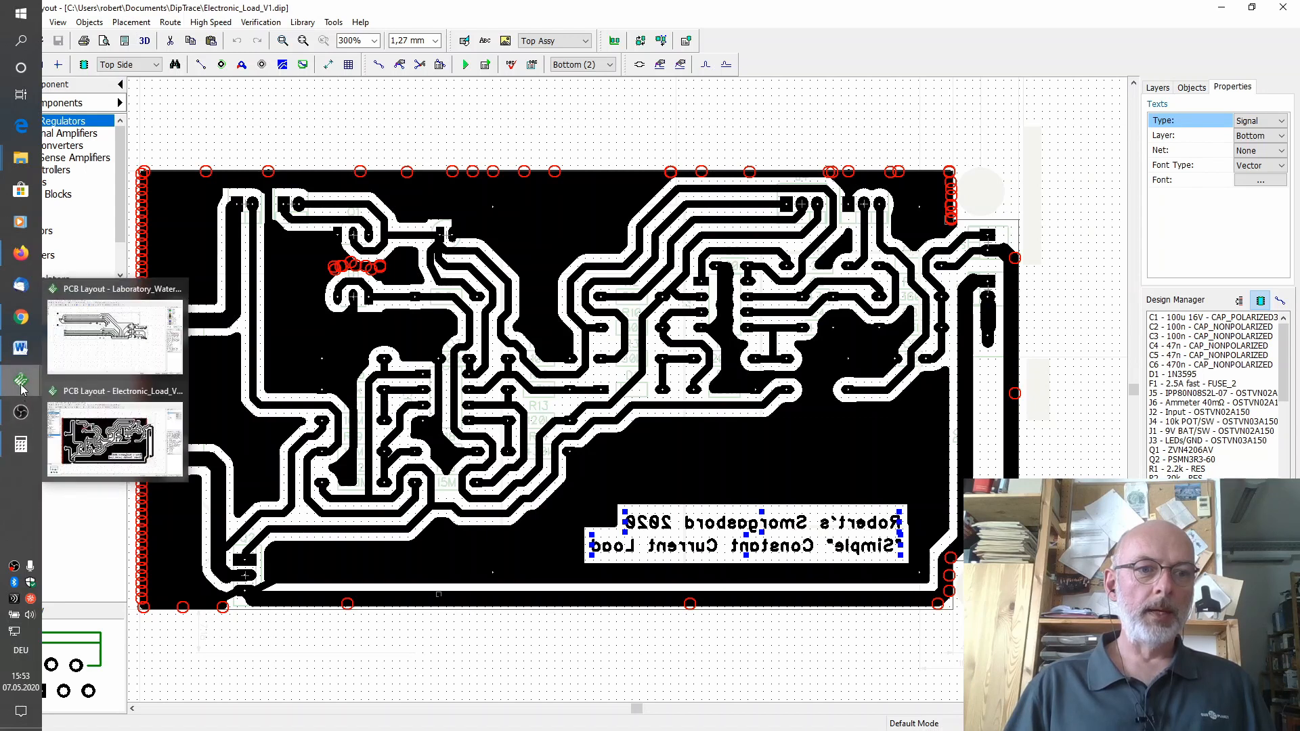
left_click(88, 371)
key("ctrl+v")
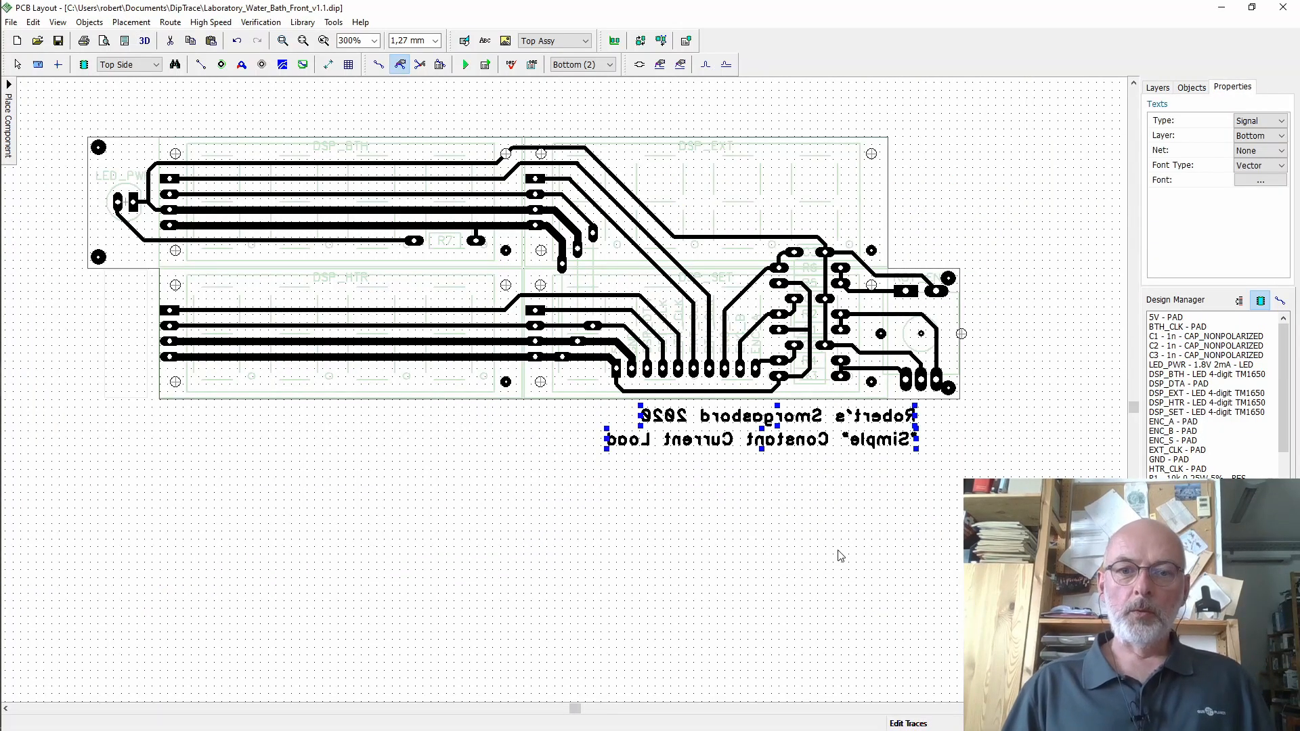
left_click(738, 542)
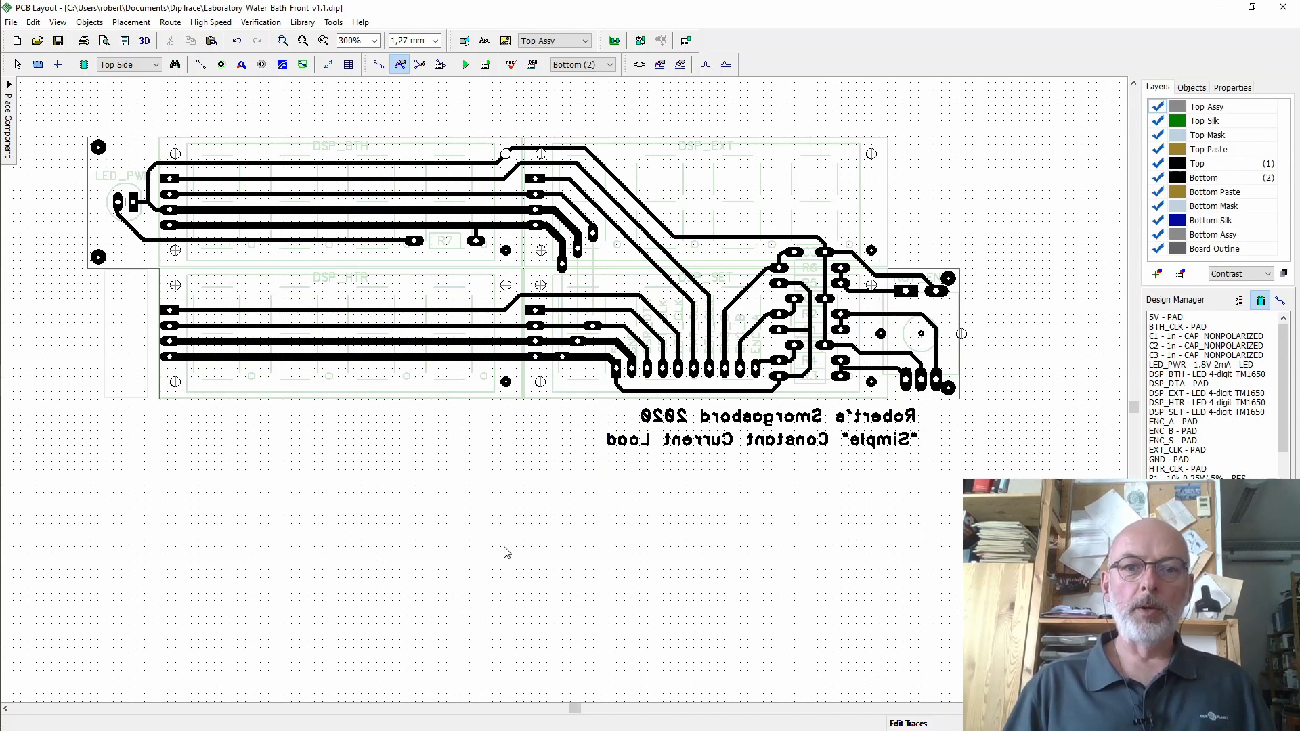
left_click(485, 41)
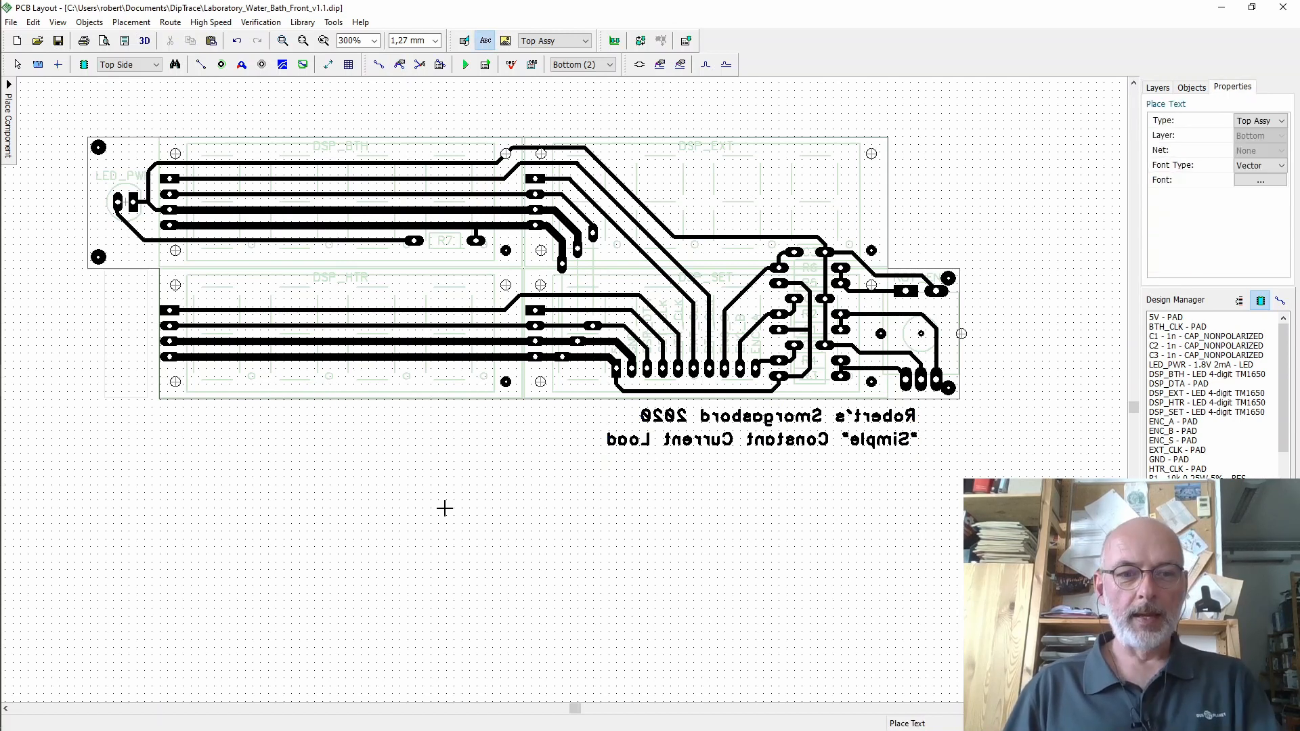
left_click(445, 508)
type("sadfdsafdsfdsf")
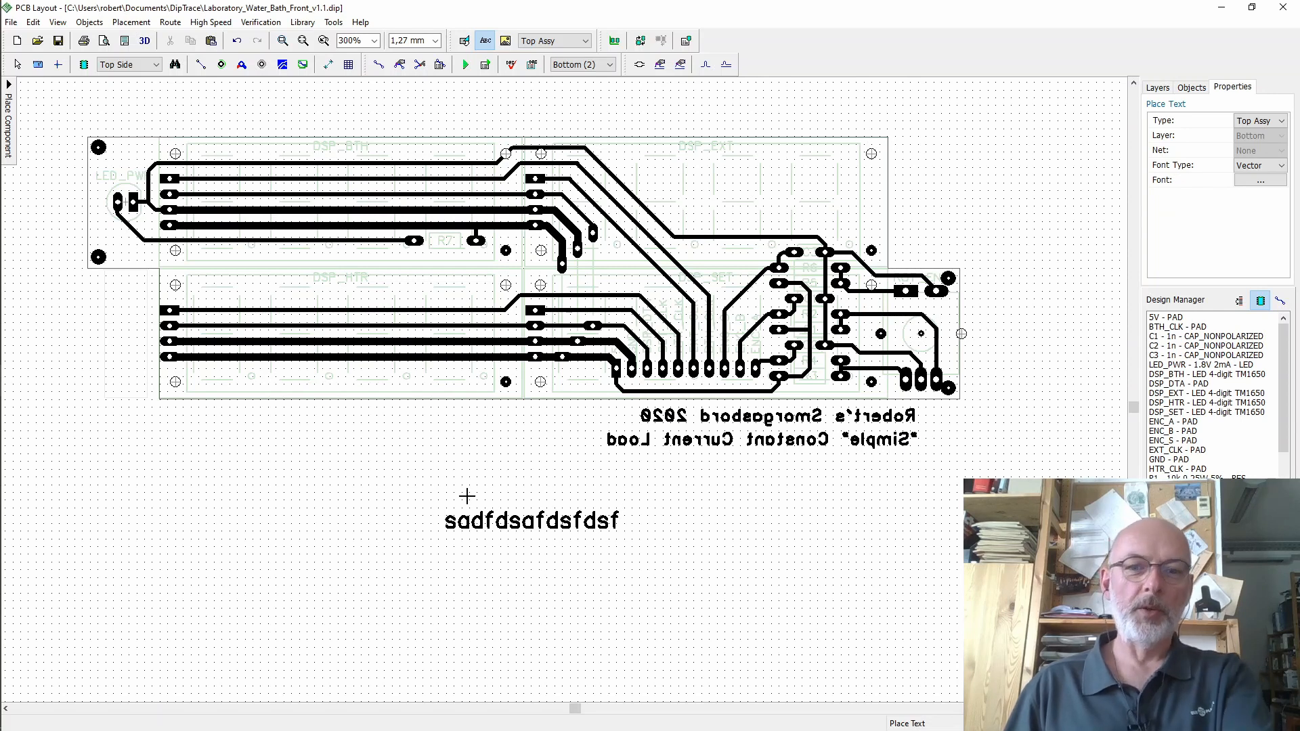
key("BackSpace")
key("BackSpace")
key("BackSpace")
key("BackSpace")
key("BackSpace")
key("BackSpace")
key("BackSpace")
key("BackSpace")
key("BackSpace")
key("BackSpace")
key("BackSpace")
key("BackSpace")
key("BackSpace")
key("BackSpace")
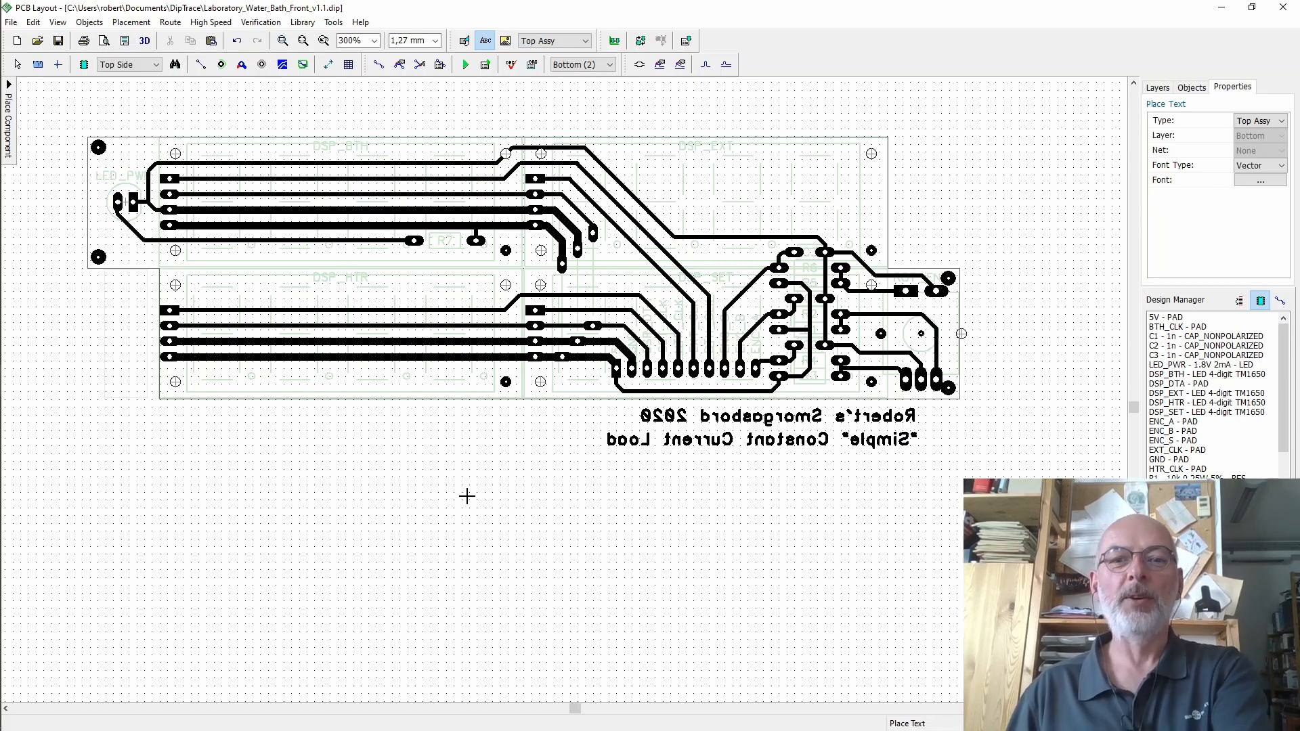
key("Escape")
- Move the pasted Smorgasbord 2020 title onto the free upper area of DSP_EXT and set its font size to 6
left_click_drag(787, 418, 764, 167)
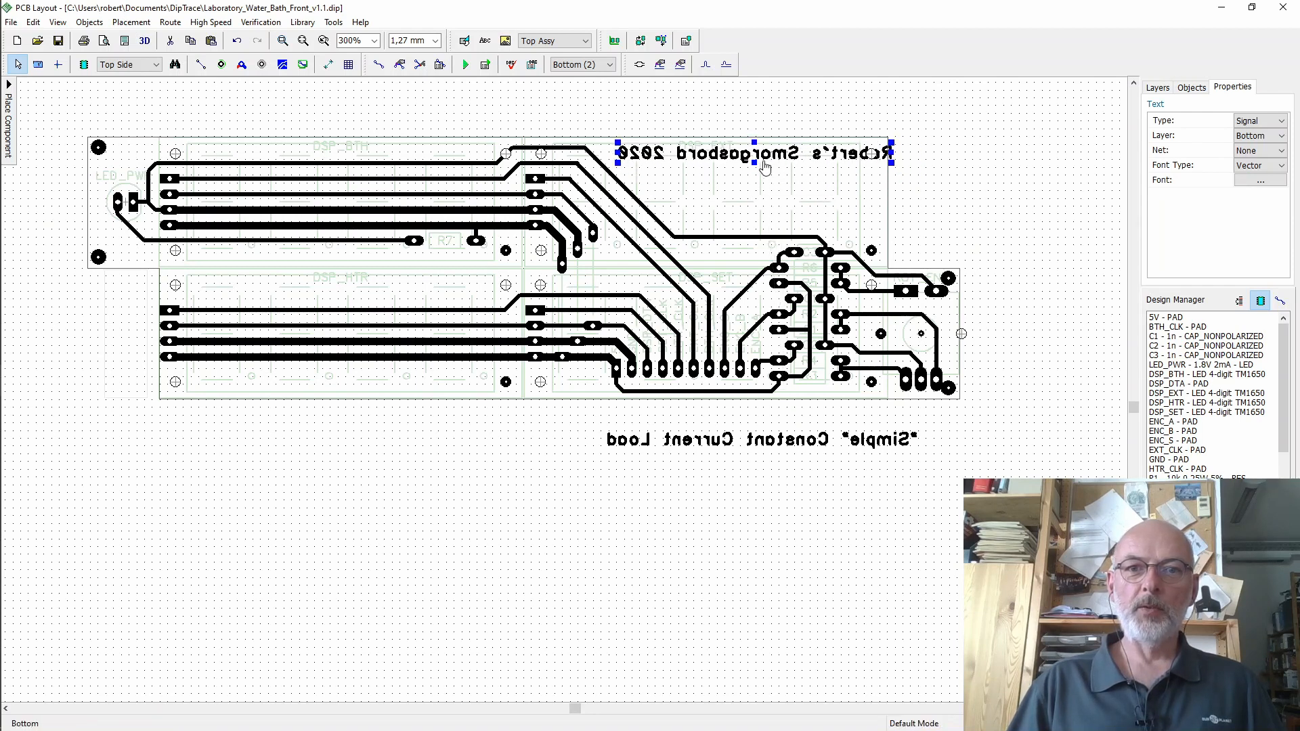
right_click(728, 158)
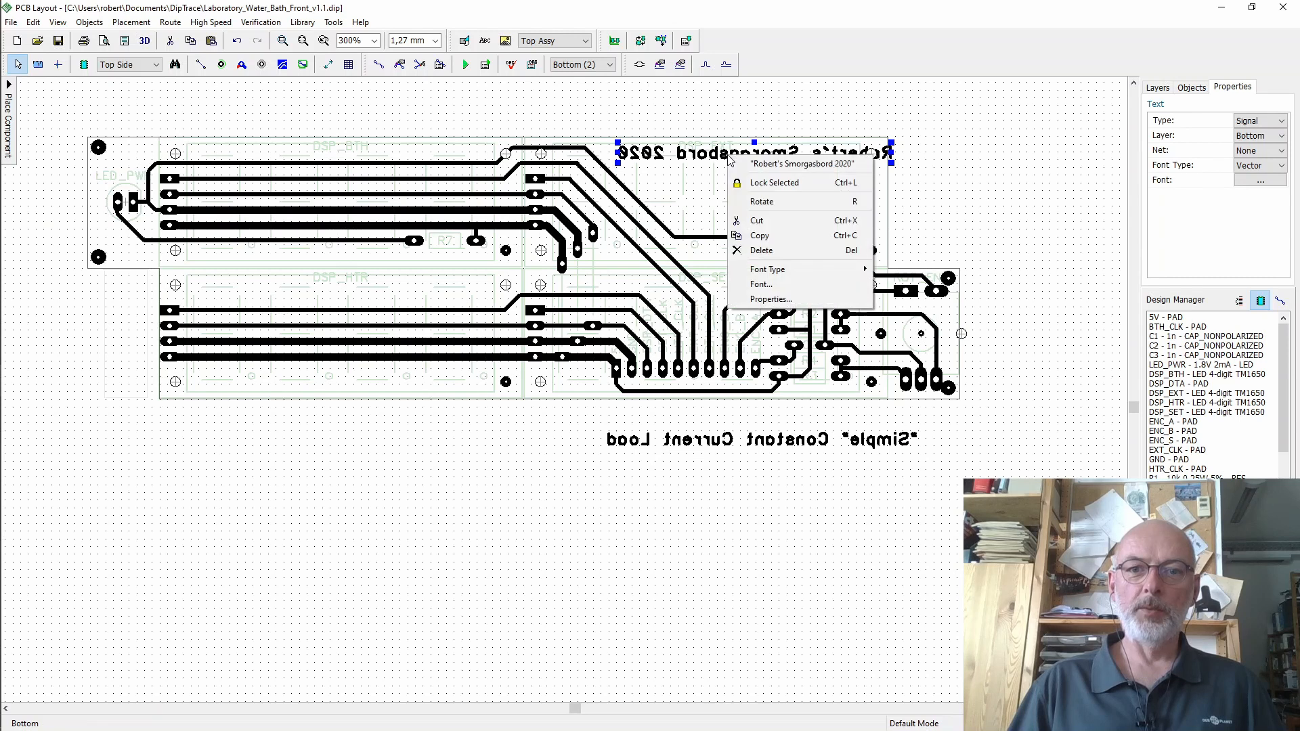
left_click(757, 289)
type("6")
left_click(623, 442)
left_click_drag(785, 152, 801, 160)
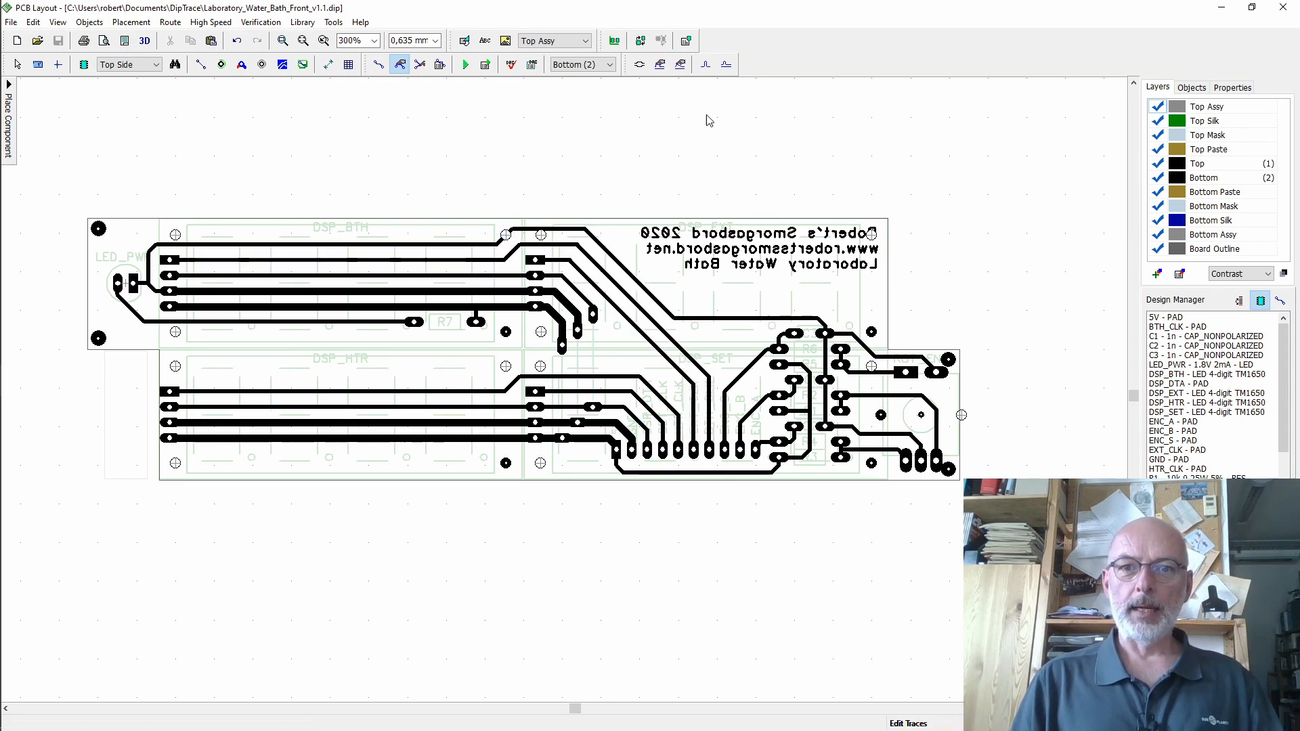
left_click(374, 41)
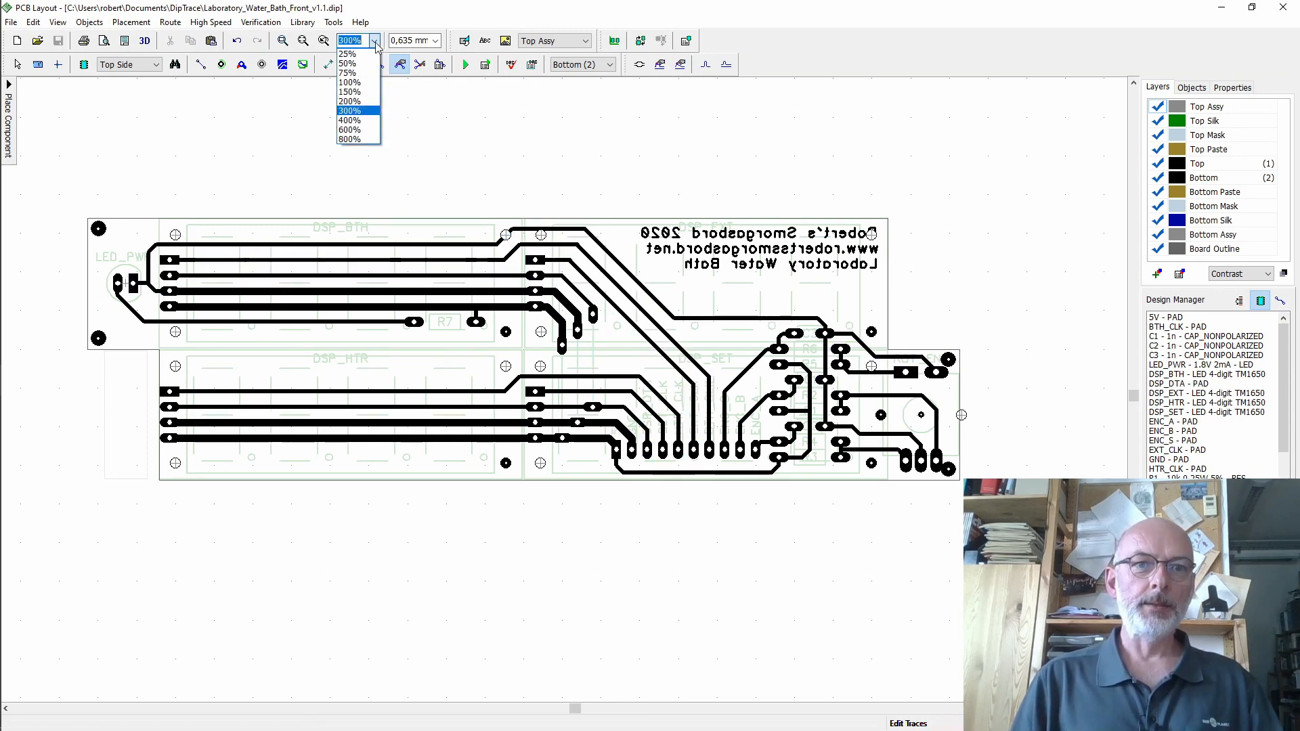
left_click(349, 130)
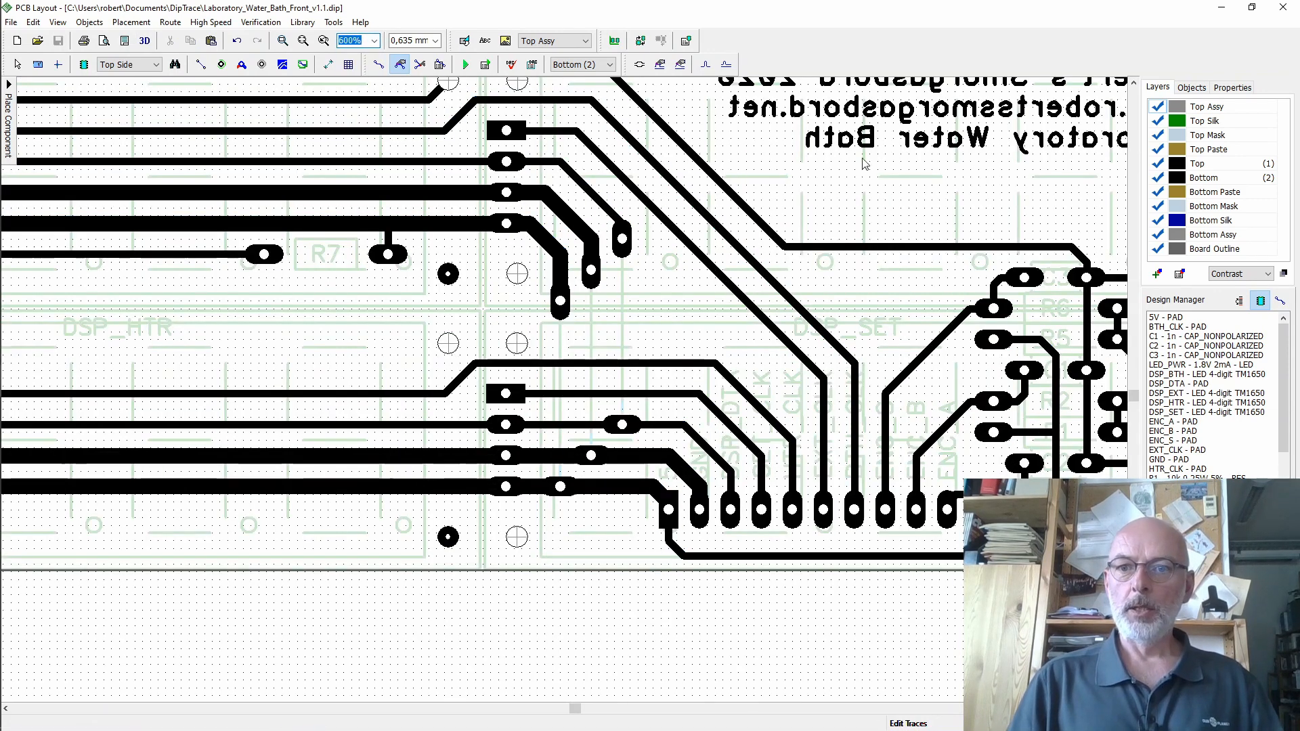
middle_click_drag(856, 309, 614, 423)
left_click(374, 40)
left_click(350, 107)
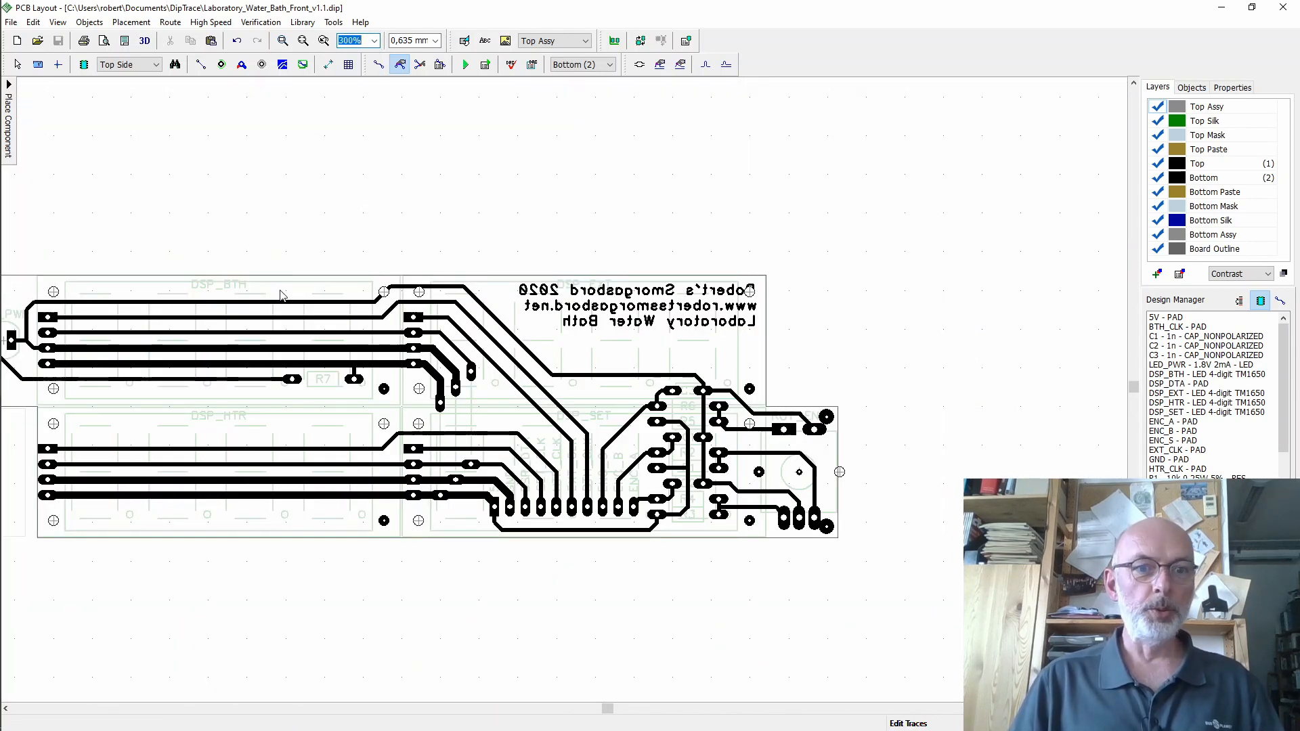
middle_click_drag(327, 263, 462, 160)
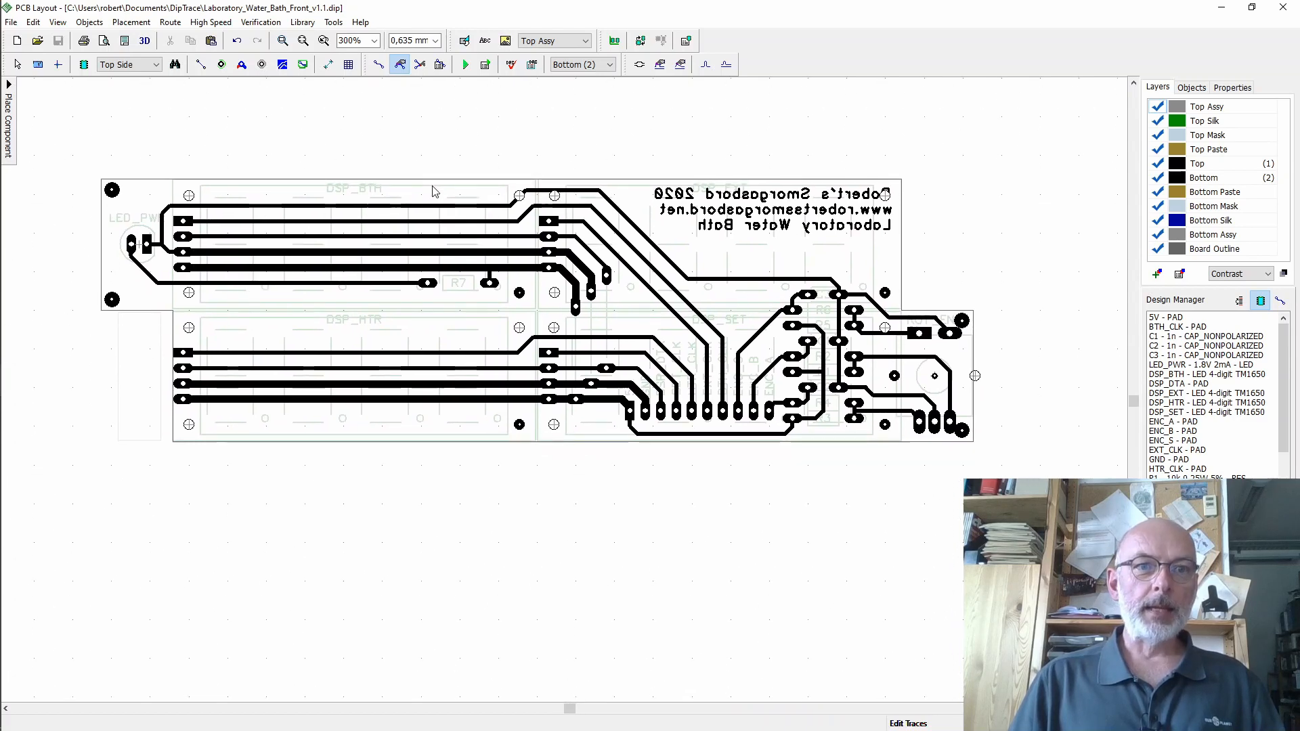
- Draw a stepped copper pour border on the bottom layer, running just outside the whole board outline
left_click(283, 65)
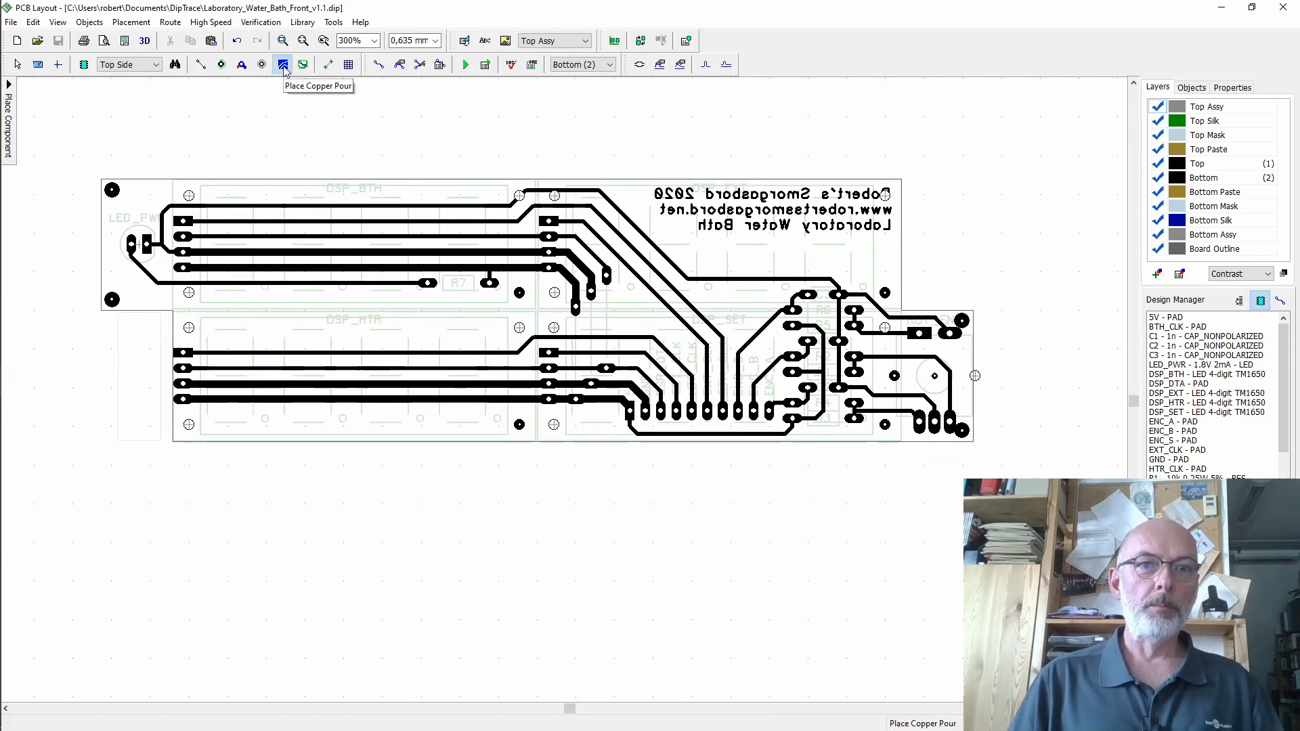
left_click(91, 170)
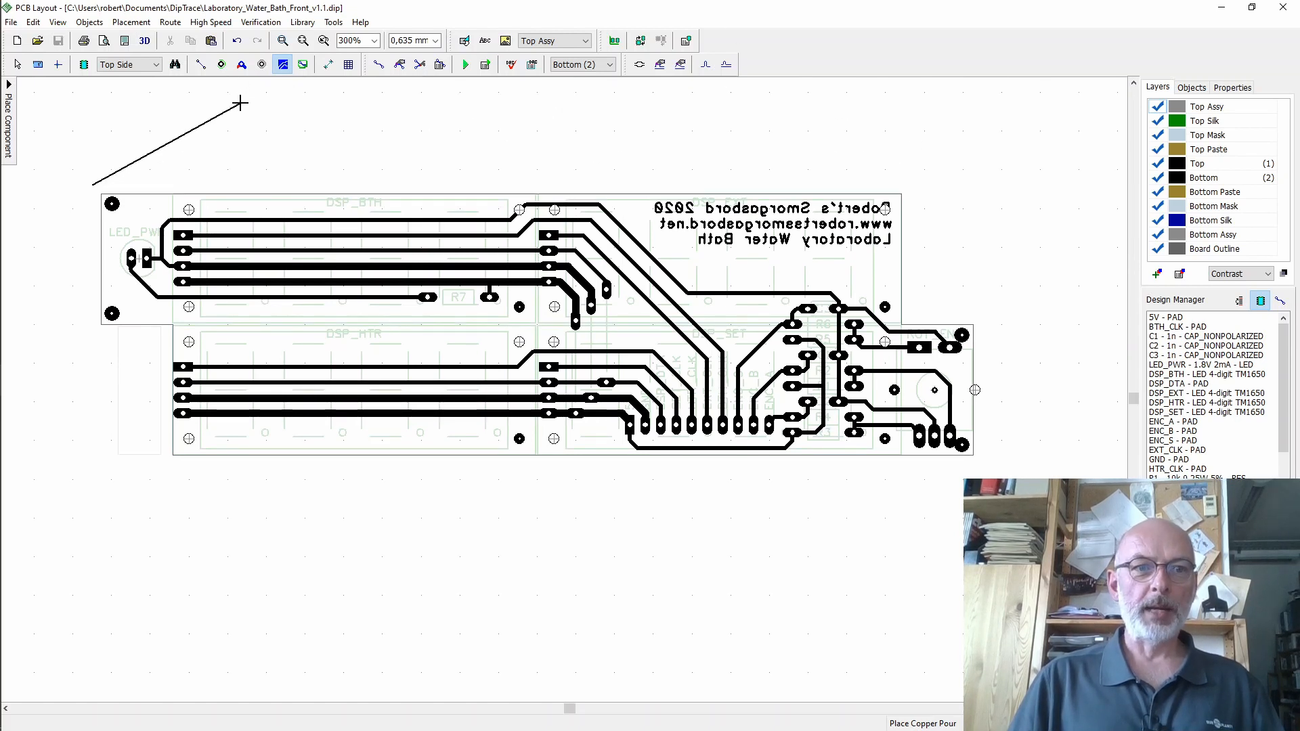
left_click(928, 184)
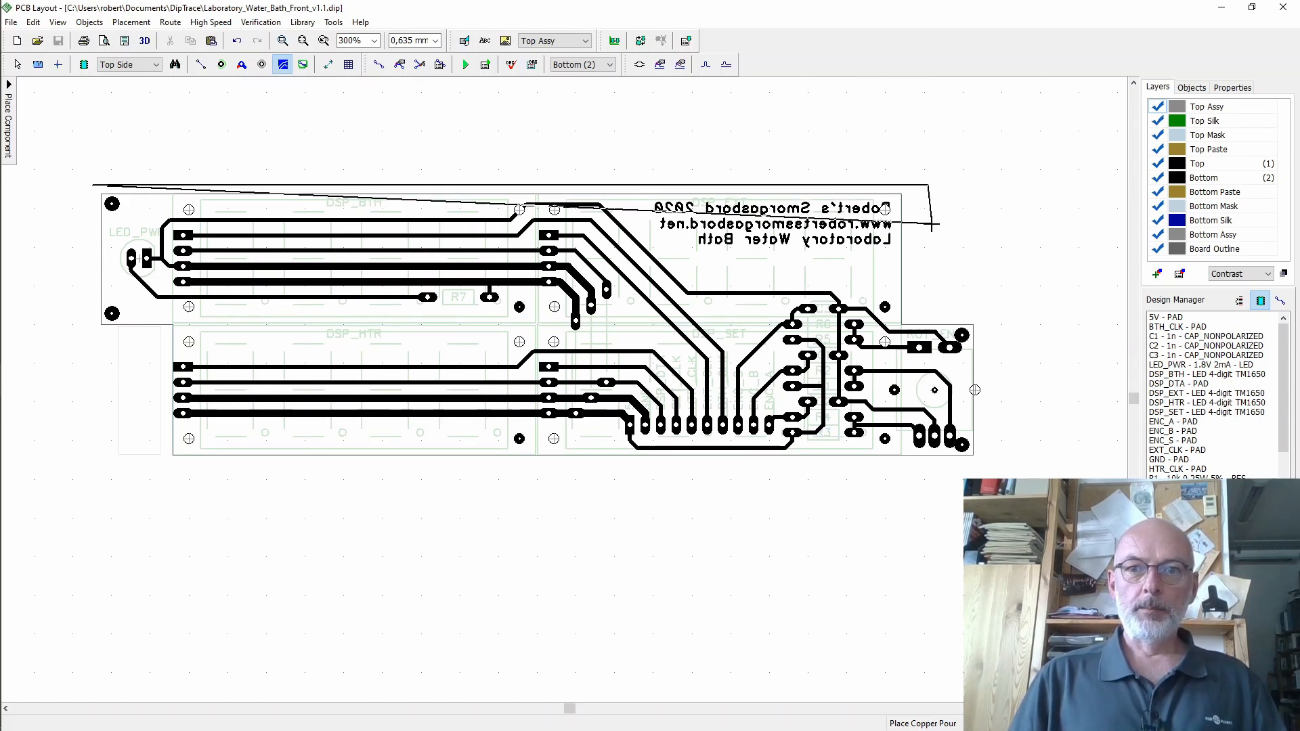
left_click(927, 313)
left_click(1020, 313)
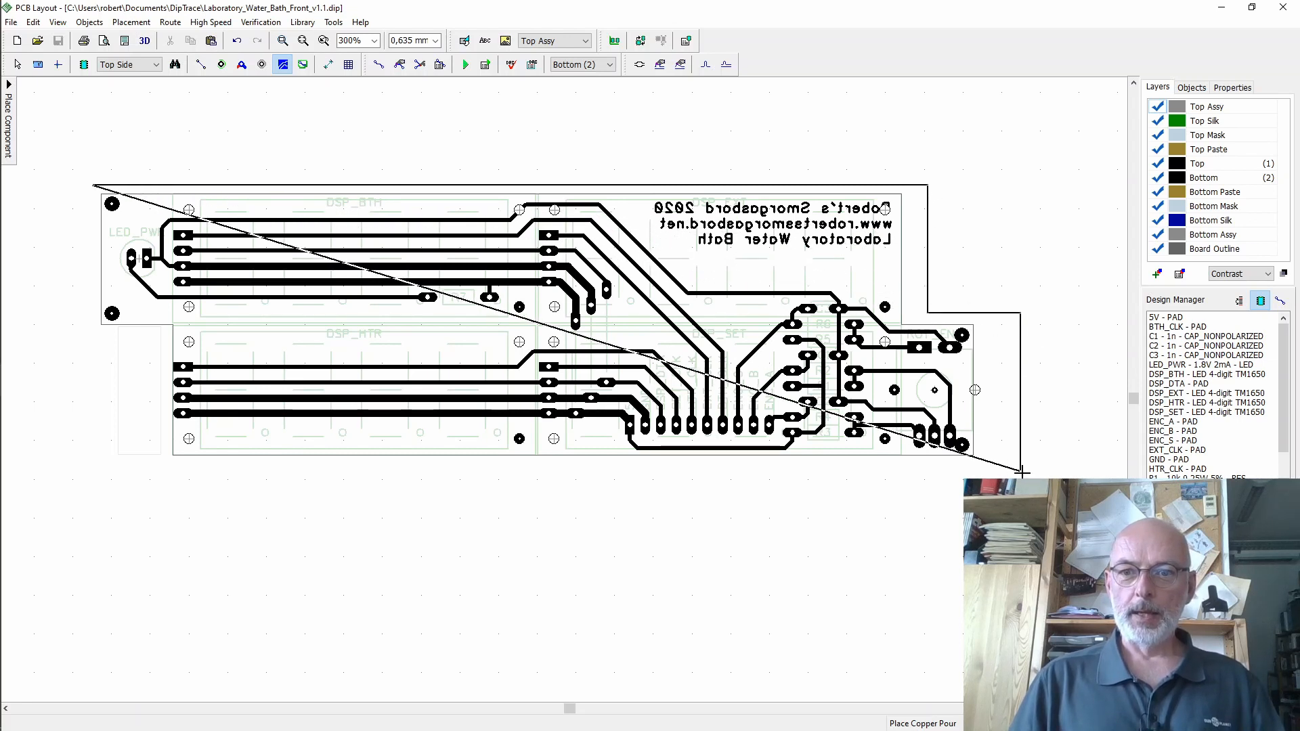
left_click(1020, 472)
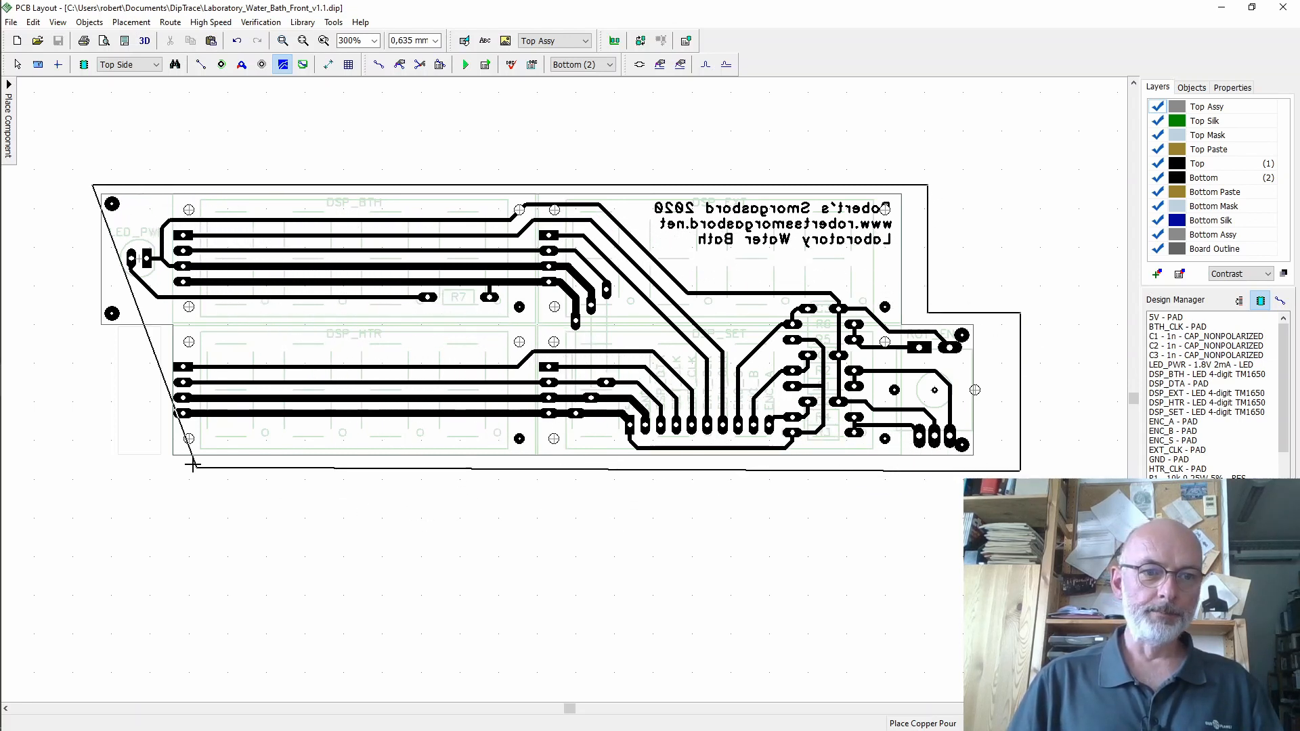
left_click(162, 471)
left_click(163, 344)
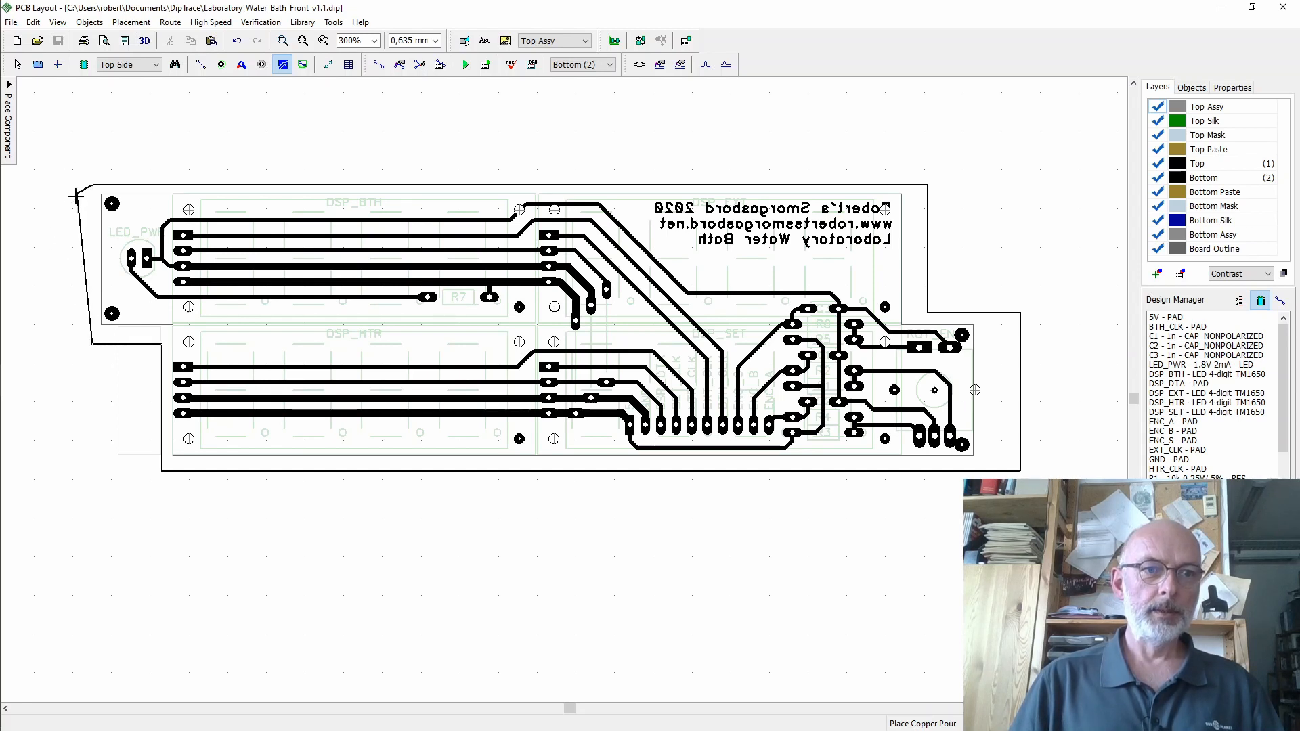
double_click(92, 344)
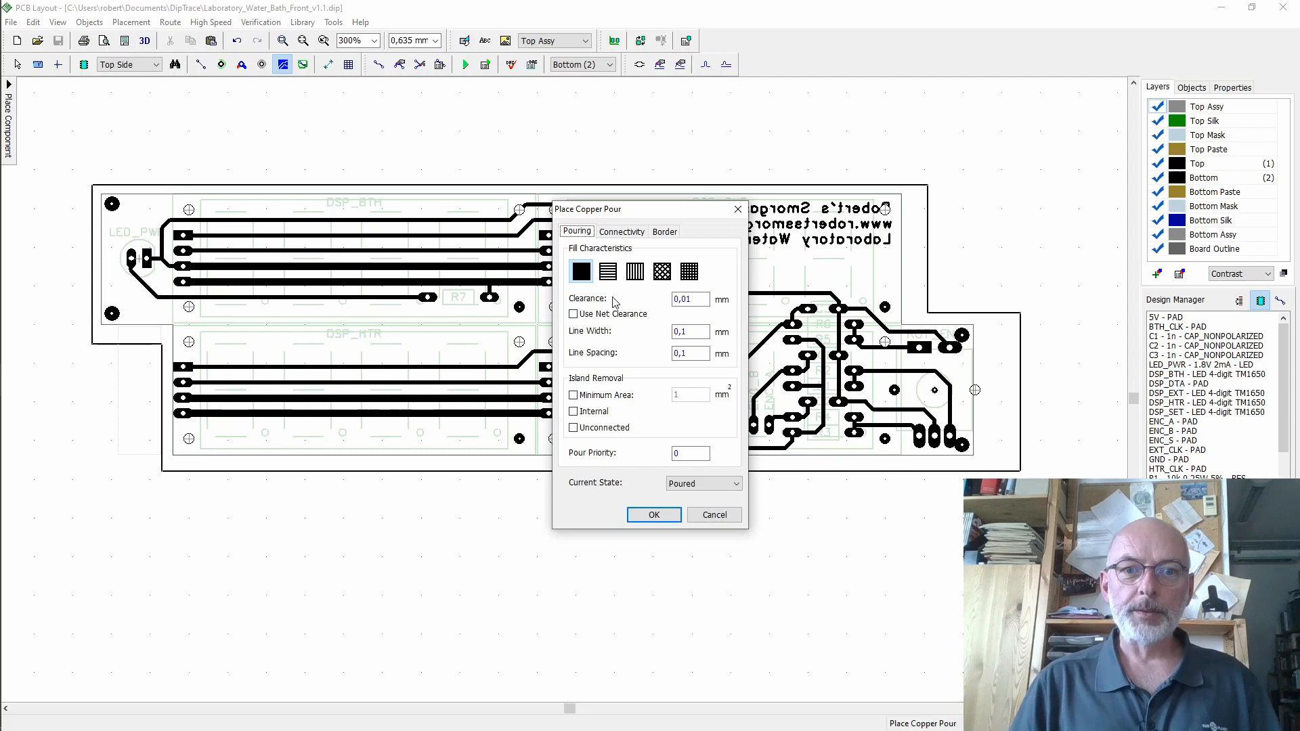
- Set the copper pour's clearance to 0,127 mm and create it with solid fill
left_click(700, 299)
key("BackSpace")
key("BackSpace")
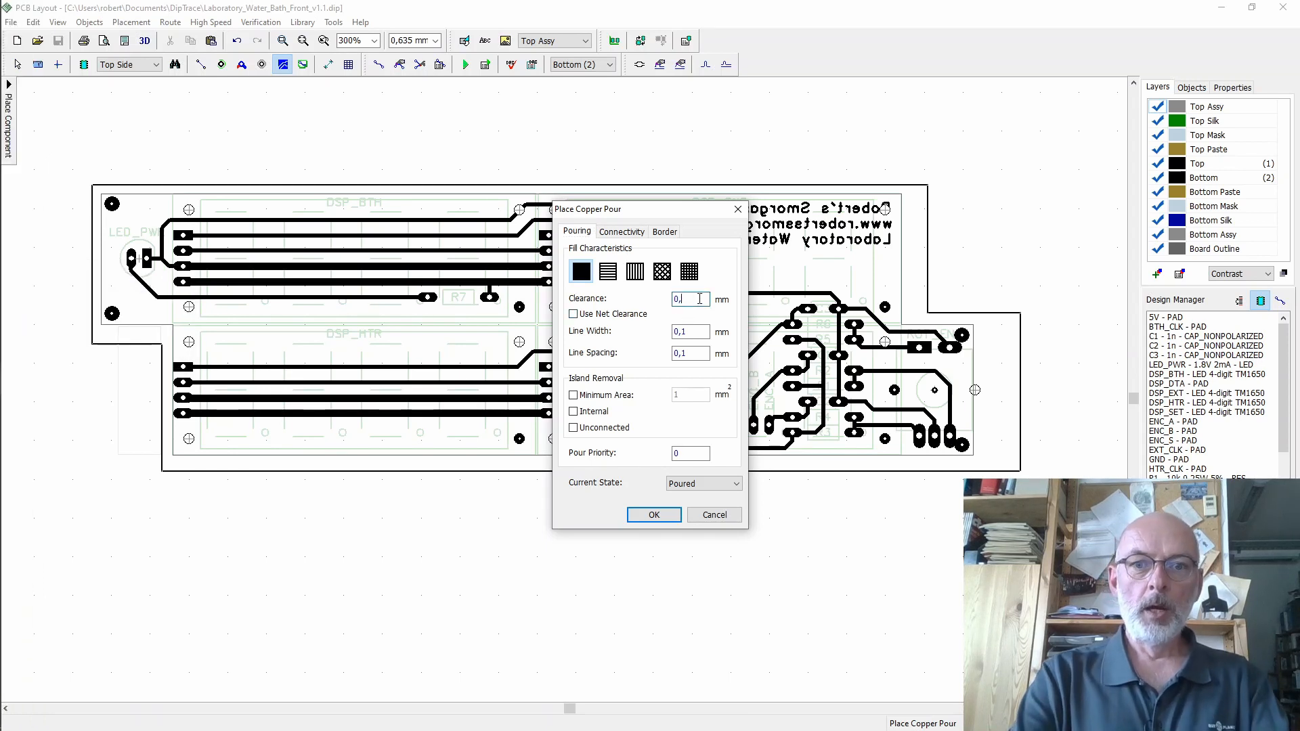
type("127")
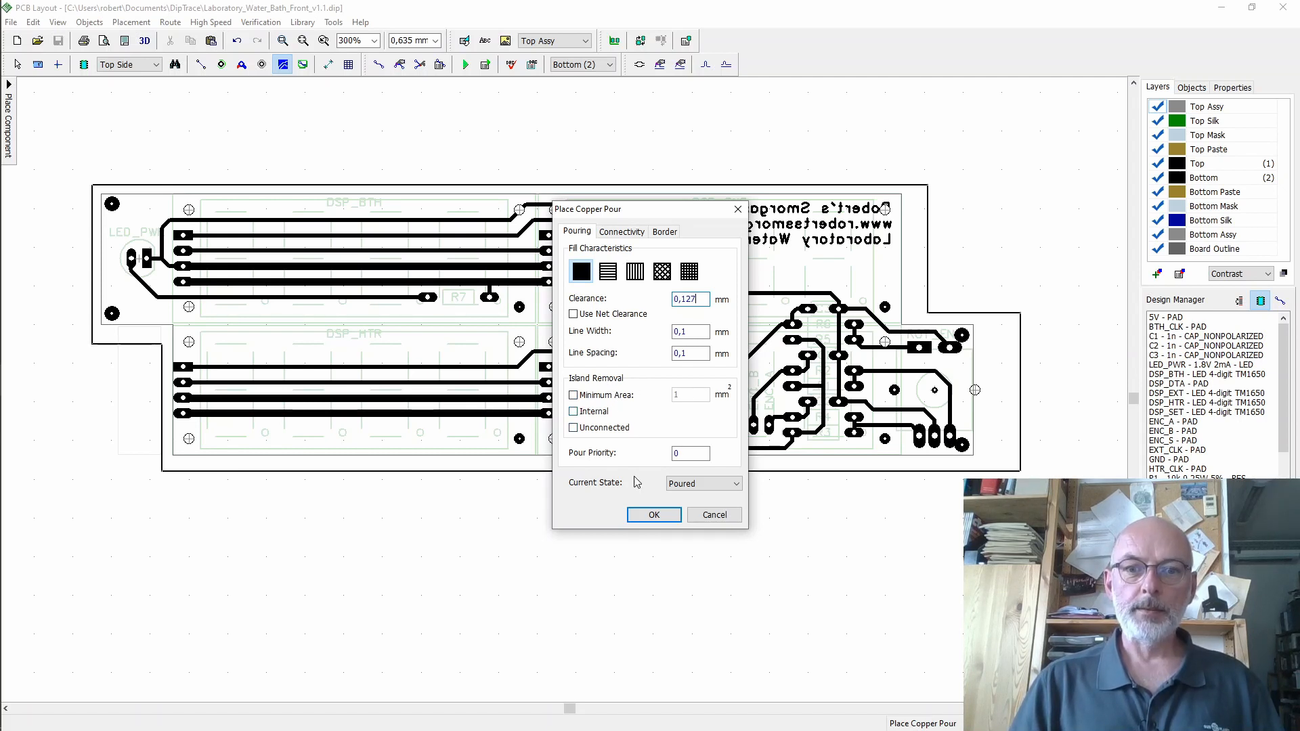
left_click(654, 516)
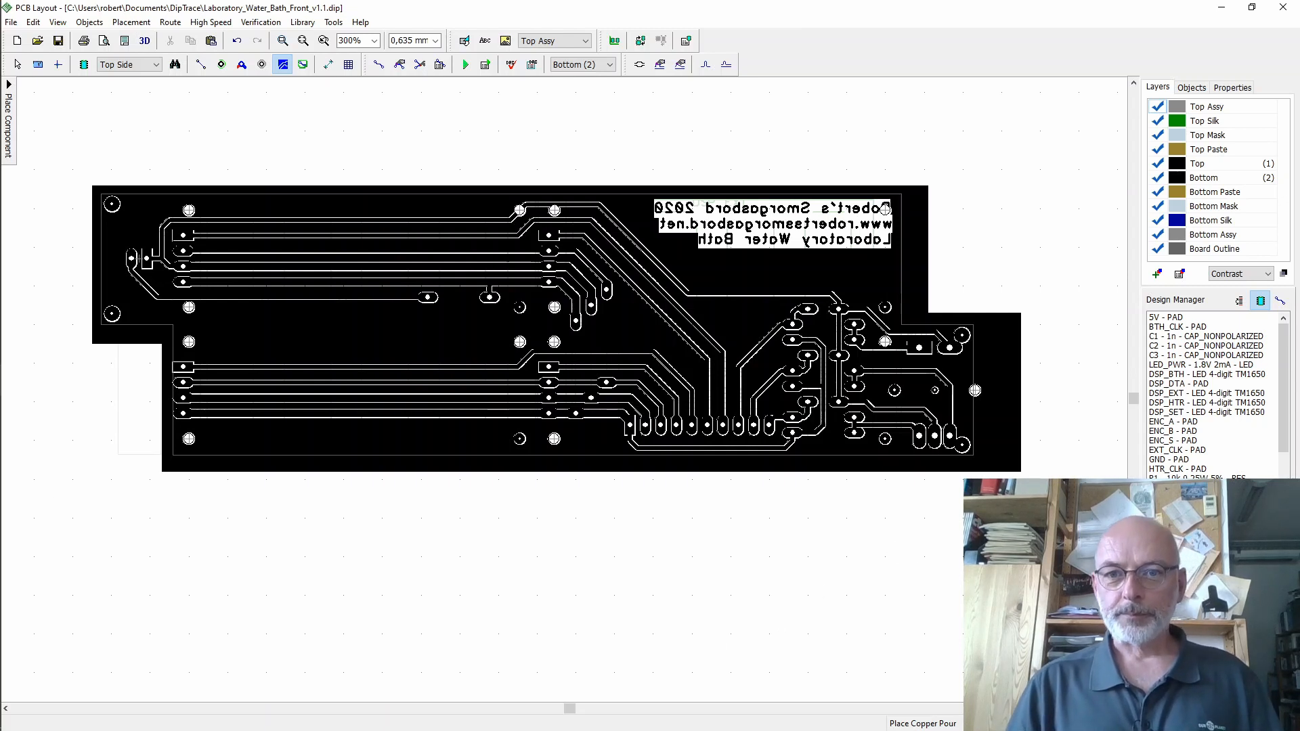
- Set the X coordinate of the copper pour's first border point to -71,5 mm
left_click(18, 66)
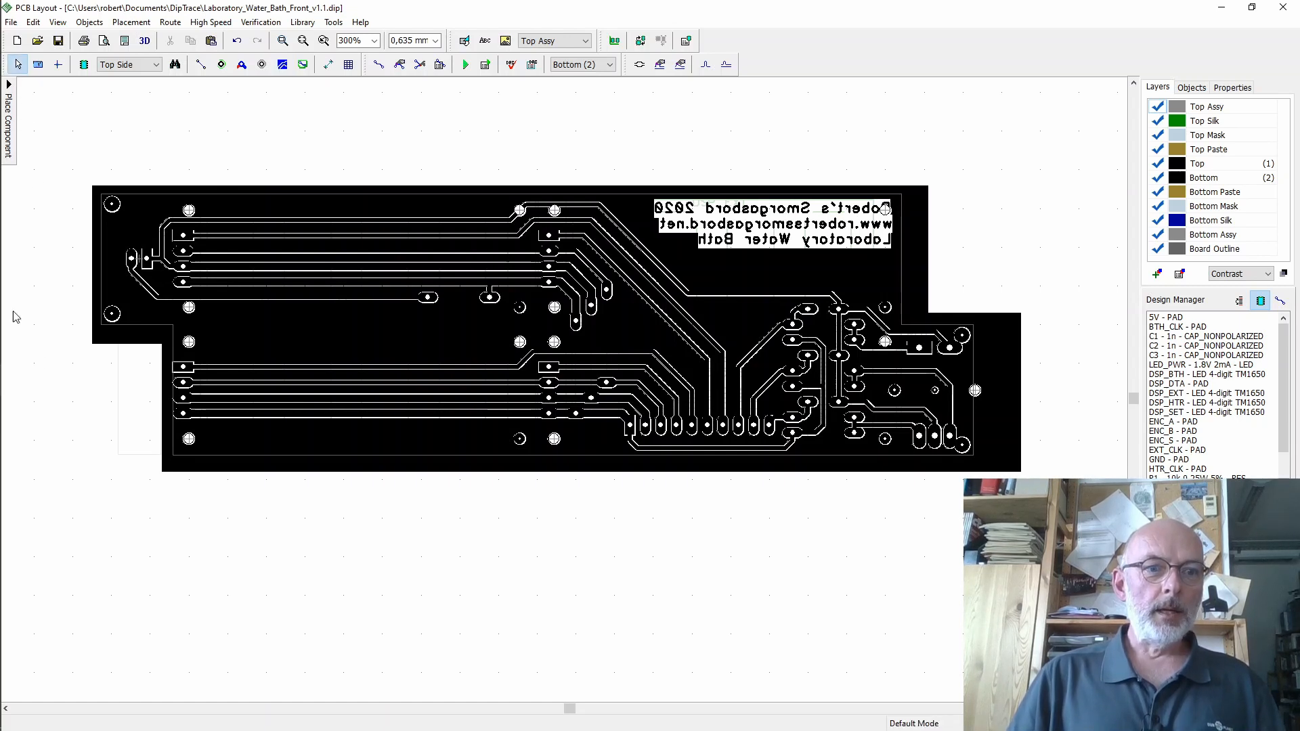
right_click(112, 353)
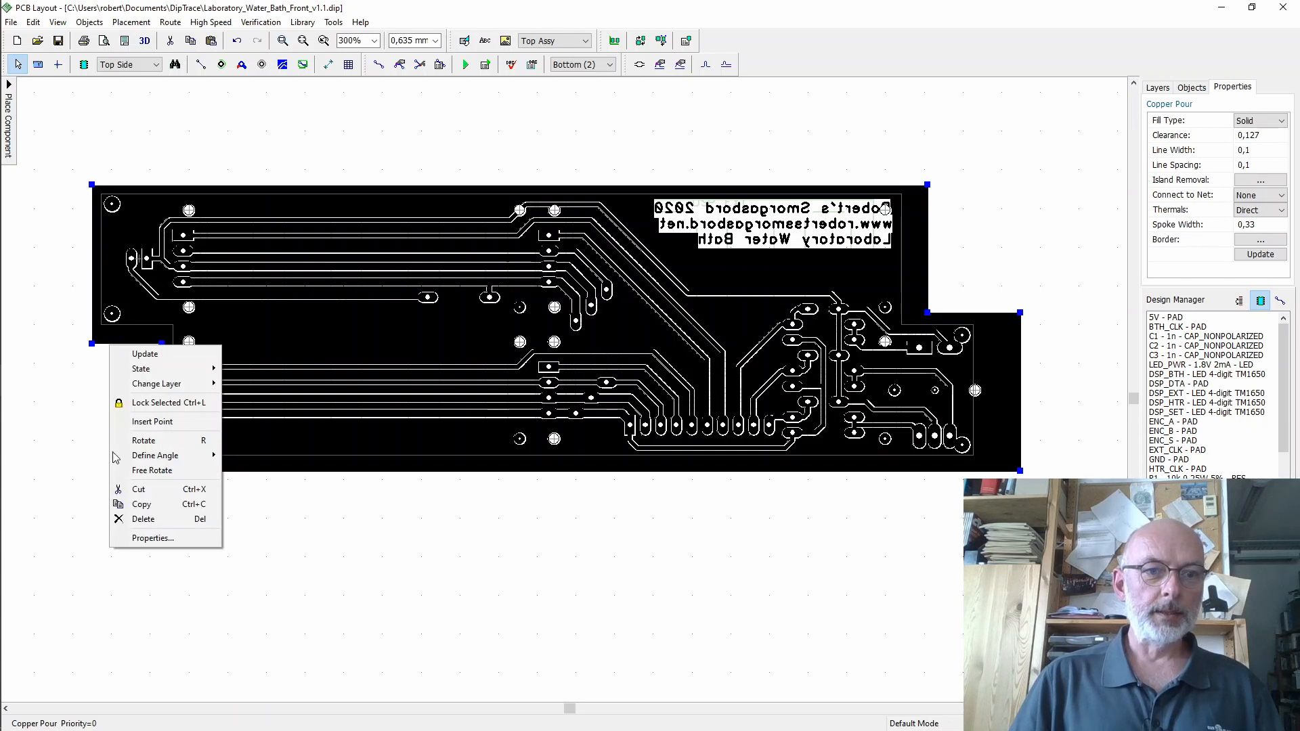
left_click(160, 539)
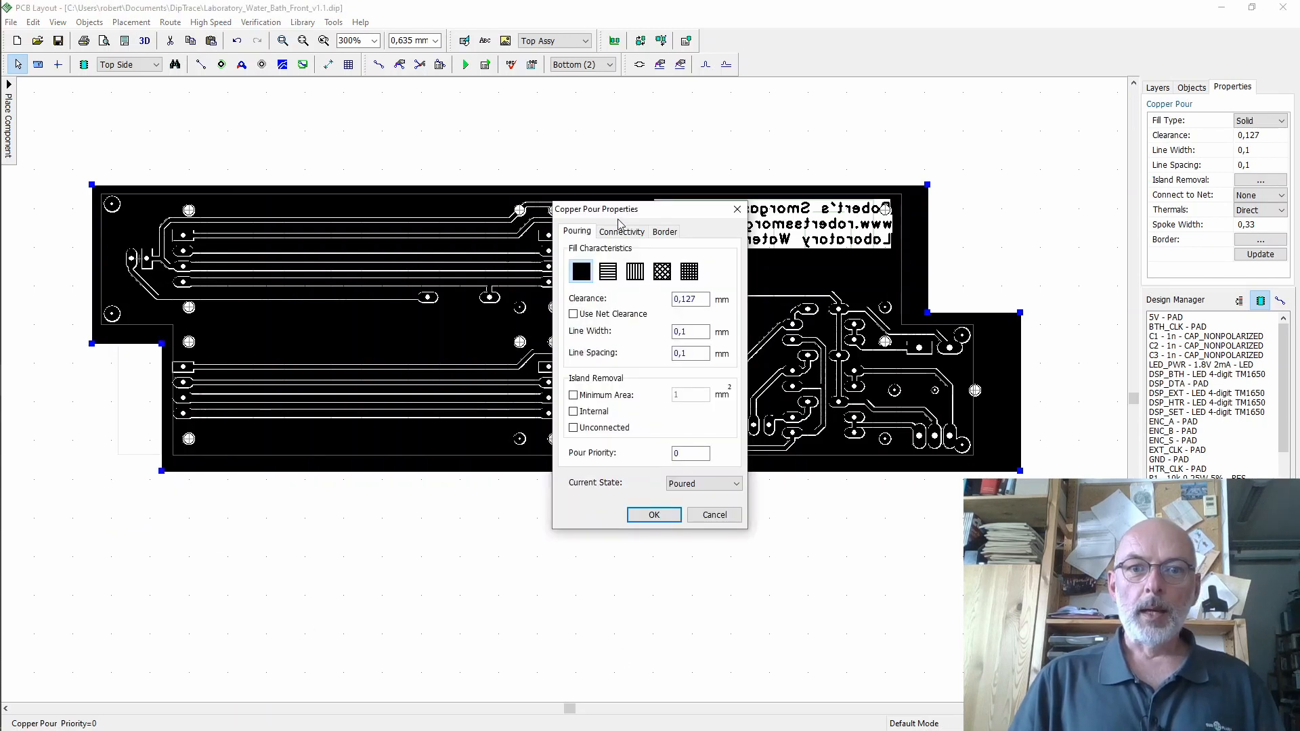
left_click(663, 232)
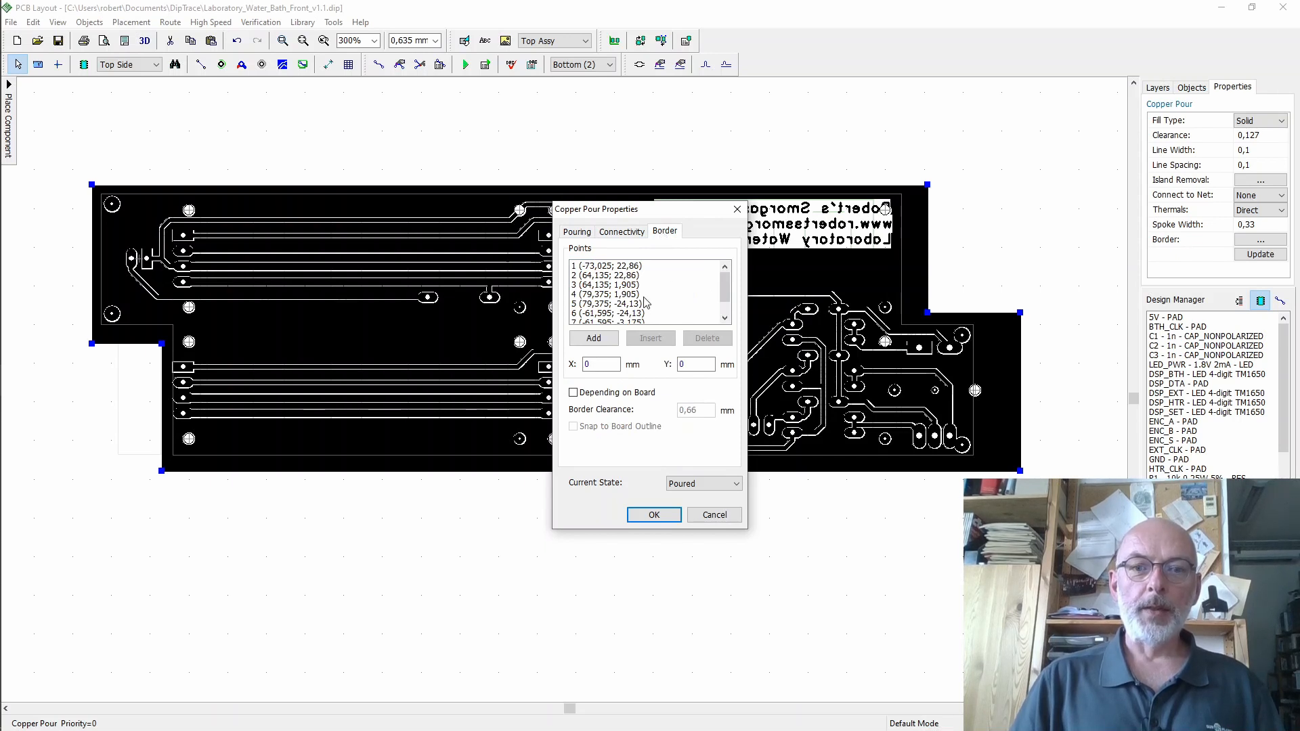
left_click_drag(680, 217, 706, 522)
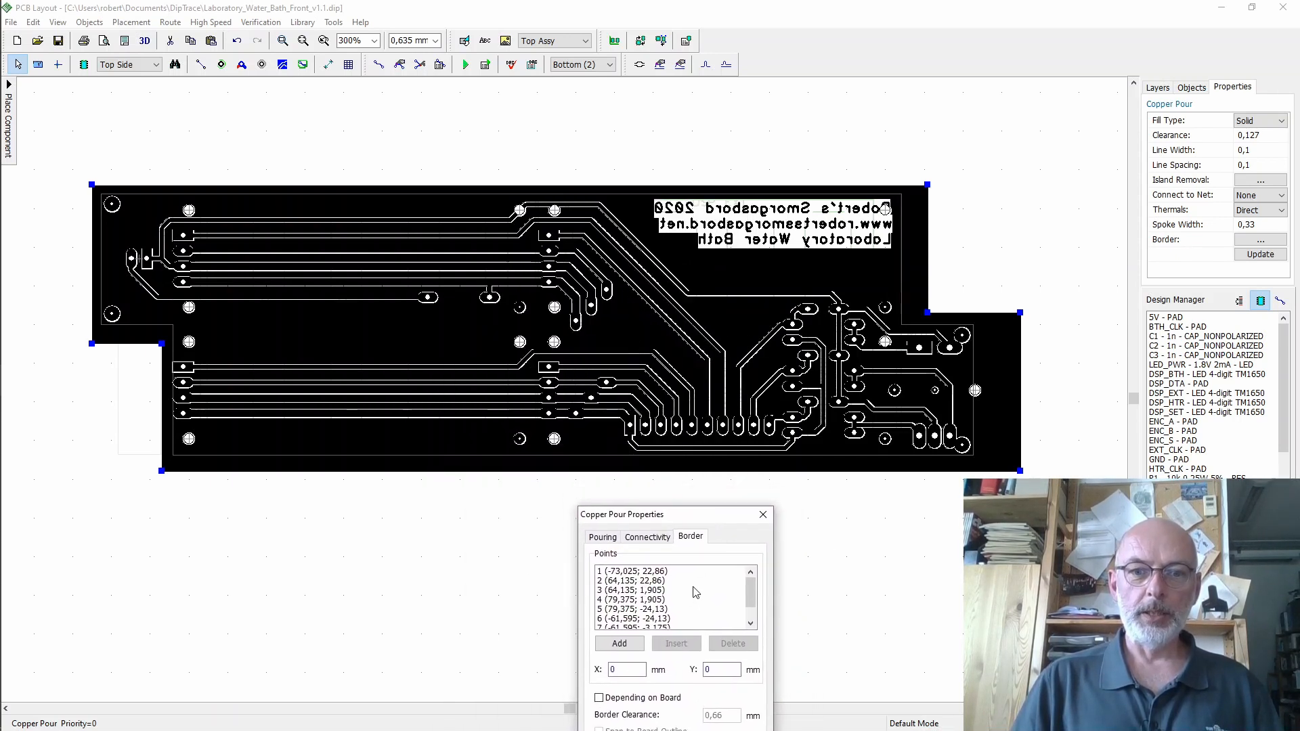
left_click(644, 573)
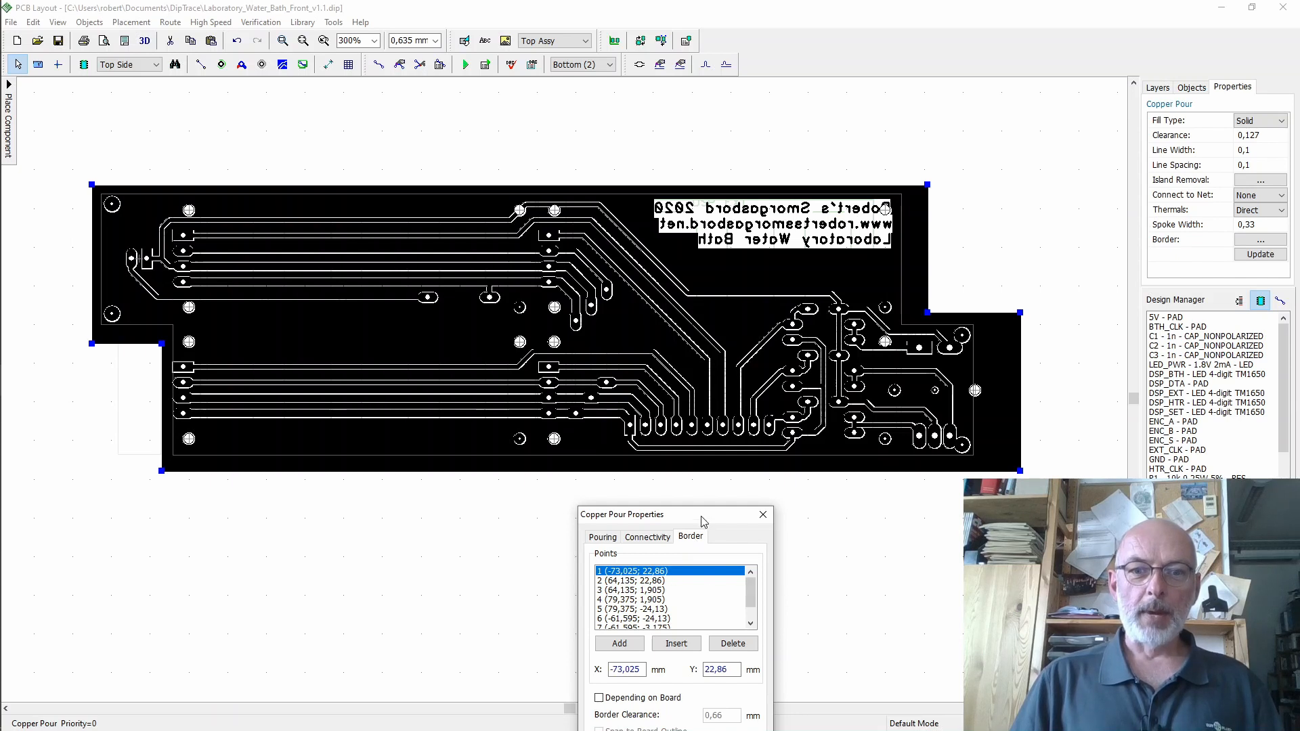
left_click_drag(702, 521, 771, 376)
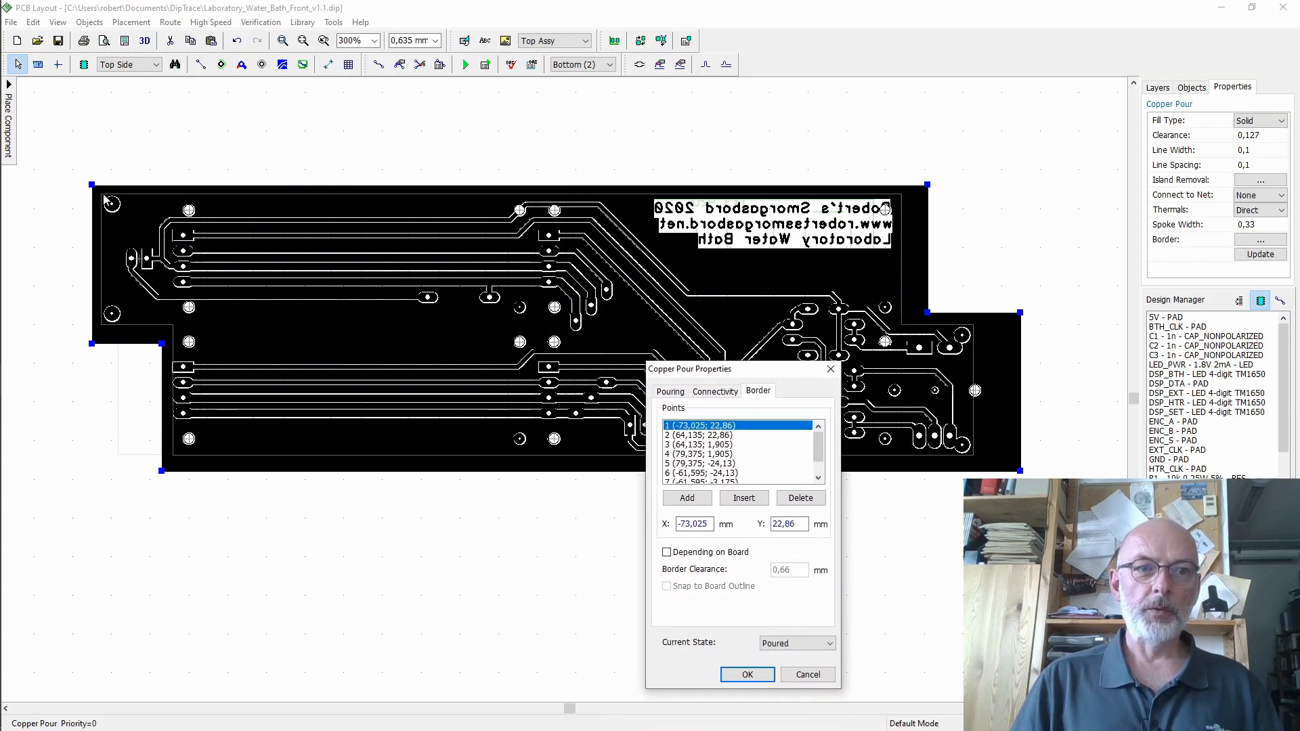
double_click(712, 523)
type("-71")
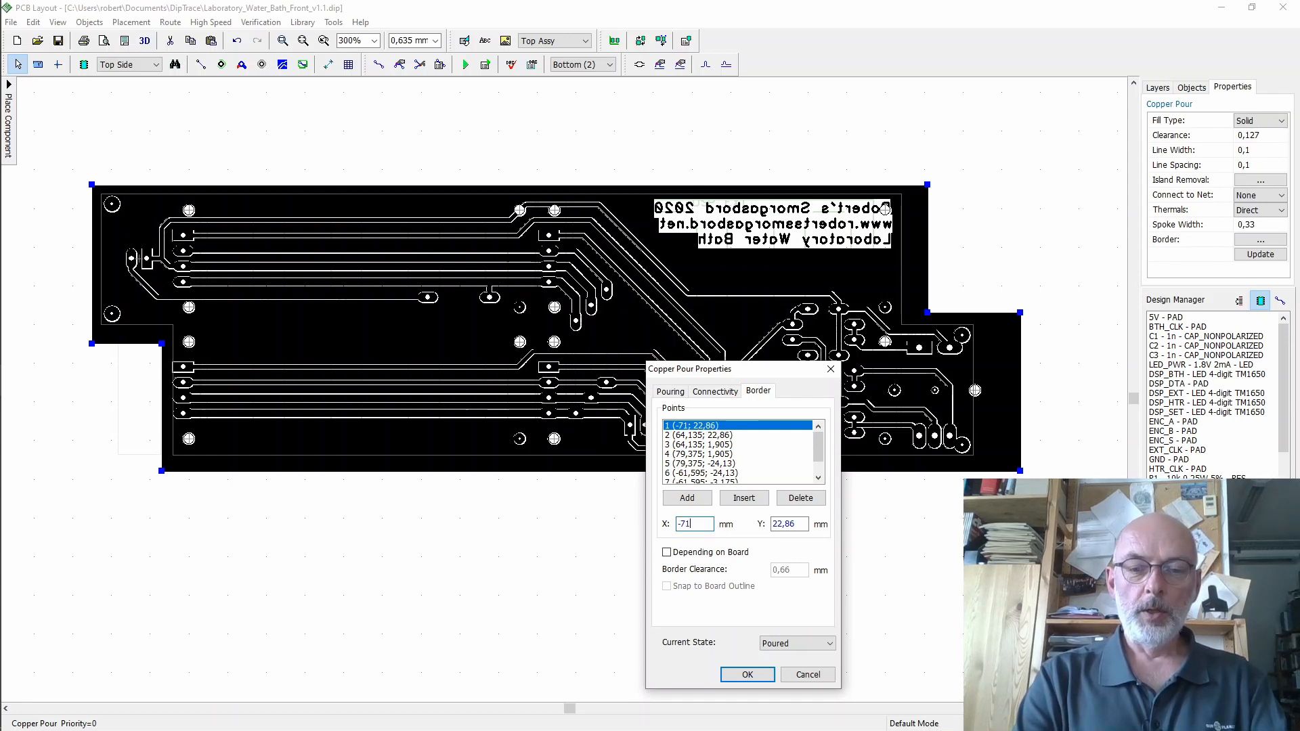
type(",5")
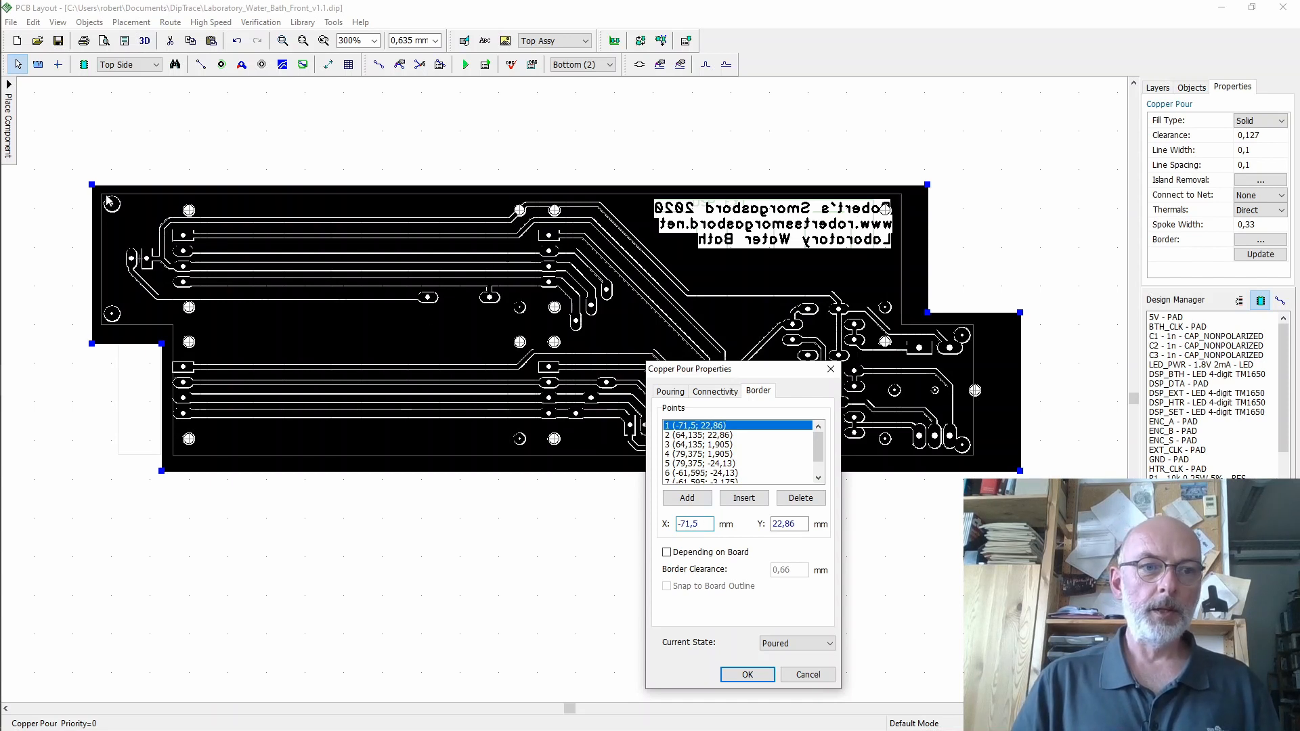
- Set the Y coordinate of the copper pour's first border point to 21,5 mm and apply the change
left_click(797, 523)
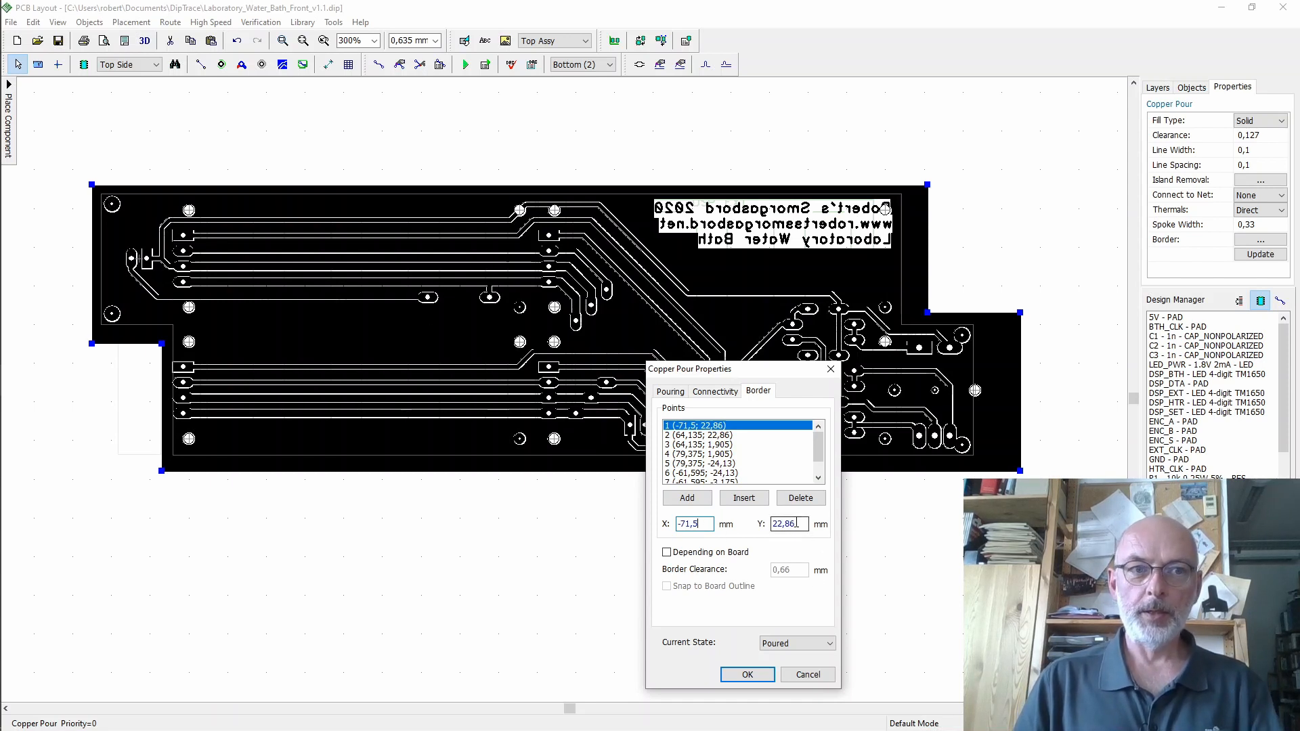
key("BackSpace")
key("BackSpace")
key("BackSpace")
key("BackSpace")
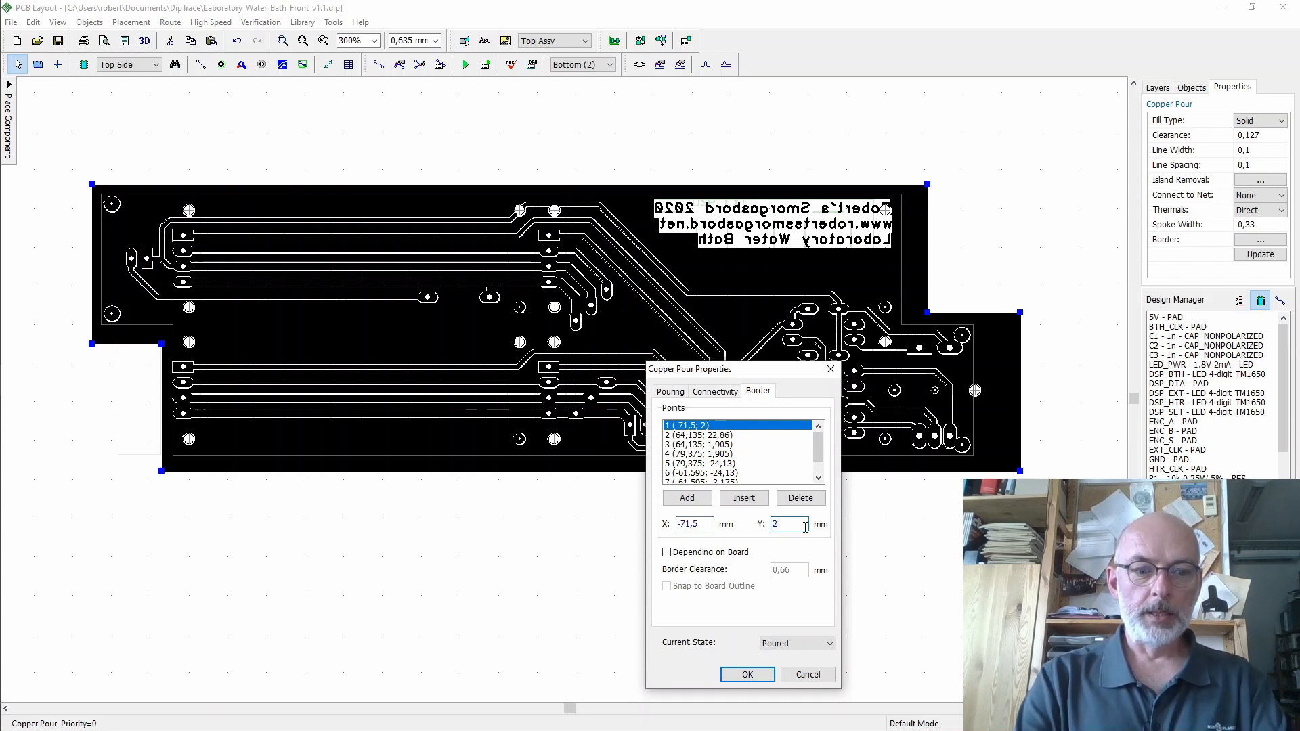
type("1")
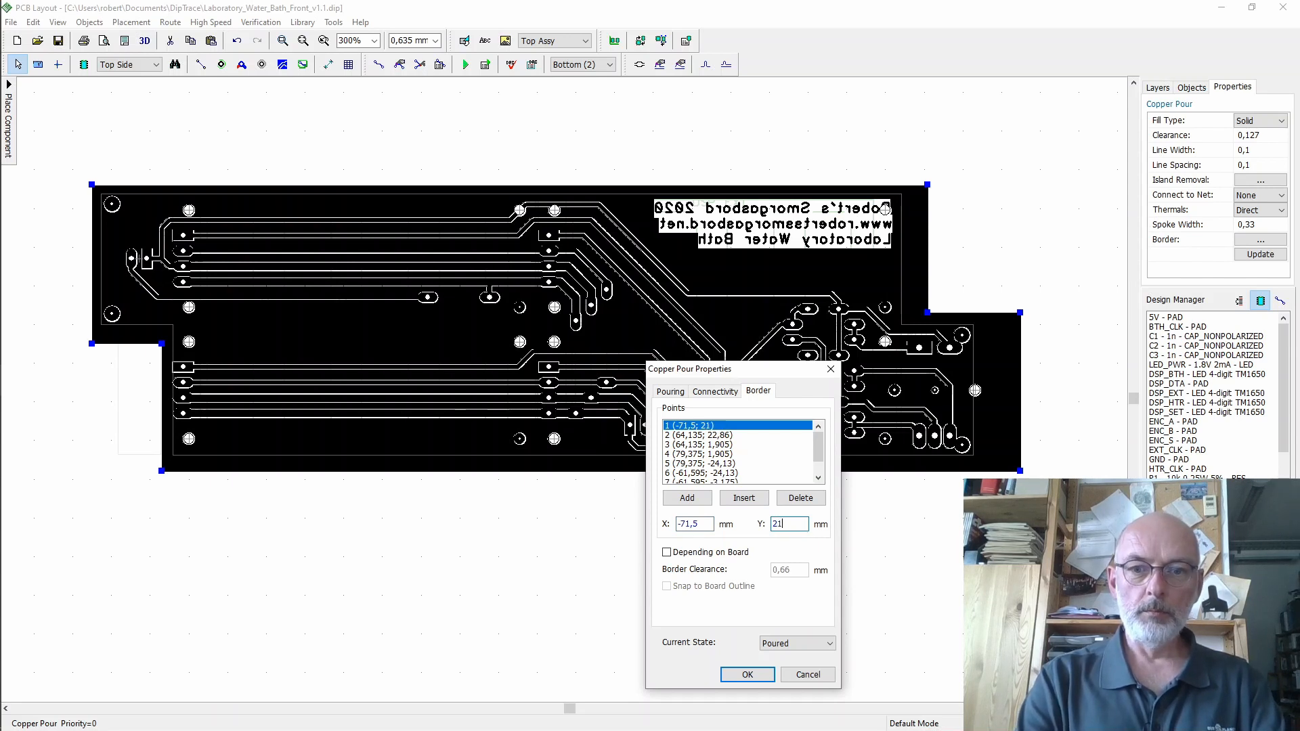
type(",5")
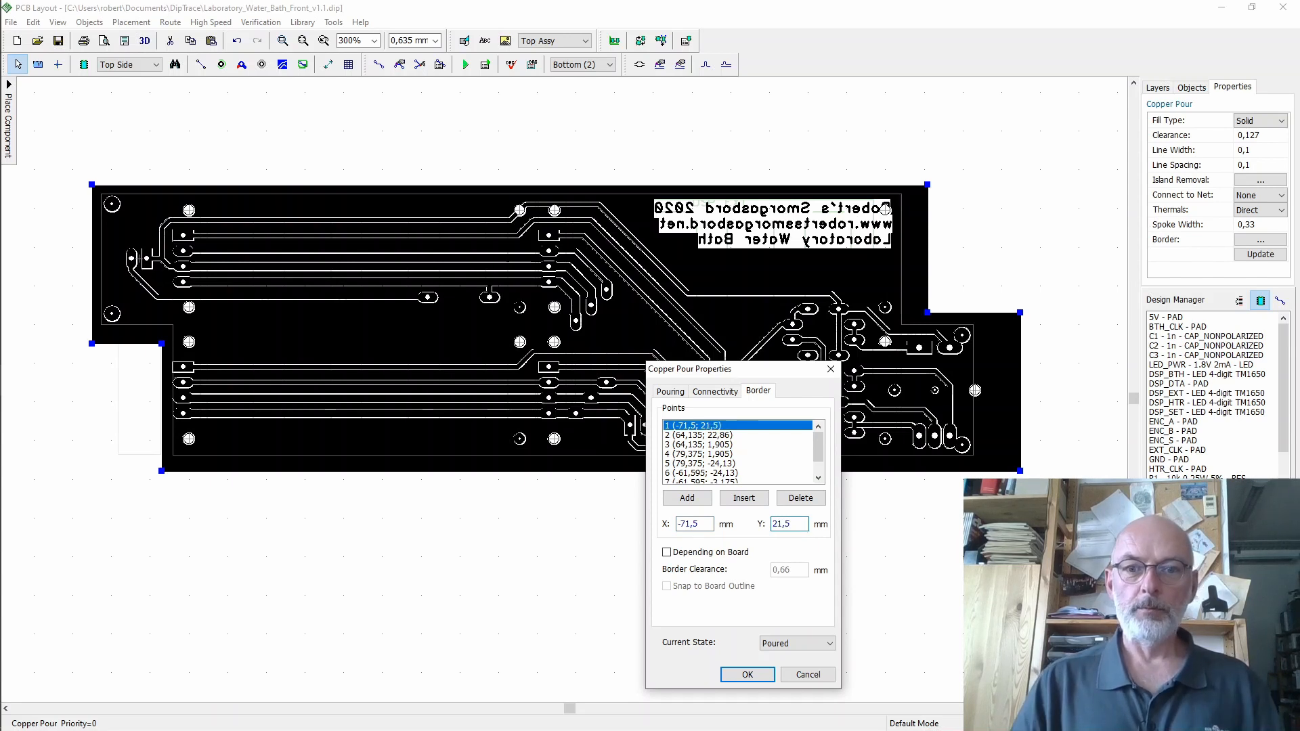
left_click(748, 674)
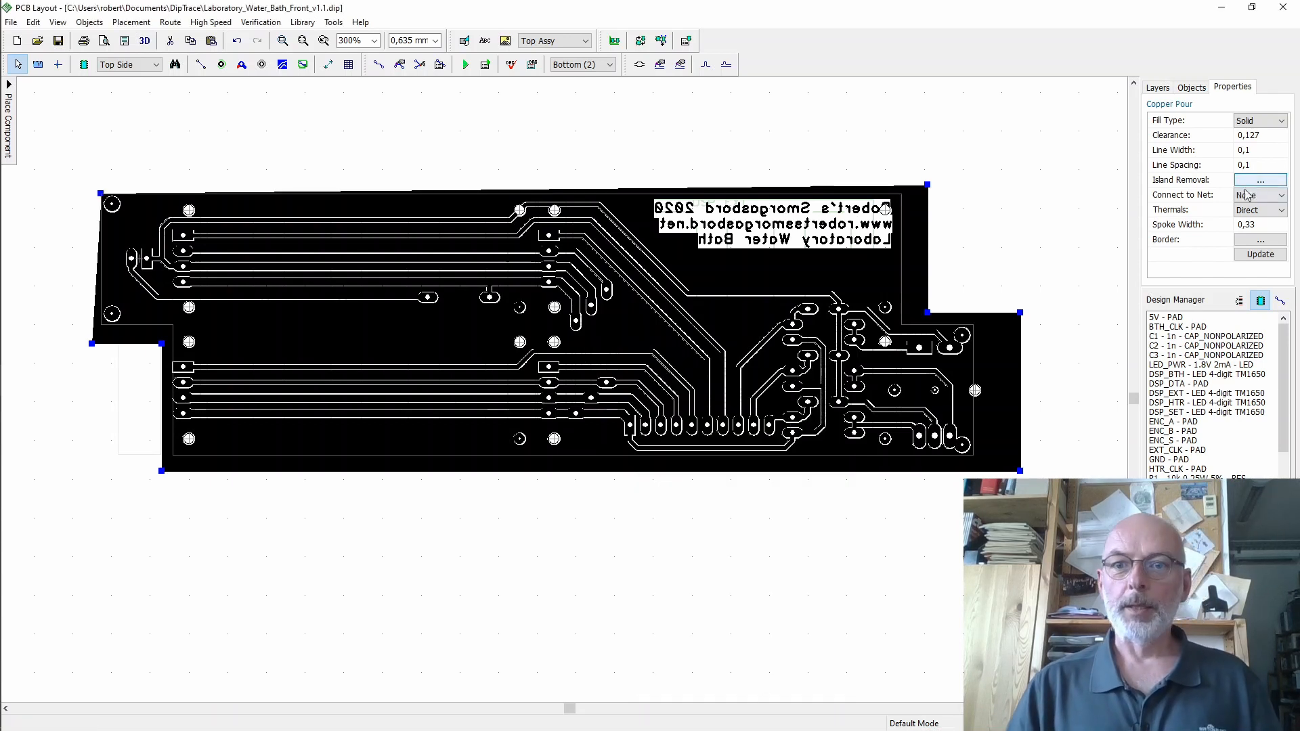
- Set the Y coordinate of the copper pour's second border point to 21,5 mm and select the third point
left_click(88, 407)
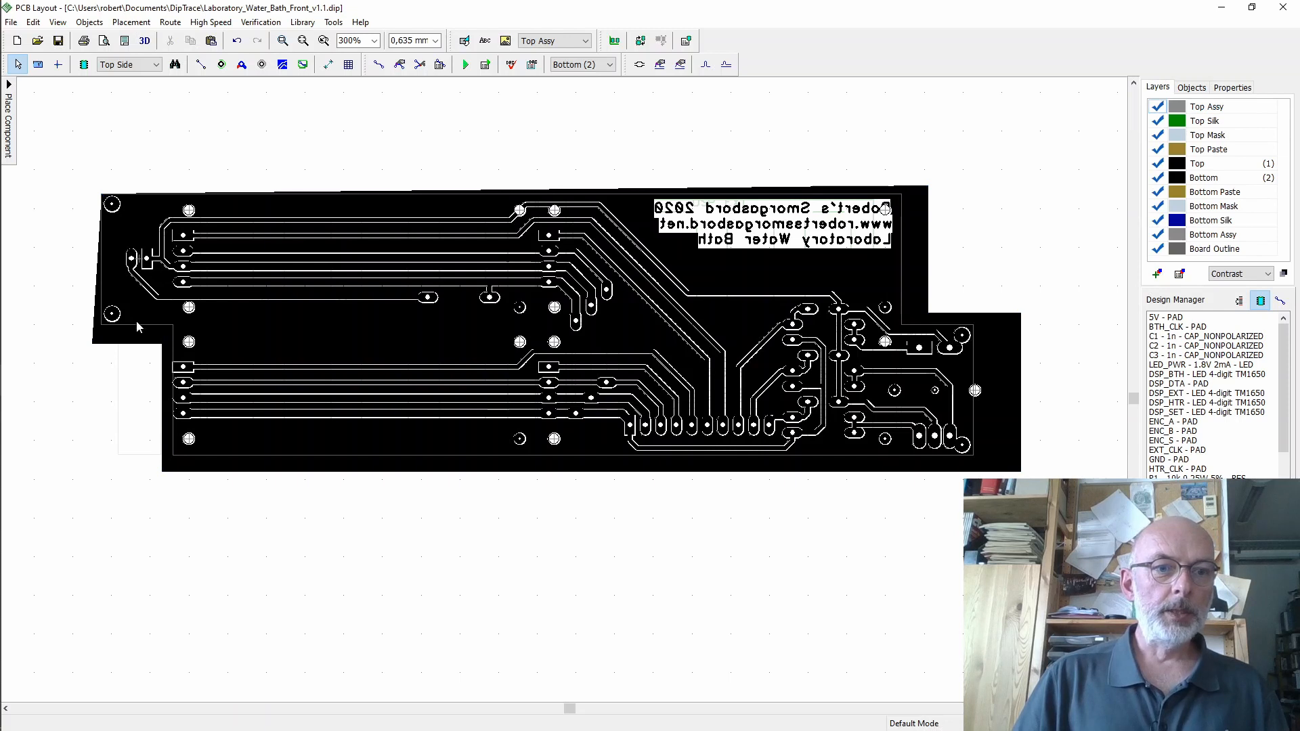
left_click(100, 324)
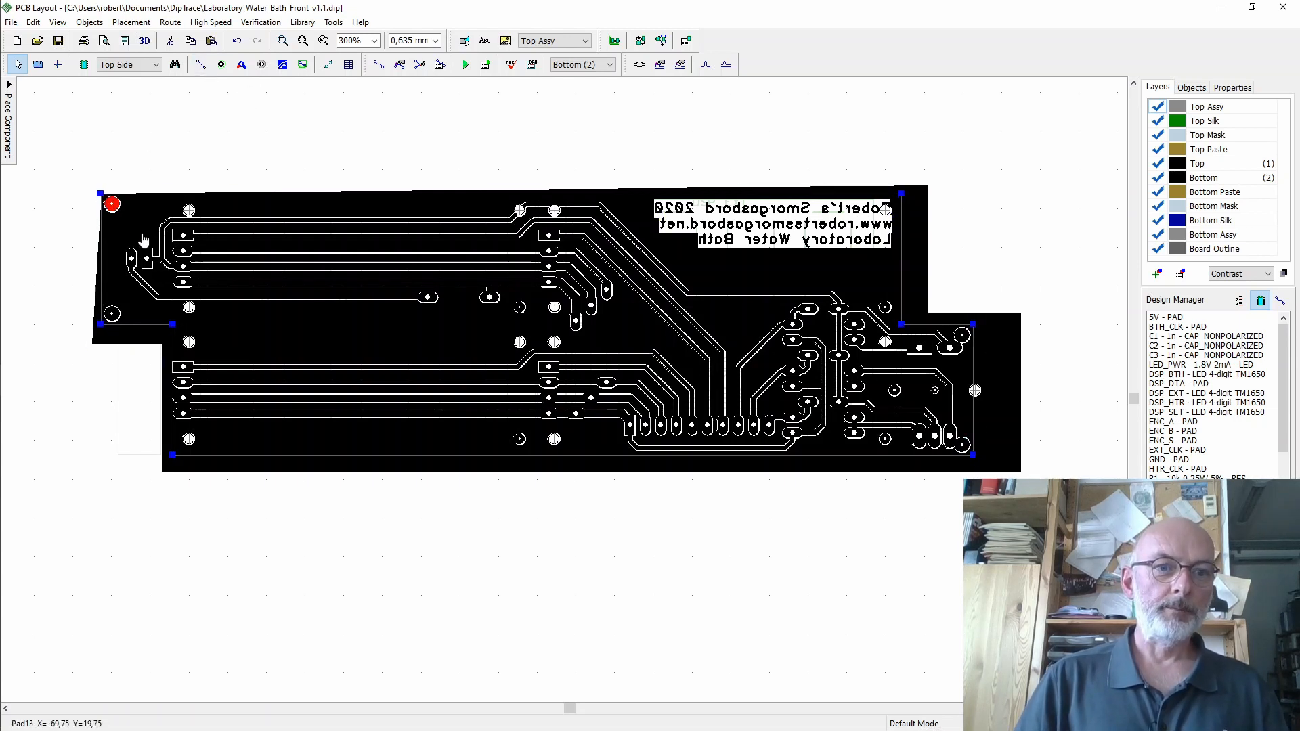
left_click(125, 346)
right_click(125, 348)
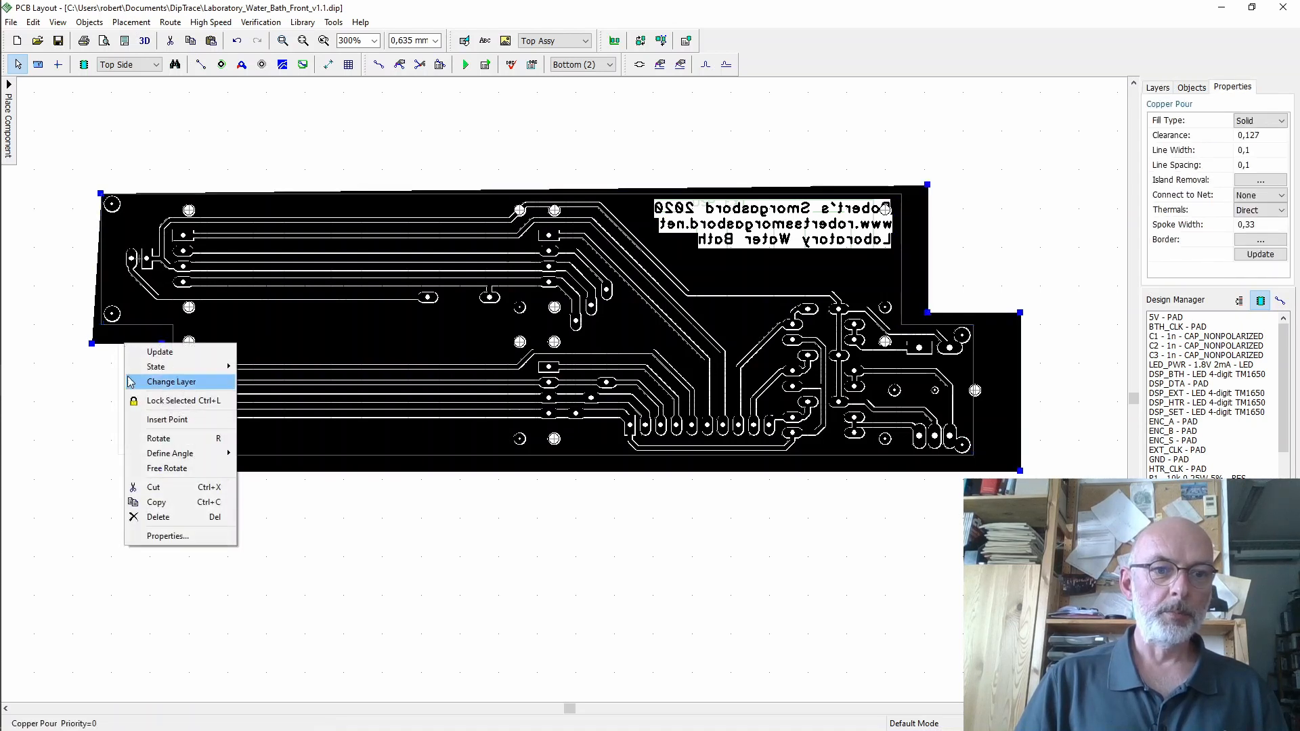
left_click(192, 540)
left_click(759, 393)
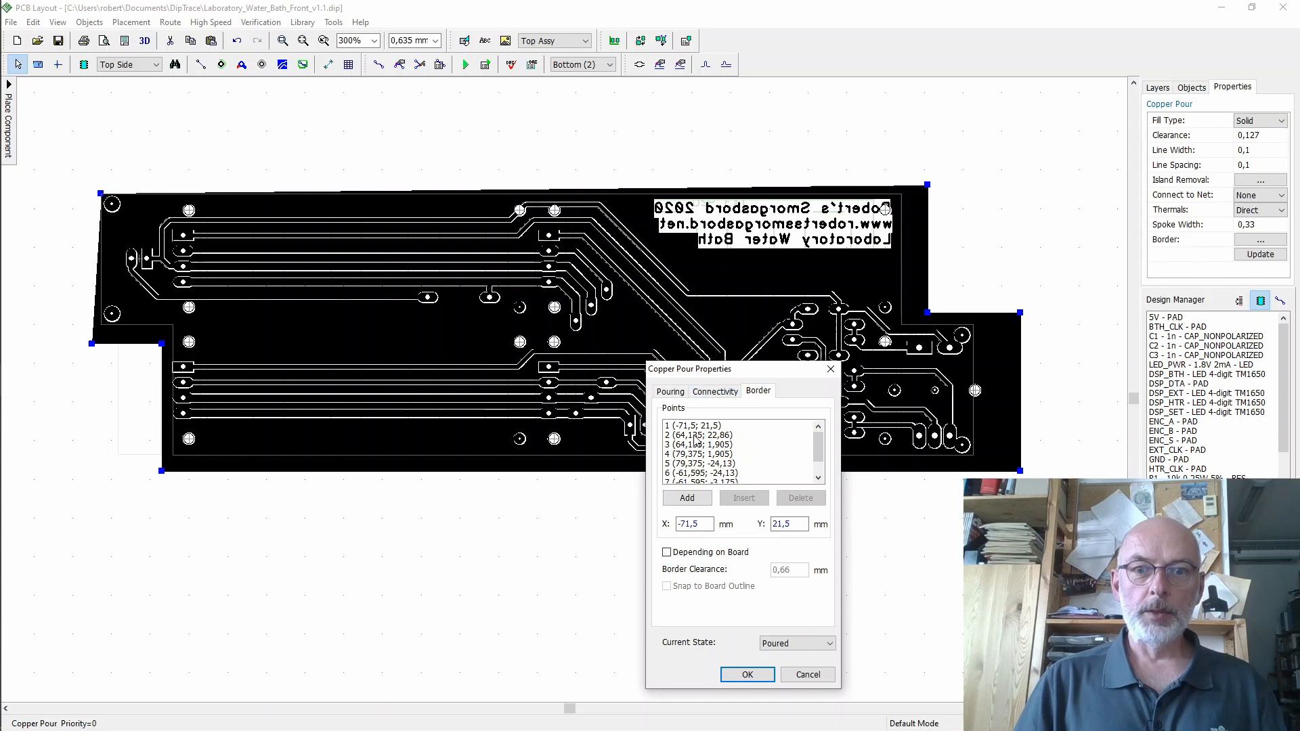
left_click(696, 436)
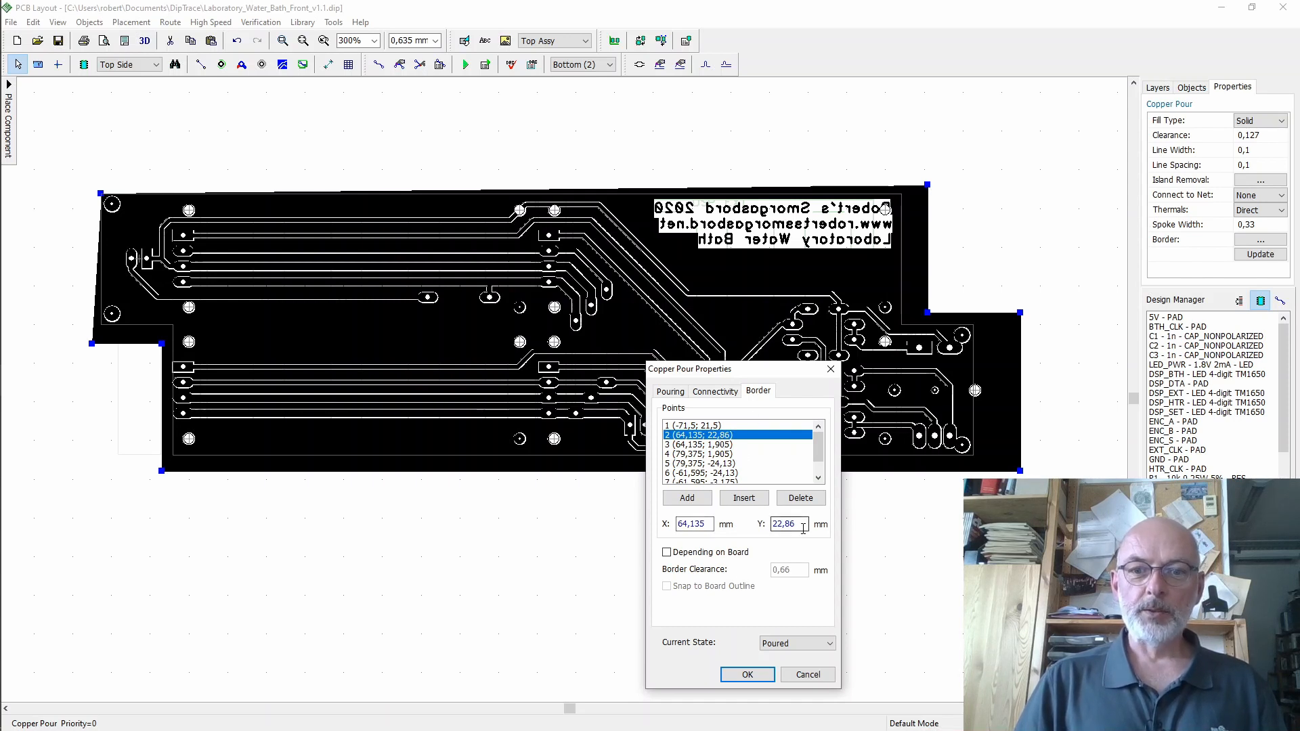
left_click_drag(802, 526, 762, 524)
type("21,")
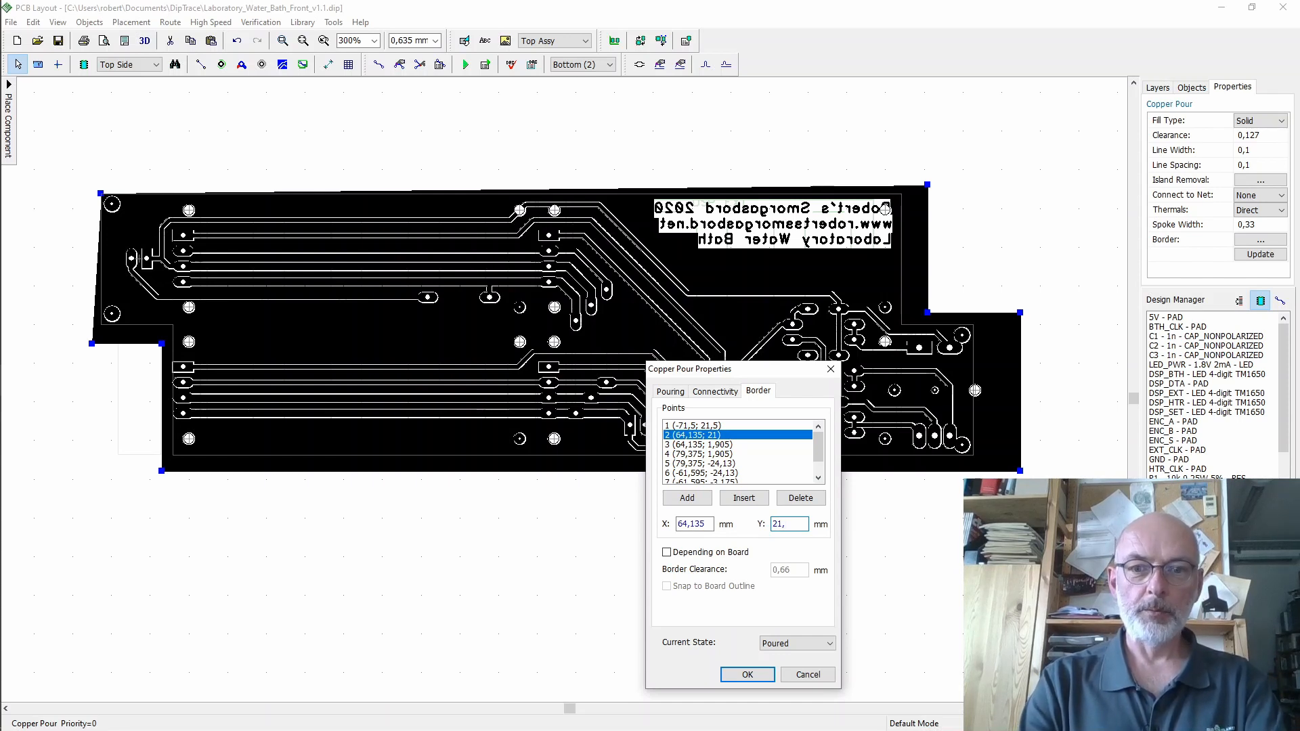
type("5")
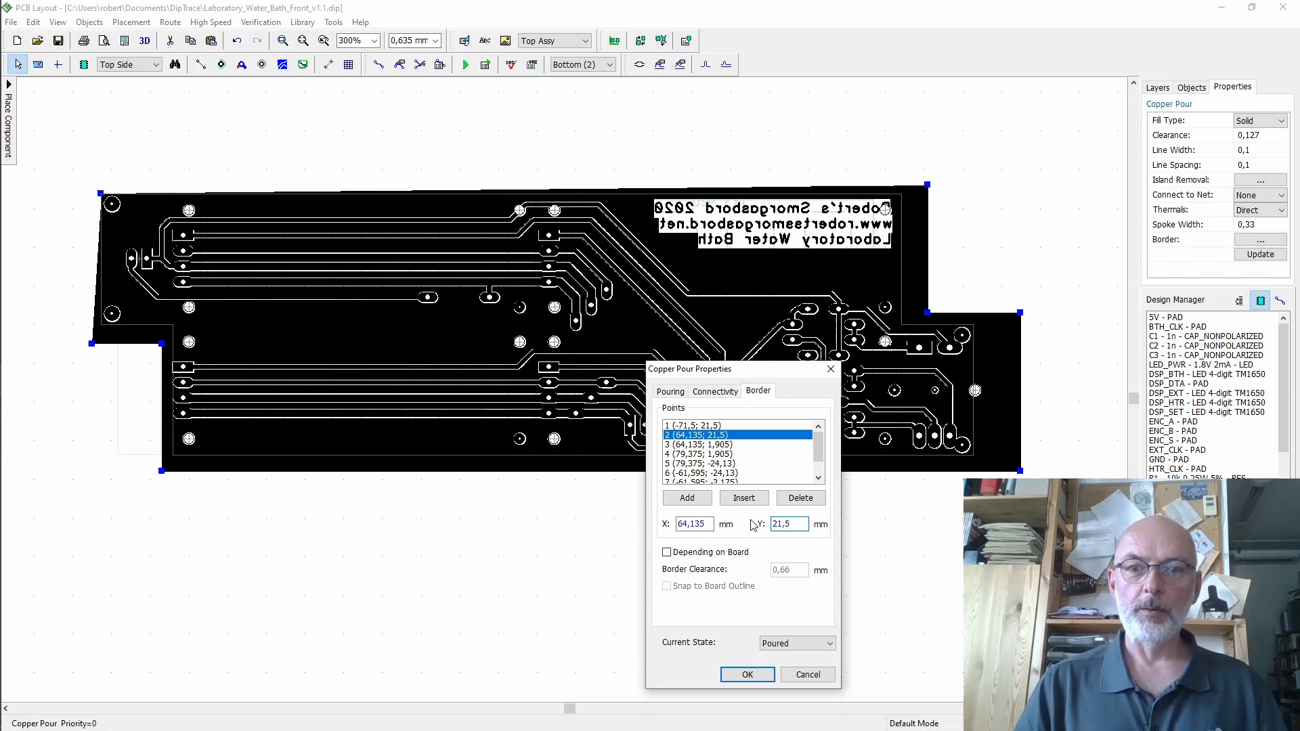
left_click(723, 445)
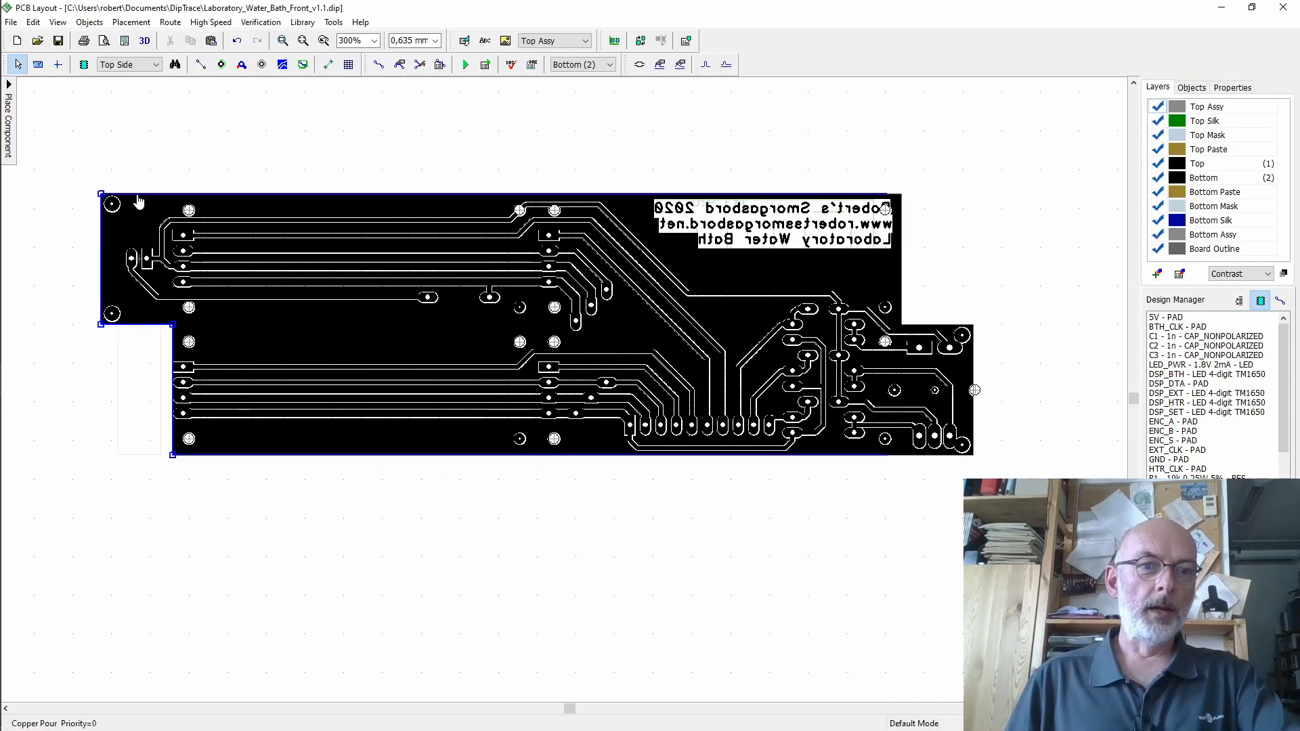
- Change the copper pour's current state to Unpoured and apply it
left_click(141, 197)
right_click(142, 197)
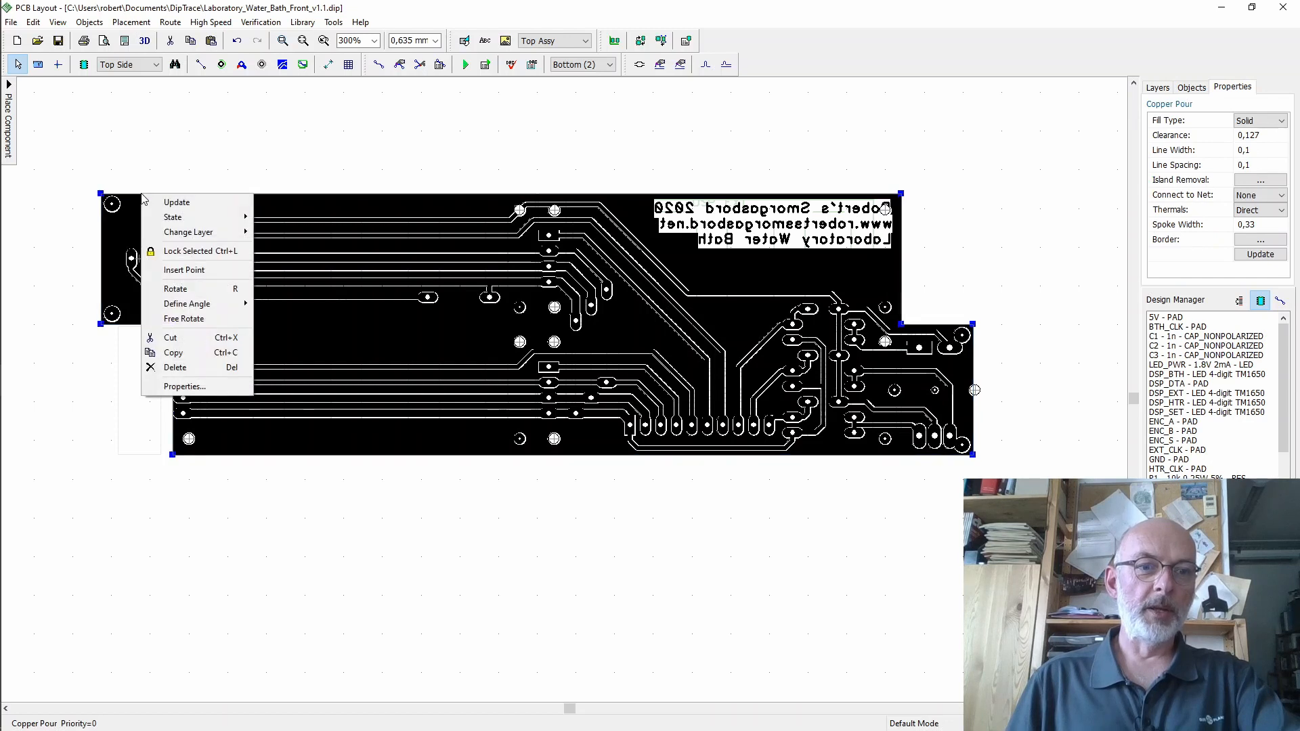
left_click(185, 387)
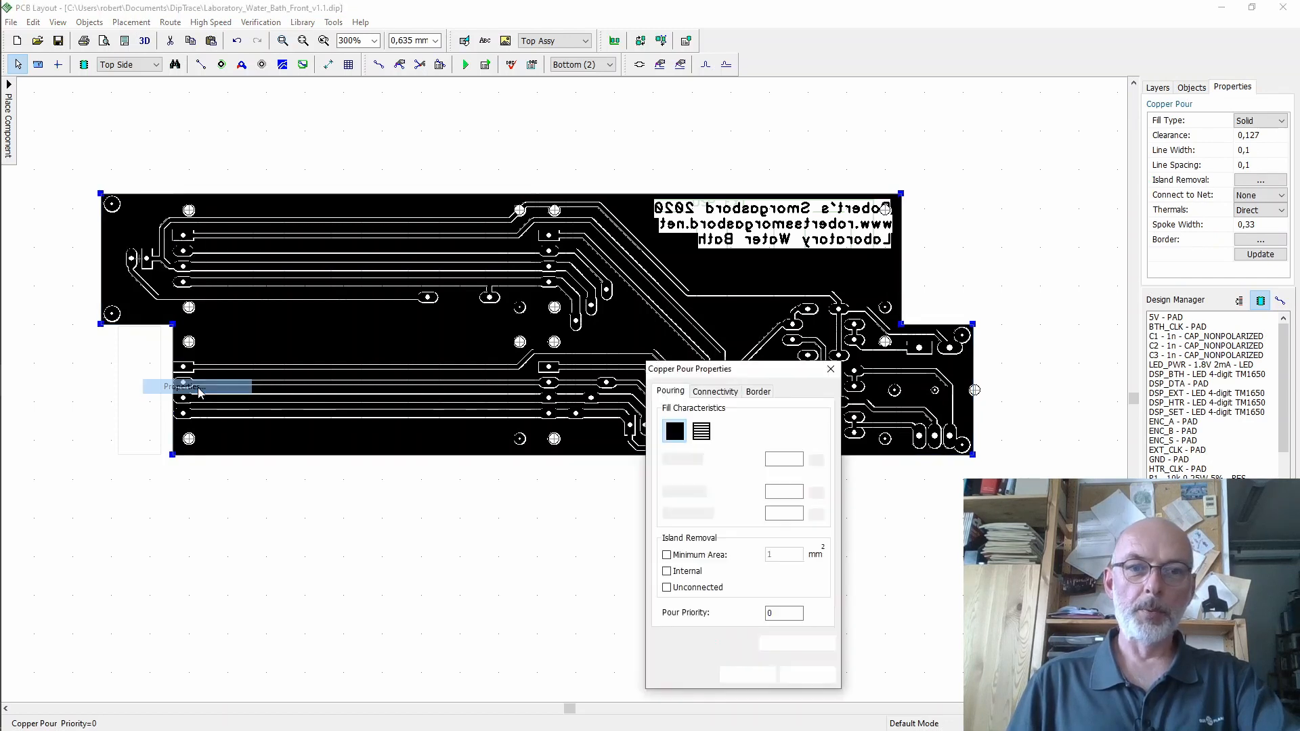
left_click_drag(804, 370, 423, 153)
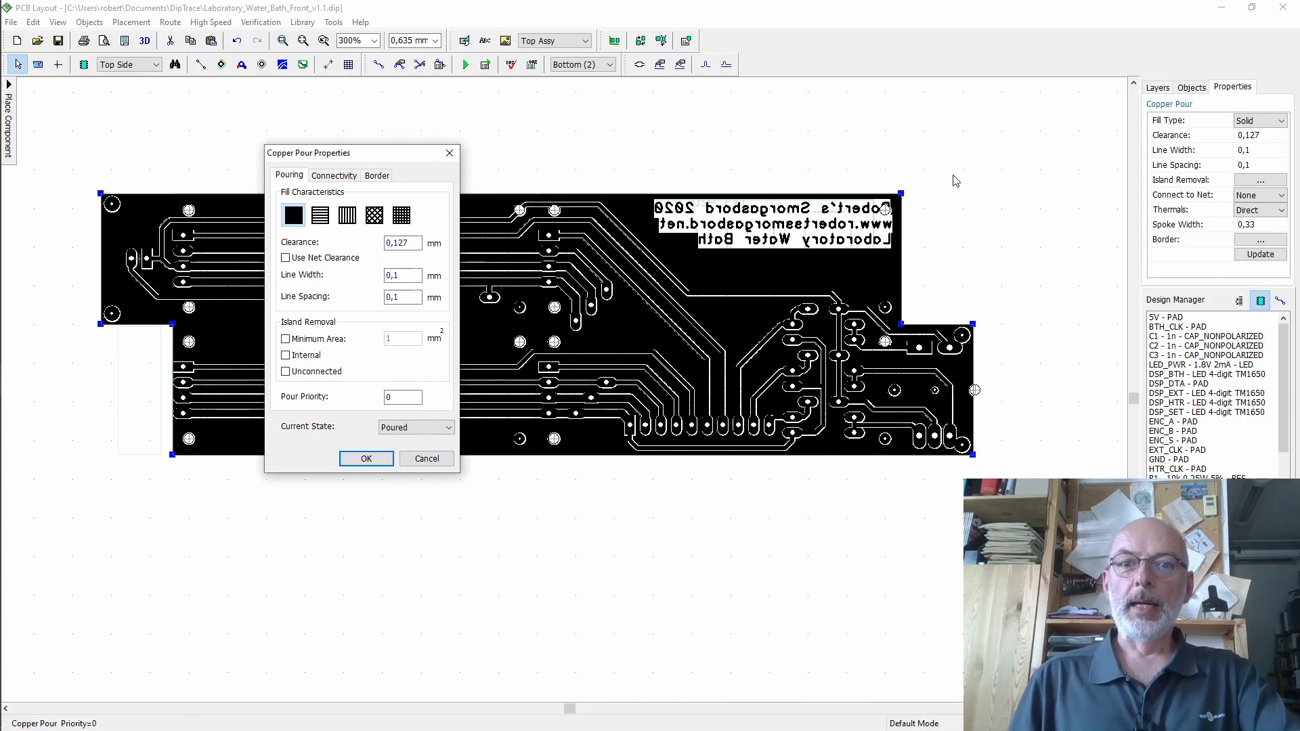
left_click(449, 428)
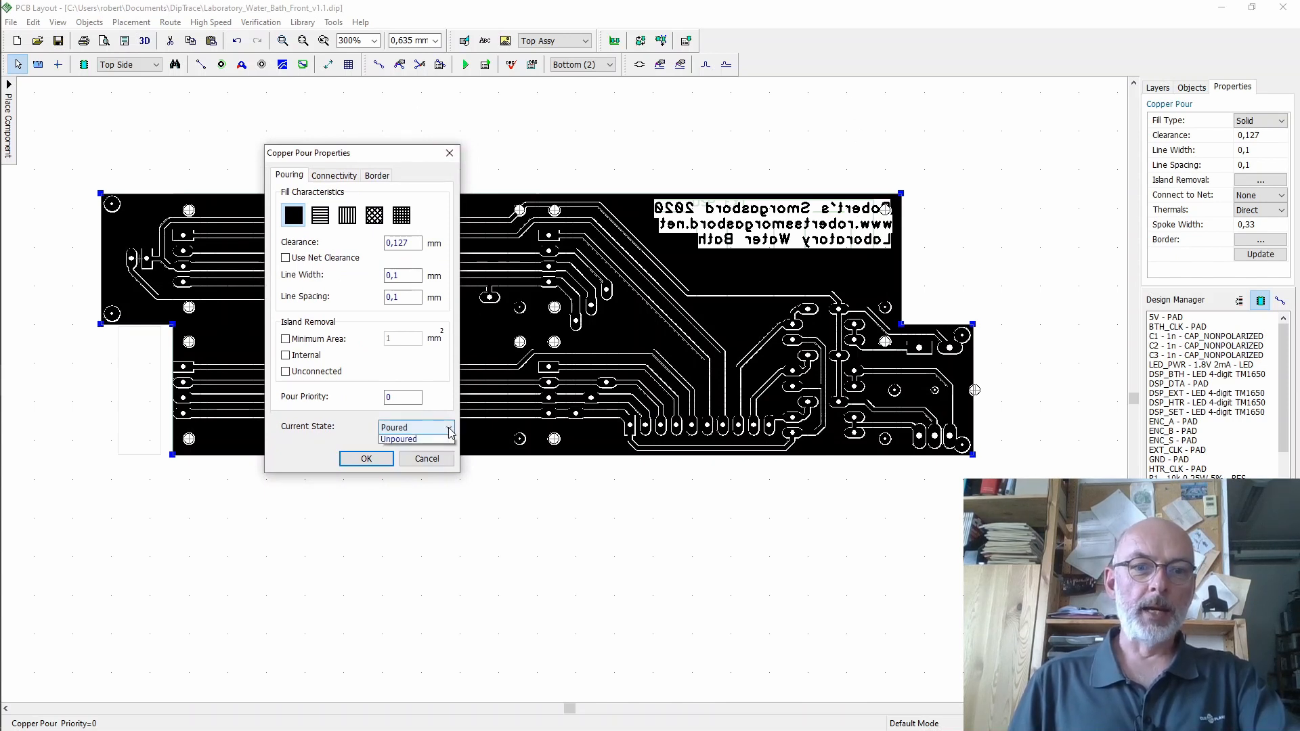
left_click(399, 450)
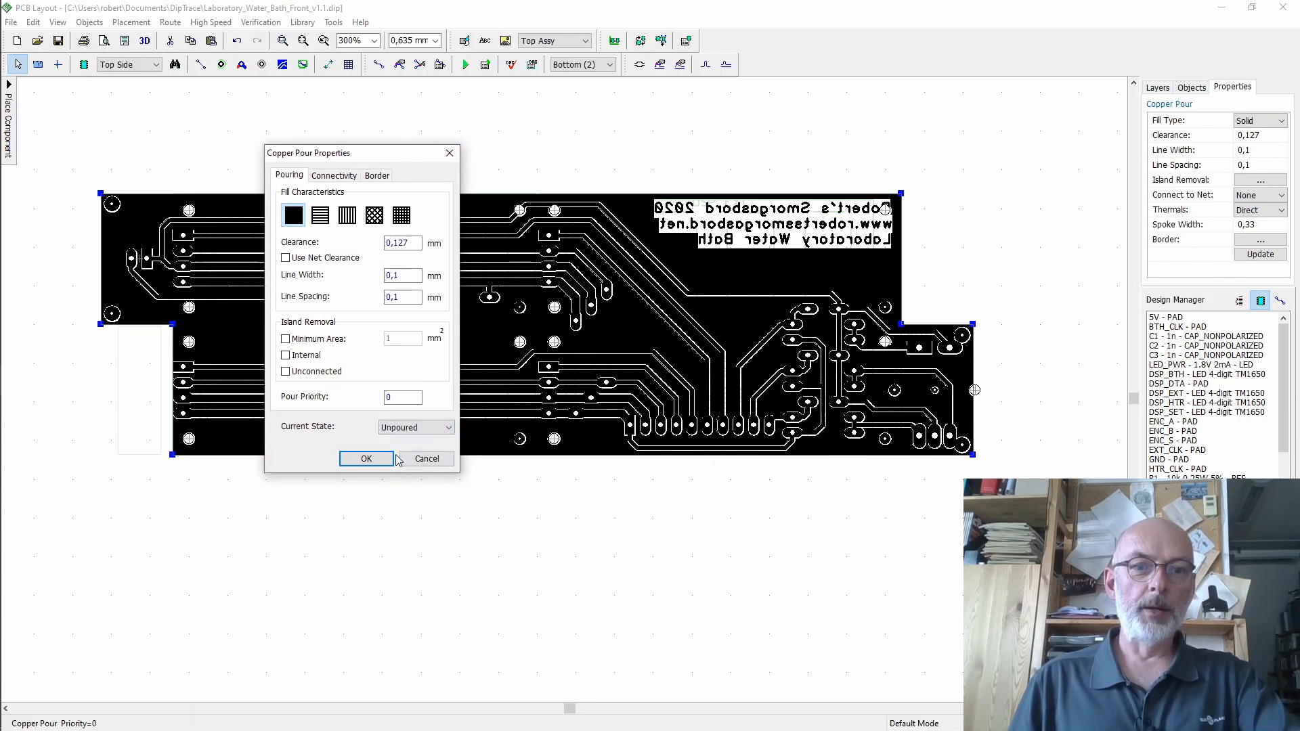
left_click(367, 459)
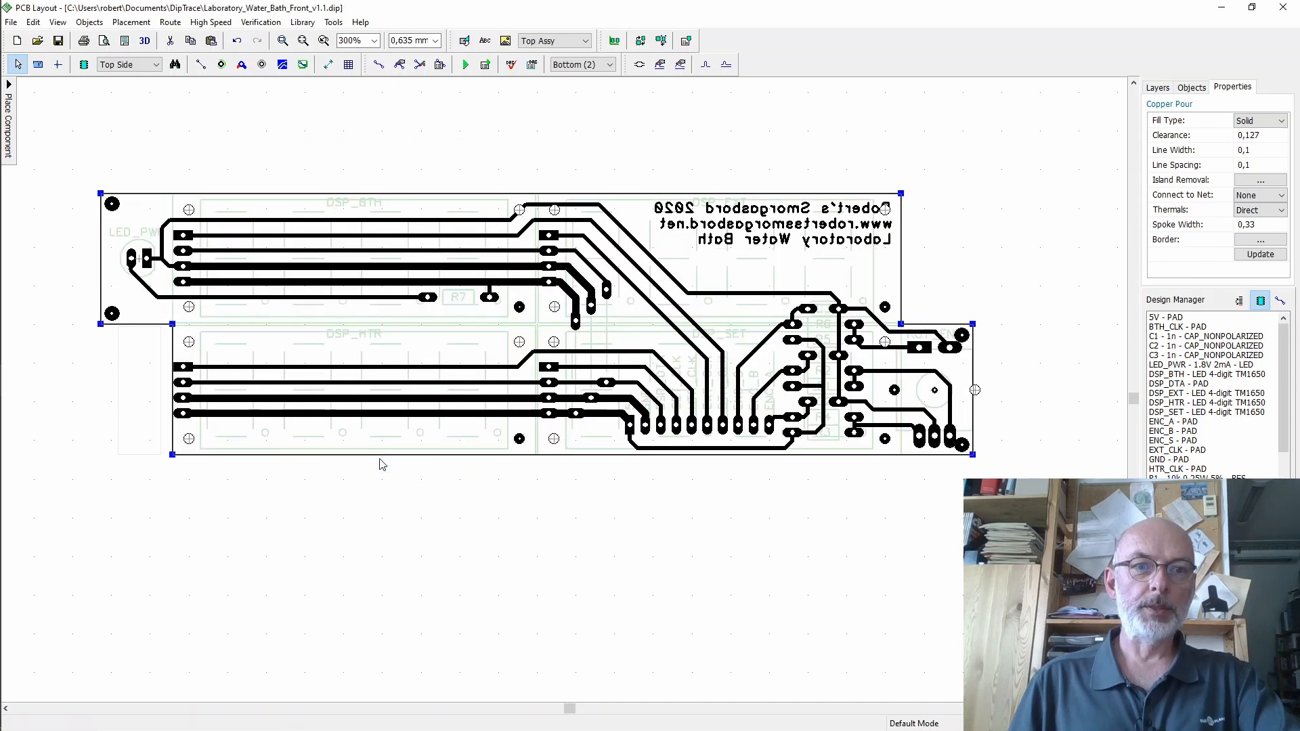
- Set the clearance of the bottom copper pour to 1,27 mm in its properties
left_click(361, 530)
left_click(237, 195)
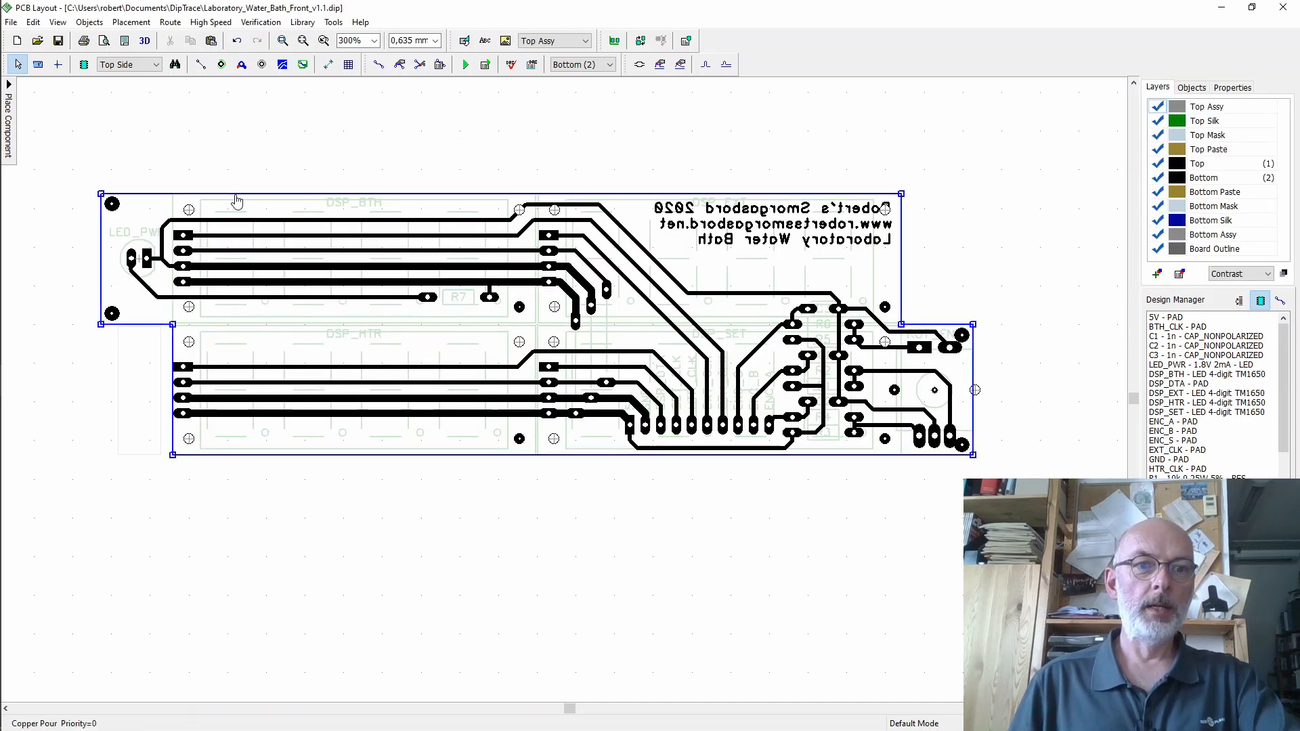
right_click(237, 195)
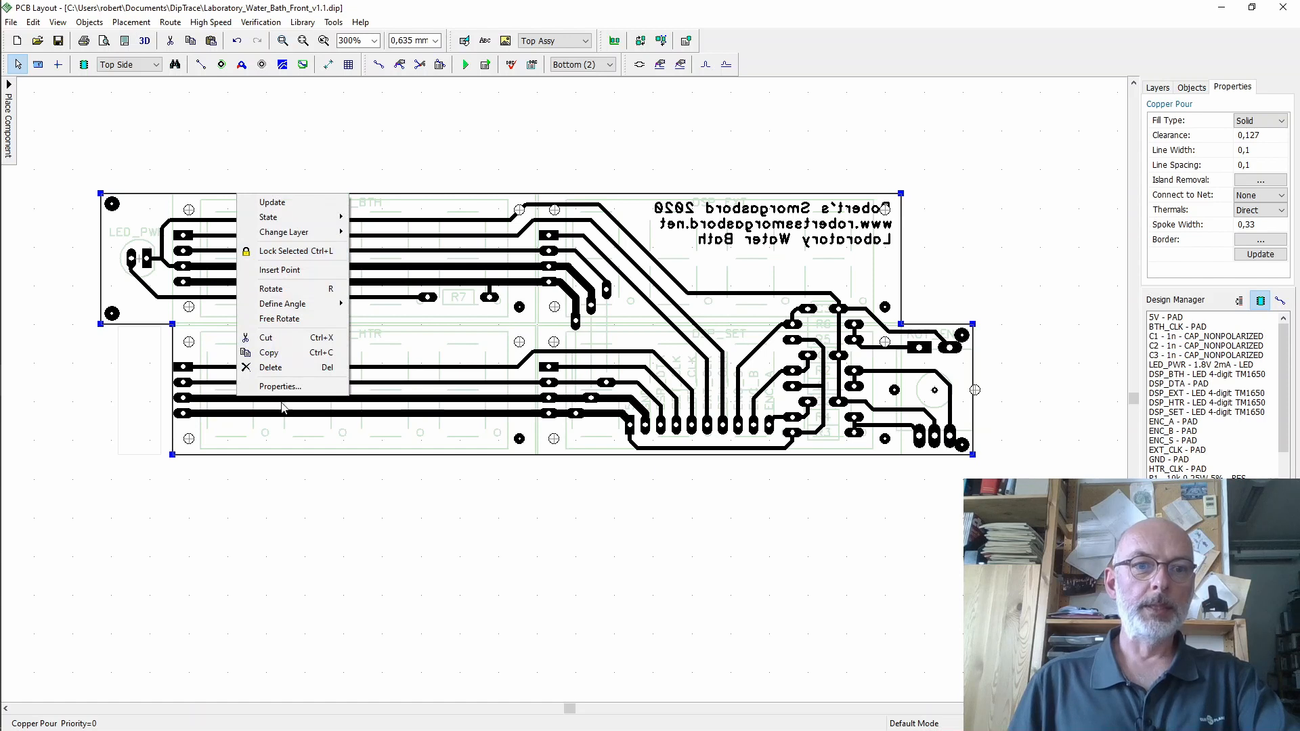
left_click(280, 386)
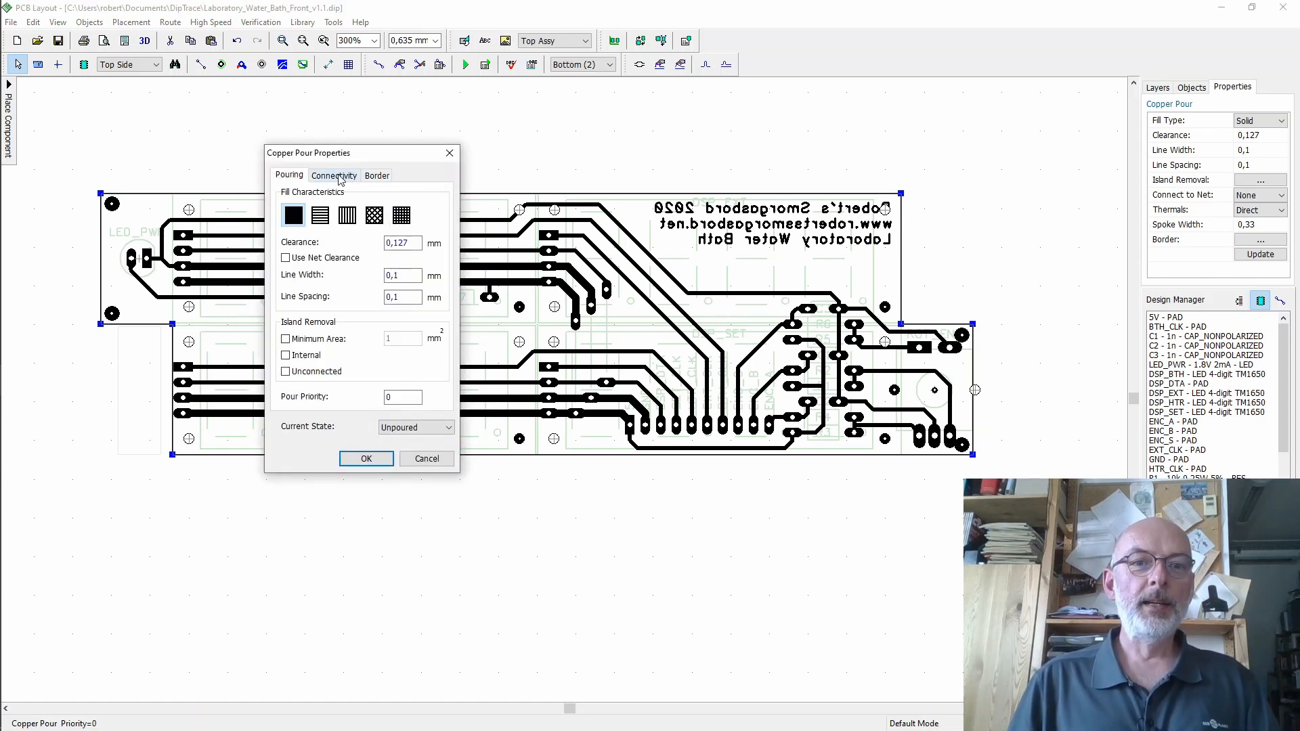
left_click(391, 245)
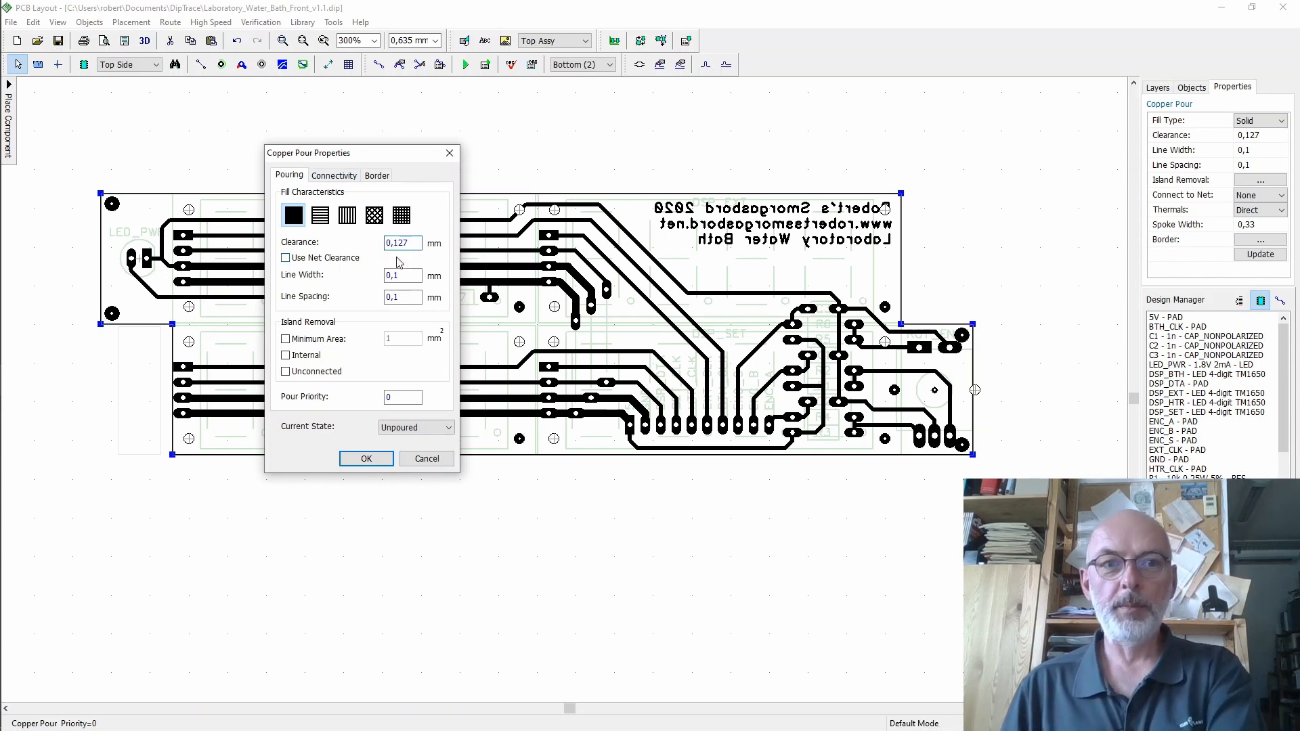
key("BackSpace")
key("BackSpace")
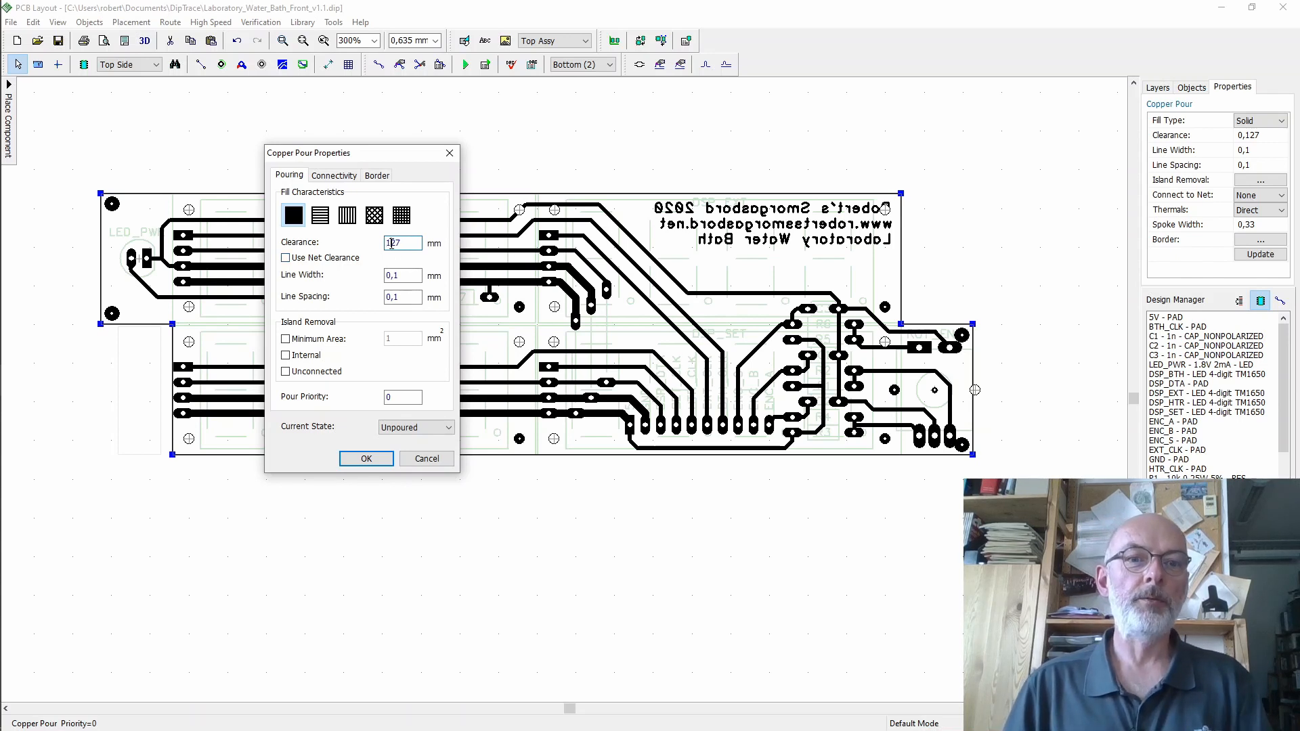
type(",")
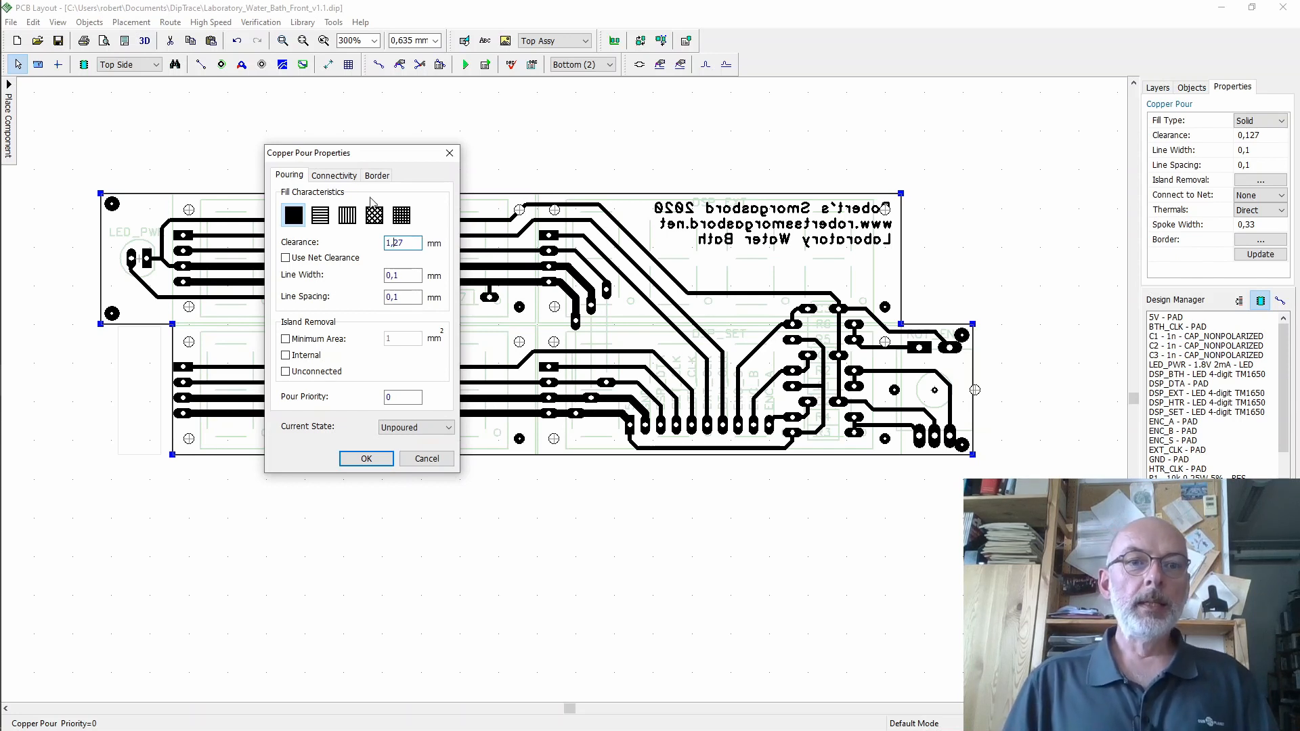
- Connect the copper pour to the GND net and apply the properties
left_click(335, 175)
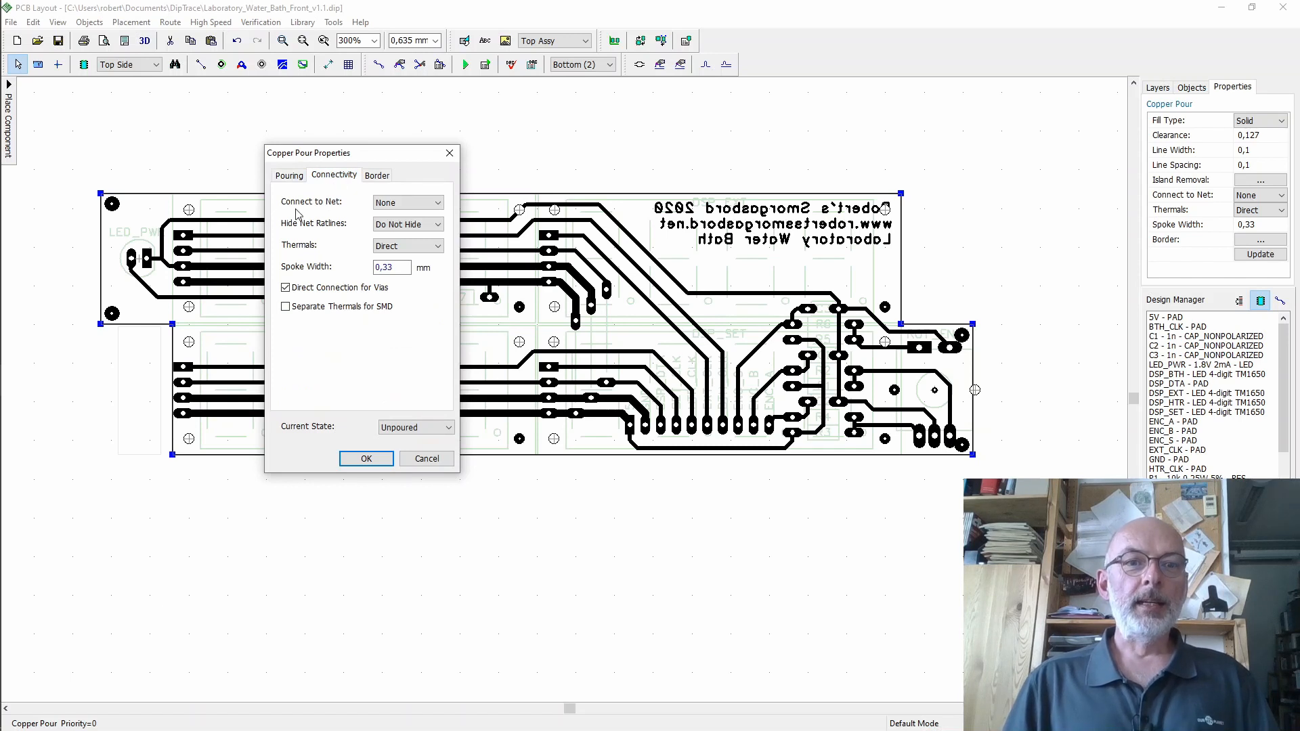
left_click(439, 204)
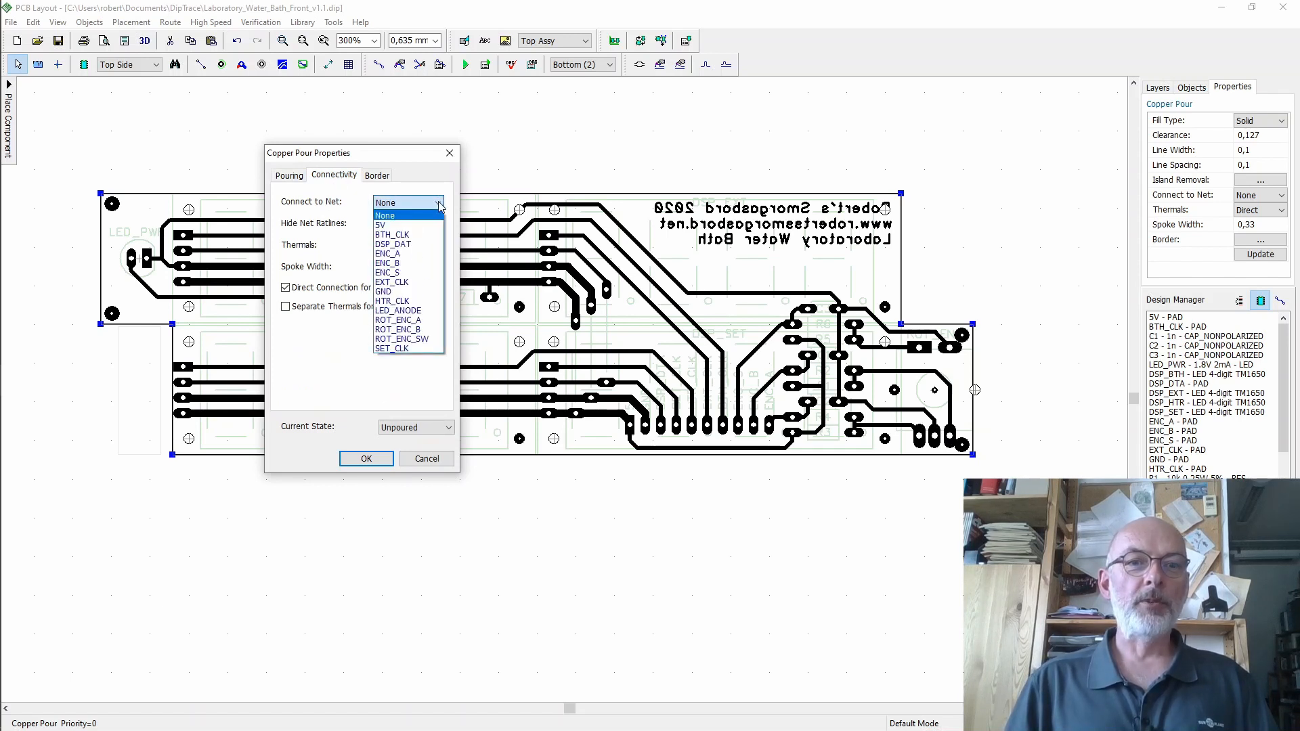
left_click(412, 291)
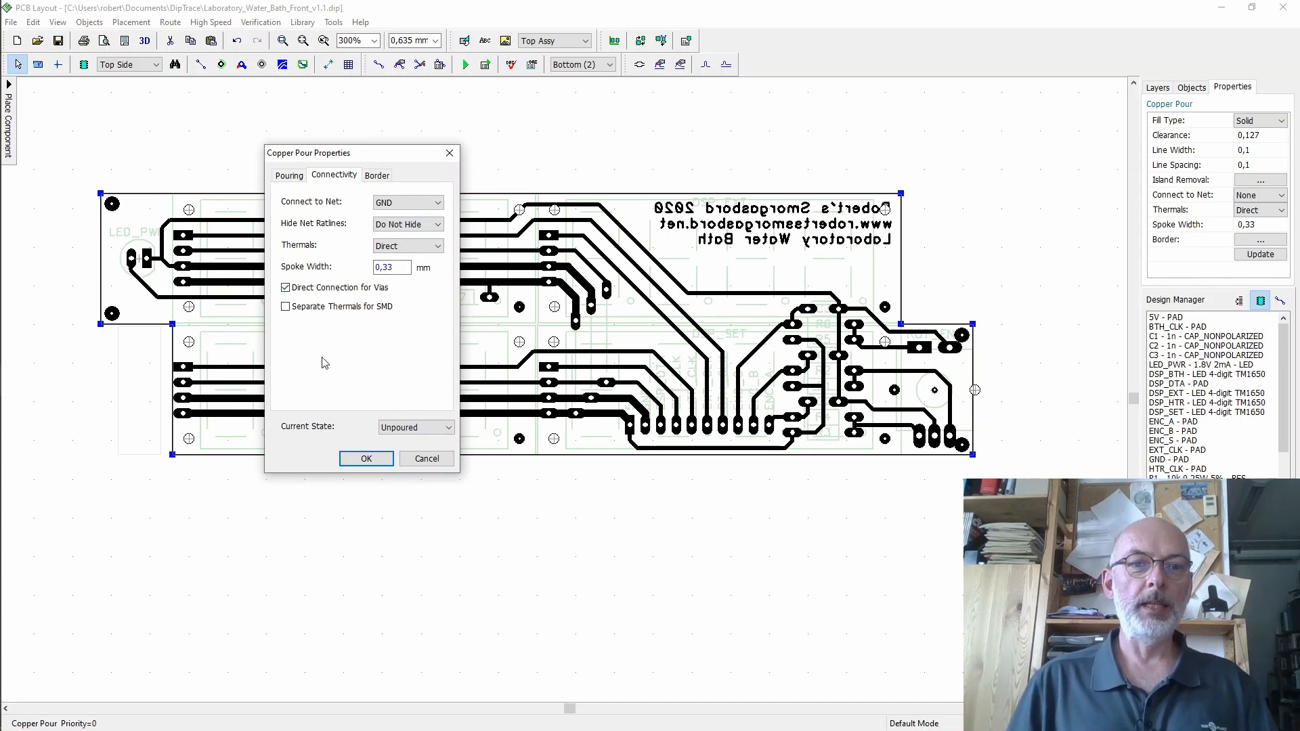
left_click(366, 459)
- Change the copper pour's current state to Poured, apply it and deselect the pour
right_click(366, 458)
left_click(423, 649)
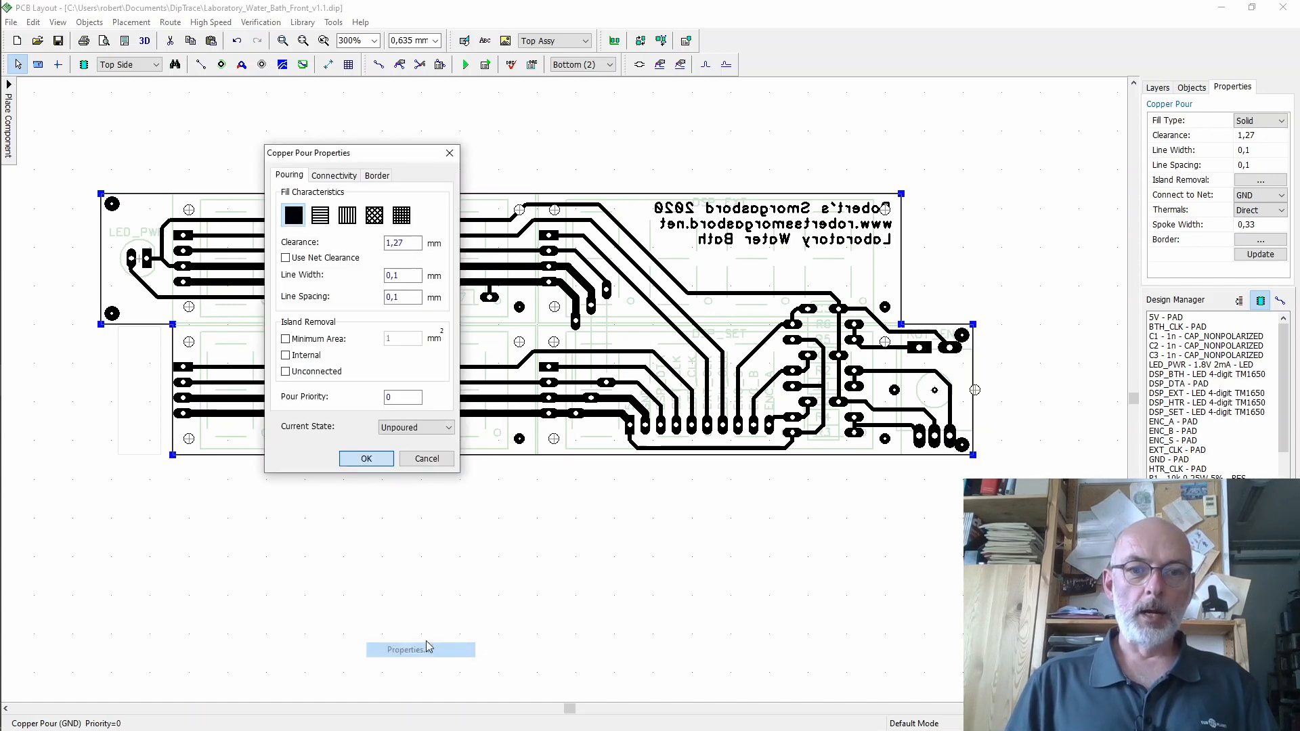
left_click(446, 427)
left_click(414, 447)
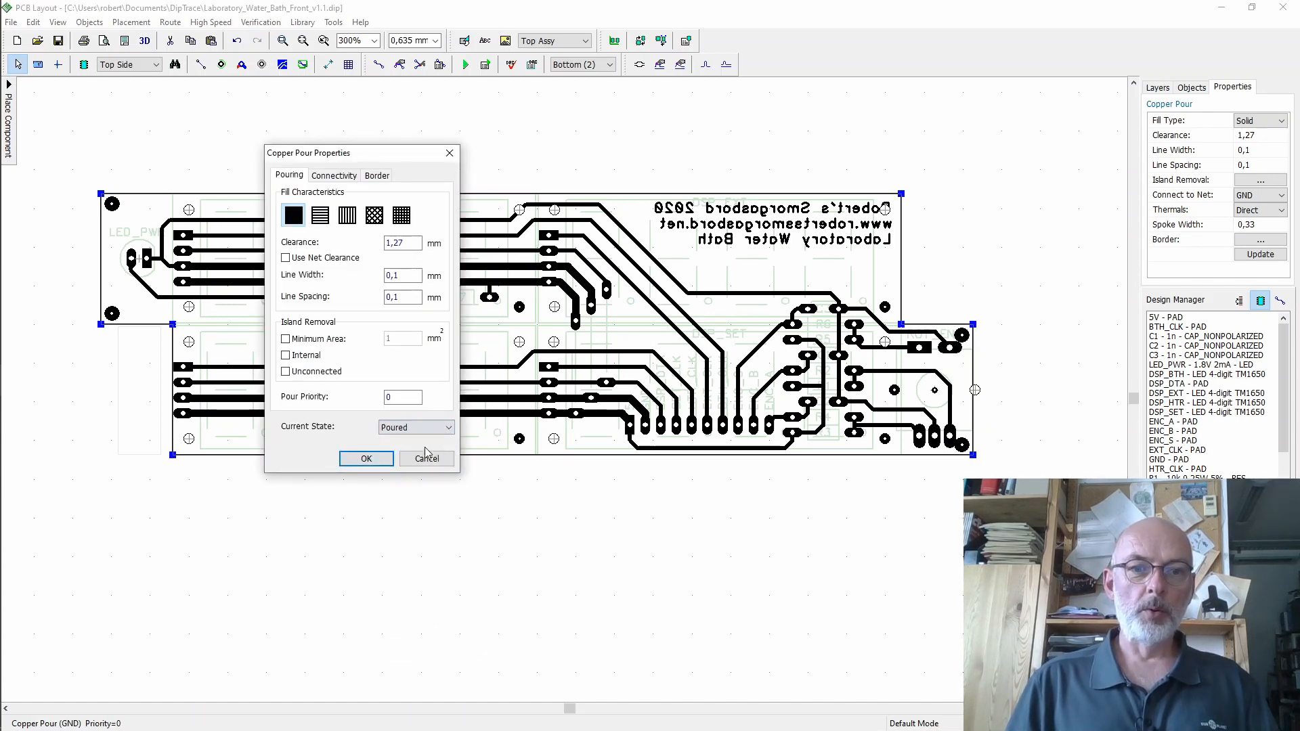
left_click(367, 458)
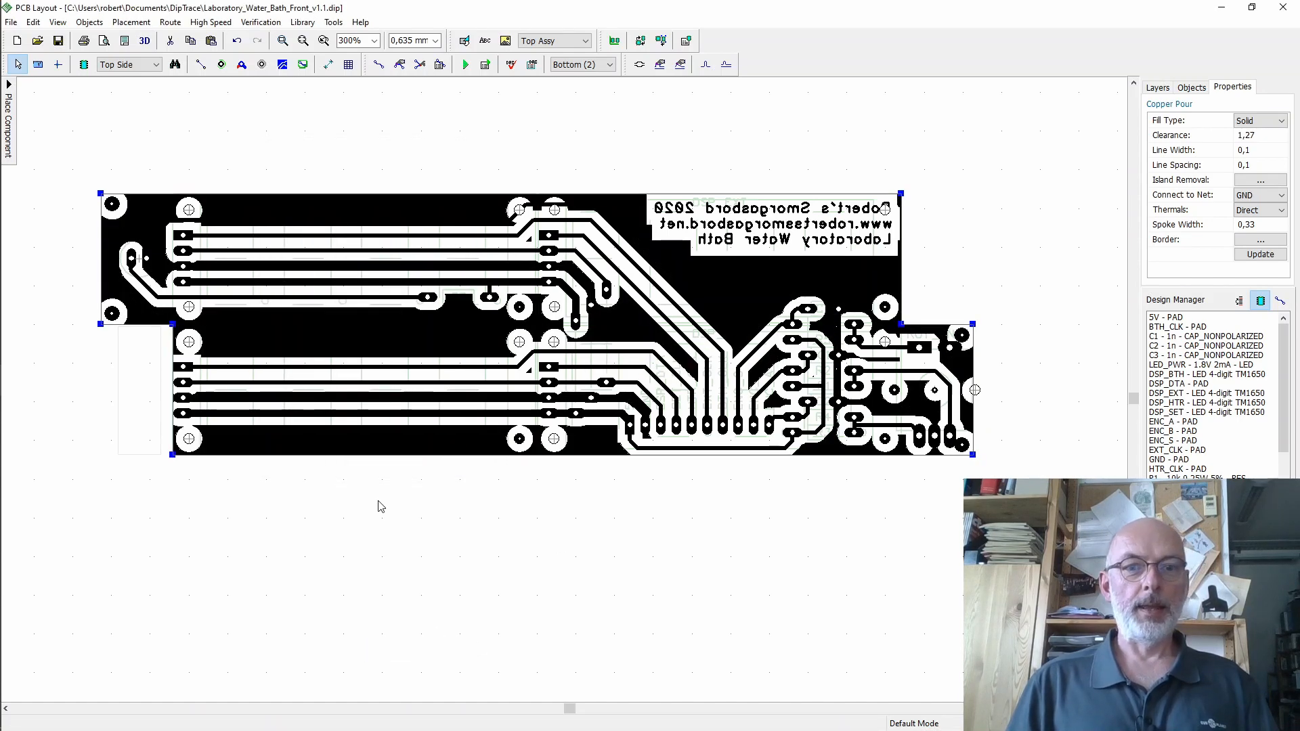
left_click(381, 506)
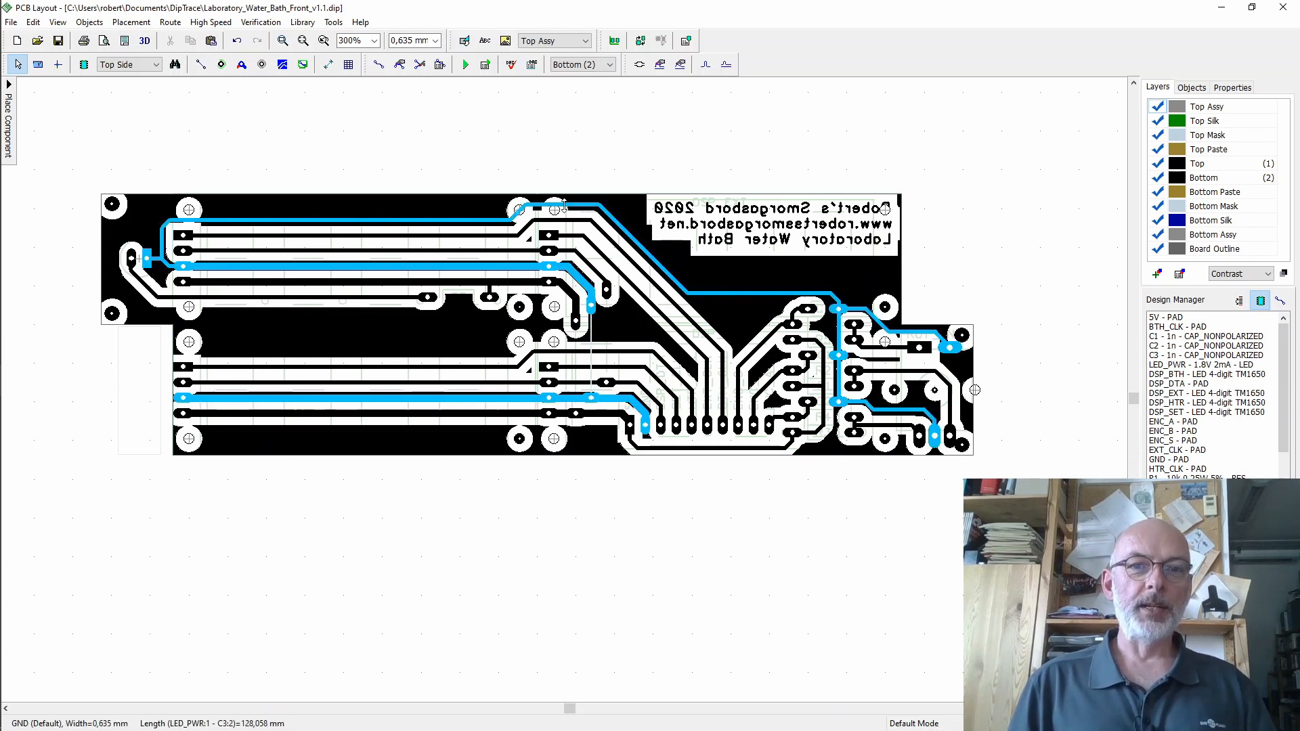
- Open the print preview of the bottom layer and limit the shown objects to pads, traces and copper pours
left_click(10, 22)
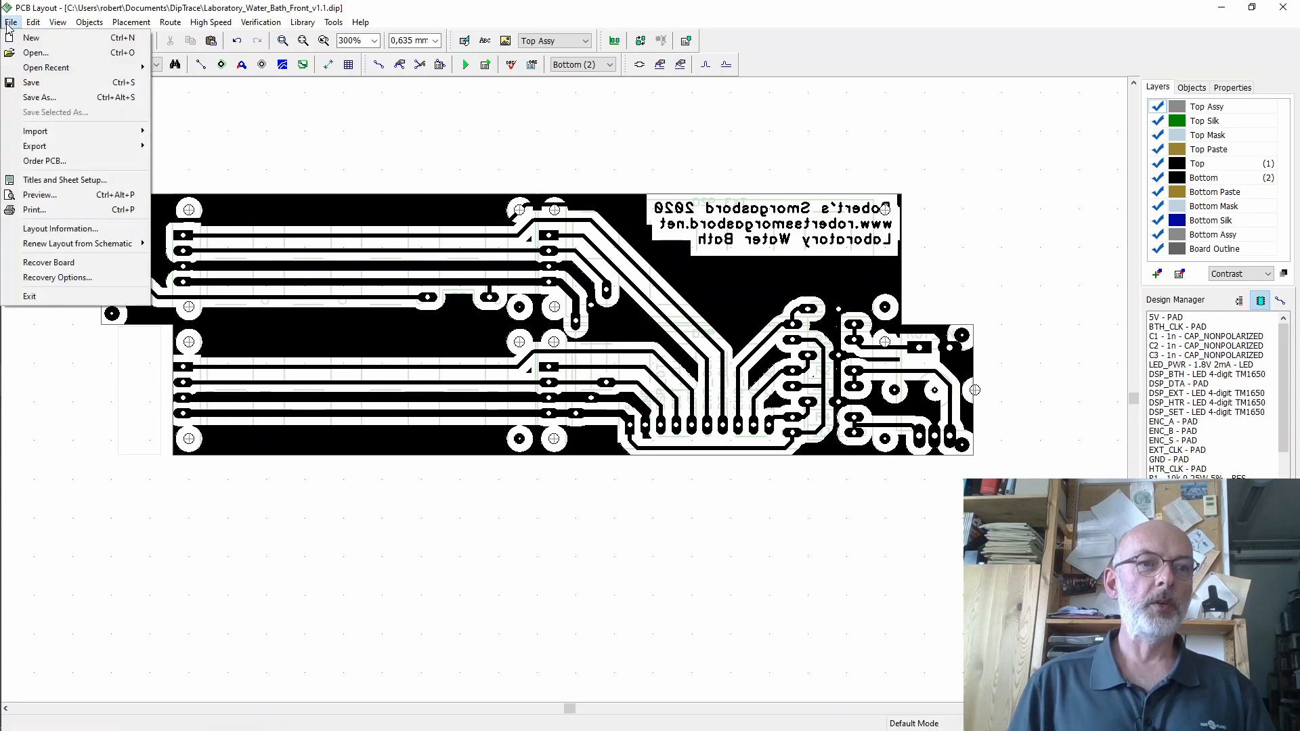
left_click(67, 195)
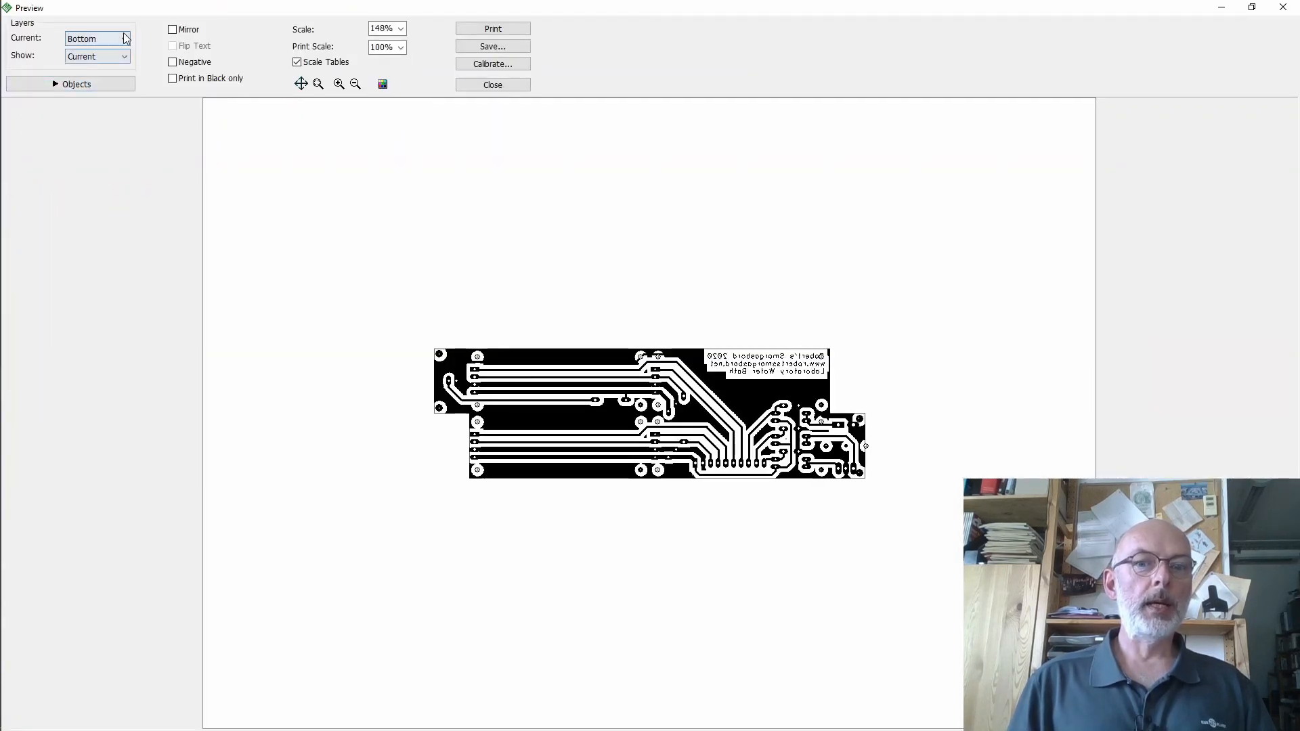
left_click(88, 85)
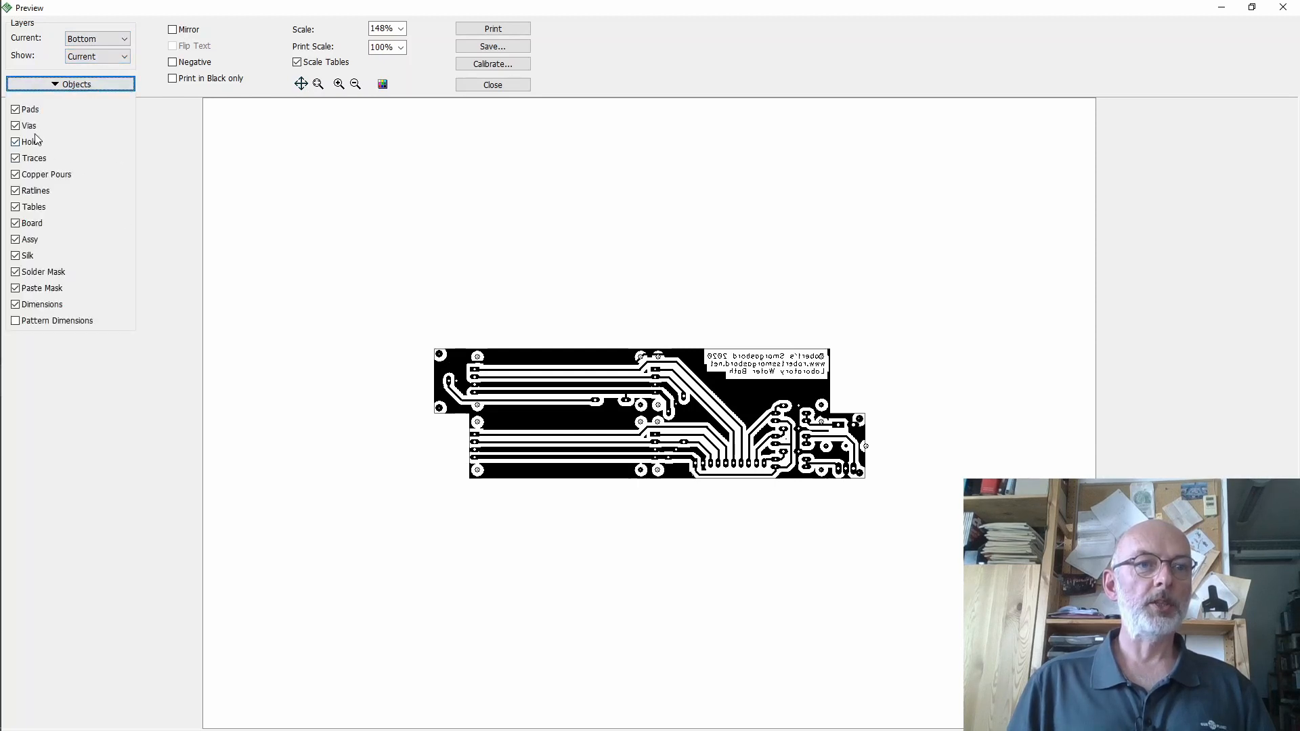
left_click(16, 126)
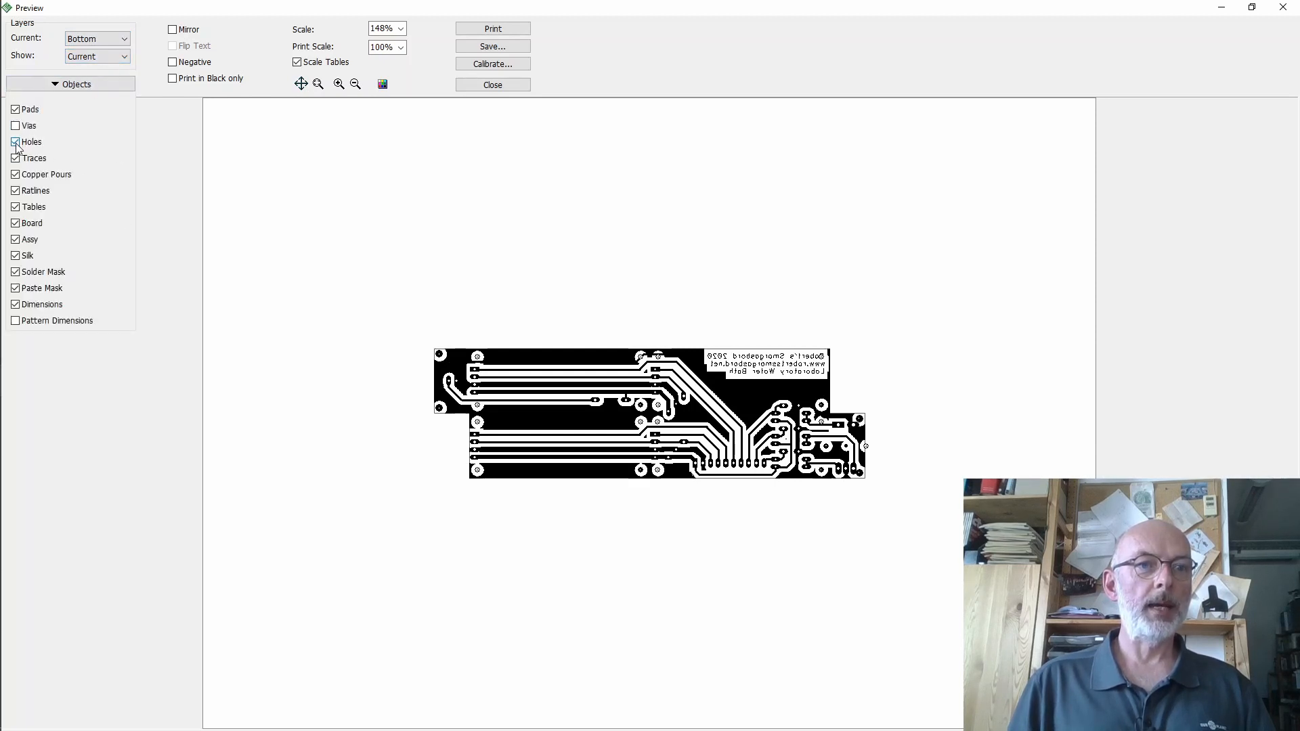
left_click(15, 143)
left_click(15, 175)
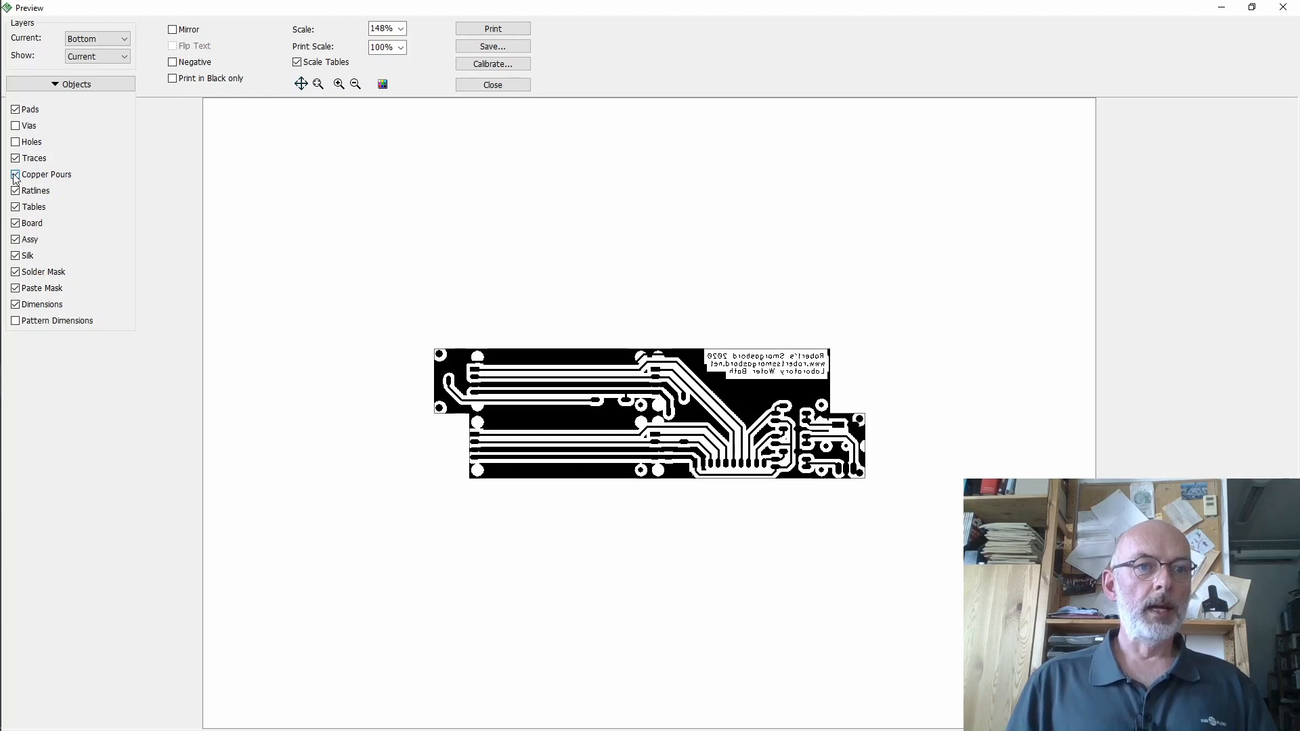
left_click(15, 175)
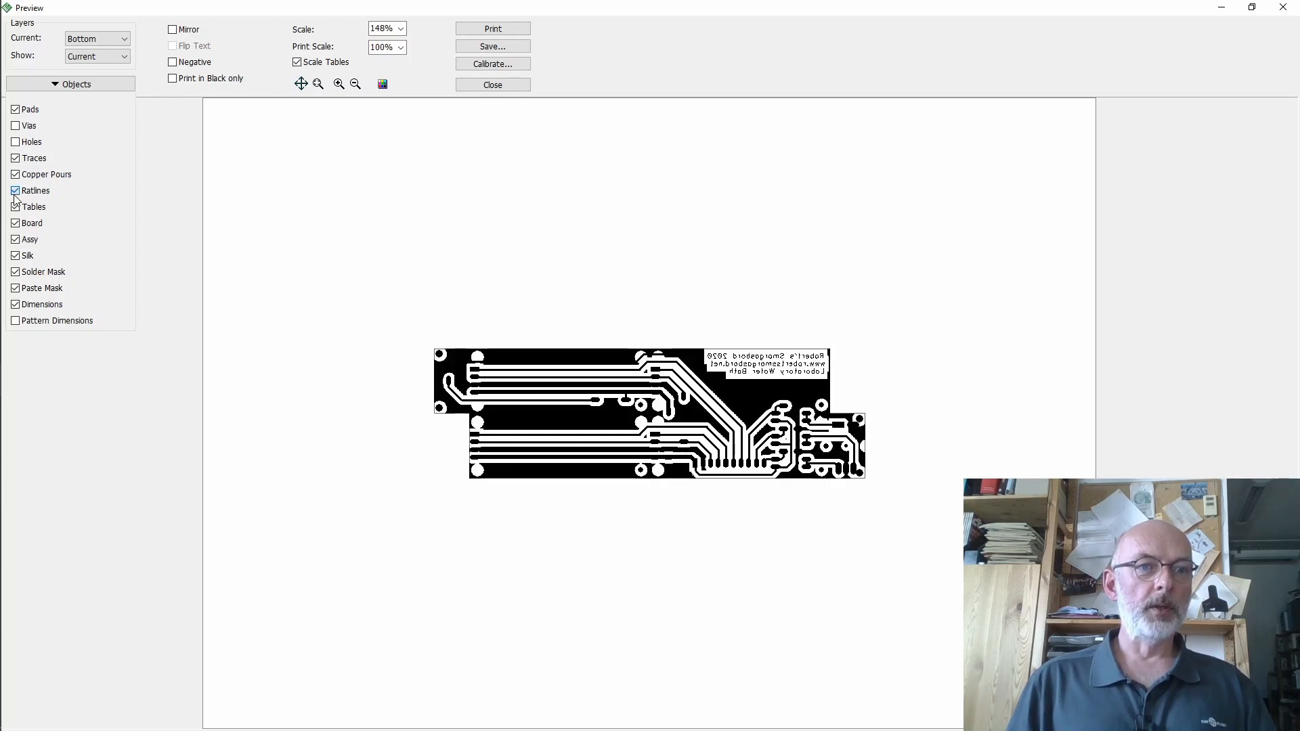
left_click(15, 208)
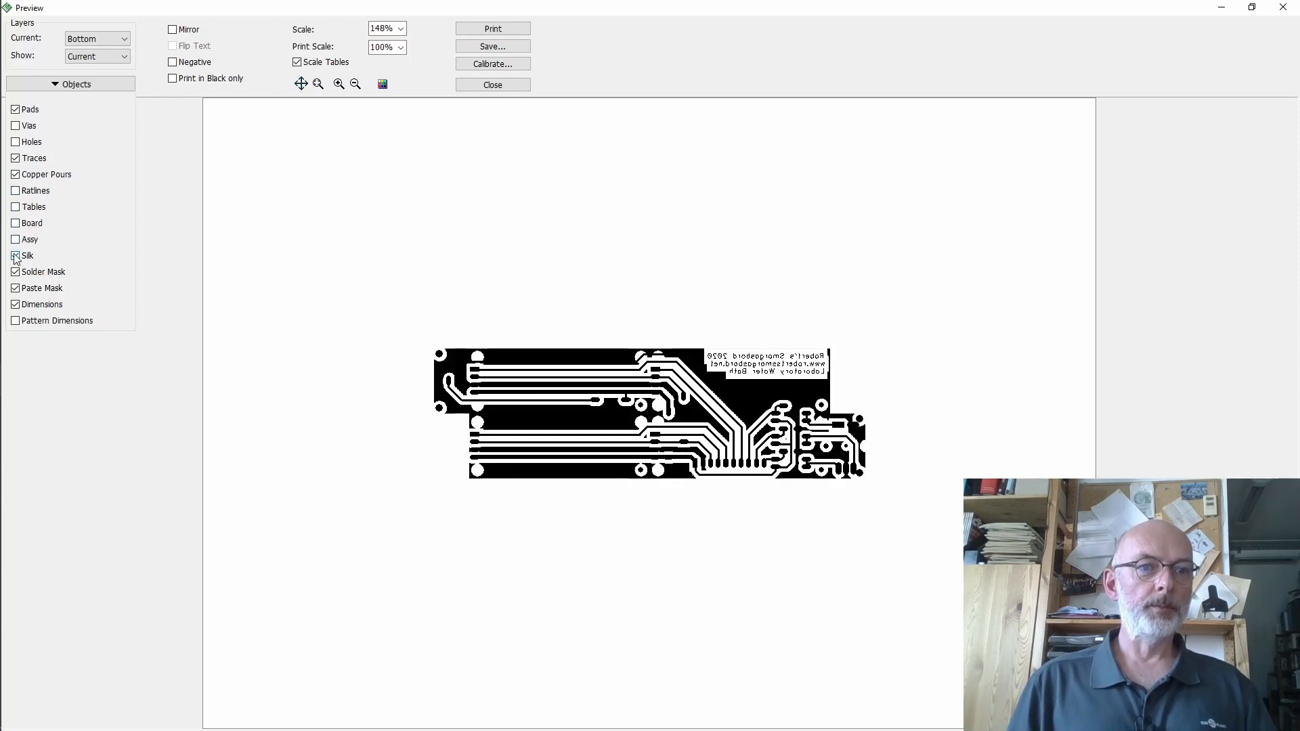
left_click(15, 256)
left_click(15, 272)
left_click(15, 288)
left_click(15, 304)
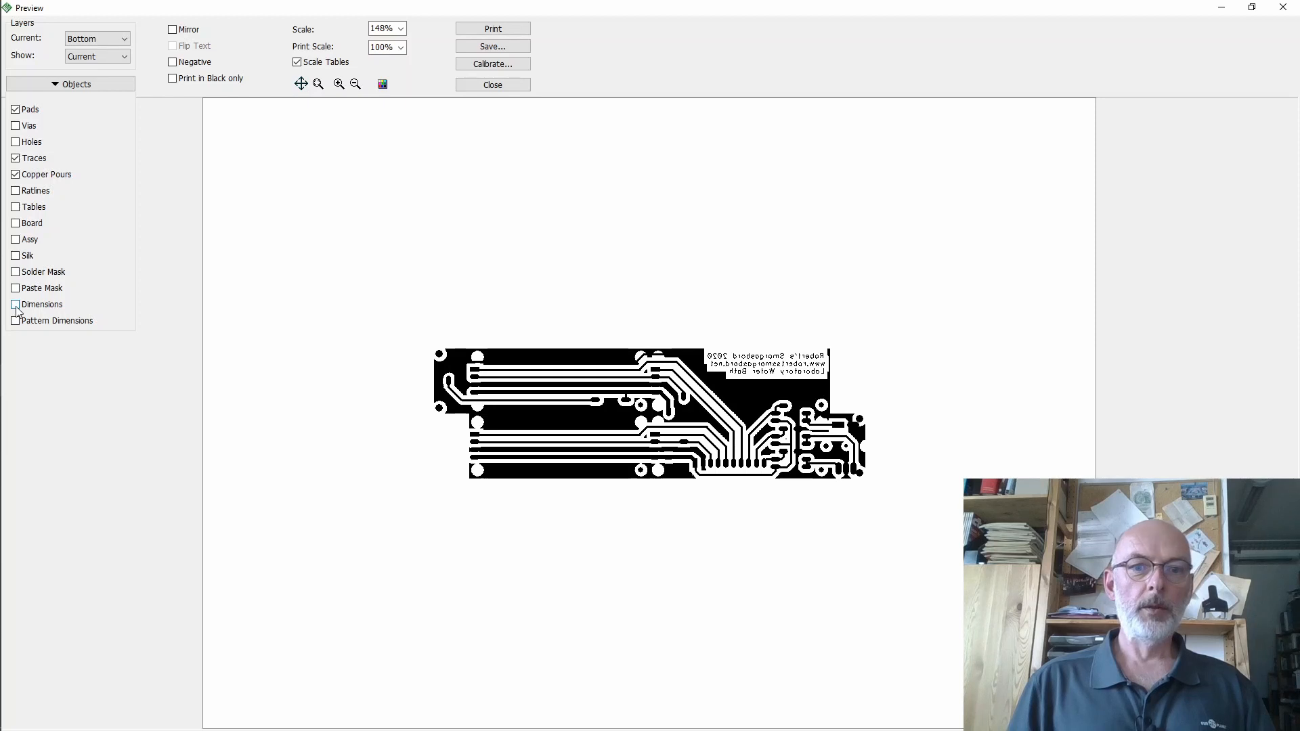
- Inspect the bottom layer preview at 300% print scale, including the copper around the mounting holes, and close the preview
left_click(402, 47)
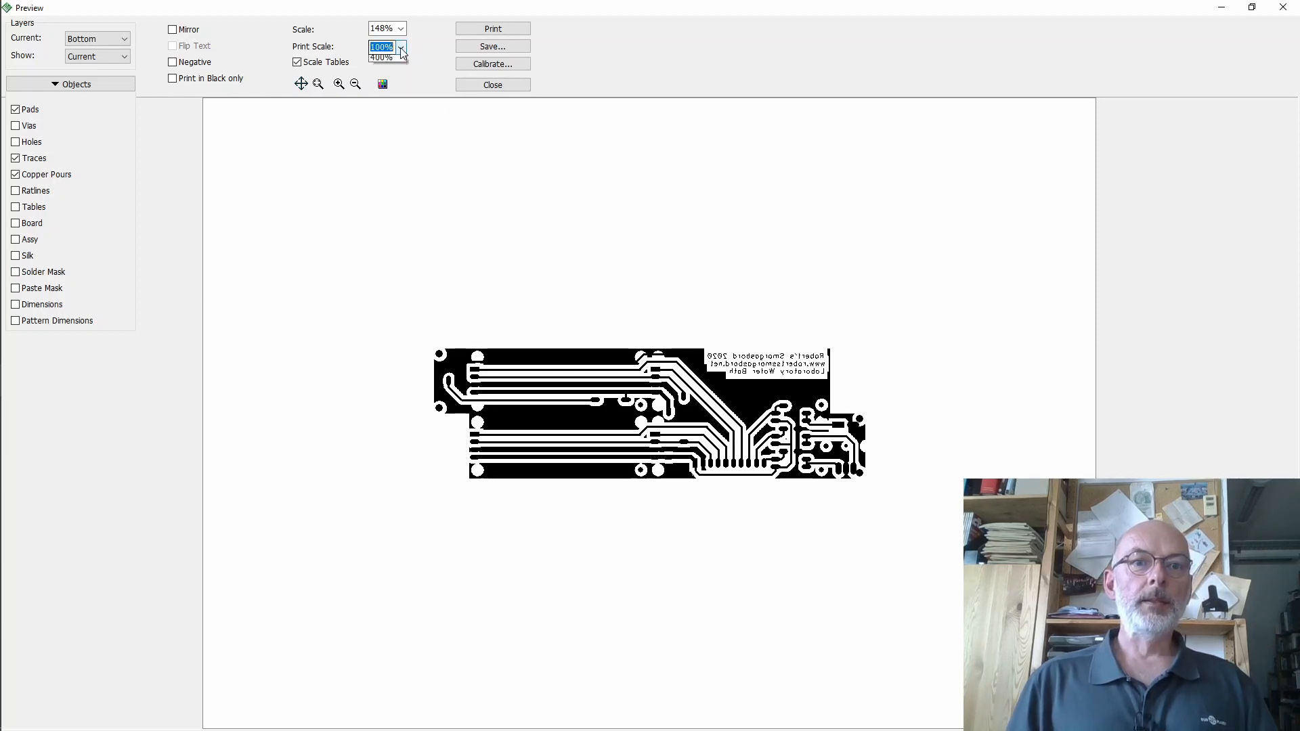
left_click(386, 117)
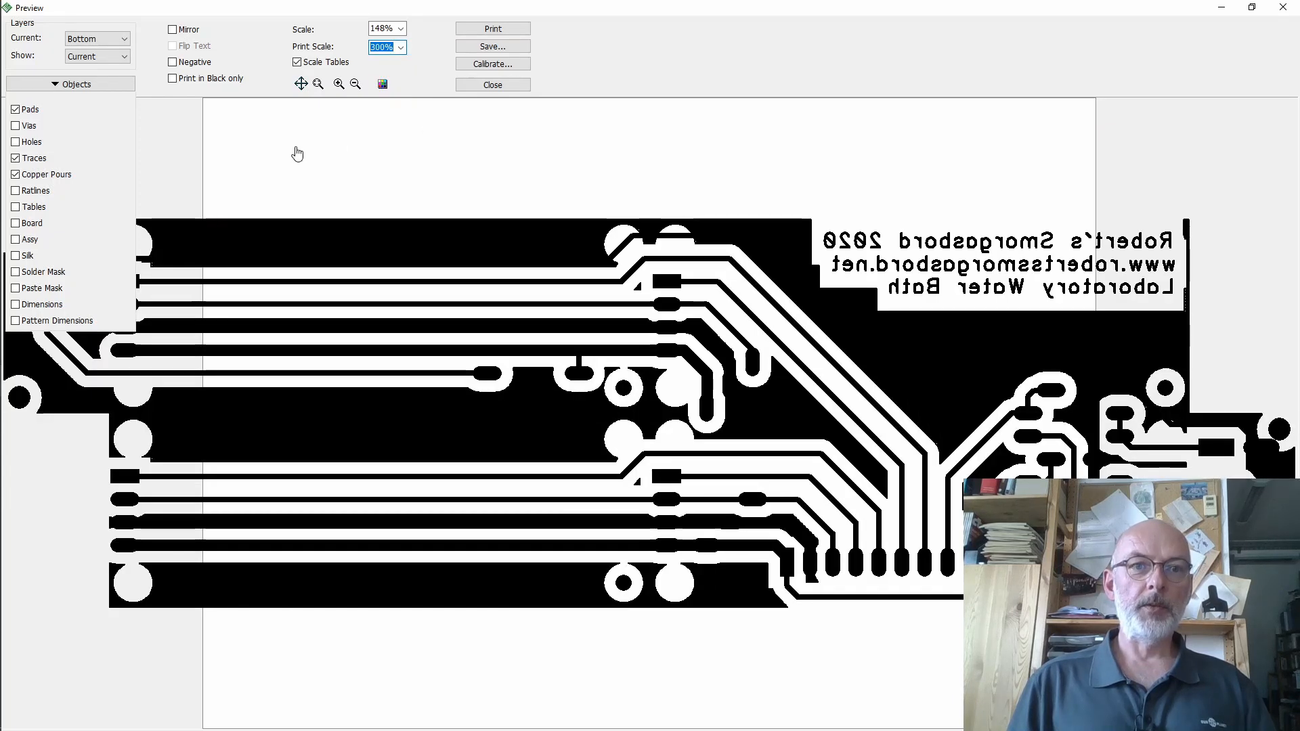
left_click_drag(302, 162, 351, 156)
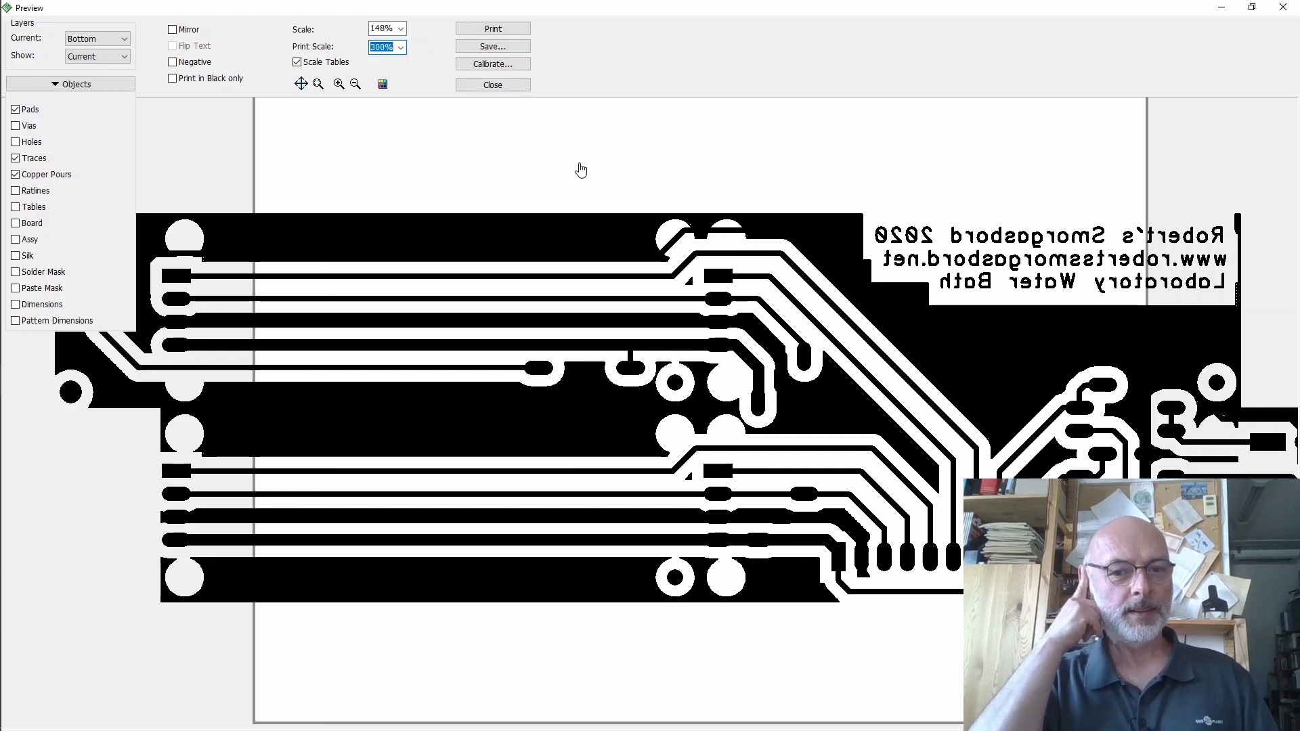
left_click_drag(581, 170, 571, 160)
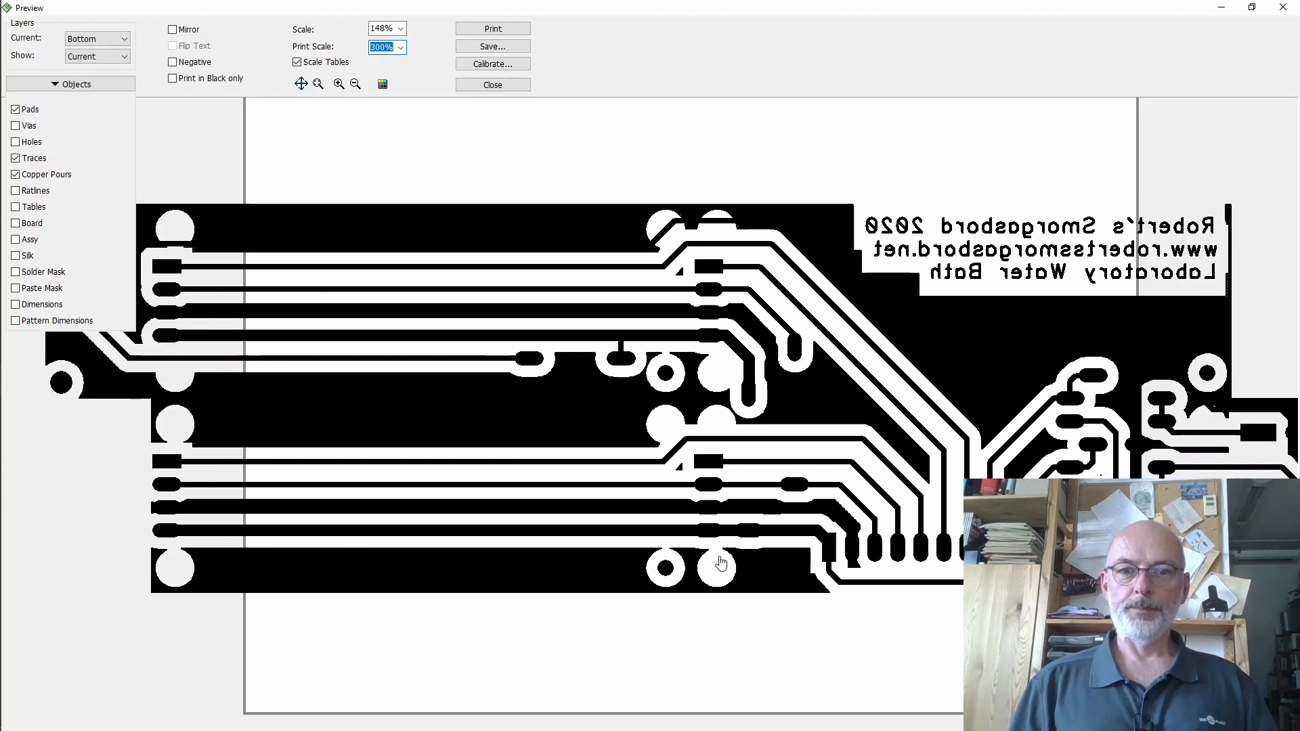
left_click(493, 84)
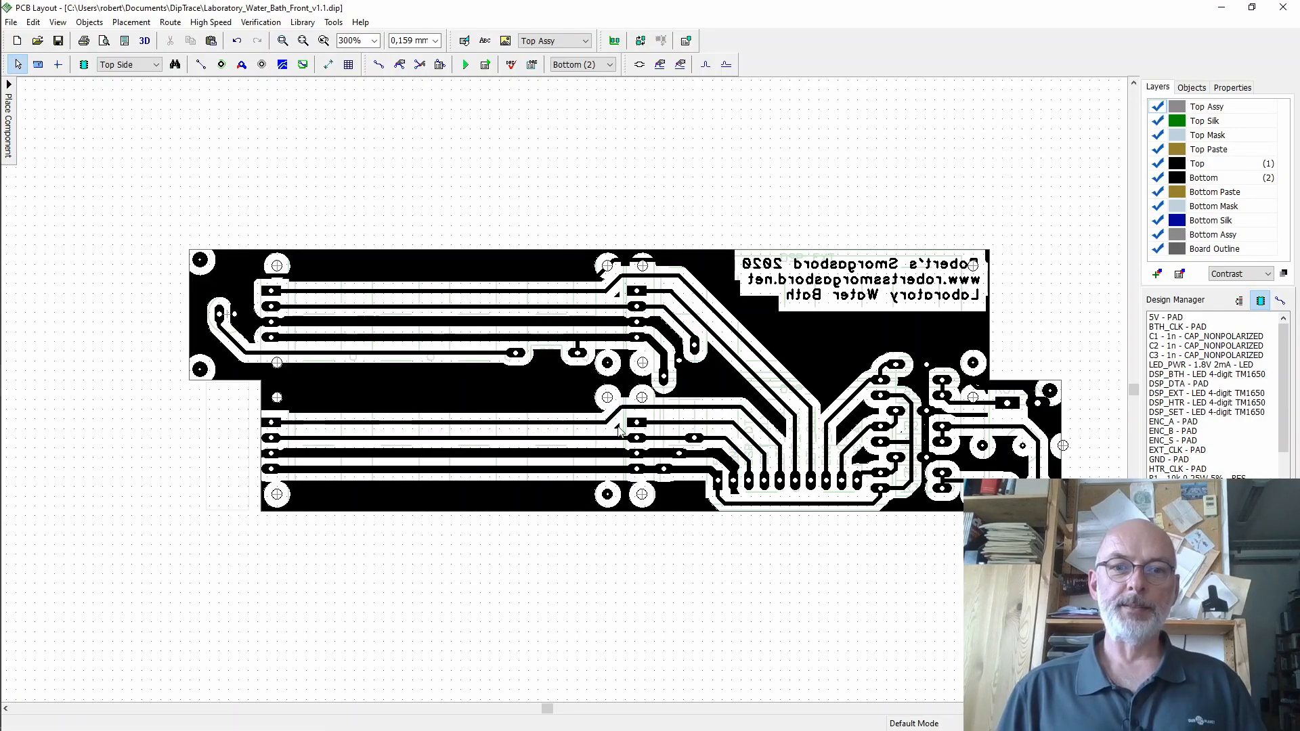
- Enable island removal with a minimum area of 1 mm² for the copper pour, apply it and deselect the pour
left_click(530, 250)
right_click(529, 249)
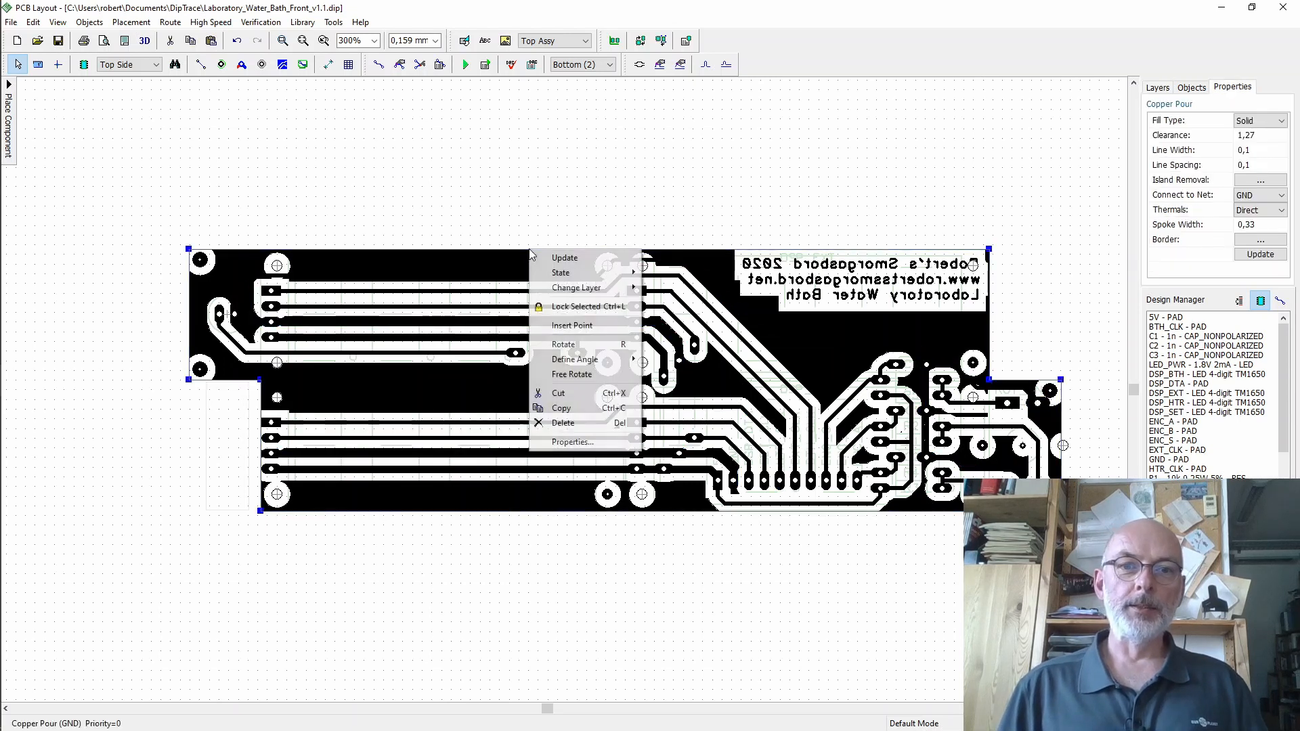
left_click(572, 442)
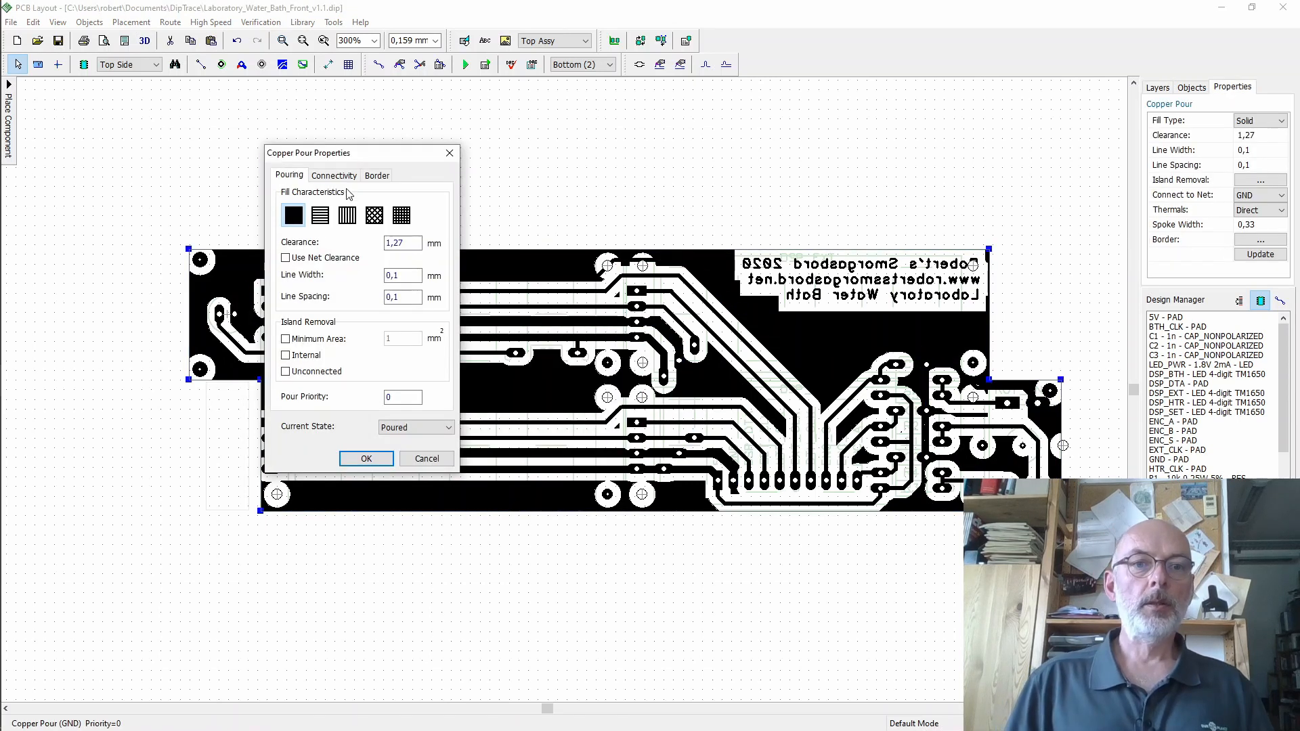
left_click(286, 339)
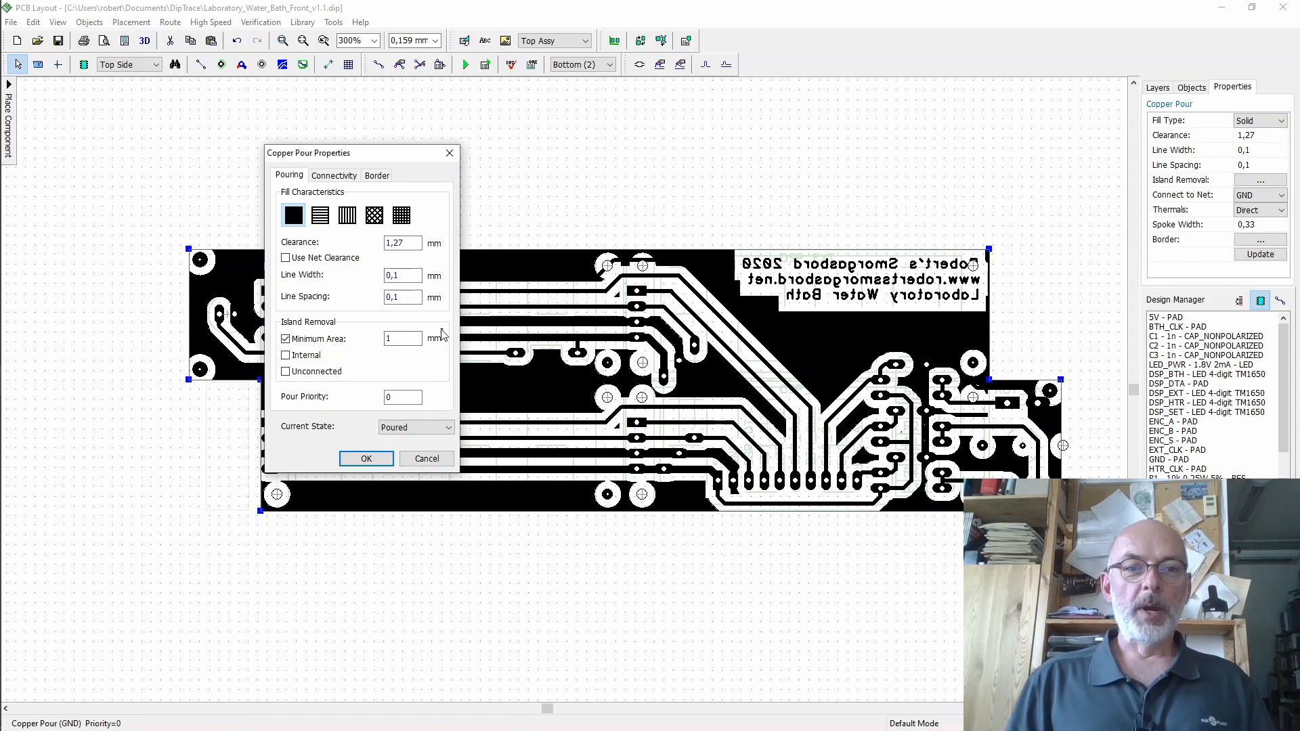
left_click(368, 457)
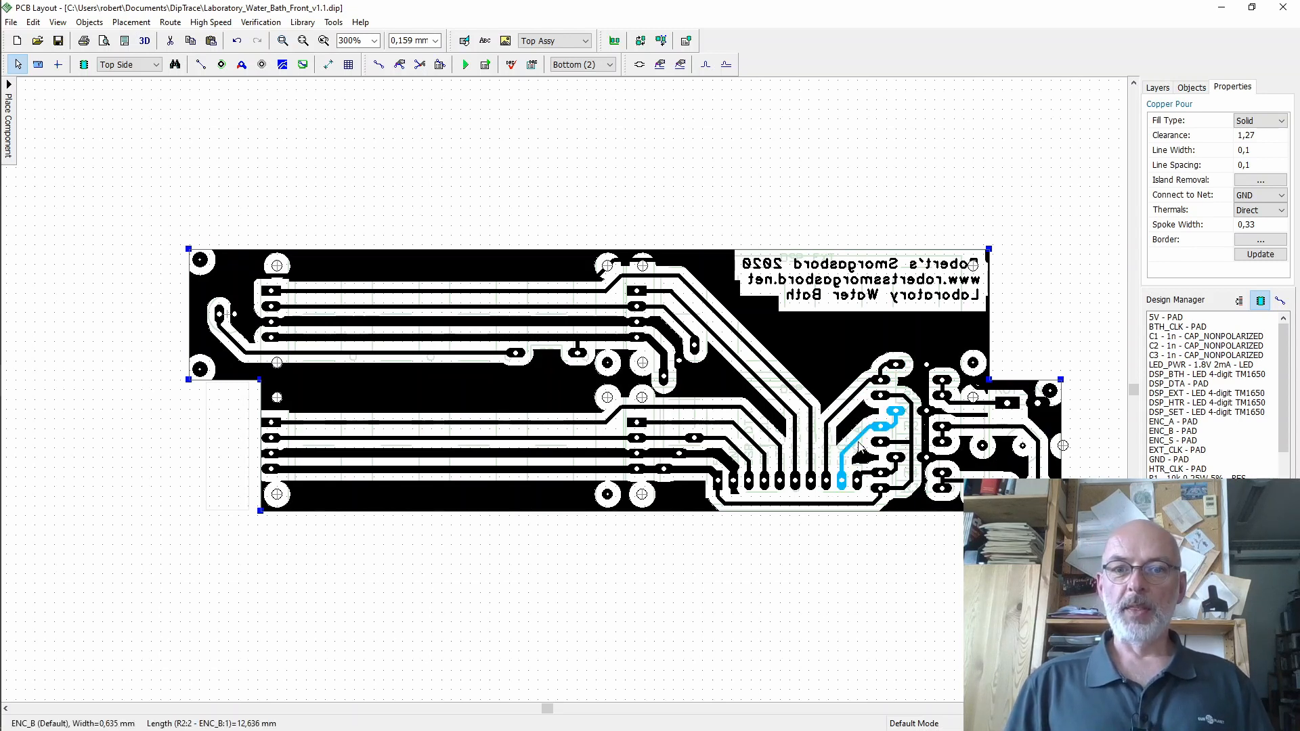
left_click(350, 623)
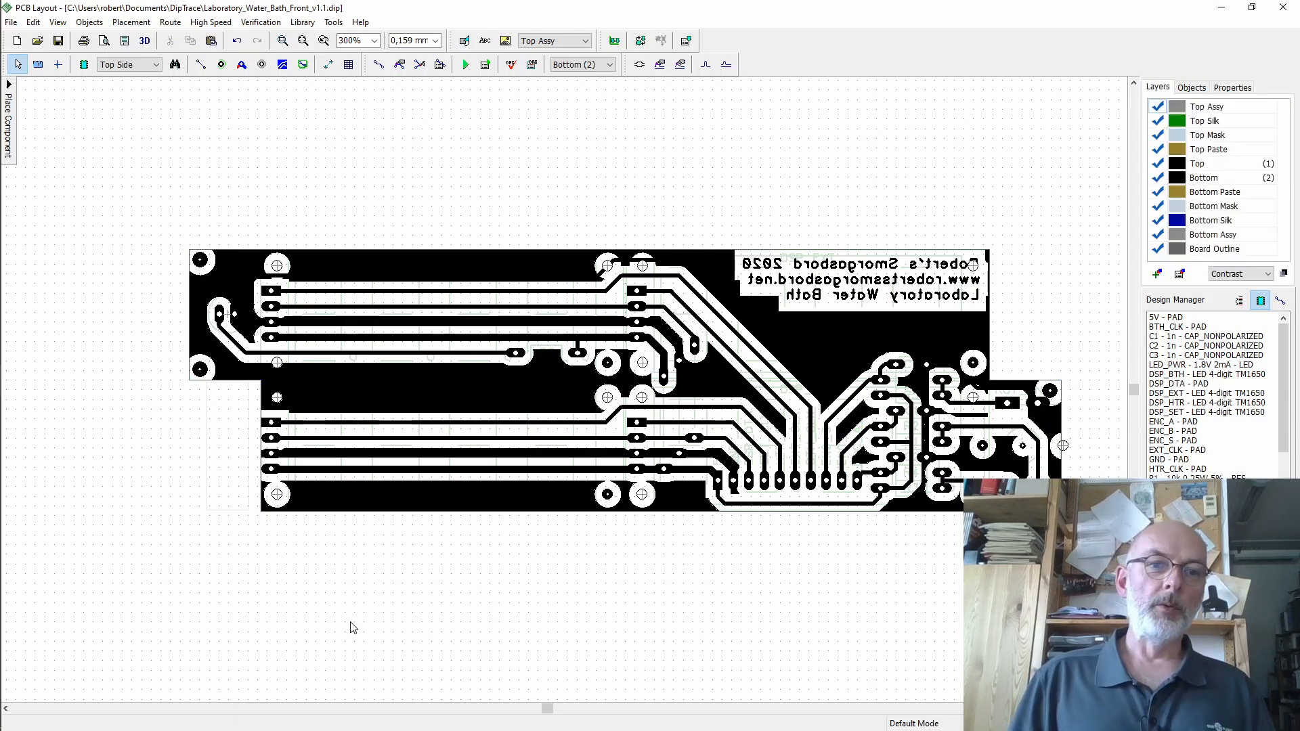
- Select the individual GND copper pours along the board's upper edge in turn to examine their outlines, and clear the selection
mouse_move(0, 331)
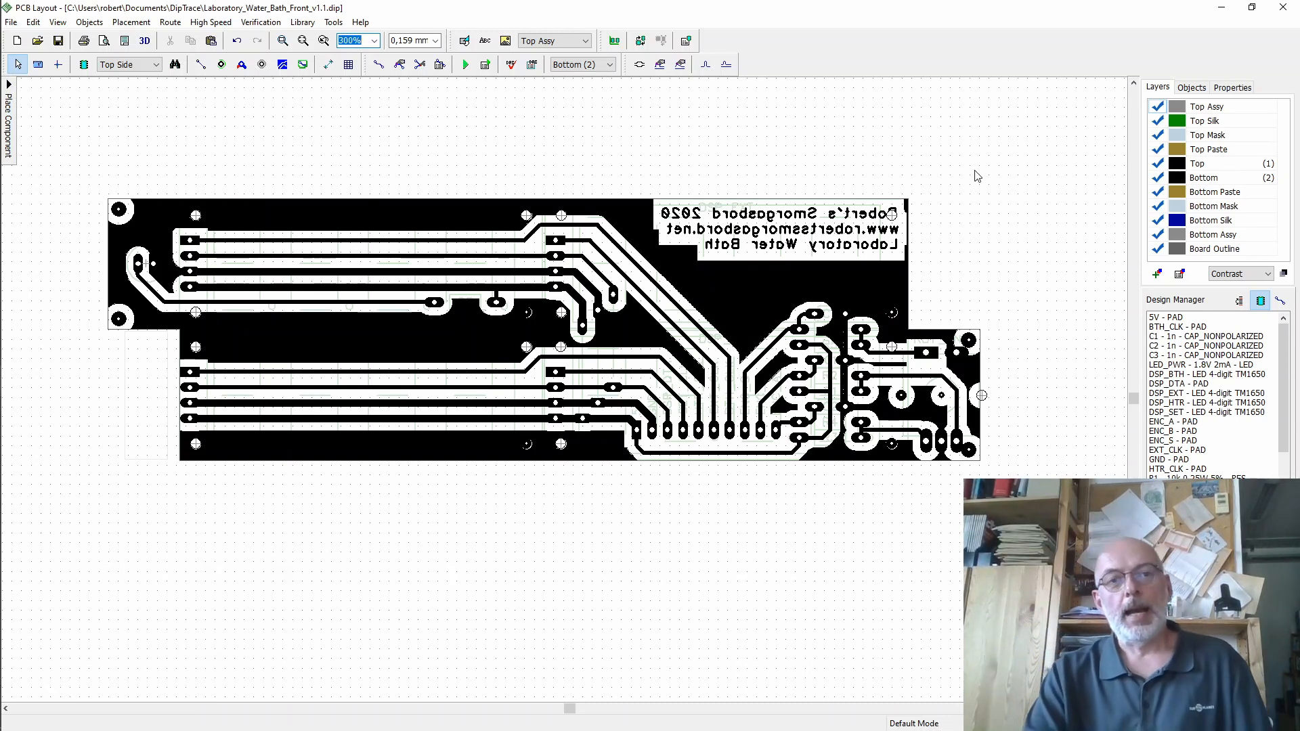
left_click(254, 199)
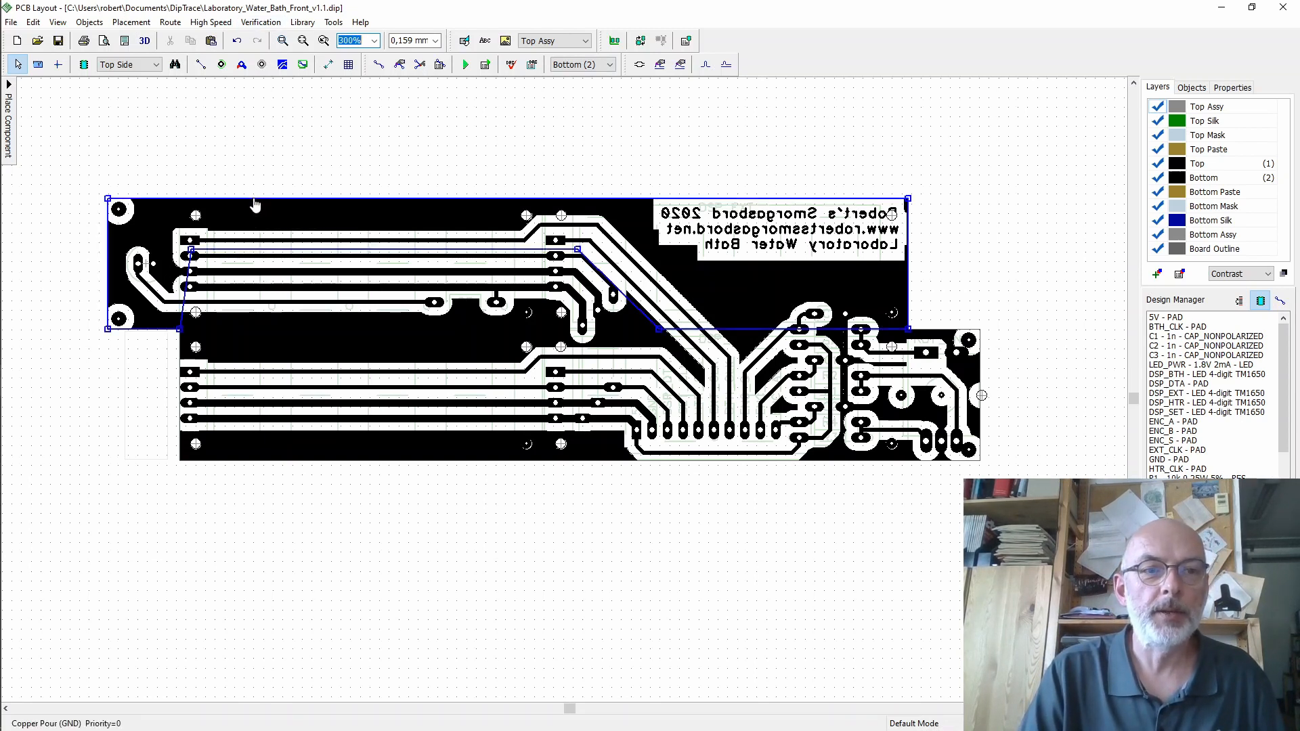
key("Escape")
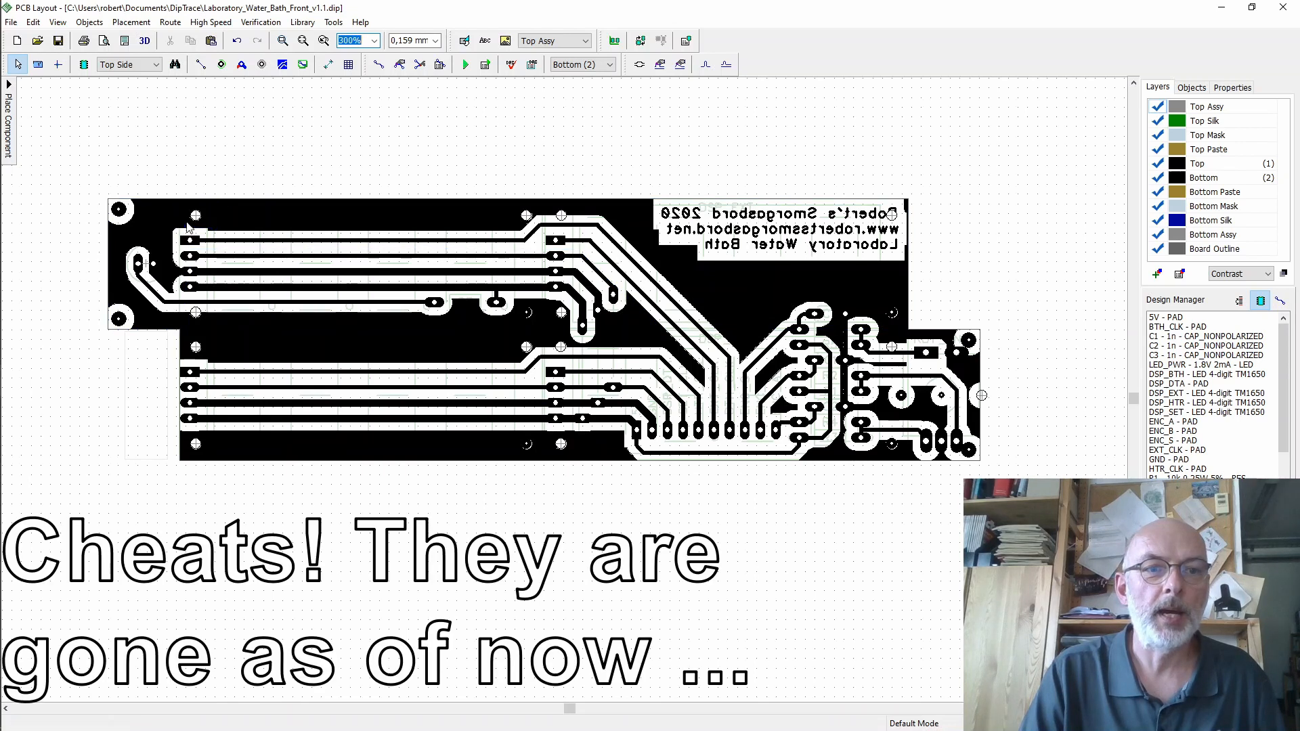
left_click(194, 207)
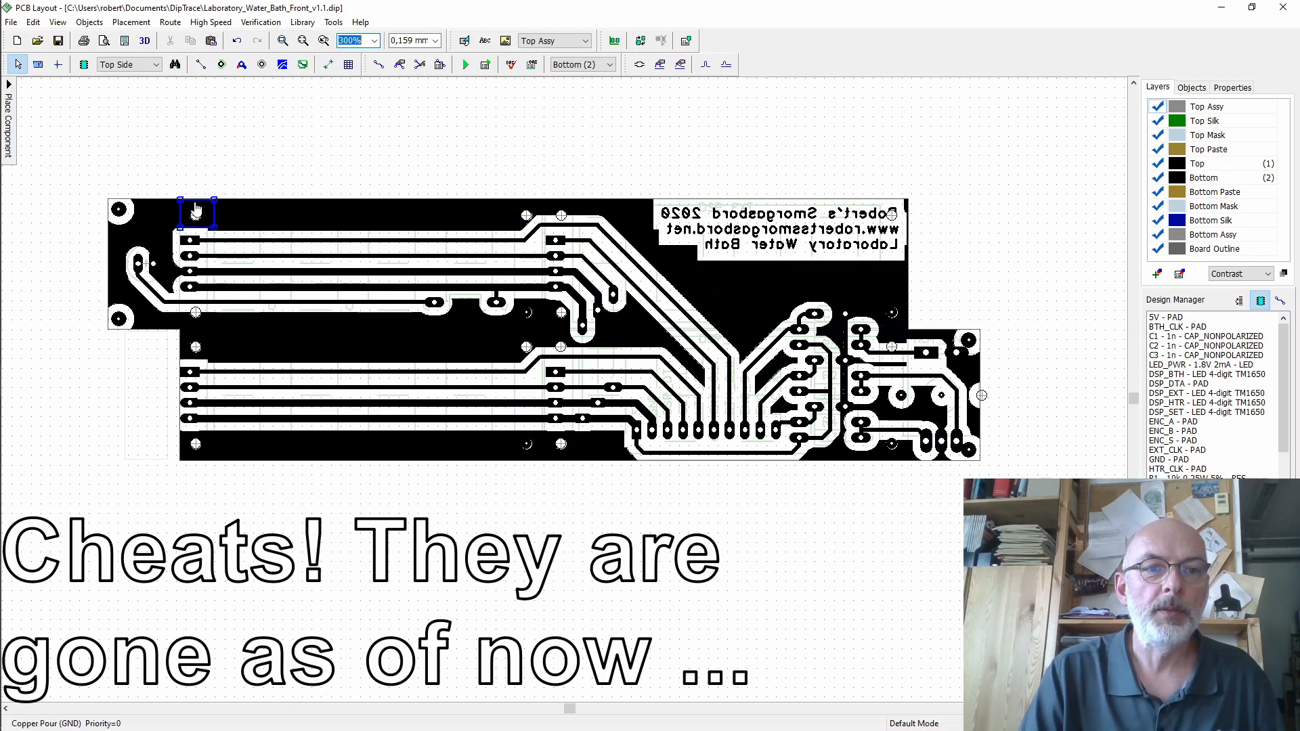
left_click(249, 204)
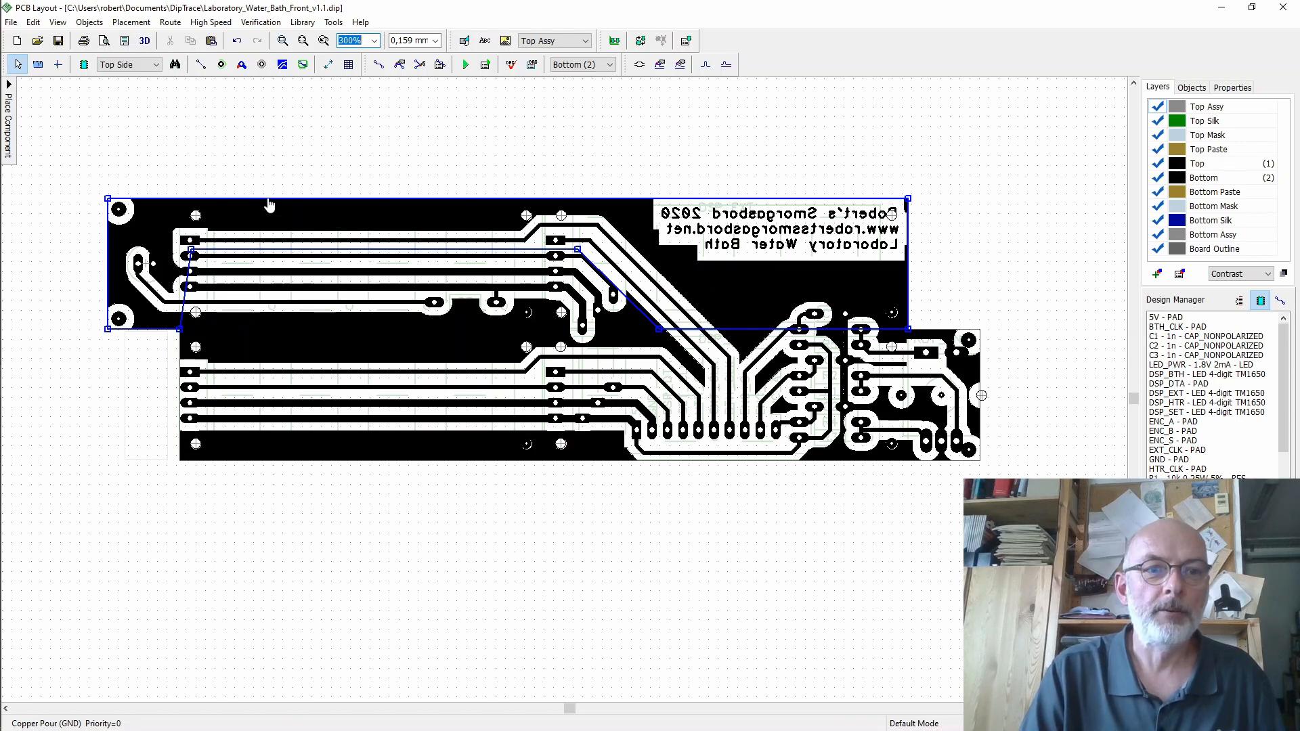
left_click(204, 335)
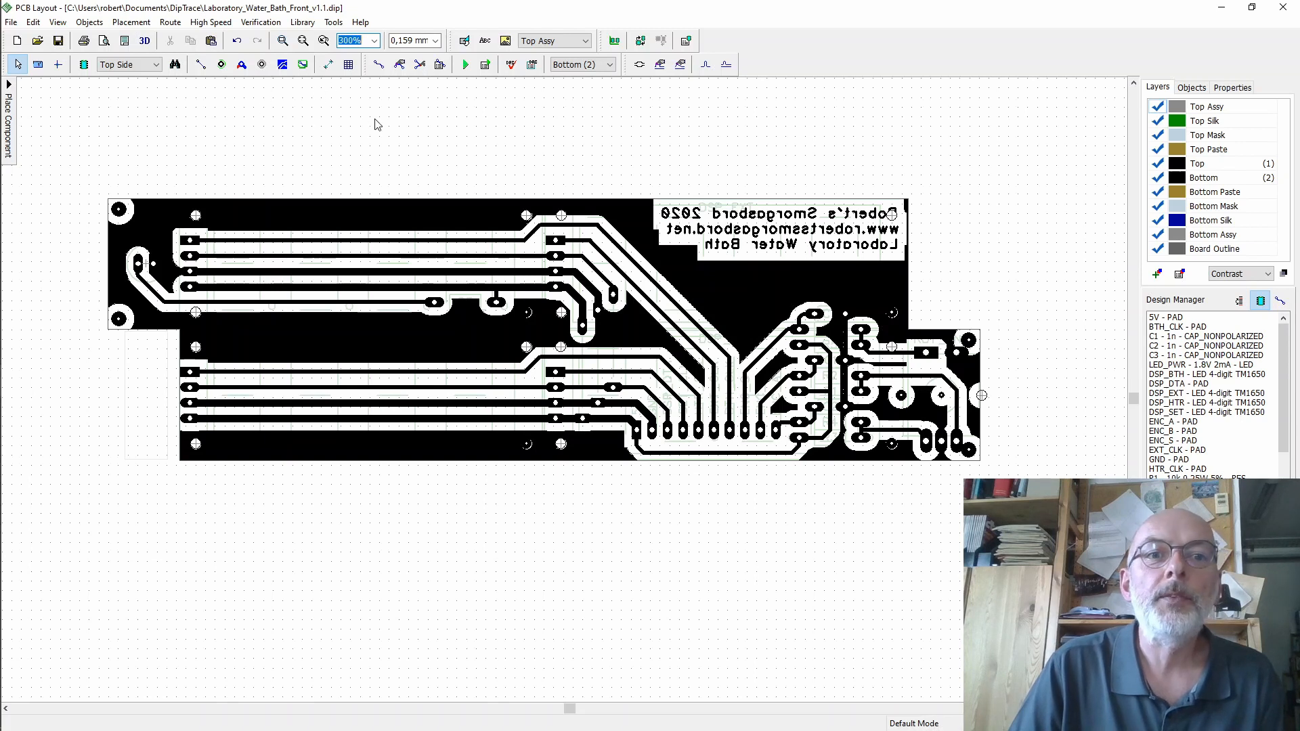
- Draw pairs of horizontal and vertical traces as crop marks outside the board's upper-left and lower-left corners, and leave manual routing
left_click(378, 65)
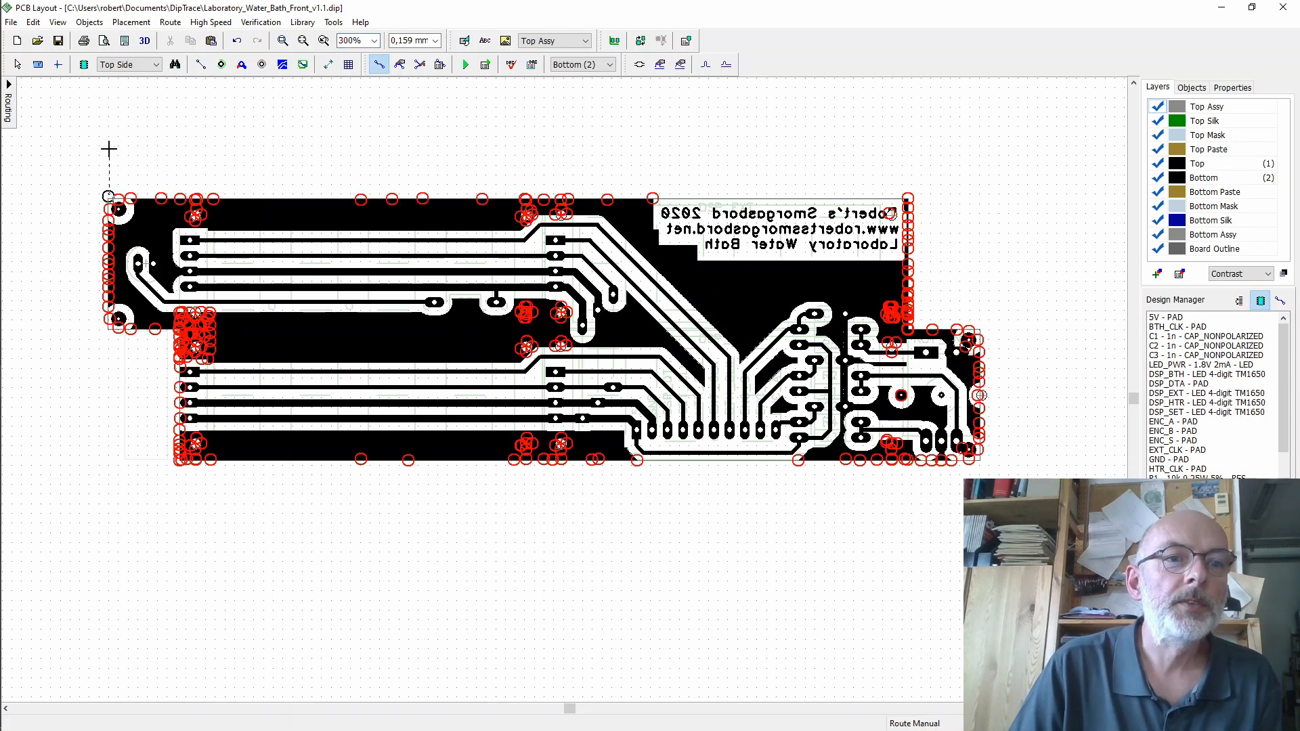
left_click(109, 149)
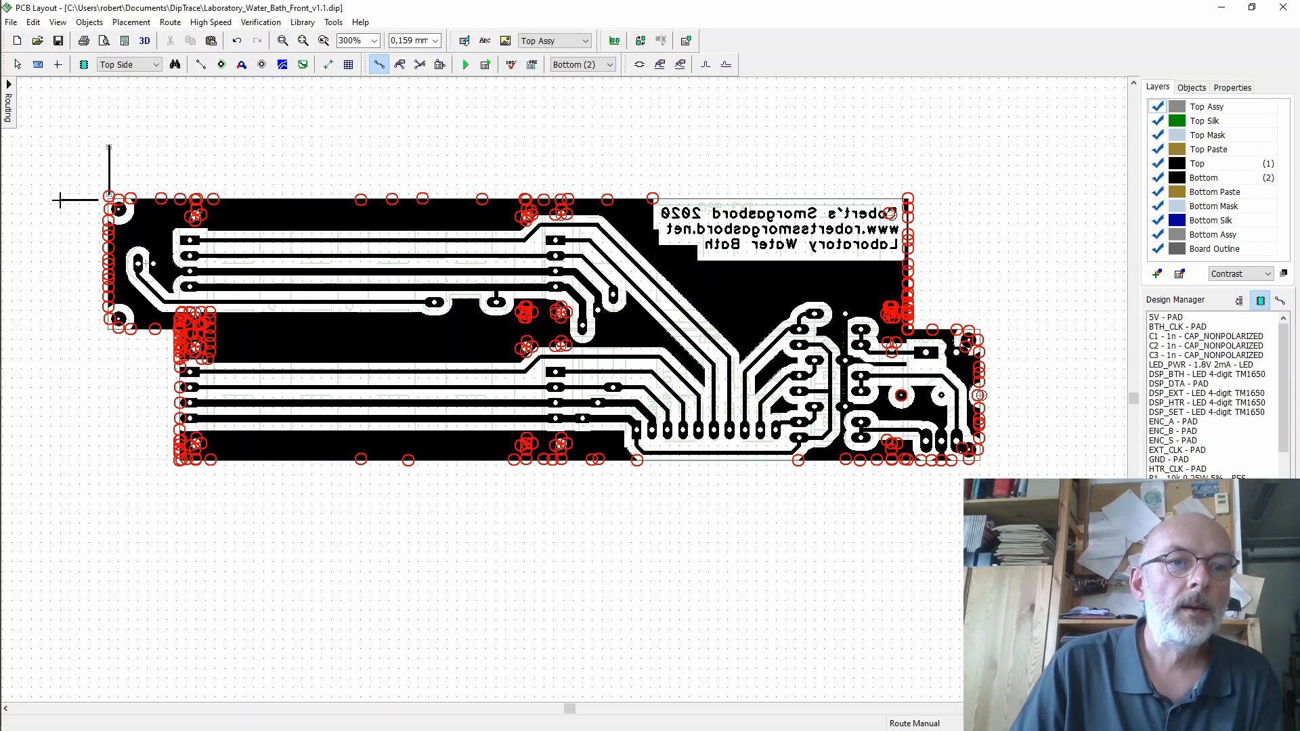
left_click(175, 474)
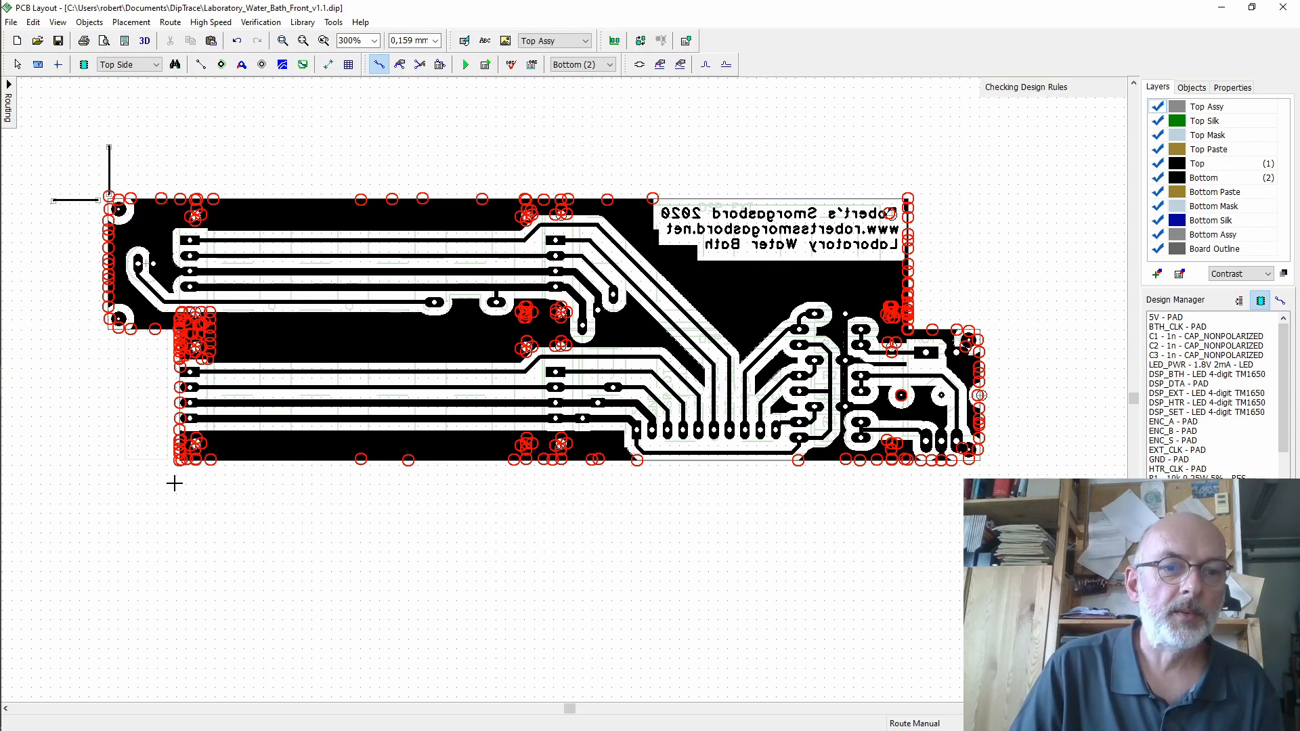
left_click(175, 526)
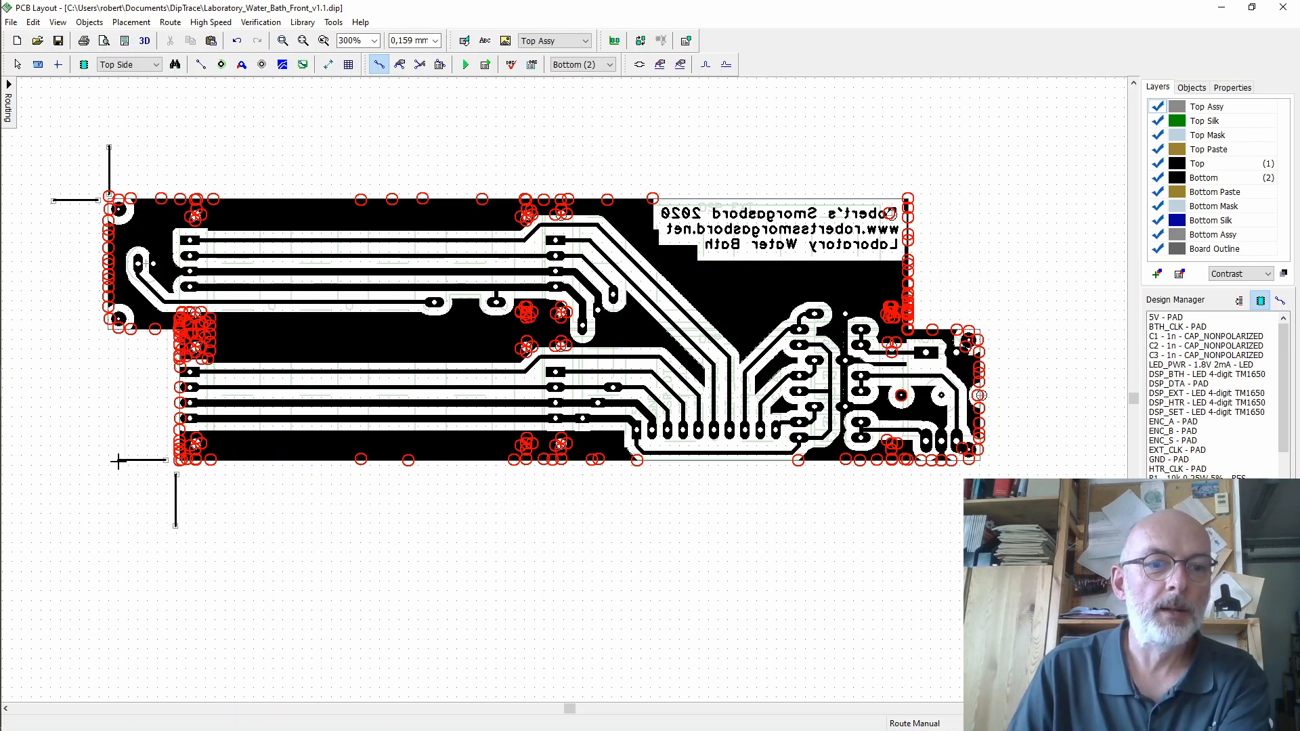
left_click(119, 460)
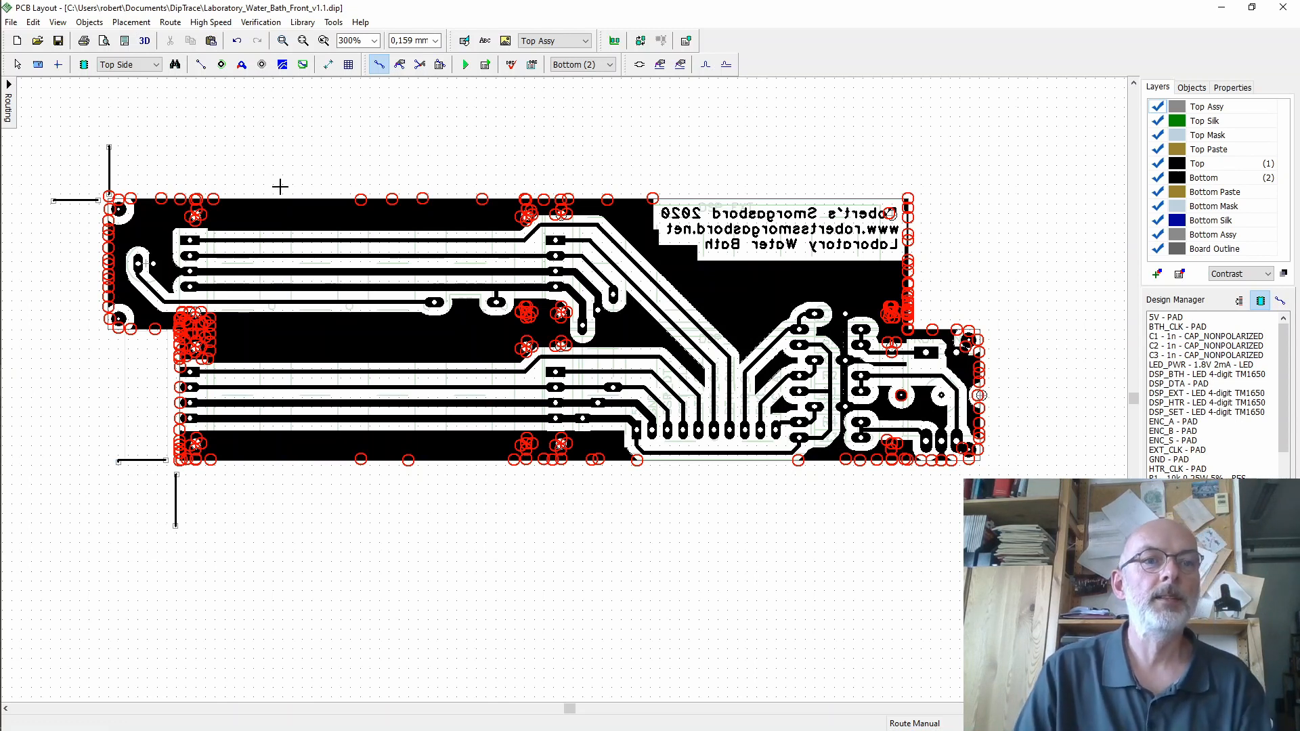
left_click(17, 65)
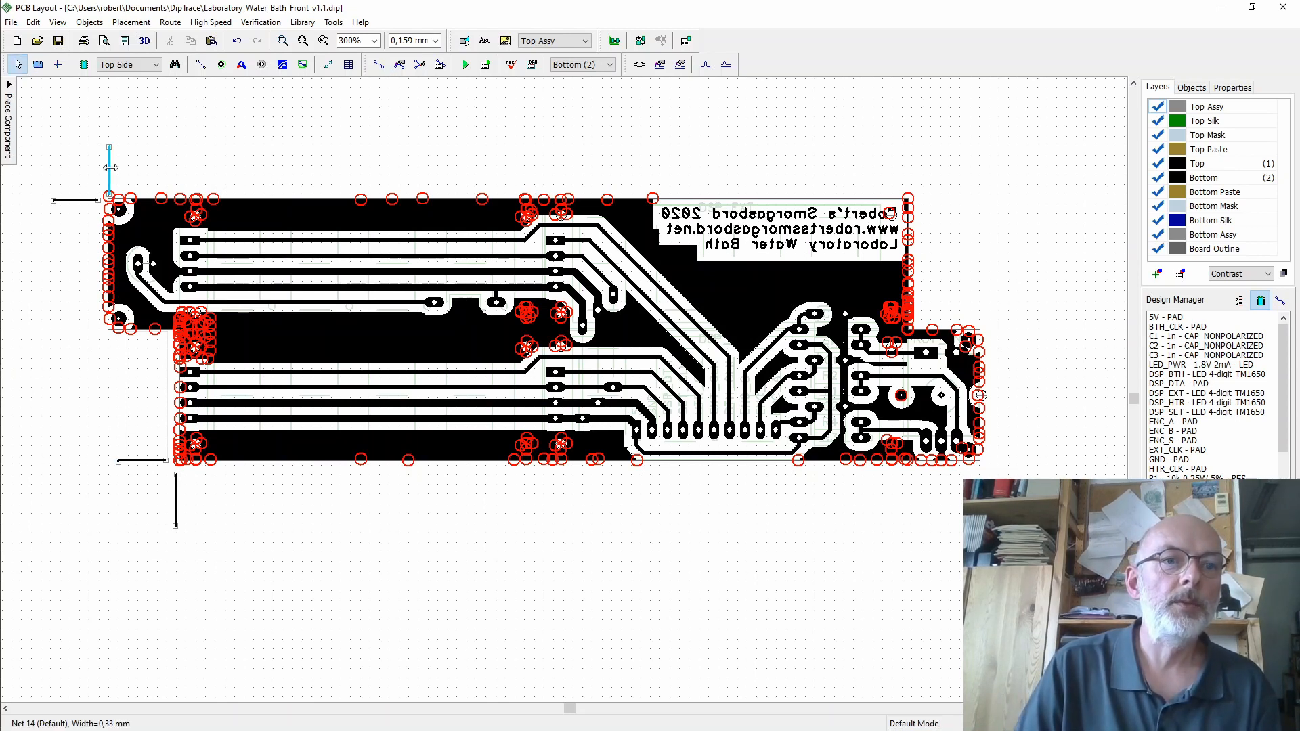
- Reduce the net width of the vertical crop-mark trace above the board's upper-left corner
right_click(110, 173)
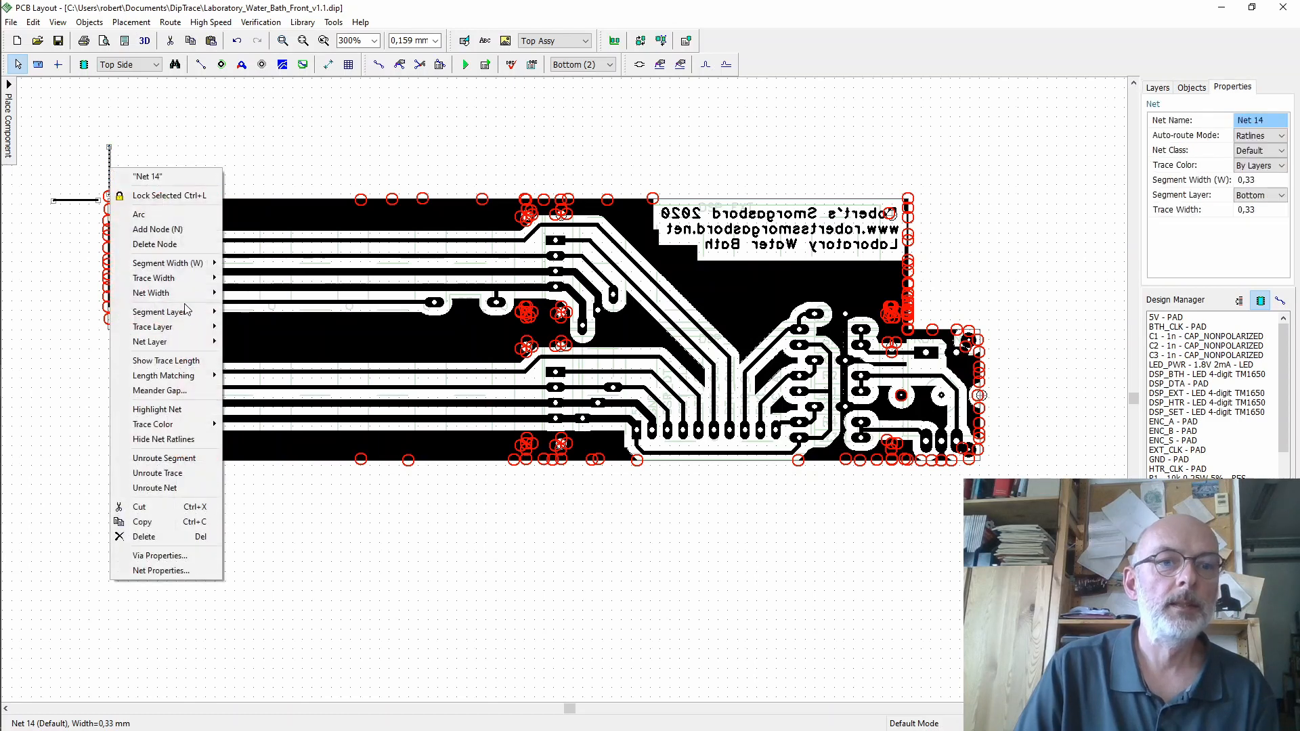
mouse_move(183, 278)
left_click(242, 279)
right_click(111, 169)
left_click(254, 295)
left_click(660, 369)
key("BackSpace")
key("BackSpace")
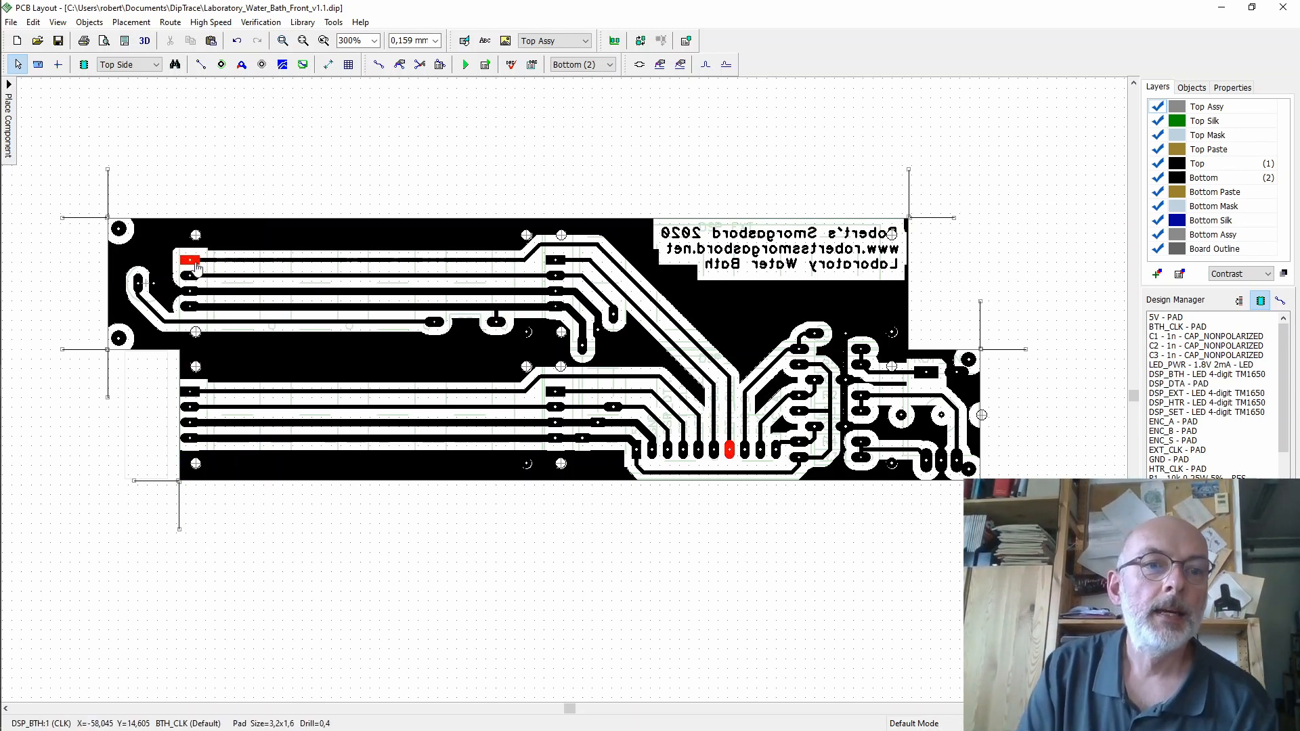
- Open the print preview of the bottom layer and set the print scale to 200%
mouse_move(191, 265)
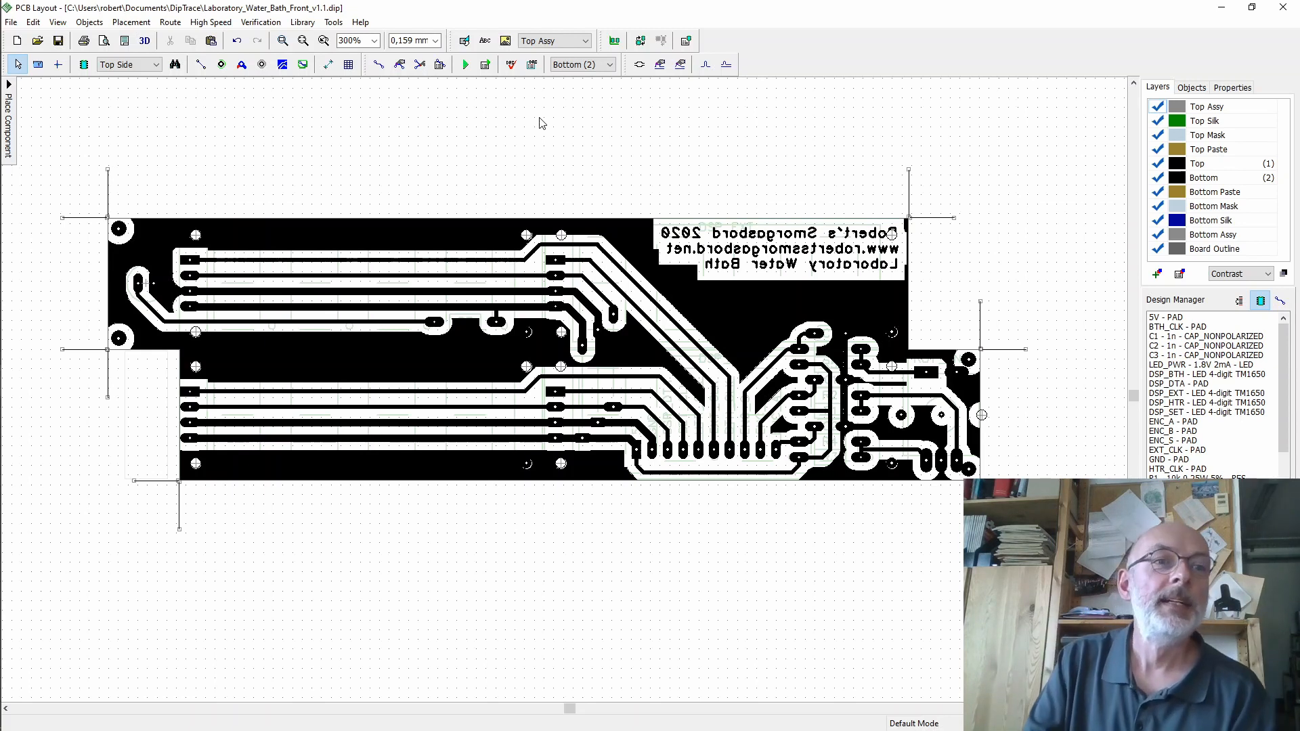
left_click(11, 22)
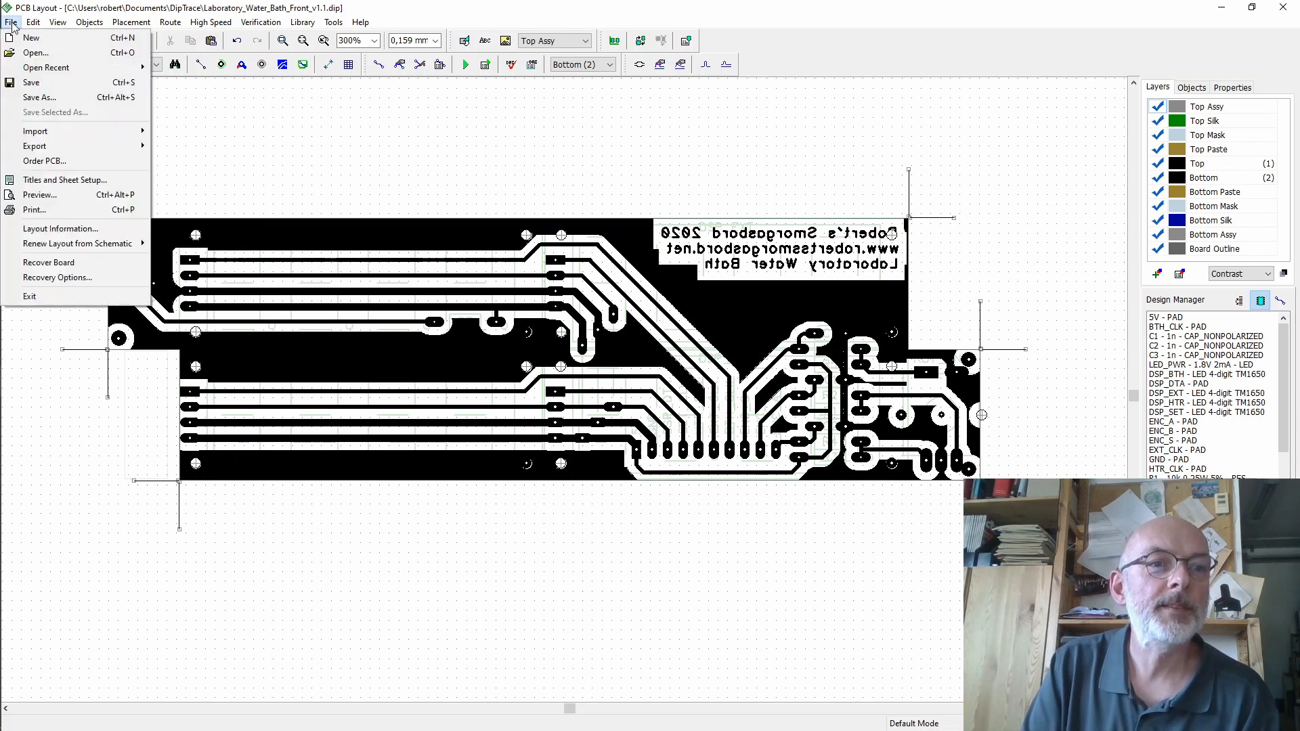
left_click(39, 195)
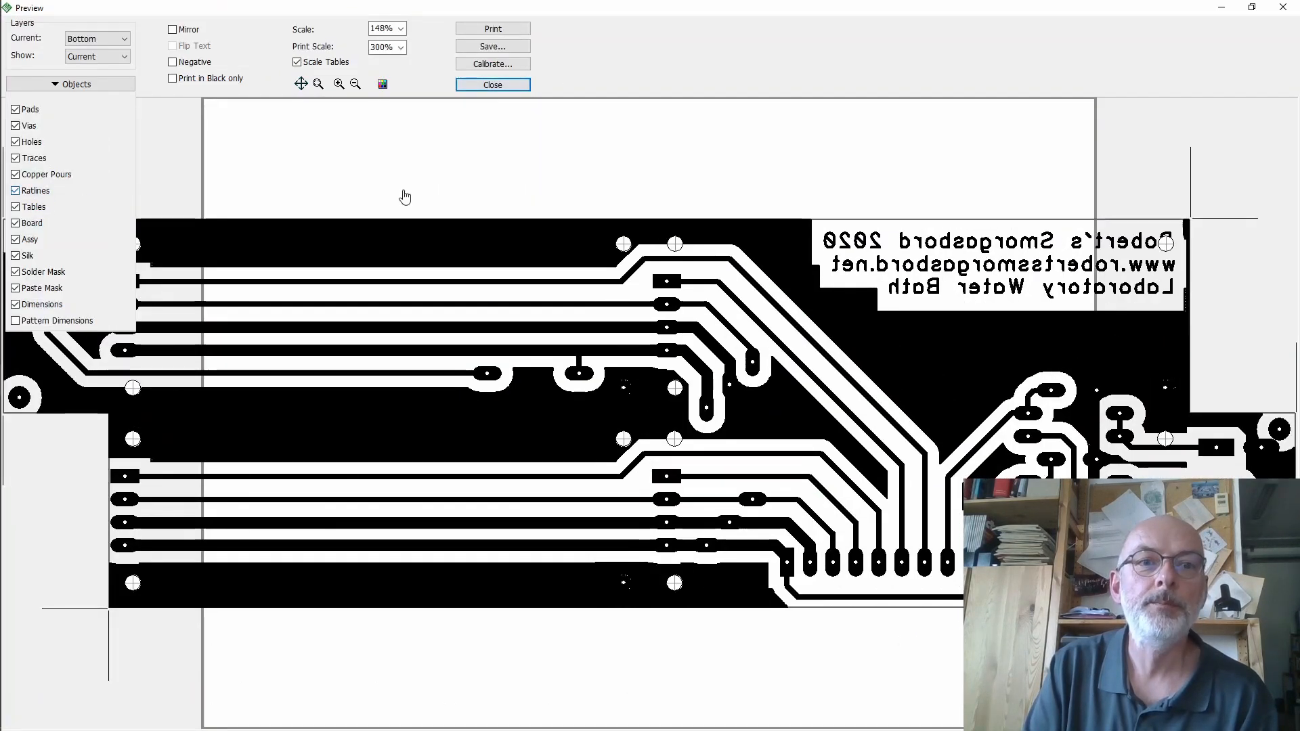
left_click(401, 47)
left_click(395, 118)
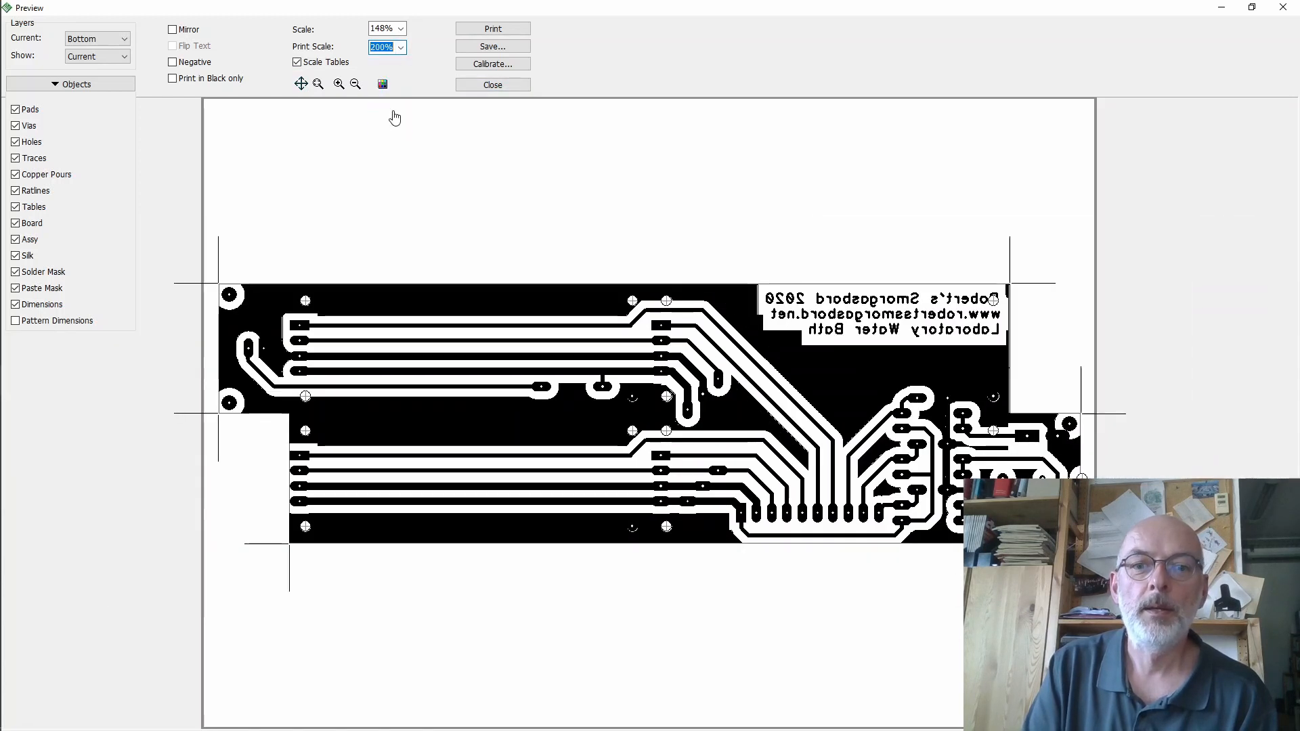
- Limit the previewed objects to pads, holes, traces and copper pours, and set the print scale to 100%
left_click(15, 126)
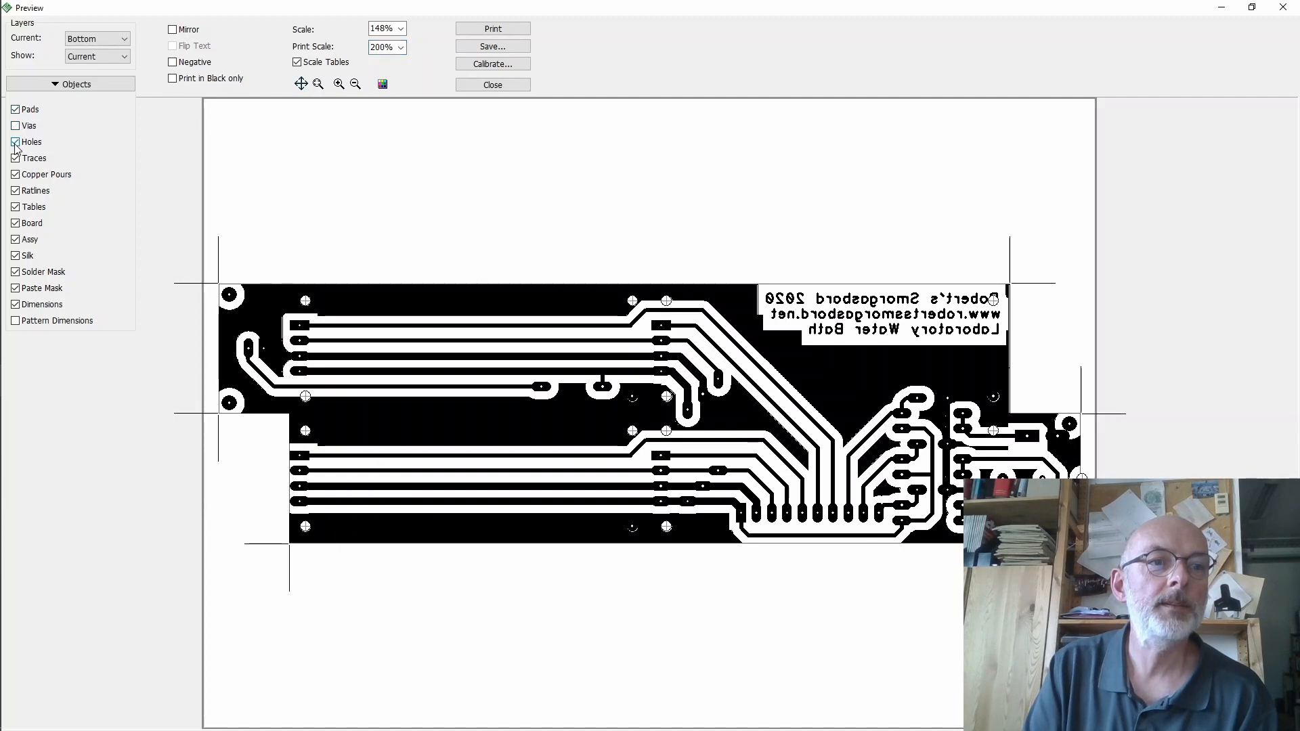
left_click(15, 143)
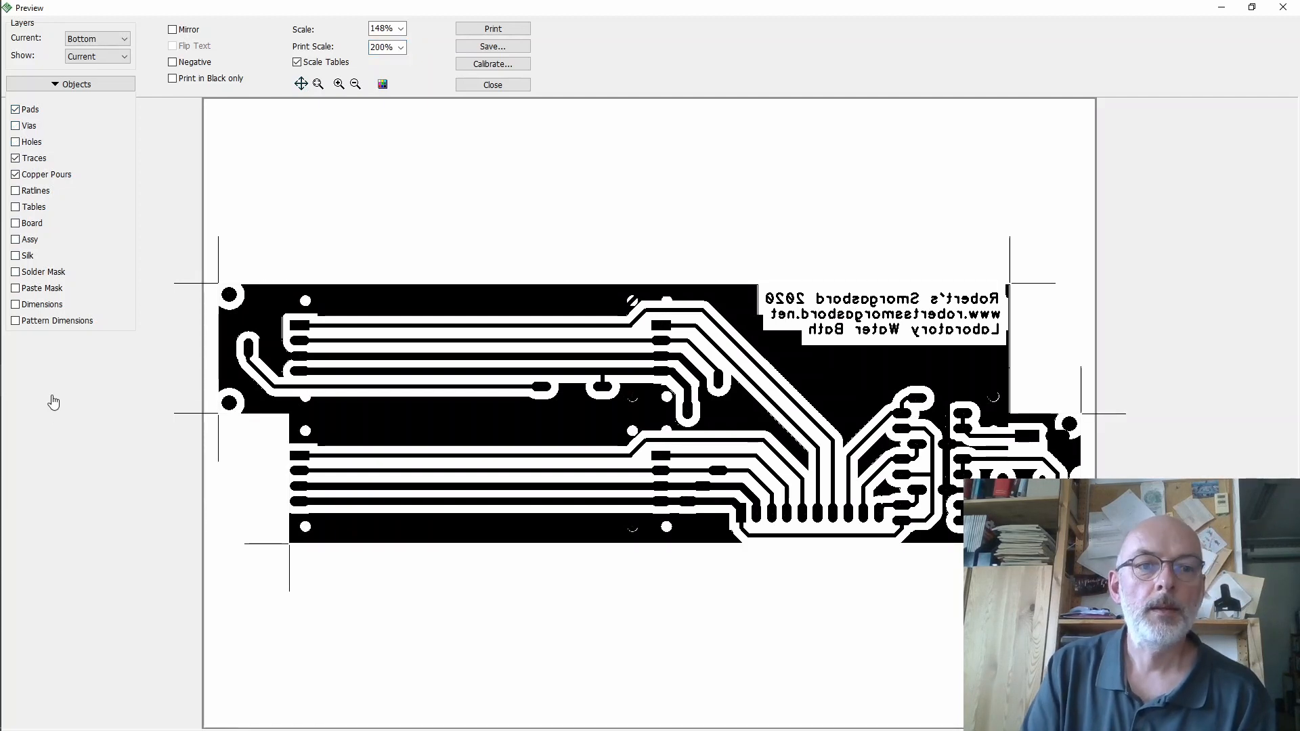
left_click(15, 142)
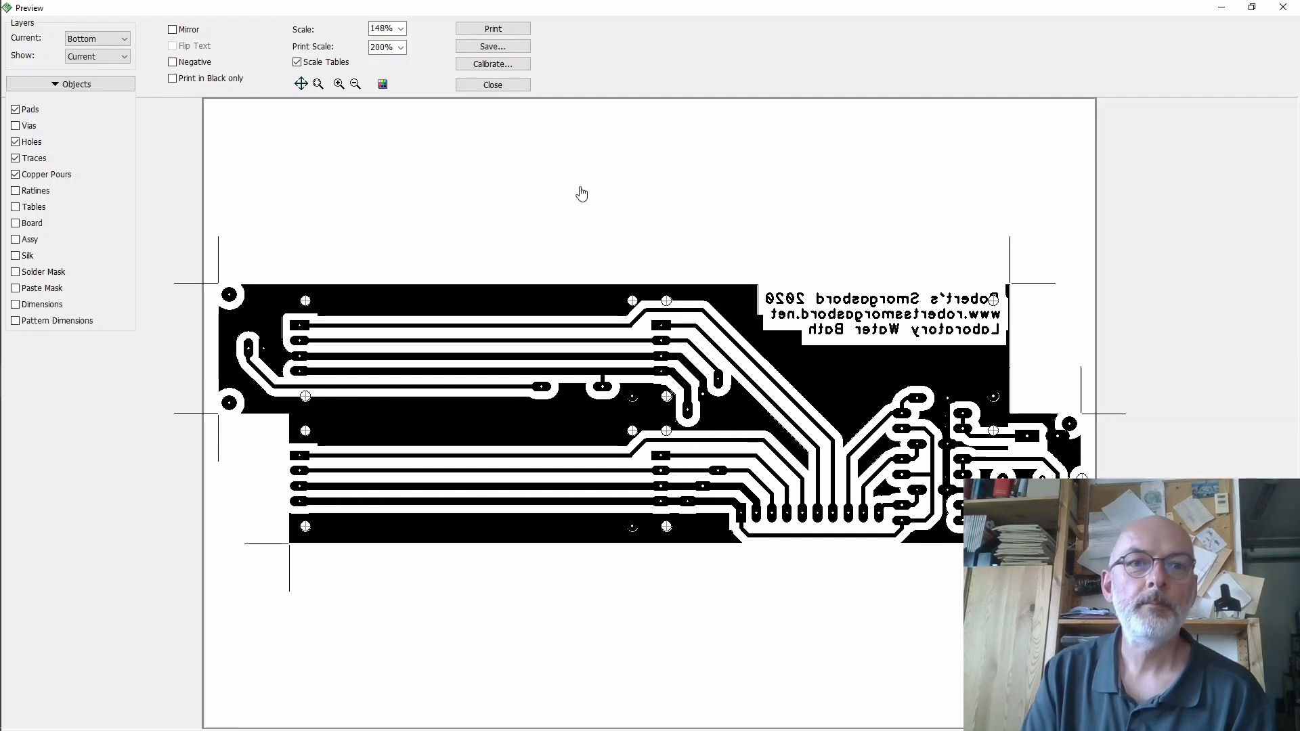
left_click(397, 46)
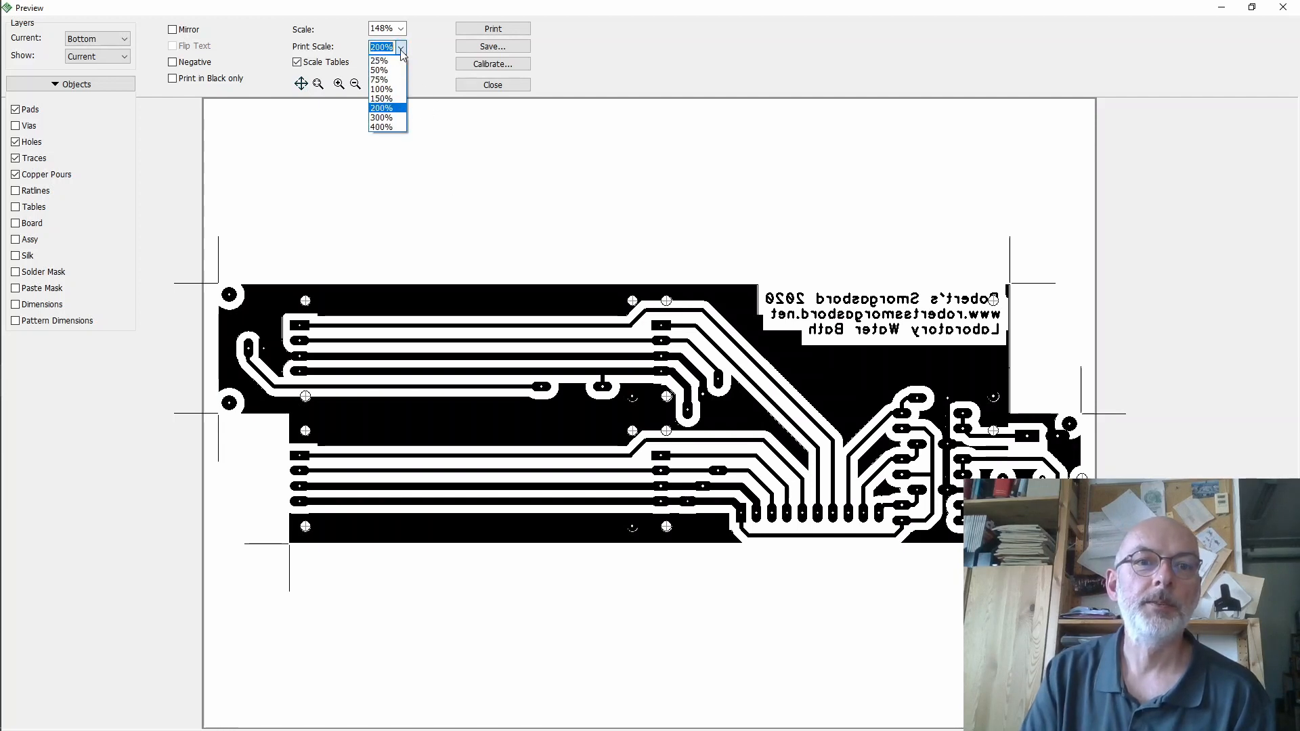
left_click(395, 91)
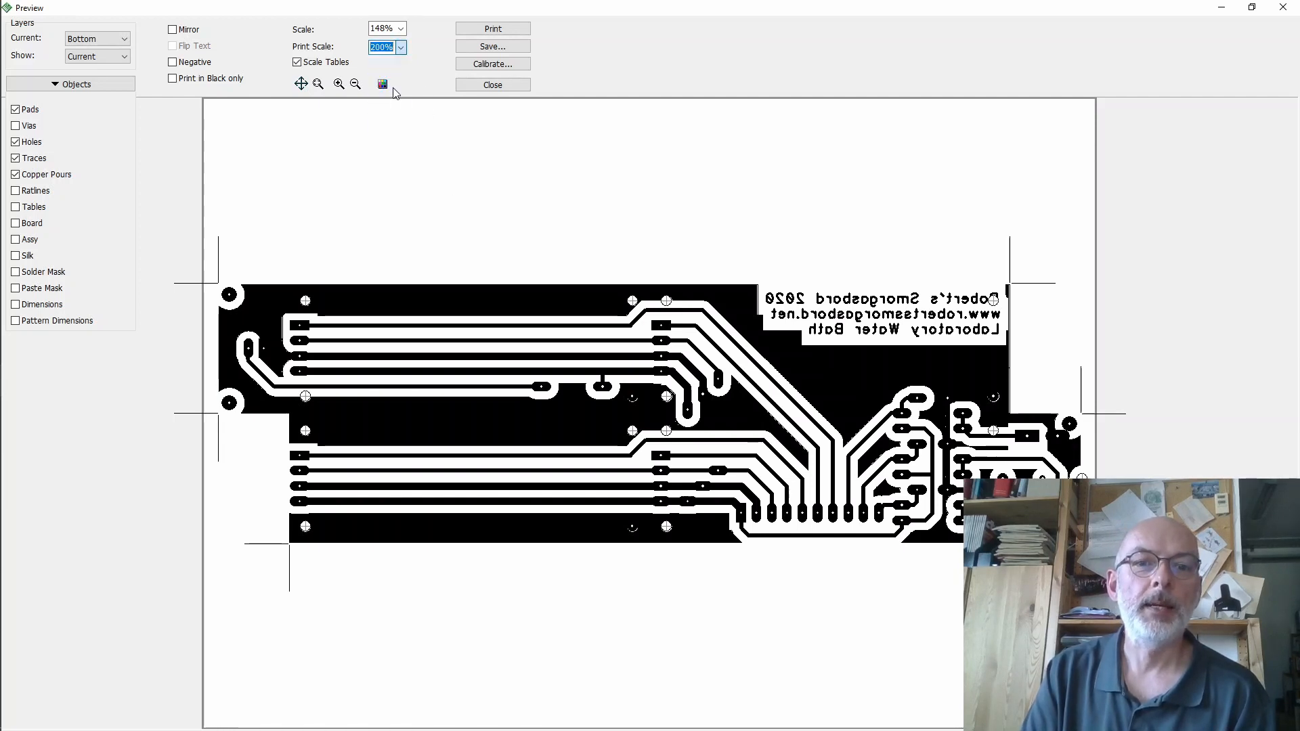